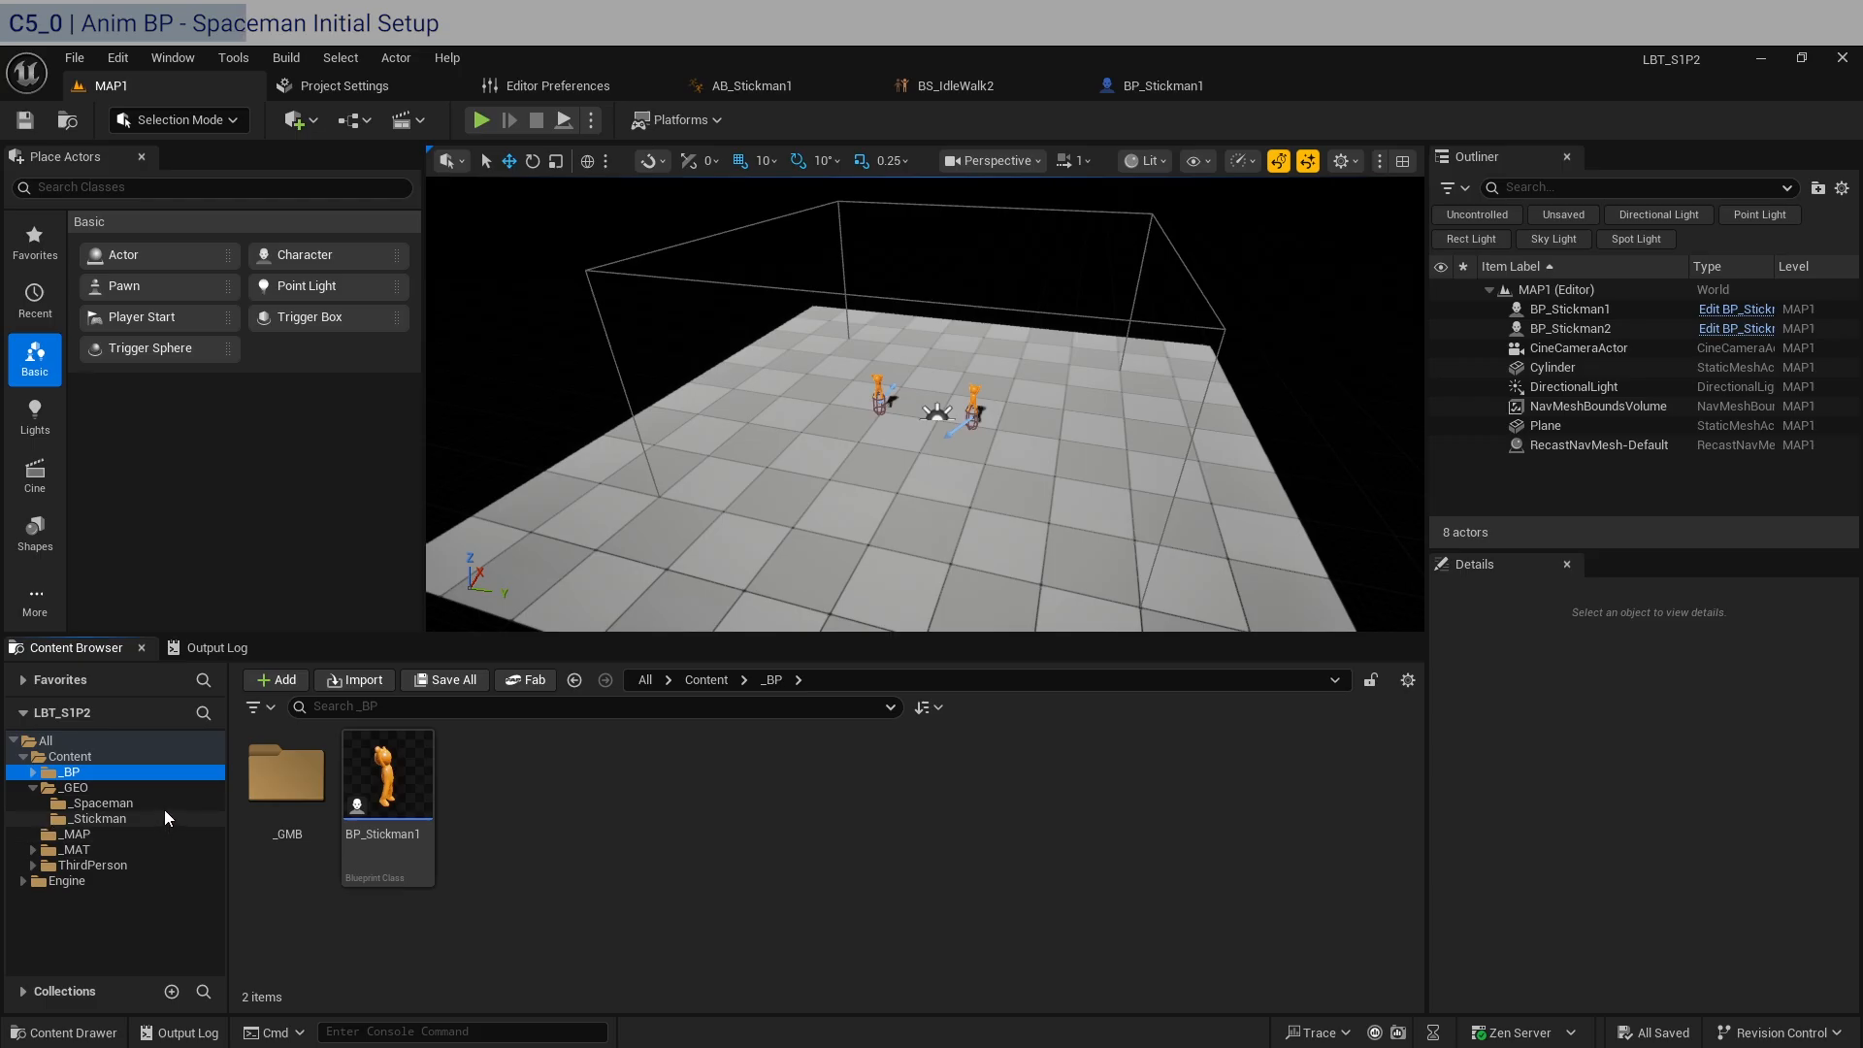
Create an Animation Blueprint for SKM_spaceguy_Skeleton in the _GEO/_Spaceman folder and name it AB_Spaceman1.
{"action": "left_click", "coordinate": [74, 788]}
{"action": "left_click", "coordinate": [132, 803]}
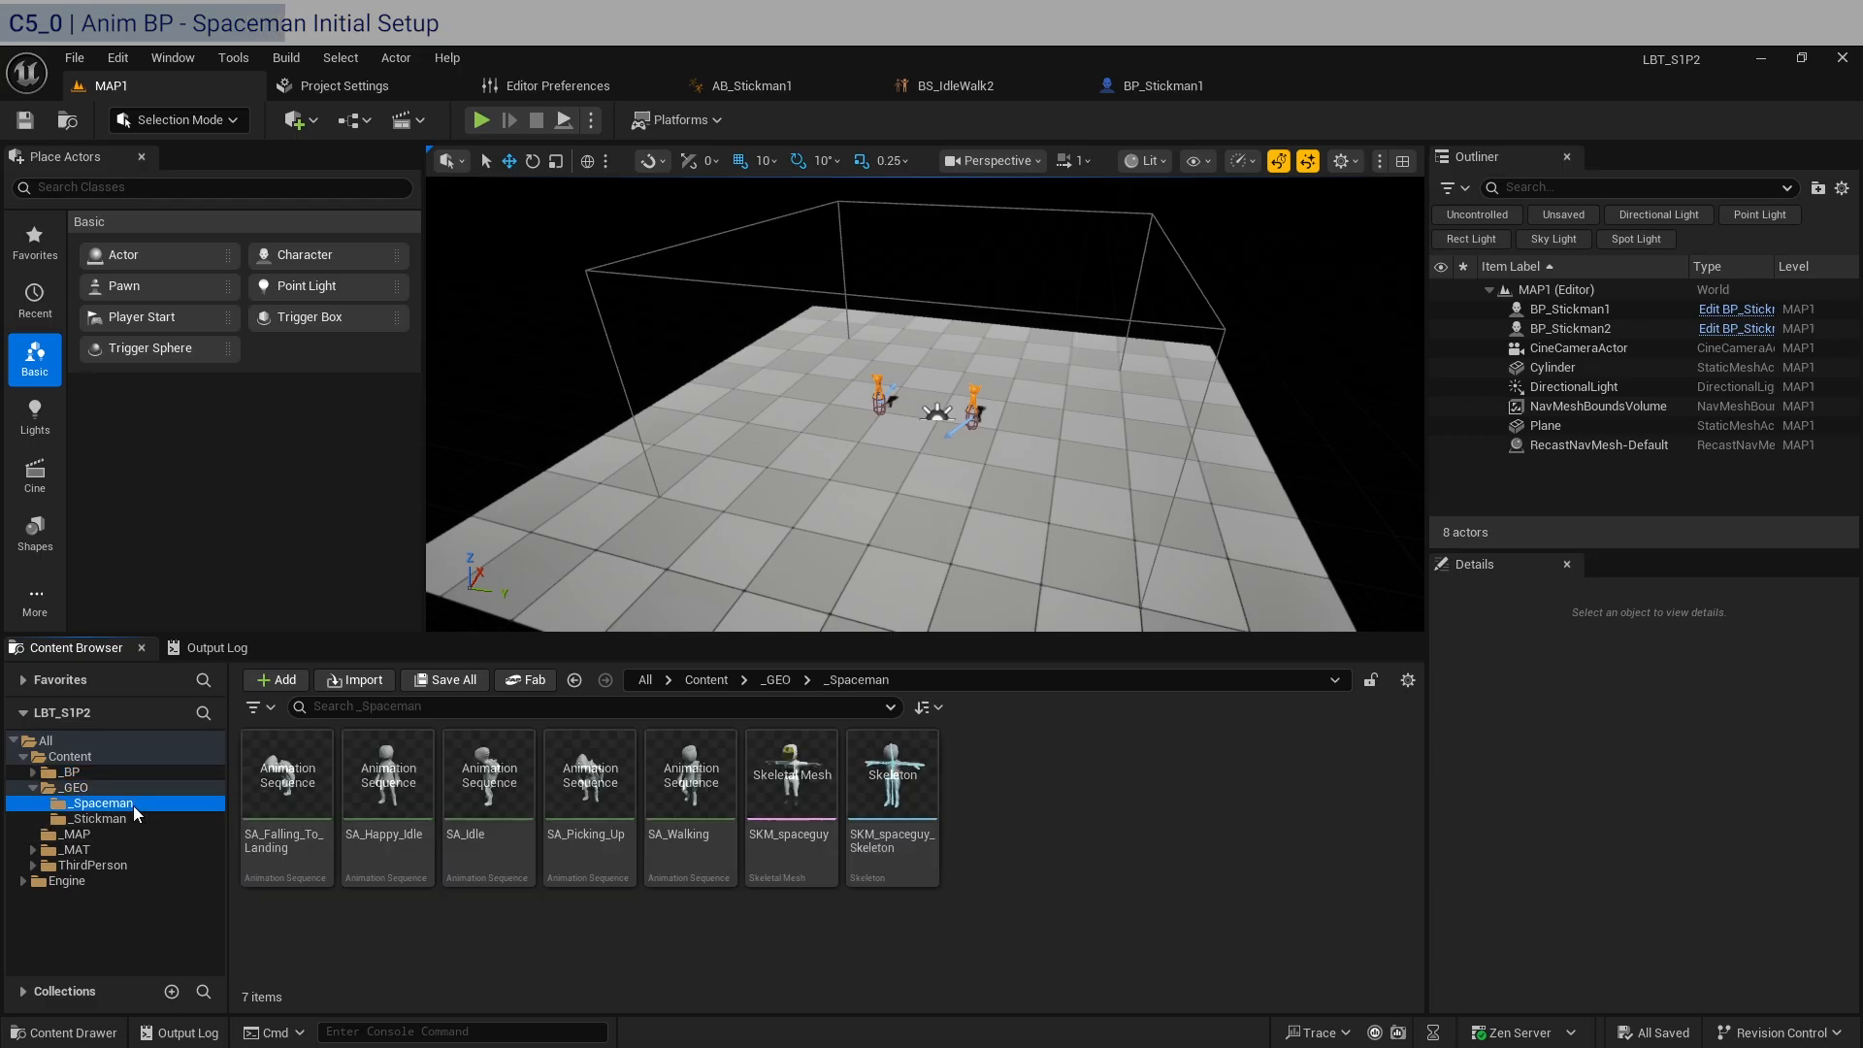
{"action": "left_click", "coordinate": [136, 819]}
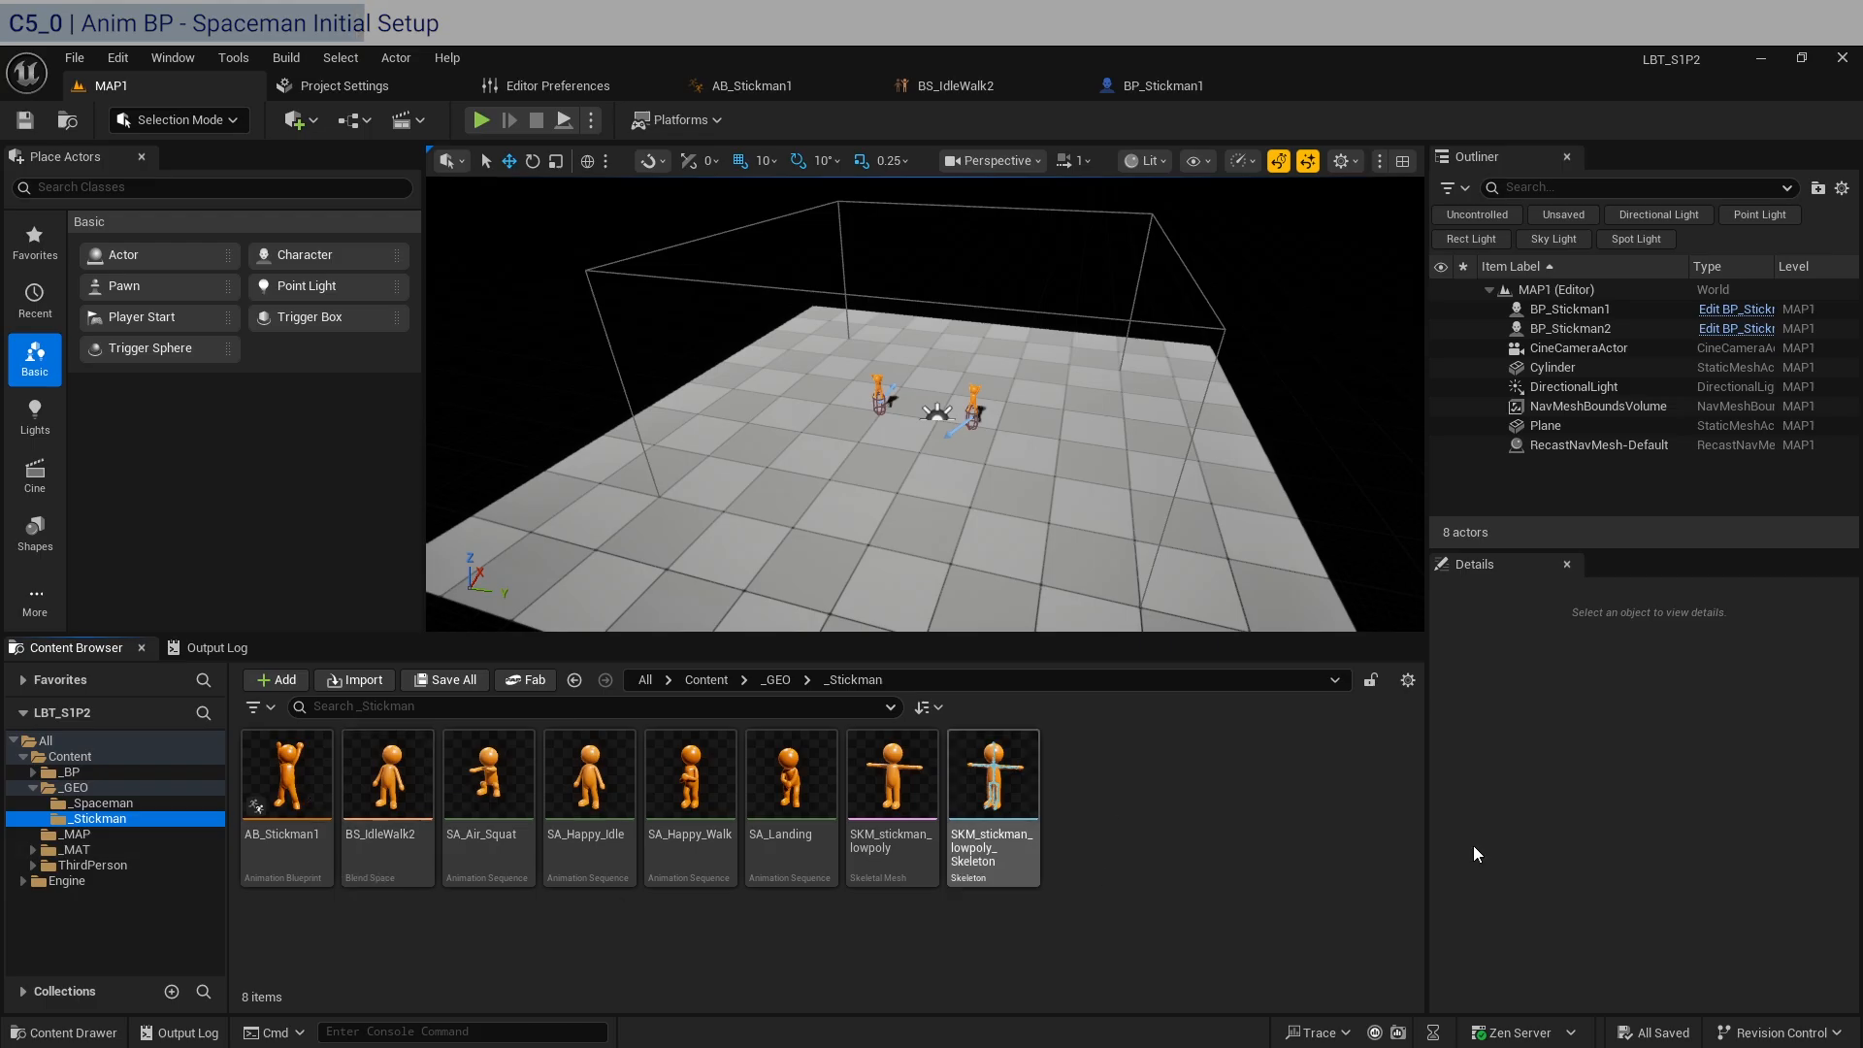
{"action": "left_click", "coordinate": [106, 804]}
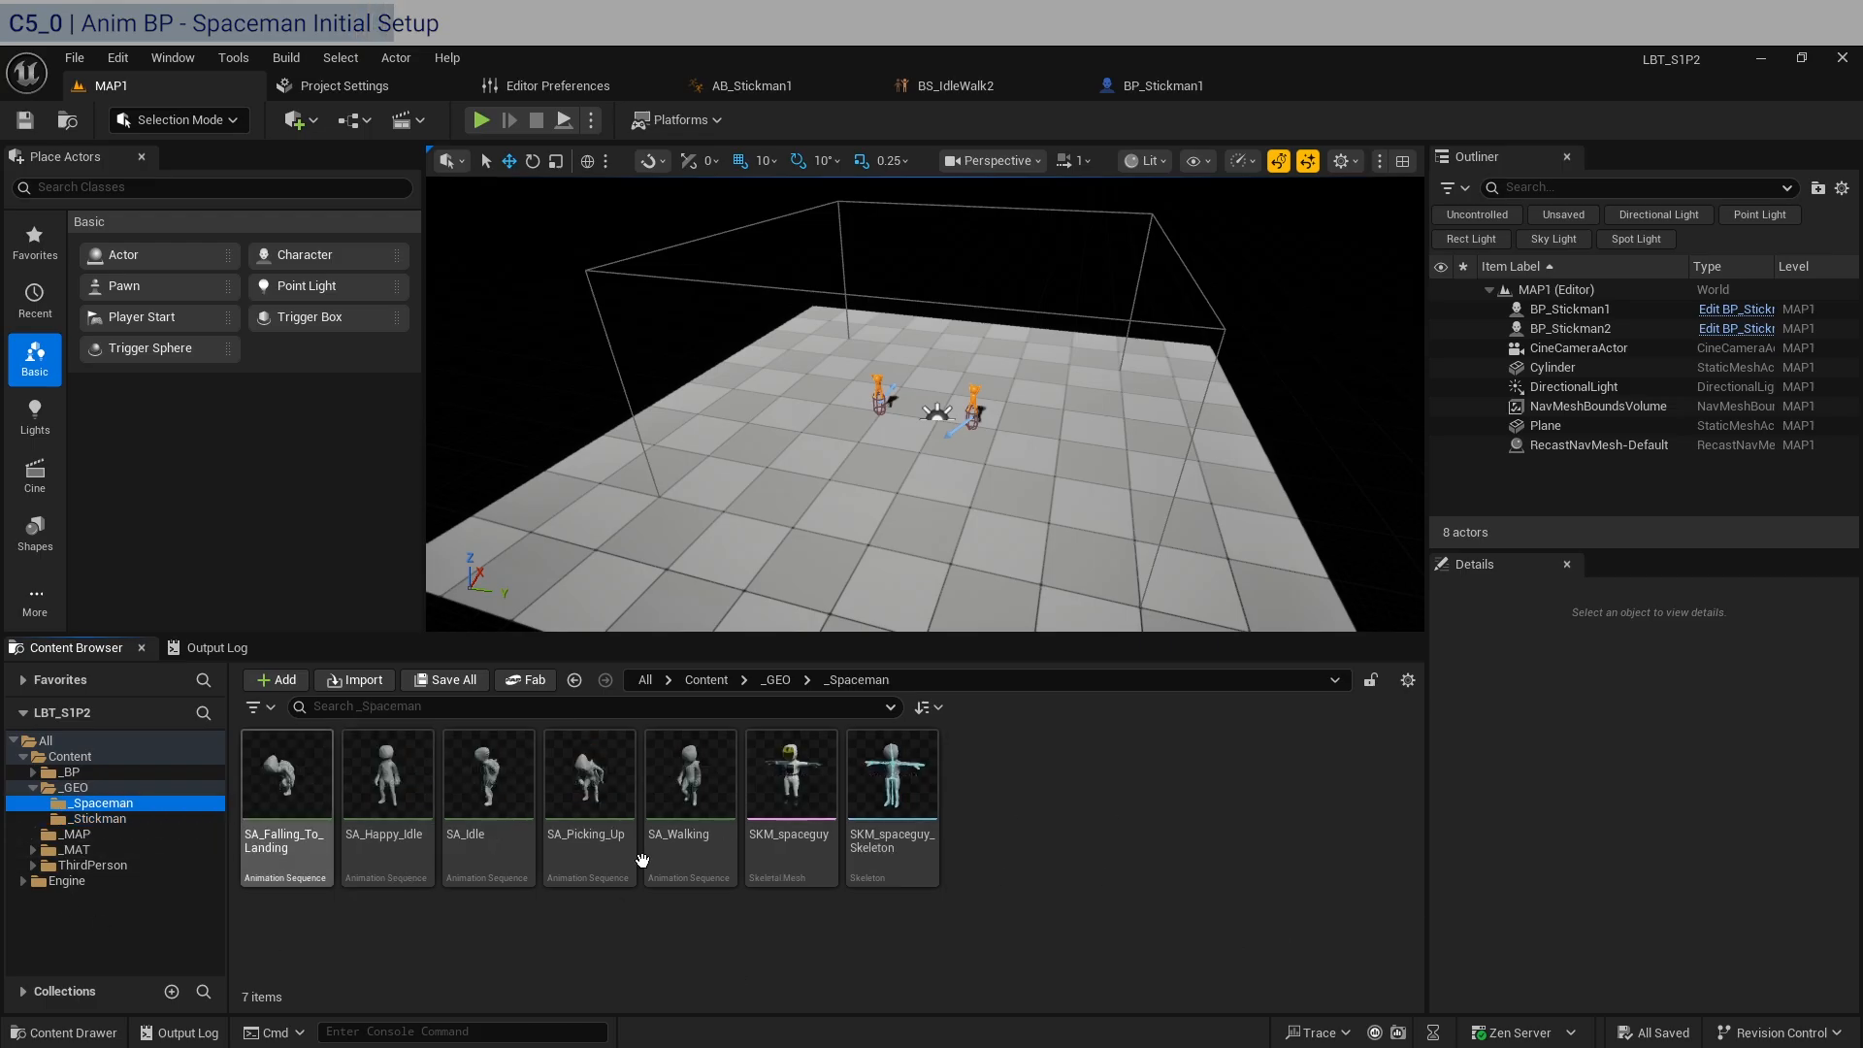
{"action": "right_click", "coordinate": [1062, 805]}
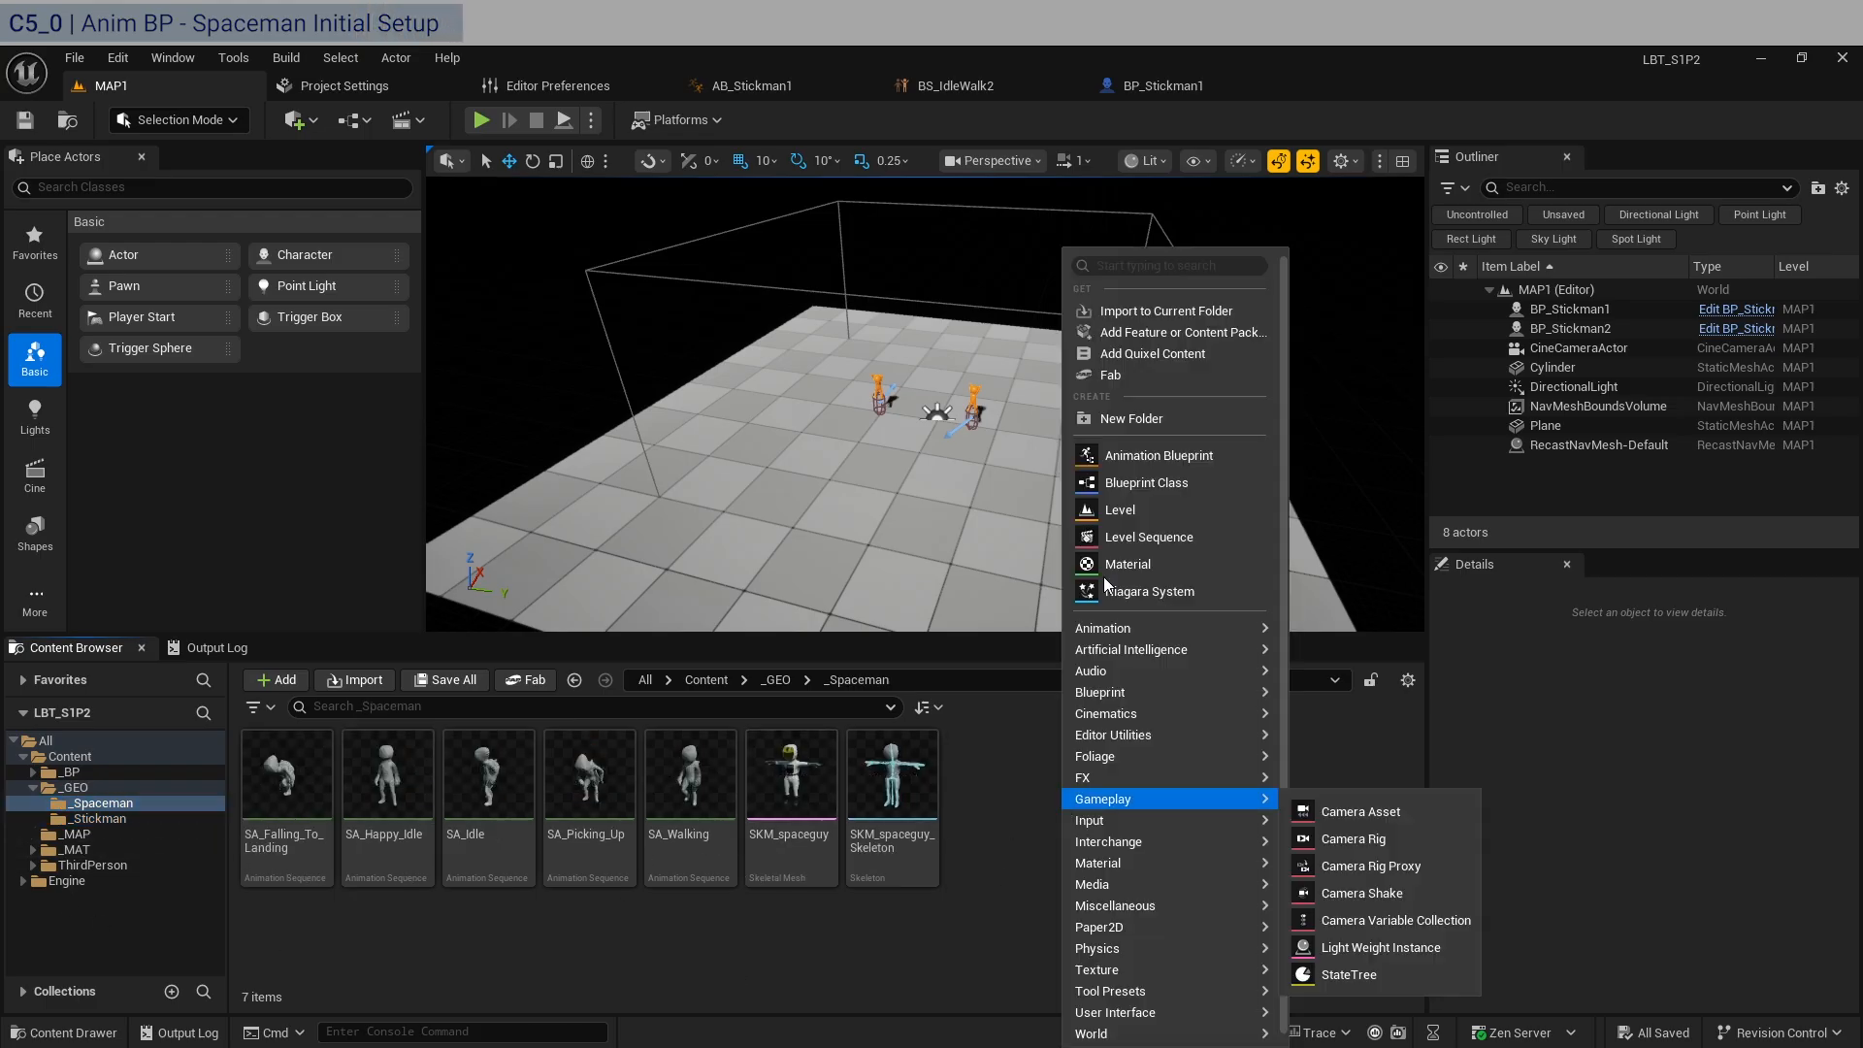
{"action": "left_click", "coordinate": [1149, 456]}
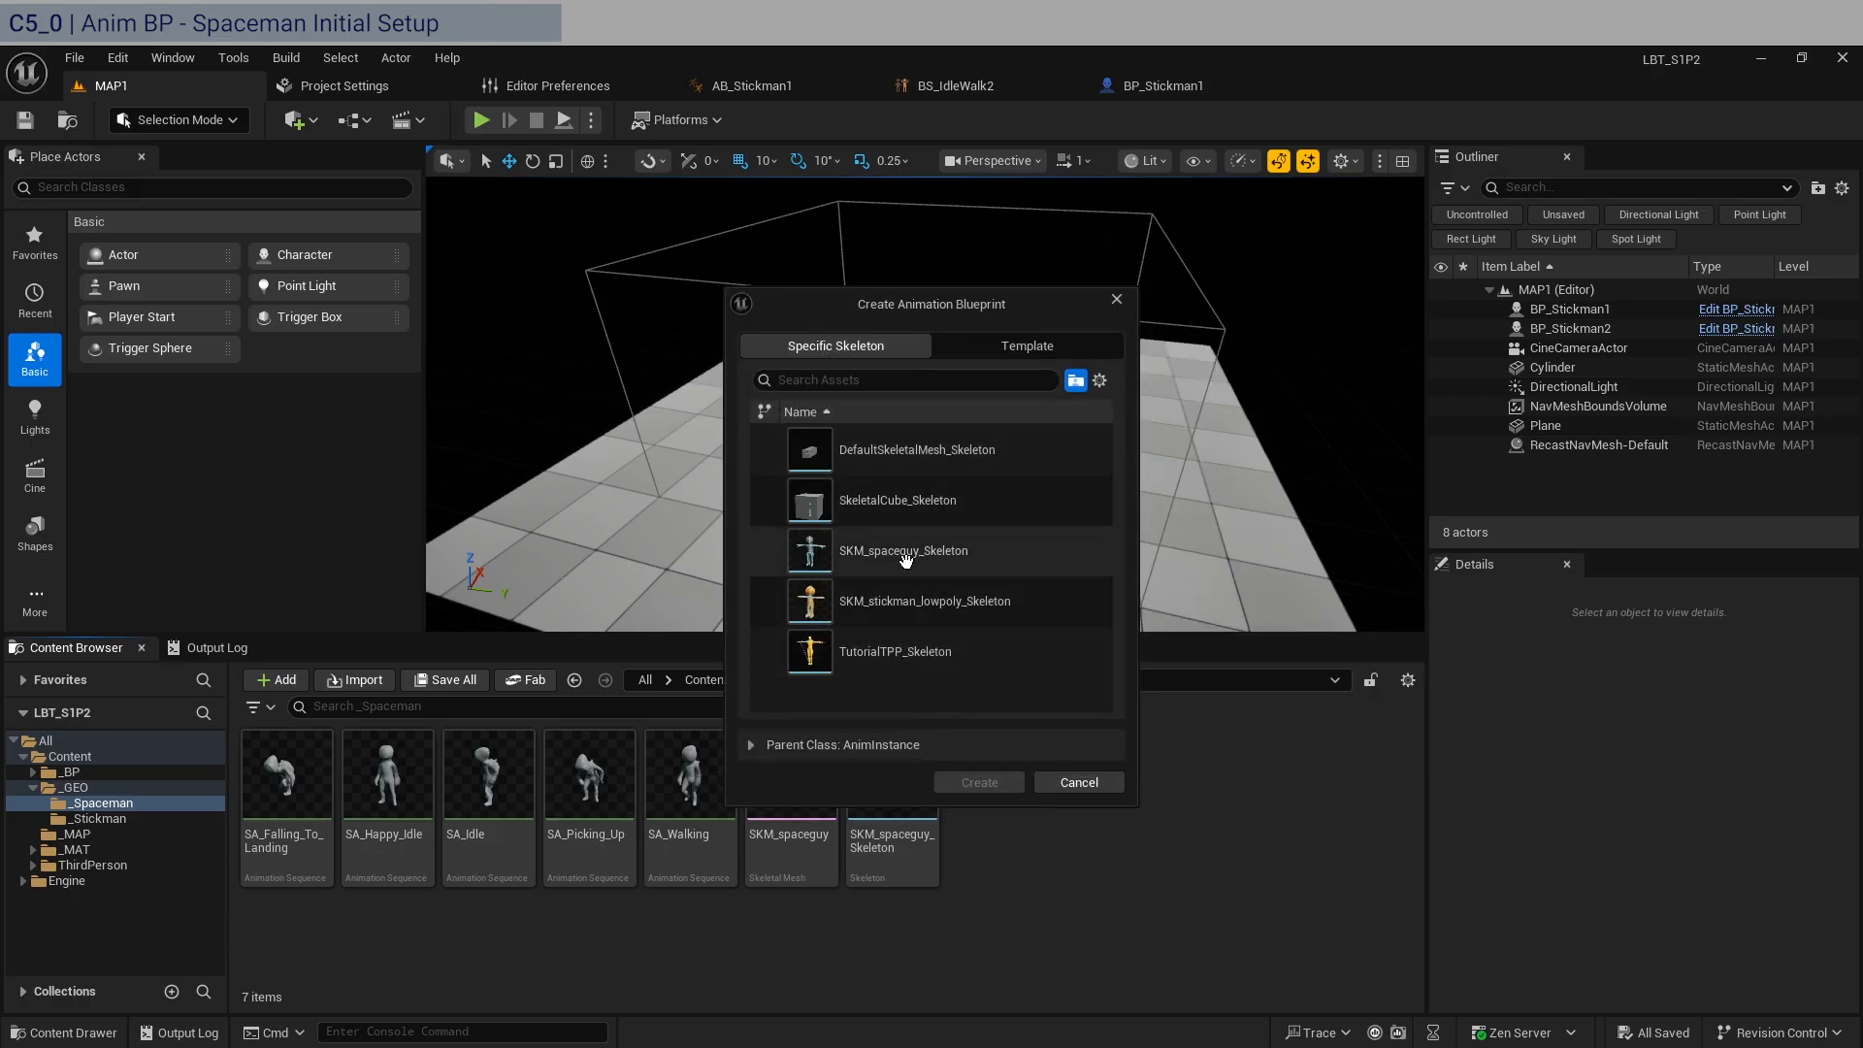
{"action": "left_click", "coordinate": [920, 556]}
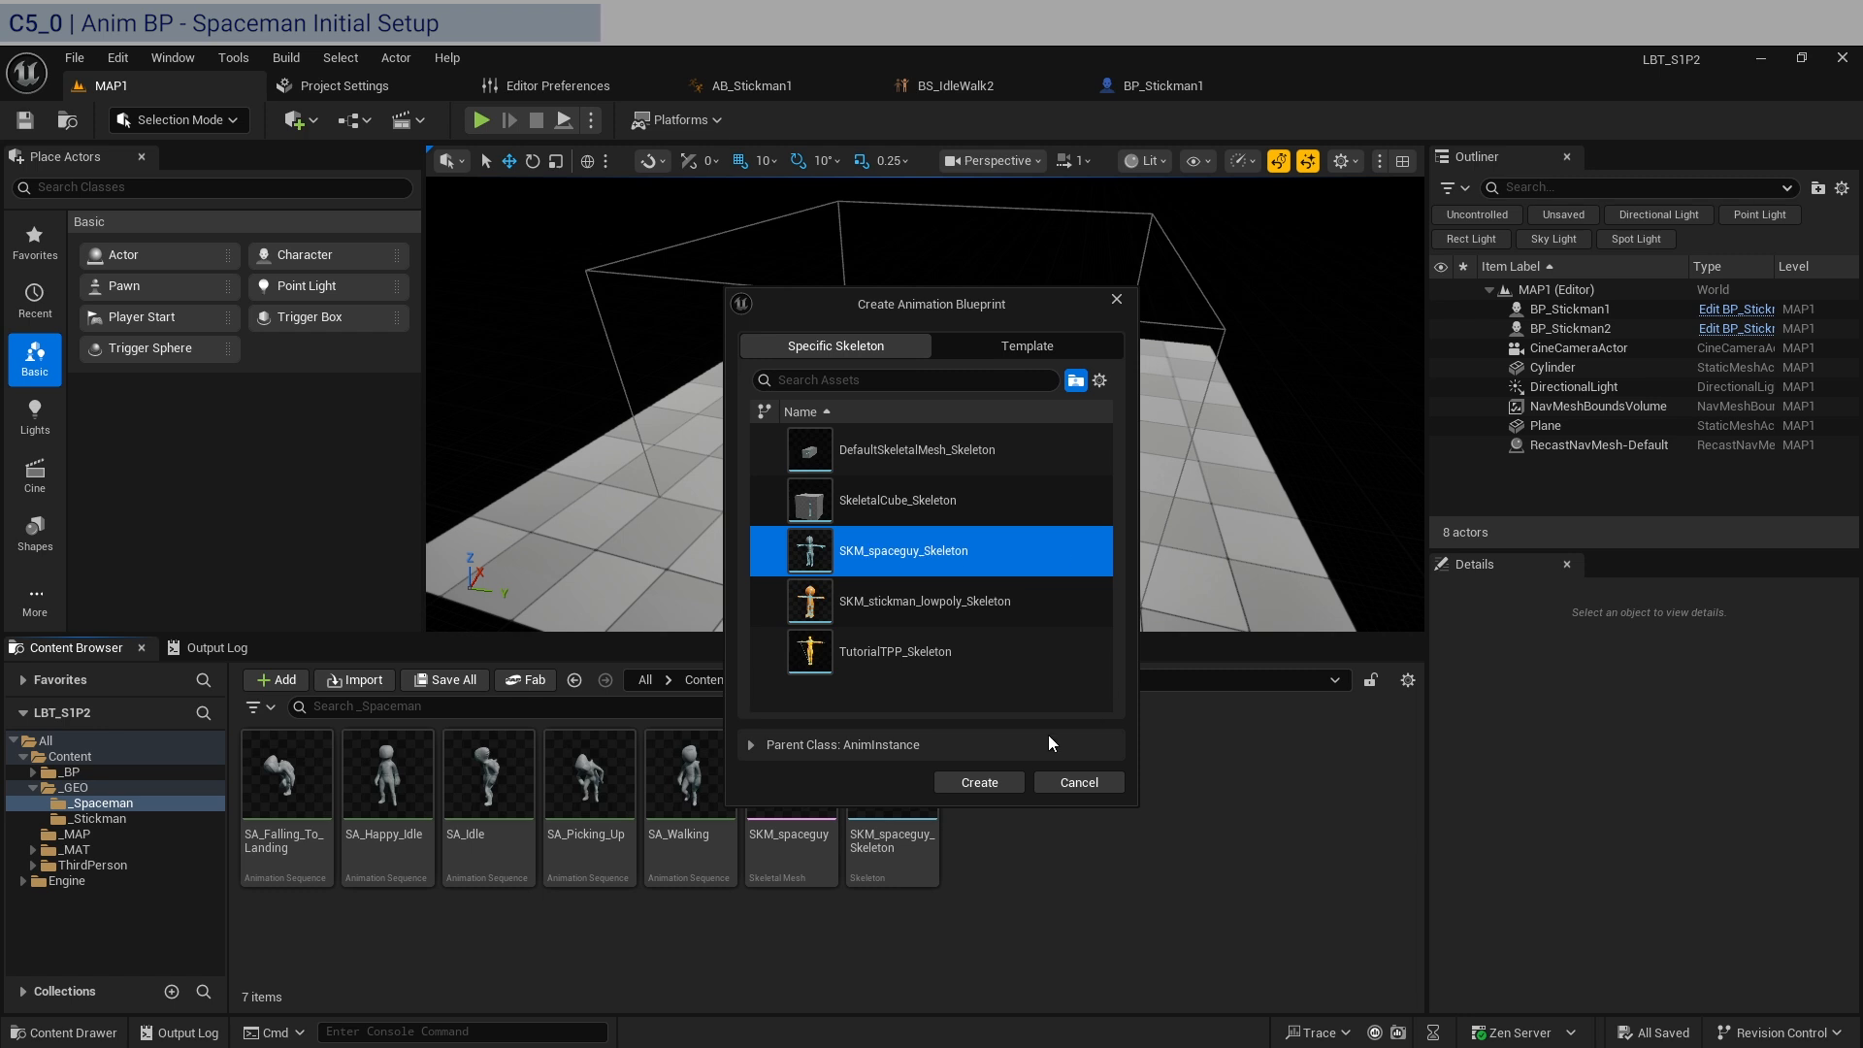
{"action": "left_click", "coordinate": [980, 782]}
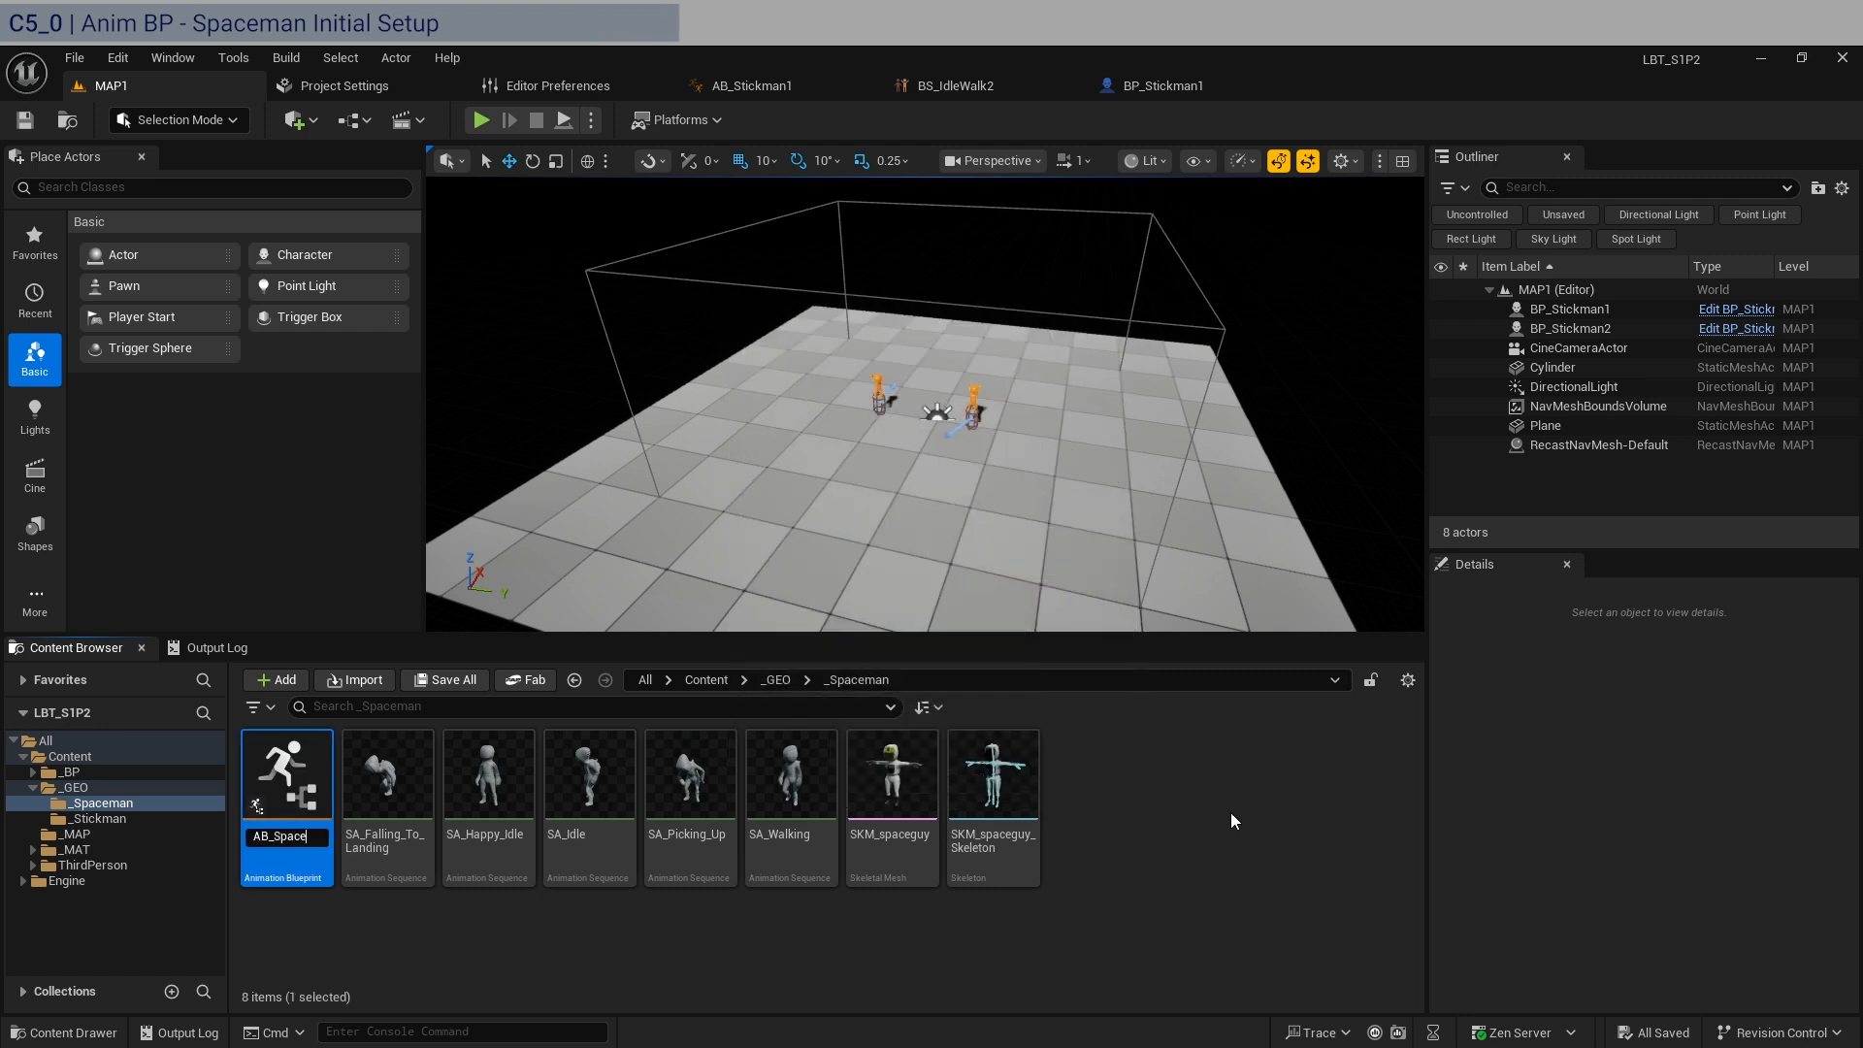
{"action": "type", "text": "AB_Spaceman1"}
{"action": "key", "text": "Return"}
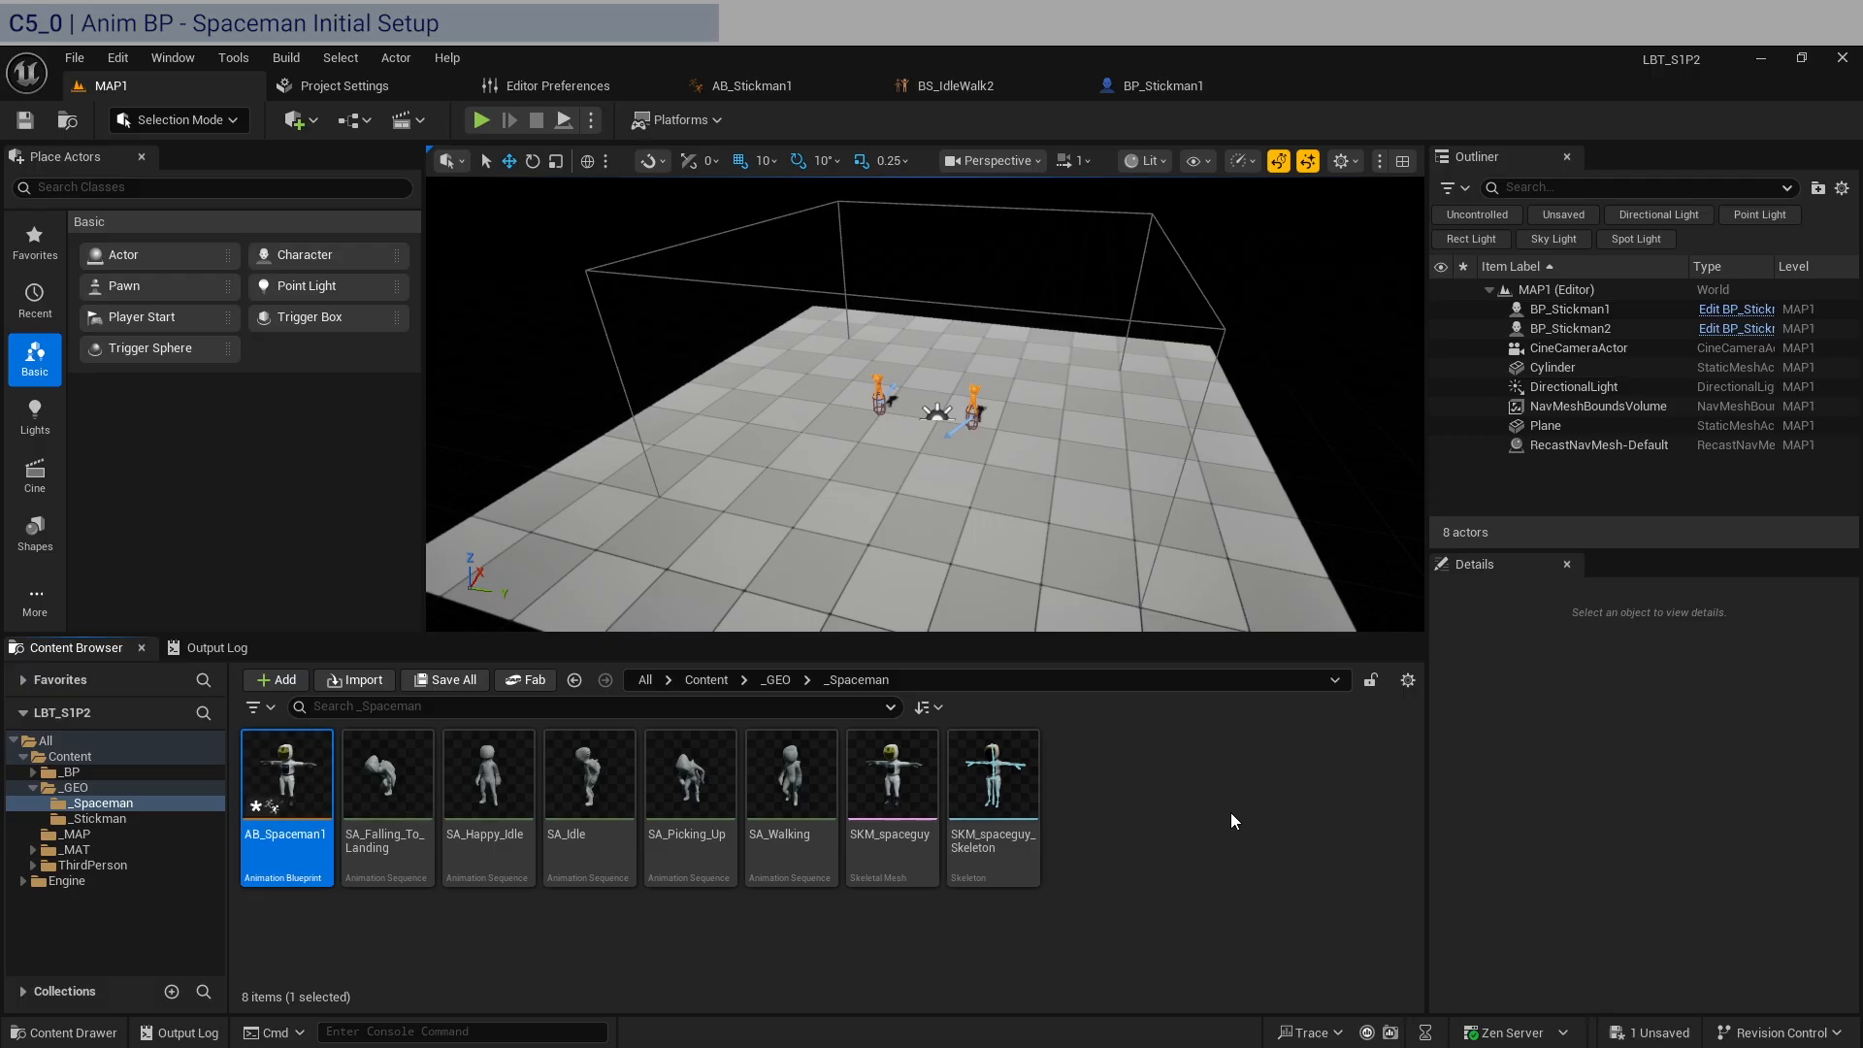
Open AB_Spaceman1 for editing and close AB_Stickman1, BS_IdleWalk2, BP_Stickman1 and Editor Preferences.
{"action": "key", "text": "Return"}
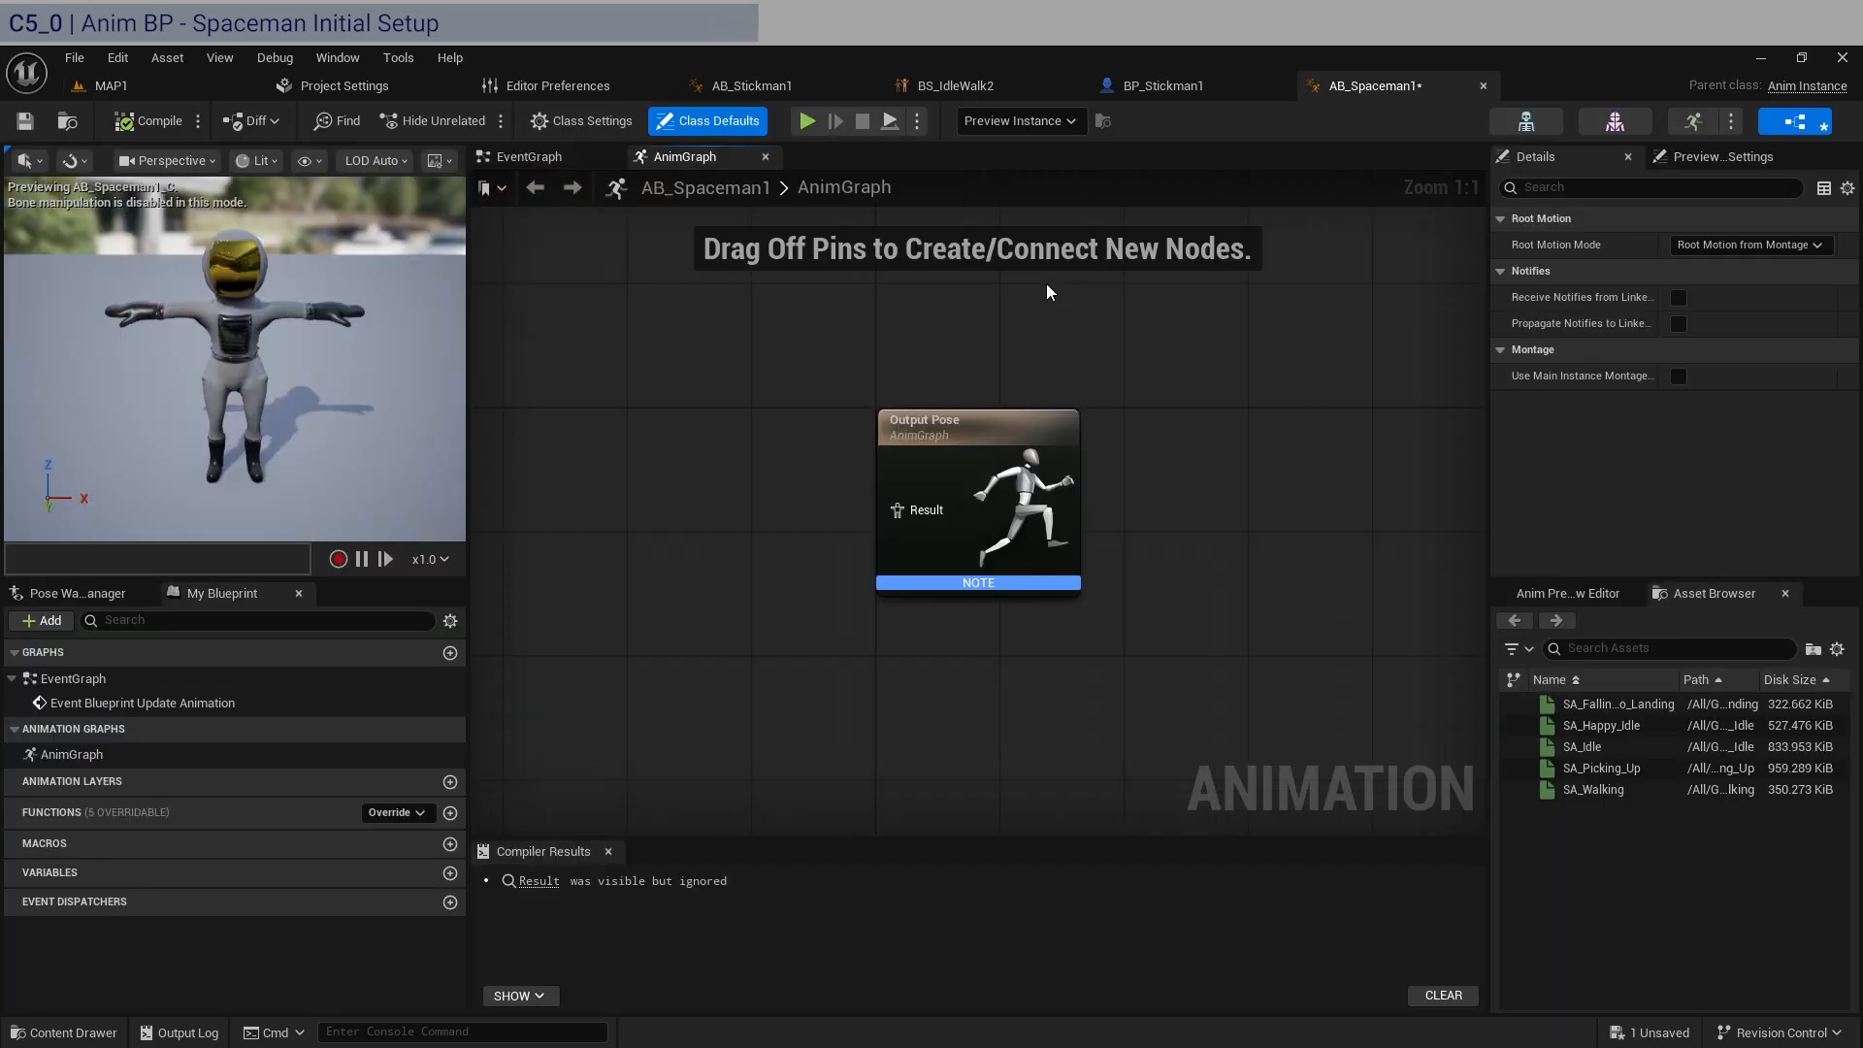
{"action": "left_click", "coordinate": [864, 84]}
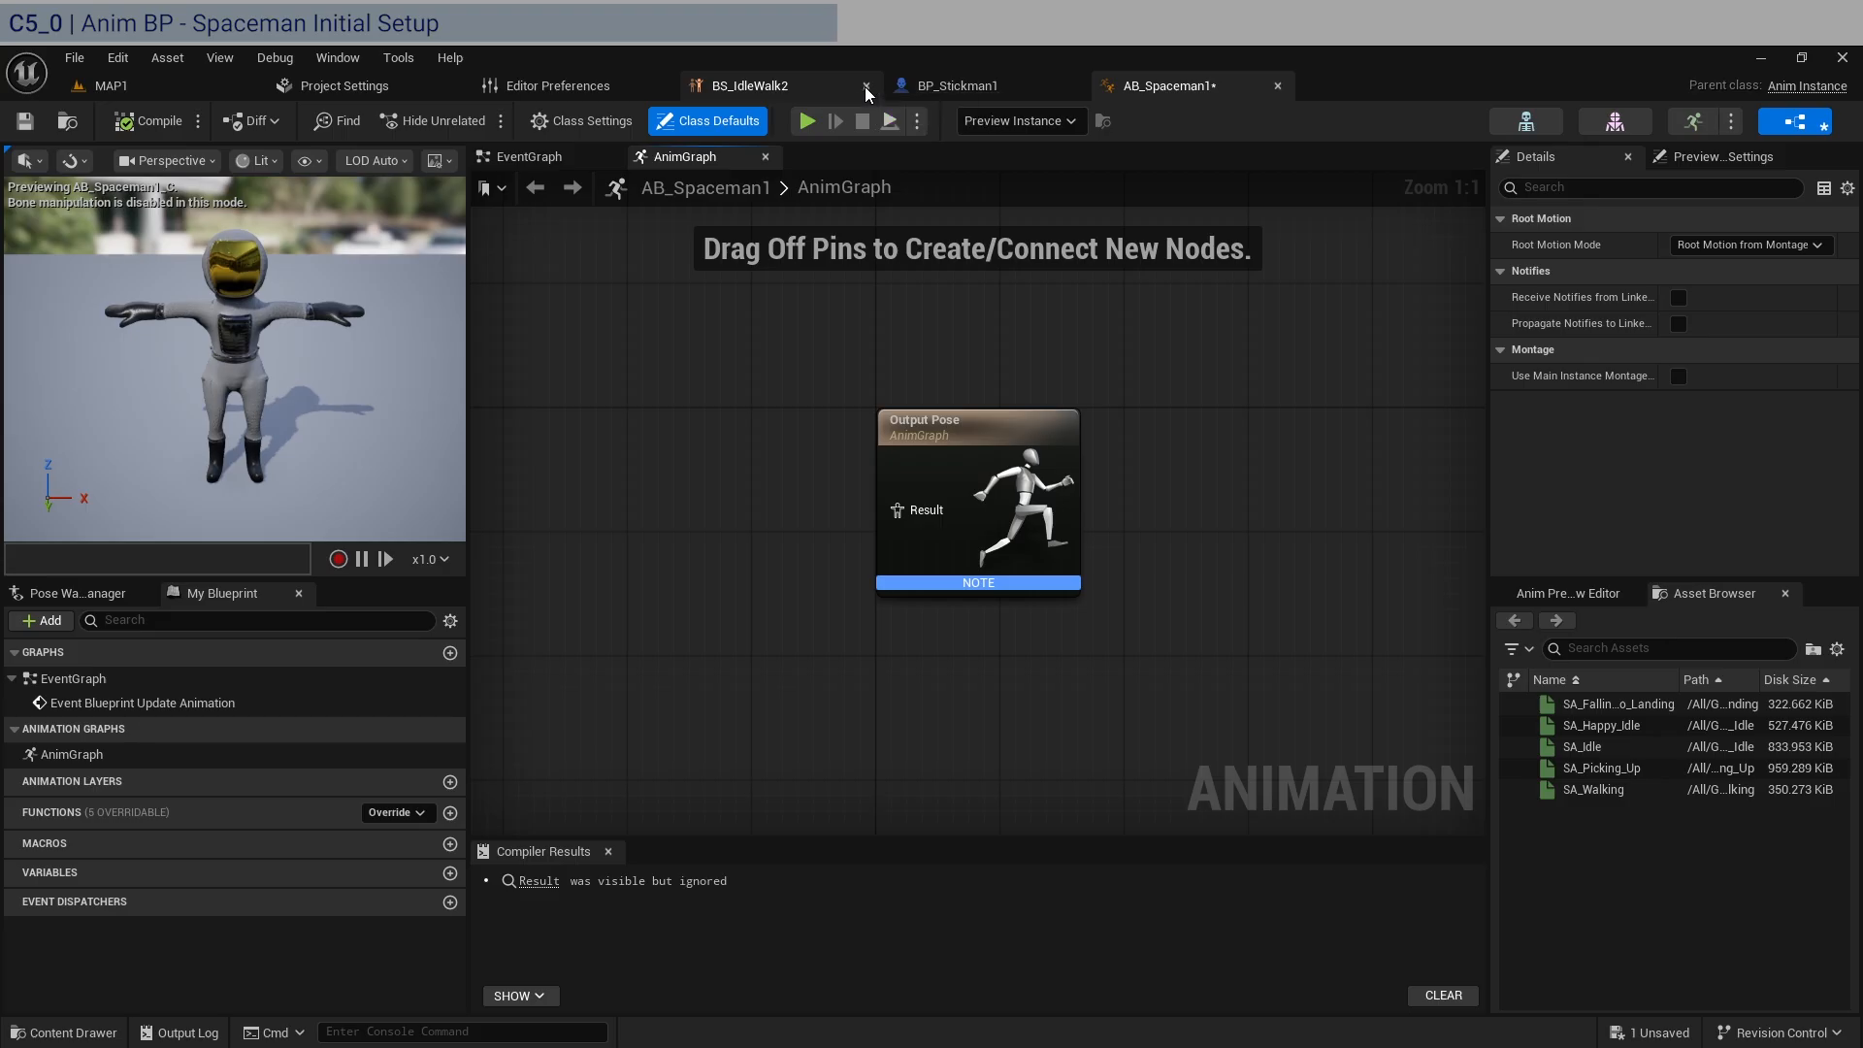
{"action": "left_click", "coordinate": [865, 86]}
{"action": "left_click", "coordinate": [867, 85]}
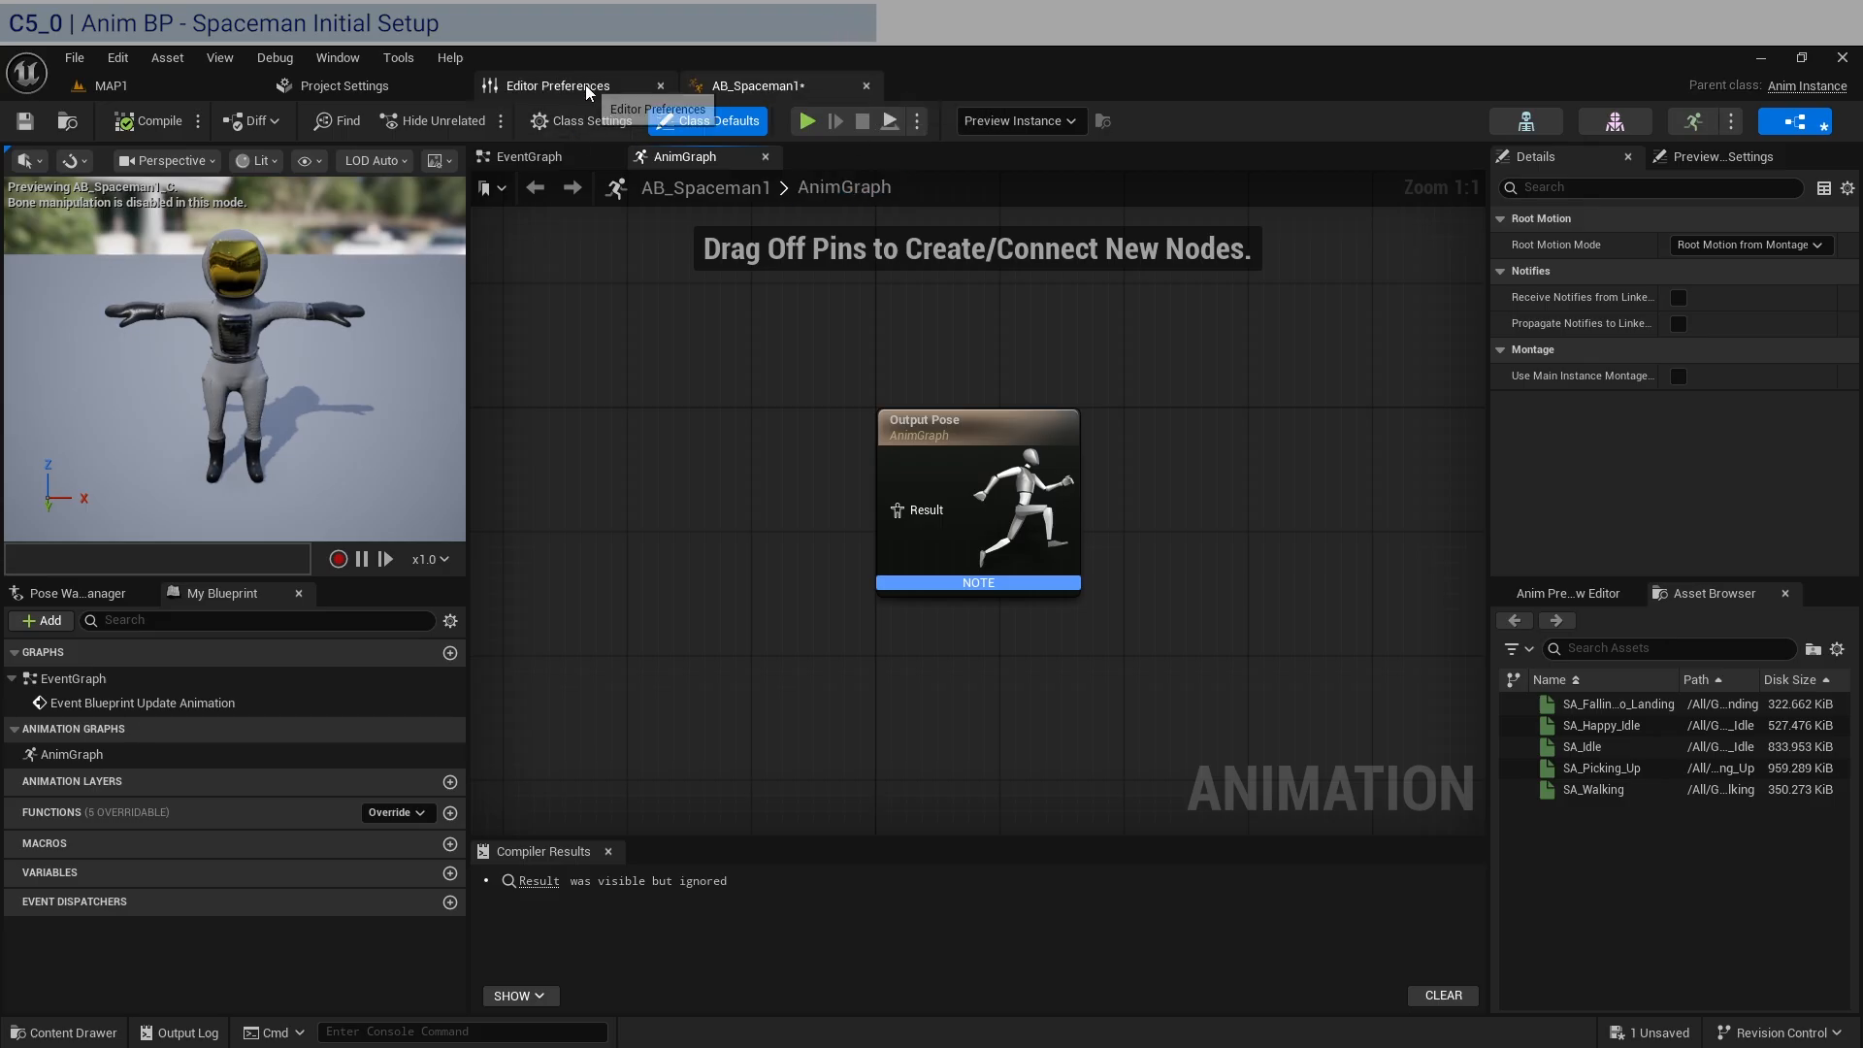
{"action": "left_click", "coordinate": [660, 86]}
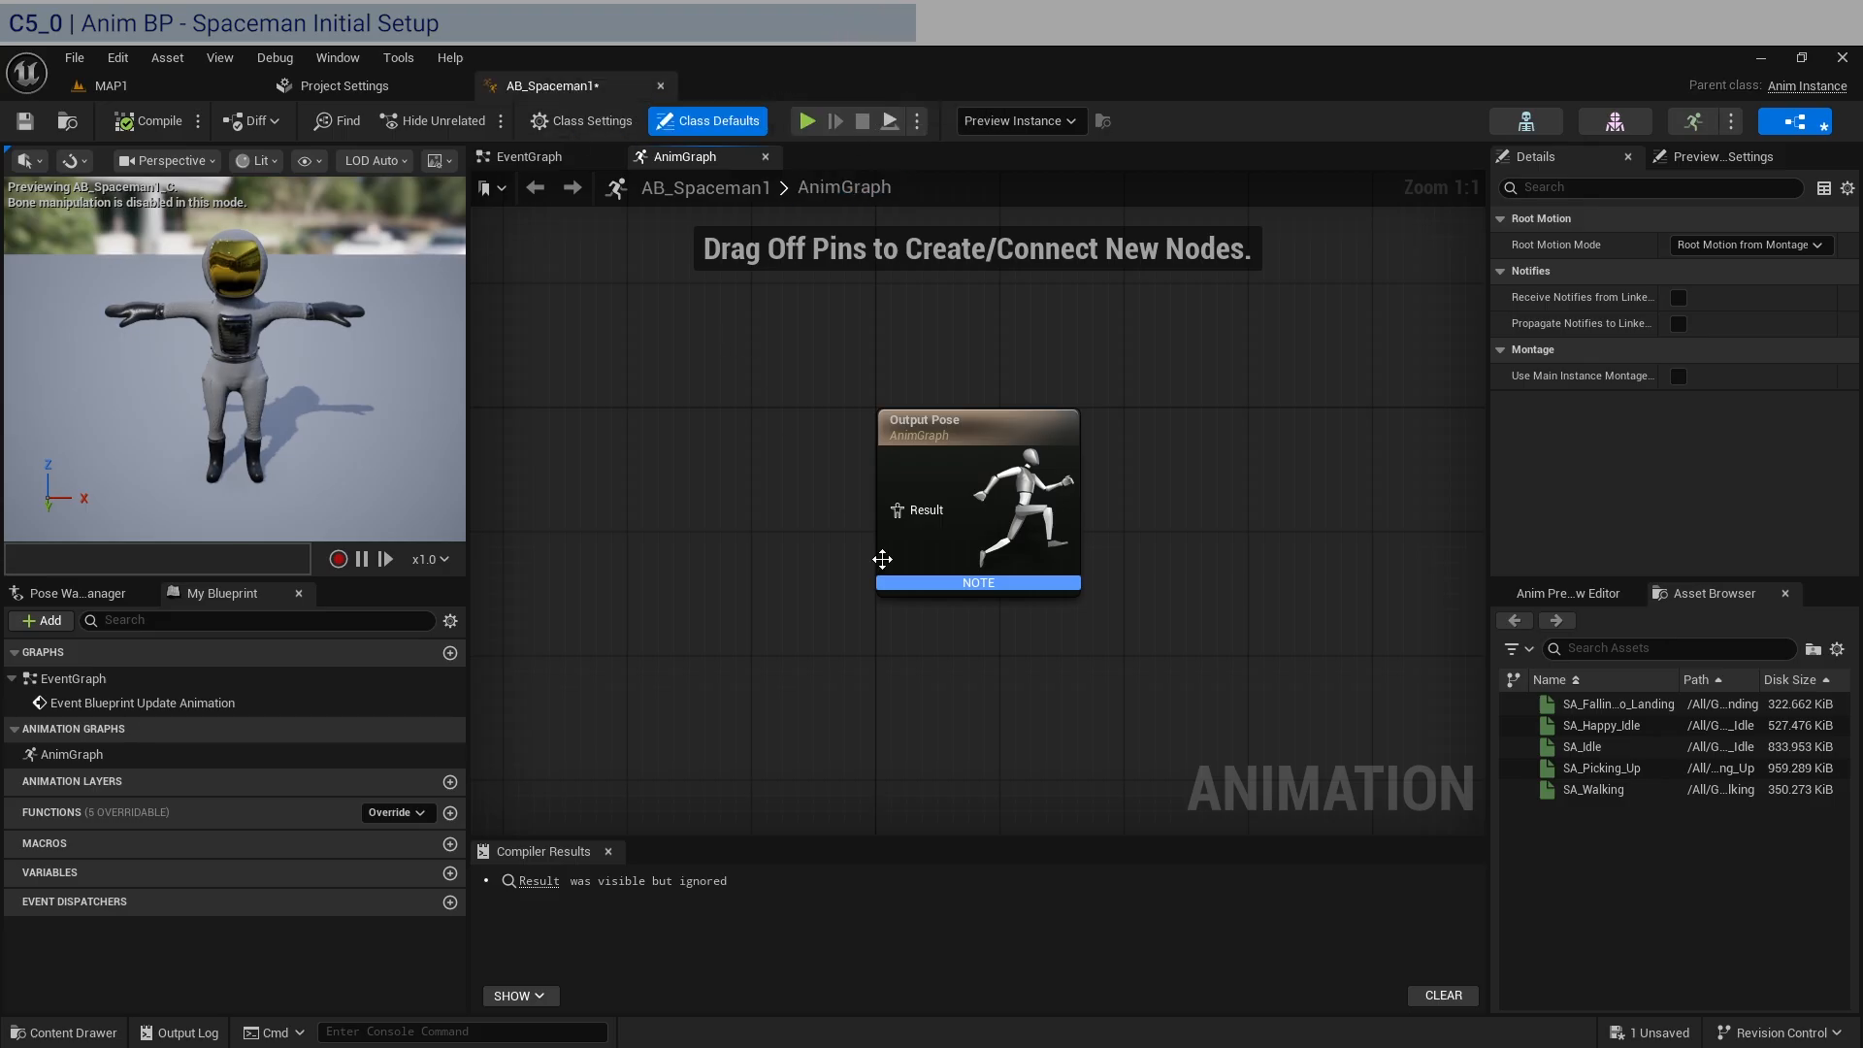
Add a State Machine node to the AnimGraph and name it AI Movement.
{"action": "right_click", "coordinate": [677, 520]}
{"action": "type", "text": "state"}
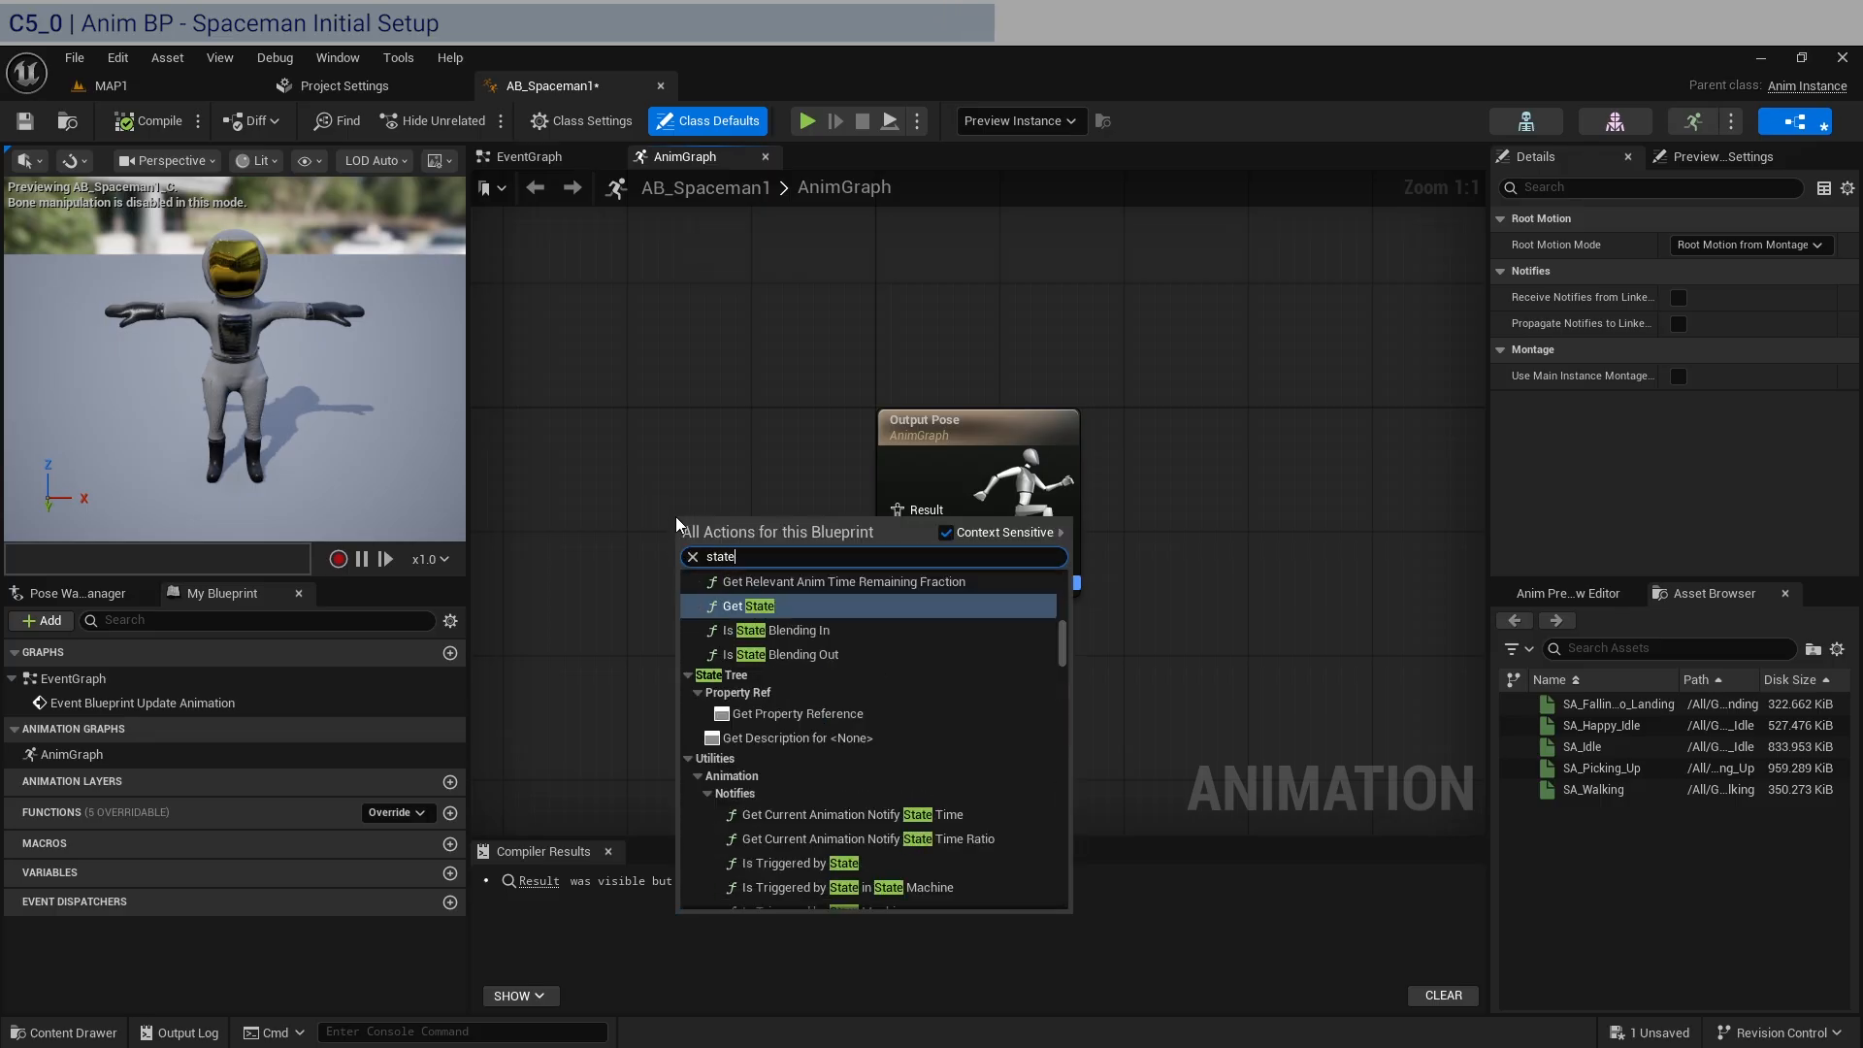
{"action": "type", "text": " ma"}
{"action": "key", "text": "Return"}
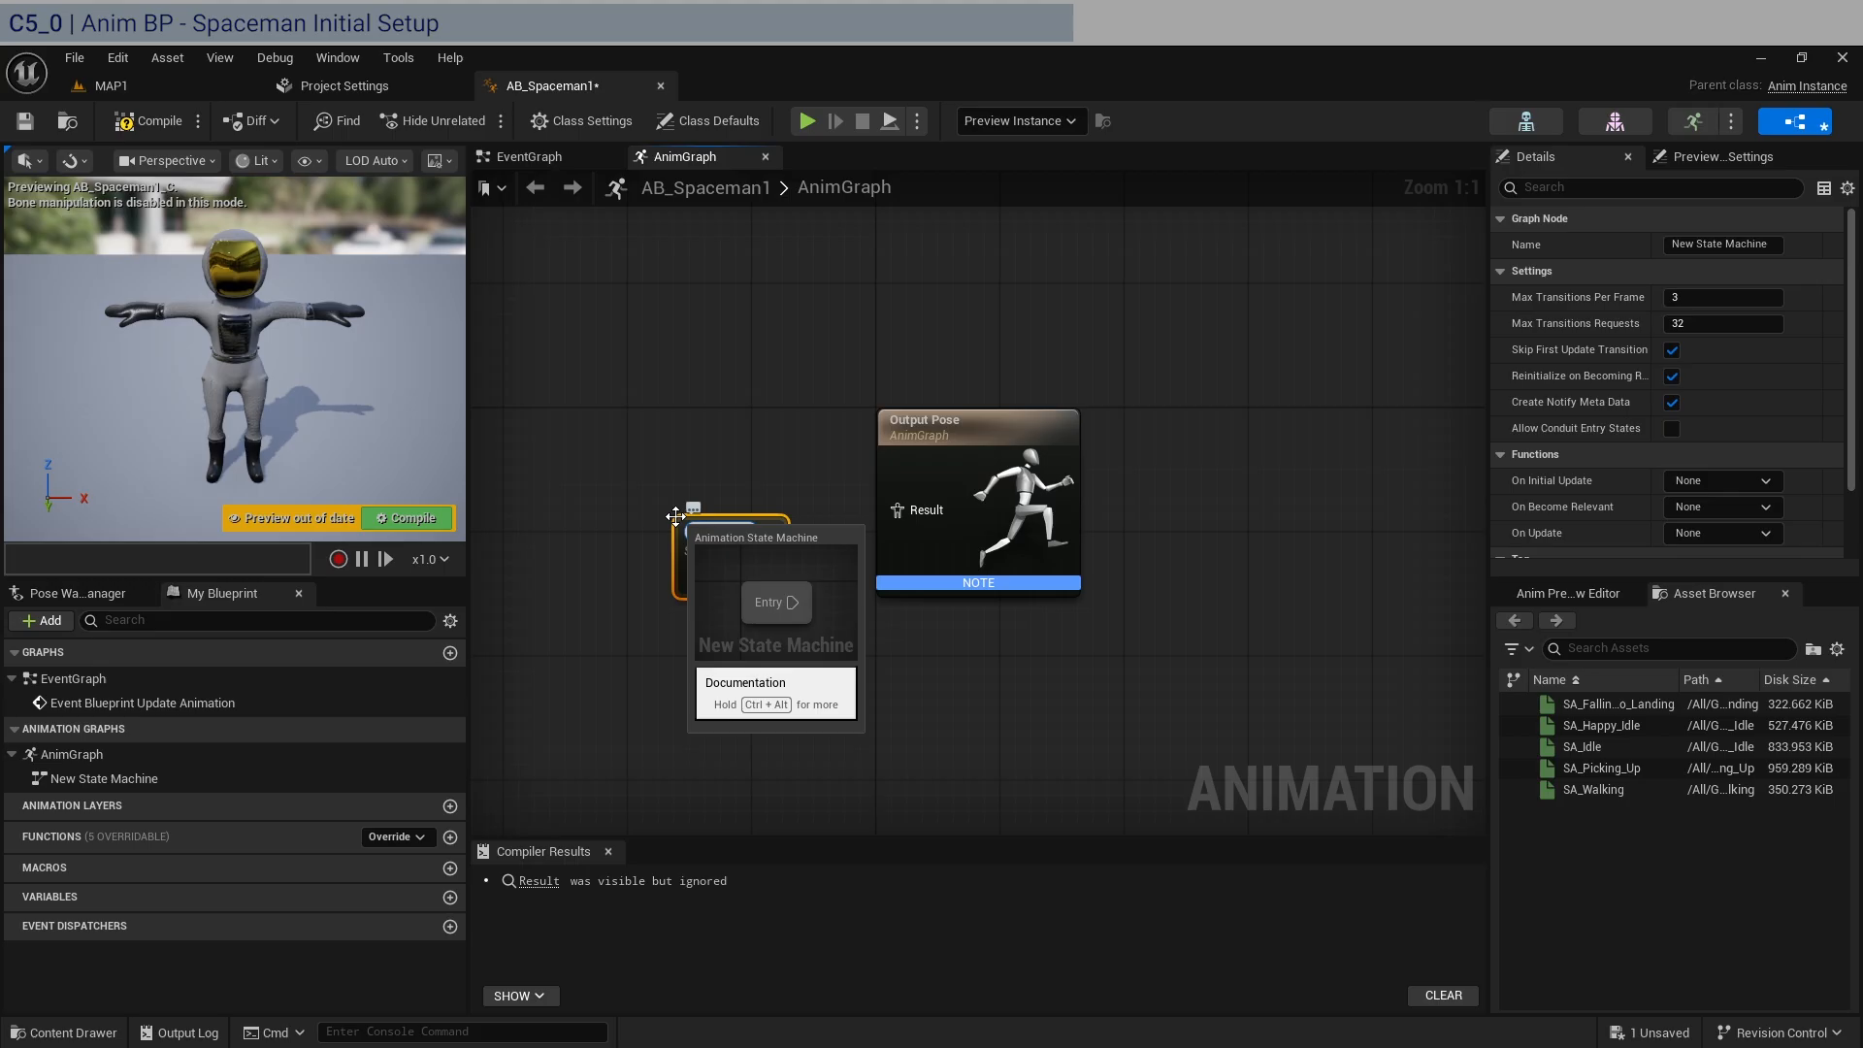
{"action": "type", "text": "Ch"}
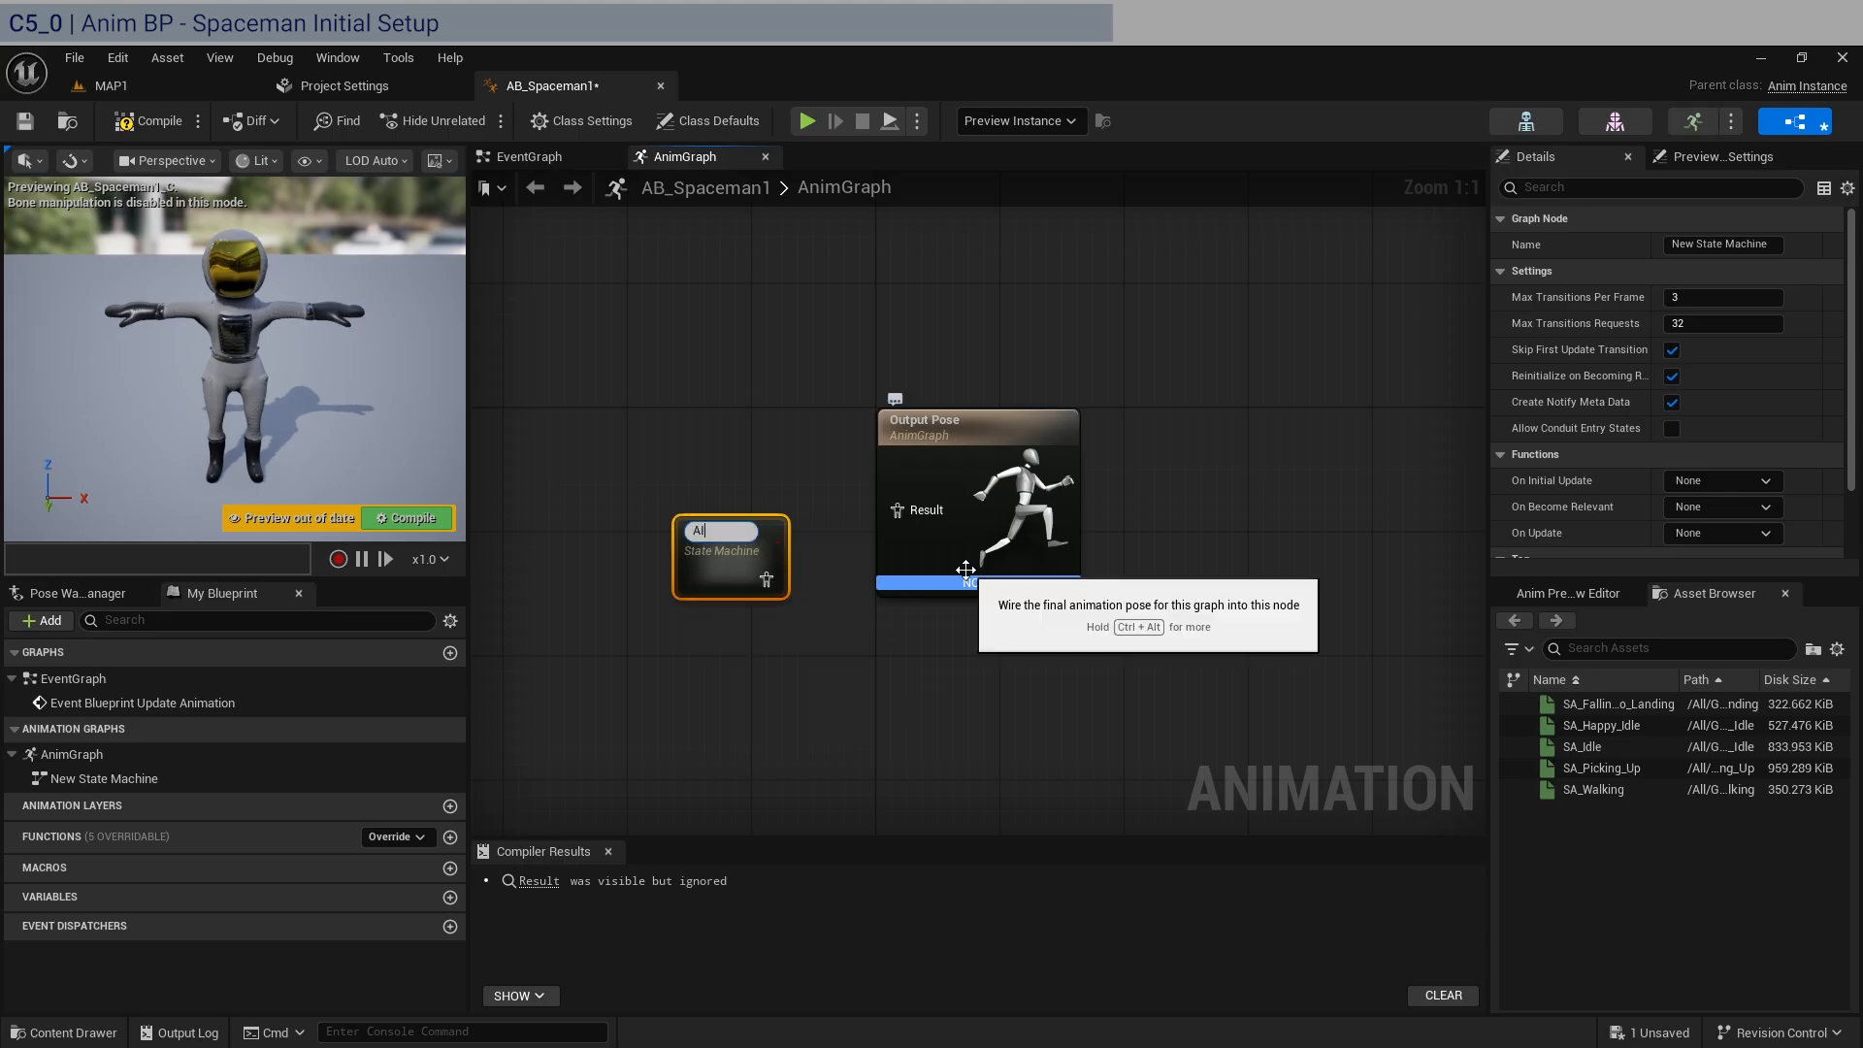
{"action": "type", "text": "ment"}
{"action": "key", "text": "Return"}
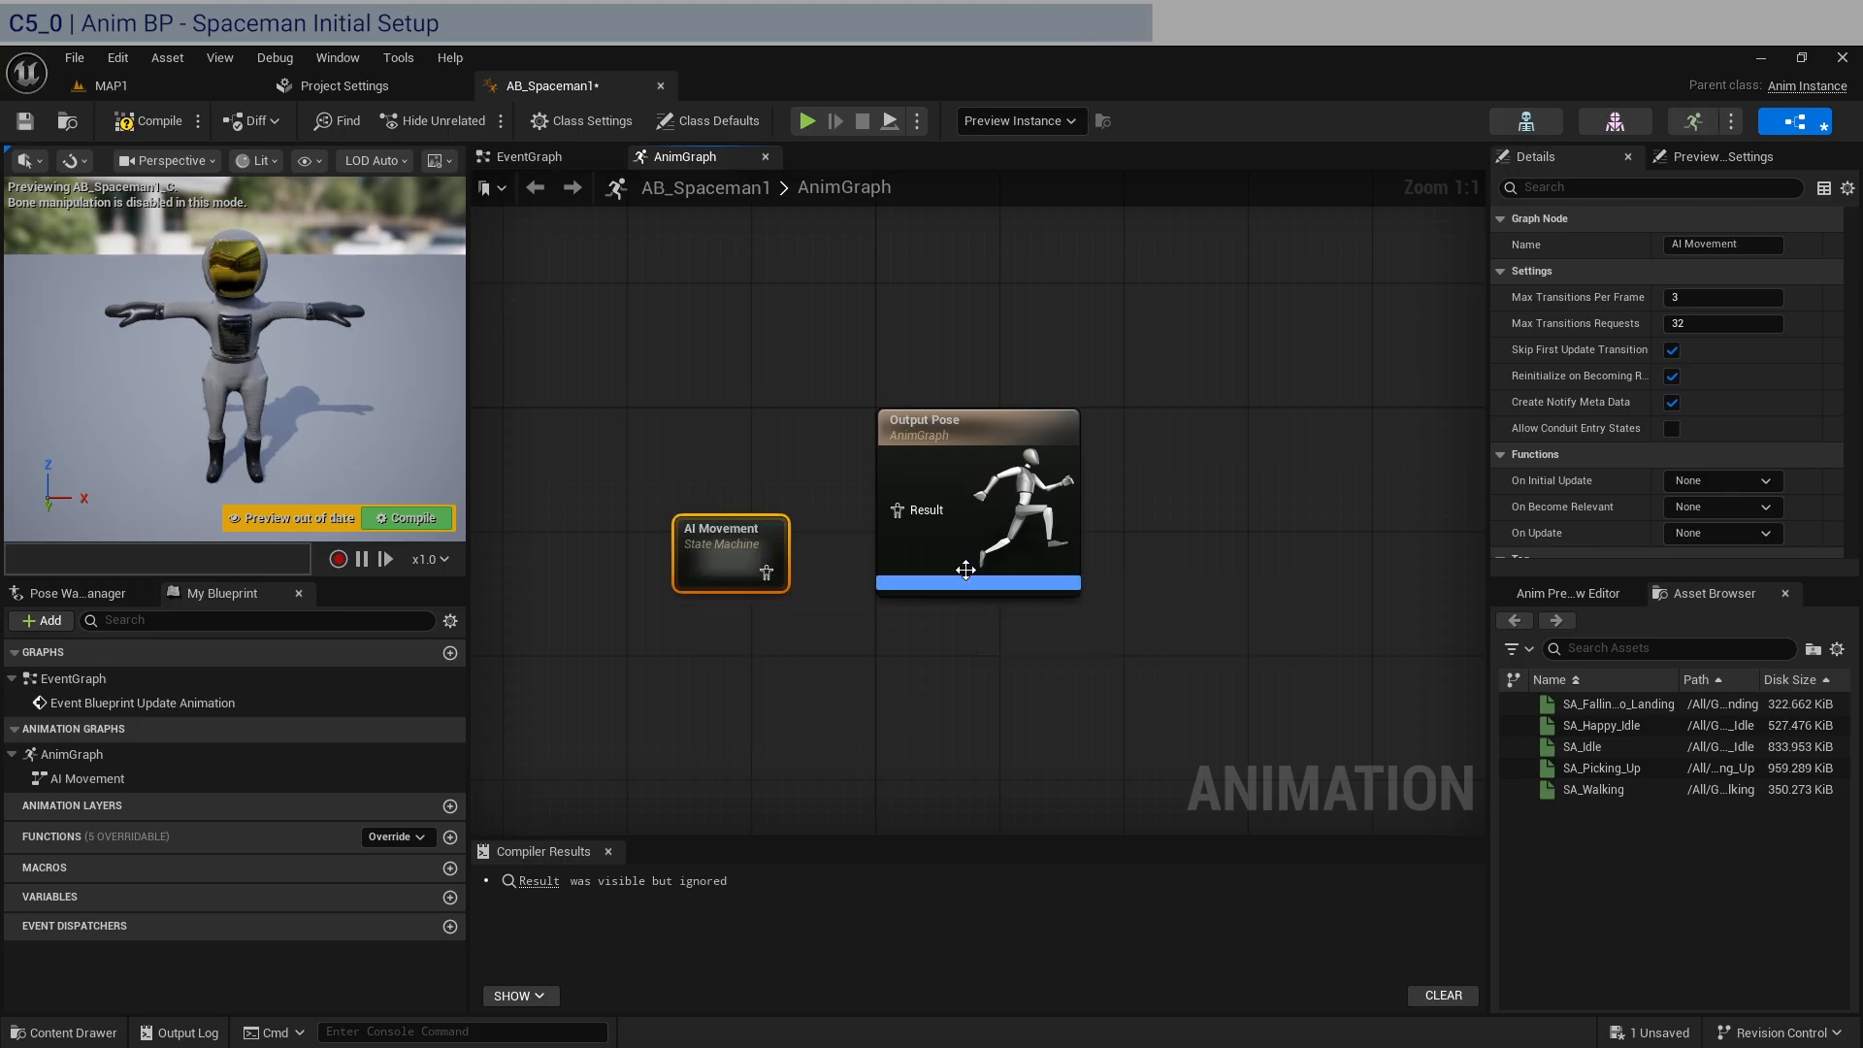
Connect the AI Movement state machine to the Output Pose result, align it beside that node, and compile the blueprint.
{"action": "left_click_drag", "start_coordinate": [767, 573], "coordinate": [910, 517]}
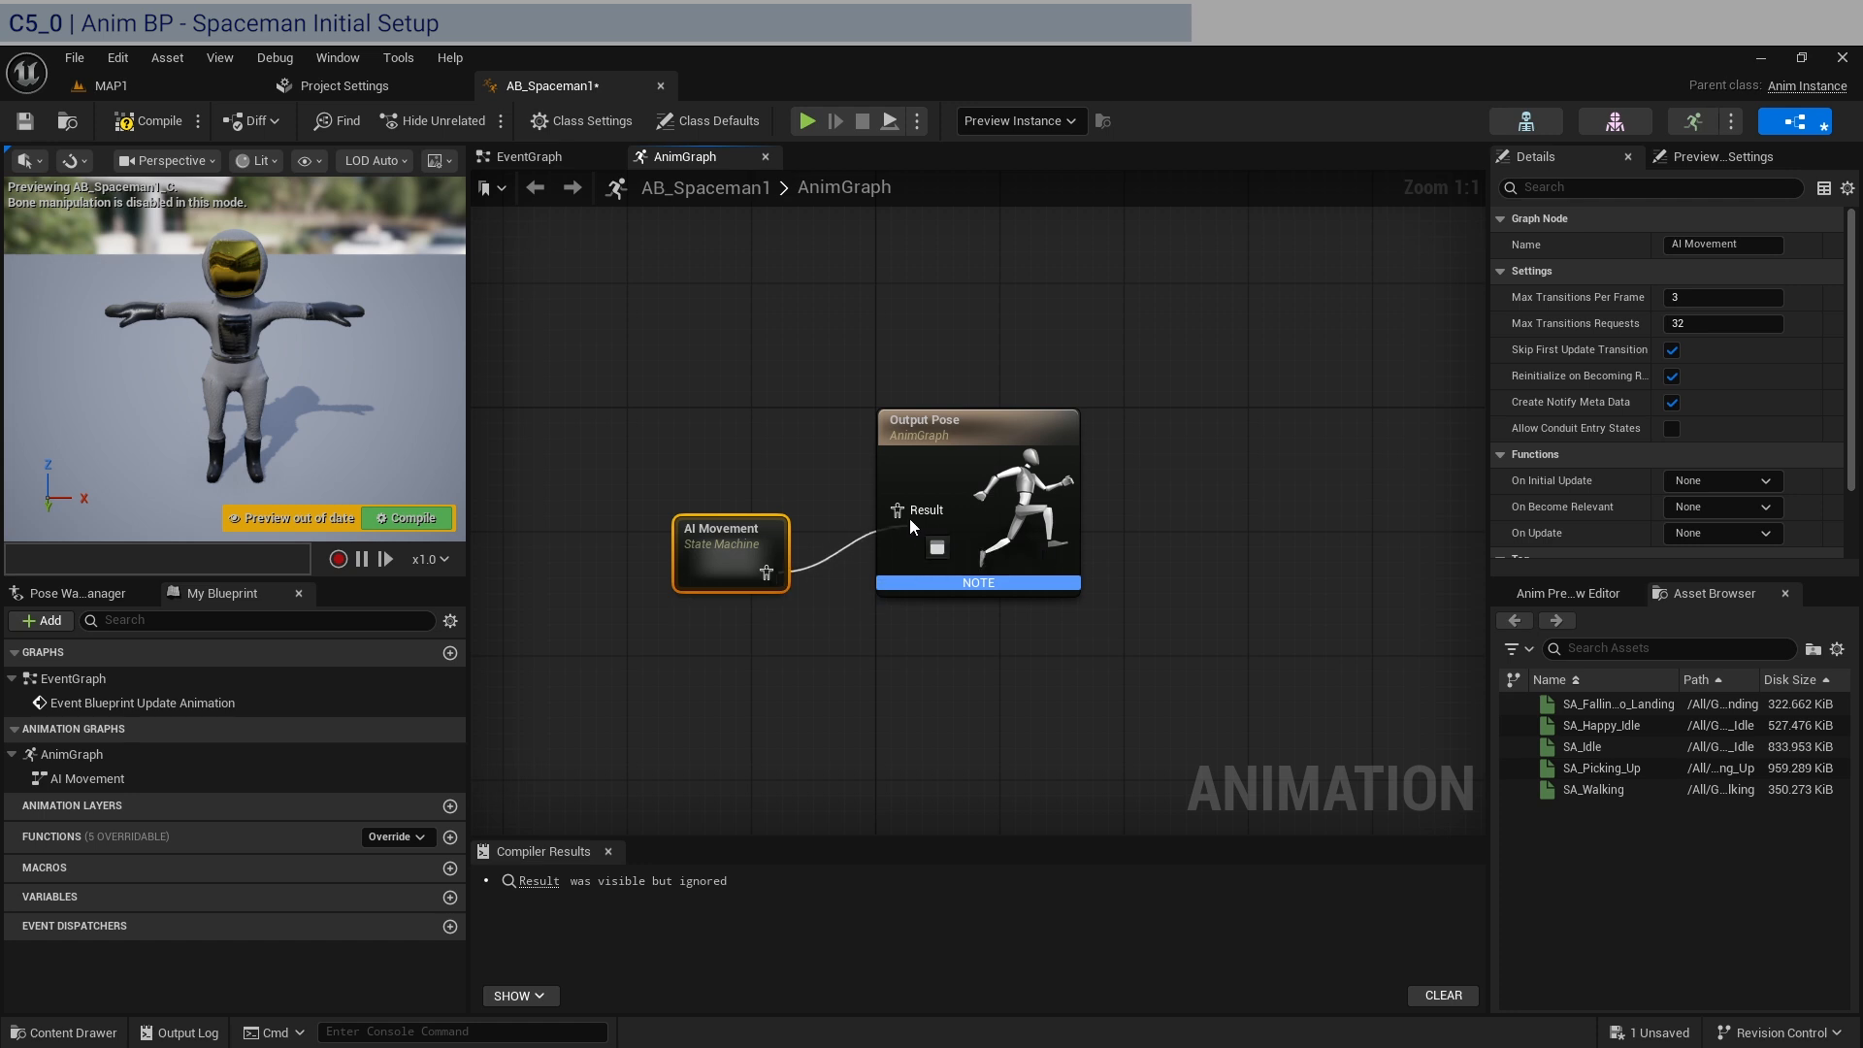
{"action": "left_click_drag", "start_coordinate": [742, 528], "coordinate": [804, 466]}
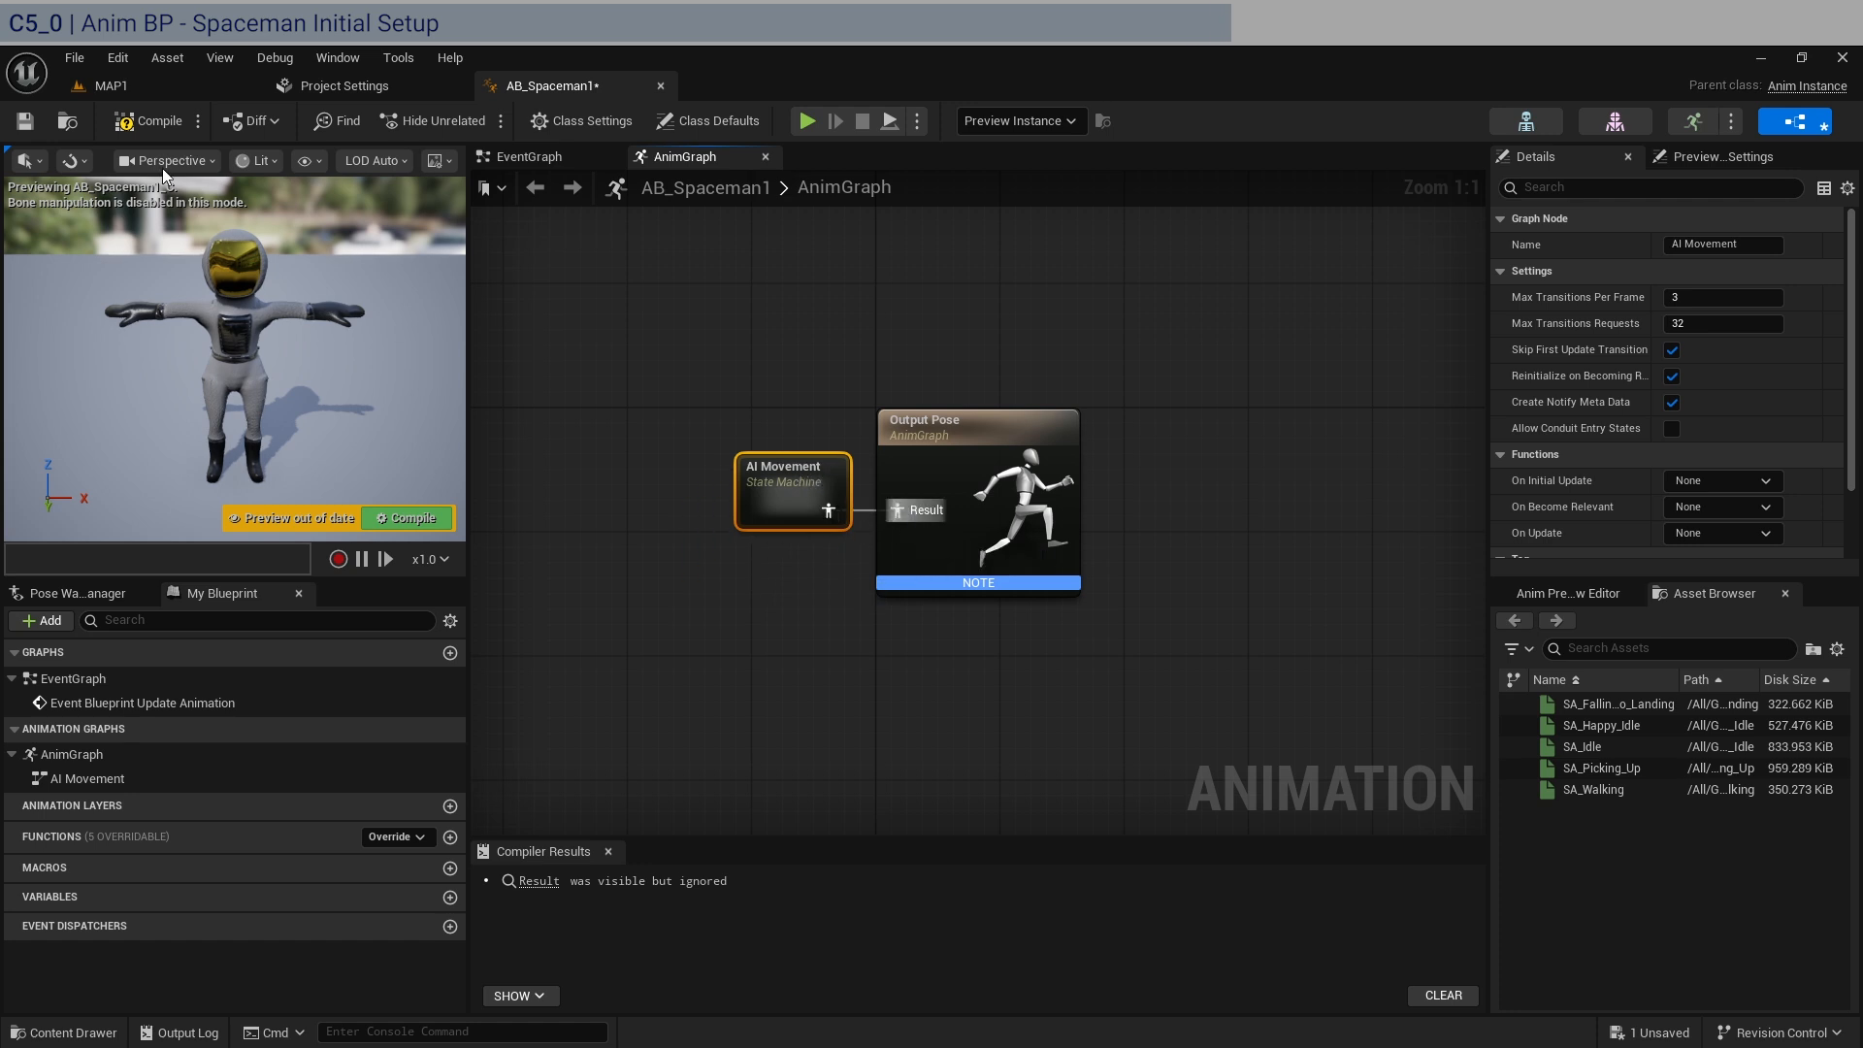
{"action": "key", "text": "F7"}
Inside the AI Movement state machine, add the SA_Falling_To_Landing animation as a state and connect Entry to it.
{"action": "double_click", "coordinate": [825, 519]}
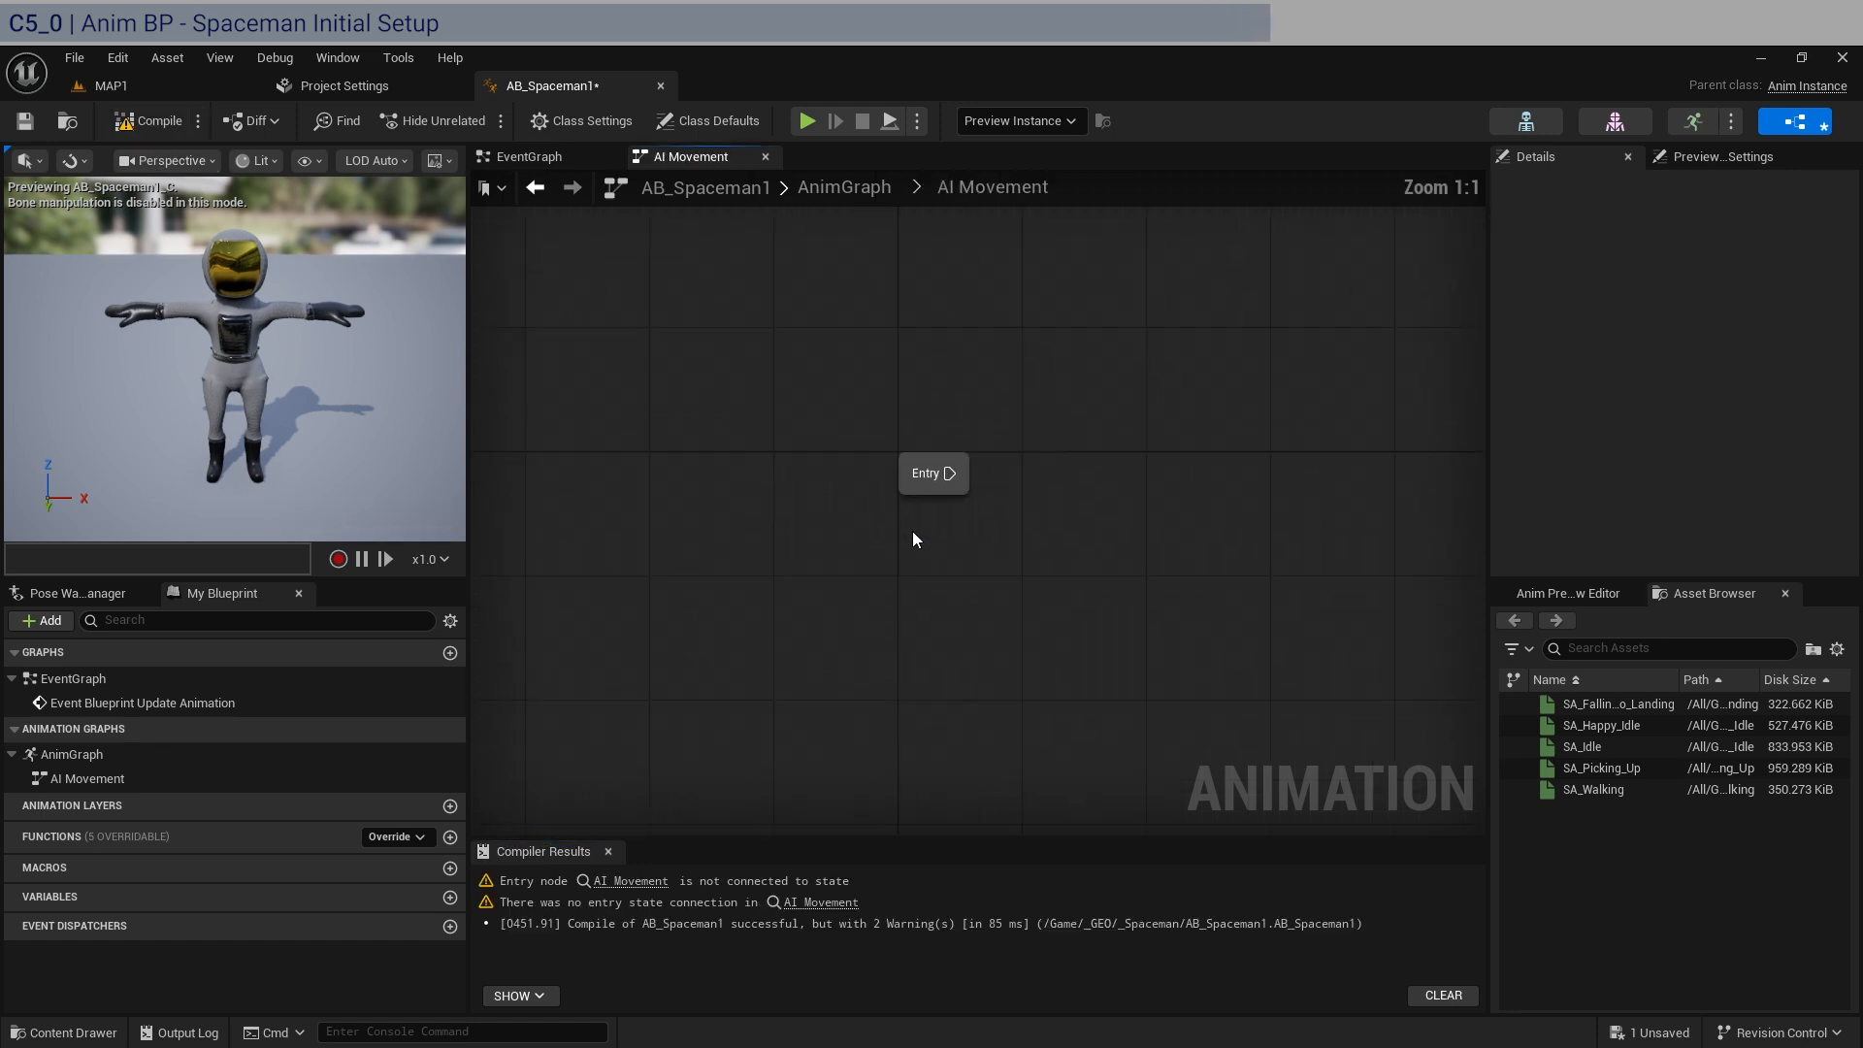
{"action": "right_click_drag", "start_coordinate": [1193, 472], "coordinate": [889, 412]}
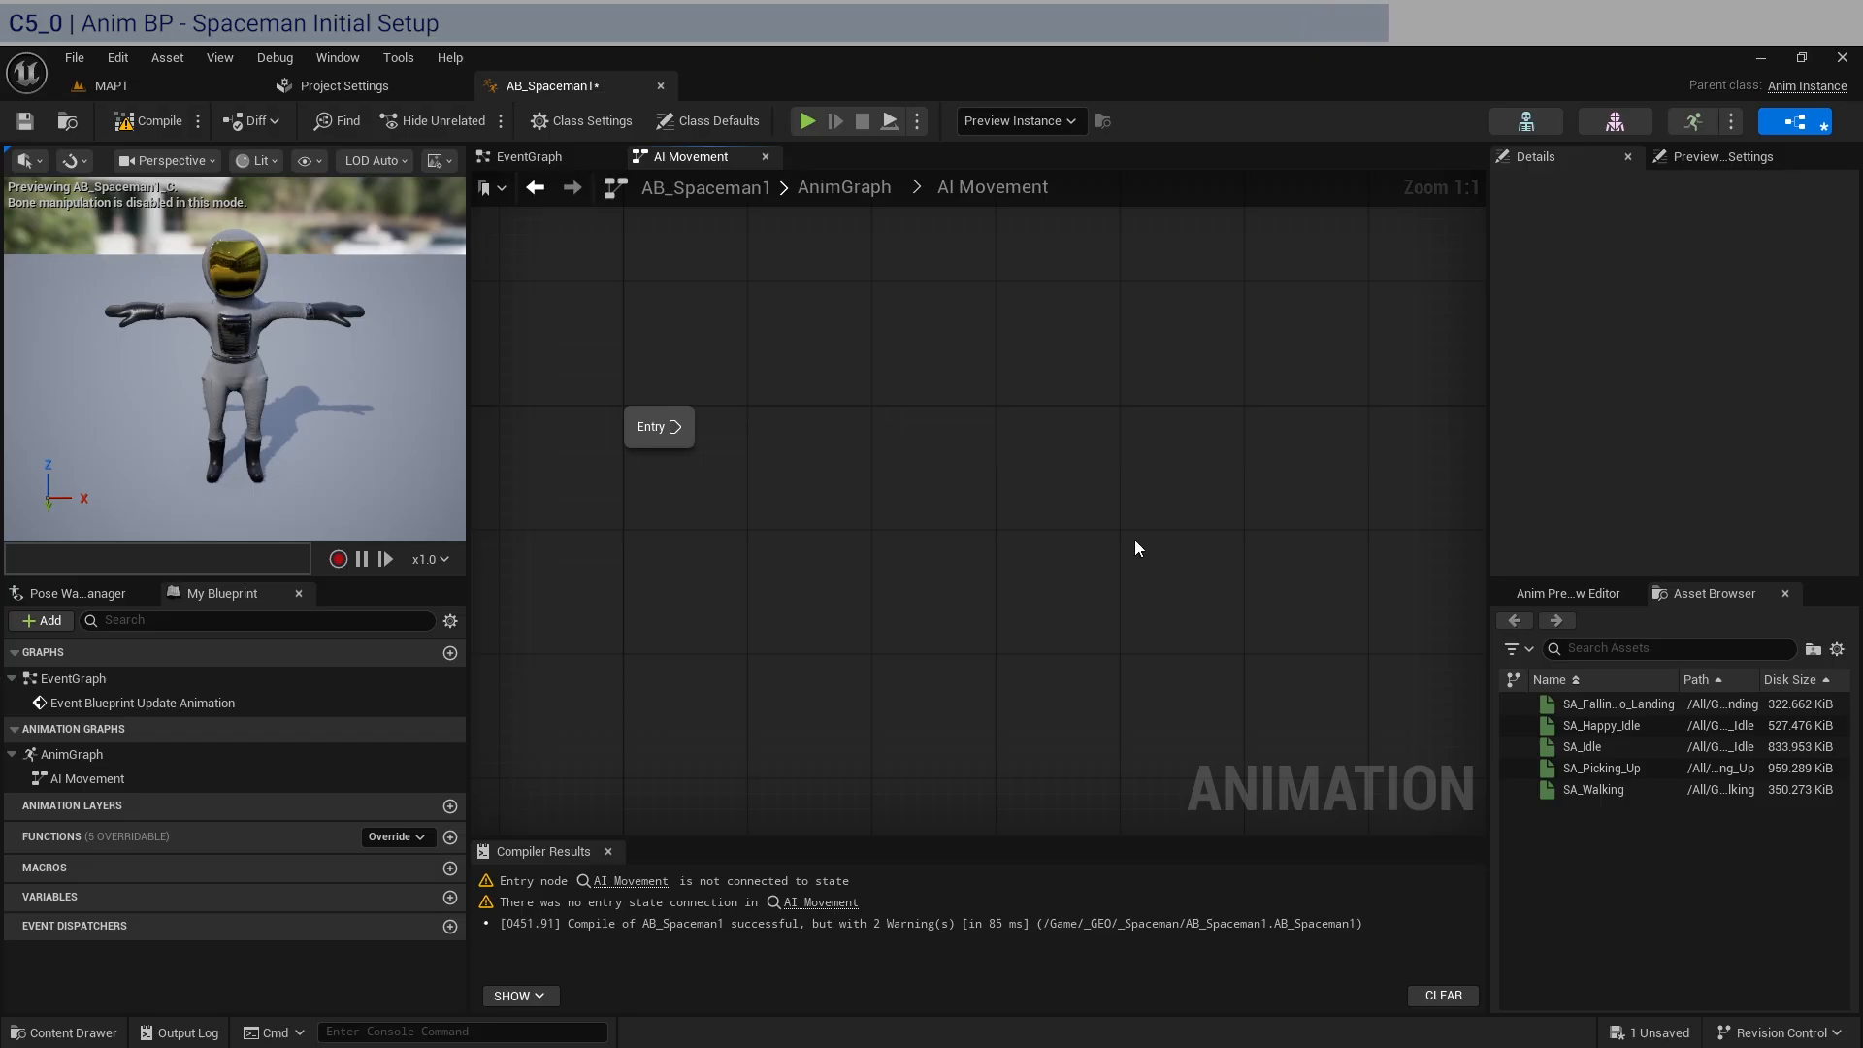
{"action": "left_click_drag", "start_coordinate": [1640, 703], "coordinate": [858, 394]}
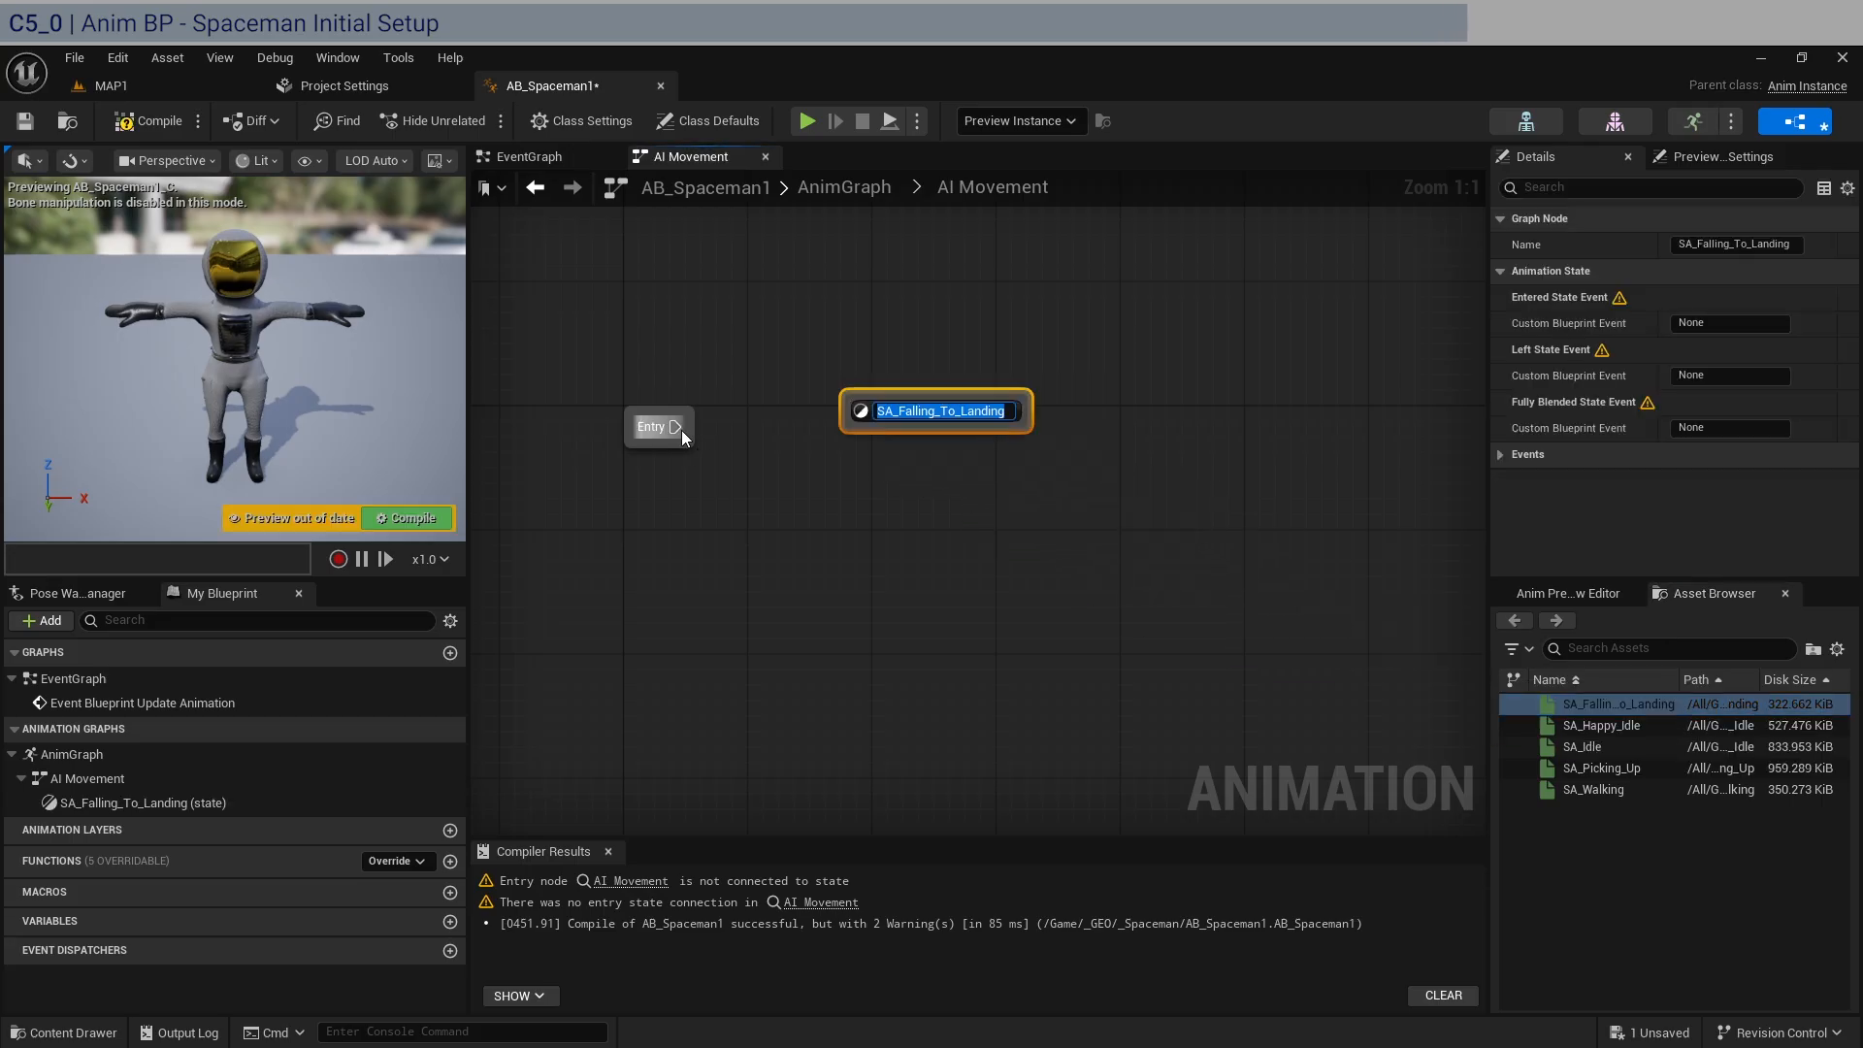
{"action": "left_click_drag", "start_coordinate": [680, 429], "coordinate": [860, 427]}
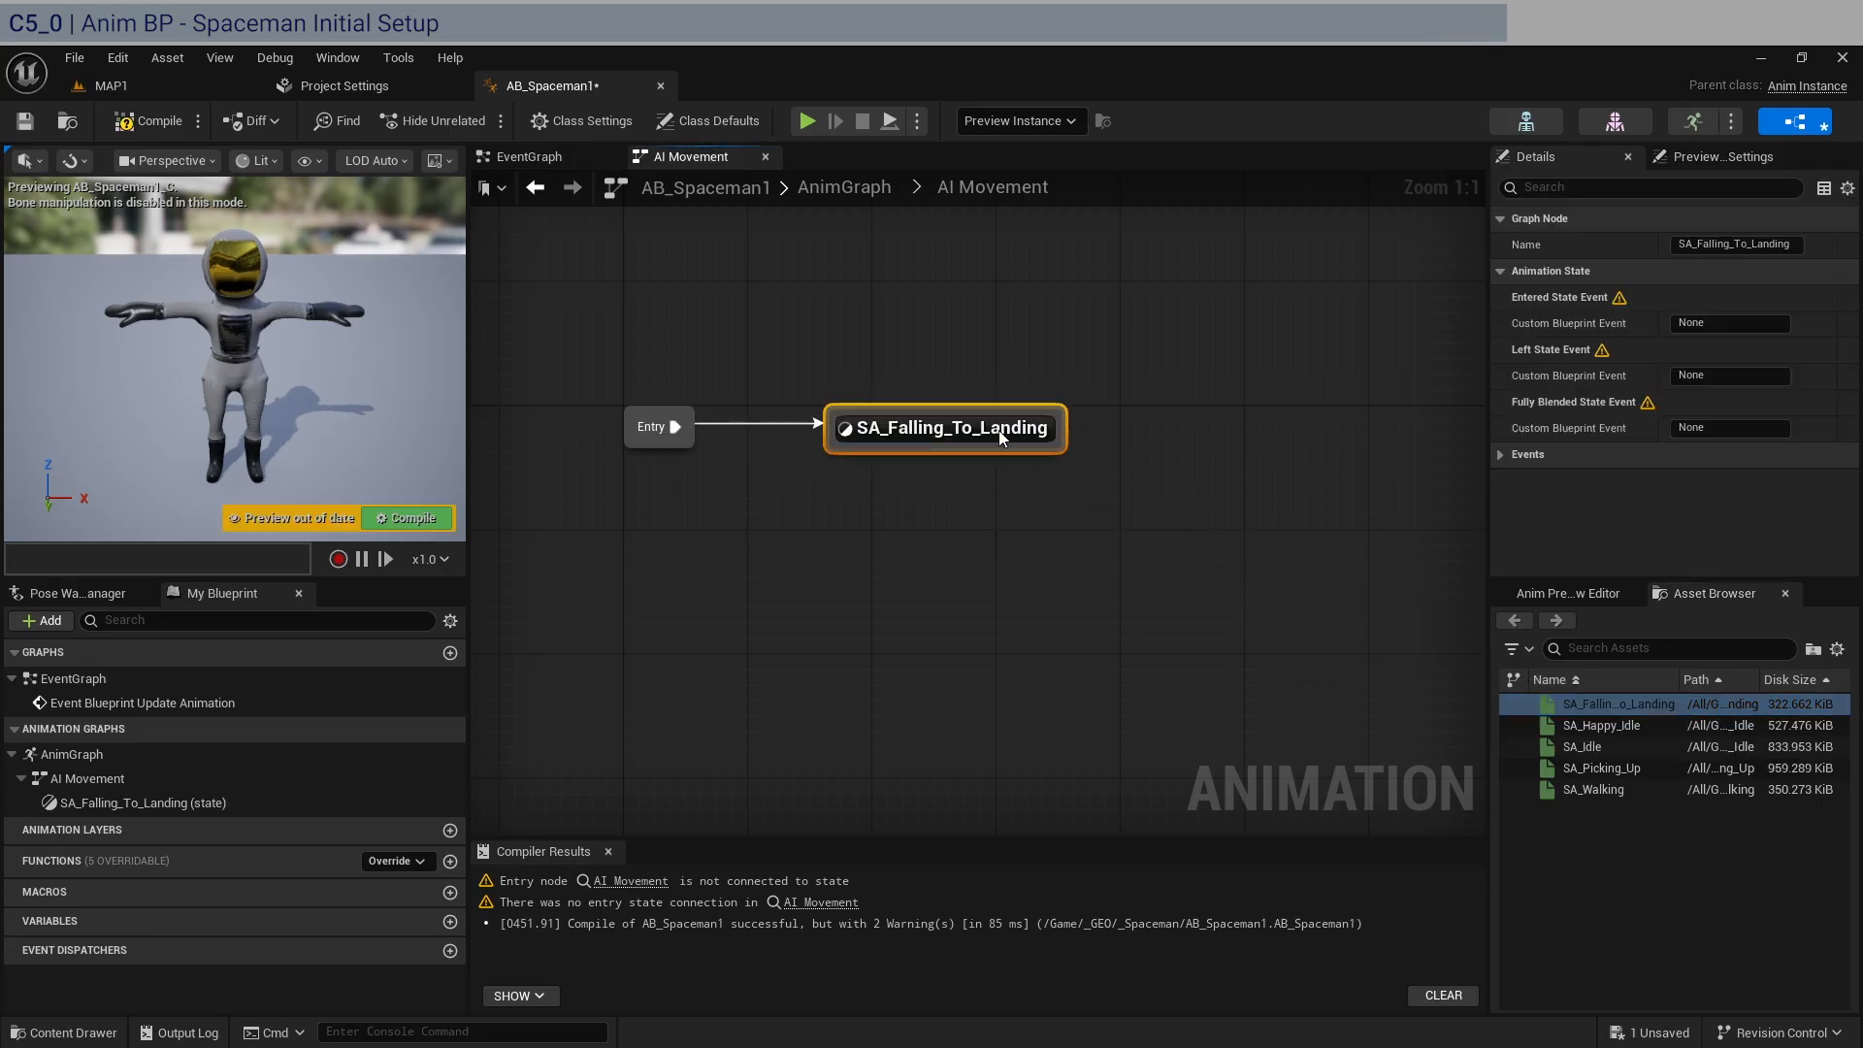
Add the SA_Picking_Up animation as a state below and to the right of SA_Falling_To_Landing, and compile and save the blueprint.
{"action": "right_click_drag", "start_coordinate": [1327, 531], "coordinate": [1166, 518]}
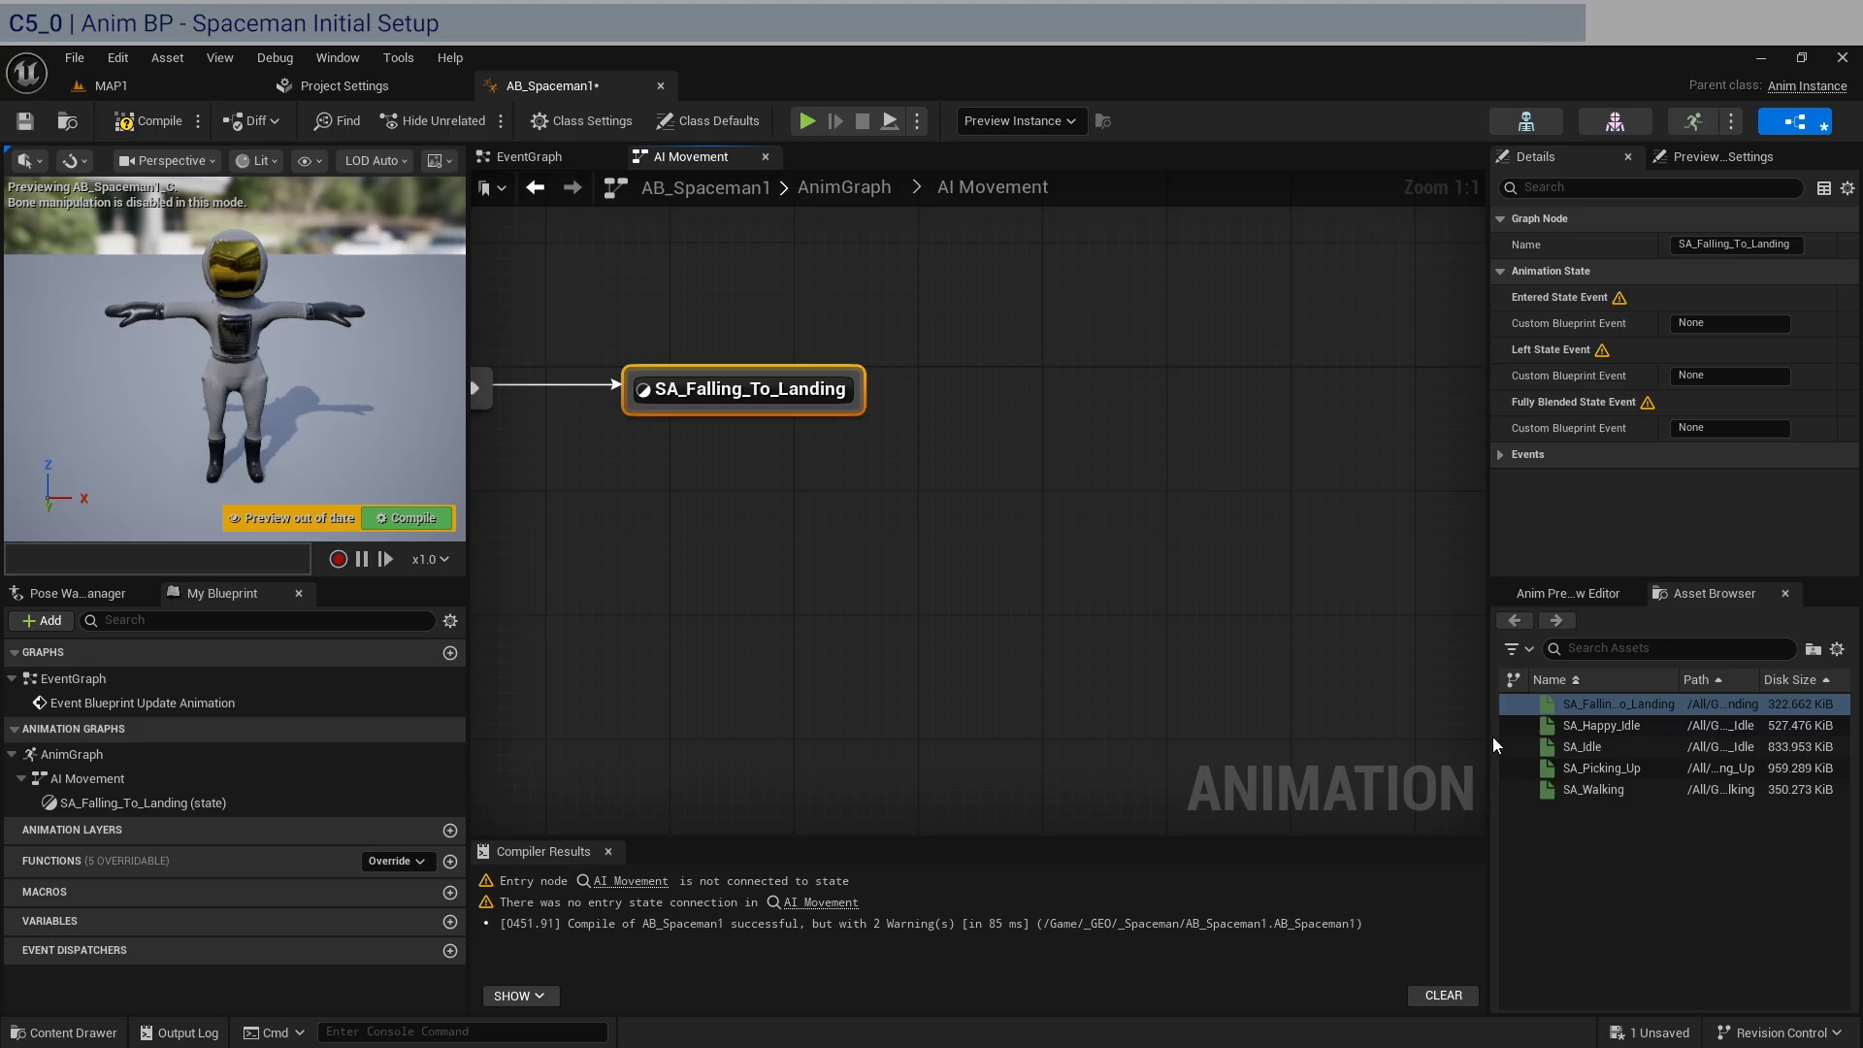
{"action": "left_click_drag", "start_coordinate": [1655, 767], "coordinate": [1032, 495]}
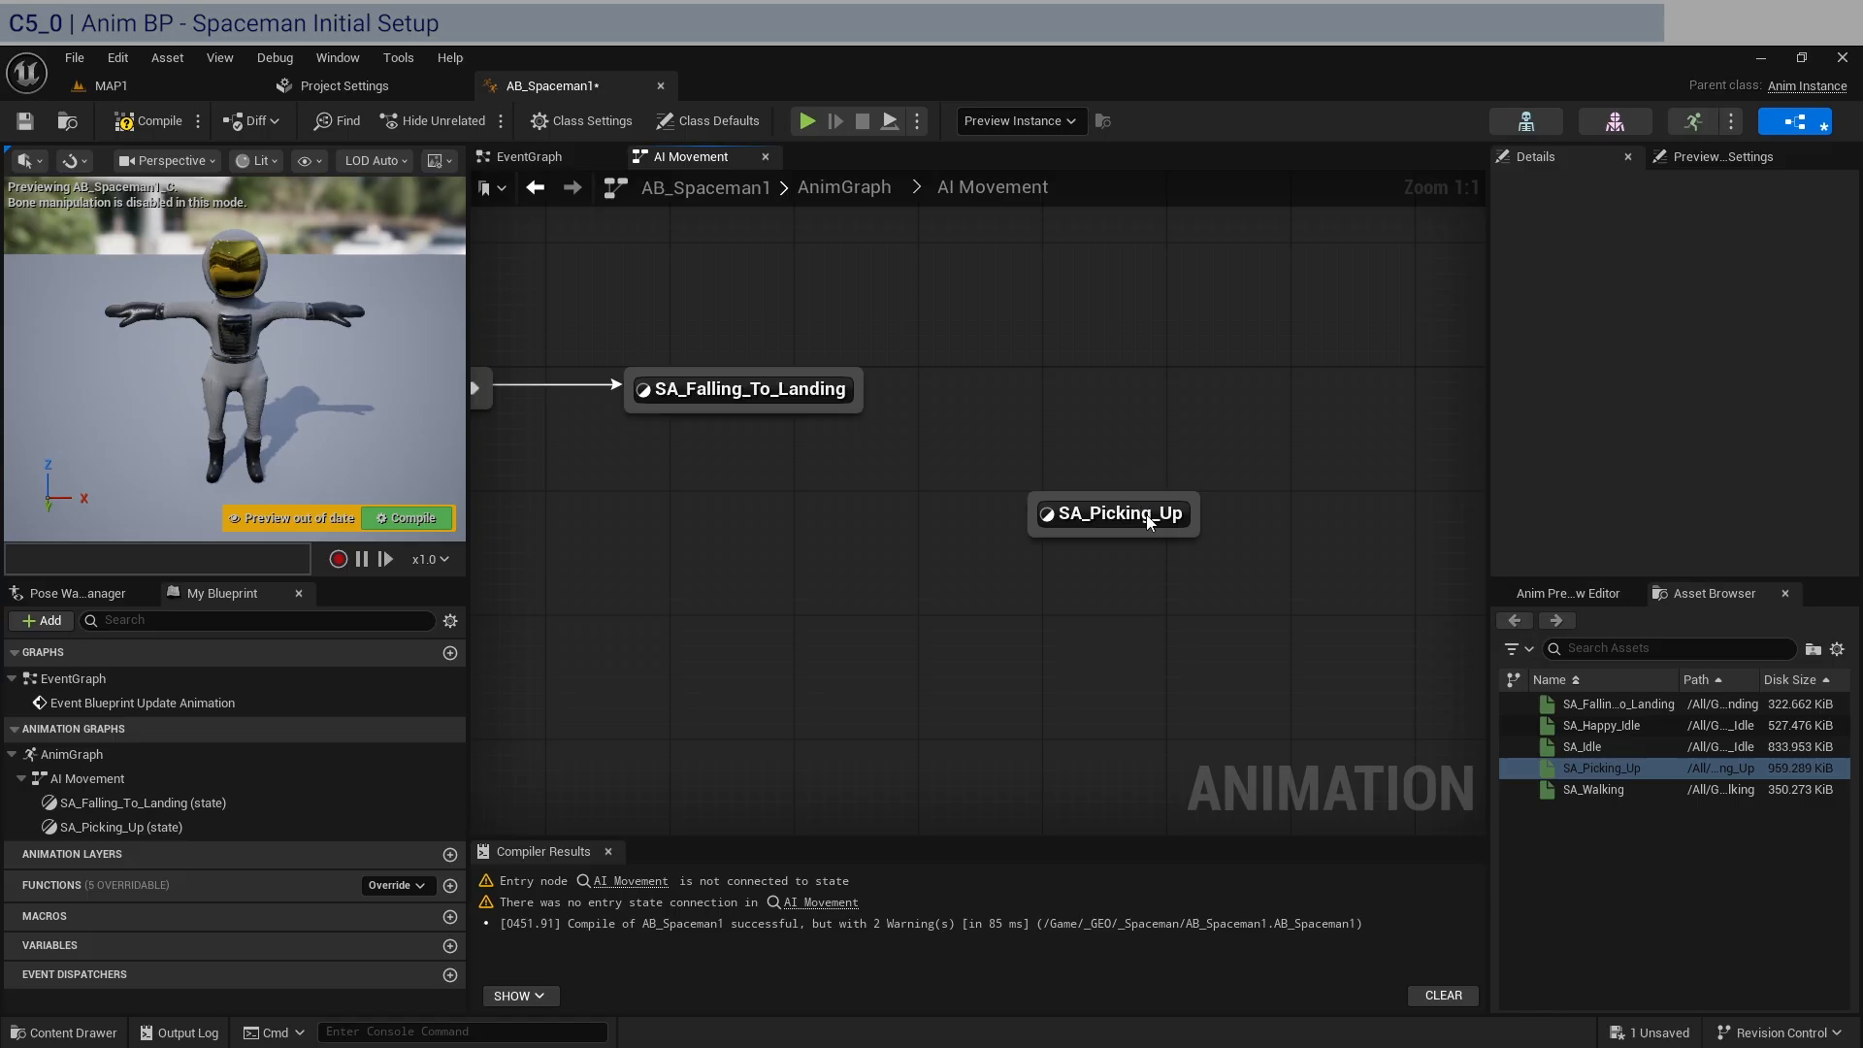
{"action": "left_click_drag", "start_coordinate": [1148, 522], "coordinate": [1070, 522]}
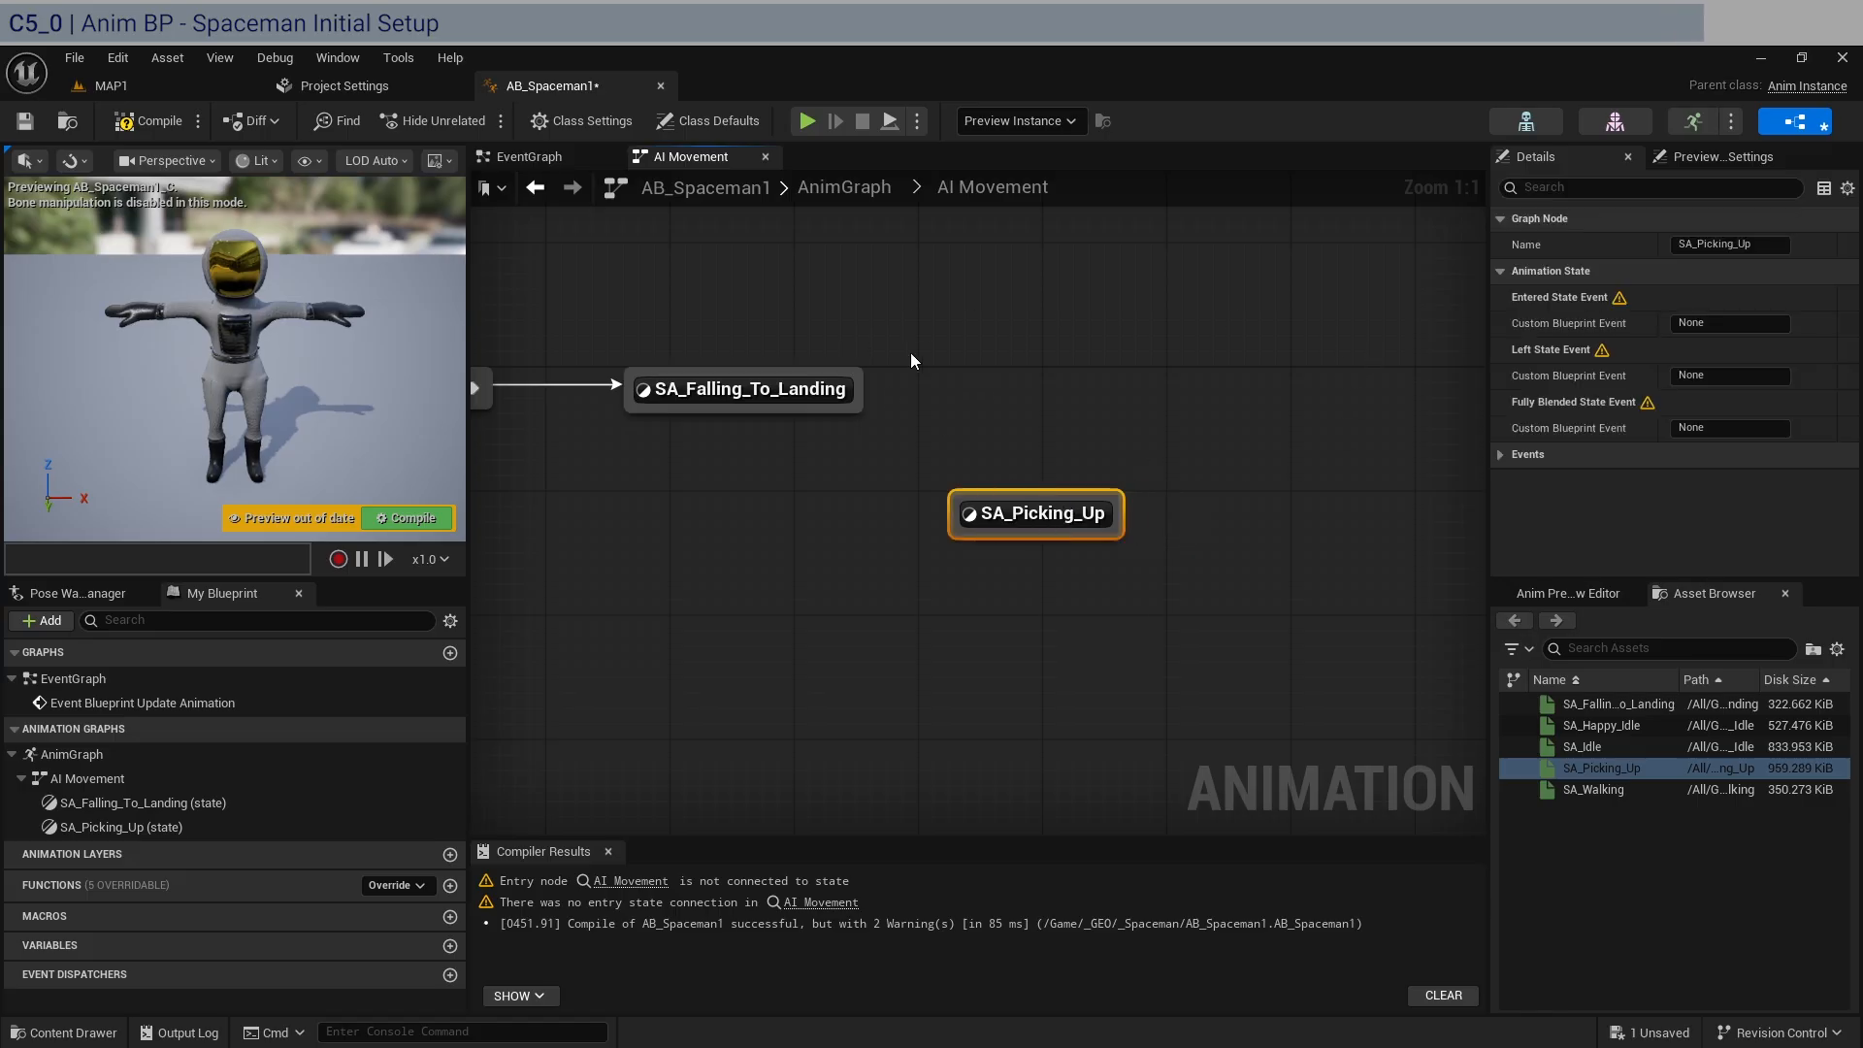
{"action": "left_click", "coordinate": [148, 120]}
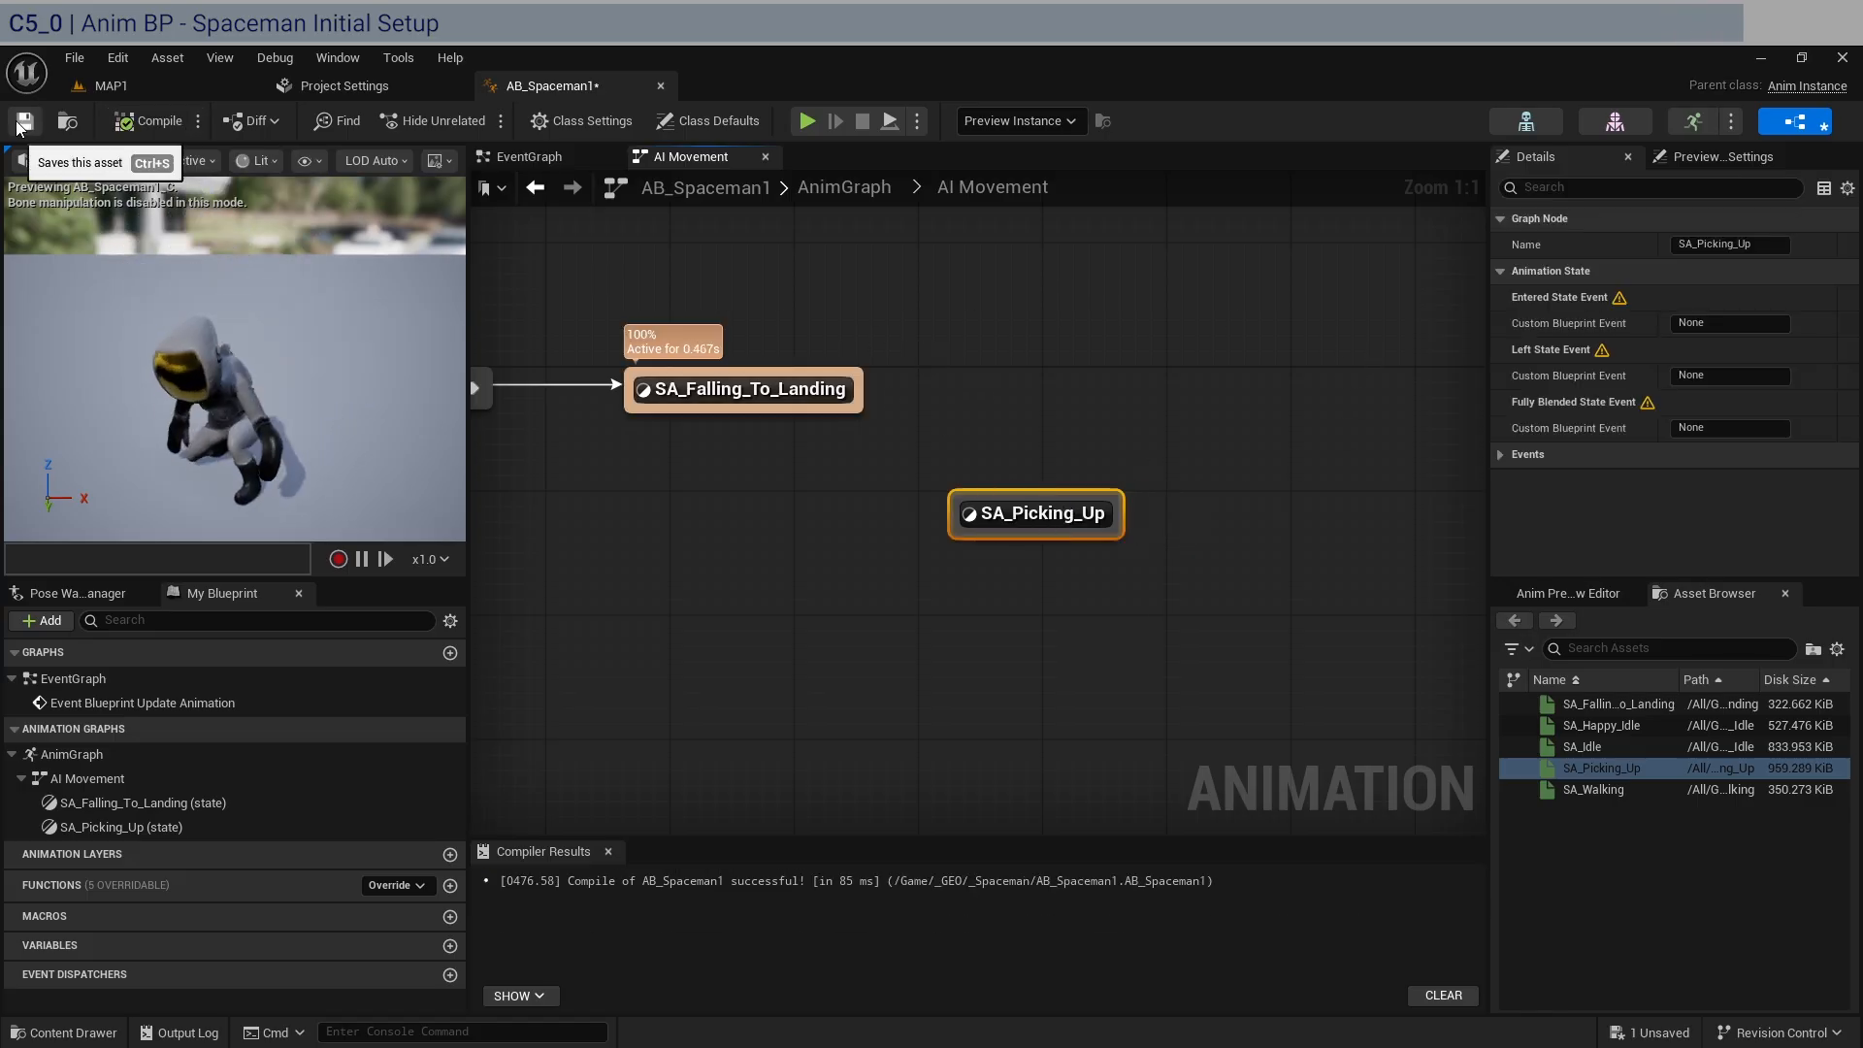
{"action": "left_click", "coordinate": [24, 121]}
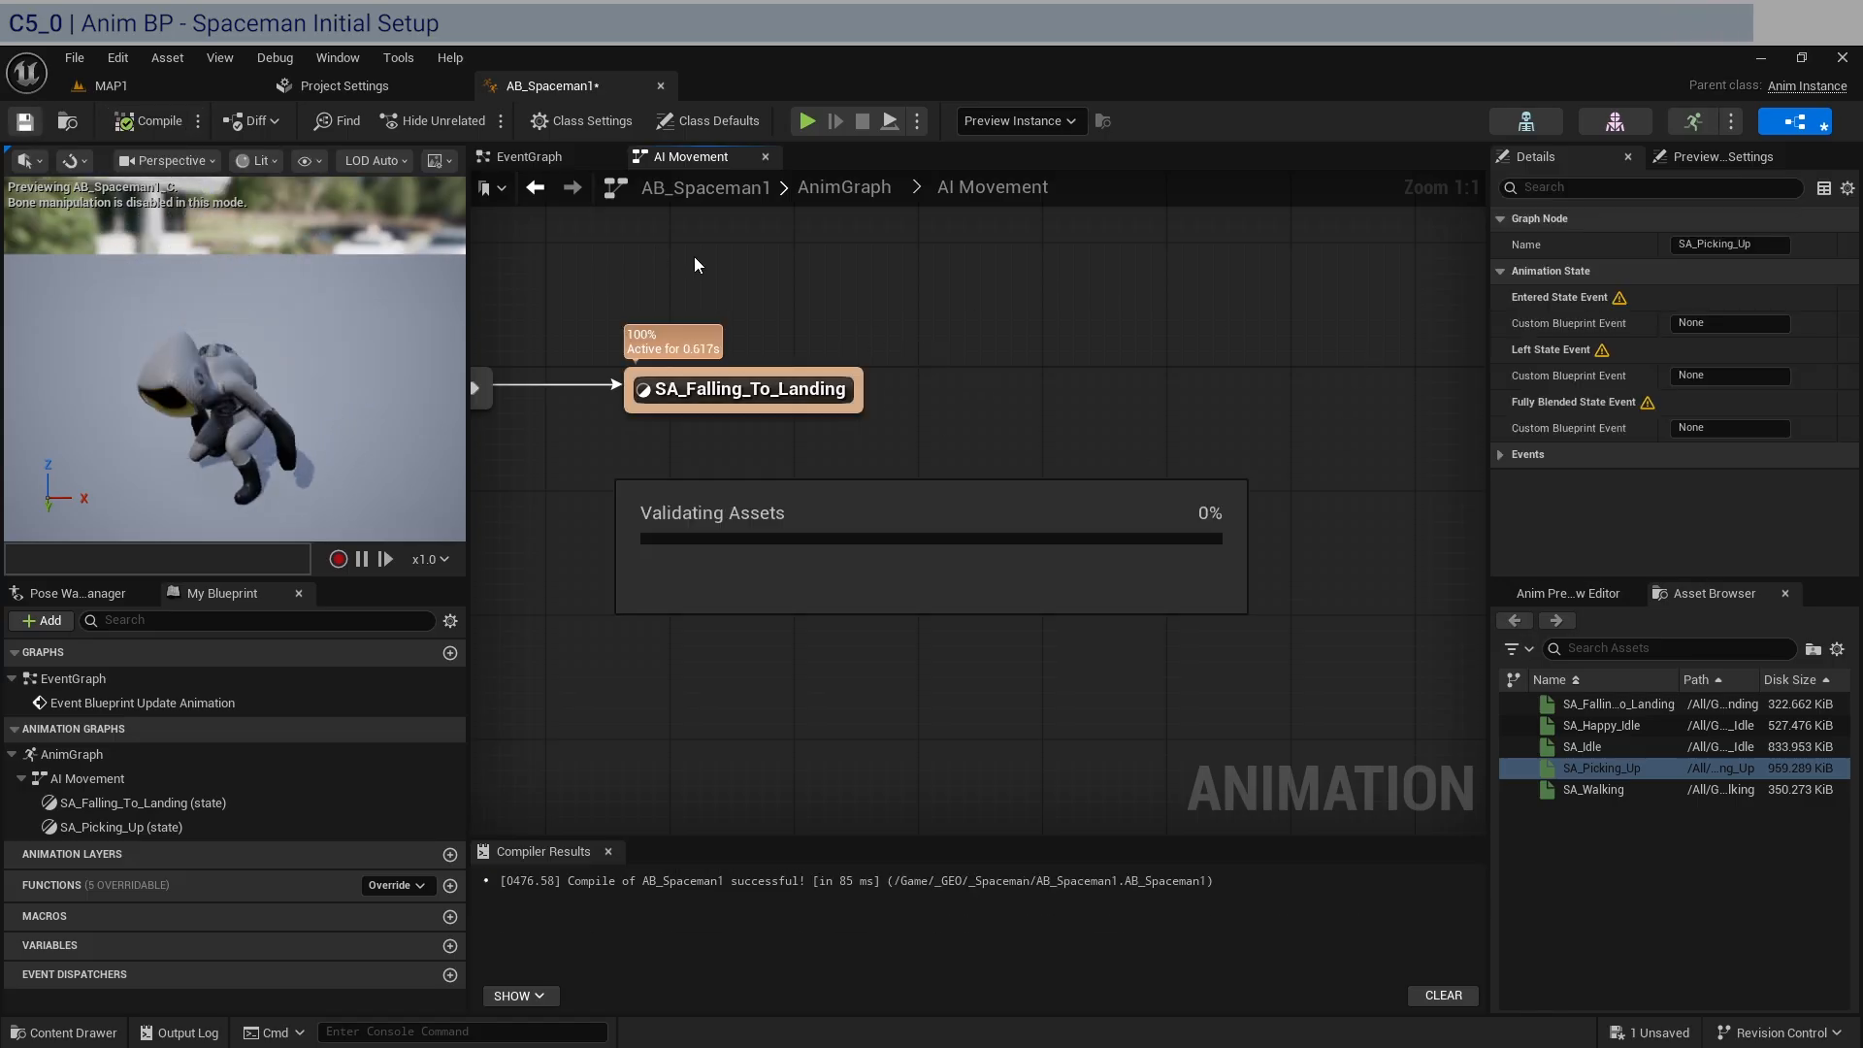
Return to MAP1 and create a Blend Space for SKM_spaceguy_Skeleton in the _Spaceman folder, naming it BS_IdleWalk1.
{"action": "left_click", "coordinate": [165, 80]}
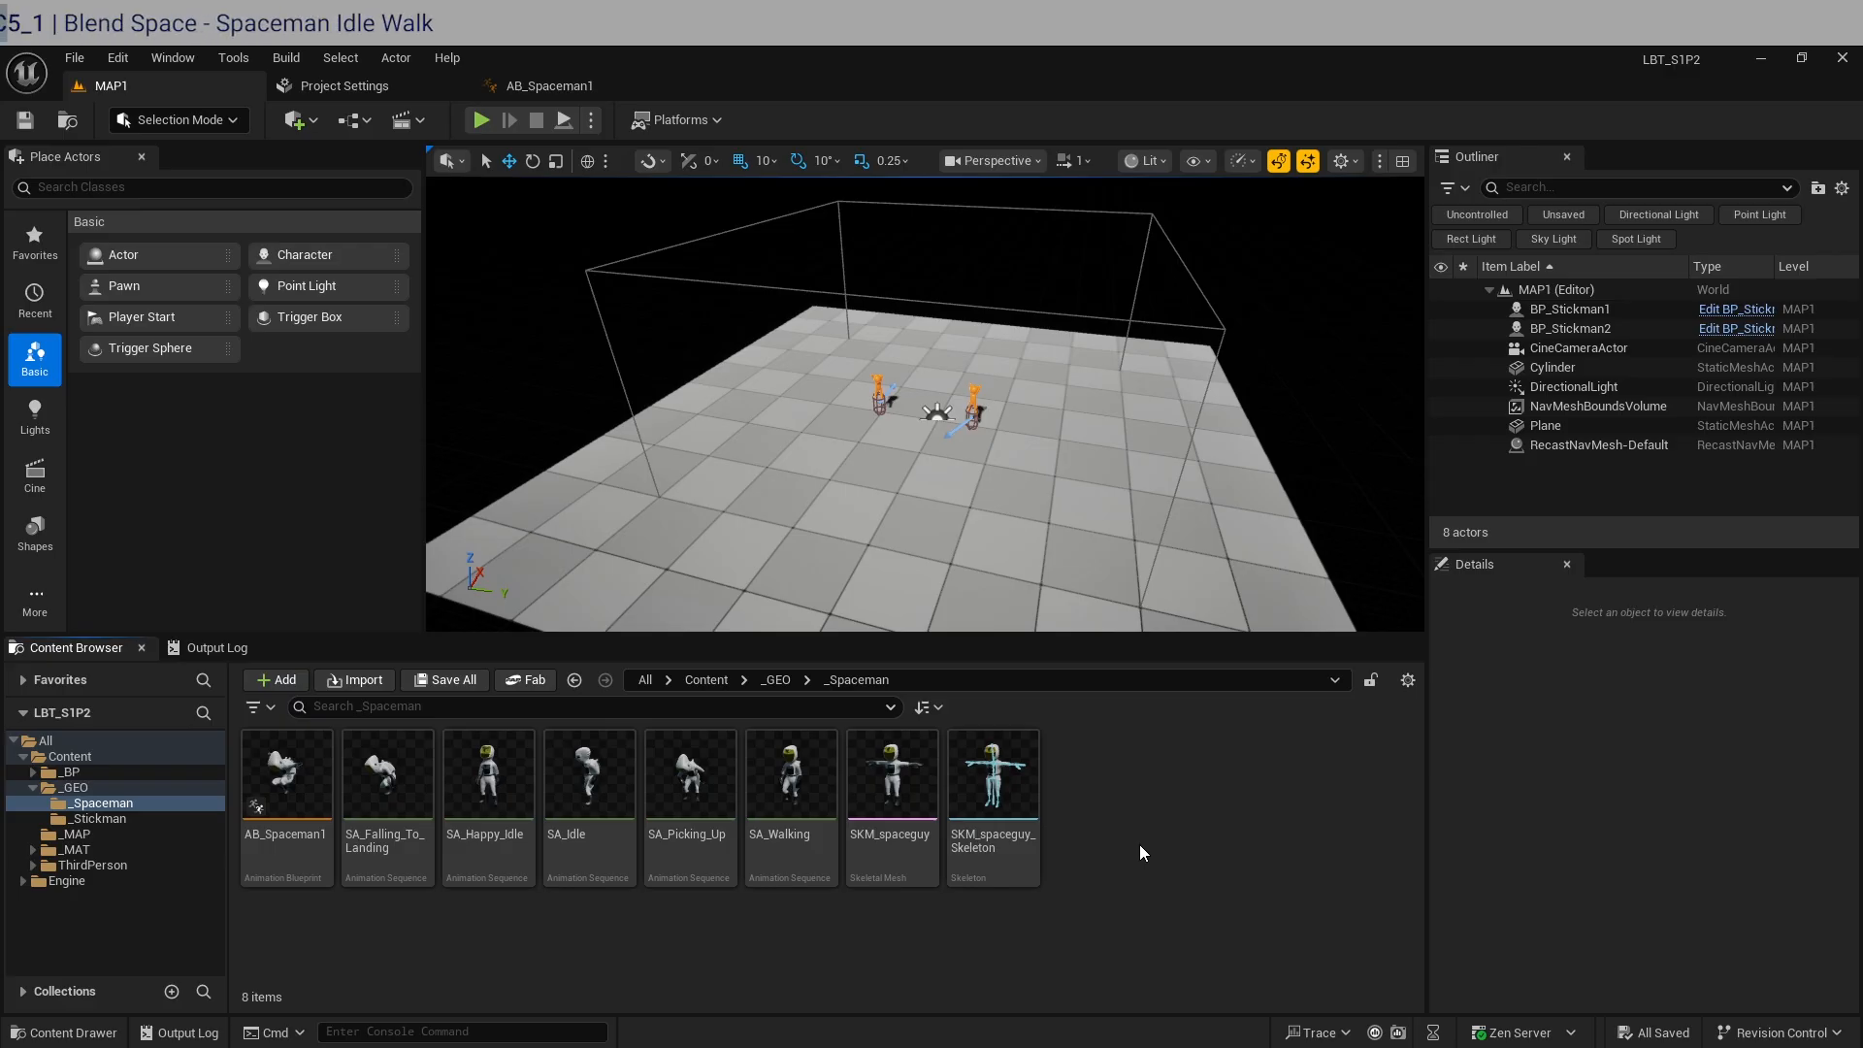
{"action": "right_click", "coordinate": [1141, 854]}
{"action": "mouse_move", "coordinate": [1182, 631]}
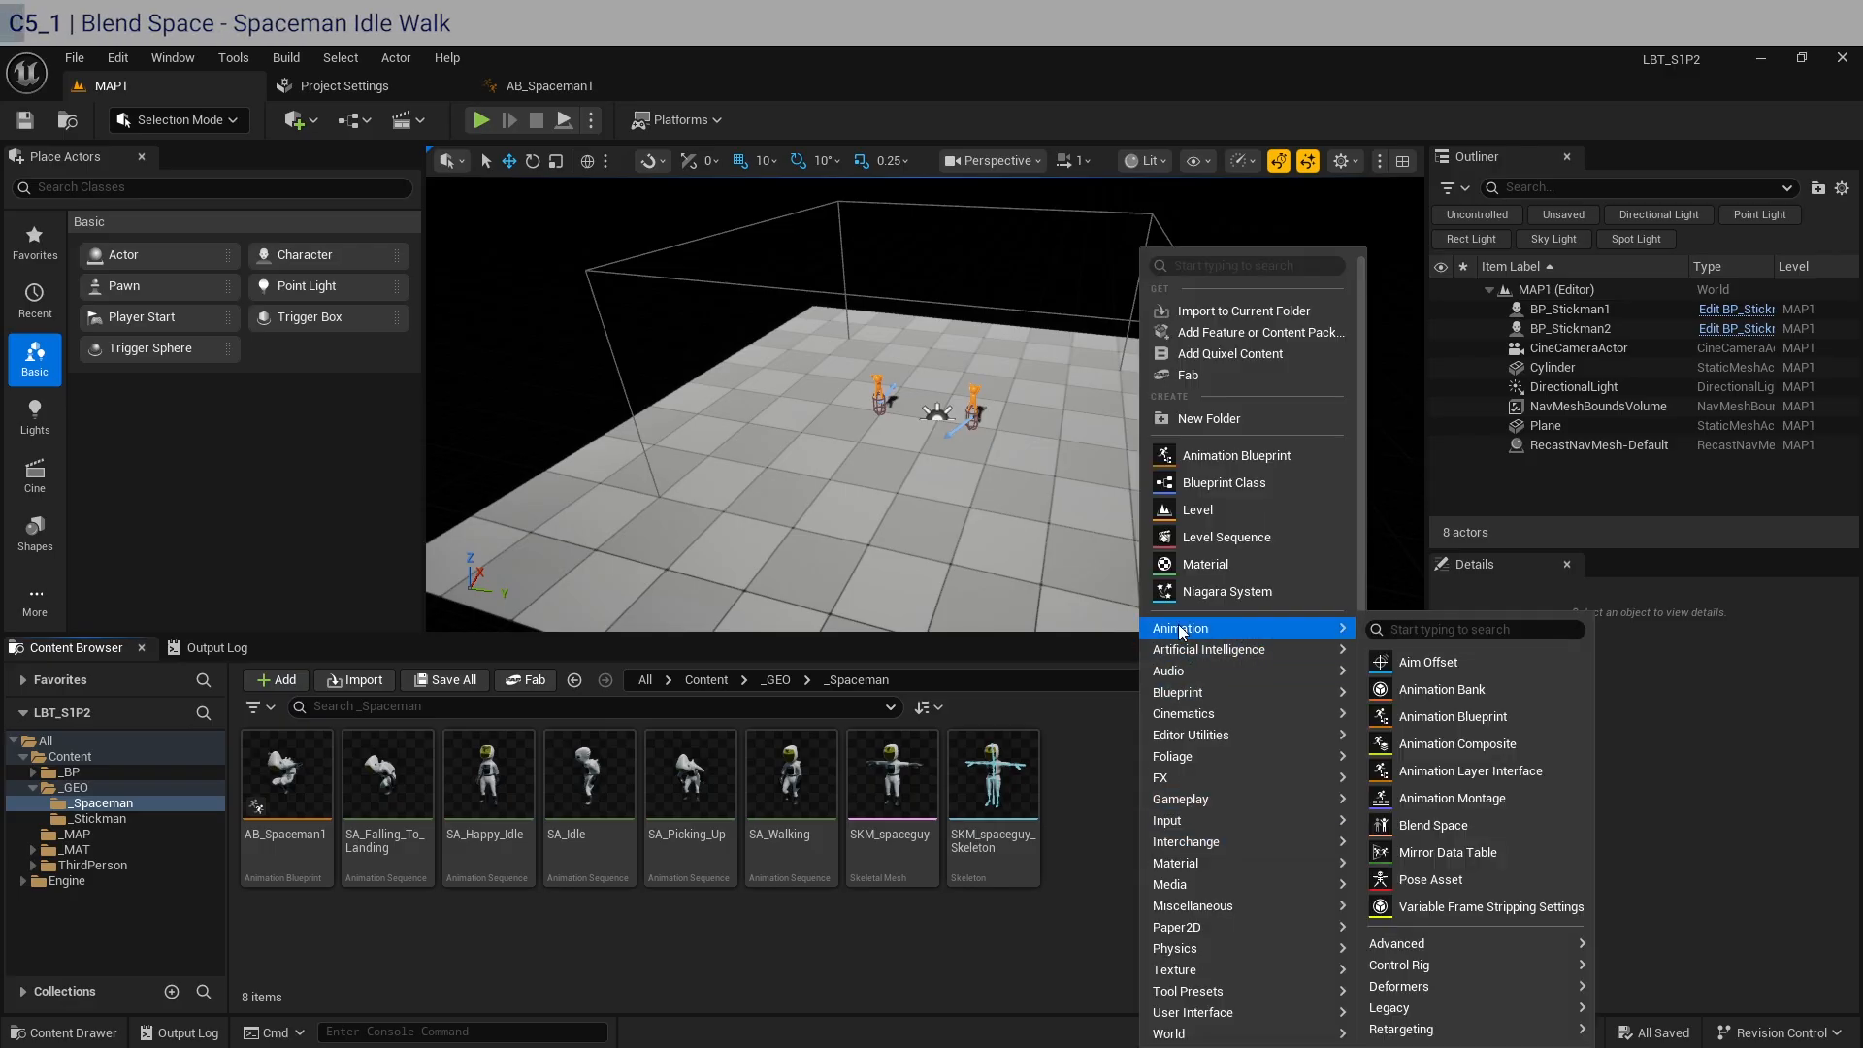
{"action": "left_click", "coordinate": [1398, 825]}
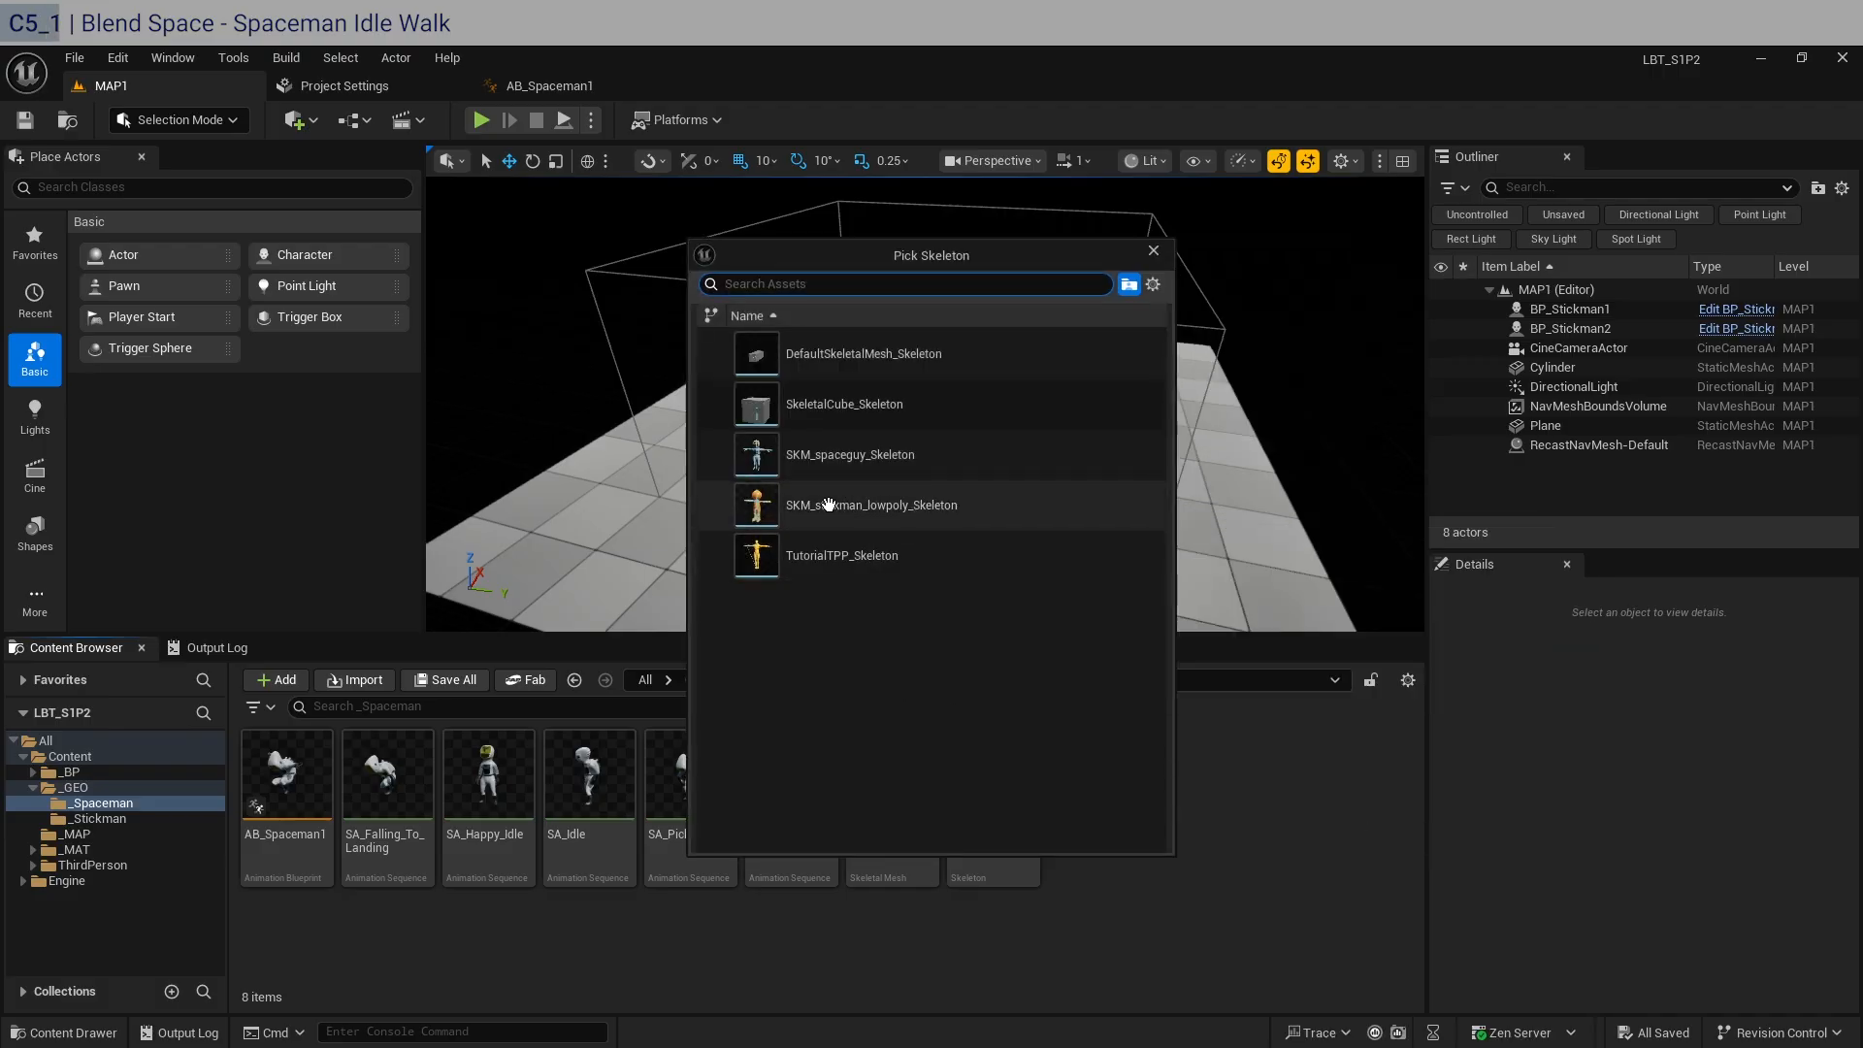
{"action": "left_click", "coordinate": [828, 455]}
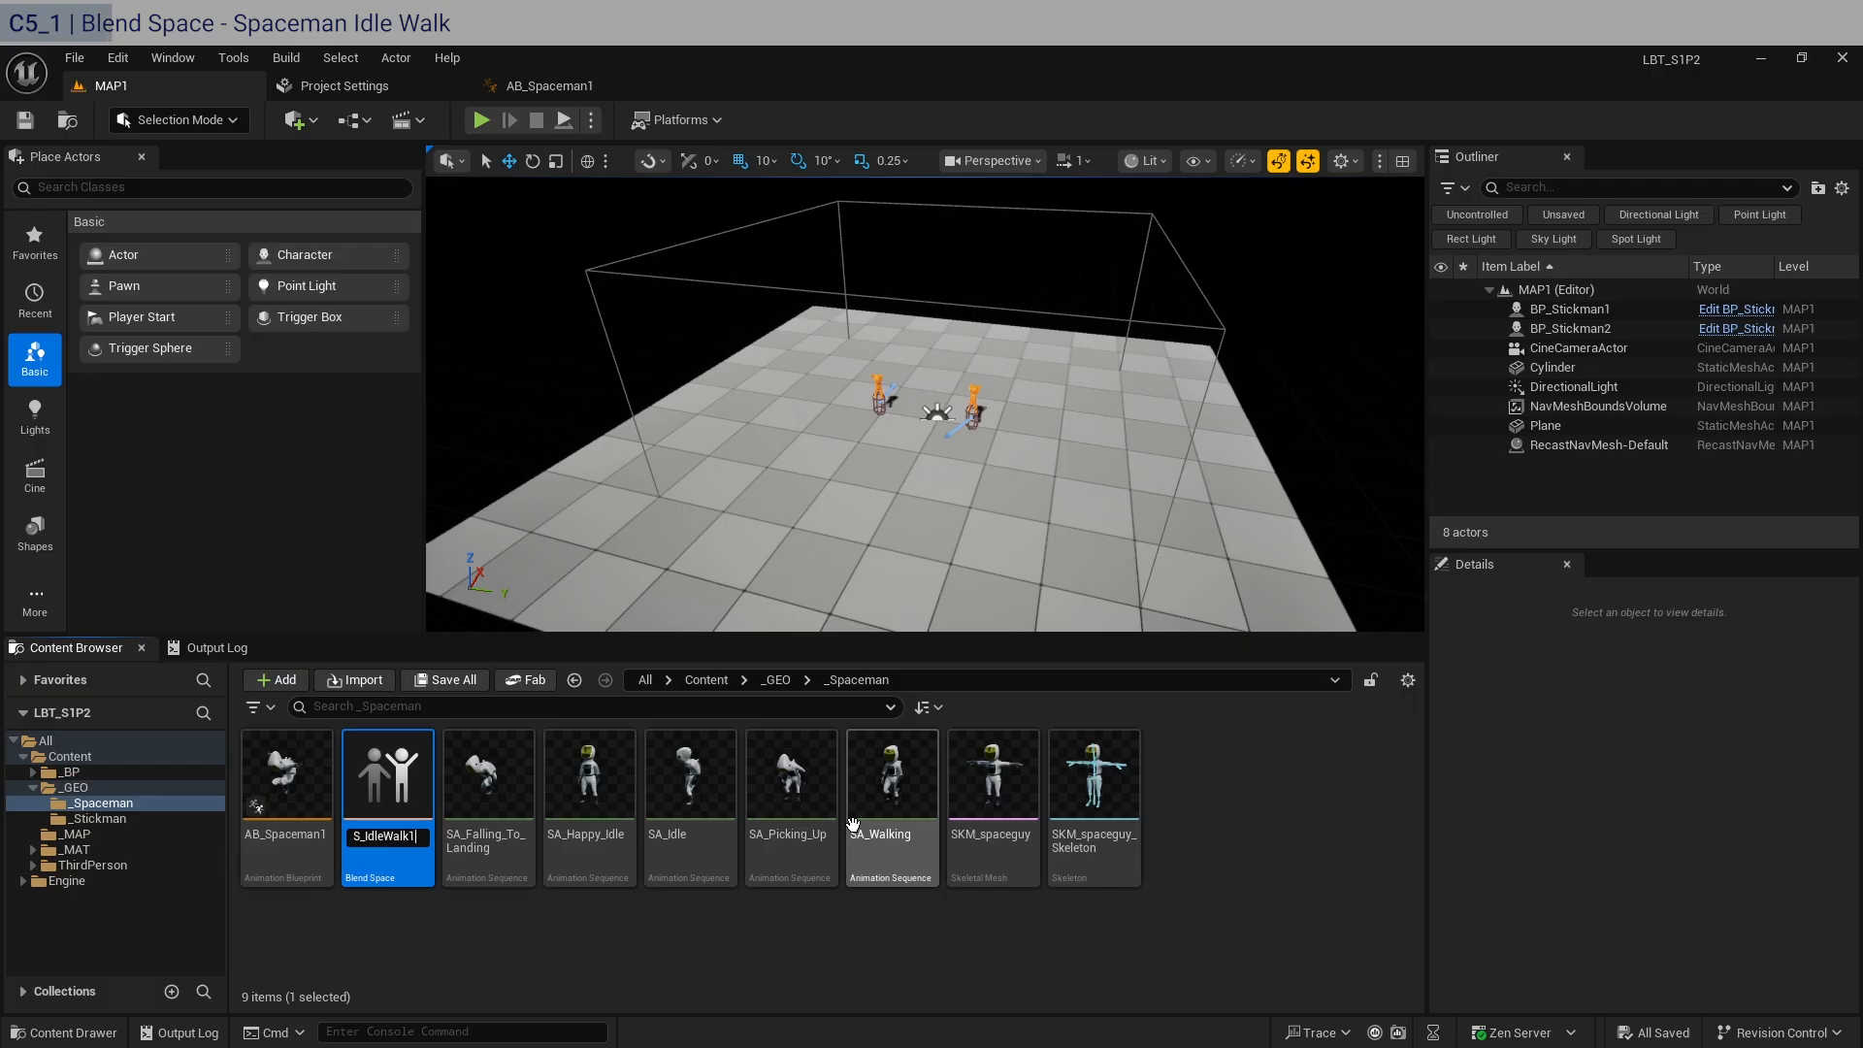
{"action": "type", "text": "BS_IdleWalk1"}
{"action": "key", "text": "Return"}
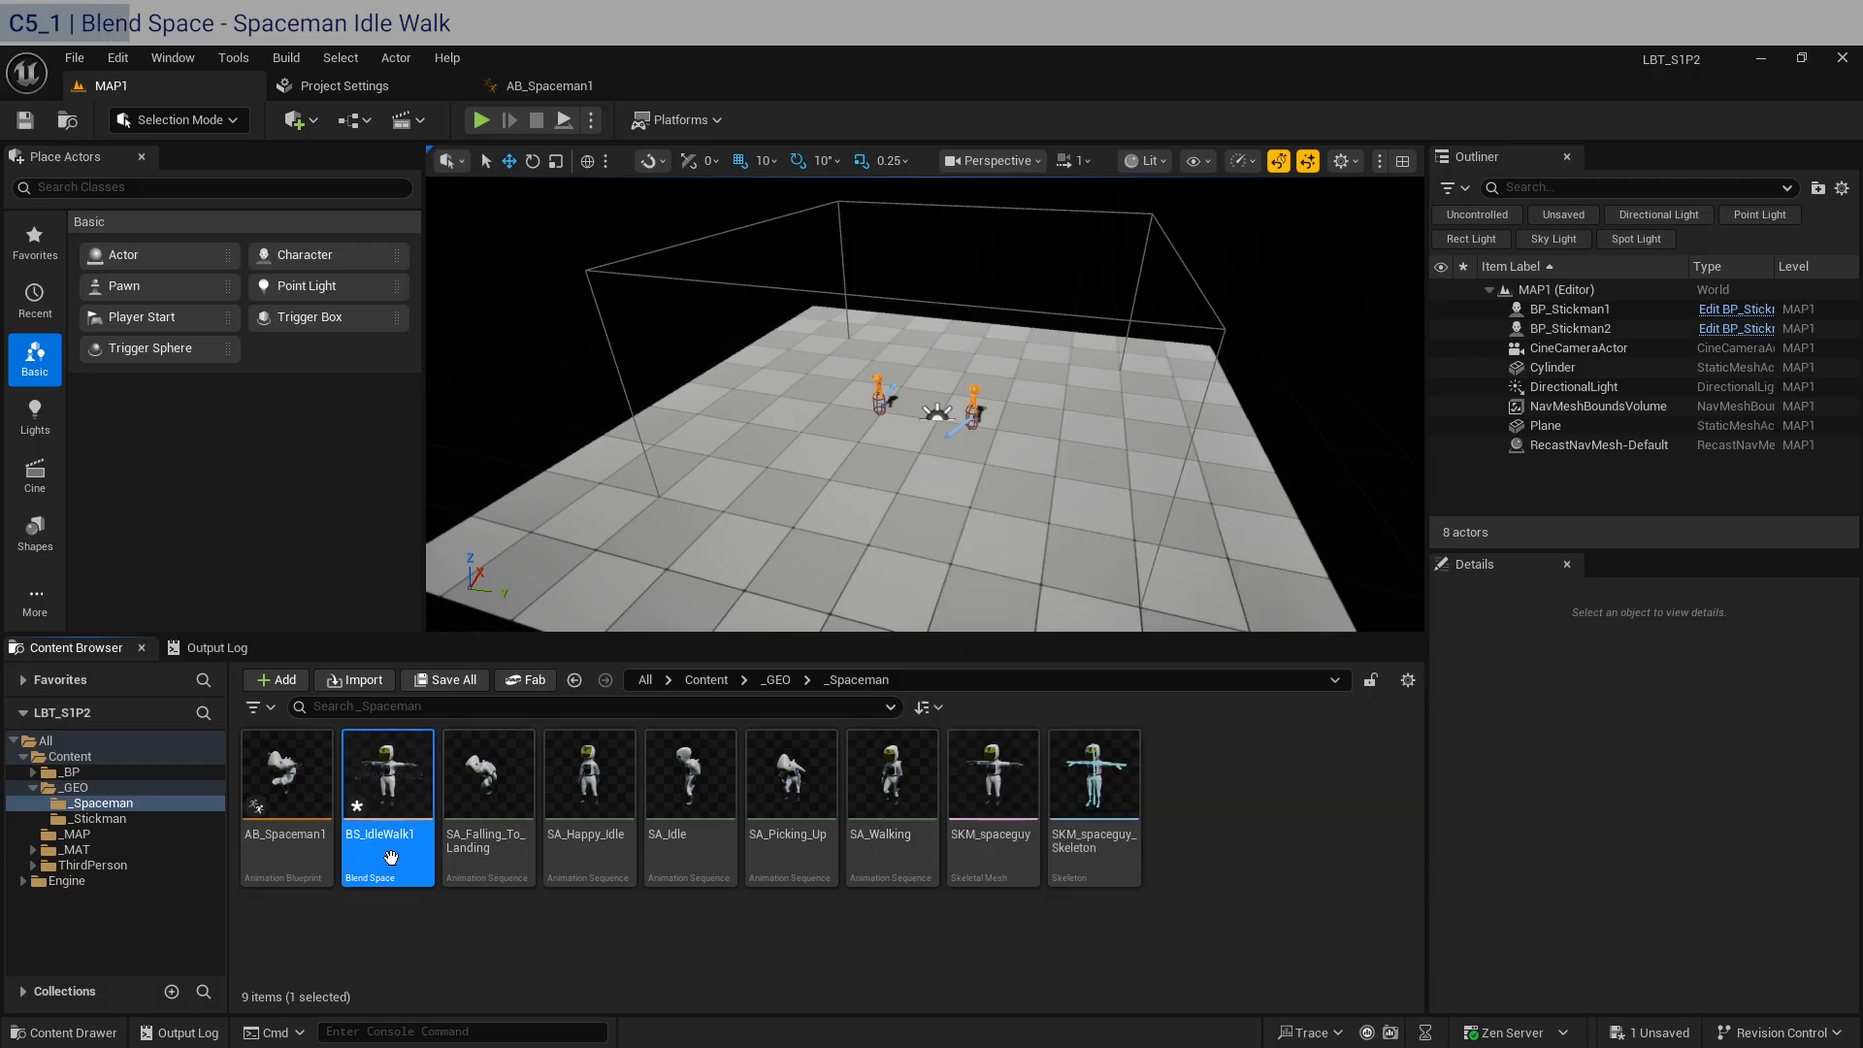
Check the existing blend space's name in the _Stickman folder, and open BS_IdleWalk1 from the _Spaceman folder for editing.
{"action": "left_click", "coordinate": [143, 819]}
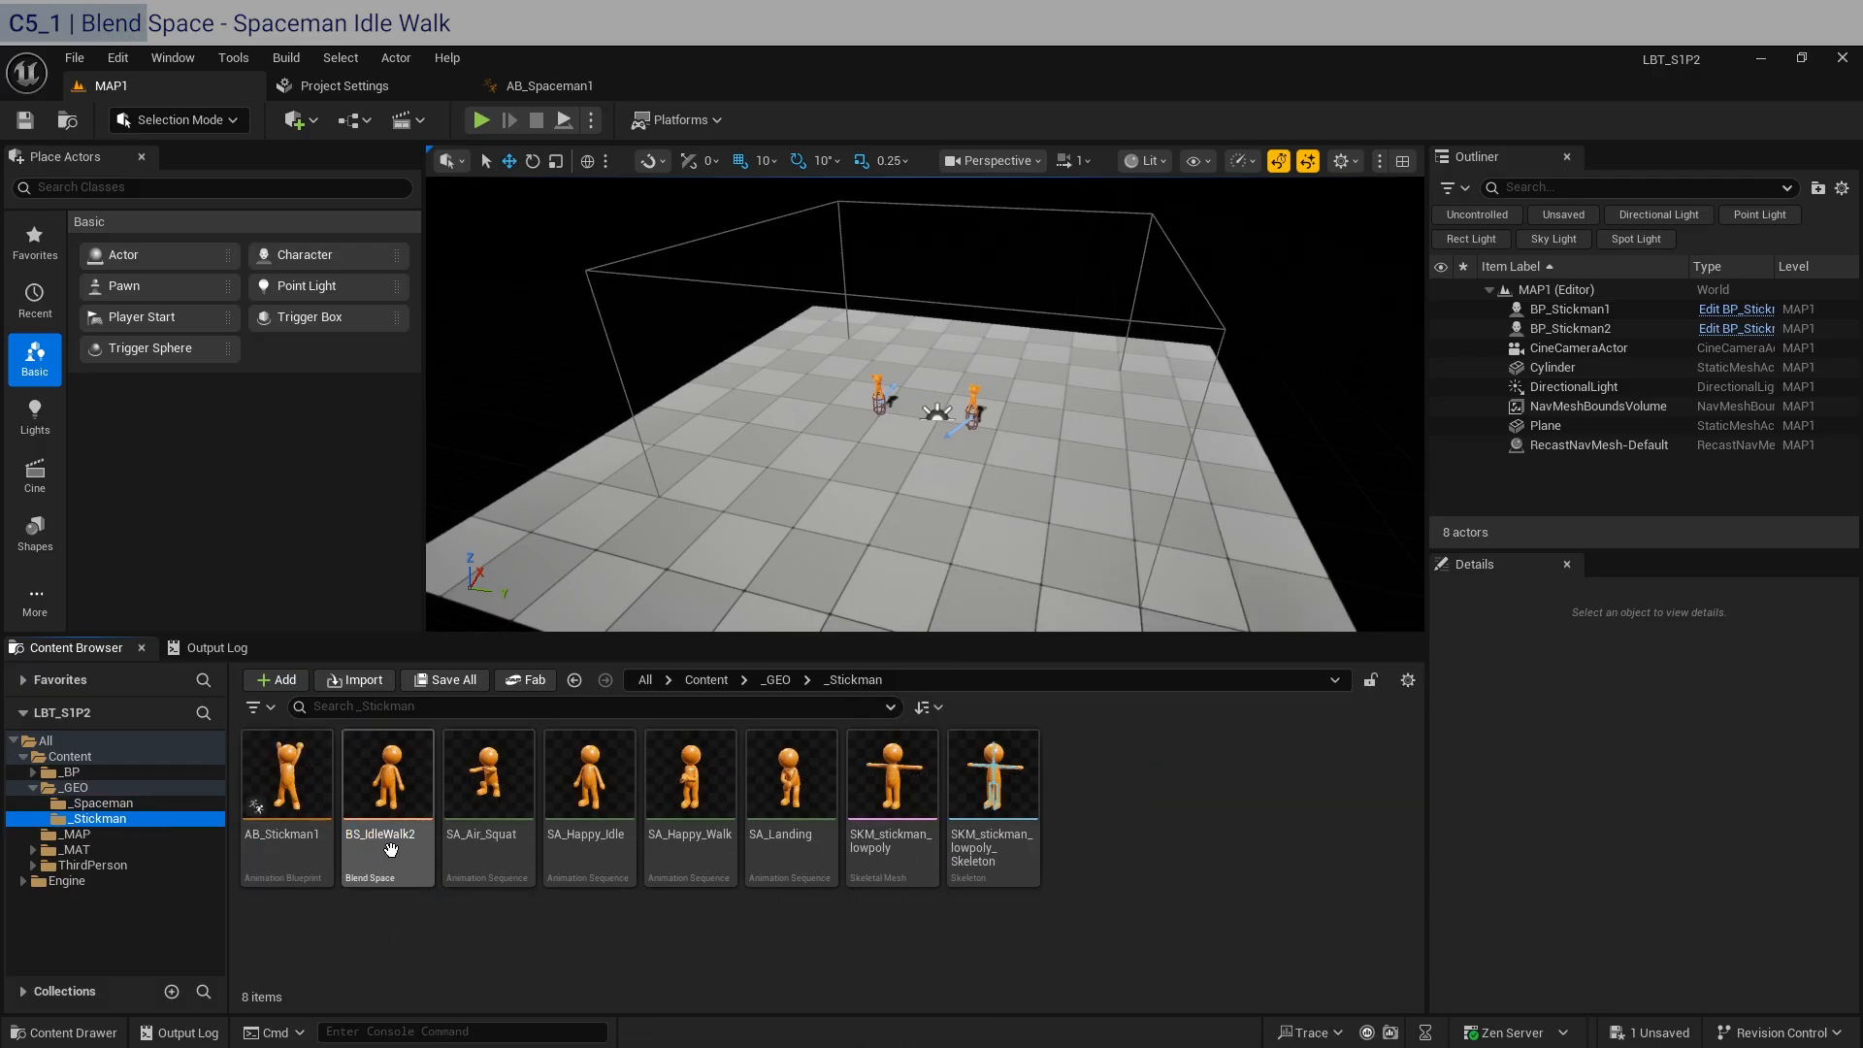
{"action": "left_click", "coordinate": [130, 803]}
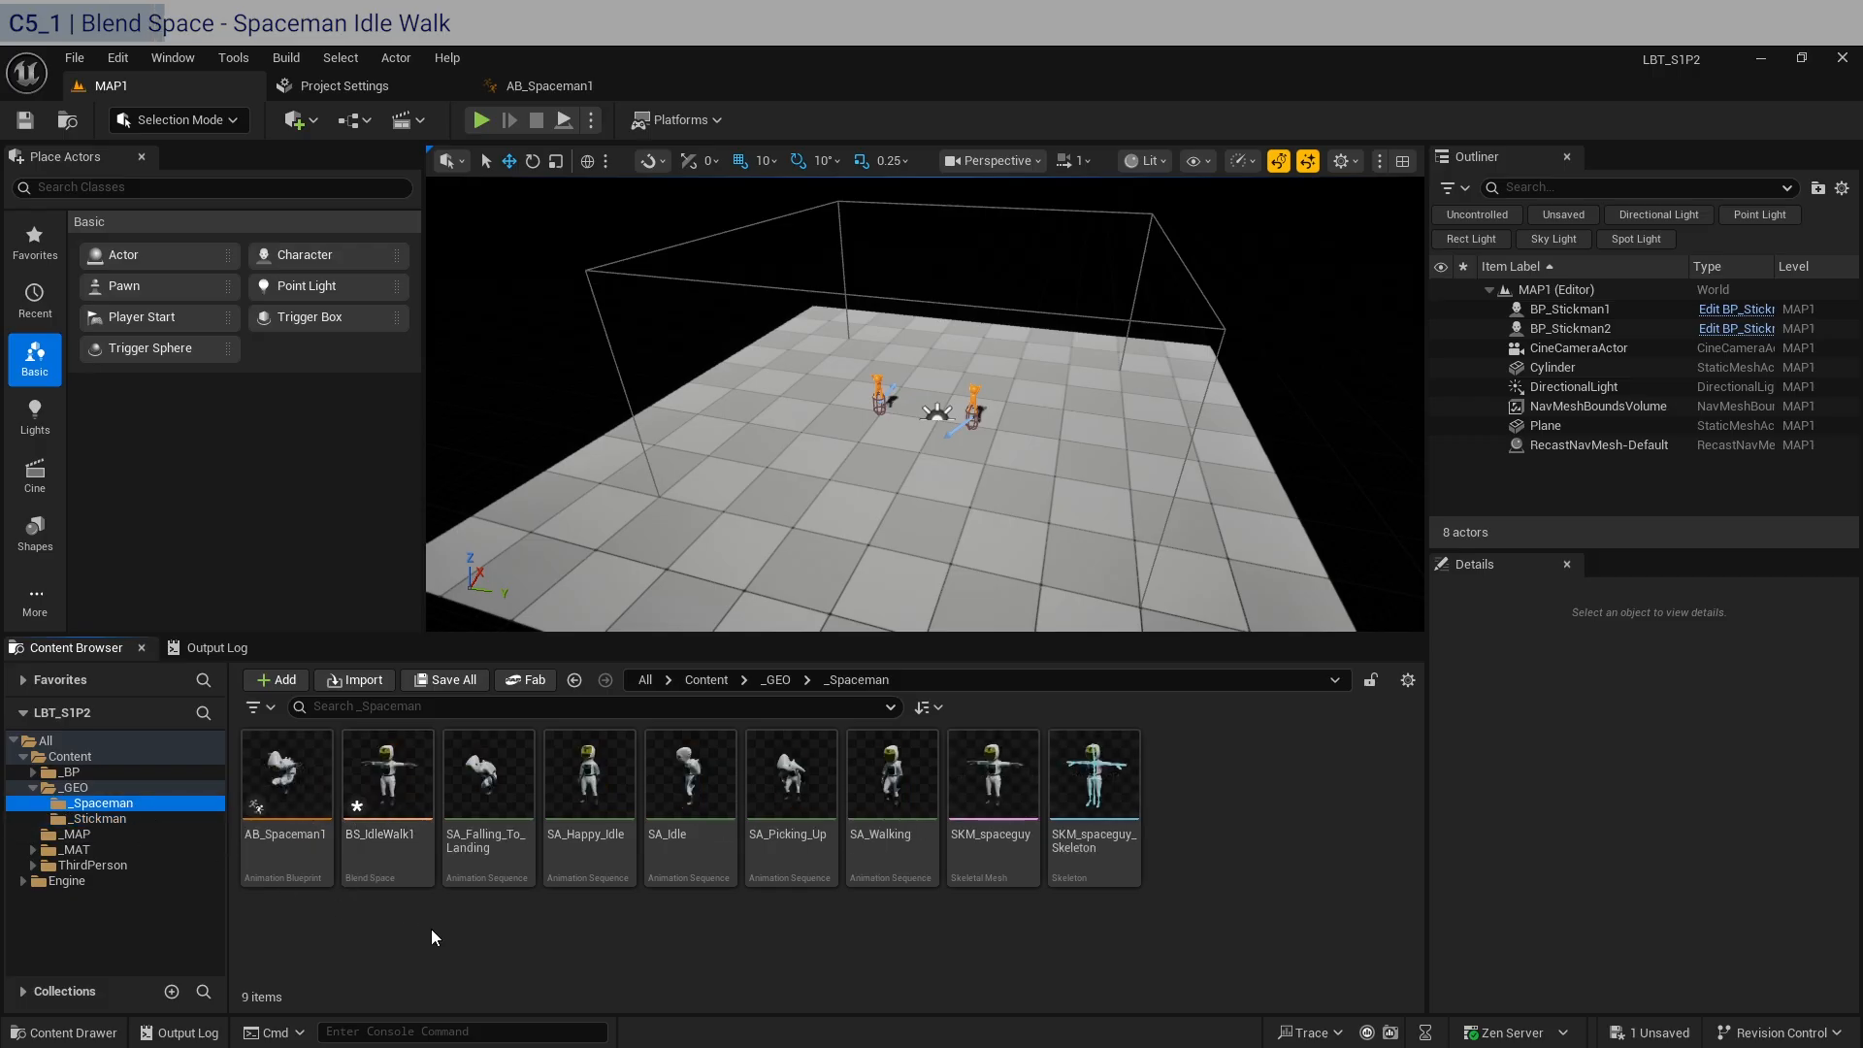
{"action": "left_click", "coordinate": [402, 806]}
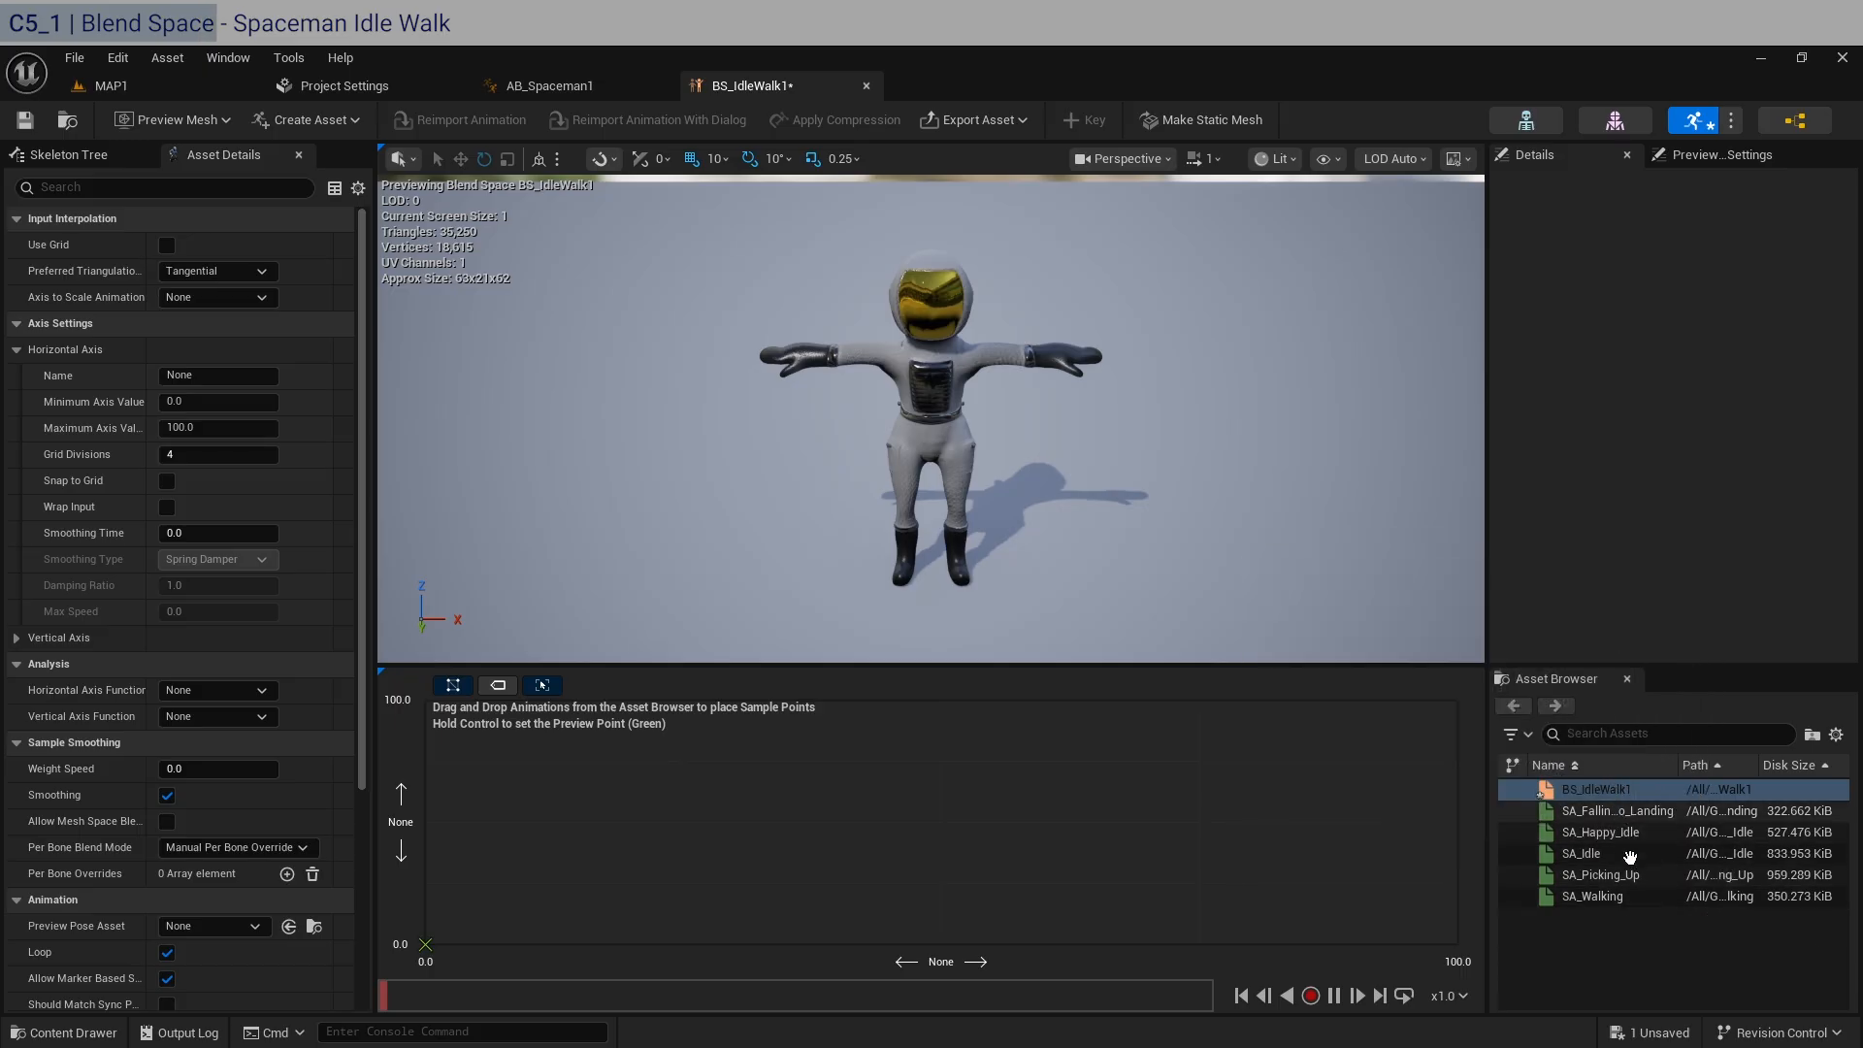
Add the SA_Idle animation as a sample in the blend space and set both of its axis values to 0.
{"action": "left_click_drag", "start_coordinate": [1631, 854], "coordinate": [429, 854]}
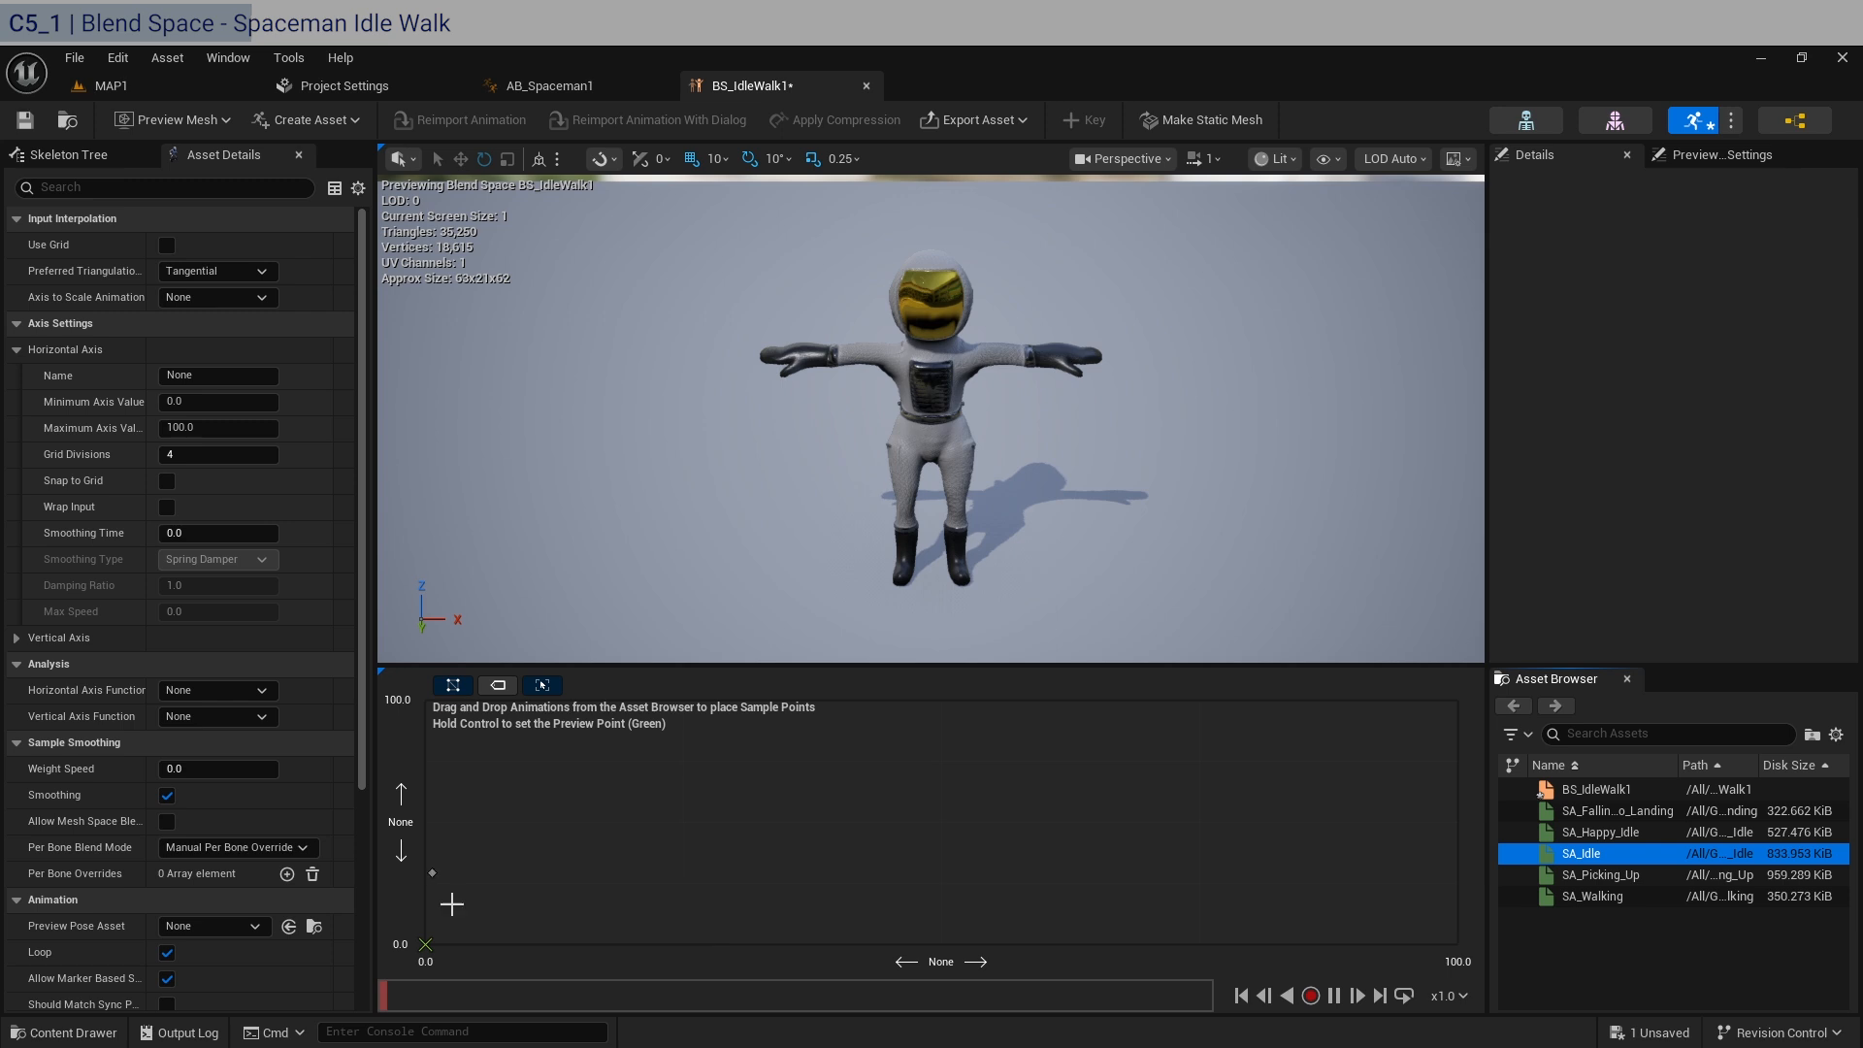
{"action": "left_click", "coordinate": [251, 822]}
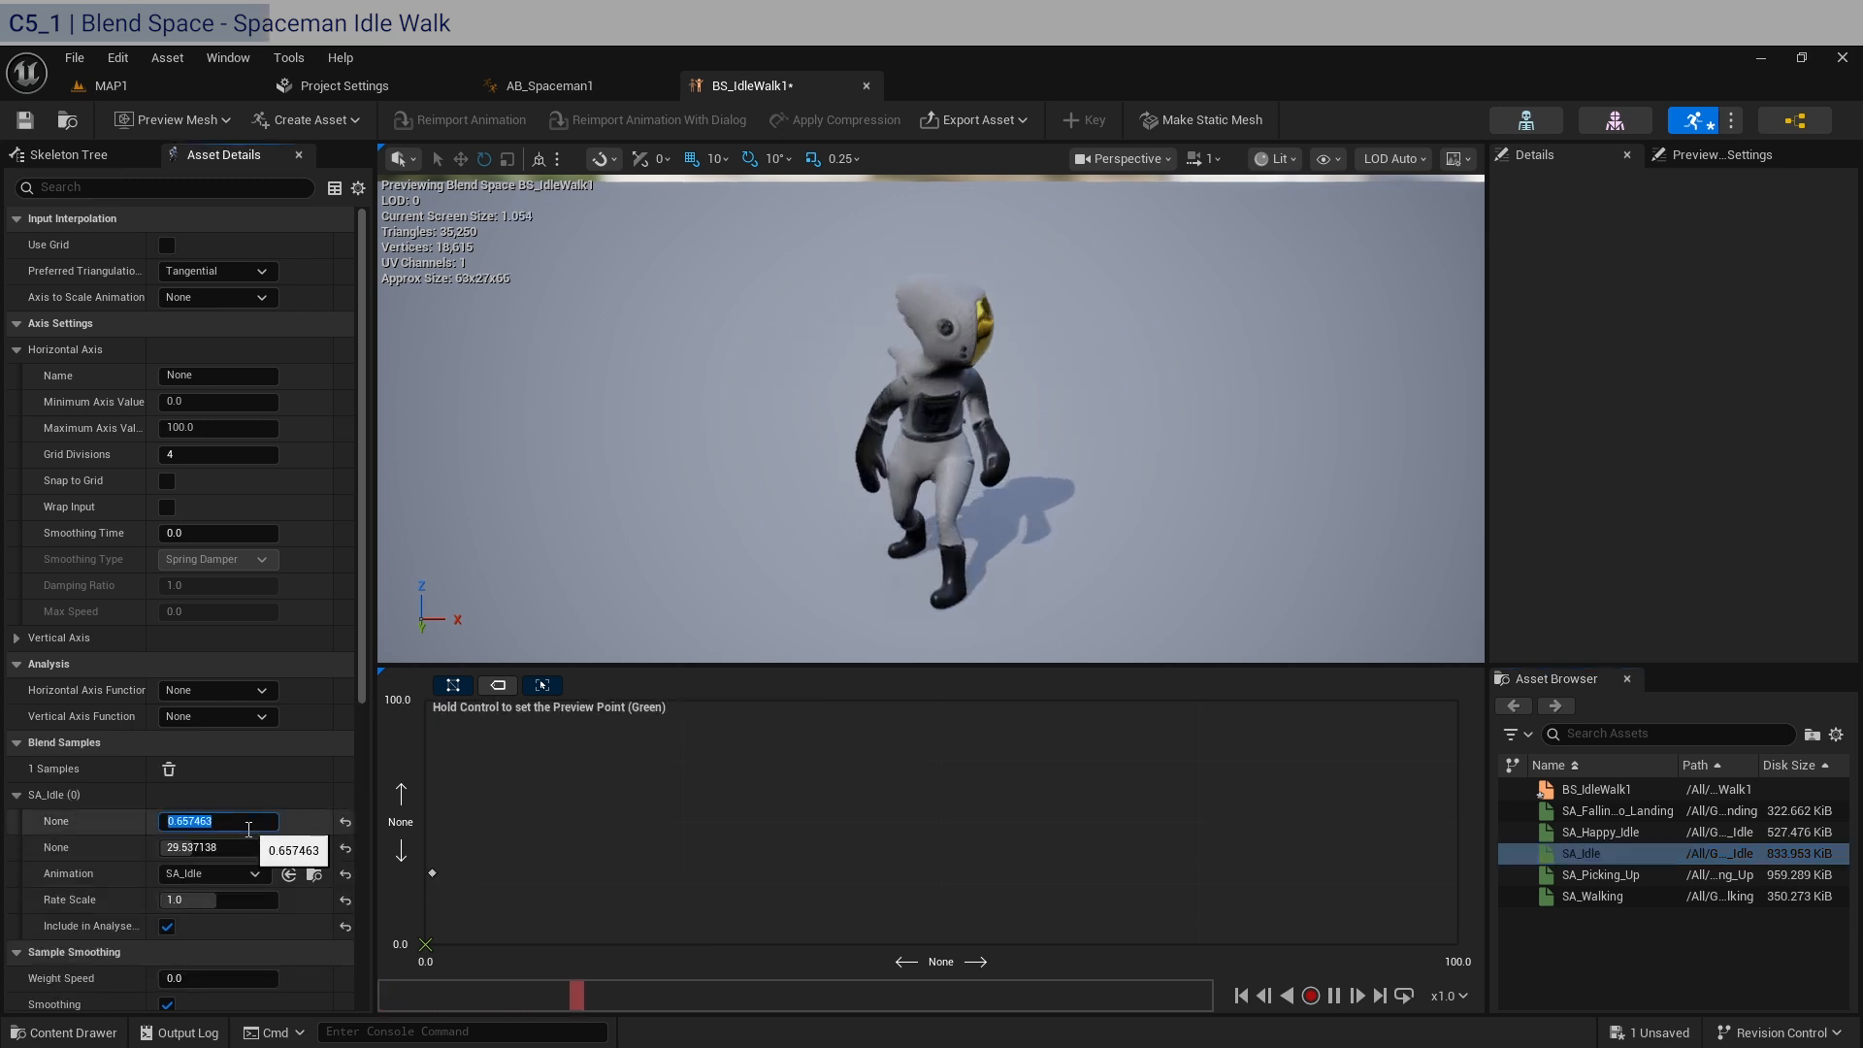
{"action": "type", "text": "0"}
{"action": "left_click", "coordinate": [238, 847]}
{"action": "type", "text": "0"}
{"action": "key", "text": "Return"}
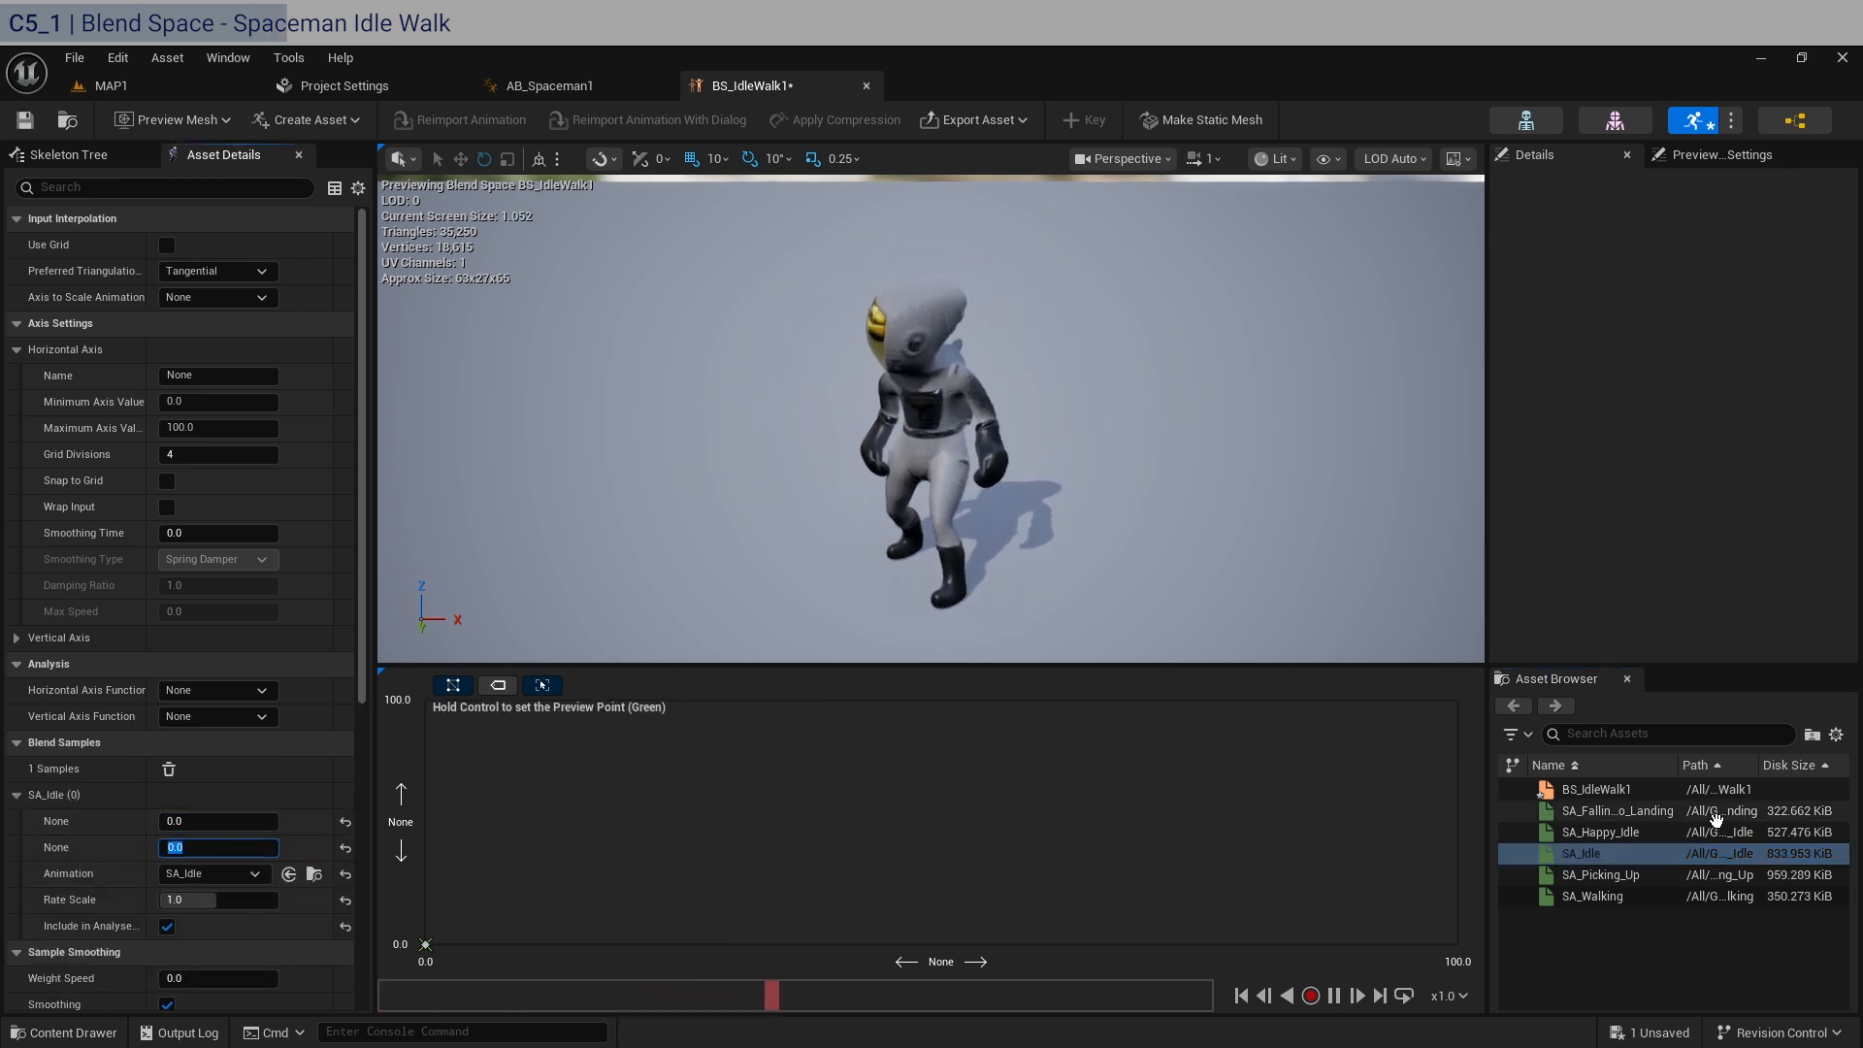
Add SA_Happy_Idle as a second blend sample with a horizontal value of 3 and a vertical value of 0.
{"action": "left_click_drag", "start_coordinate": [1715, 832], "coordinate": [501, 918]}
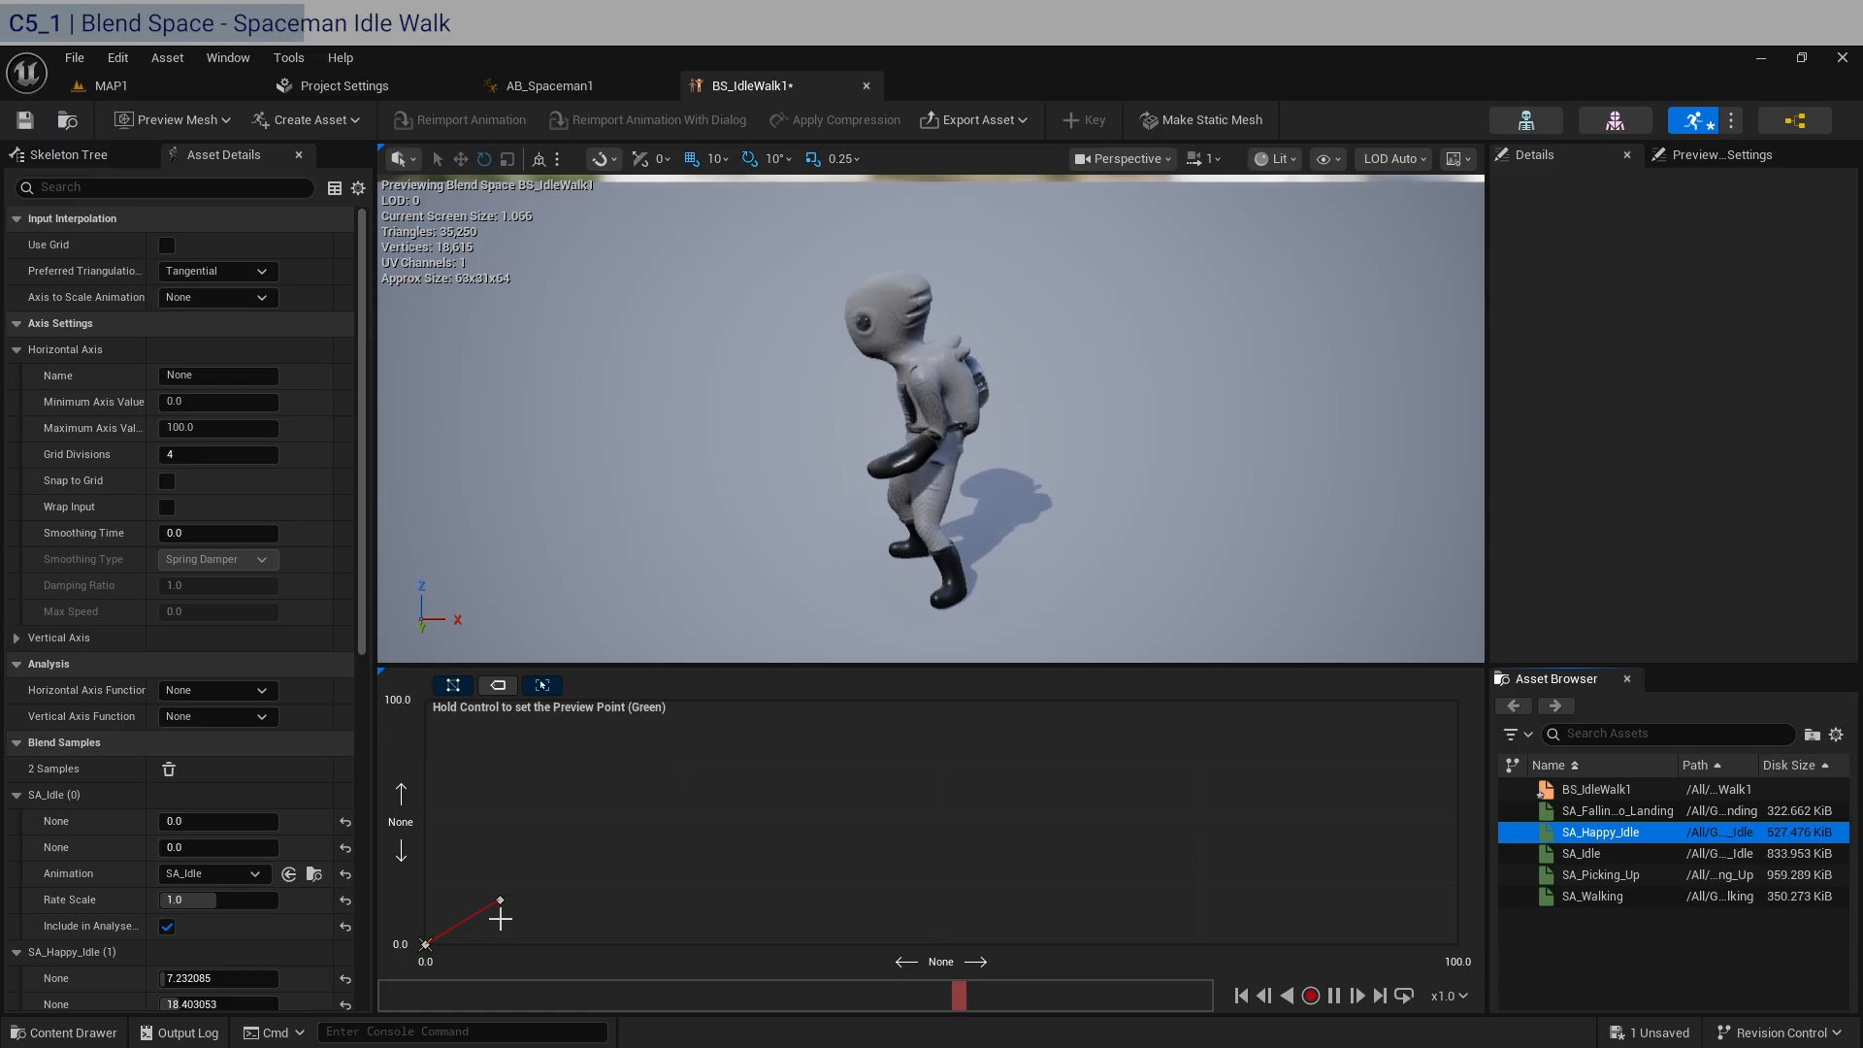
{"action": "scroll", "coordinate": [137, 928], "scroll_direction": "down", "scroll_amount": 2}
{"action": "left_click", "coordinate": [234, 911]}
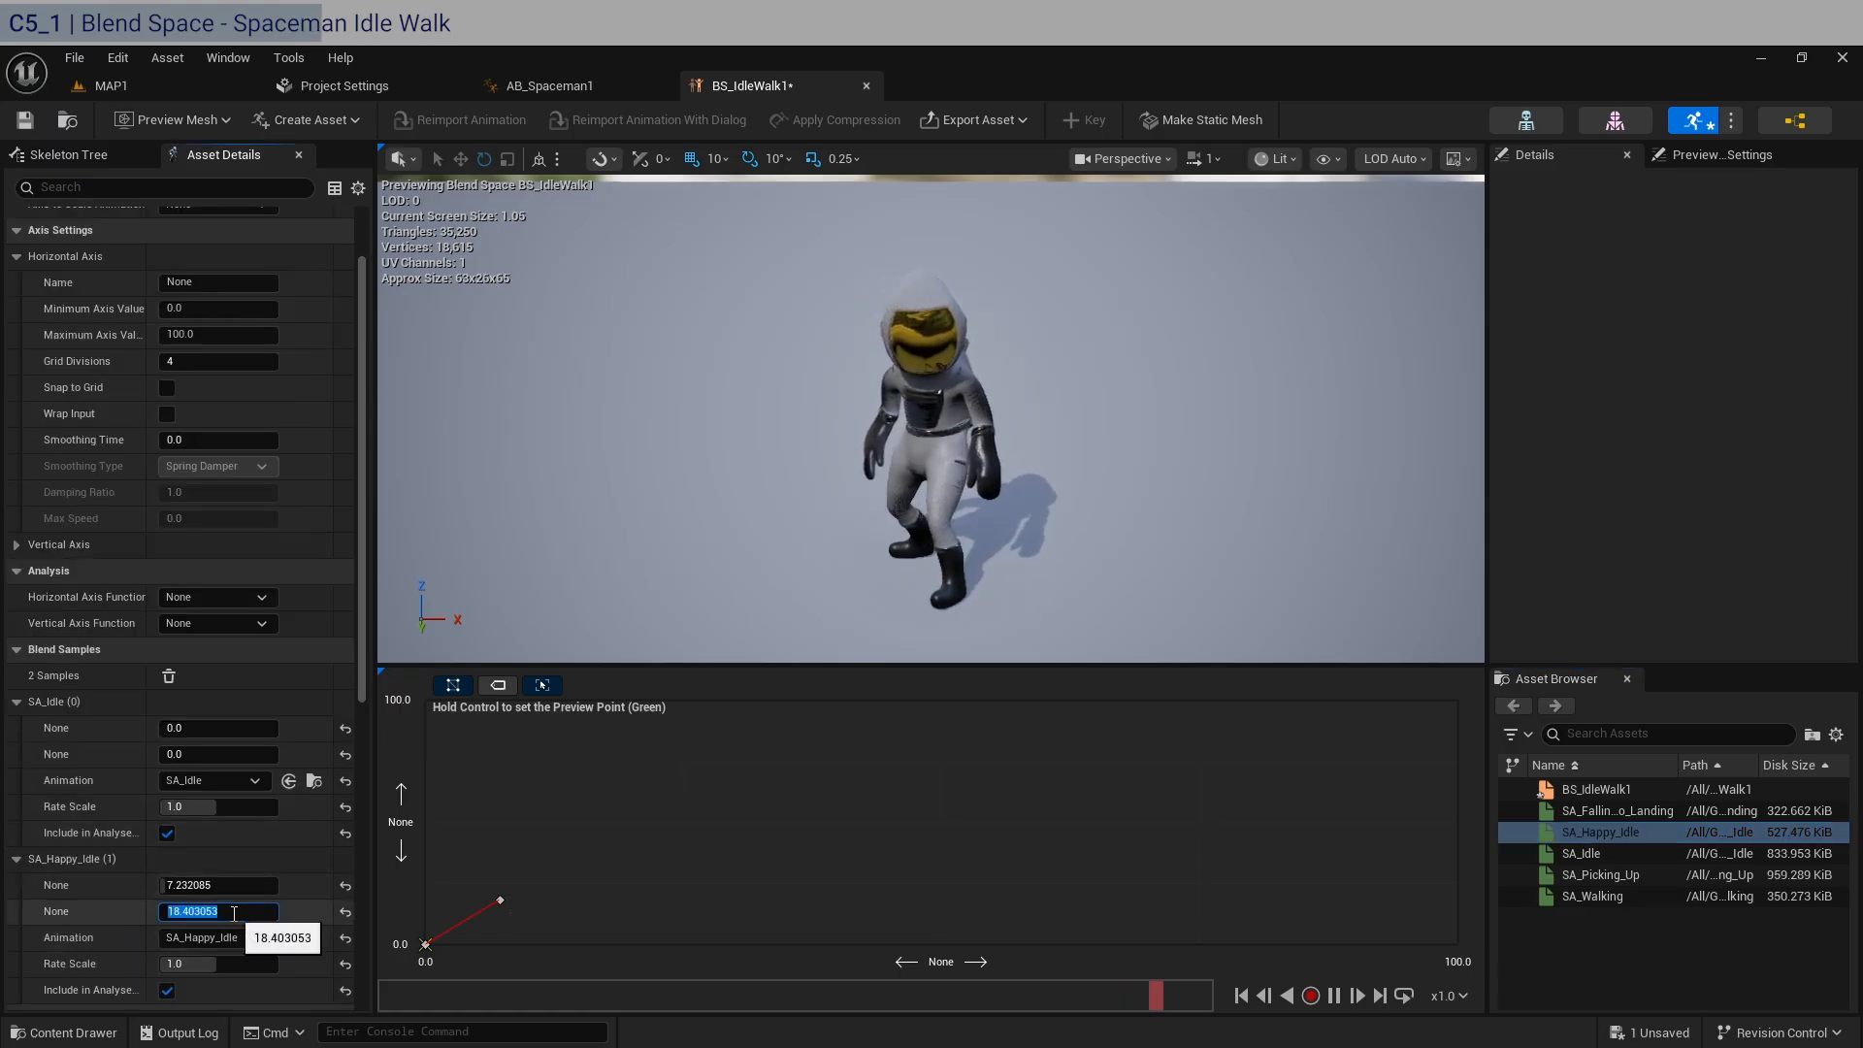
{"action": "type", "text": "0"}
{"action": "left_click", "coordinate": [241, 886]}
{"action": "type", "text": "3"}
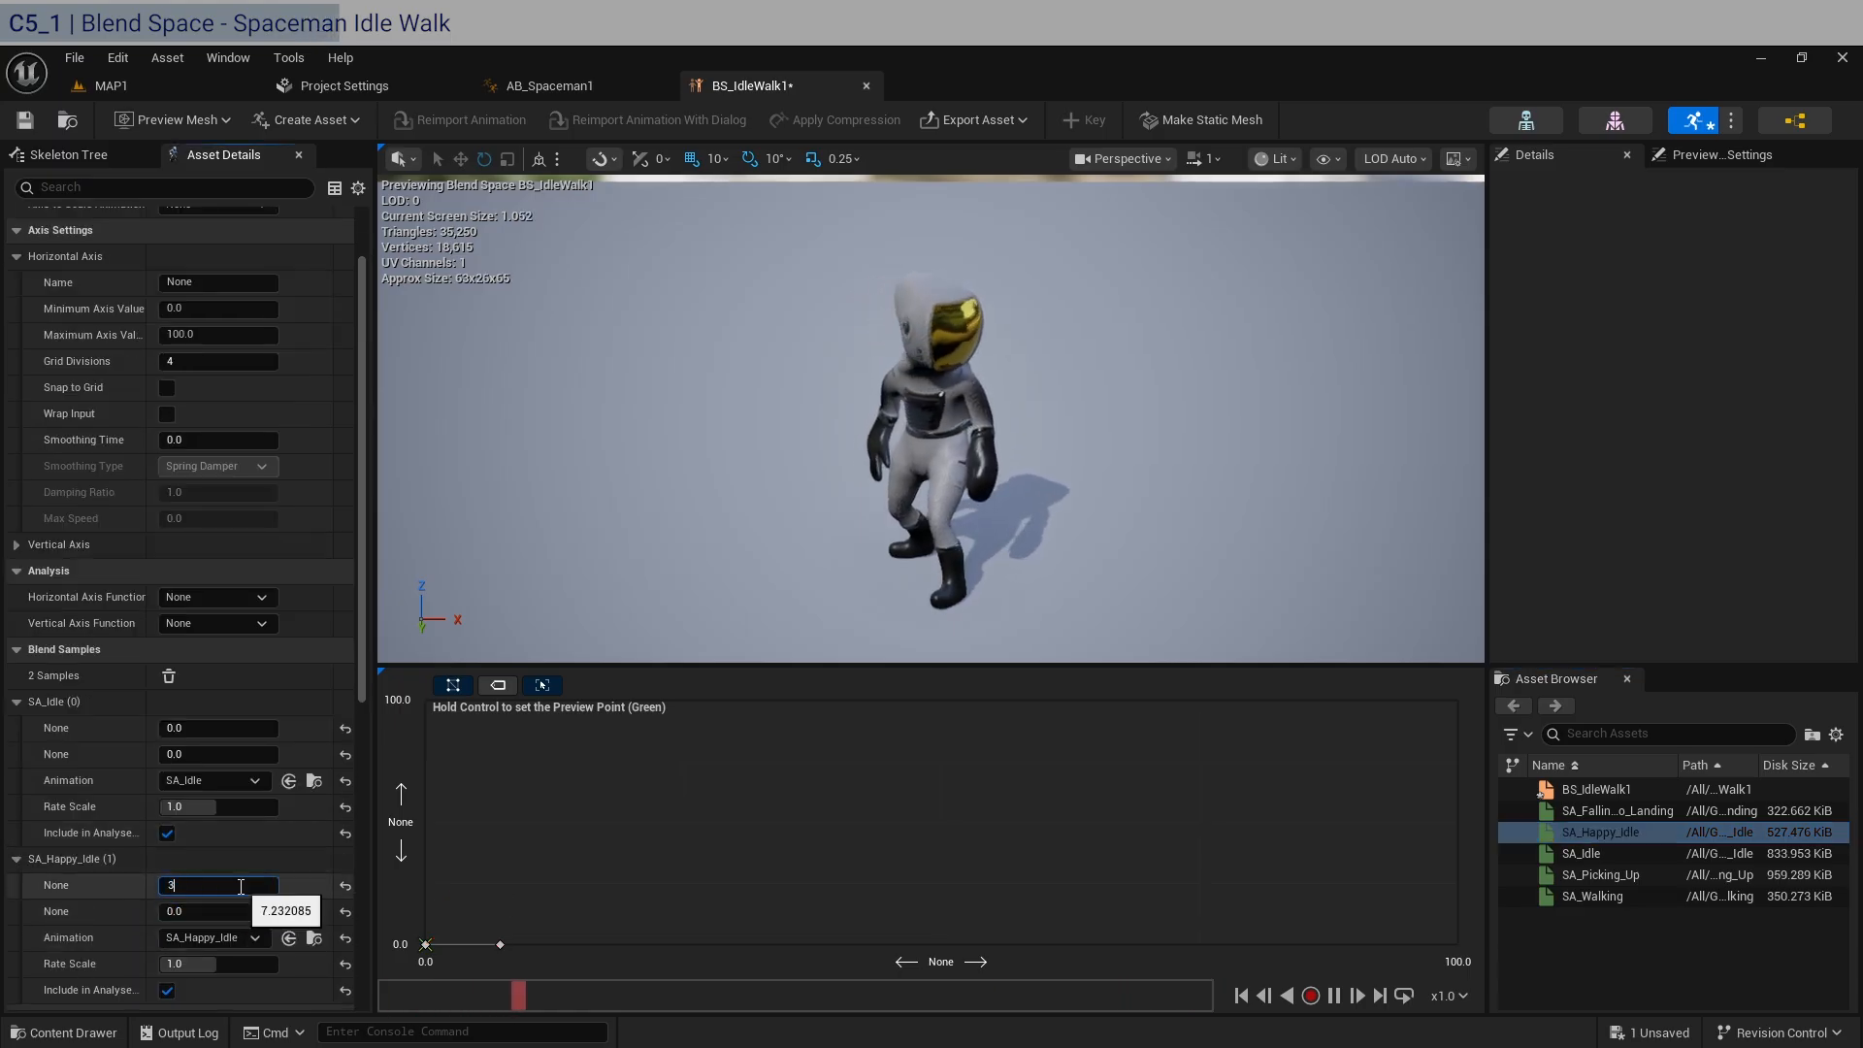
{"action": "key", "text": "Return"}
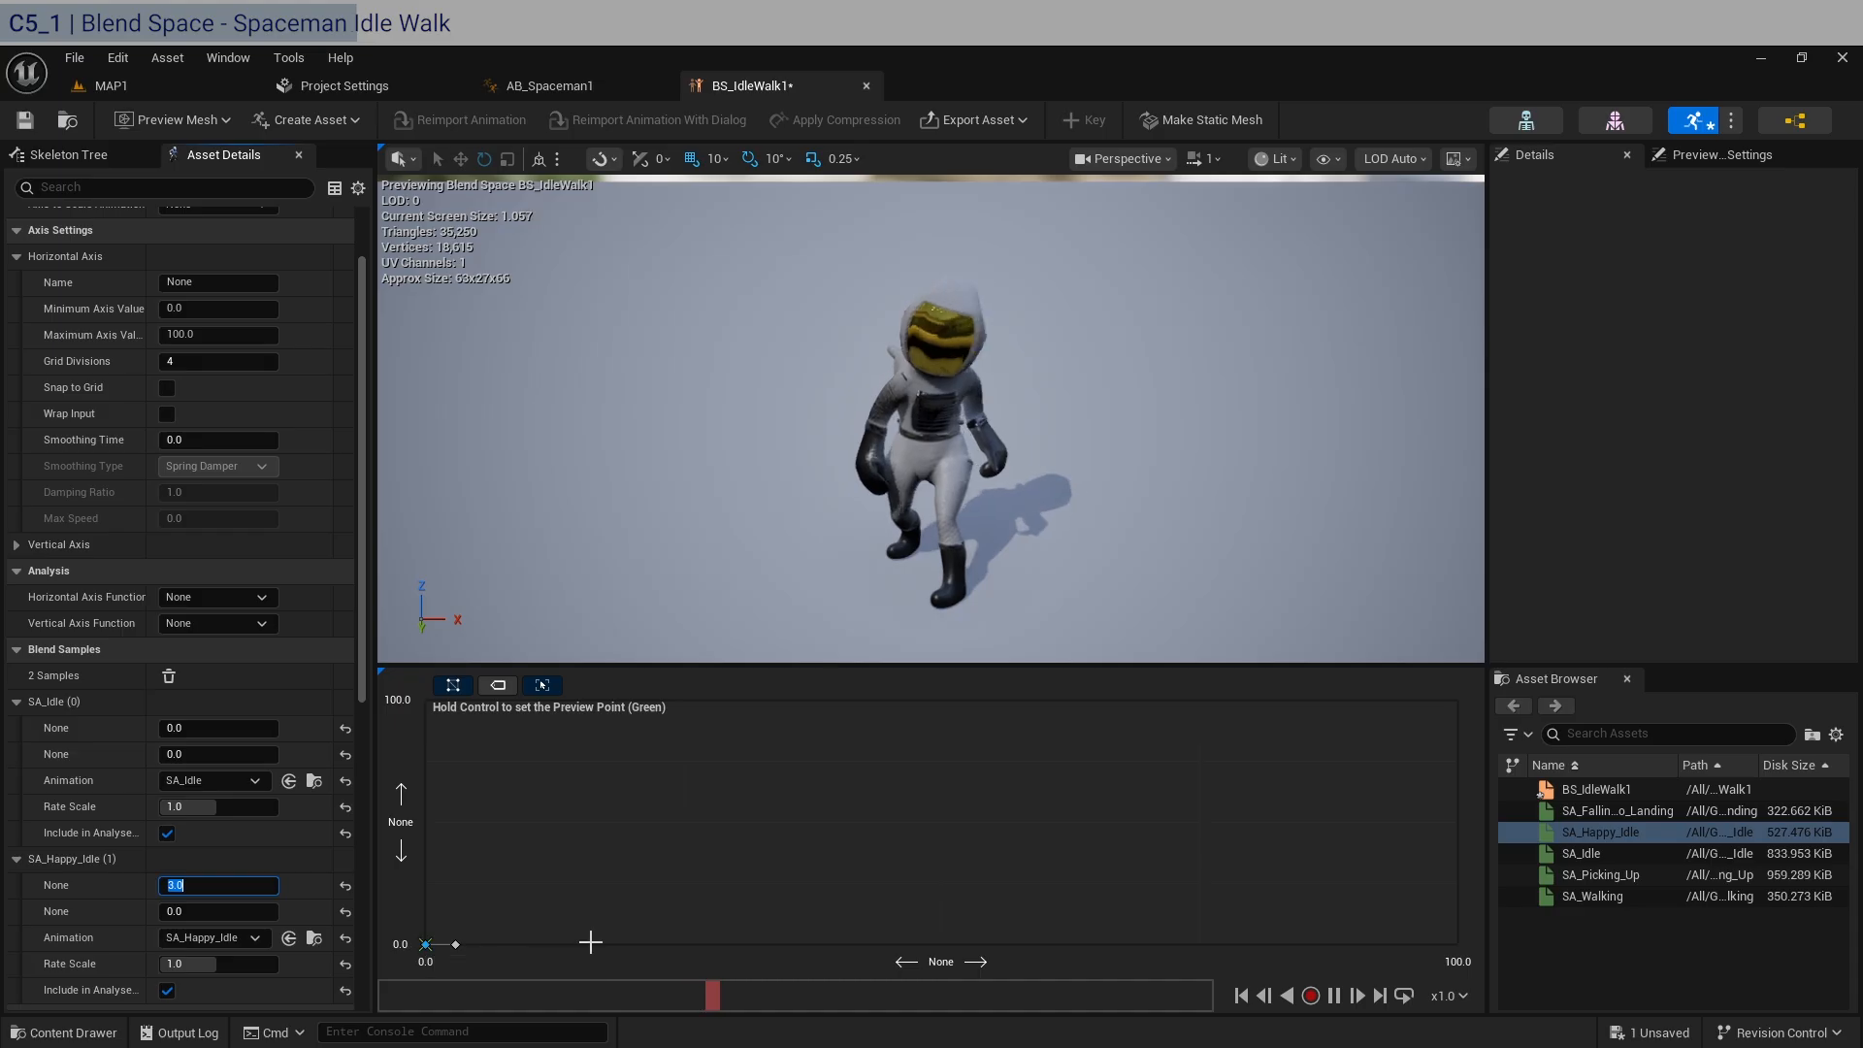
Add SA_Walking as a third blend sample with a horizontal value of 50 and a vertical value of 0.
{"action": "left_click_drag", "start_coordinate": [1591, 896], "coordinate": [970, 896]}
{"action": "scroll", "coordinate": [114, 907], "scroll_direction": "down", "scroll_amount": 4}
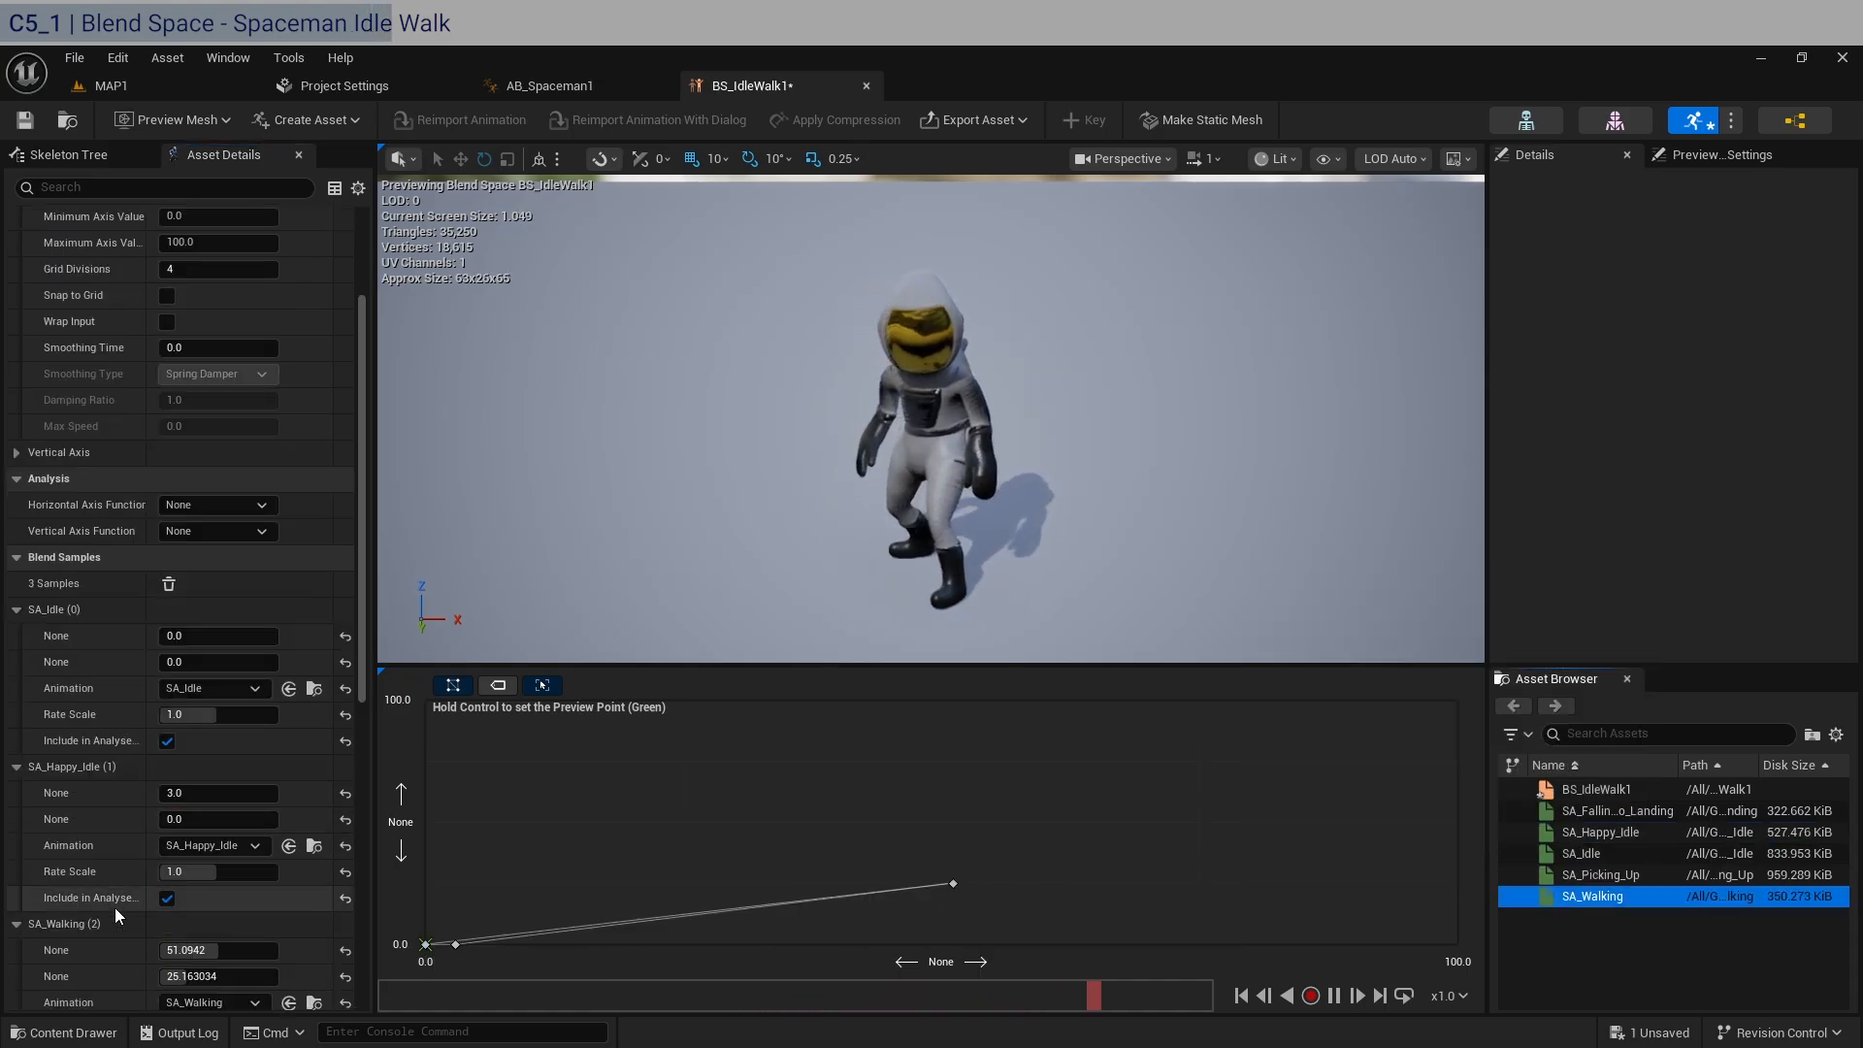
{"action": "left_click", "coordinate": [215, 913]}
{"action": "type", "text": "0"}
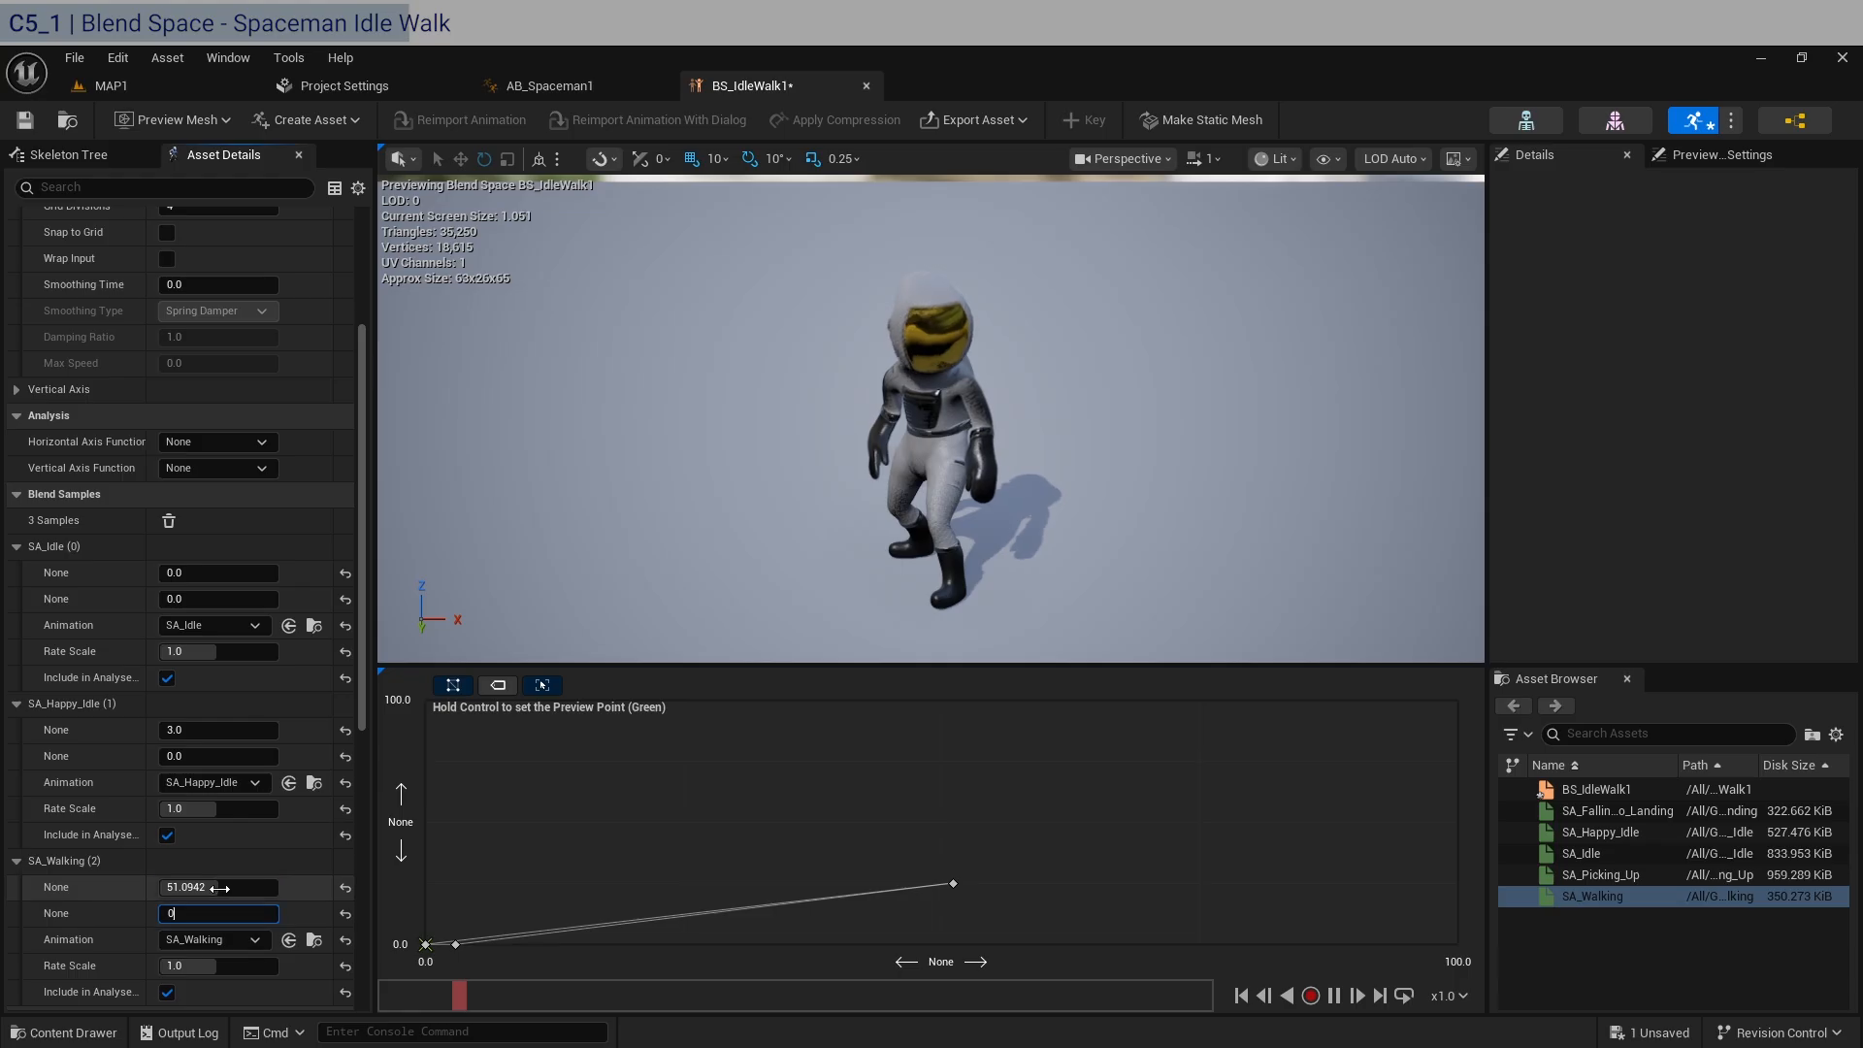
{"action": "left_click", "coordinate": [217, 887]}
{"action": "type", "text": "50"}
{"action": "key", "text": "Return"}
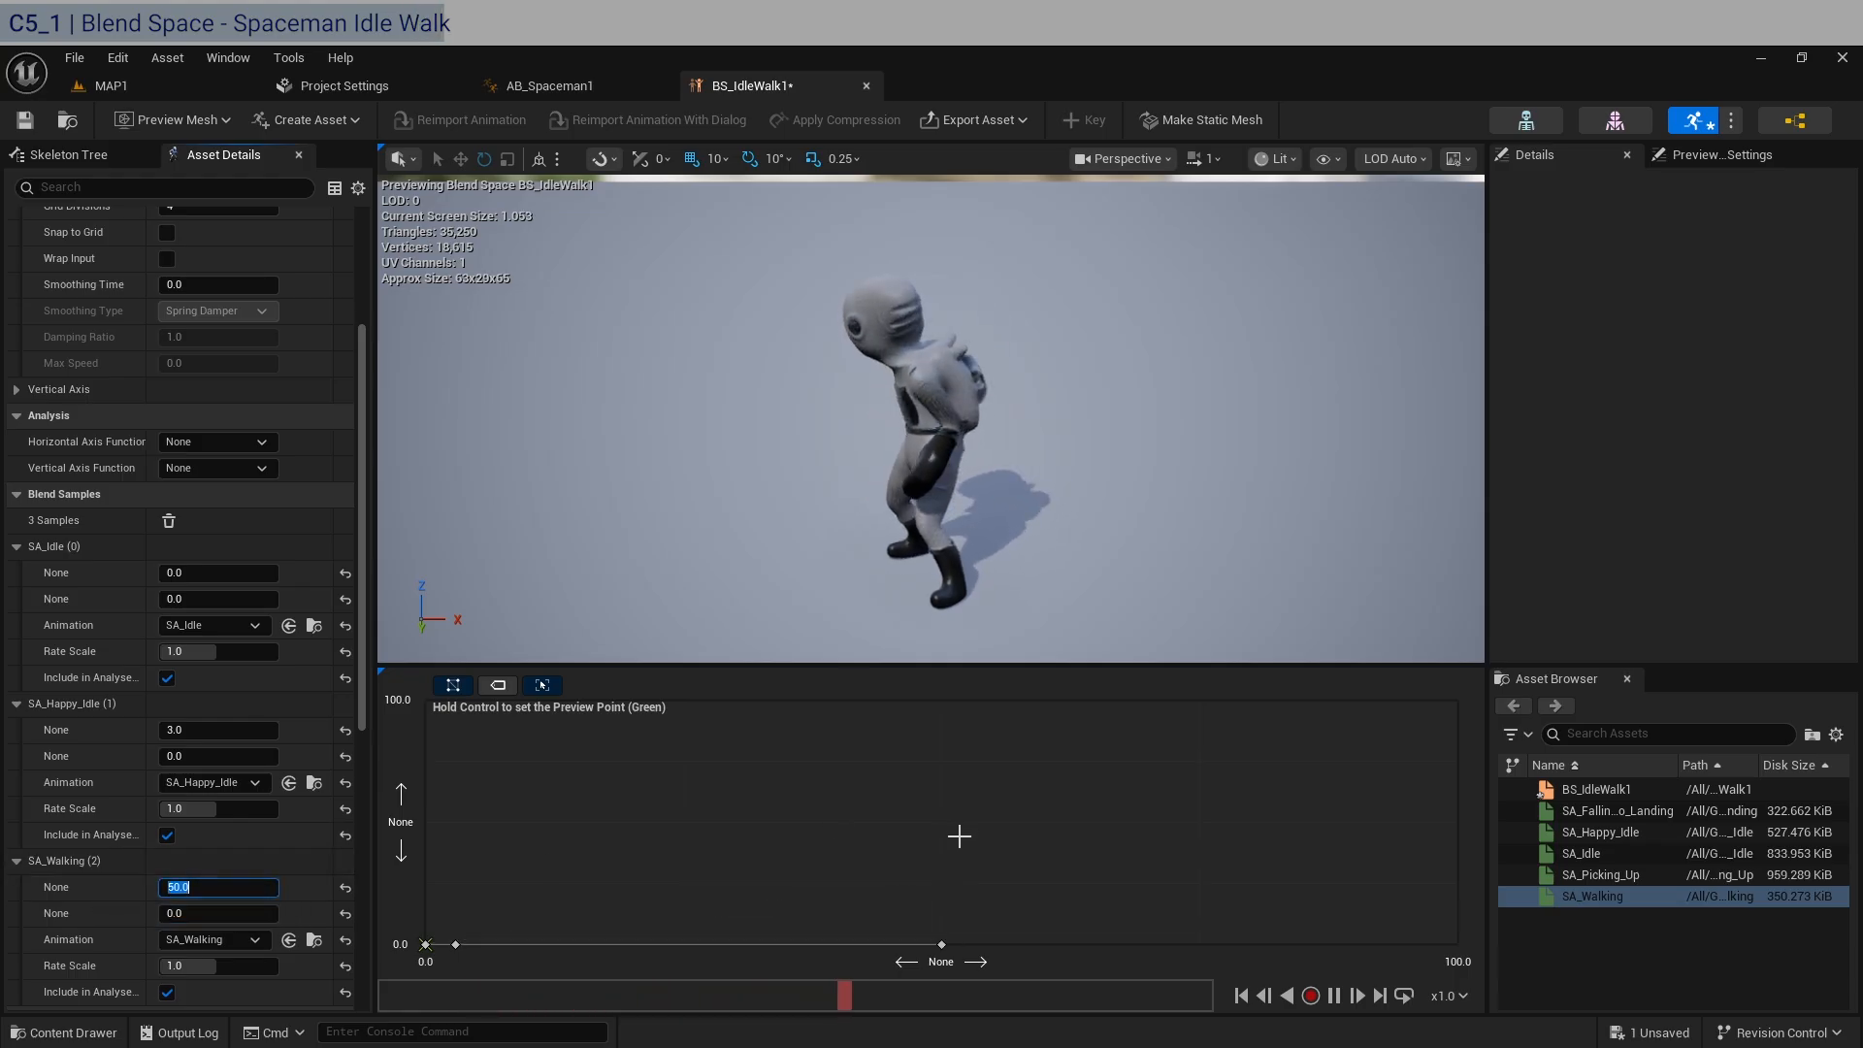
Try the SA_Walking sample at horizontal positions of about 39, 78 and 25 along the baseline.
{"action": "left_click_drag", "start_coordinate": [943, 943], "coordinate": [828, 944]}
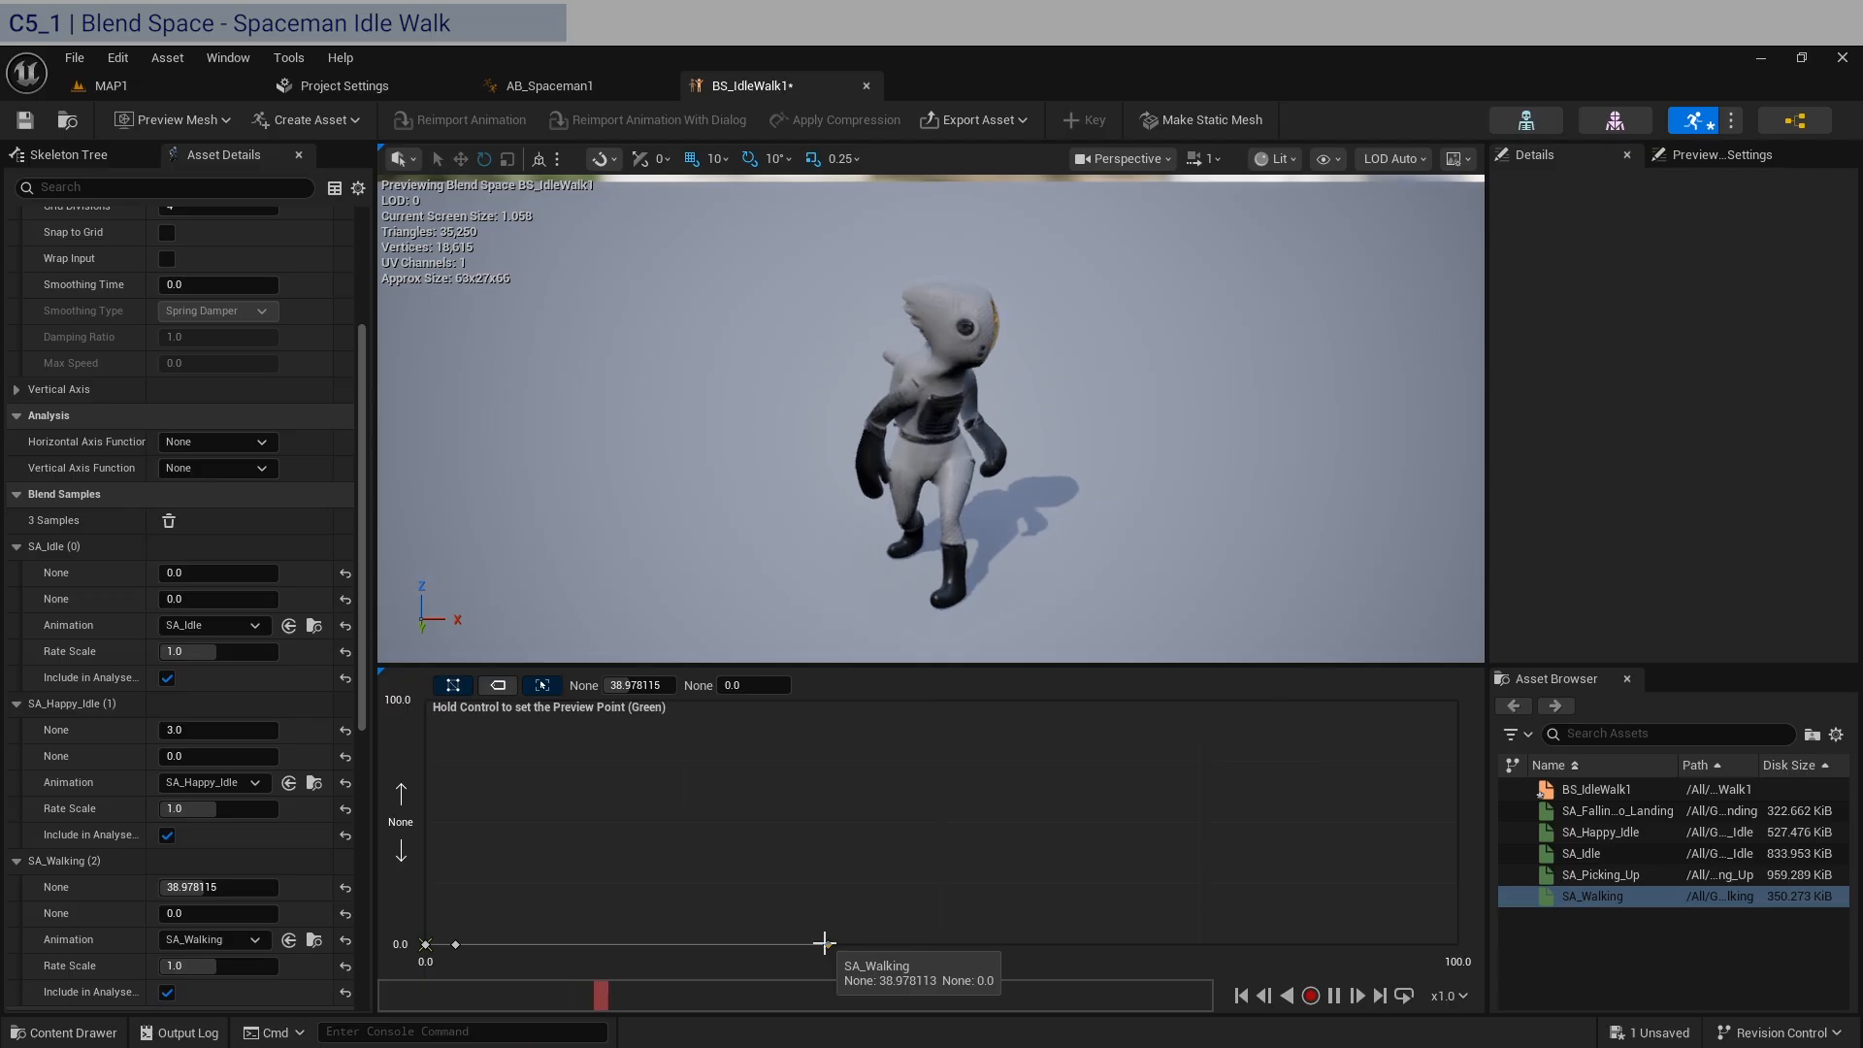
{"action": "left_click_drag", "start_coordinate": [826, 944], "coordinate": [1228, 946]}
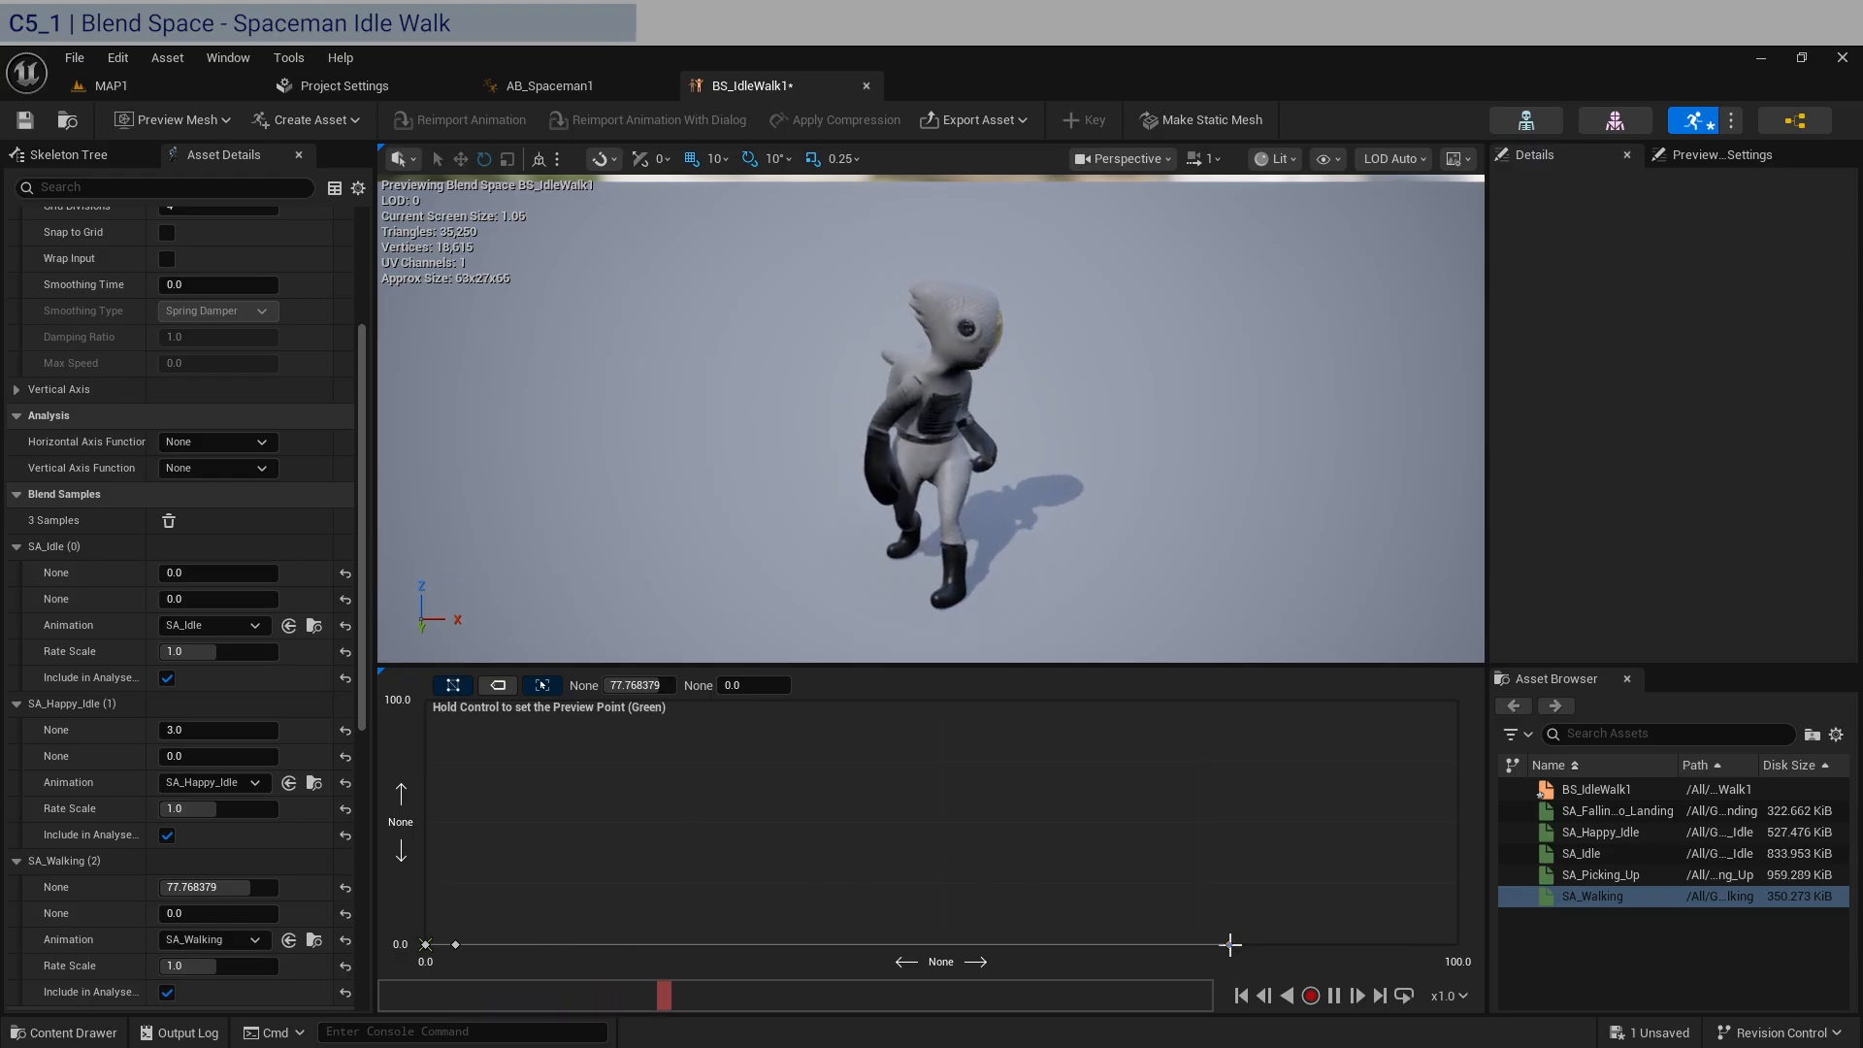
{"action": "left_click_drag", "start_coordinate": [1229, 945], "coordinate": [685, 944]}
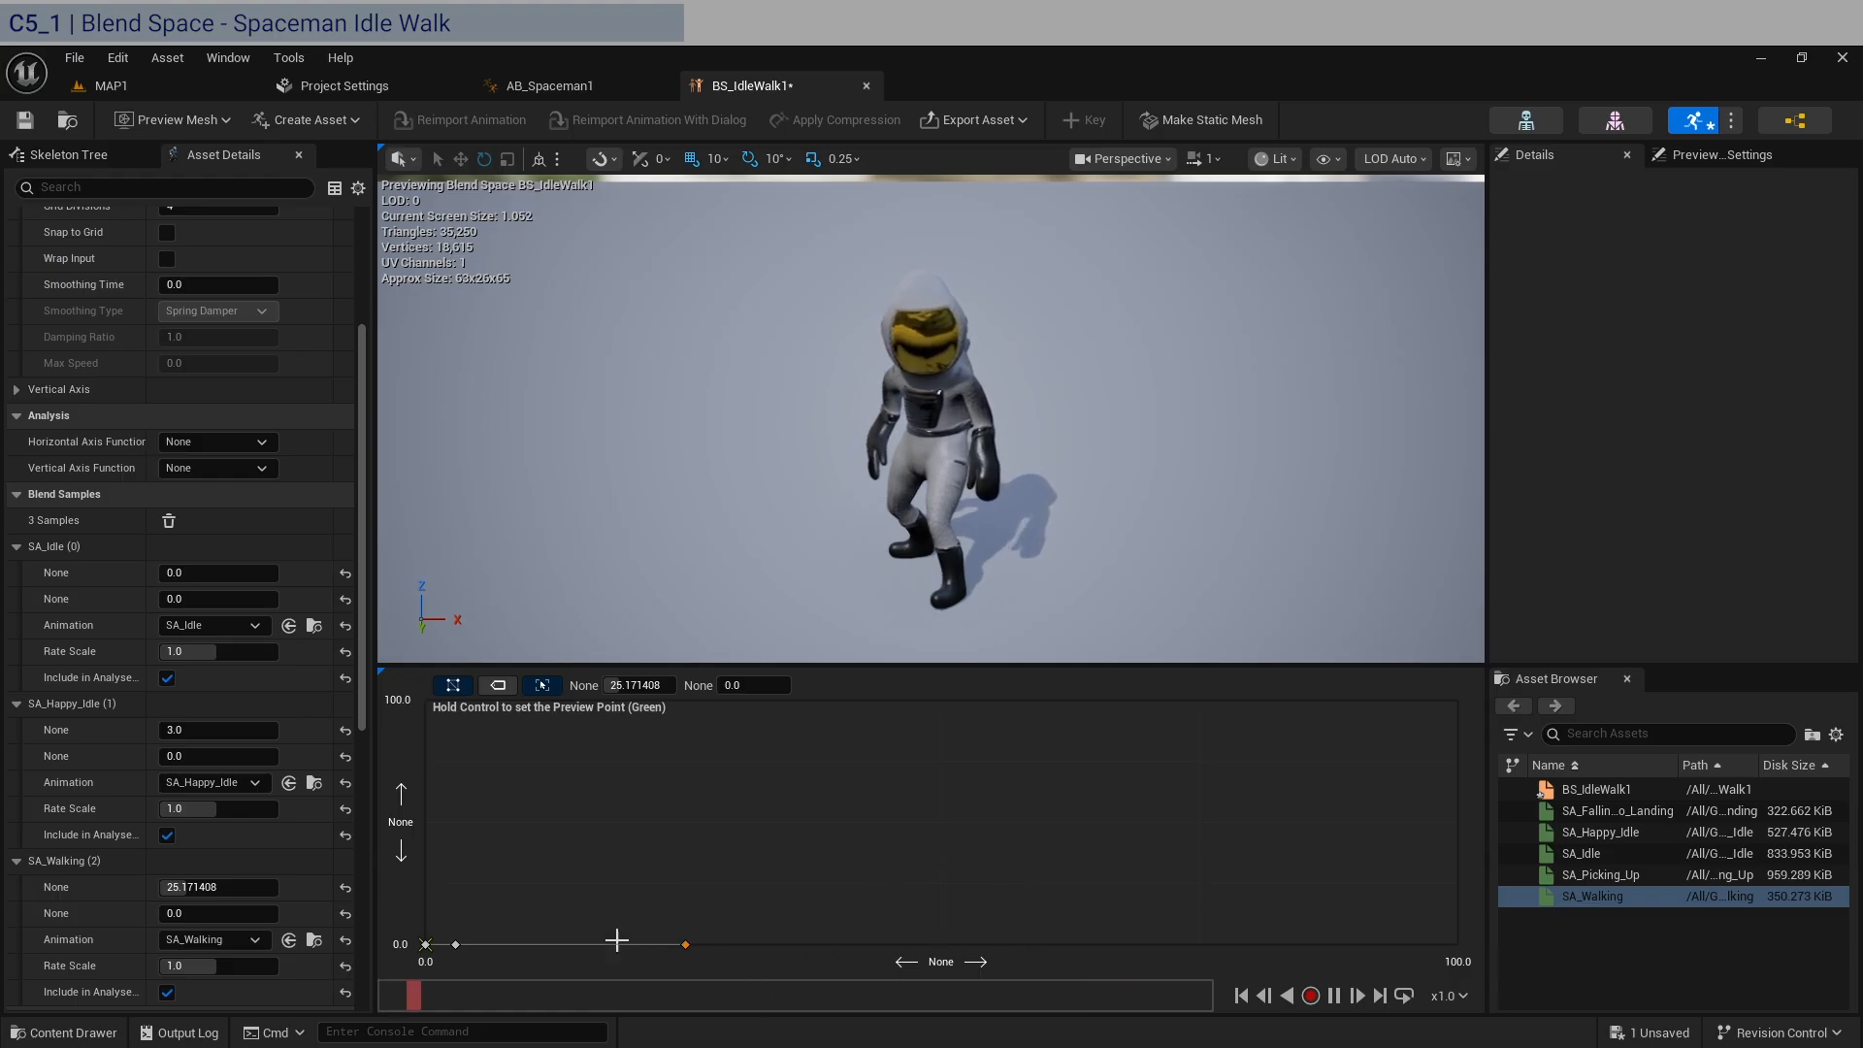
Set the SA_Walking sample's horizontal value to 50 and save the blend space.
{"action": "left_click", "coordinate": [250, 888]}
{"action": "type", "text": "50"}
{"action": "key", "text": "Return"}
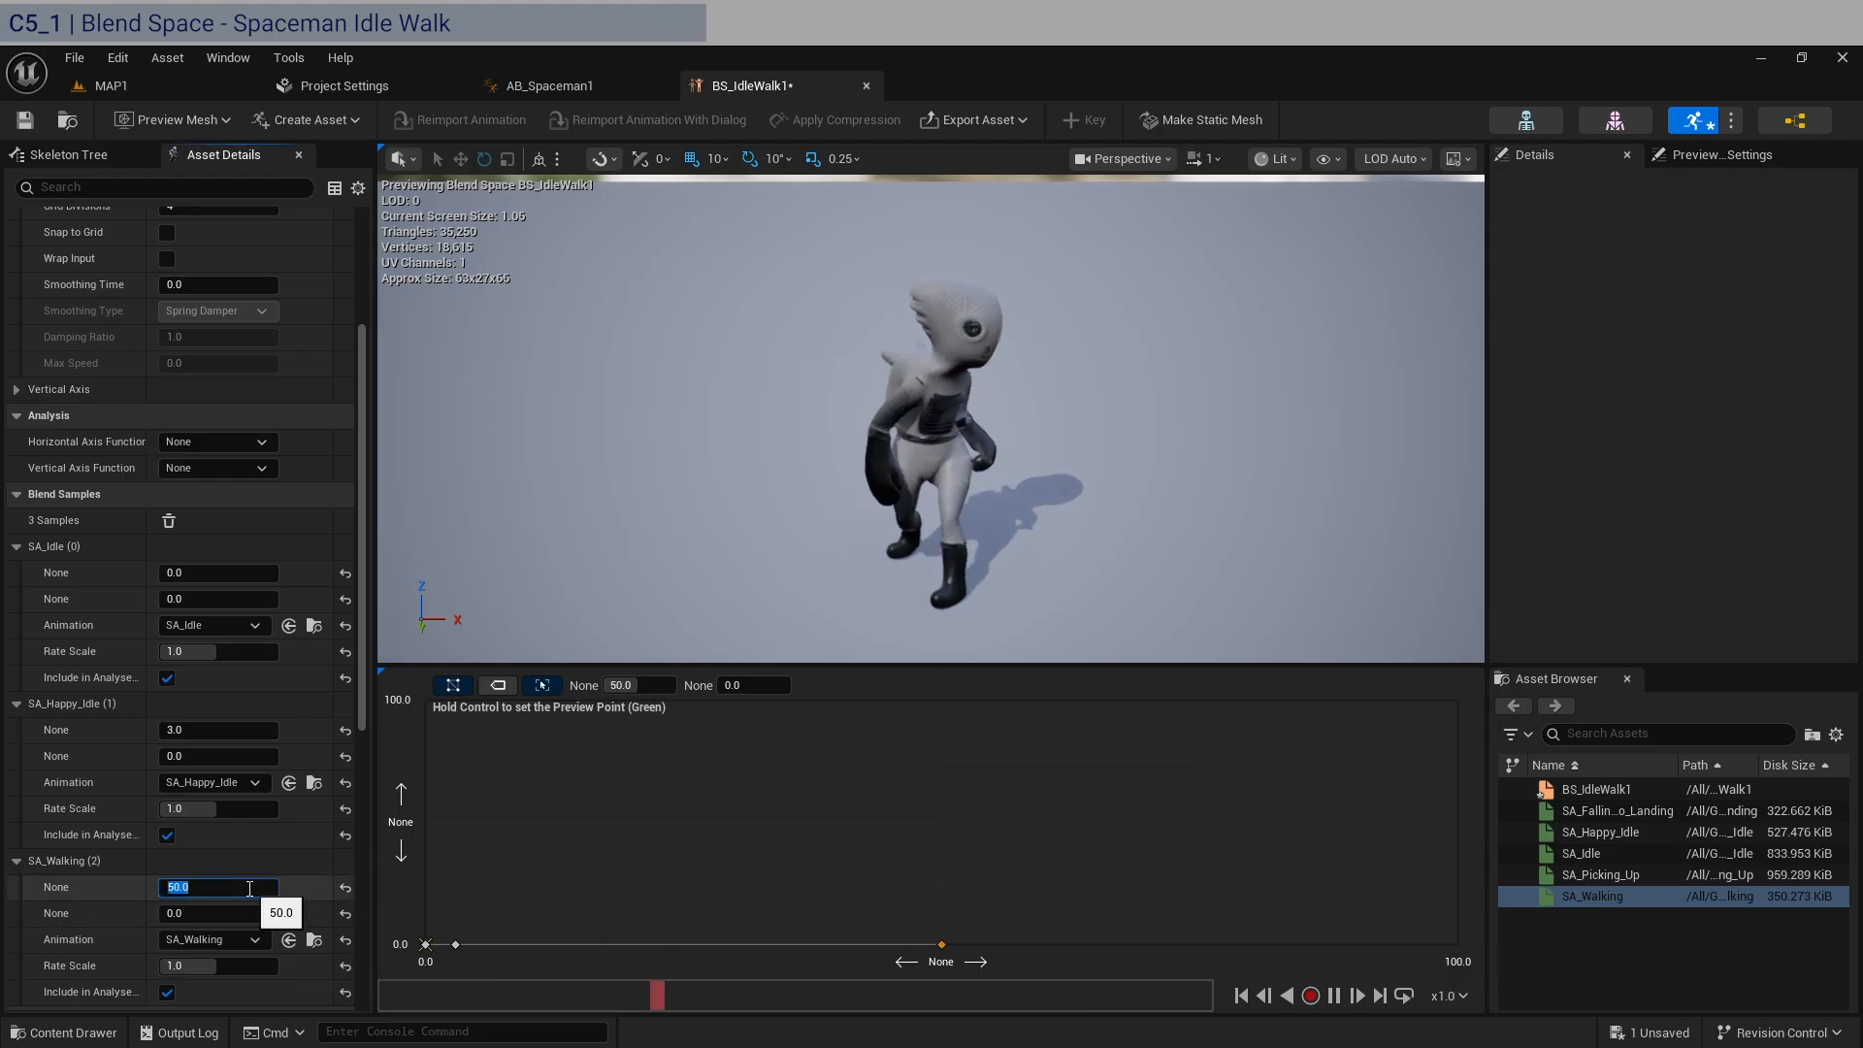
{"action": "left_click", "coordinate": [31, 117]}
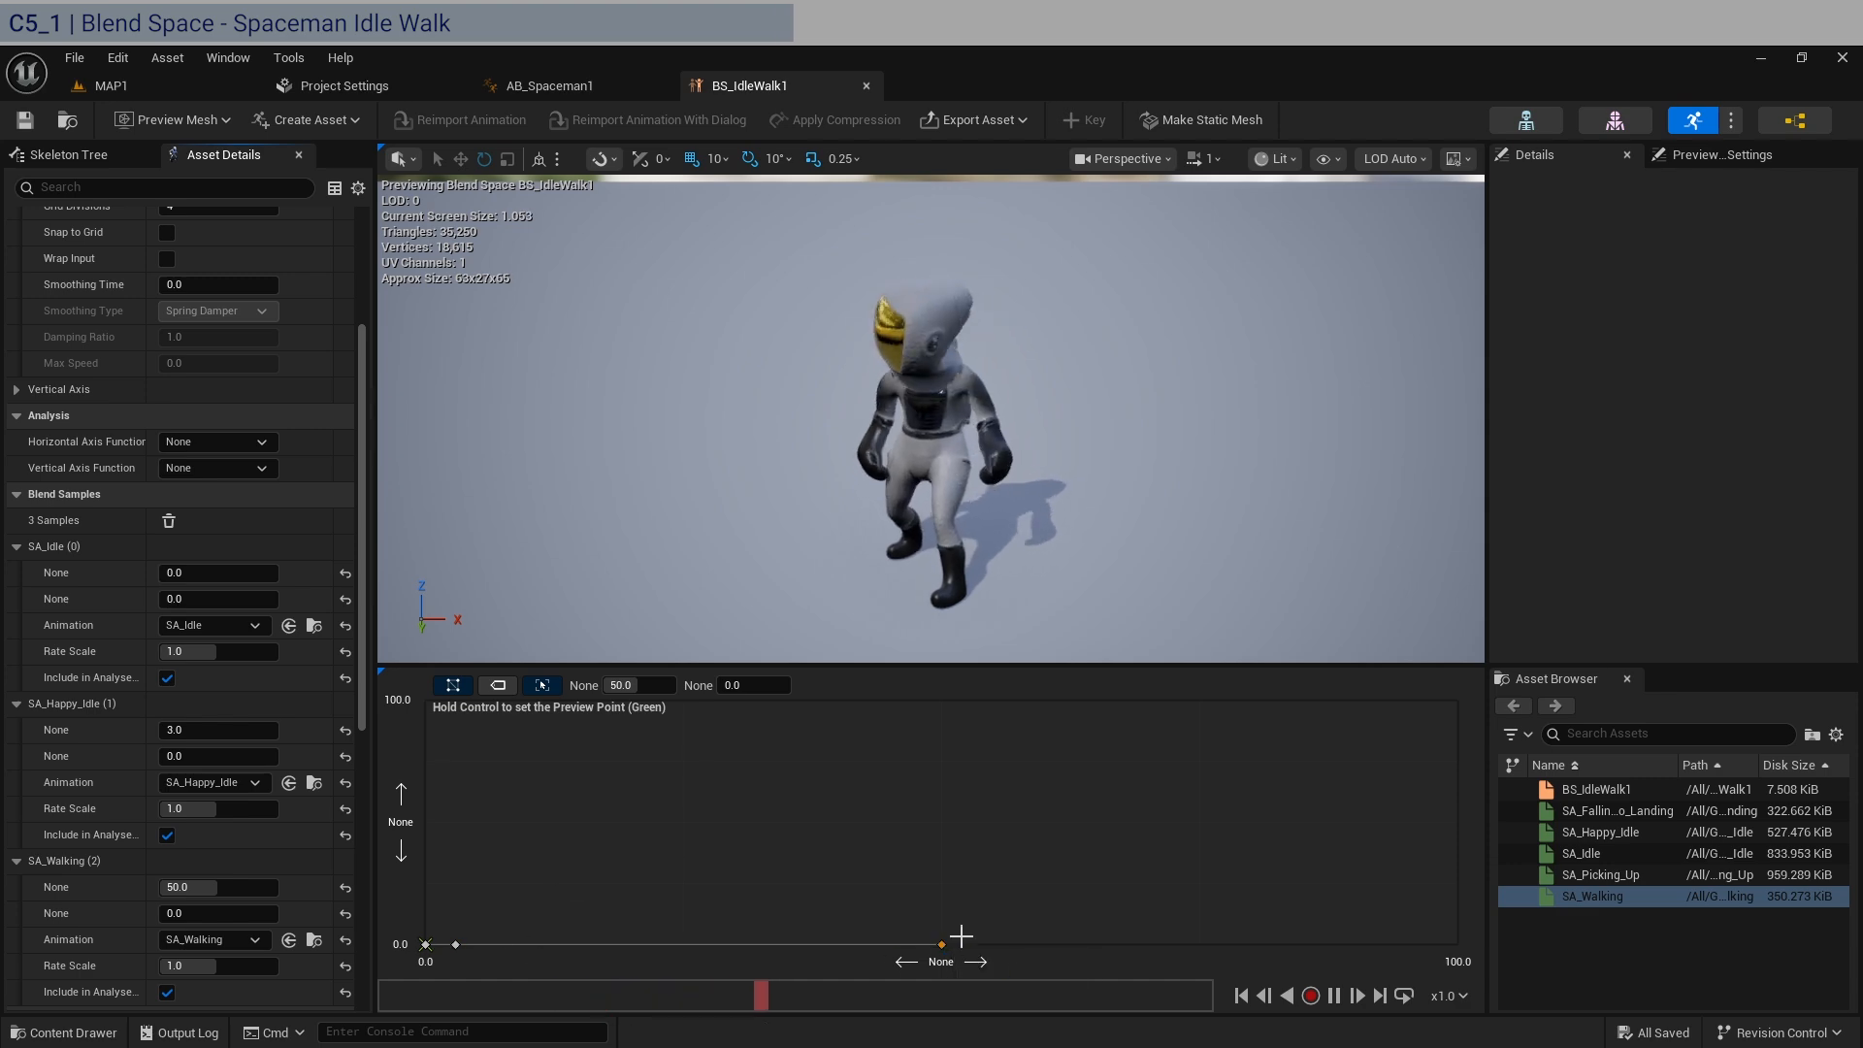
Open BS_IdleWalk2 from the _Stickman folder, examine its axis settings and sample placement, and close it.
{"action": "left_click", "coordinate": [79, 87]}
{"action": "left_click", "coordinate": [97, 818]}
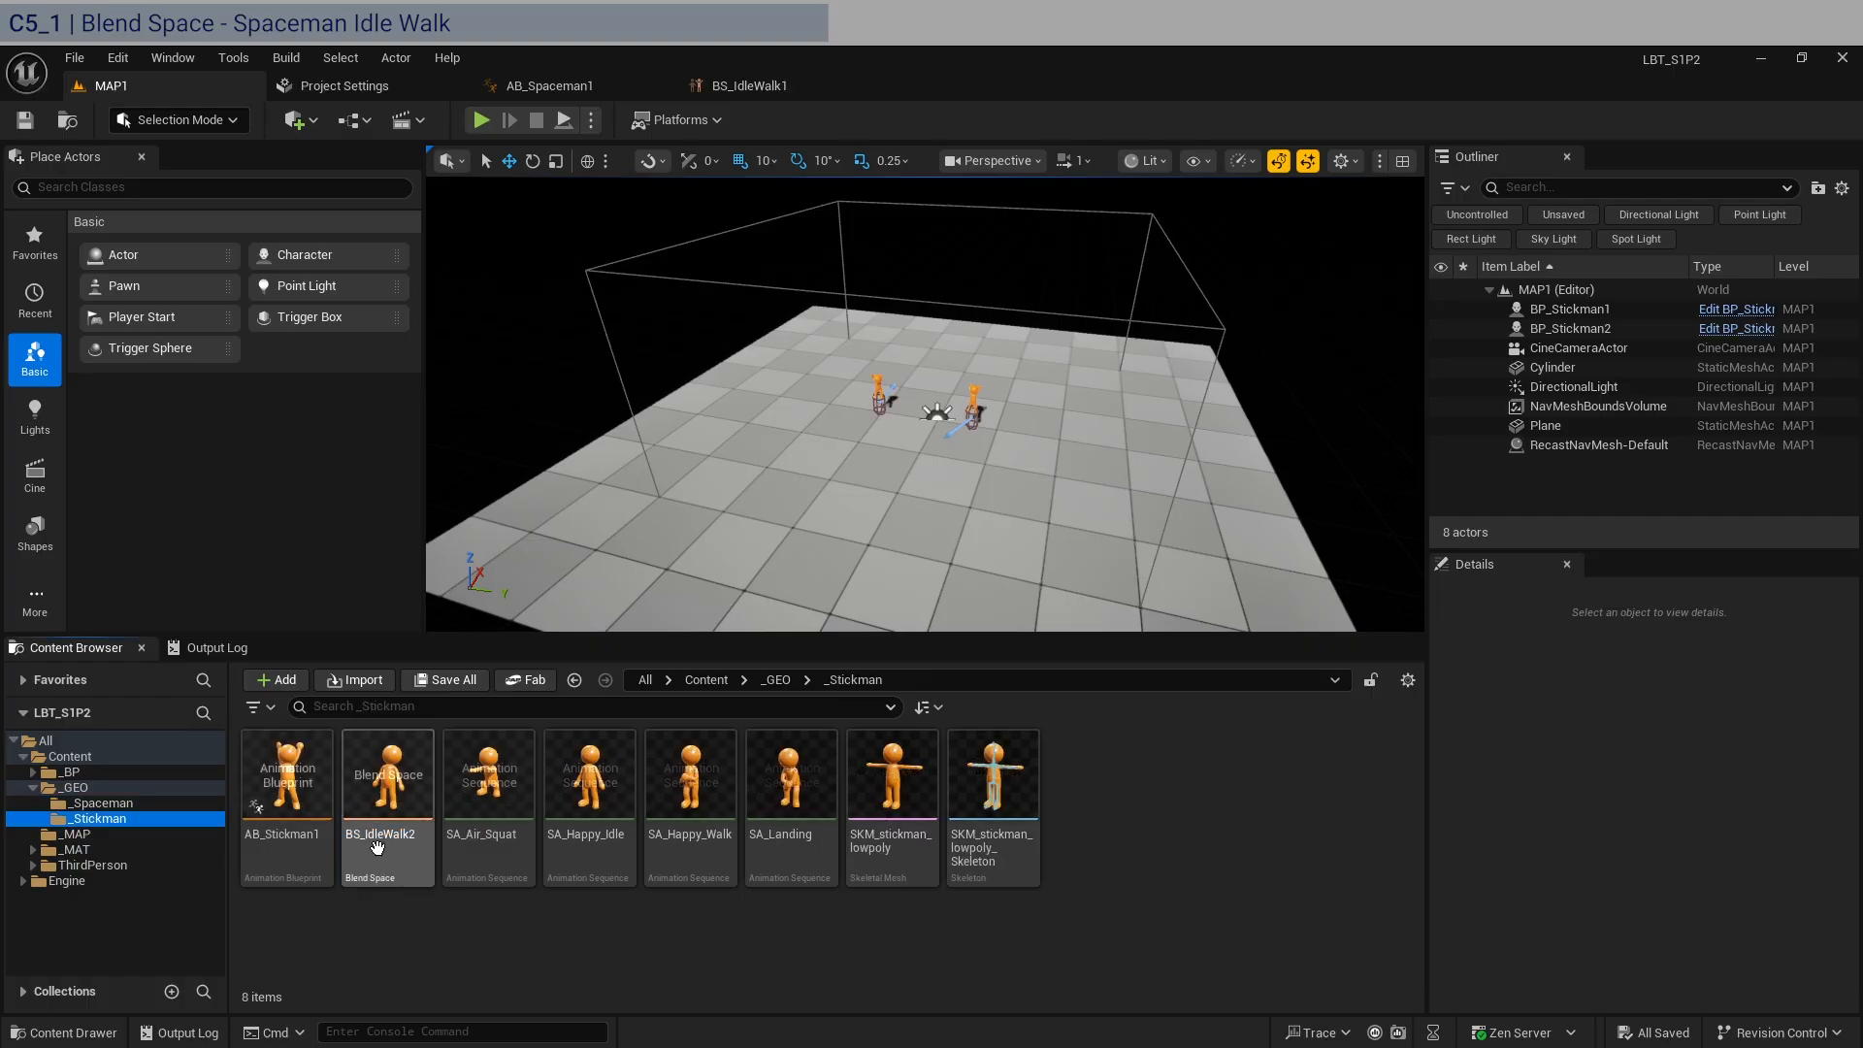
{"action": "left_click", "coordinate": [380, 843]}
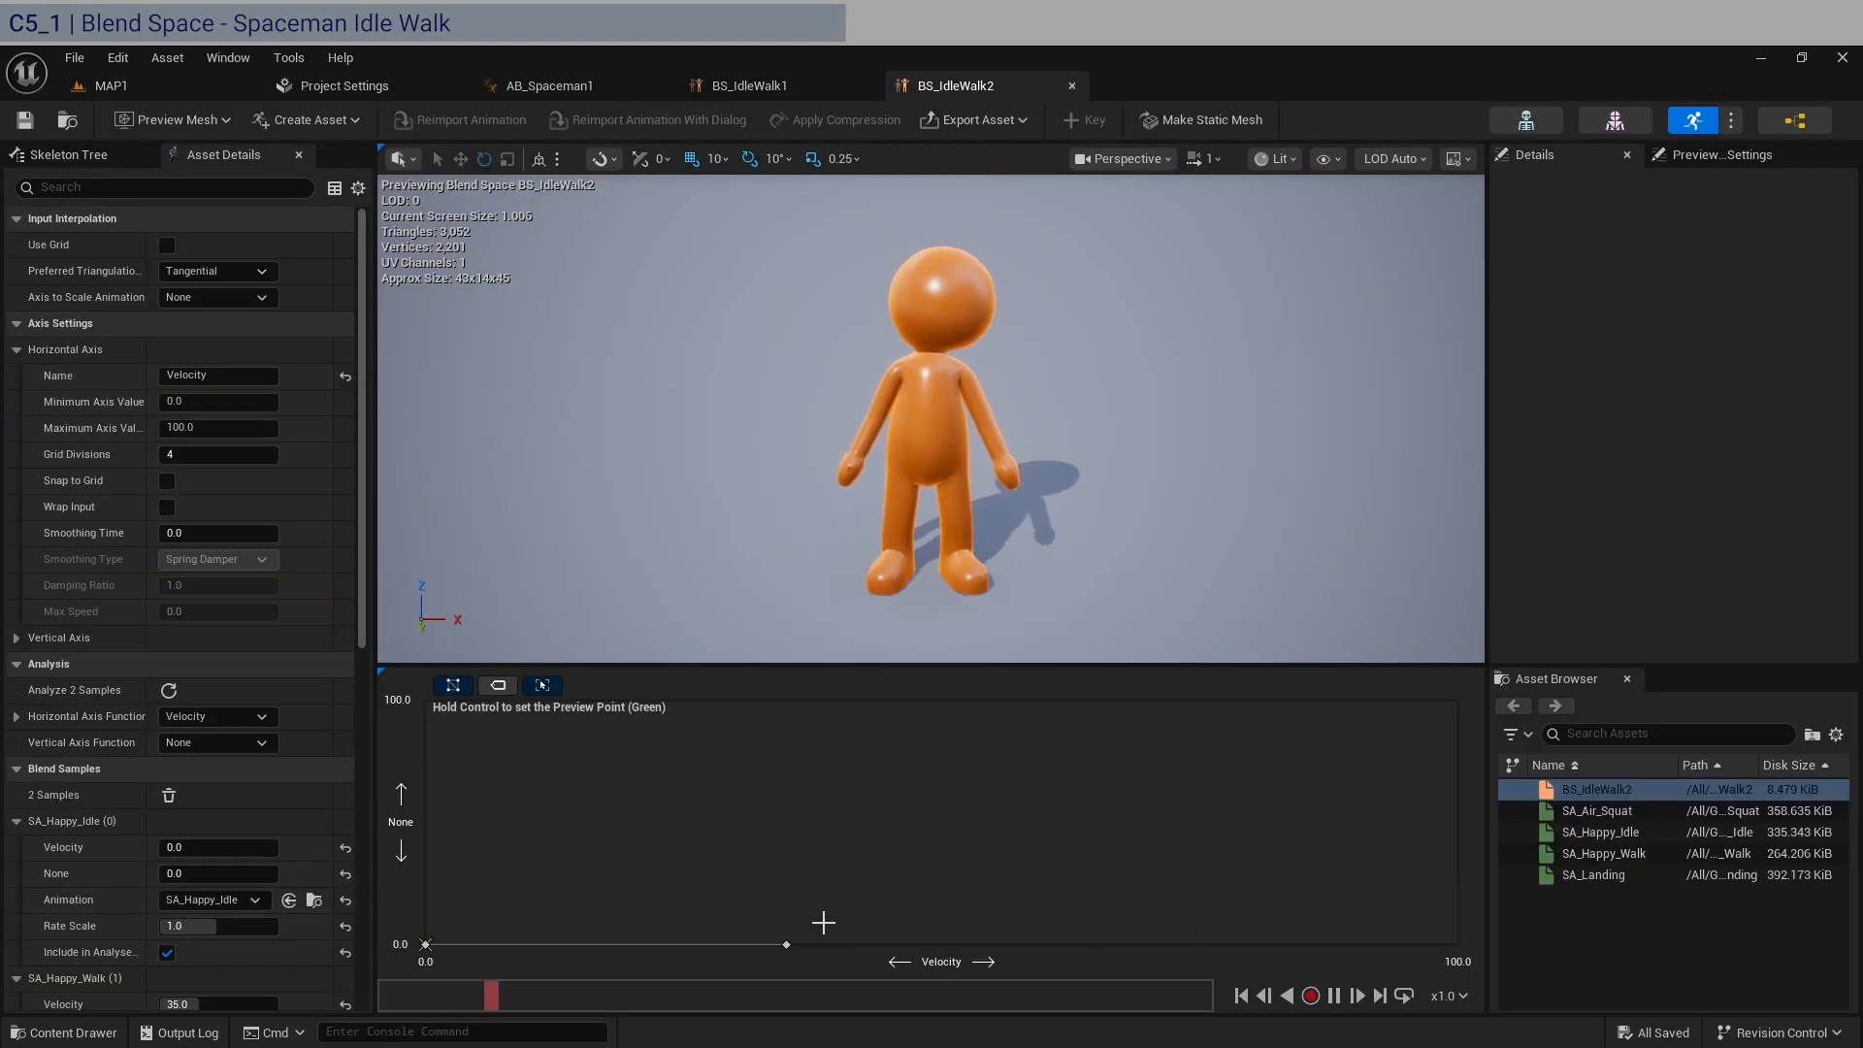
{"action": "mouse_move", "coordinate": [793, 944]}
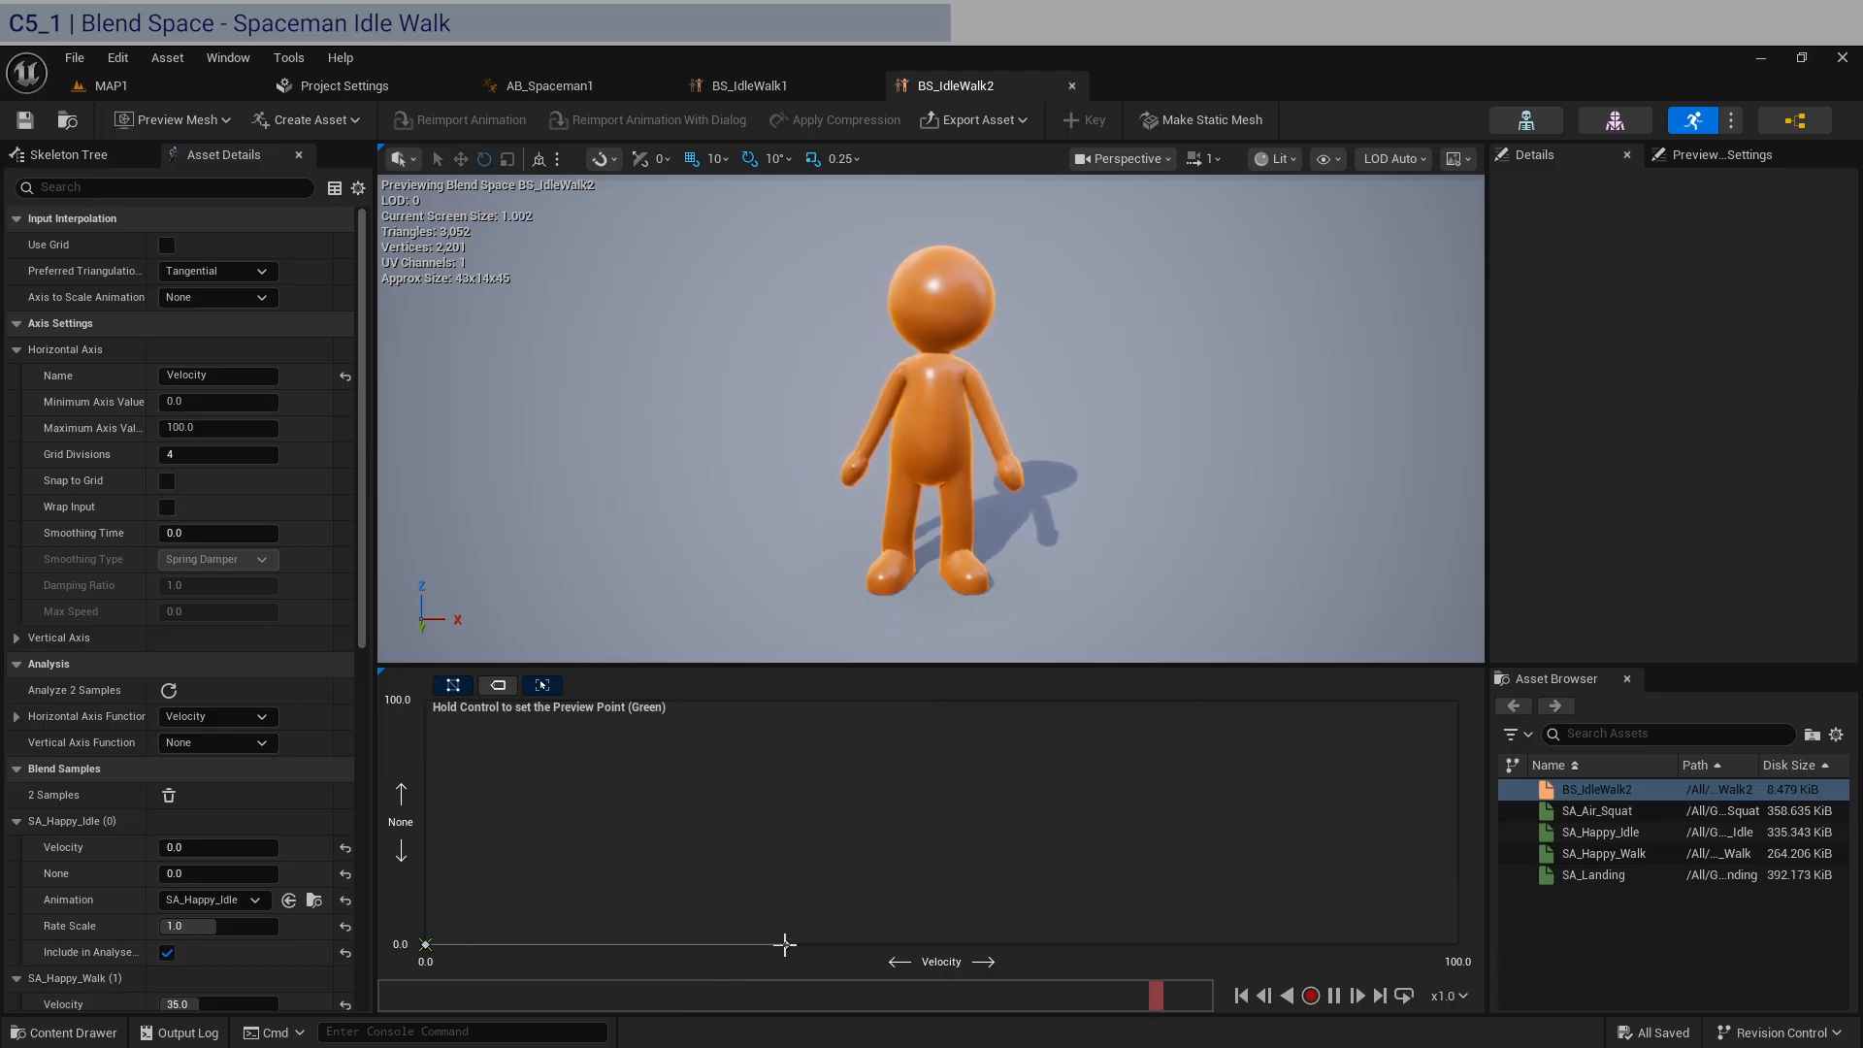
{"action": "left_click", "coordinate": [1072, 85]}
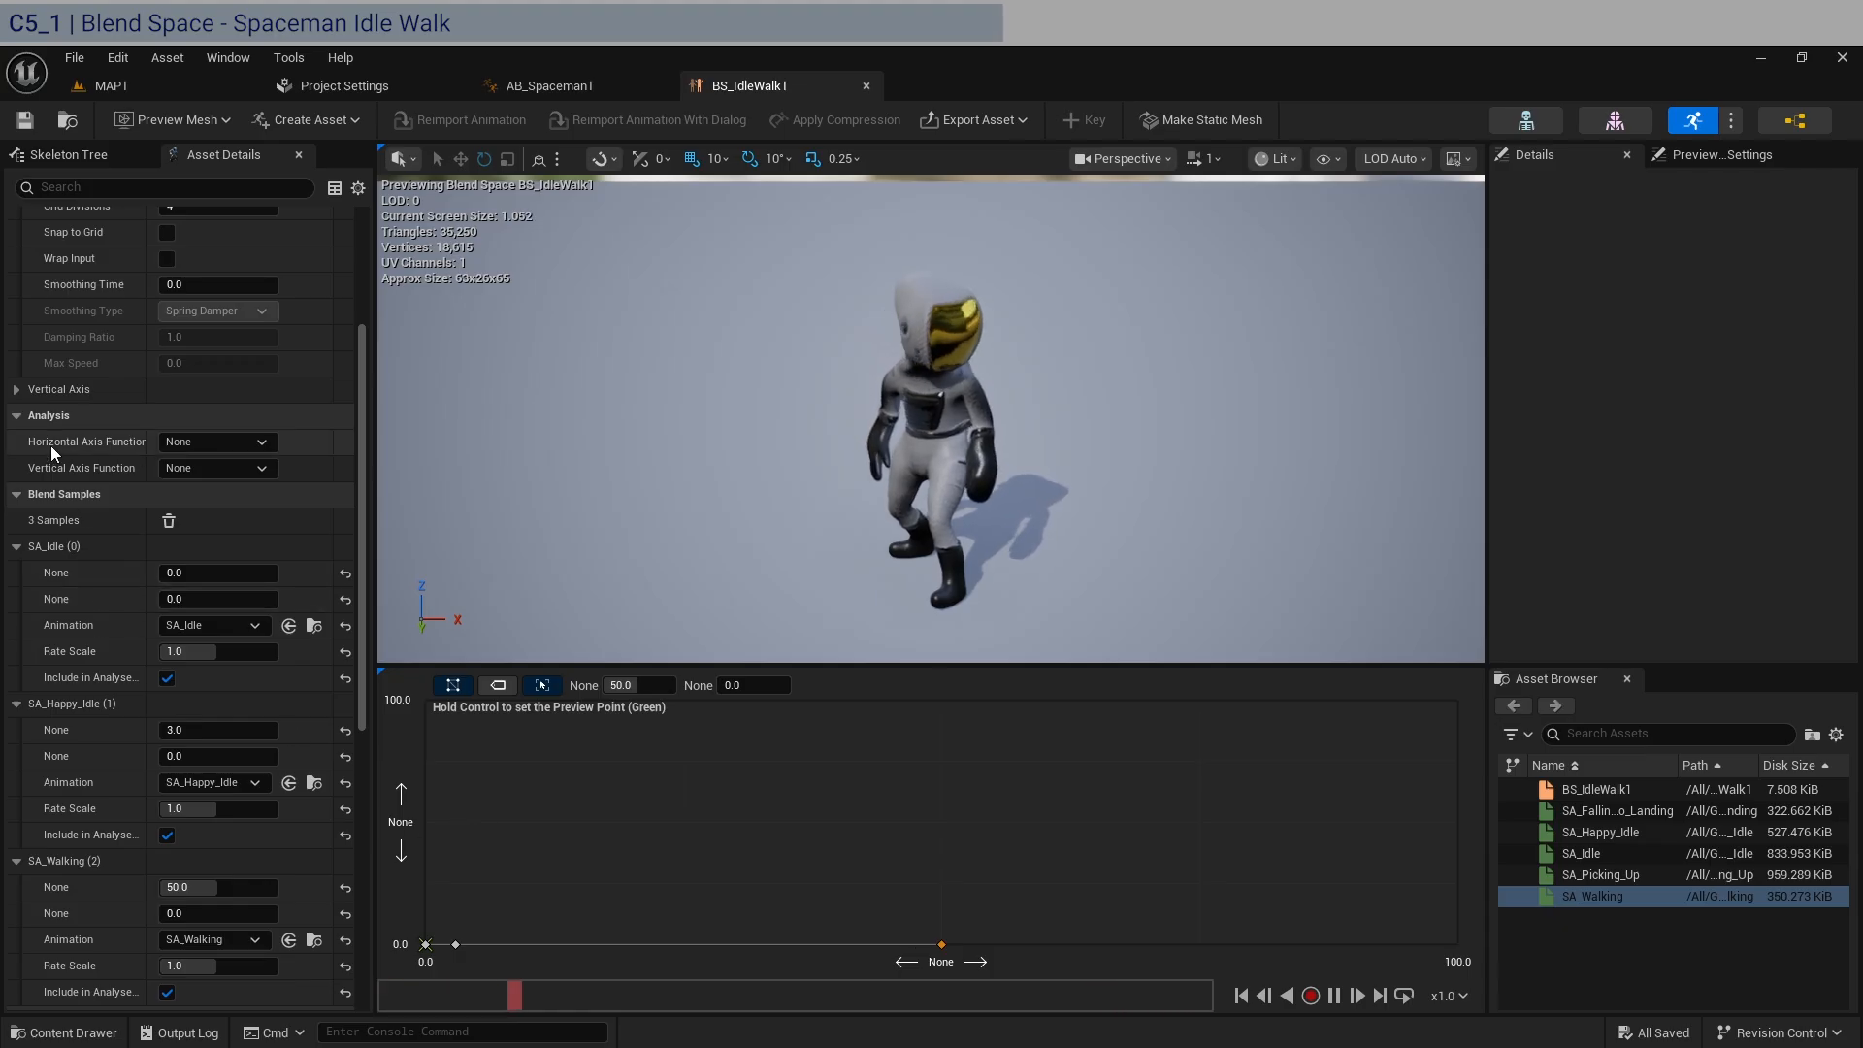
Set BS_IdleWalk1's horizontal axis analysis function to Velocity and name the horizontal axis Velocity.
{"action": "left_click", "coordinate": [237, 441]}
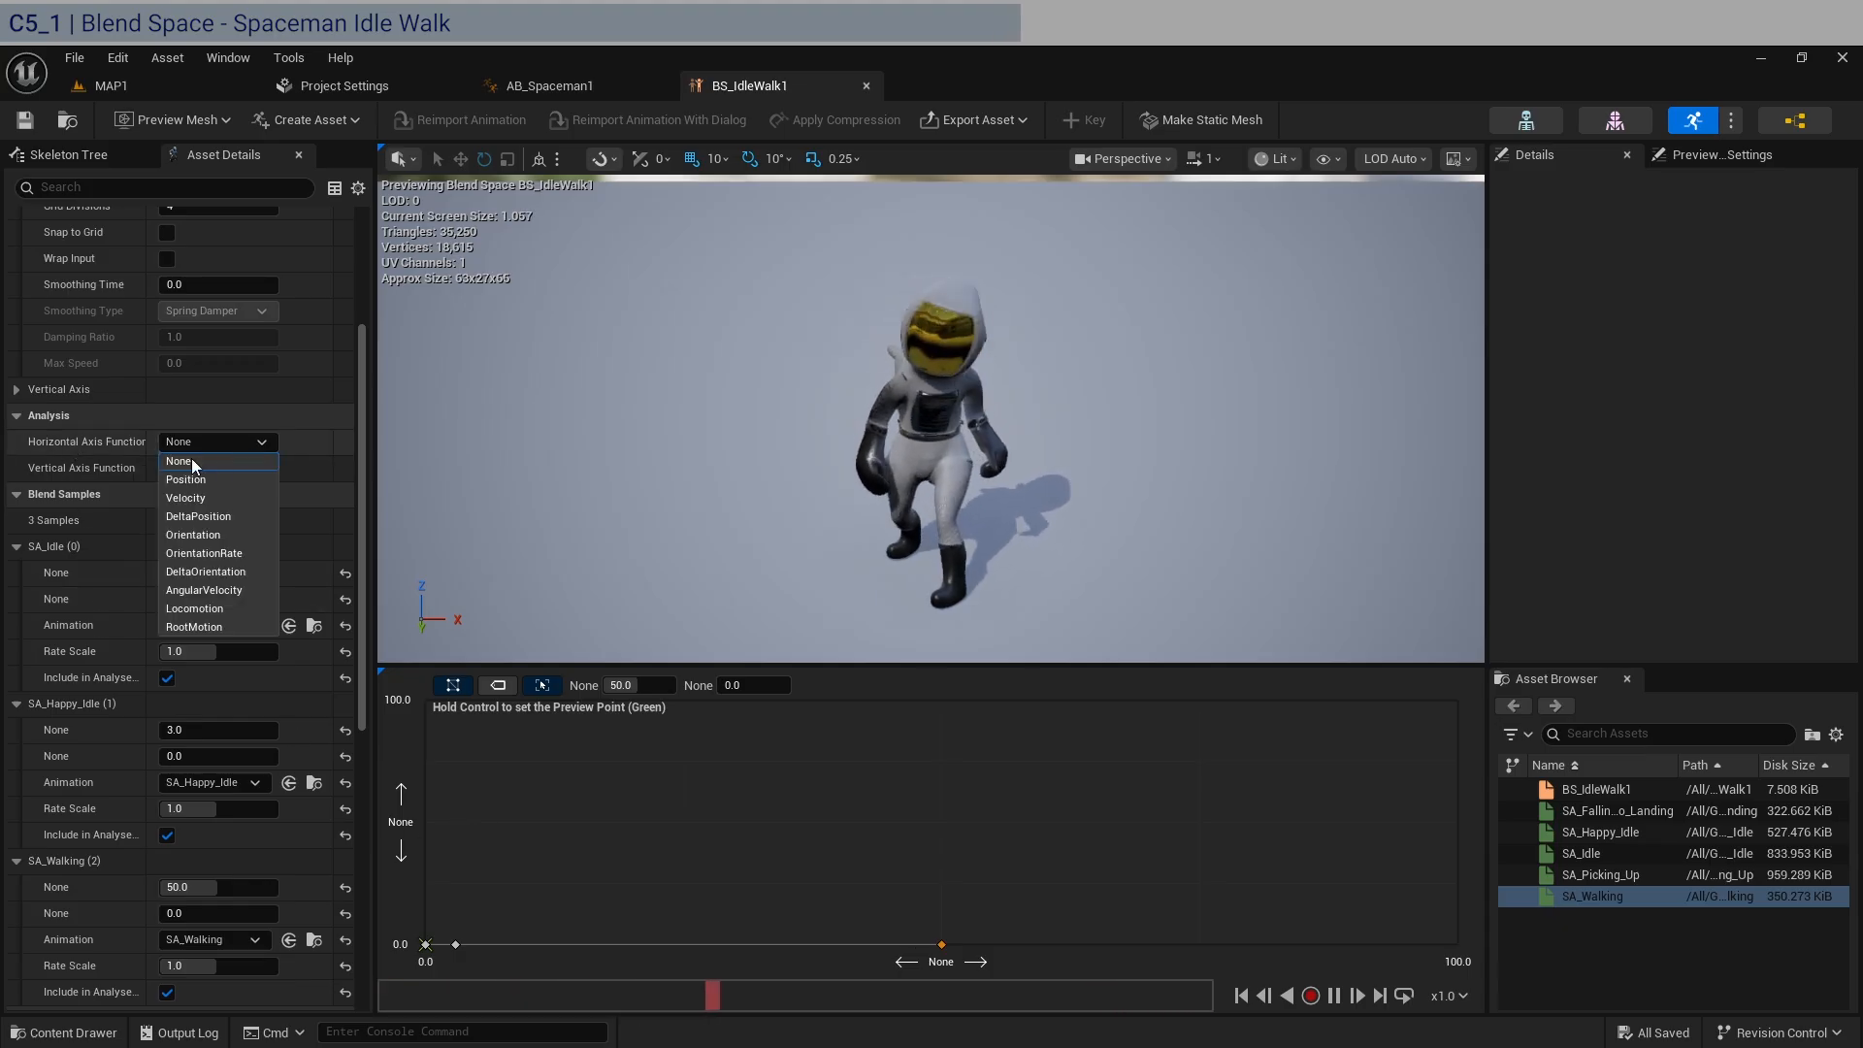
{"action": "left_click", "coordinate": [230, 497]}
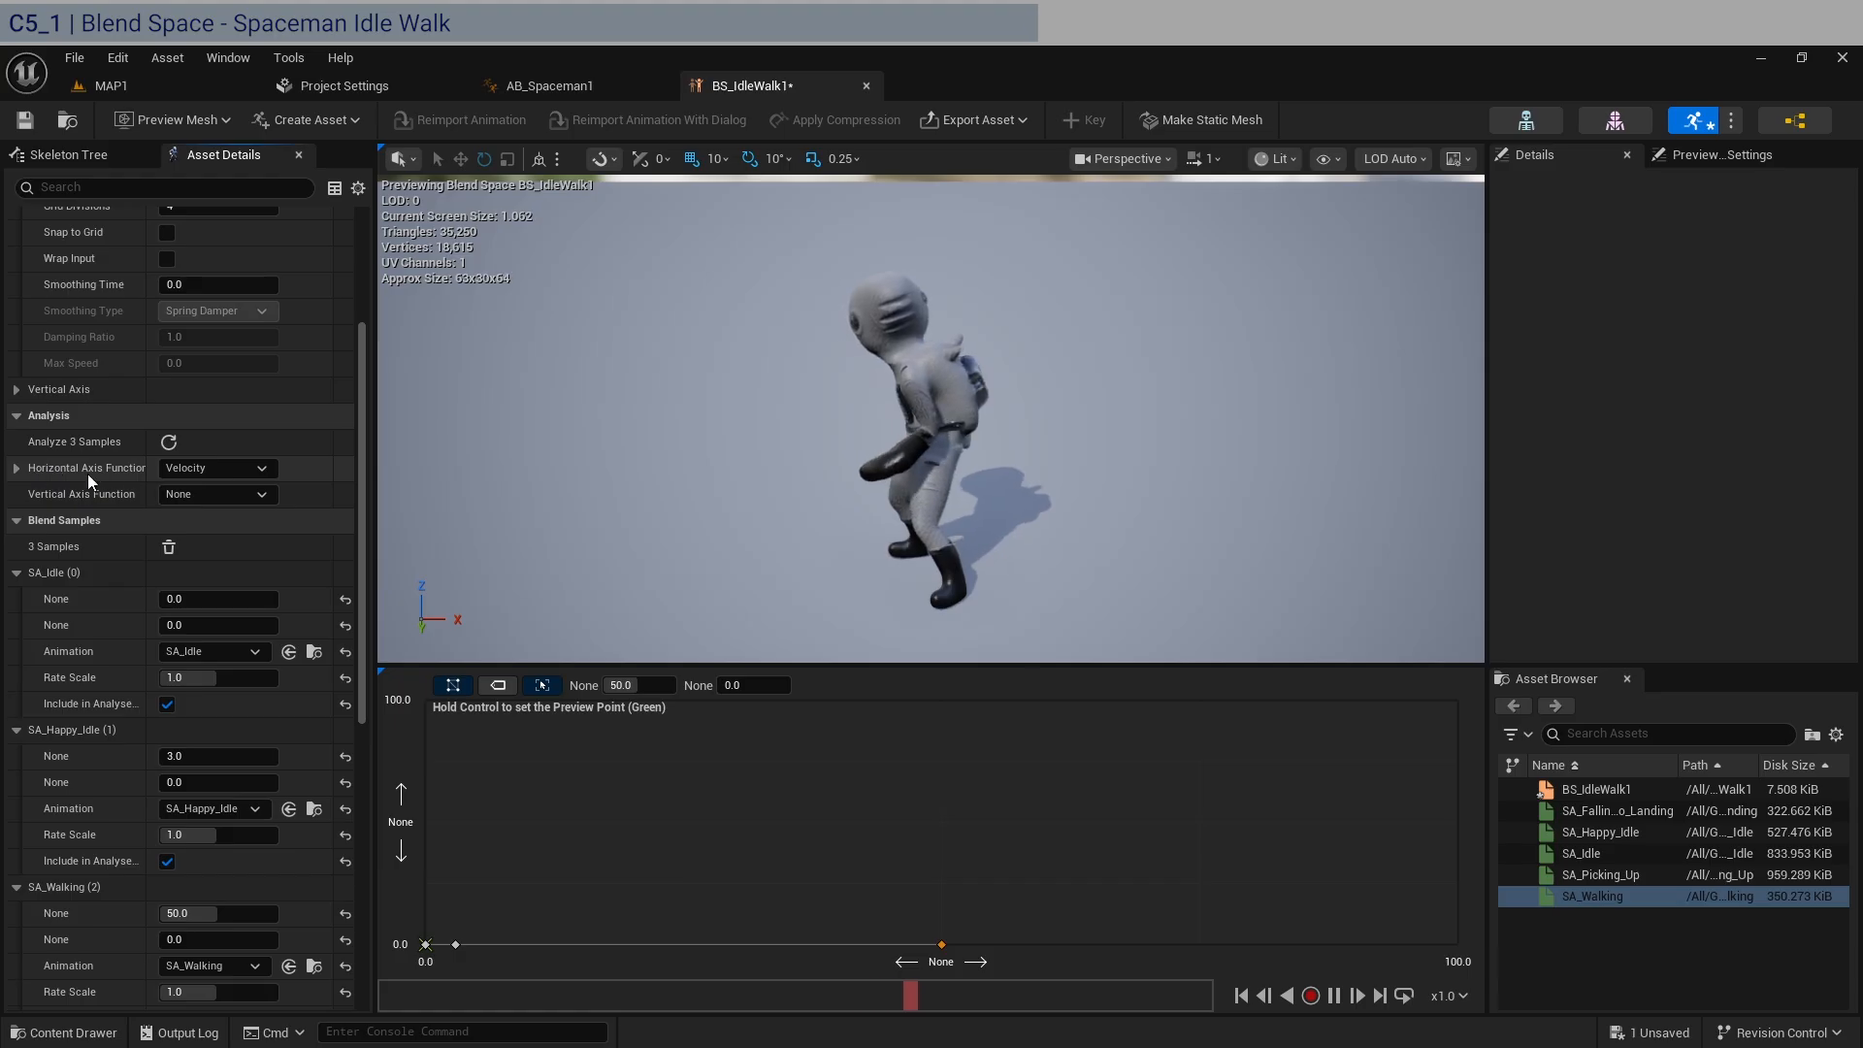
{"action": "scroll", "coordinate": [101, 853], "scroll_direction": "down", "scroll_amount": 1}
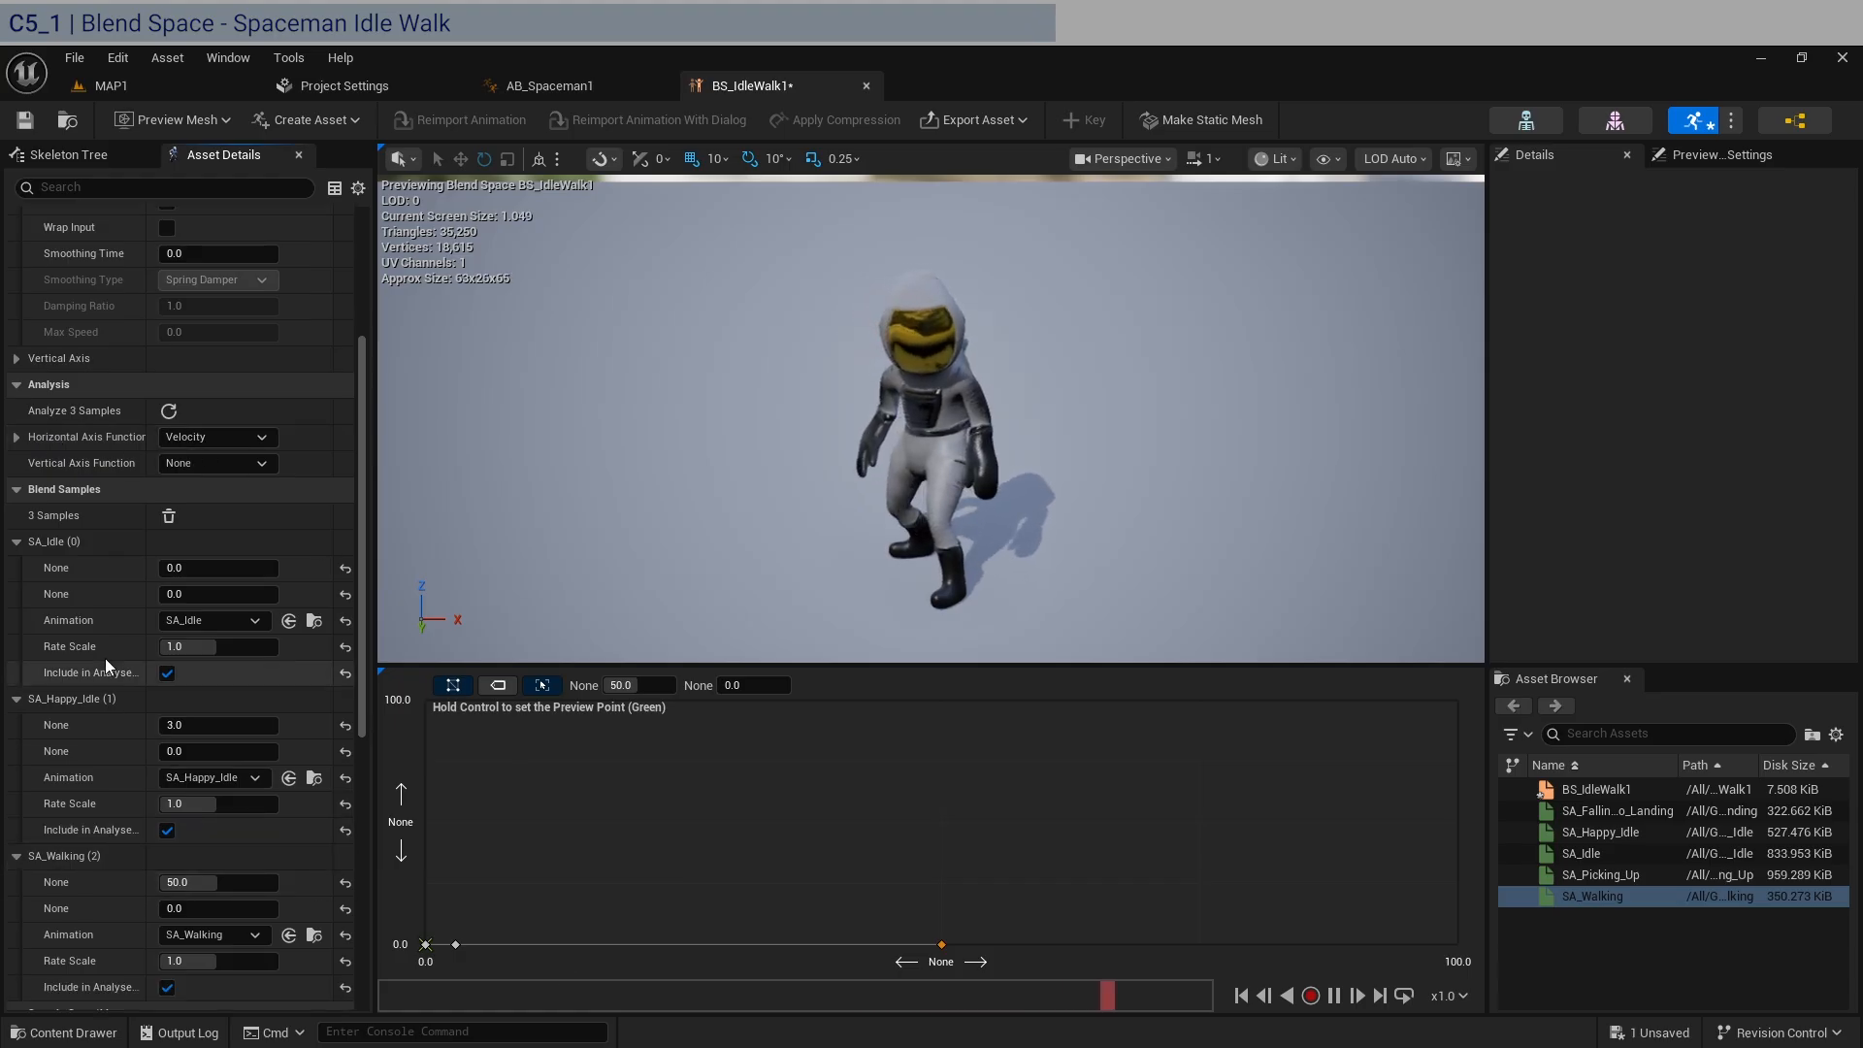
{"action": "scroll", "coordinate": [105, 658], "scroll_direction": "up", "scroll_amount": 9}
{"action": "left_click", "coordinate": [226, 376]}
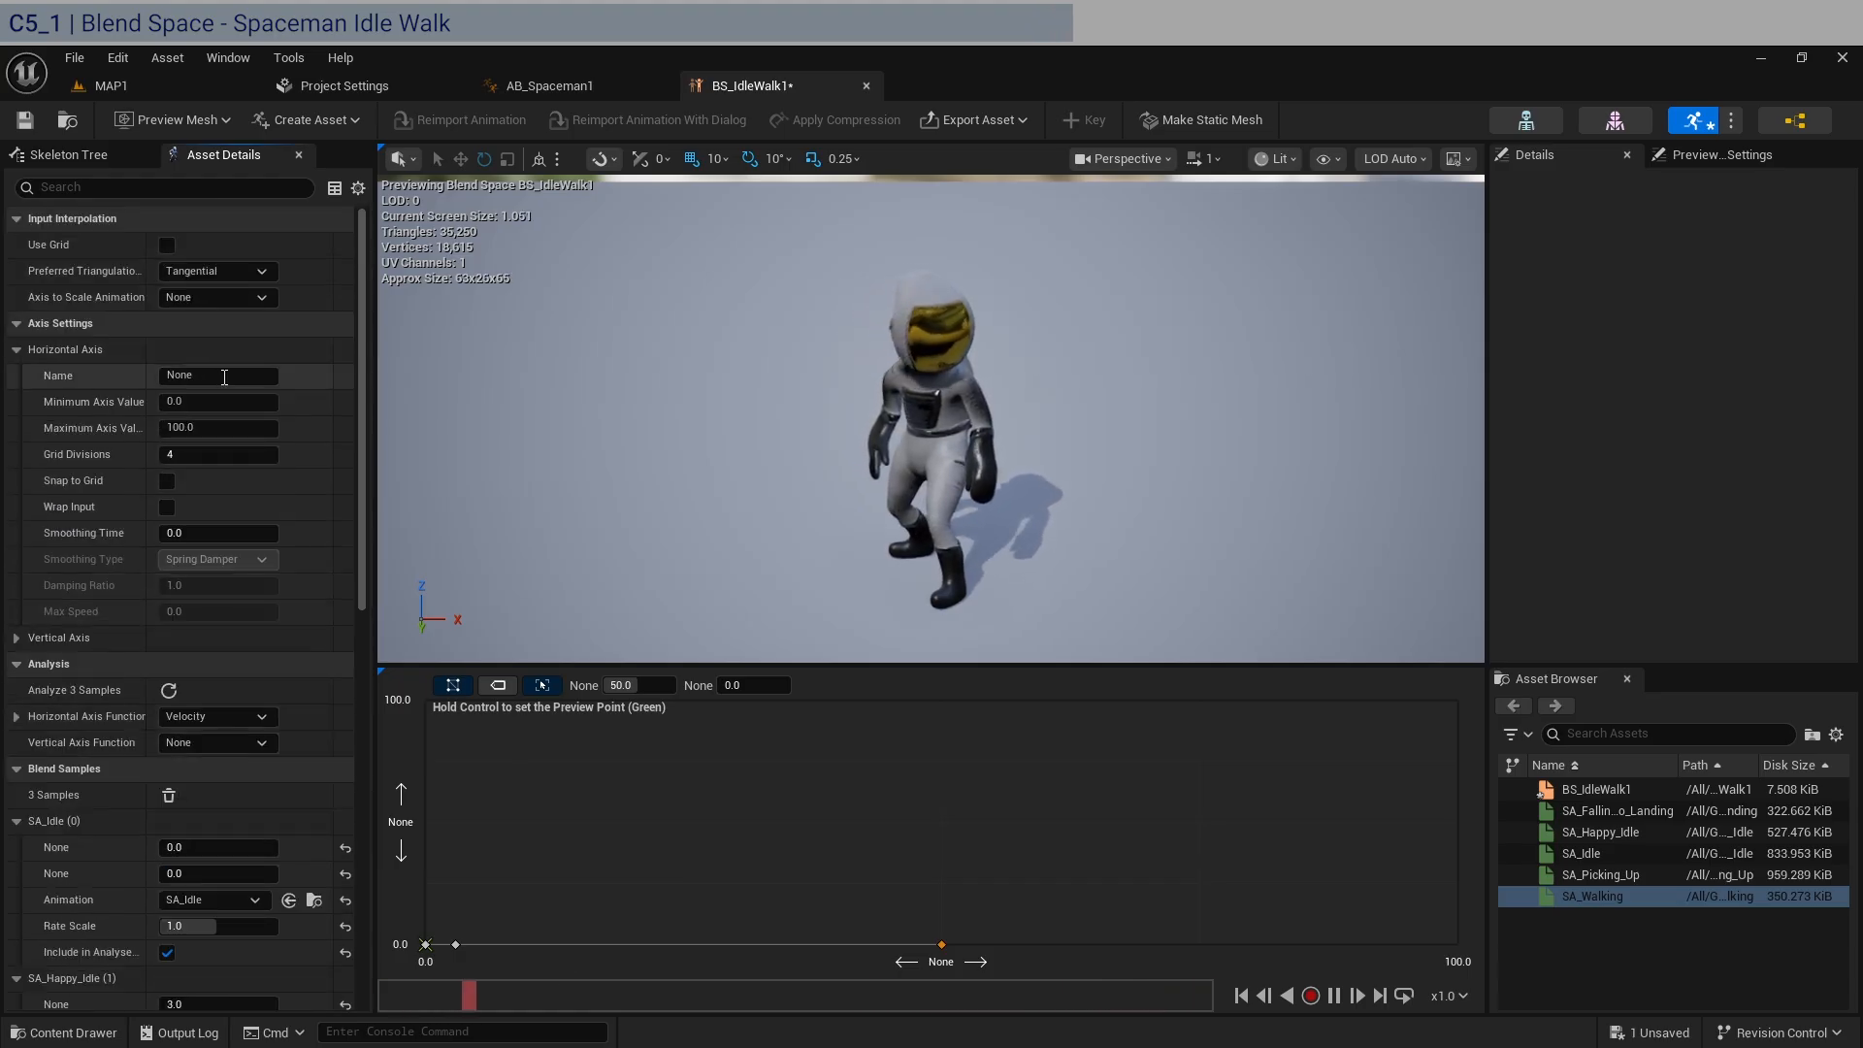
{"action": "type", "text": "Velocity"}
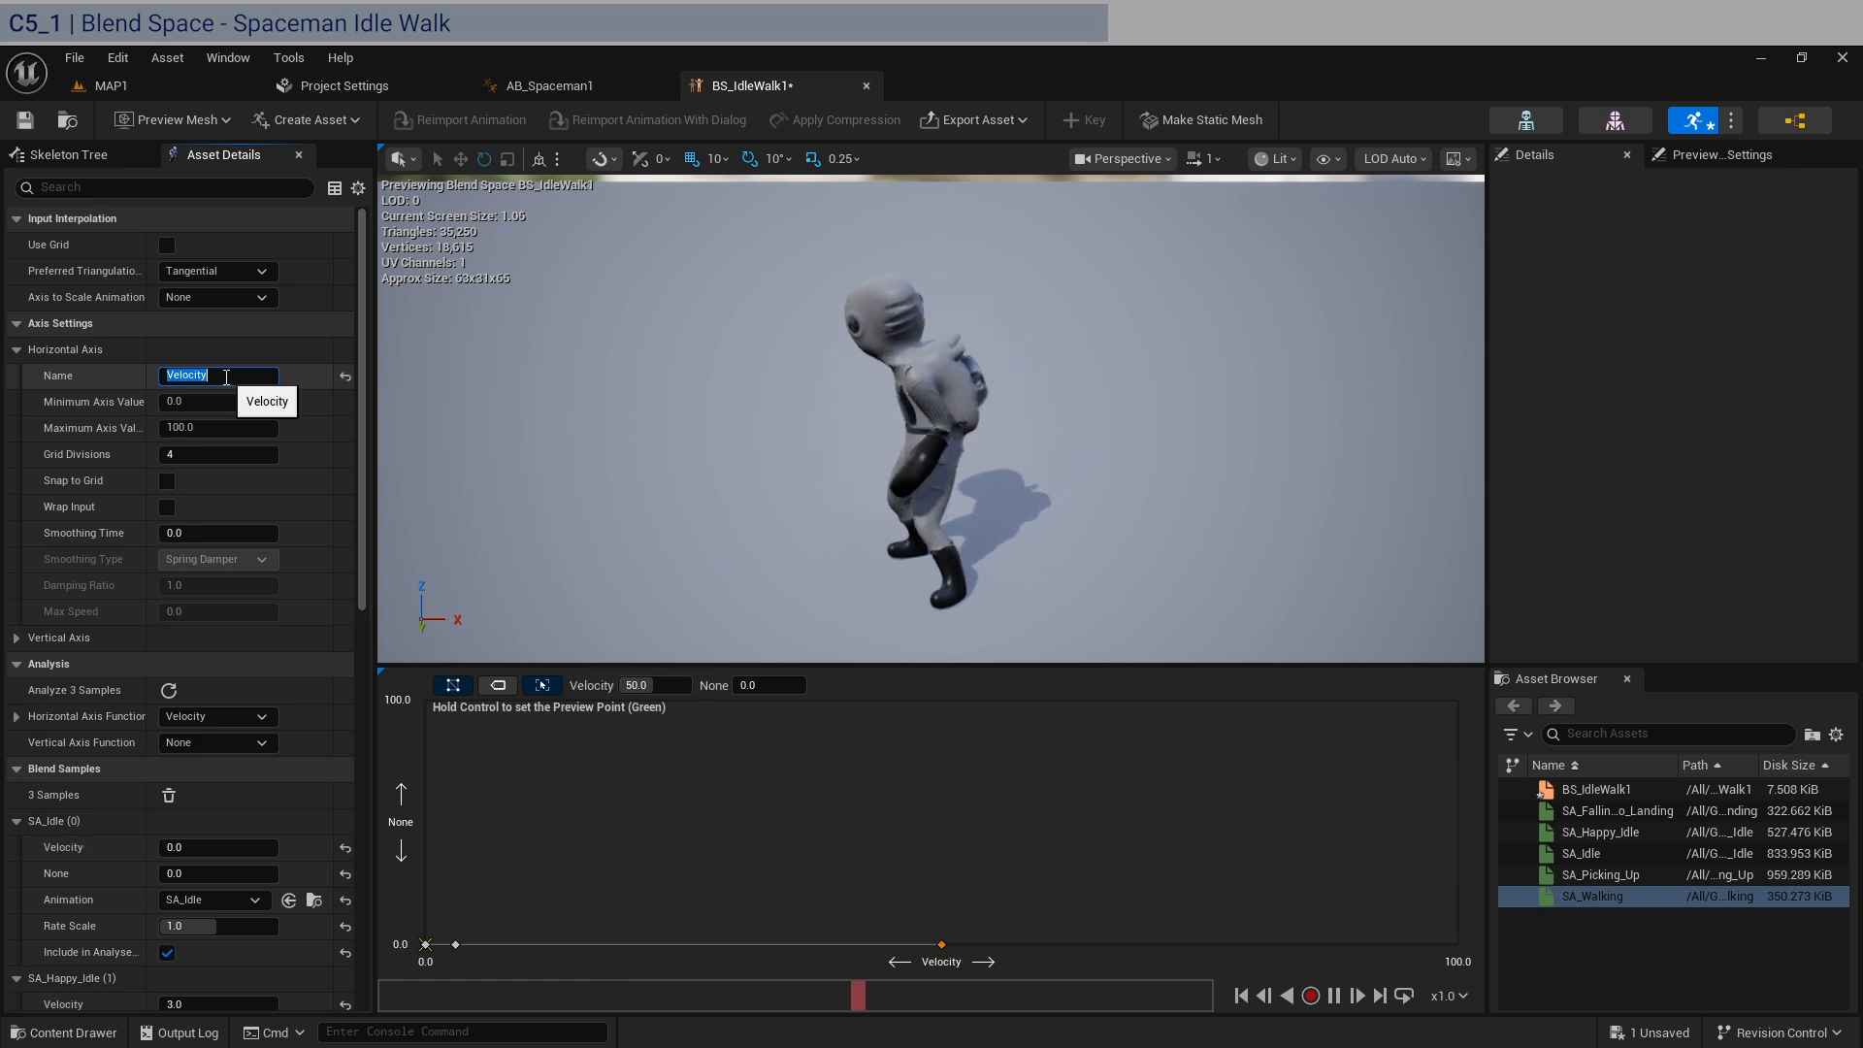
{"action": "key", "text": "Return"}
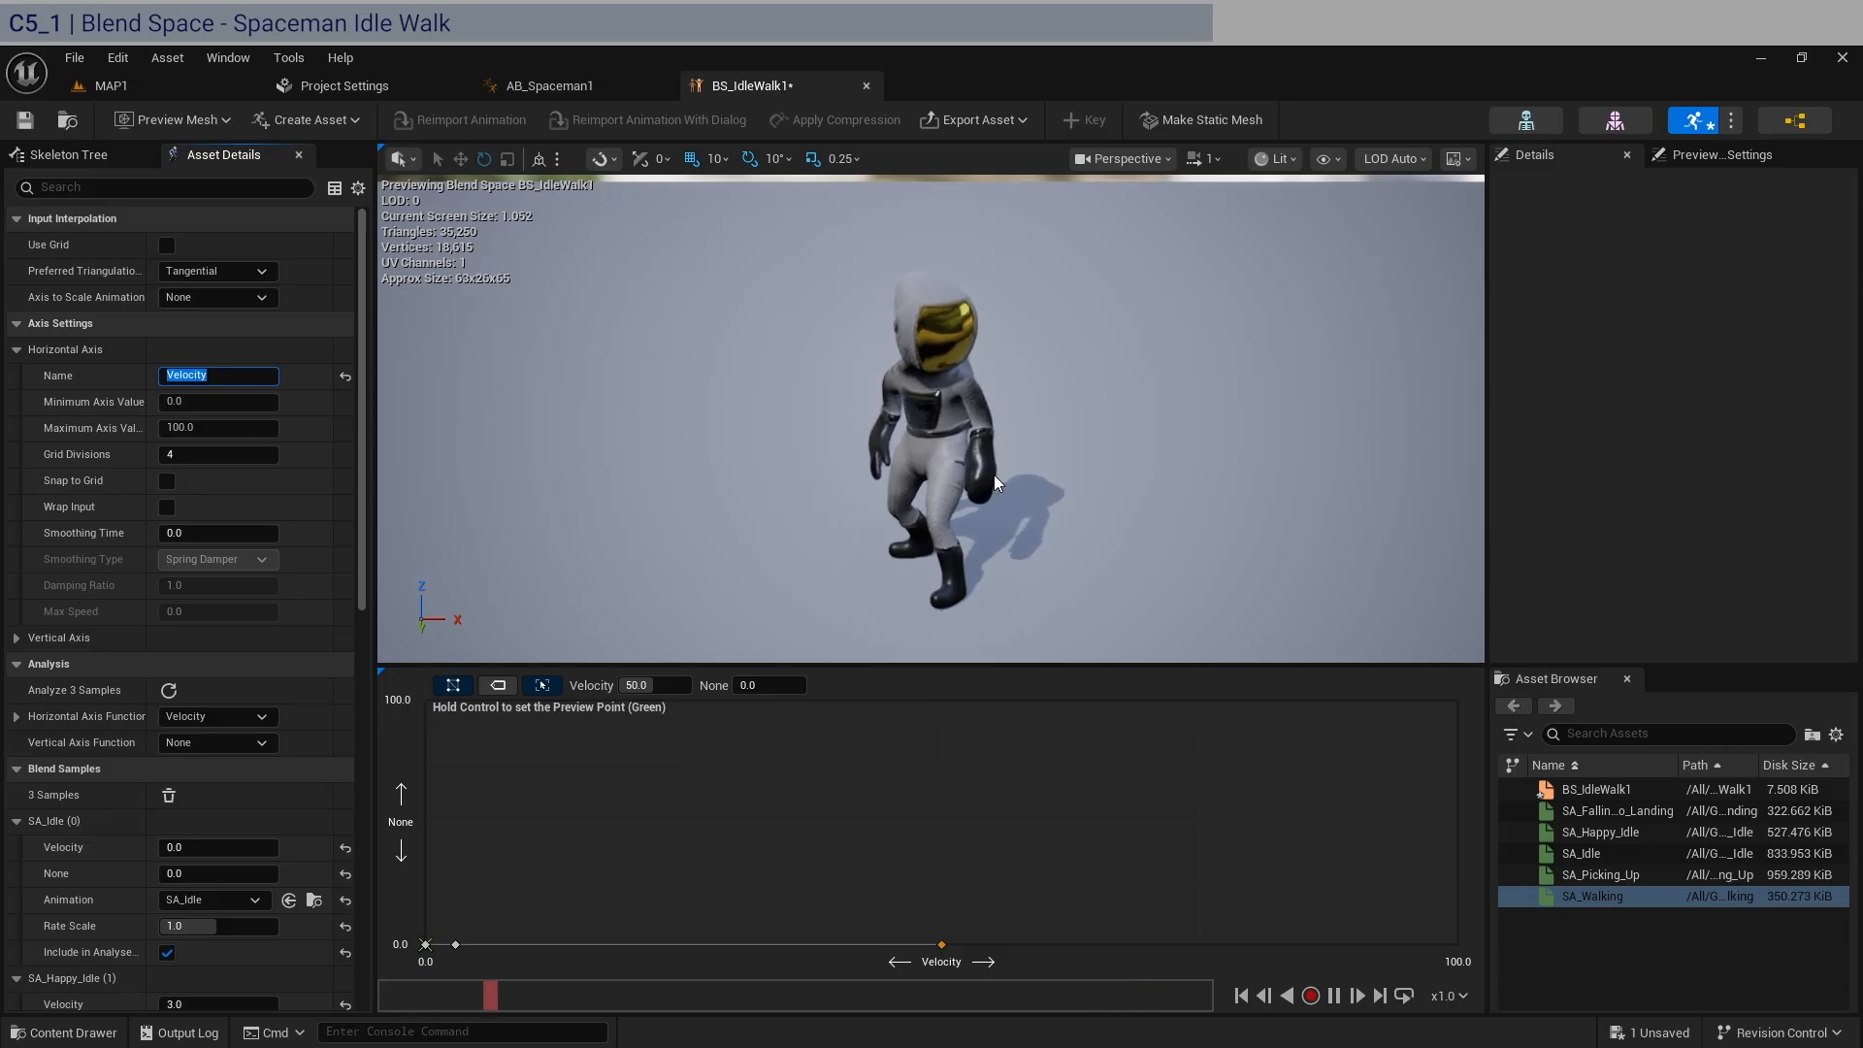
Open AB_Stickman1 from the _Stickman folder, examine the stickman in its preview from another angle, and close it.
{"action": "mouse_move", "coordinate": [457, 943]}
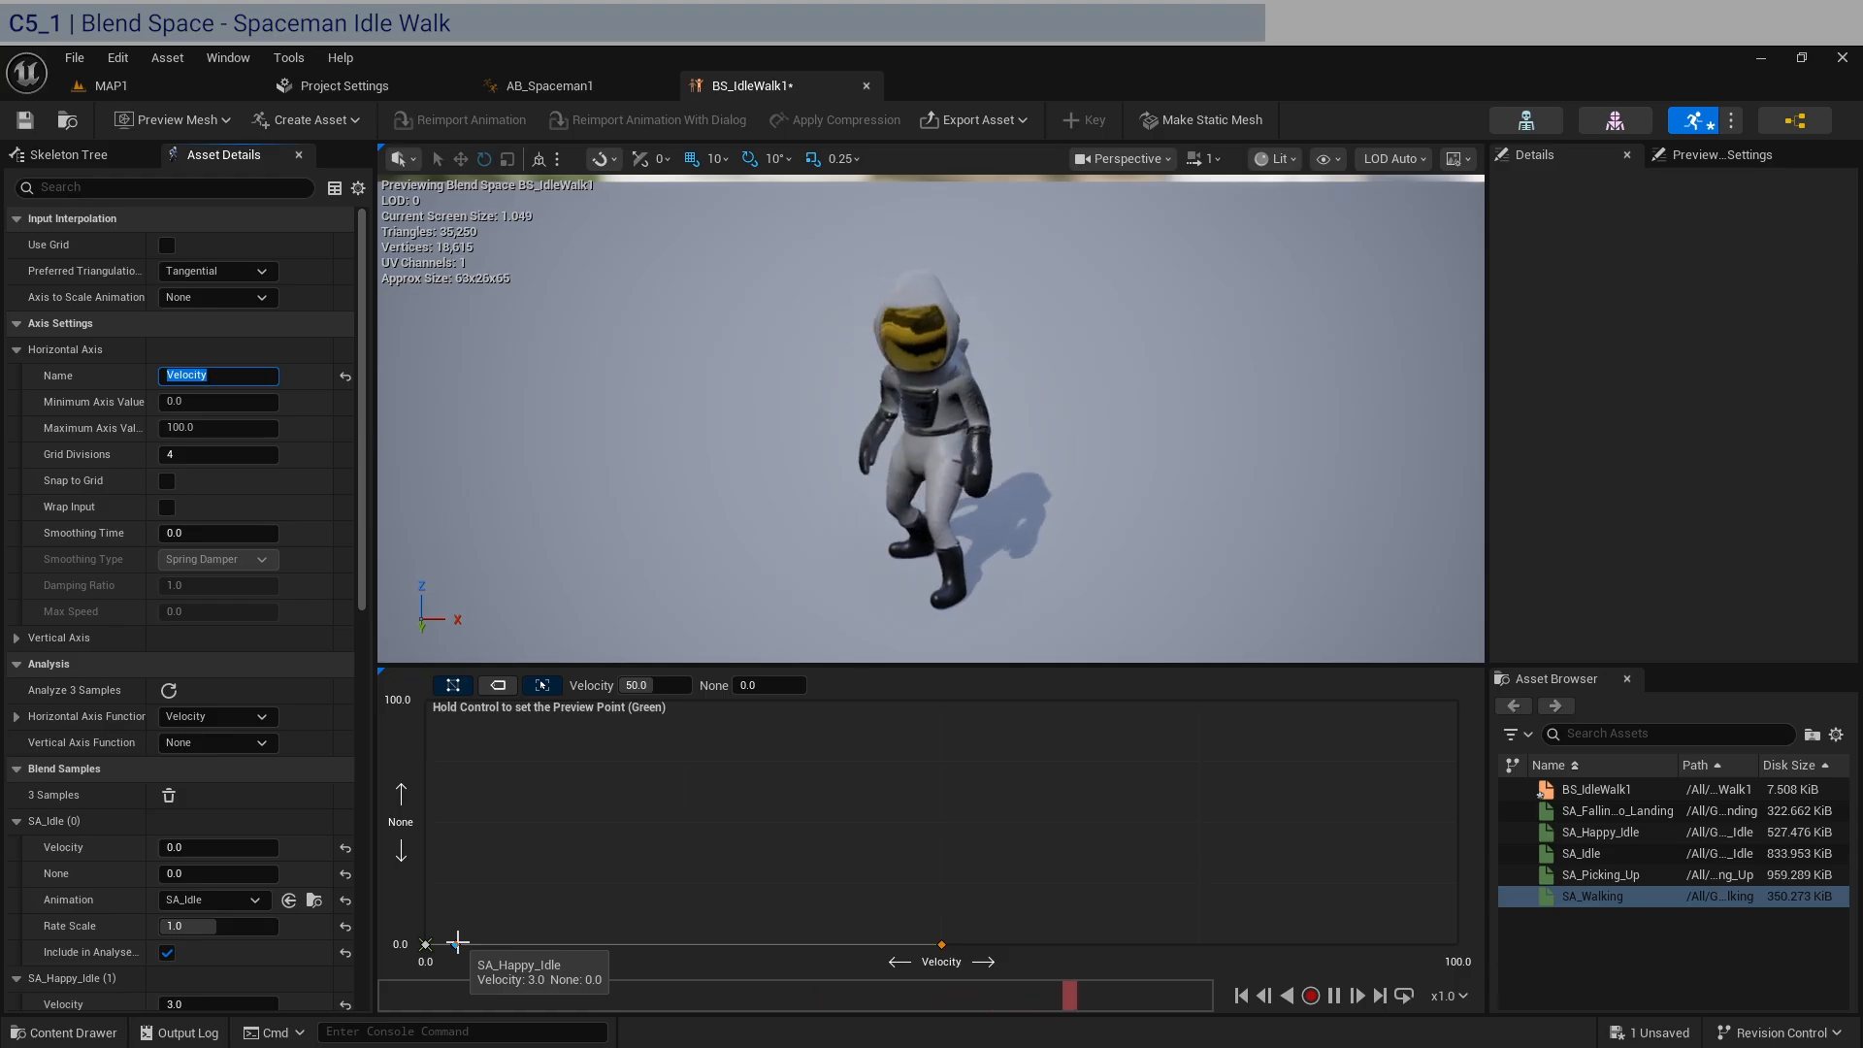
{"action": "left_click", "coordinate": [144, 82]}
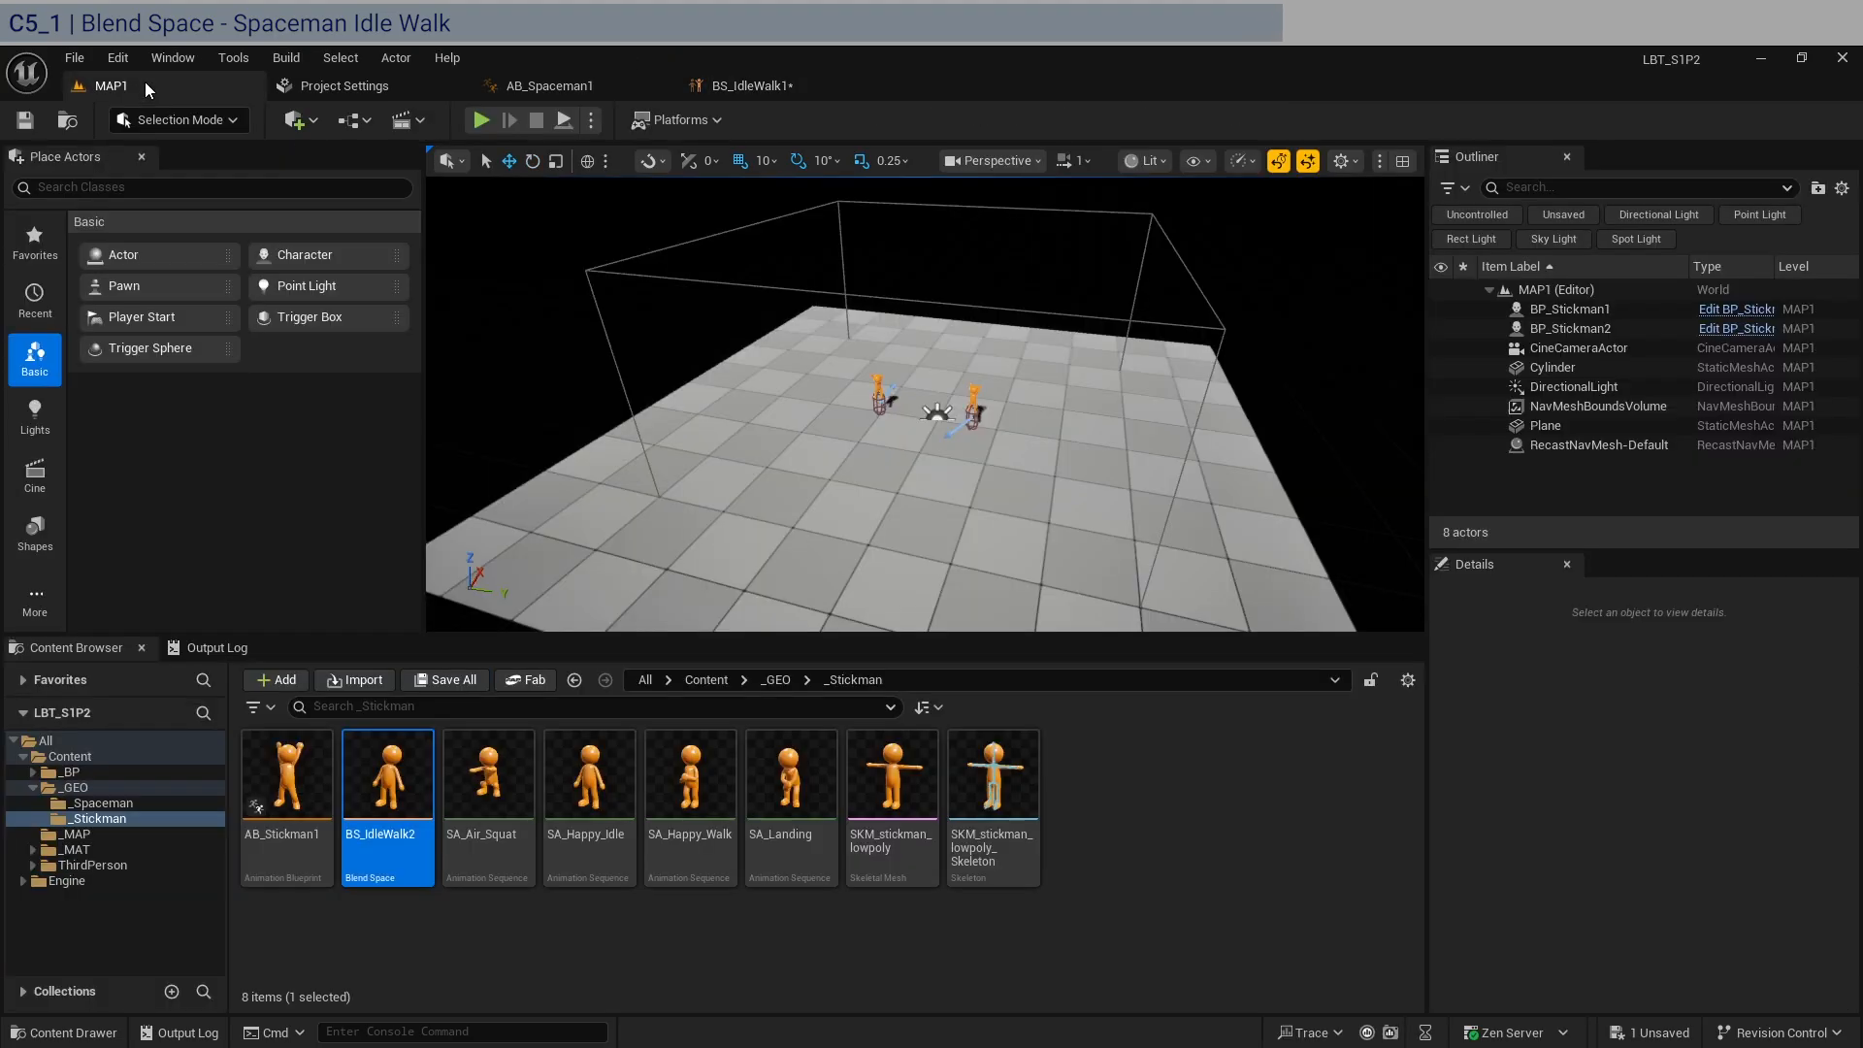
{"action": "double_click", "coordinate": [274, 842]}
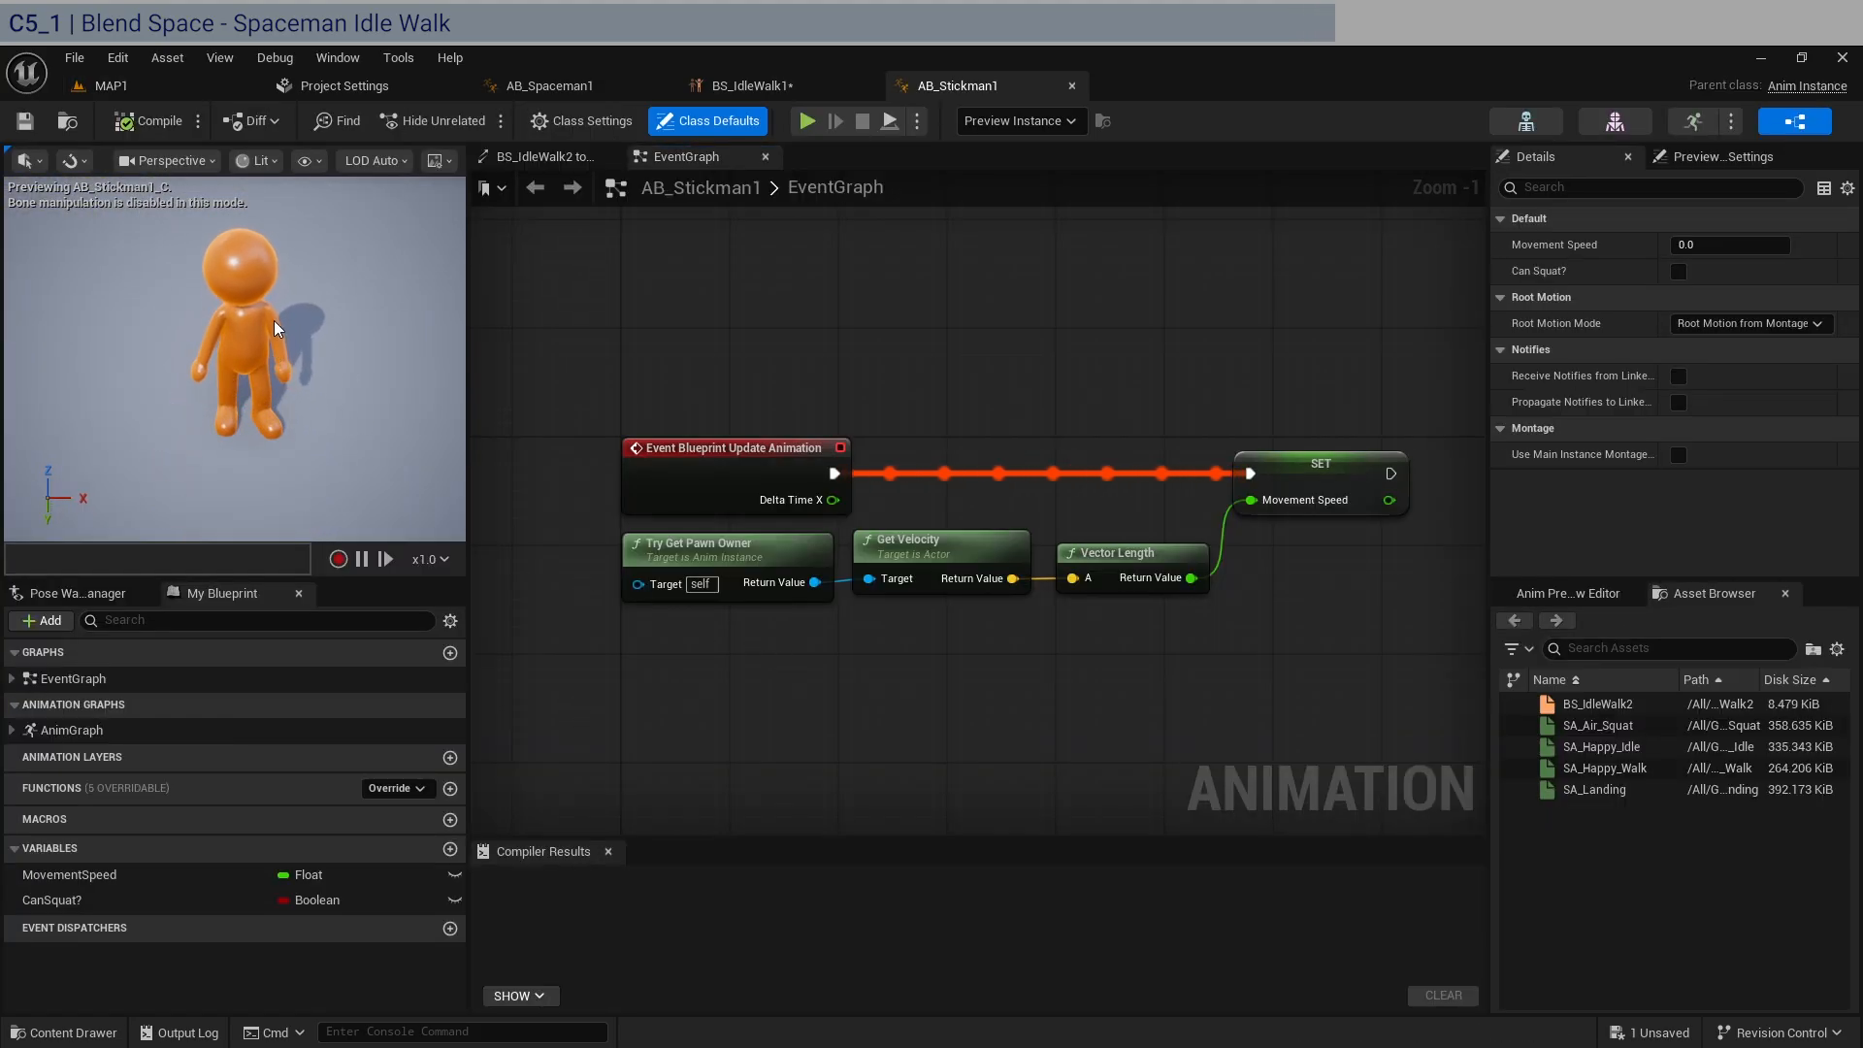
{"action": "right_click_drag", "start_coordinate": [274, 320], "coordinate": [390, 306]}
{"action": "key", "text": "a"}
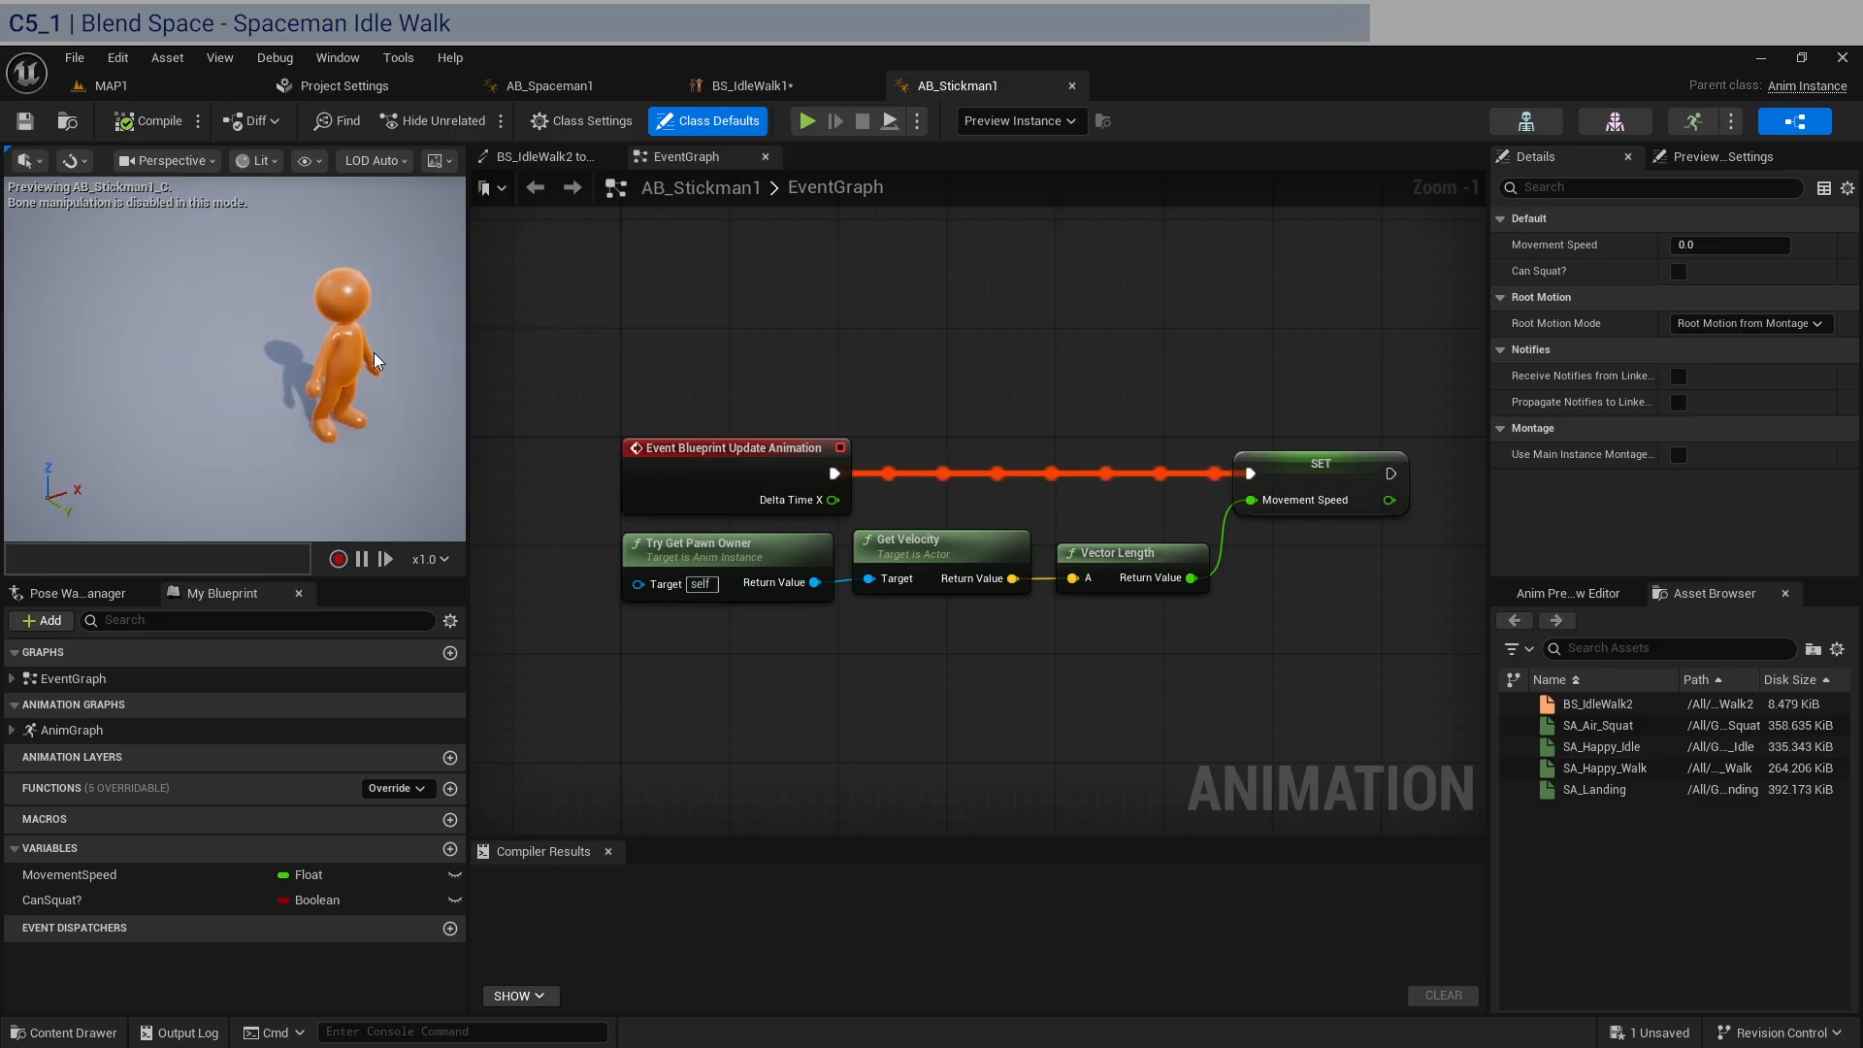
{"action": "left_click", "coordinate": [1071, 86]}
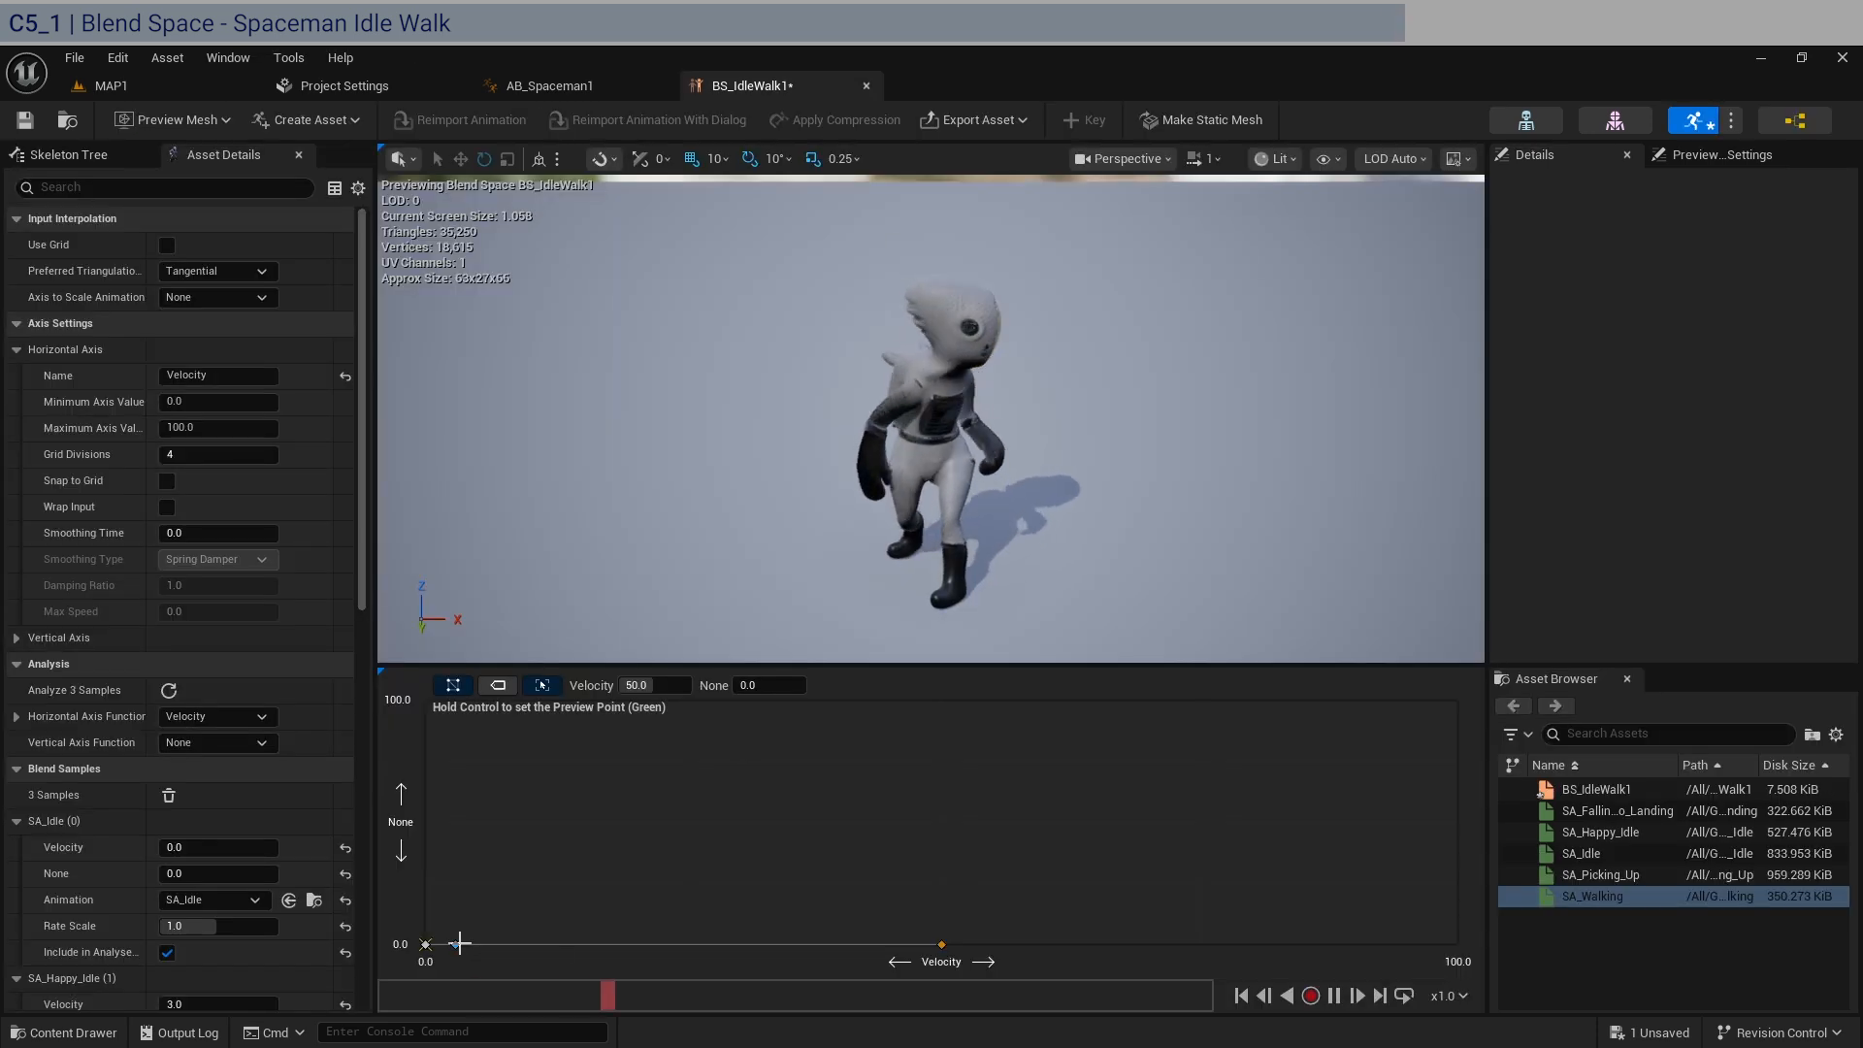
Save the BS_IdleWalk1 blend space and close it to return to the AB_Spaceman1 state machine.
{"action": "left_click", "coordinate": [24, 119]}
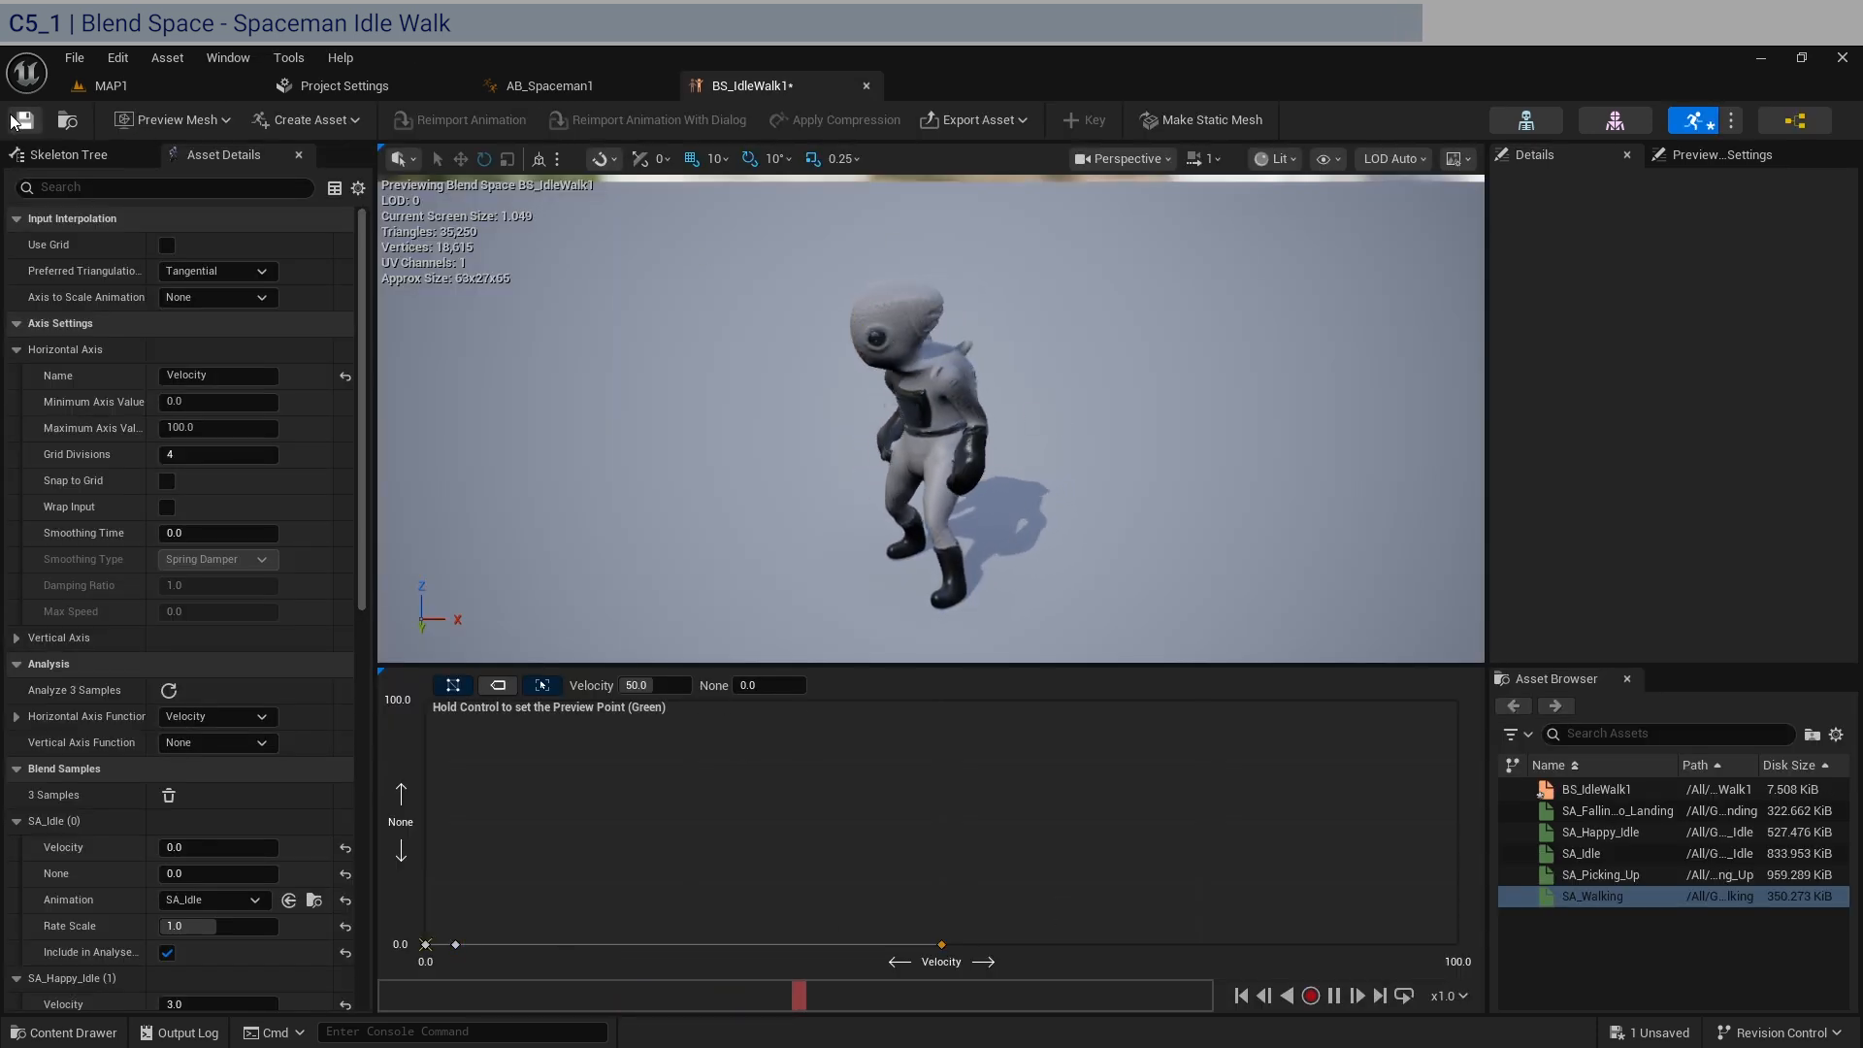
{"action": "left_click", "coordinate": [866, 86]}
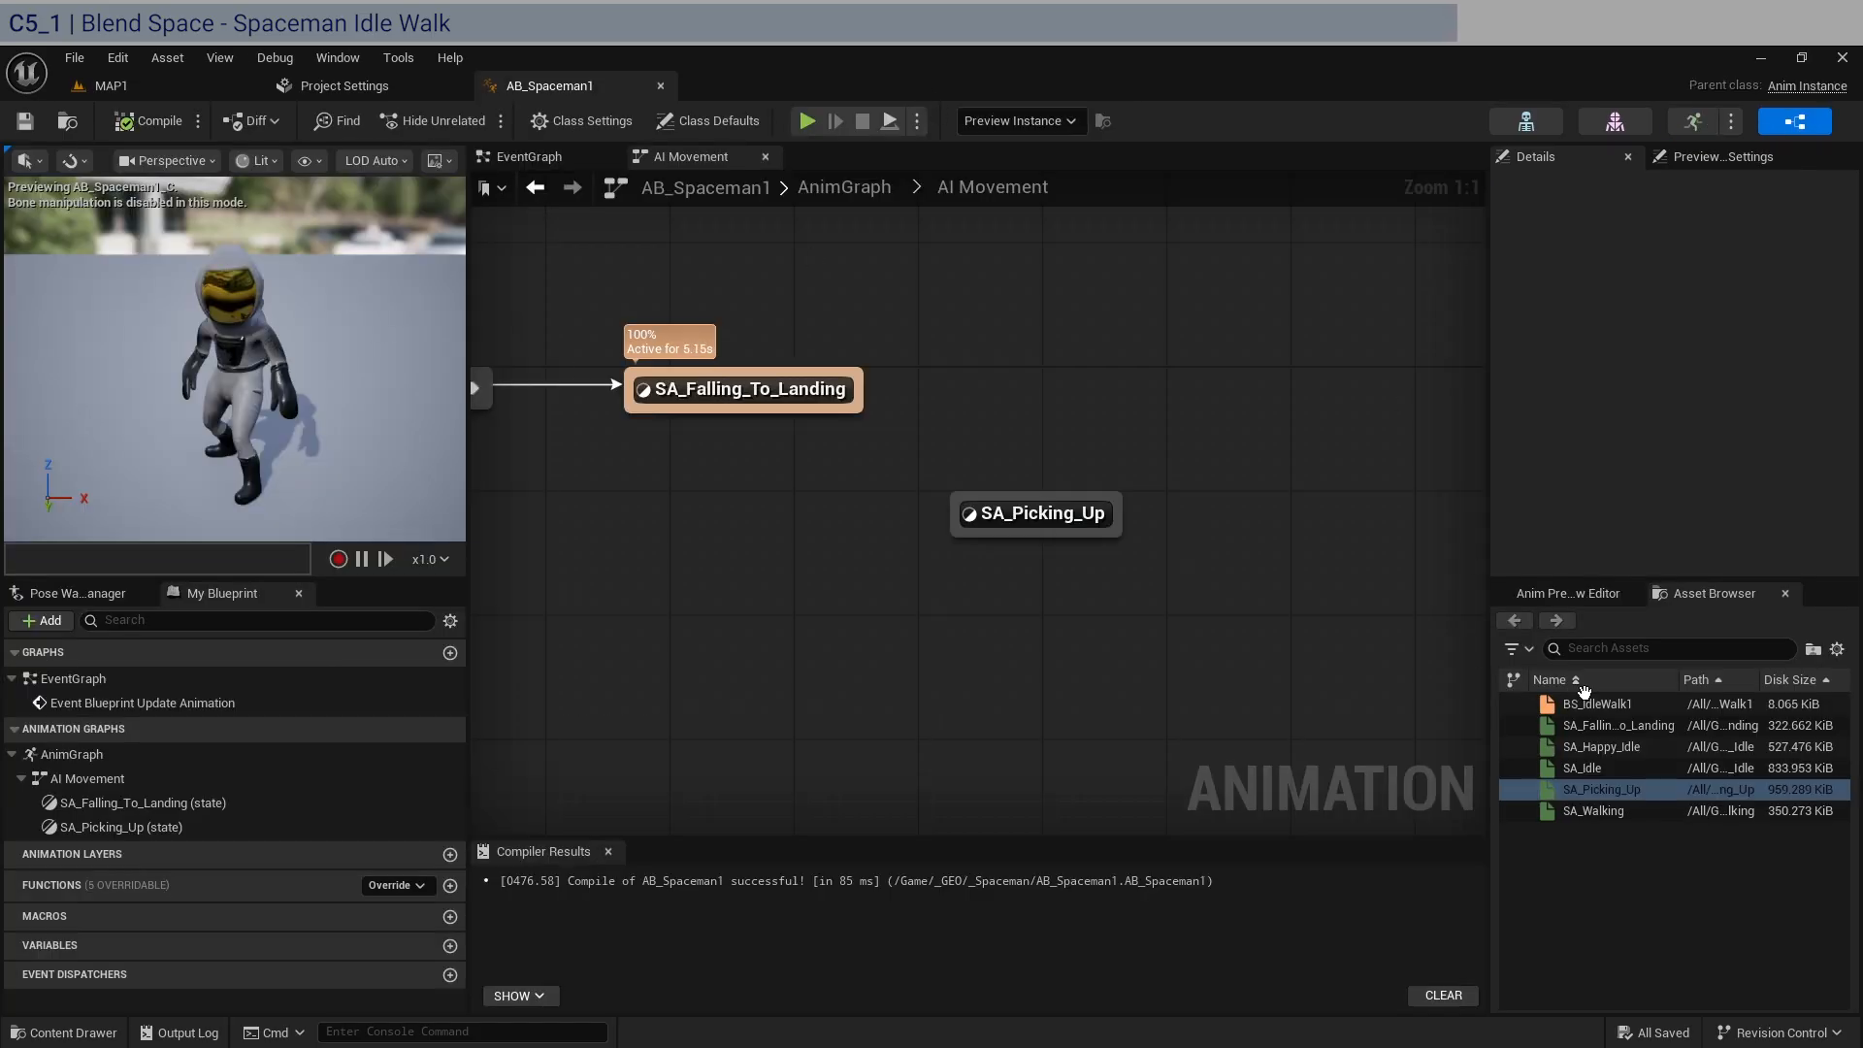
Add BS_IdleWalk1 as a state above SA_Picking_Up, create a transition to it from SA_Falling_To_Landing, and select that transition.
{"action": "left_click_drag", "start_coordinate": [1597, 703], "coordinate": [1063, 386]}
{"action": "left_click", "coordinate": [1162, 288]}
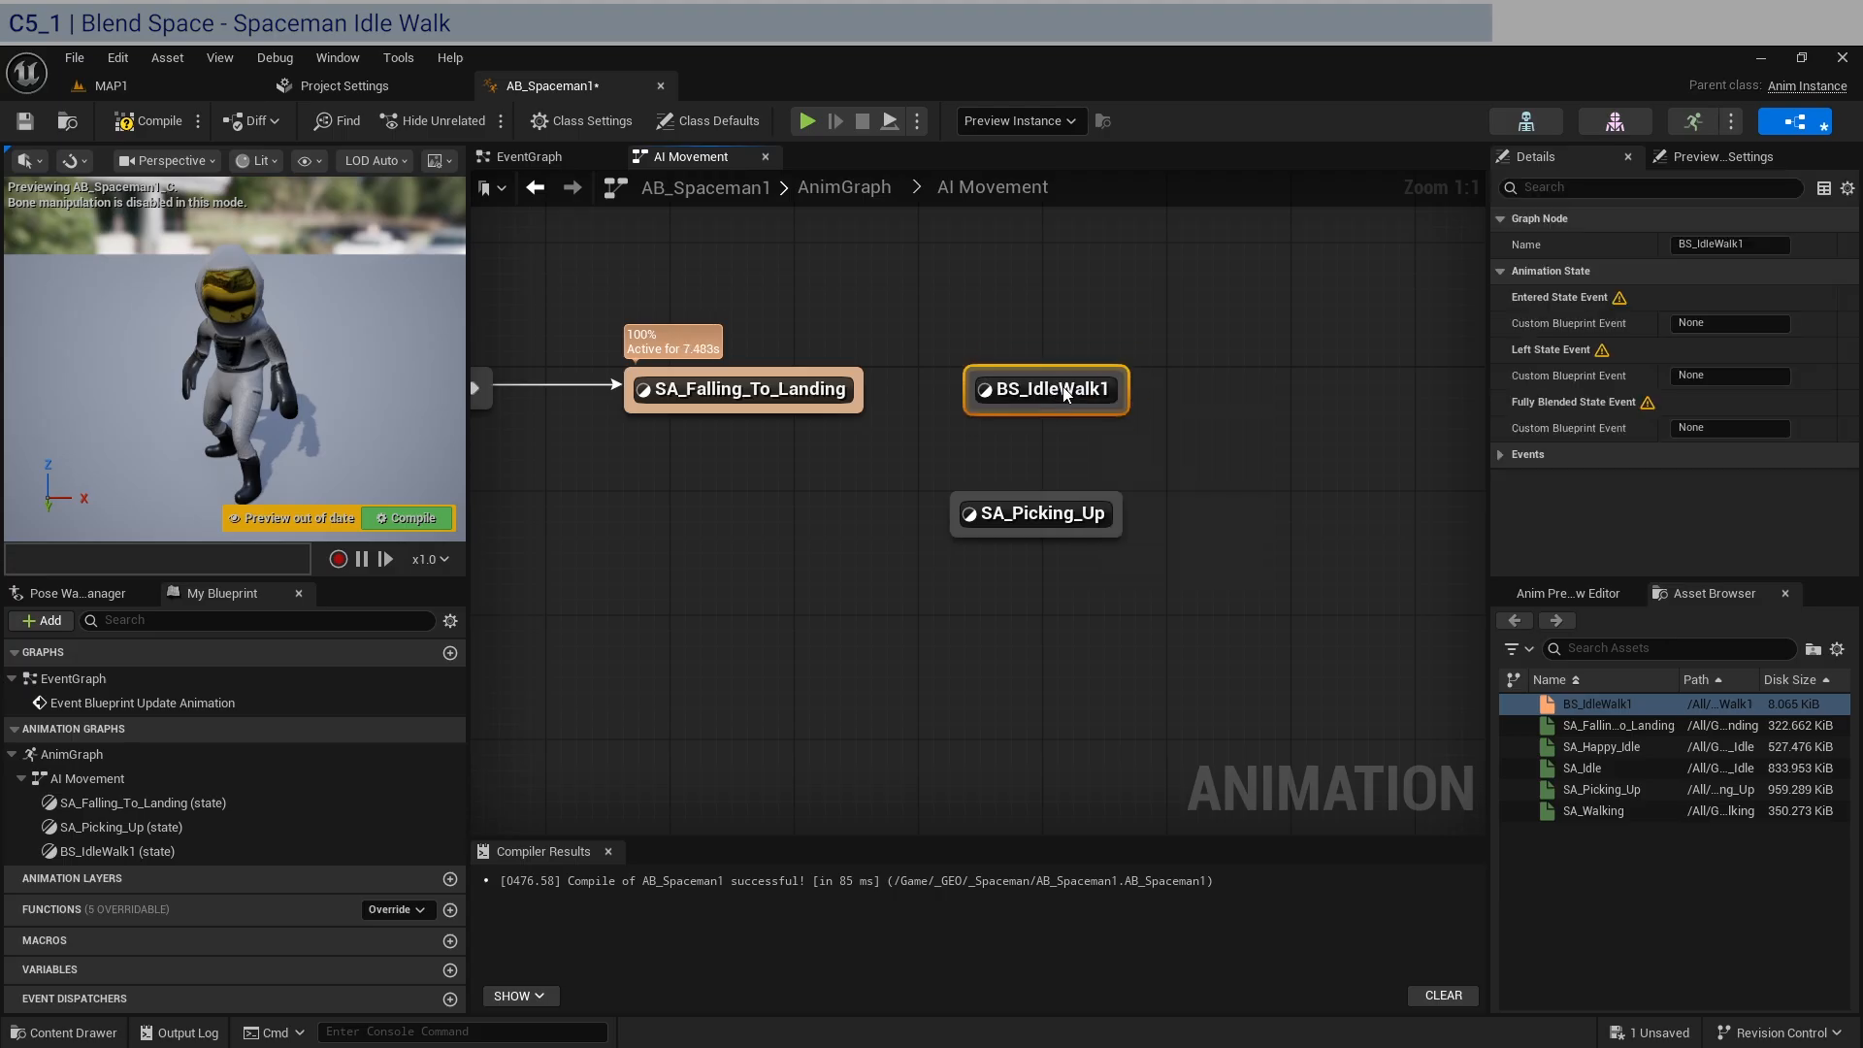
{"action": "left_click_drag", "start_coordinate": [871, 396], "coordinate": [963, 392]}
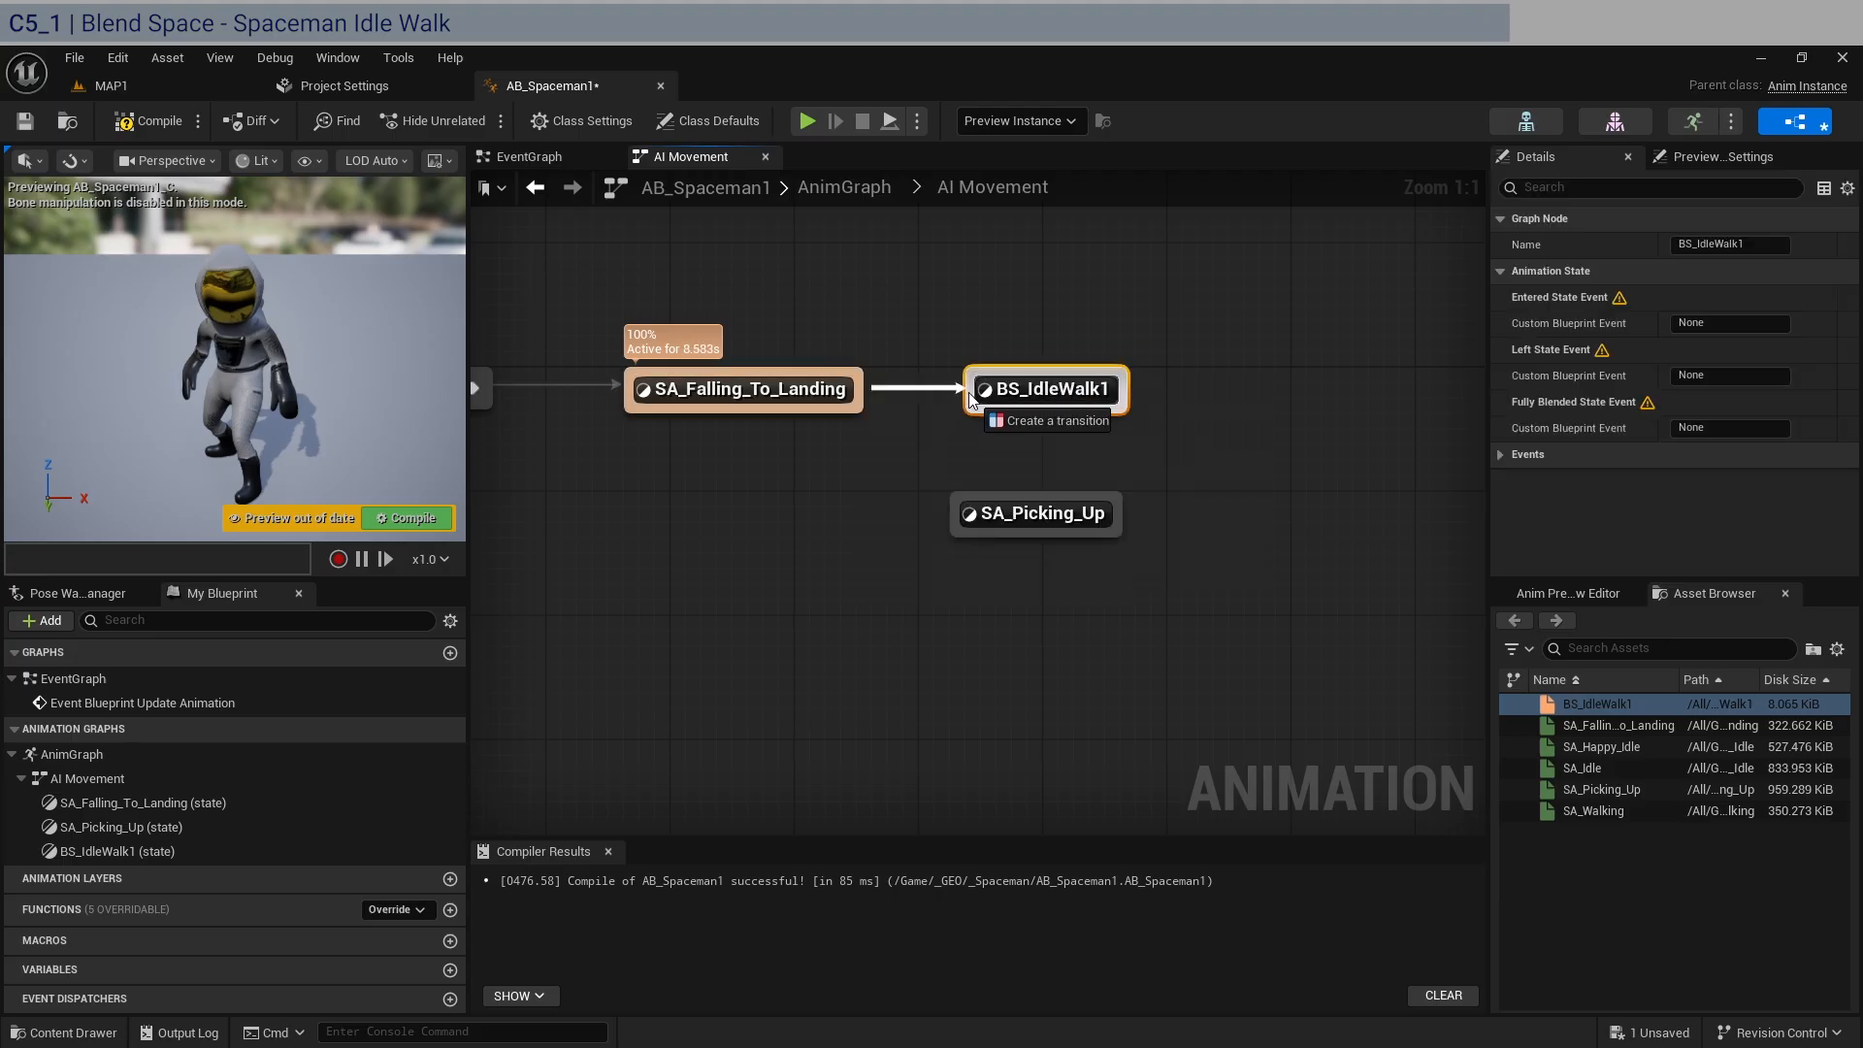
{"action": "left_click", "coordinate": [914, 361]}
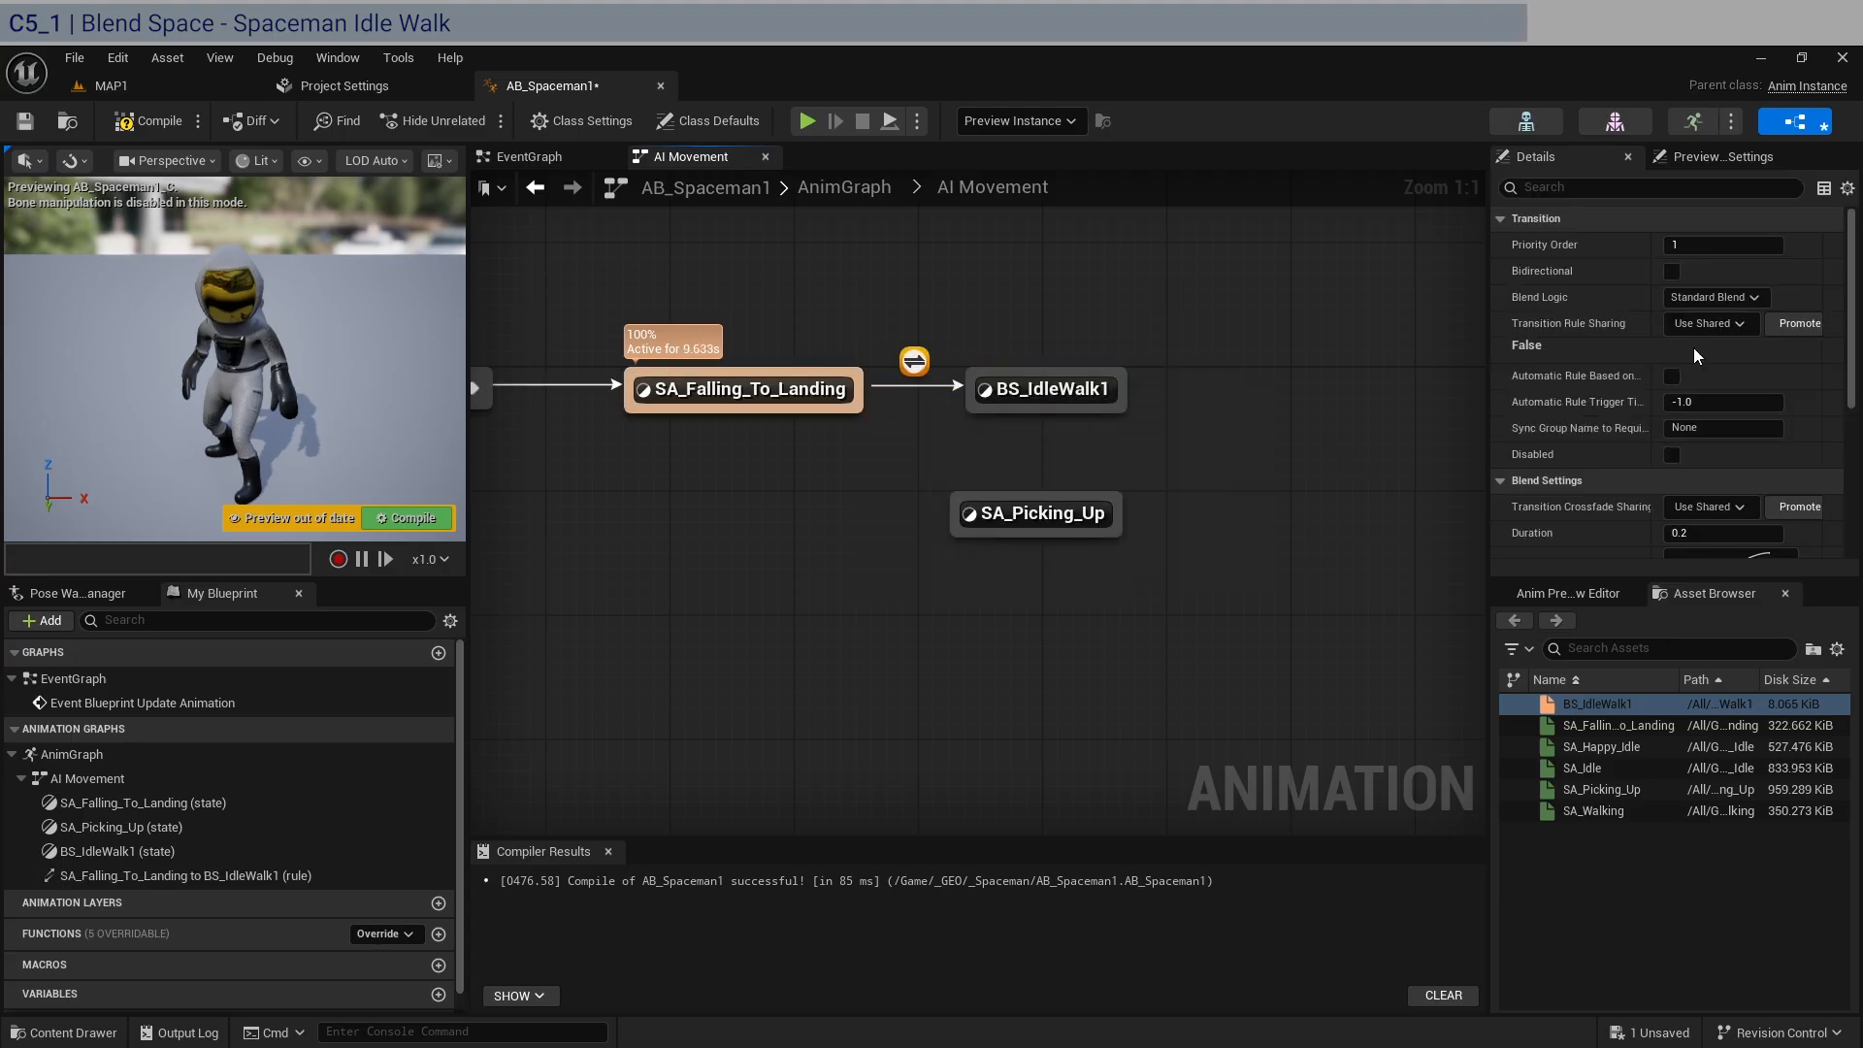
Enable the automatic rule on the SA_Falling_To_Landing to BS_IdleWalk1 transition and create a transition from BS_IdleWalk1 to SA_Picking_Up.
{"action": "left_click", "coordinate": [1671, 376]}
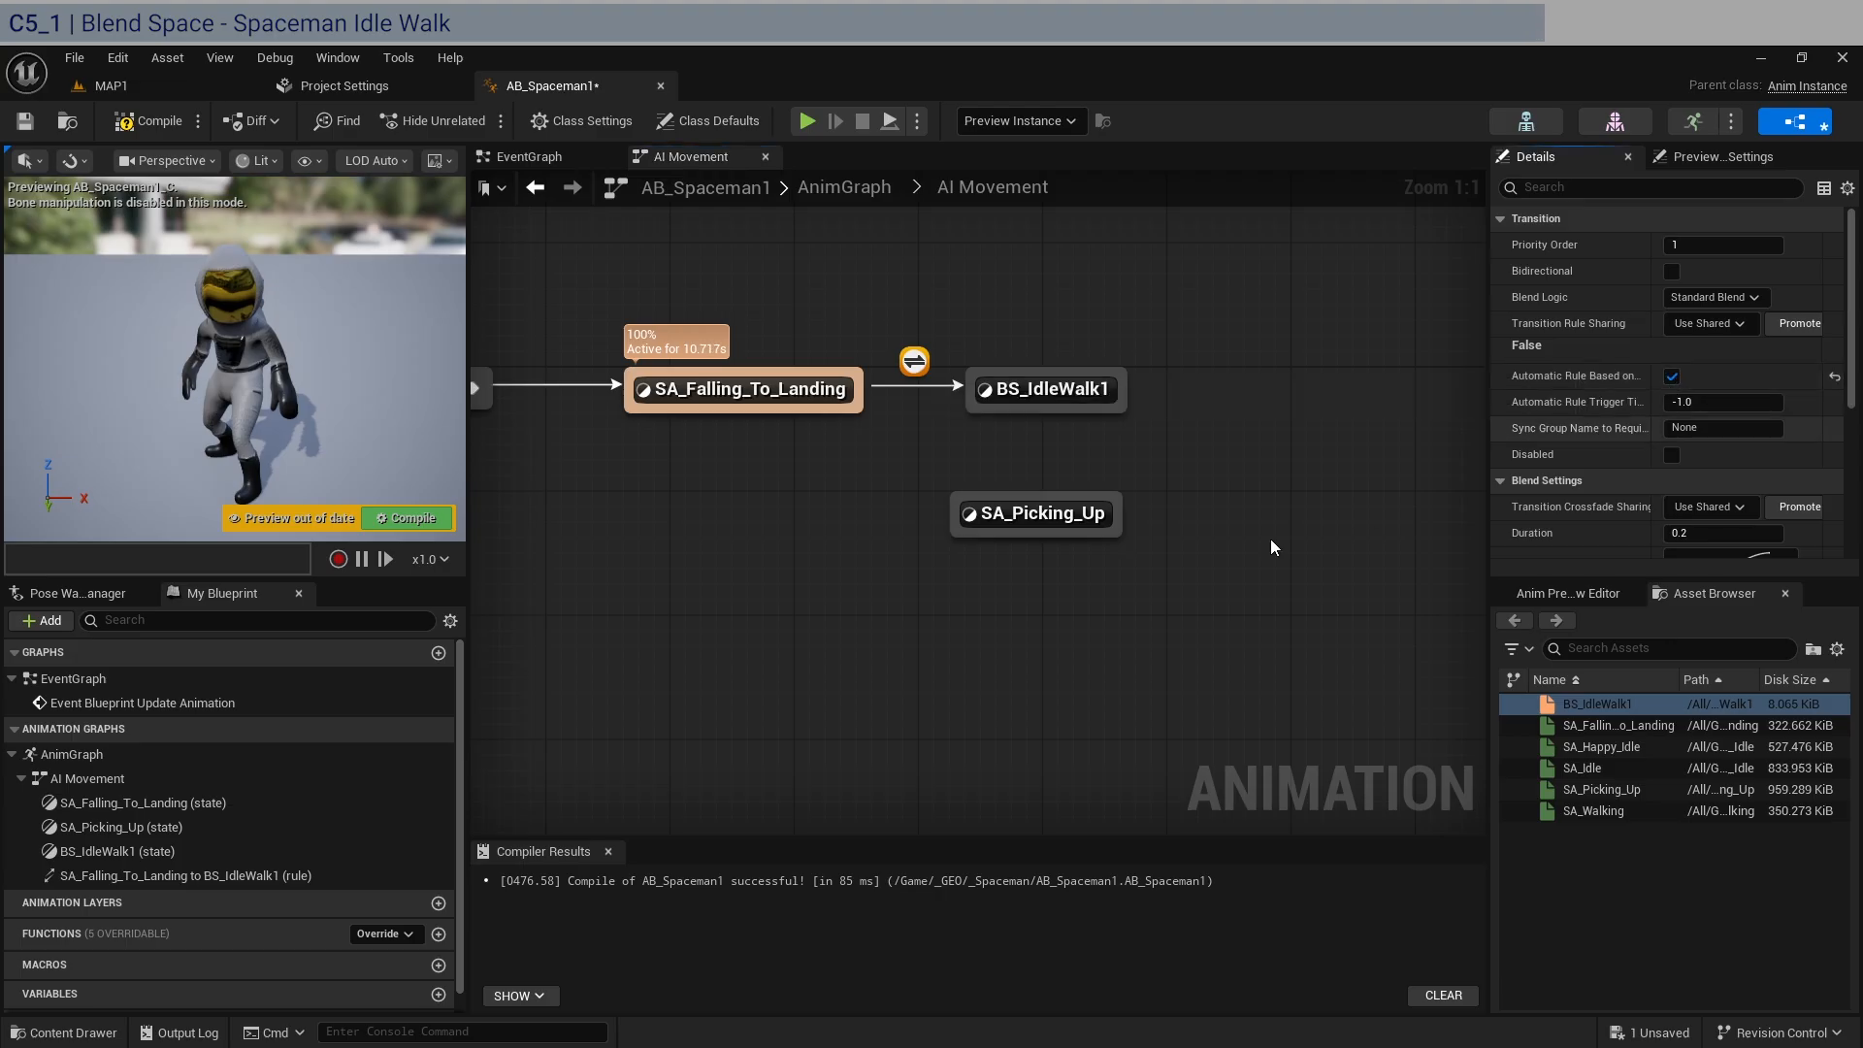
{"action": "left_click_drag", "start_coordinate": [1071, 413], "coordinate": [1073, 569]}
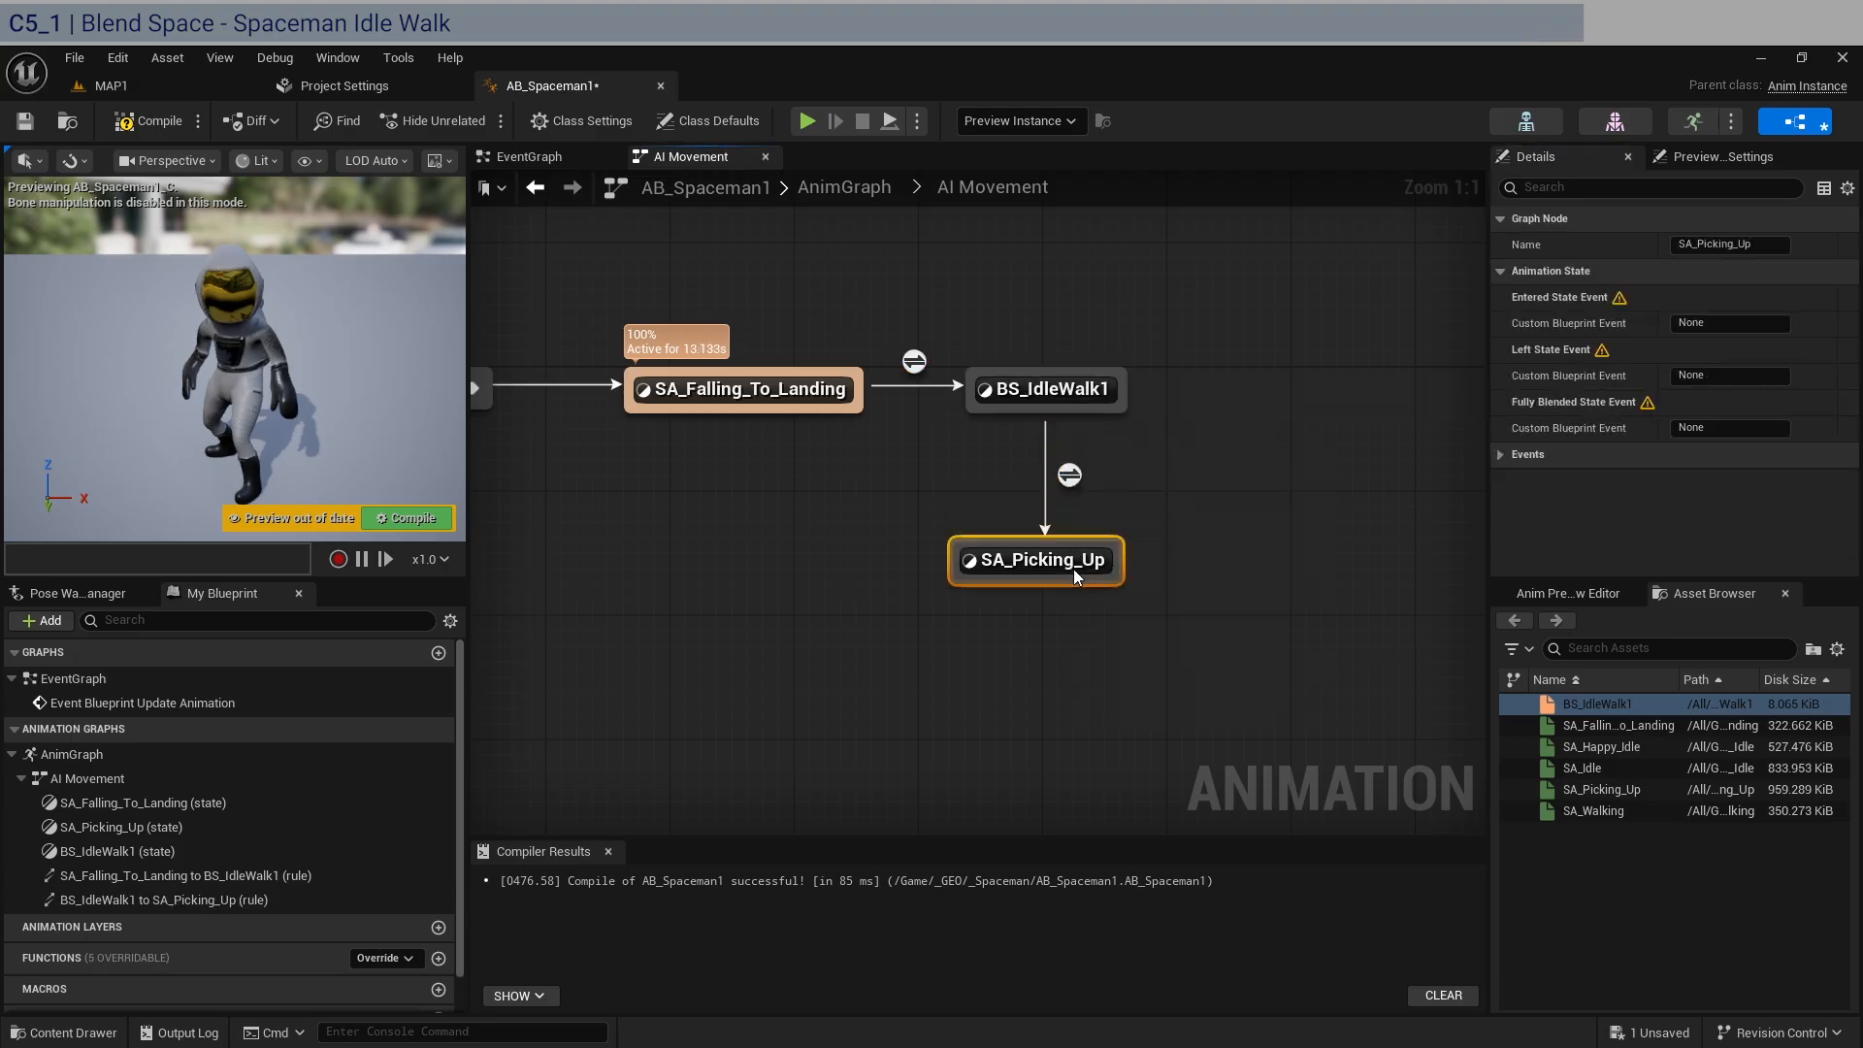
In the BS_IdleWalk1 to SA_Picking_Up rule, promote Can Enter Transition to a Boolean variable named CanPickup? and return to AI Movement.
{"action": "double_click", "coordinate": [1068, 476]}
{"action": "left_click_drag", "start_coordinate": [917, 511], "coordinate": [730, 509]}
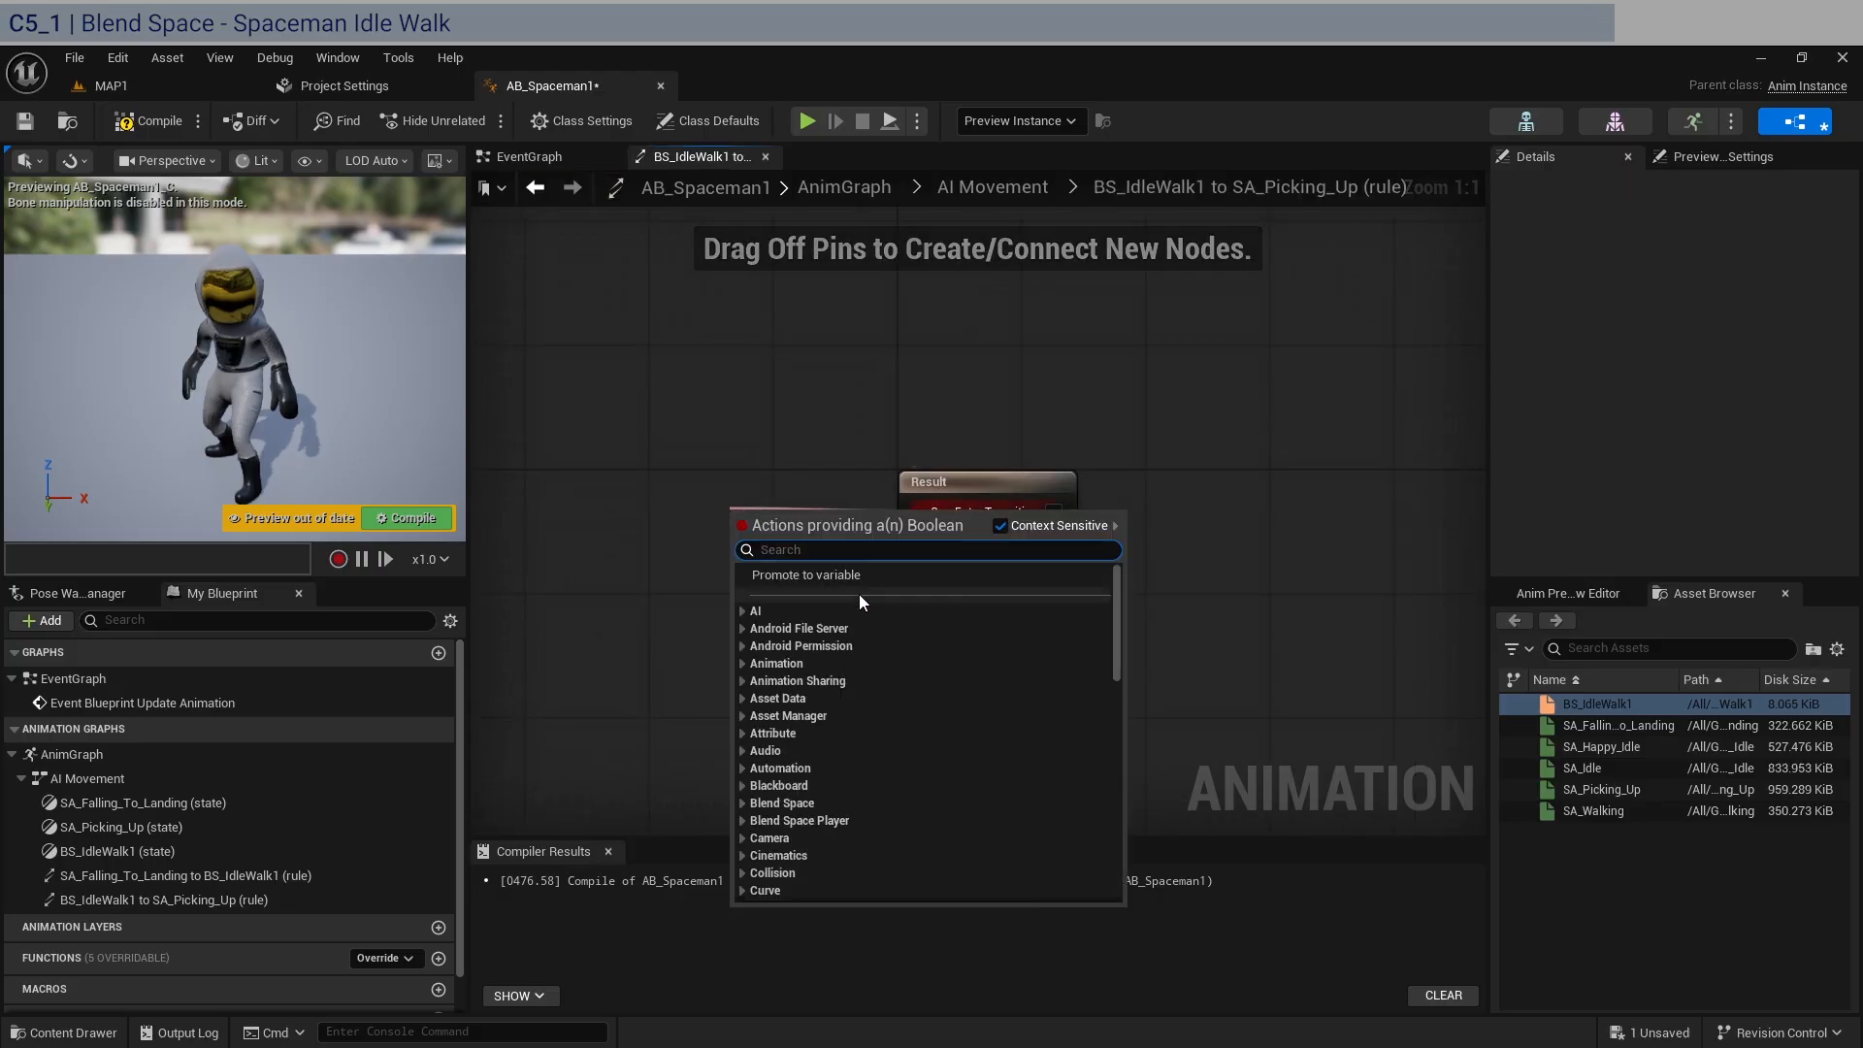
{"action": "left_click", "coordinate": [860, 575]}
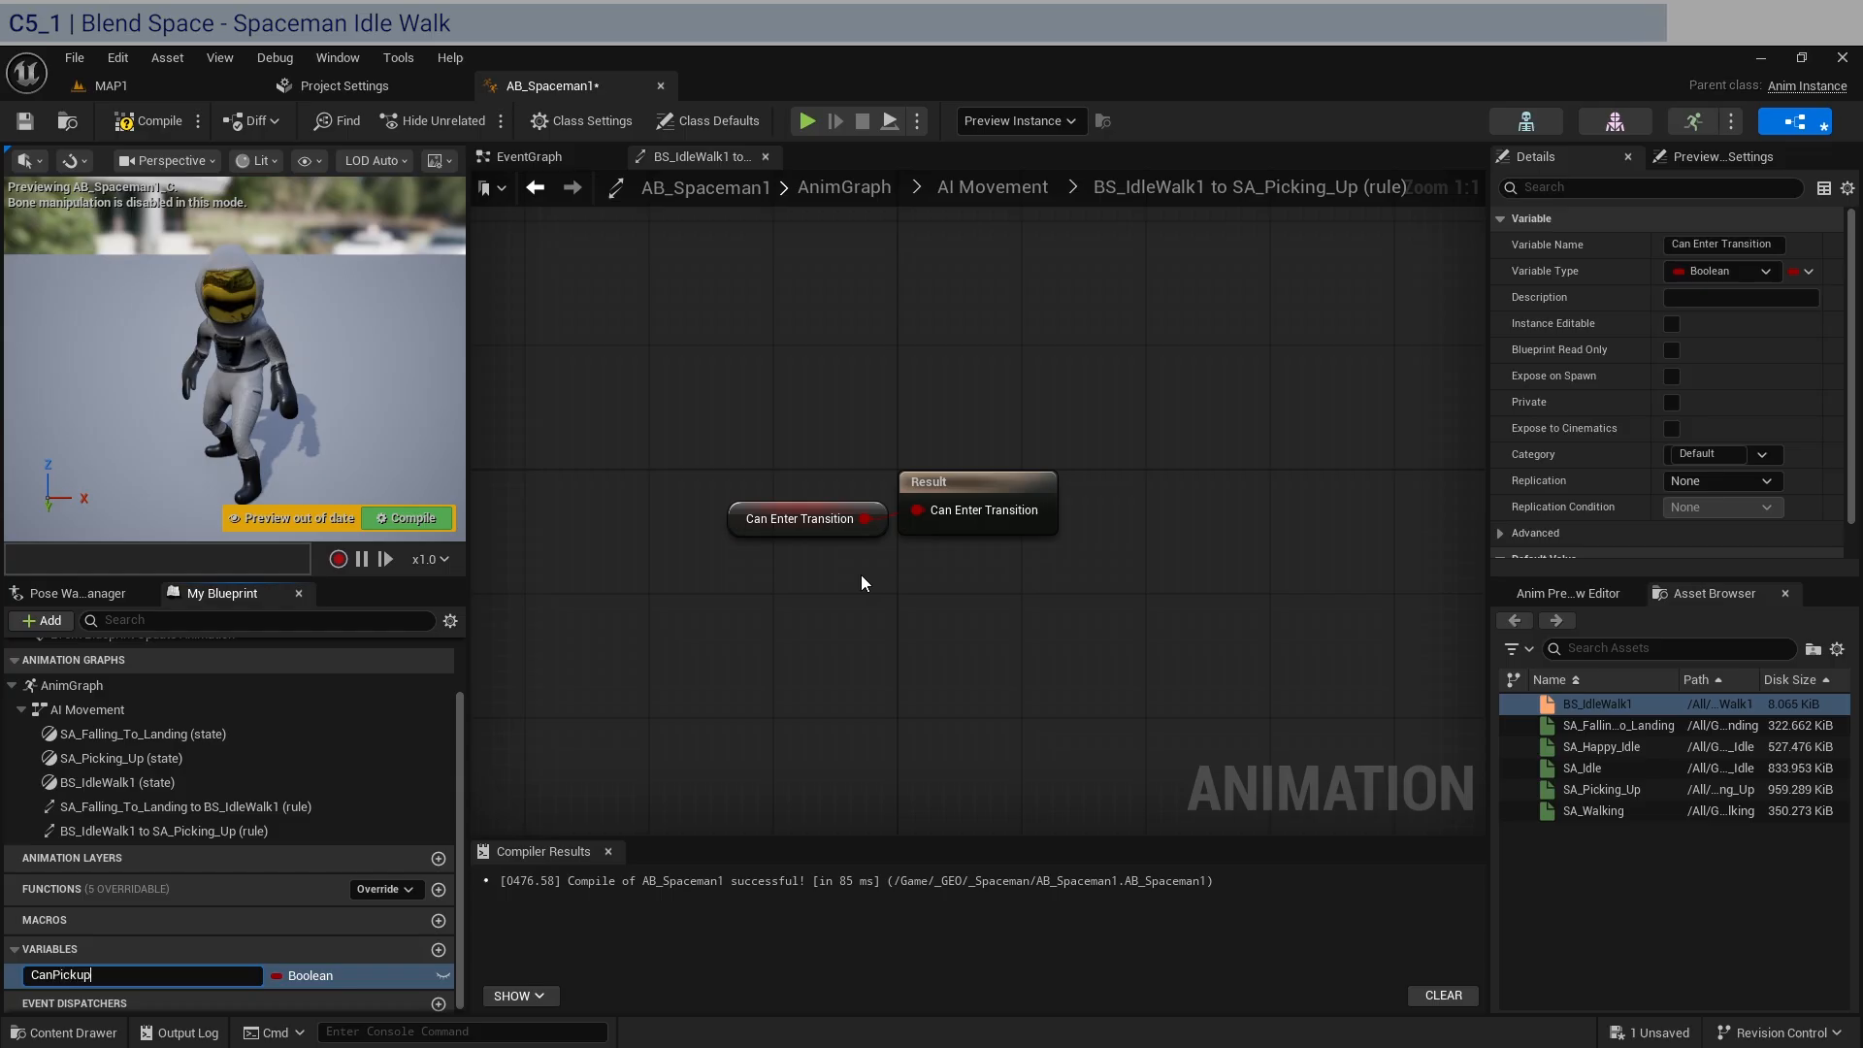
{"action": "type", "text": "CanPickup?"}
{"action": "key", "text": "Return"}
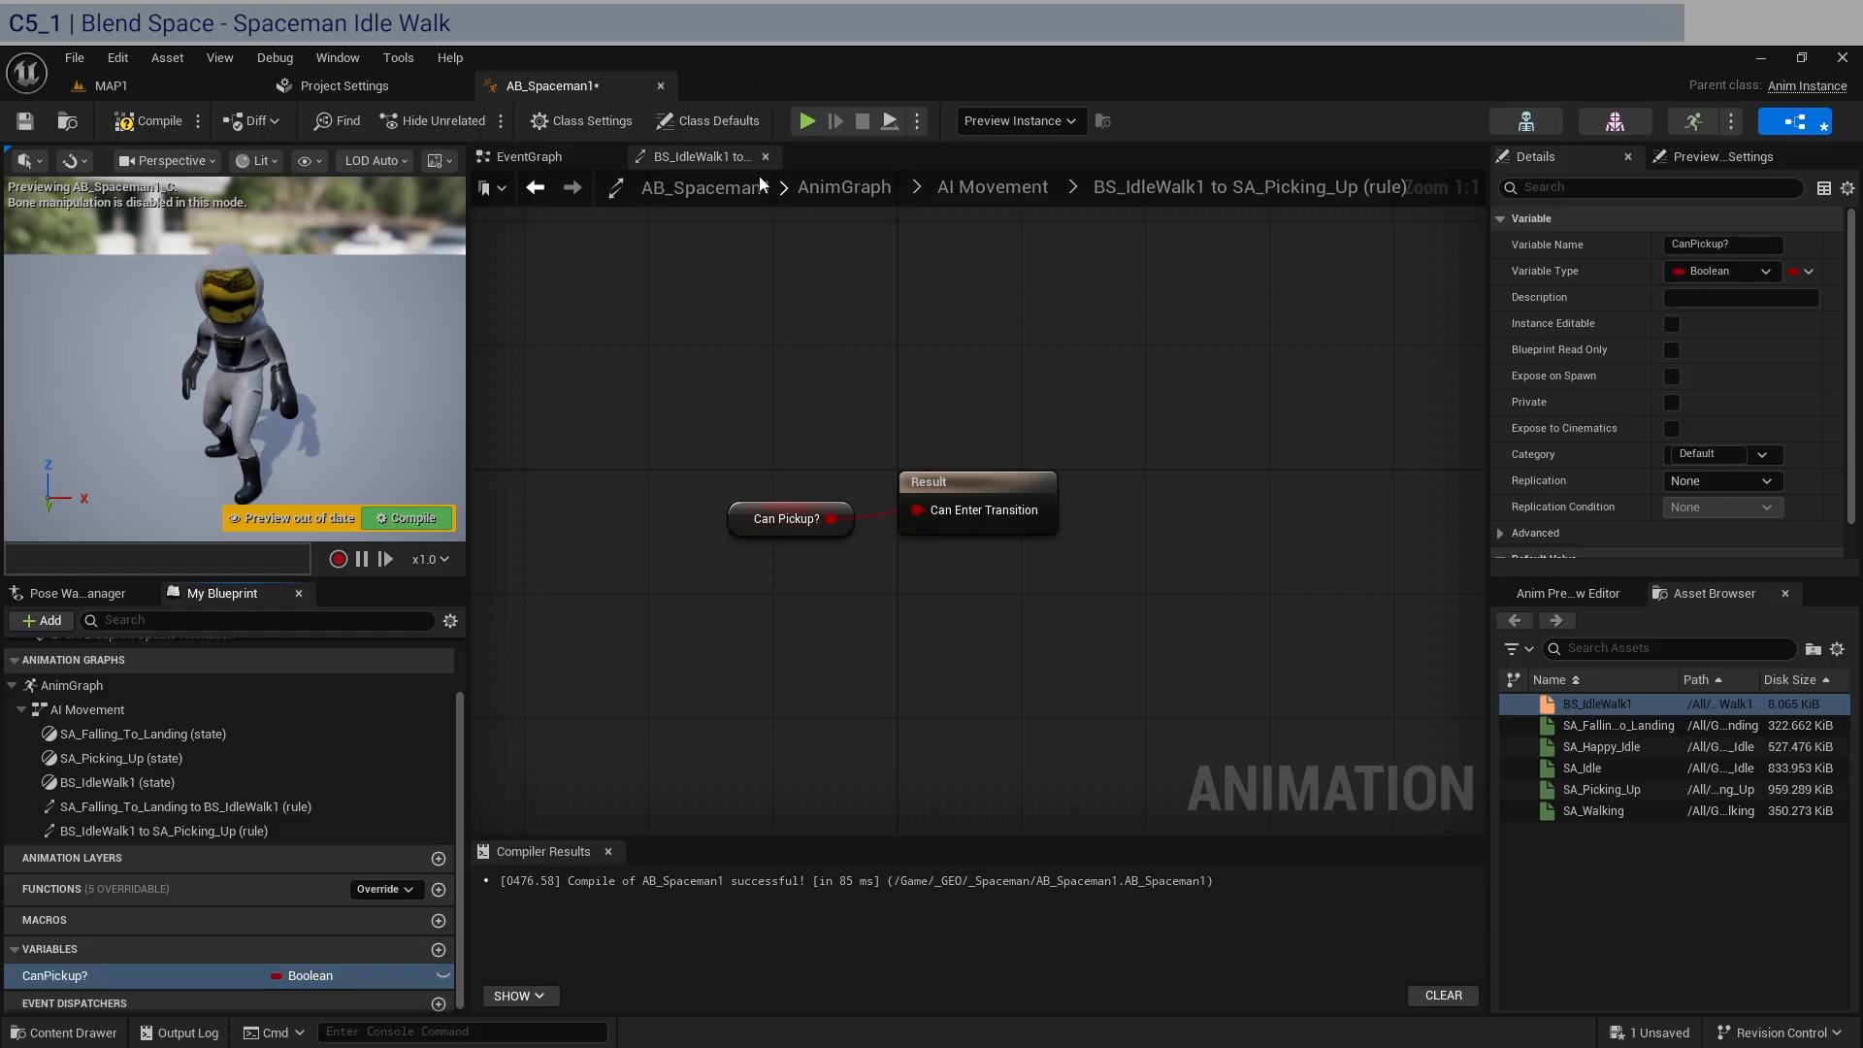
{"action": "left_click", "coordinate": [969, 190]}
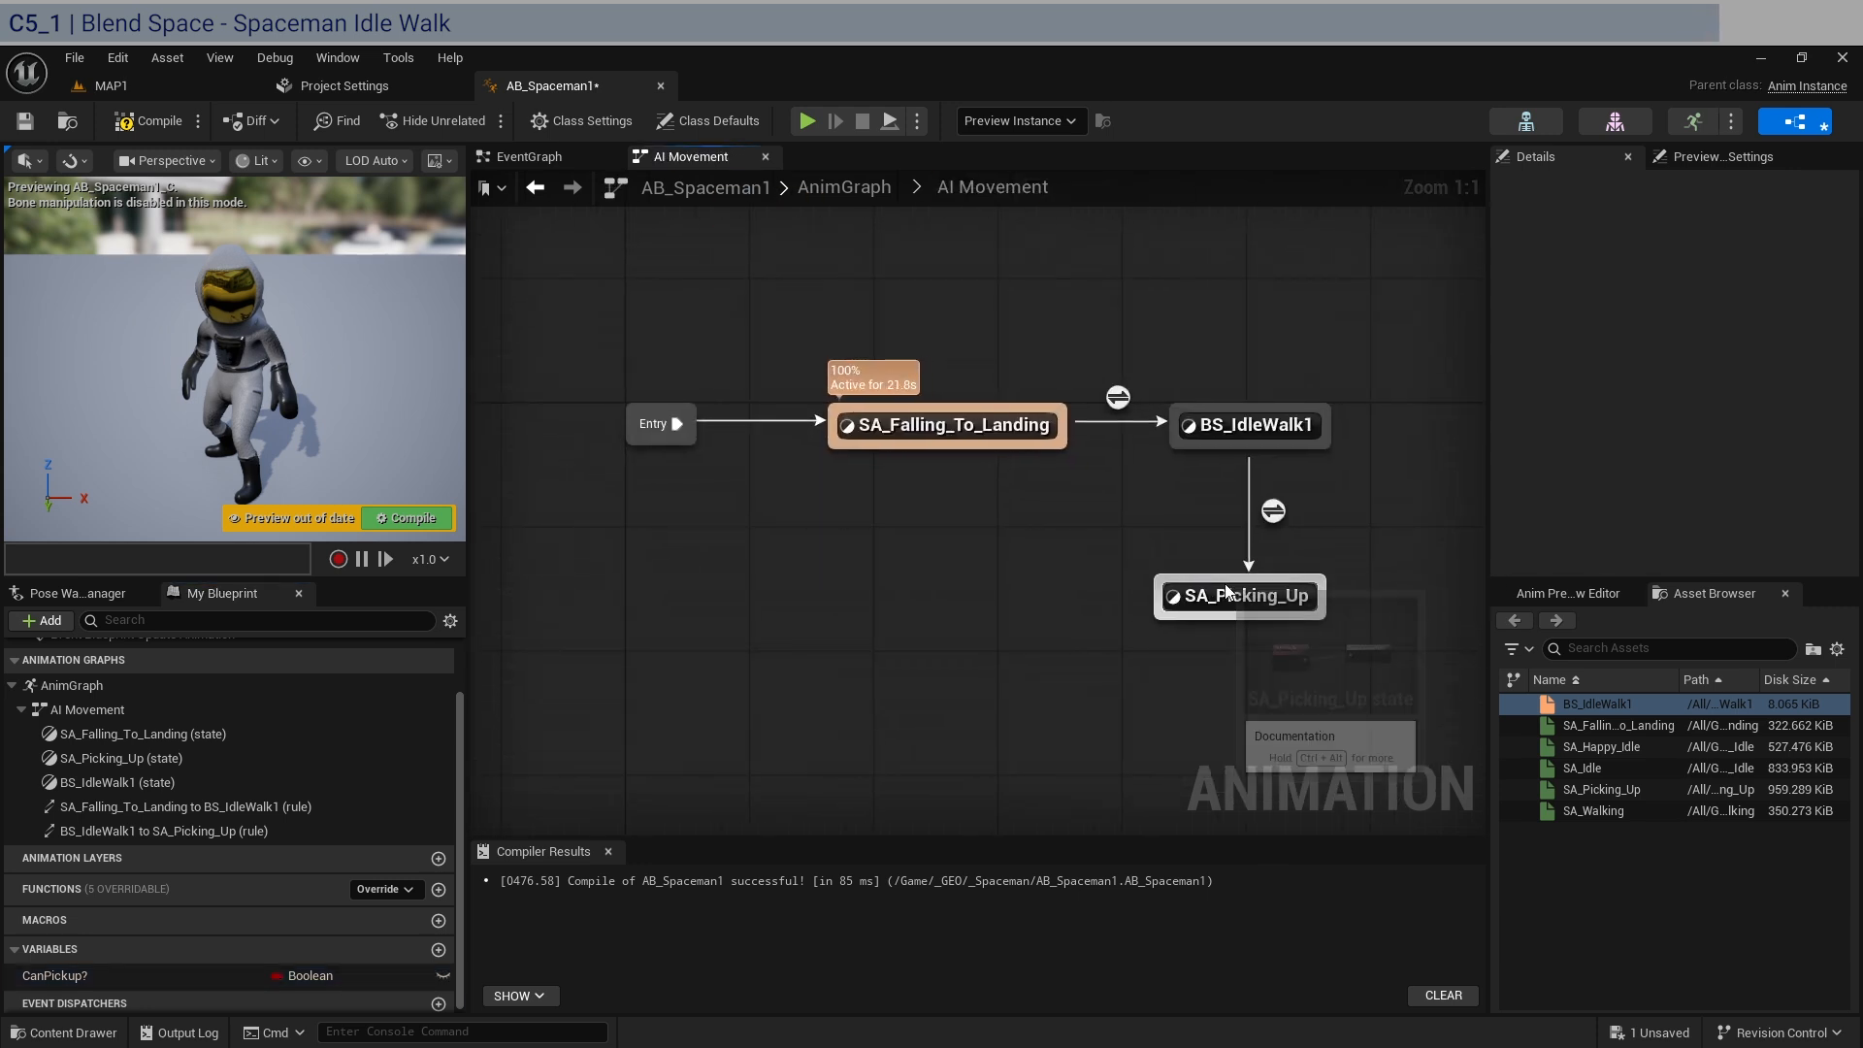
Create a return transition from SA_Picking_Up to BS_IdleWalk1 and bring up its transition rule settings.
{"action": "left_click_drag", "start_coordinate": [1203, 580], "coordinate": [1215, 437]}
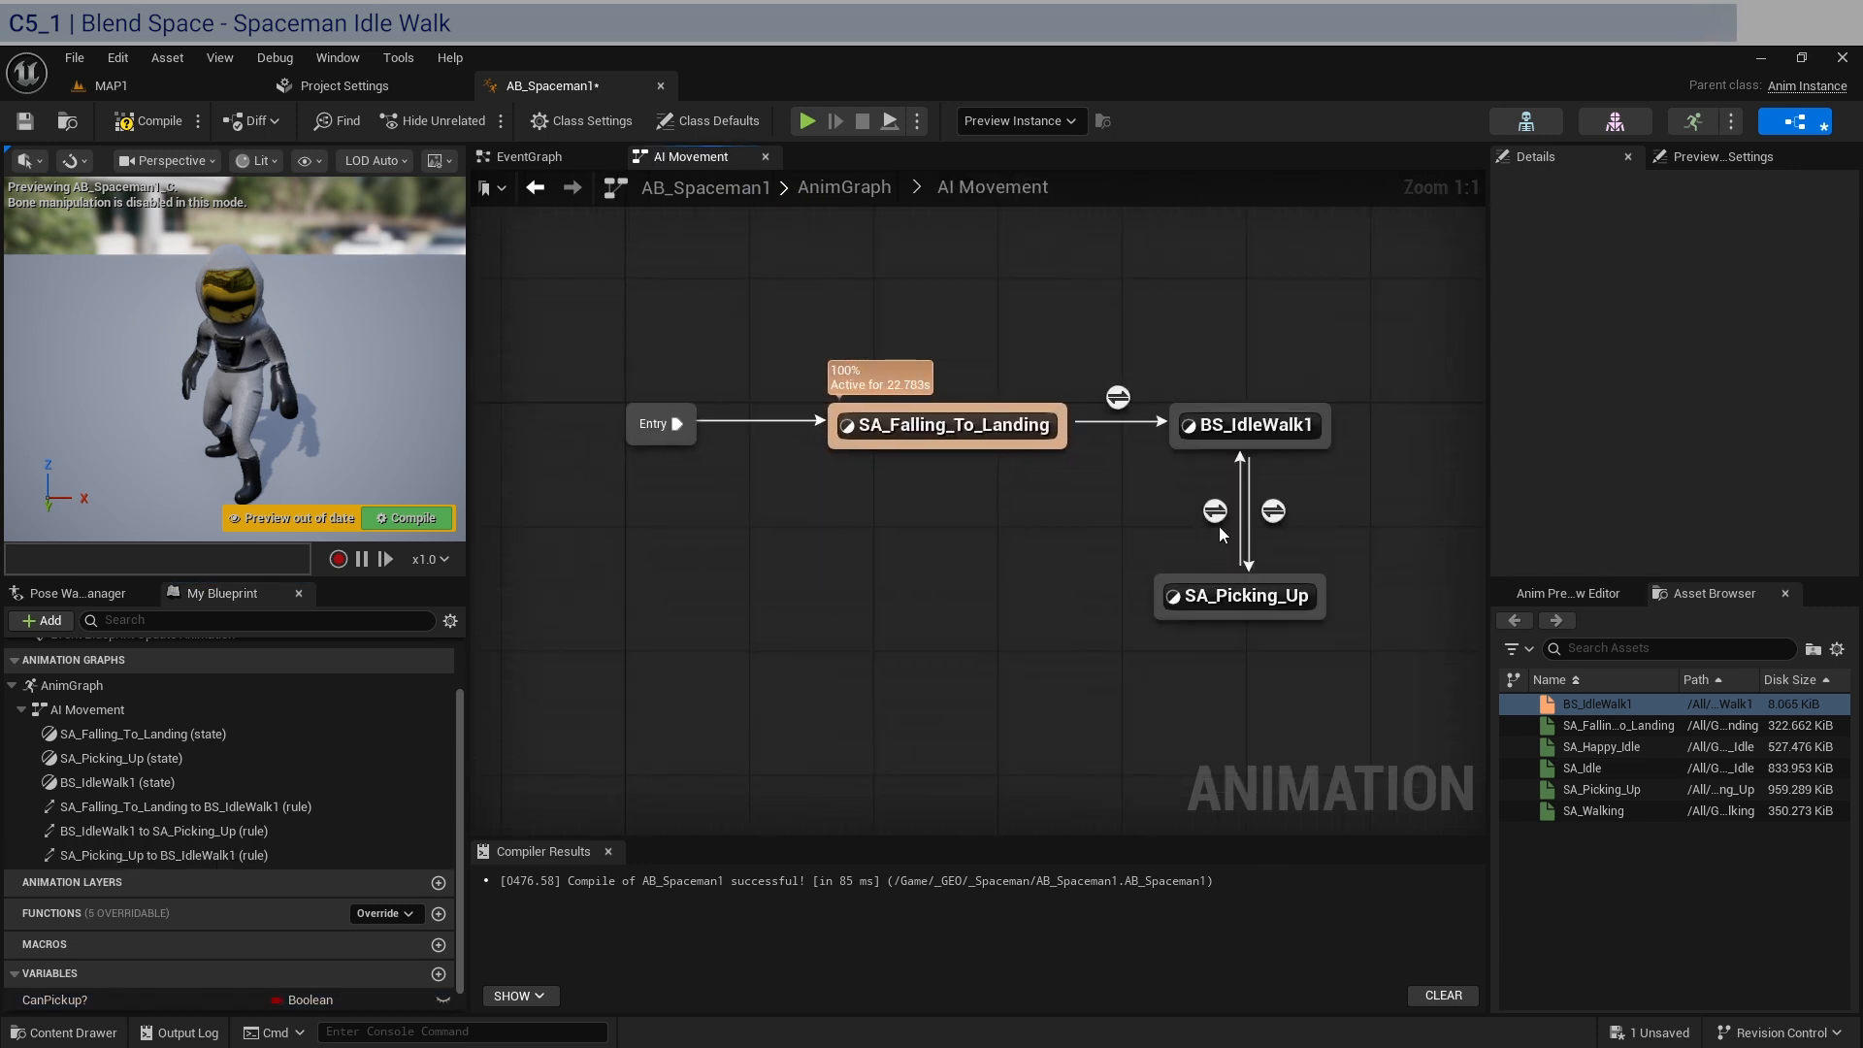
{"action": "left_click", "coordinate": [1217, 512]}
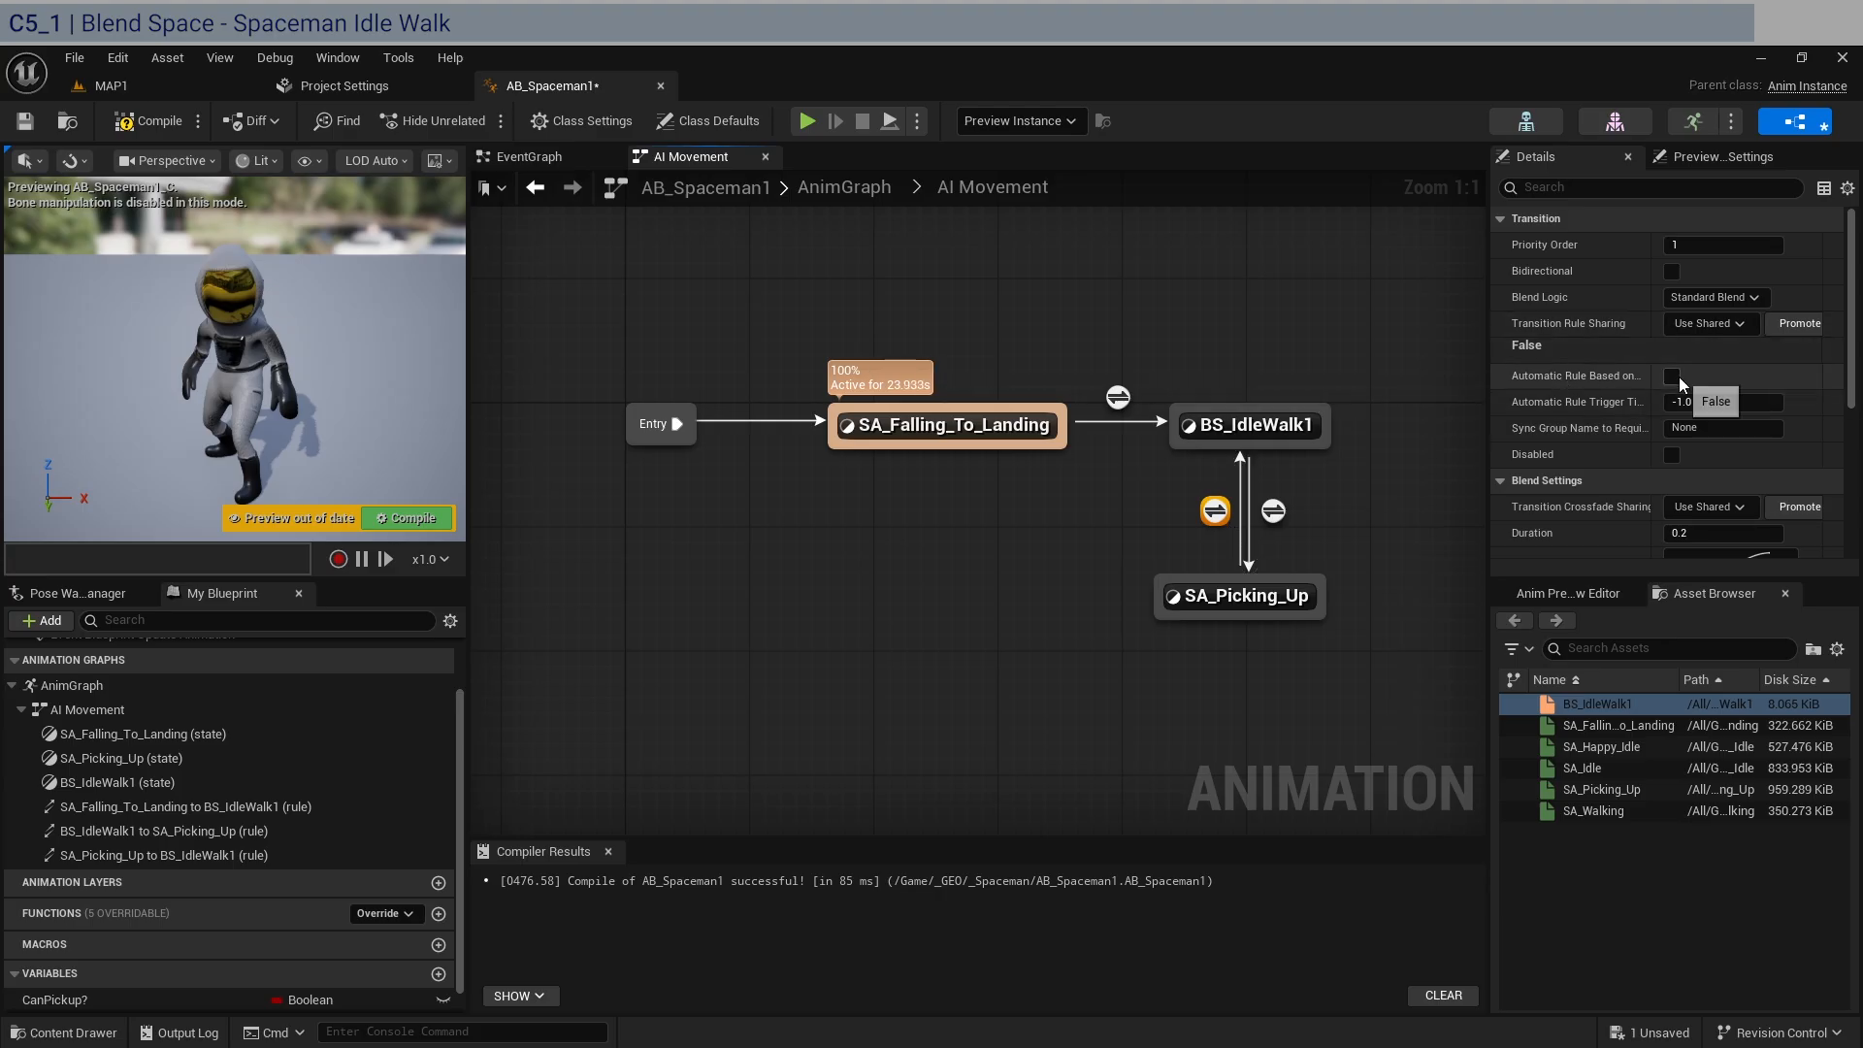
{"action": "right_click_drag", "start_coordinate": [1300, 630], "coordinate": [1083, 596]}
{"action": "left_click", "coordinate": [1083, 596]}
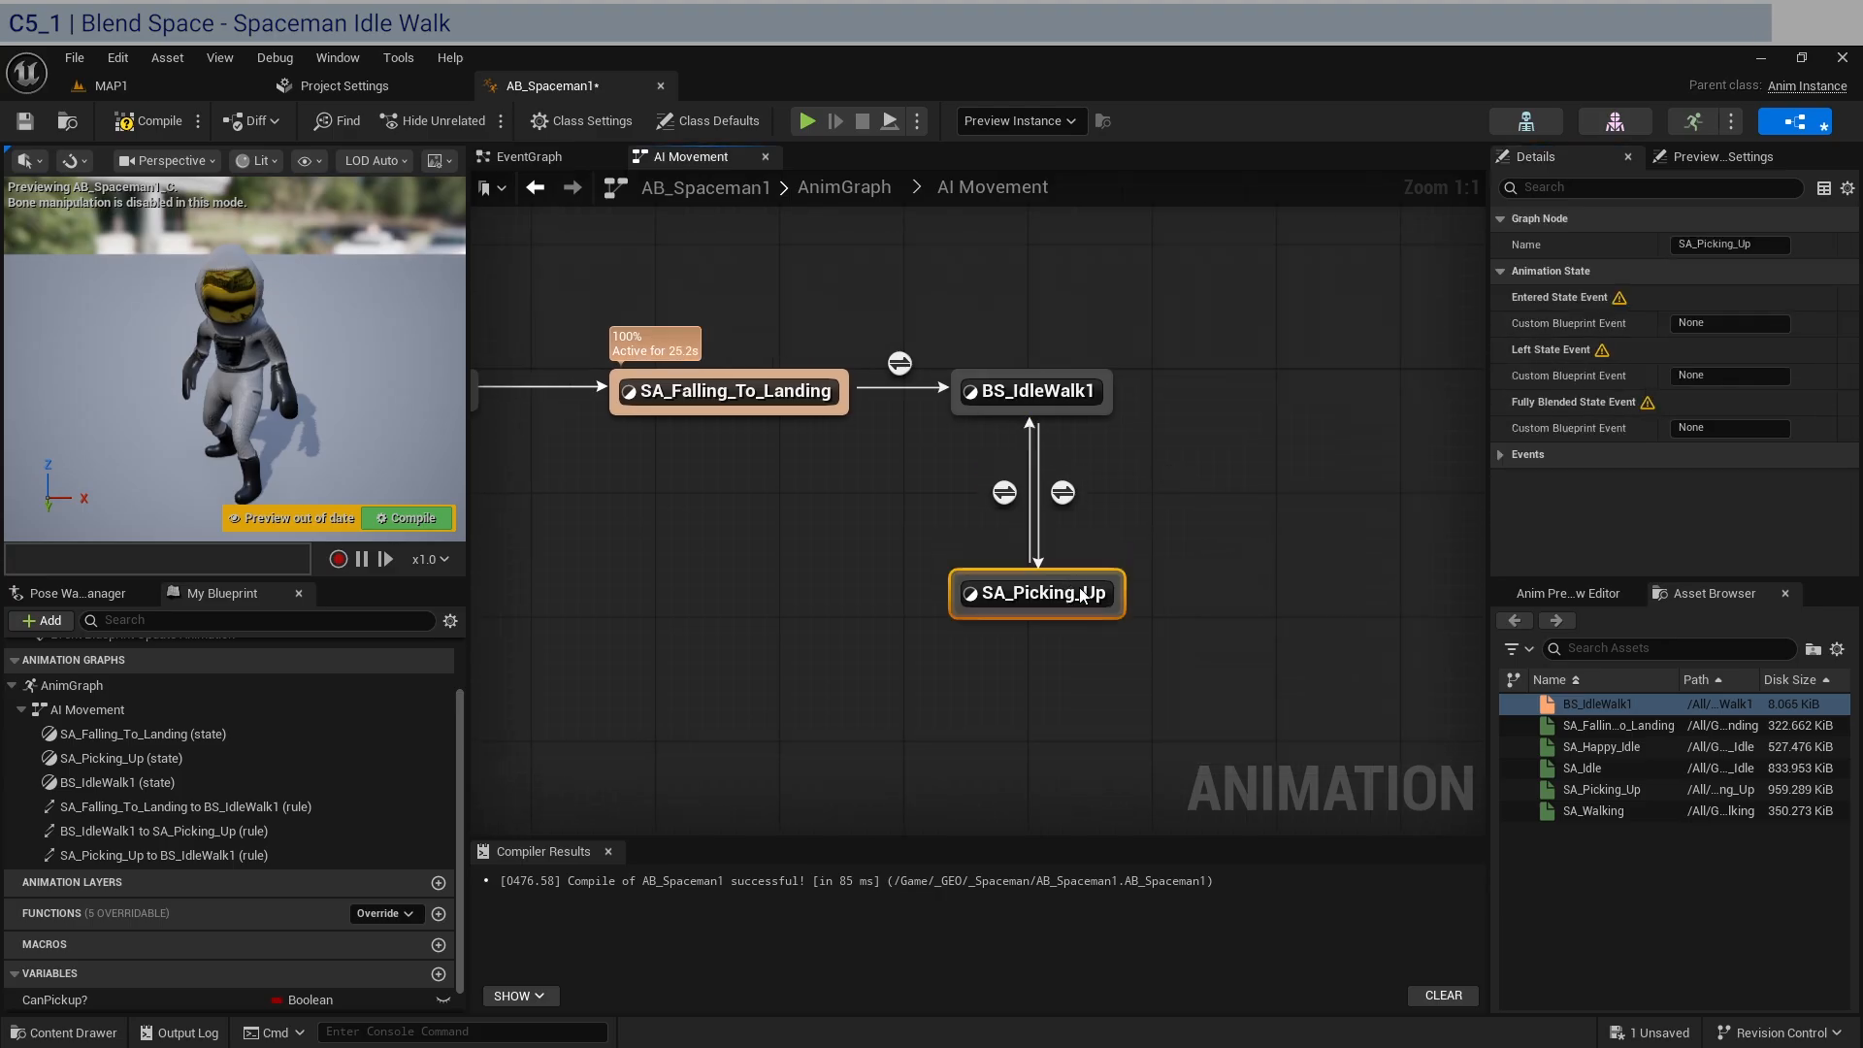
{"action": "left_click", "coordinate": [812, 475]}
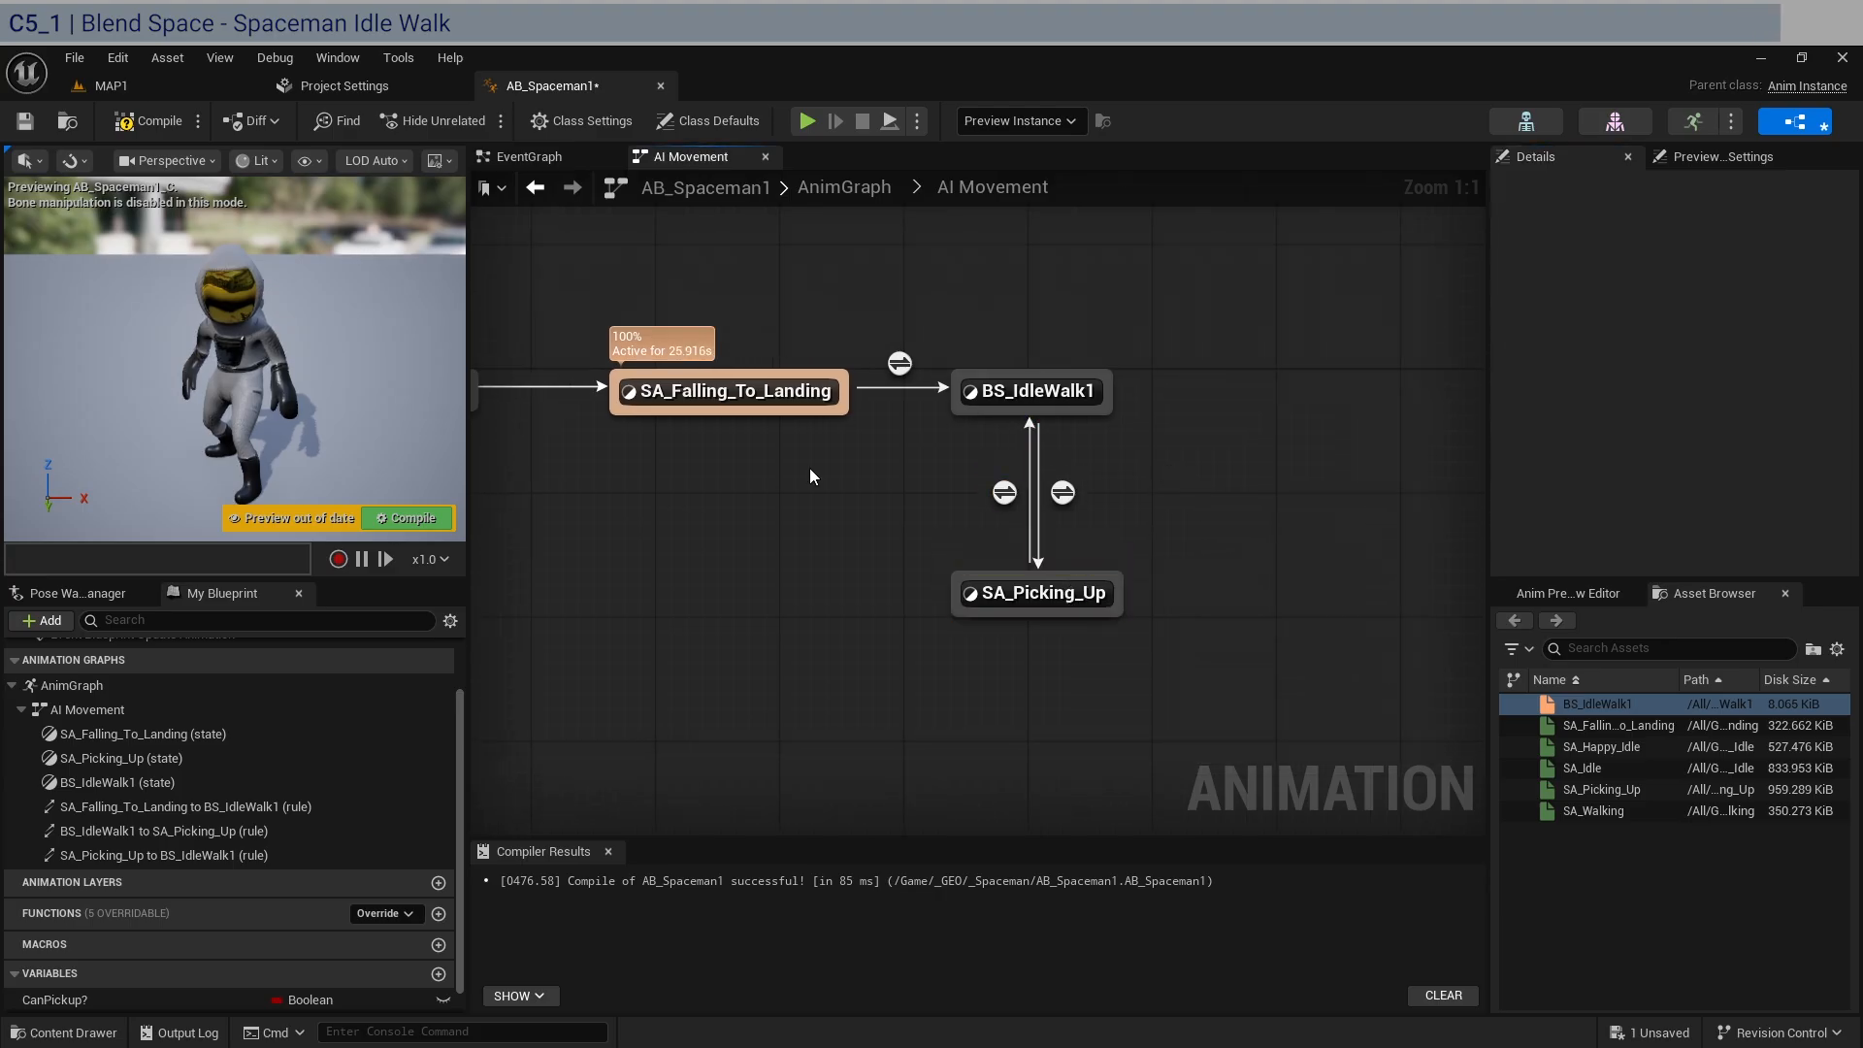
Compile and save AB_Spaceman1 with the updated AI Movement state machine.
{"action": "left_click", "coordinate": [145, 125]}
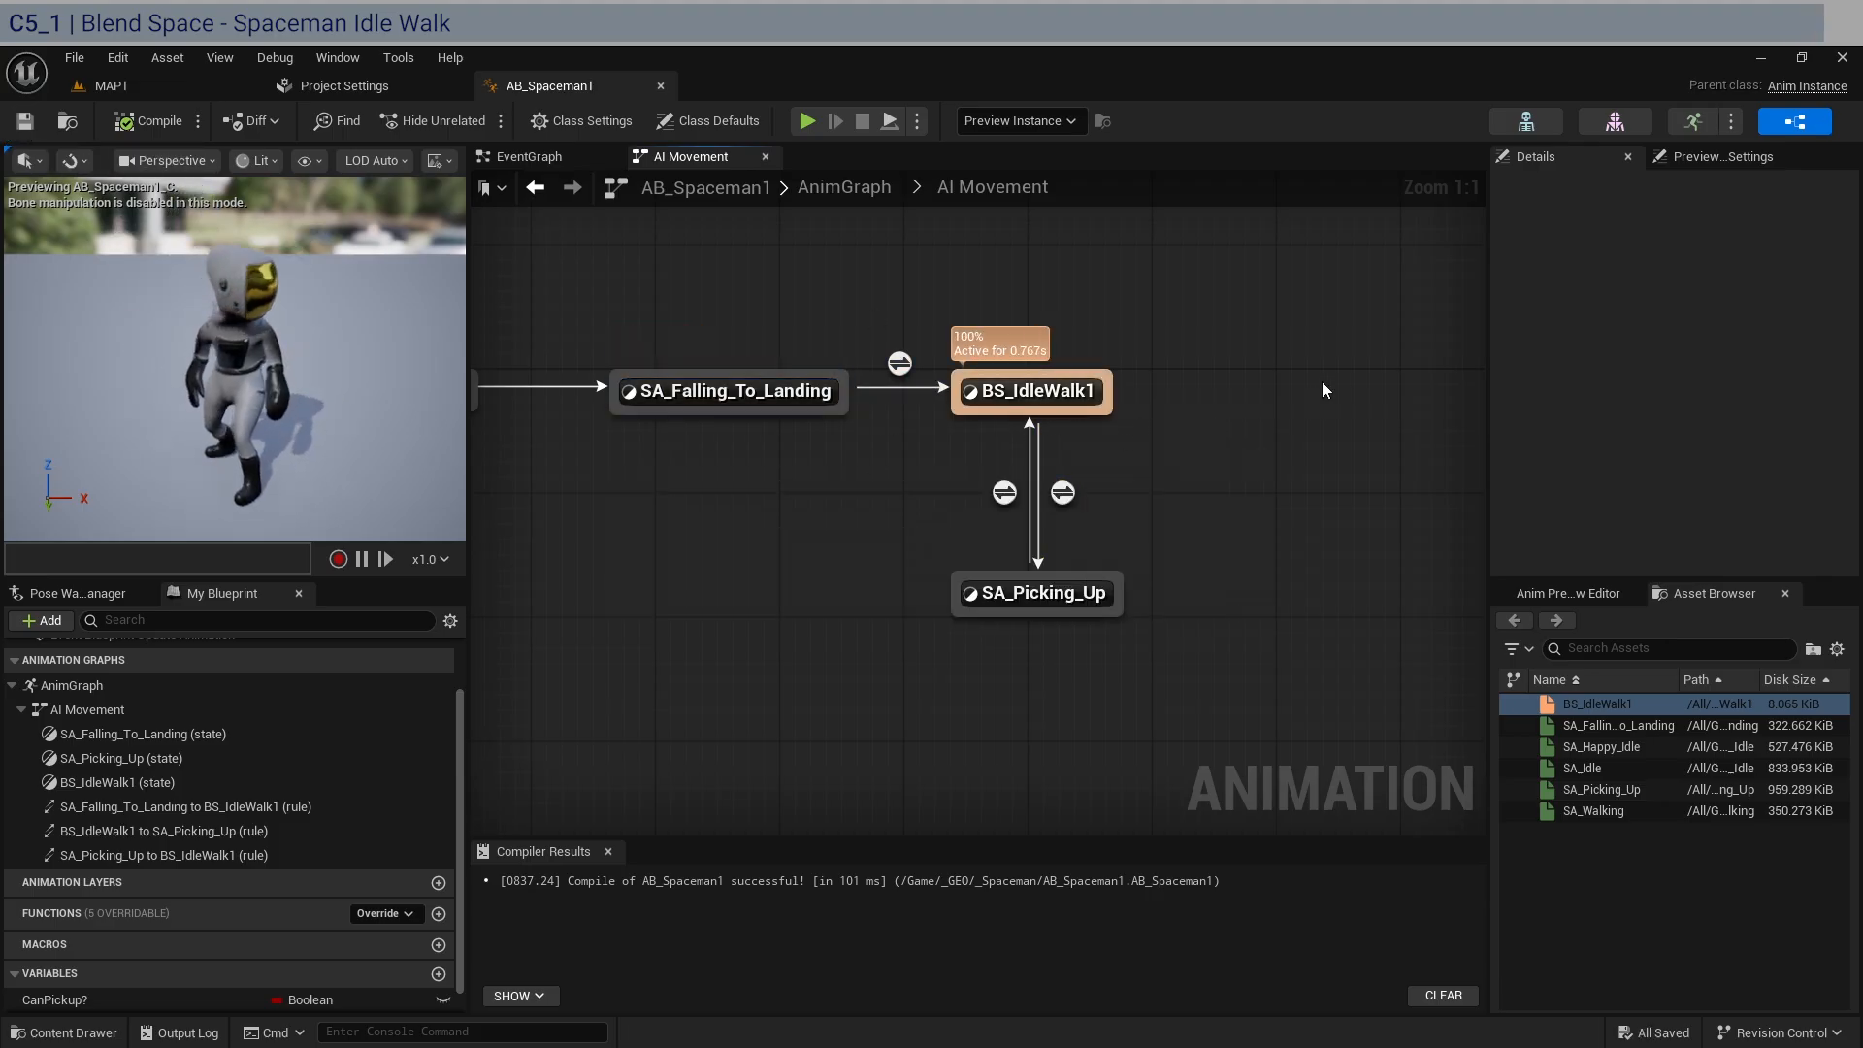
{"action": "scroll", "coordinate": [581, 788], "scroll_direction": "down", "scroll_amount": 3}
{"action": "scroll", "coordinate": [118, 951], "scroll_direction": "down", "scroll_amount": 1}
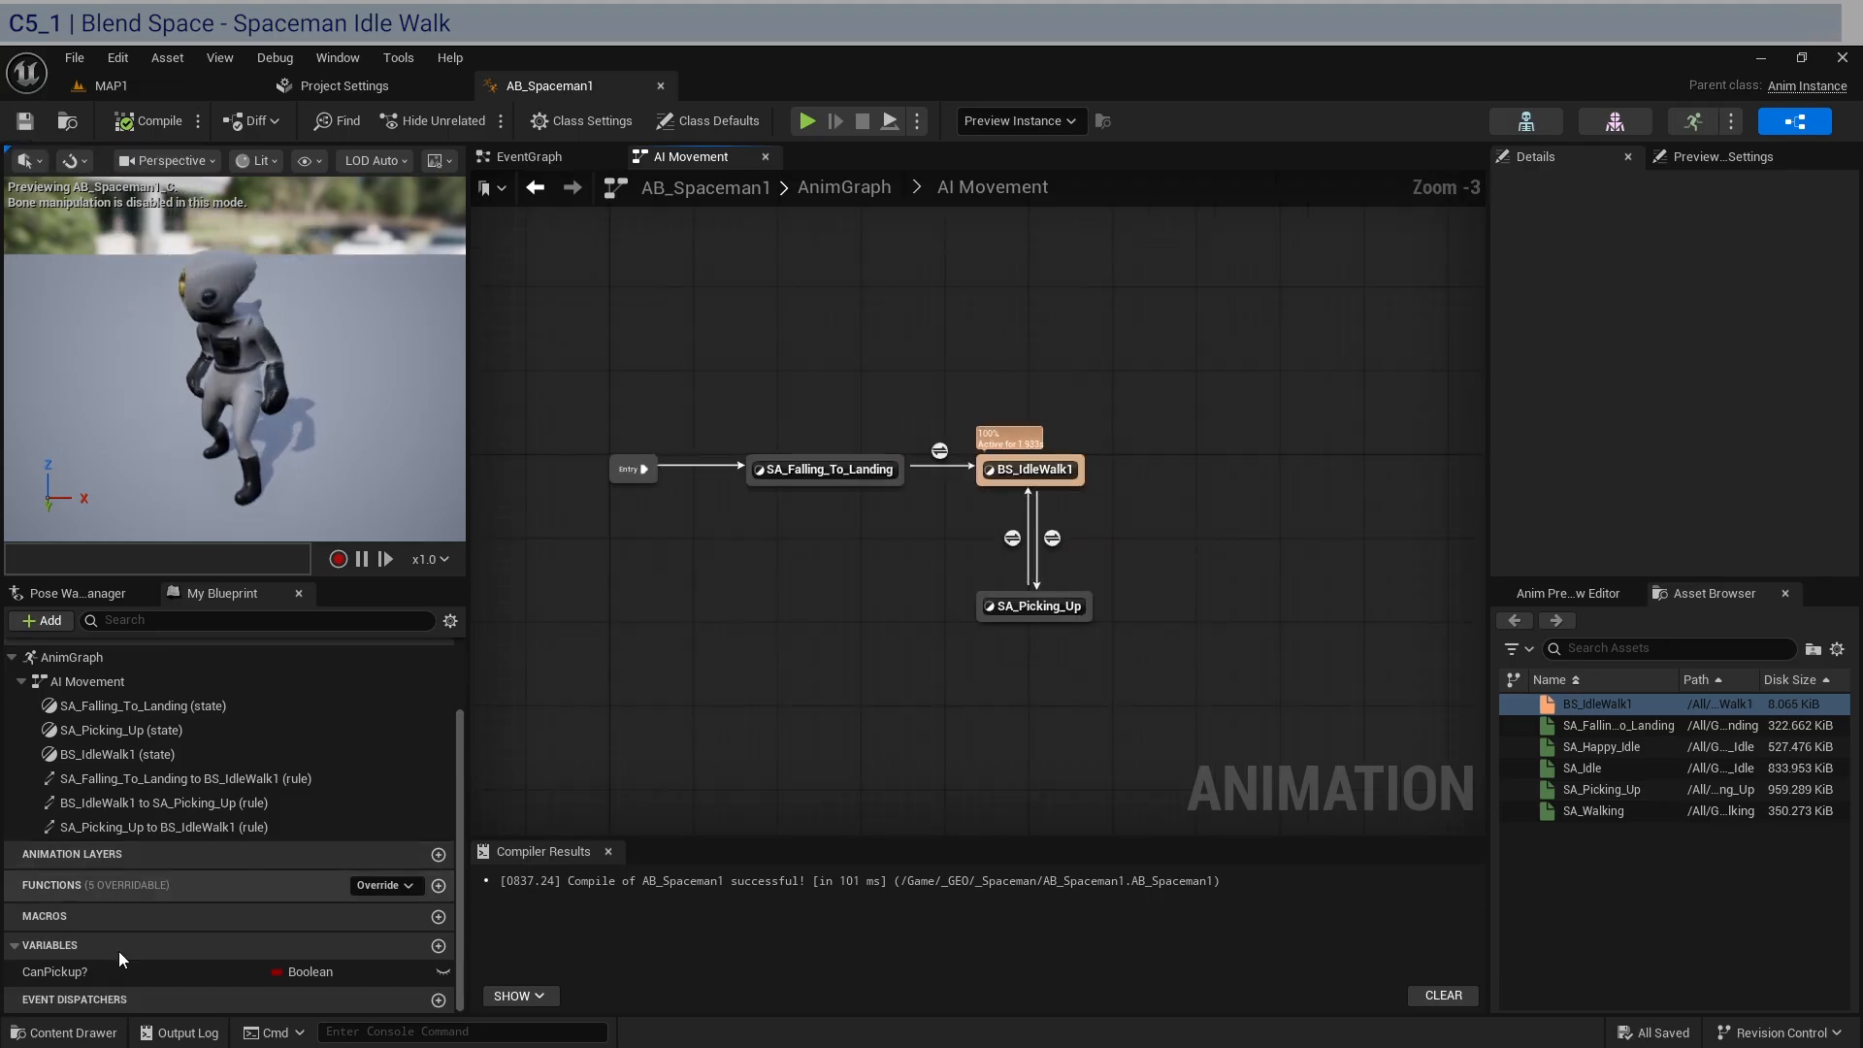
{"action": "scroll", "coordinate": [1092, 697], "scroll_direction": "up", "scroll_amount": 1}
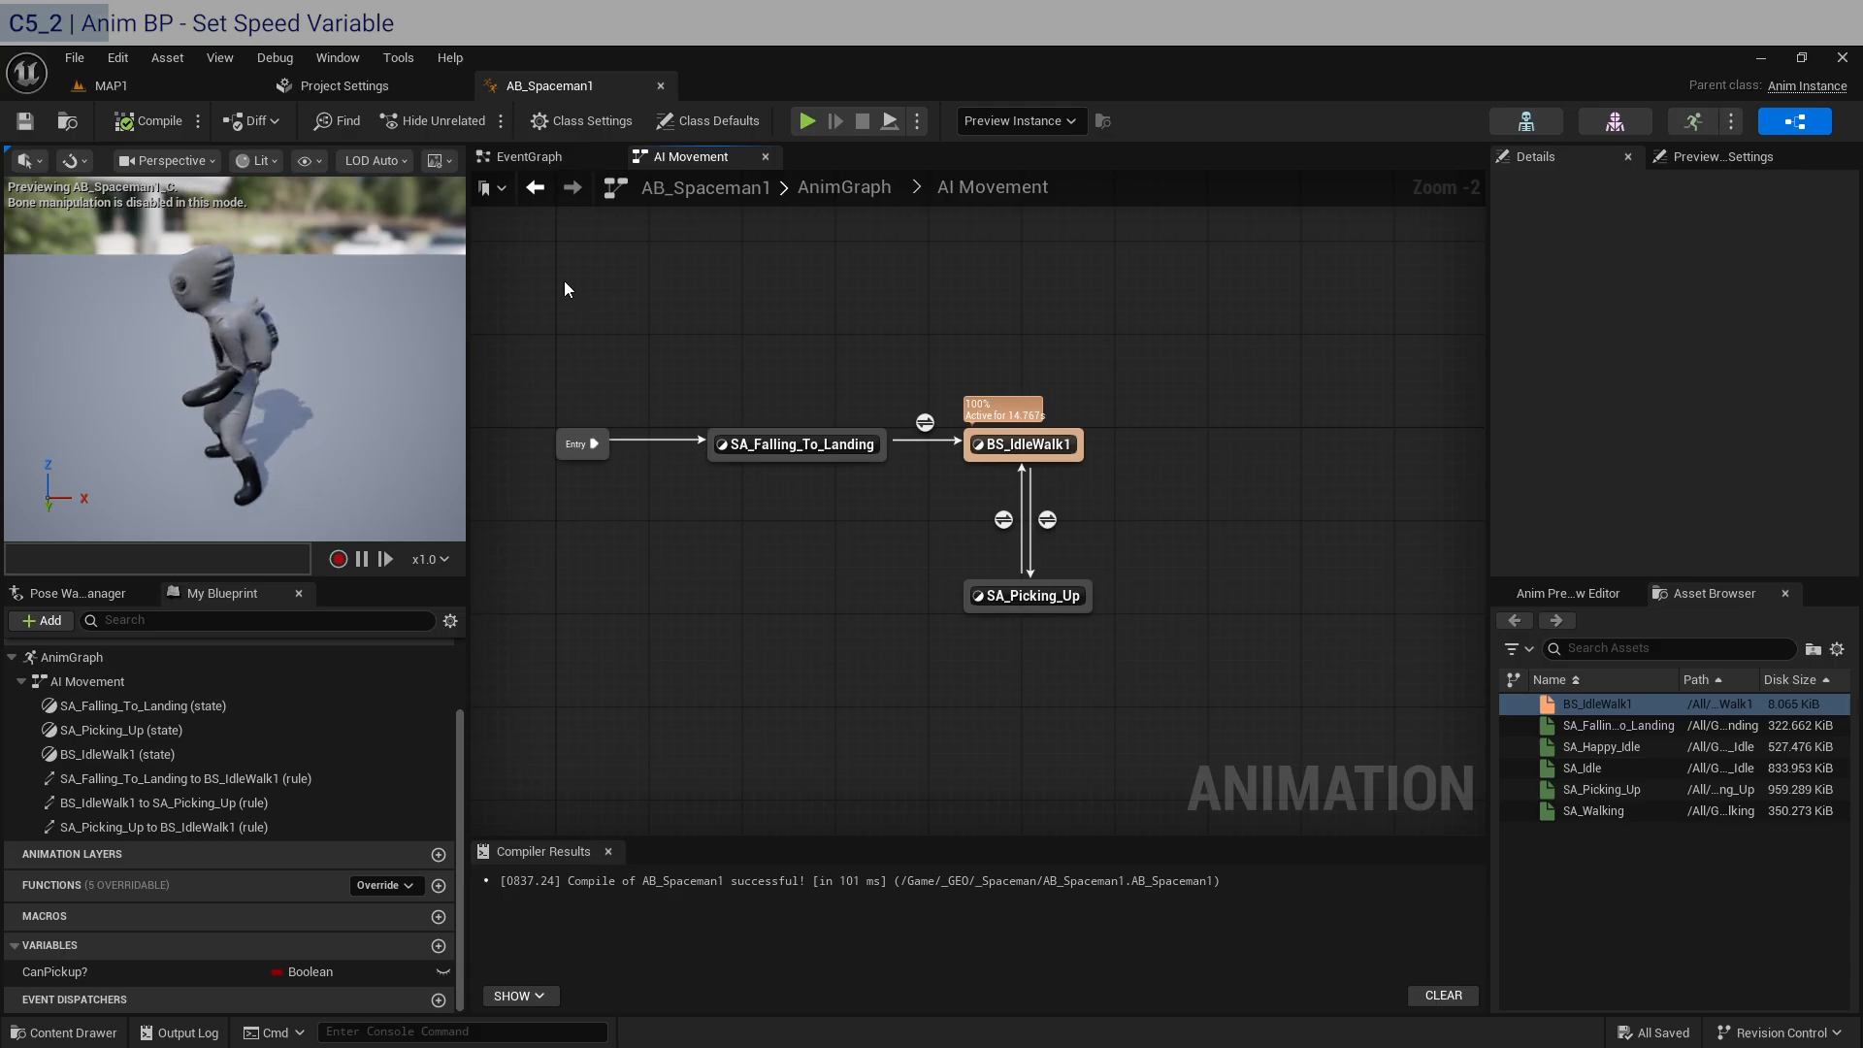
Inside the BS_IdleWalk1 state, promote the blend space player's Velocity input to a float variable named MovementSpeed.
{"action": "left_click", "coordinate": [543, 156]}
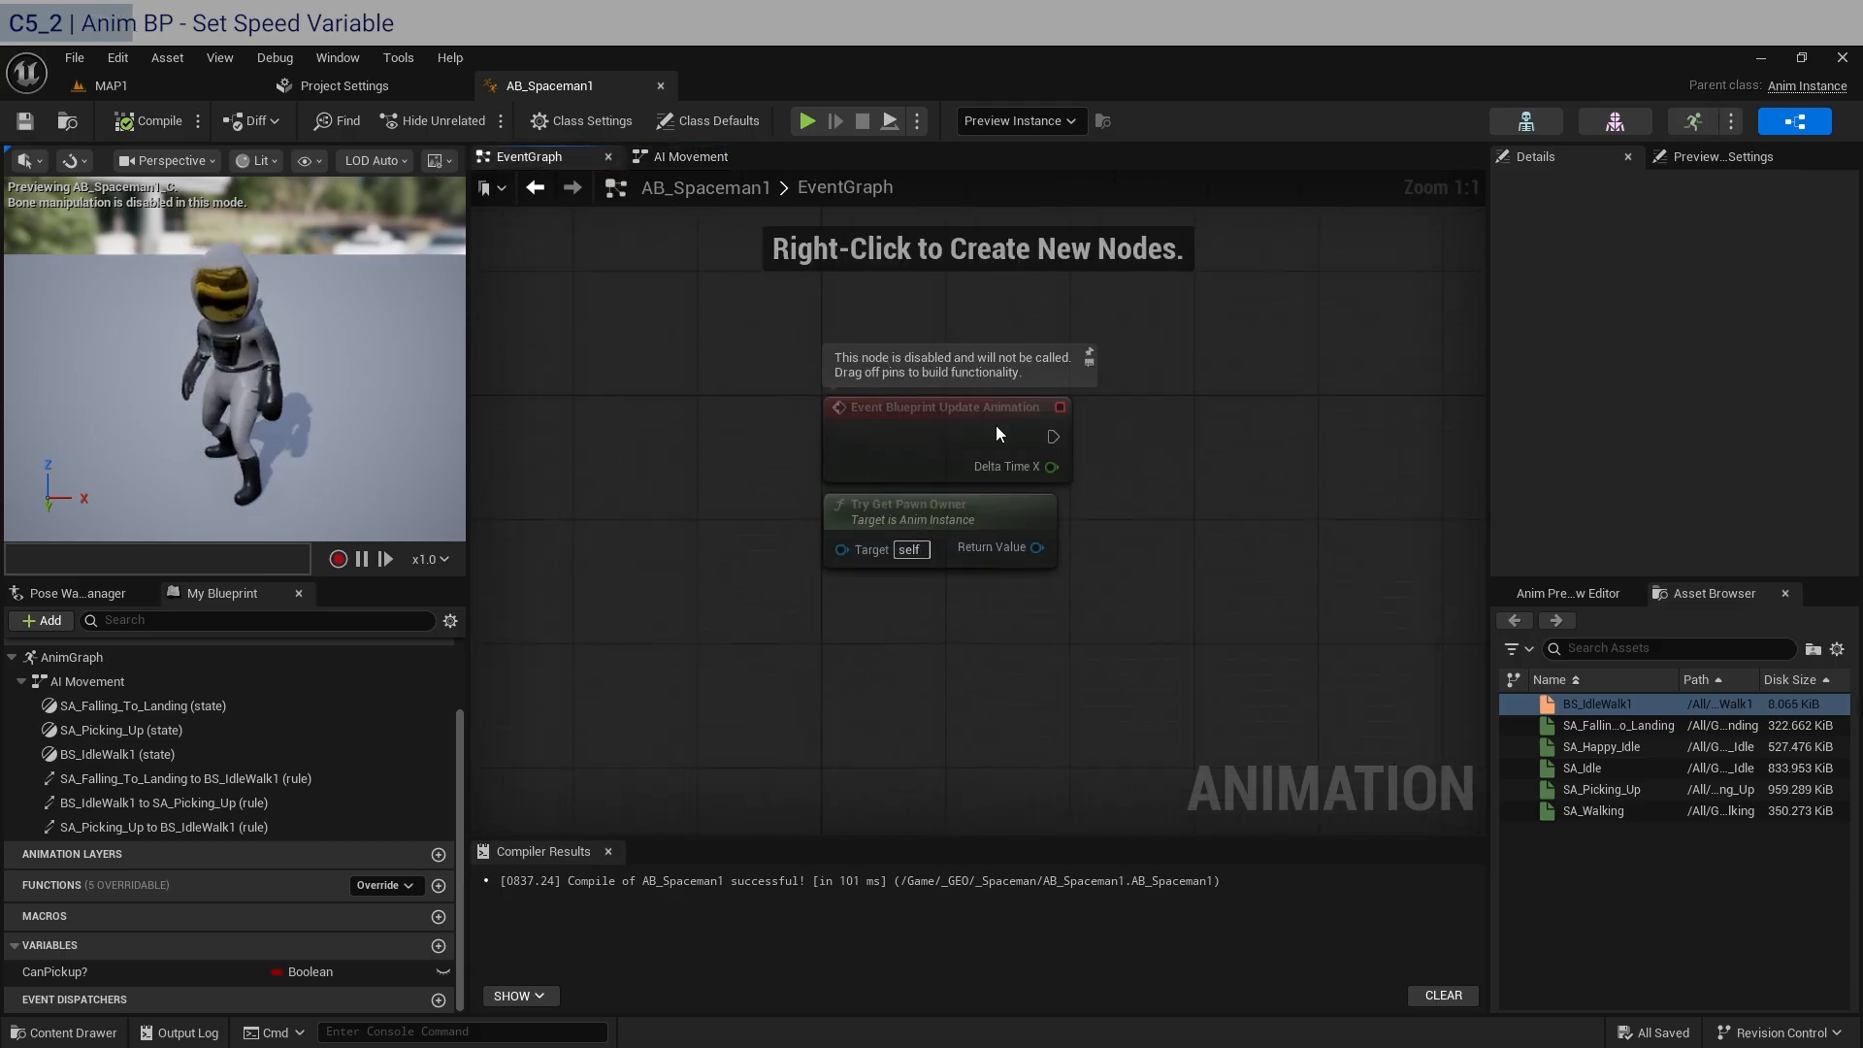
{"action": "left_click", "coordinate": [689, 156]}
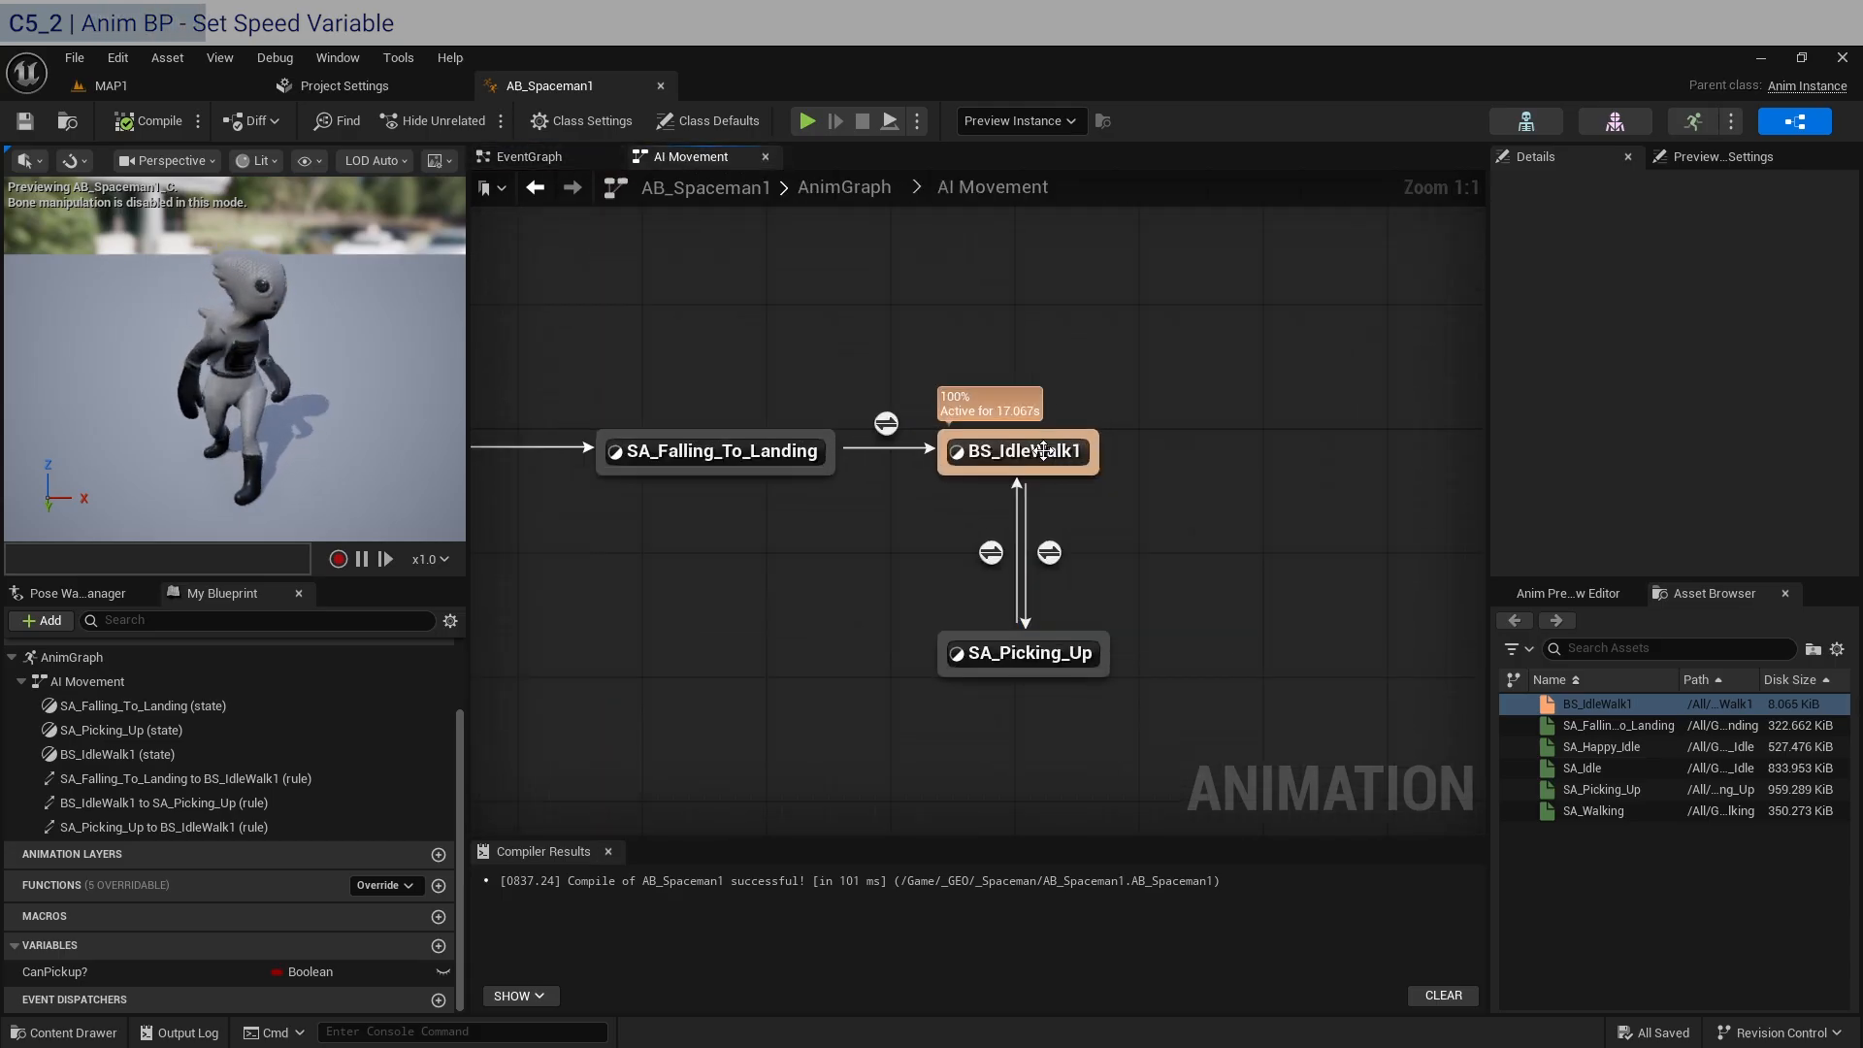
{"action": "double_click", "coordinate": [1029, 444]}
{"action": "left_click", "coordinate": [1033, 417]}
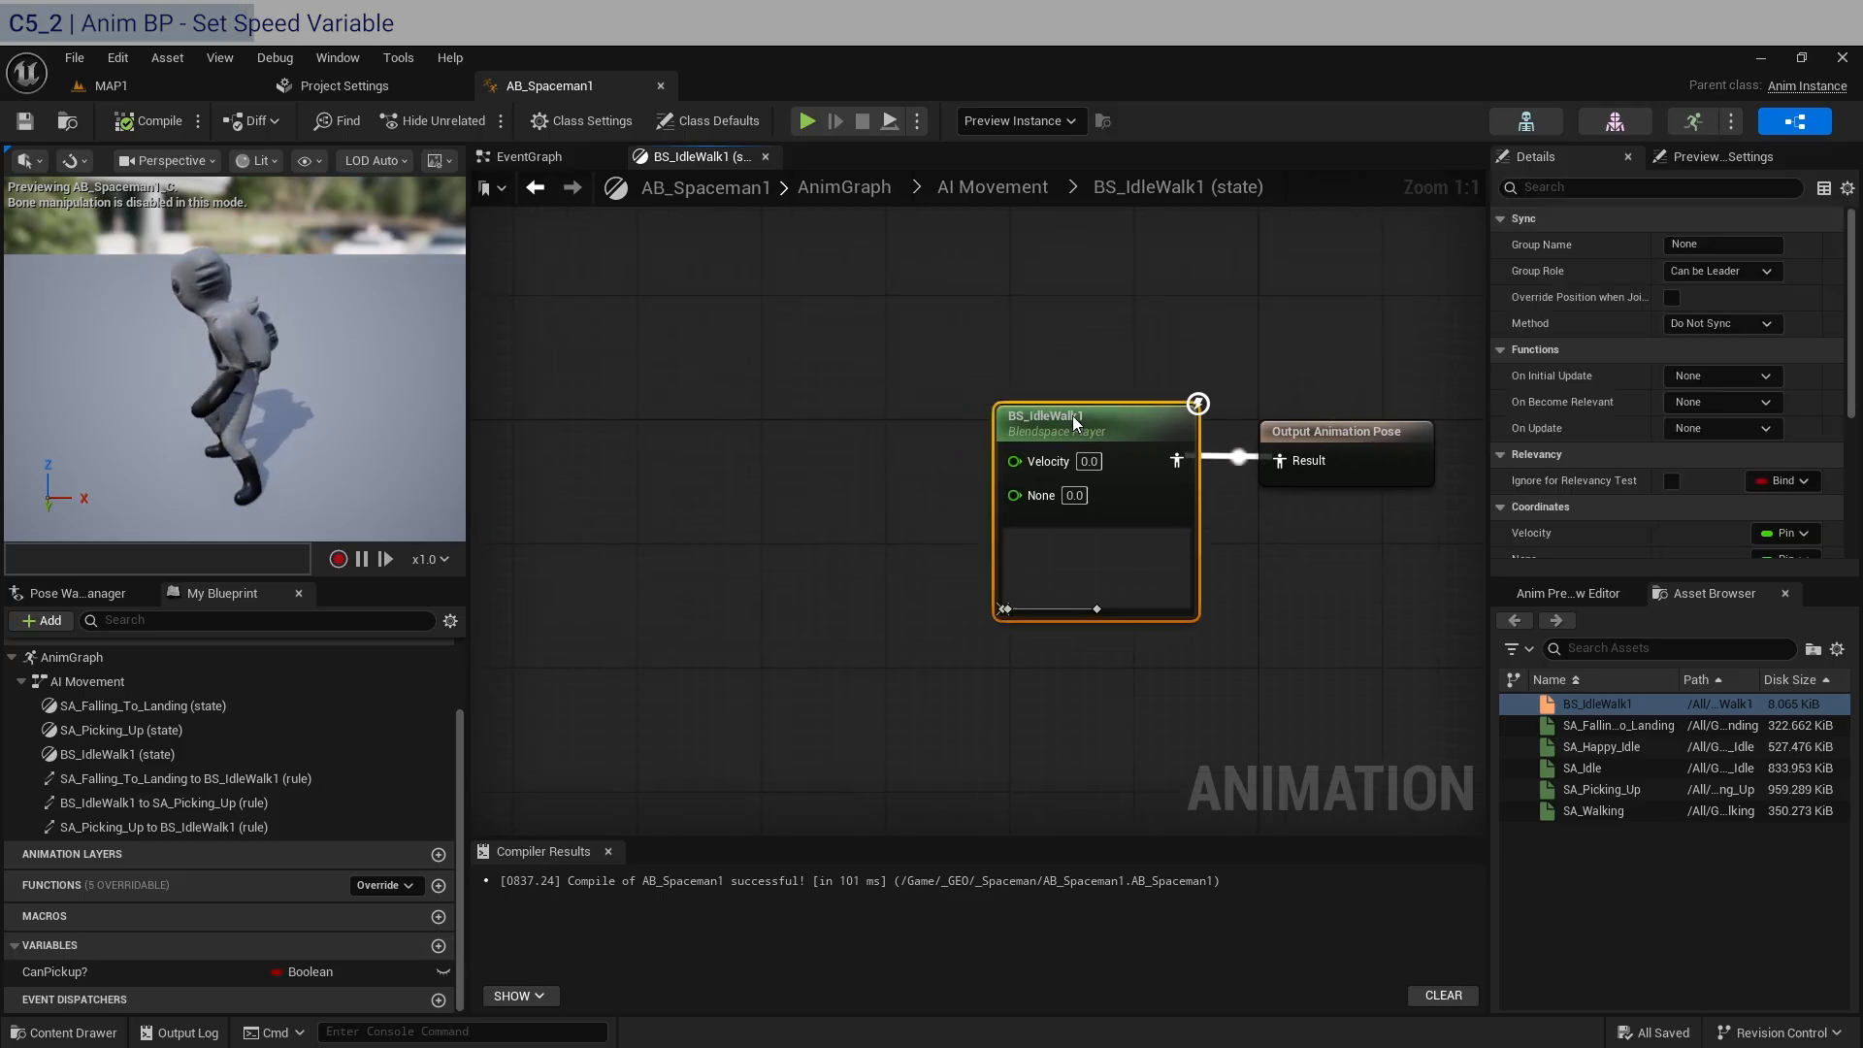
{"action": "left_click_drag", "start_coordinate": [1014, 461], "coordinate": [815, 457]}
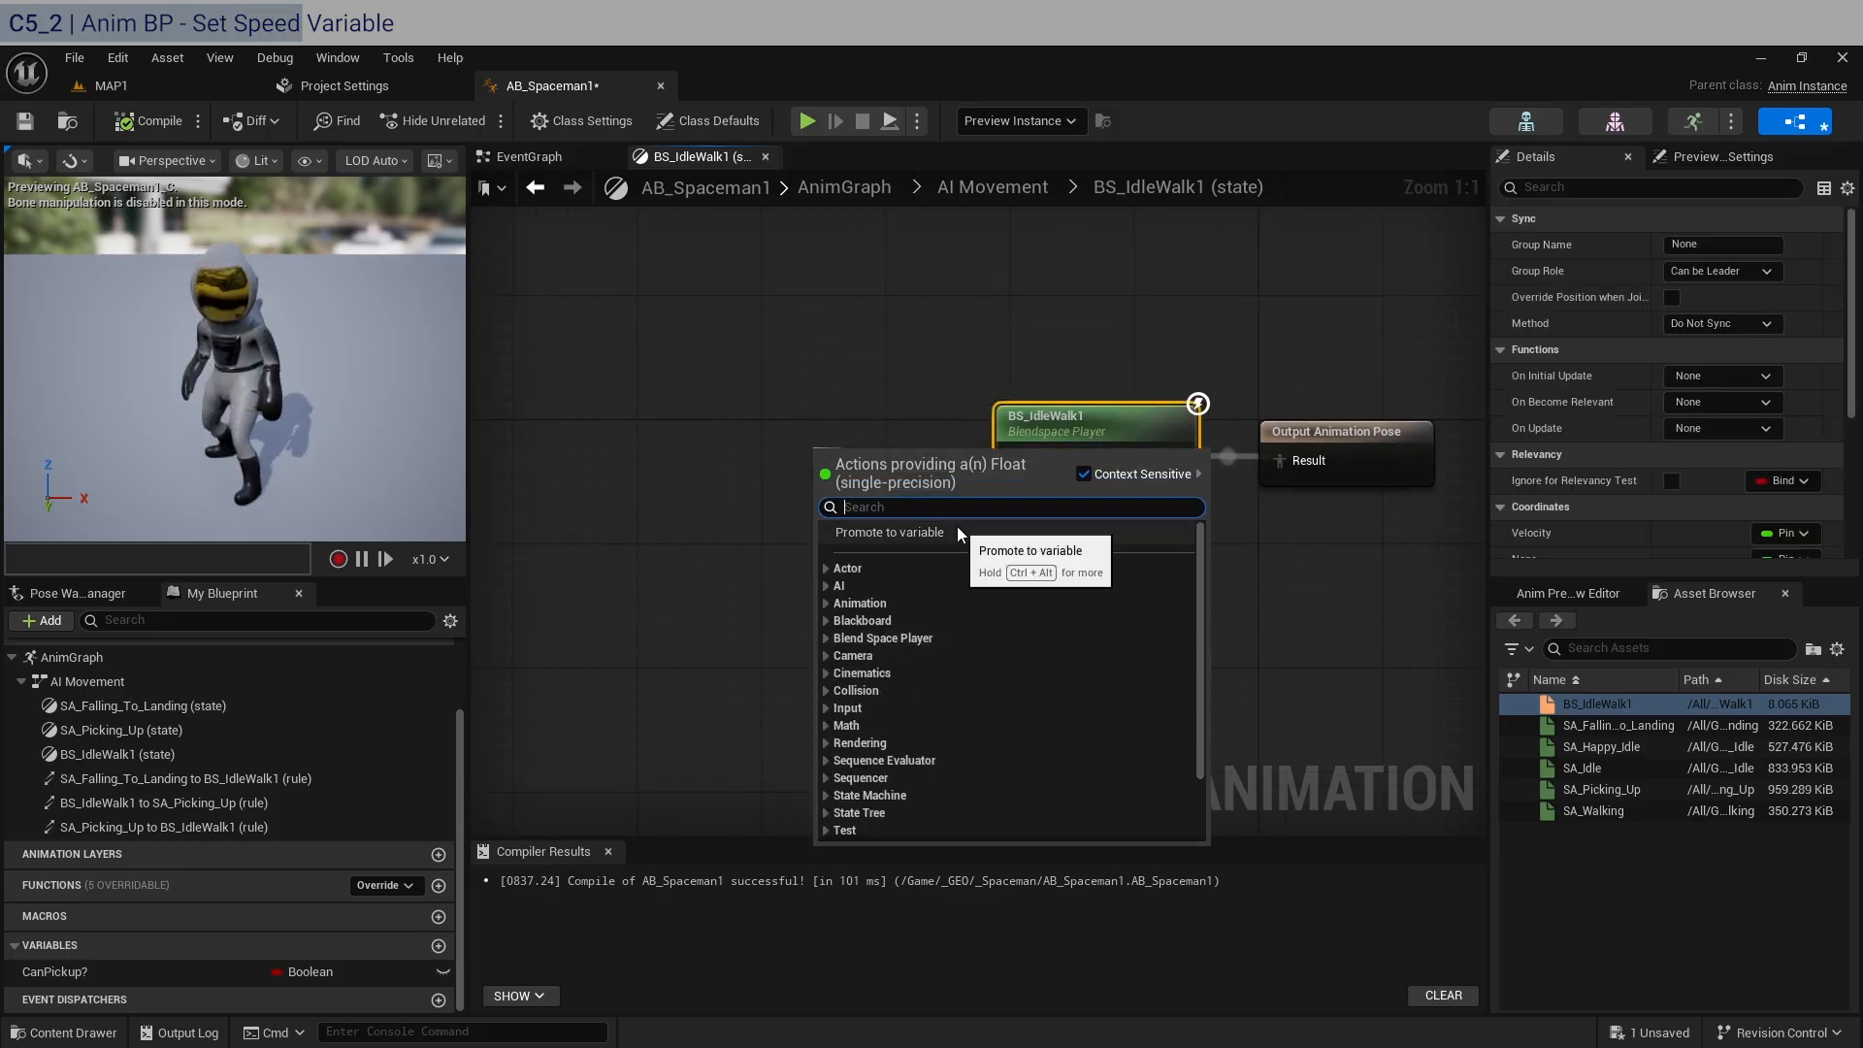
{"action": "left_click", "coordinate": [932, 530]}
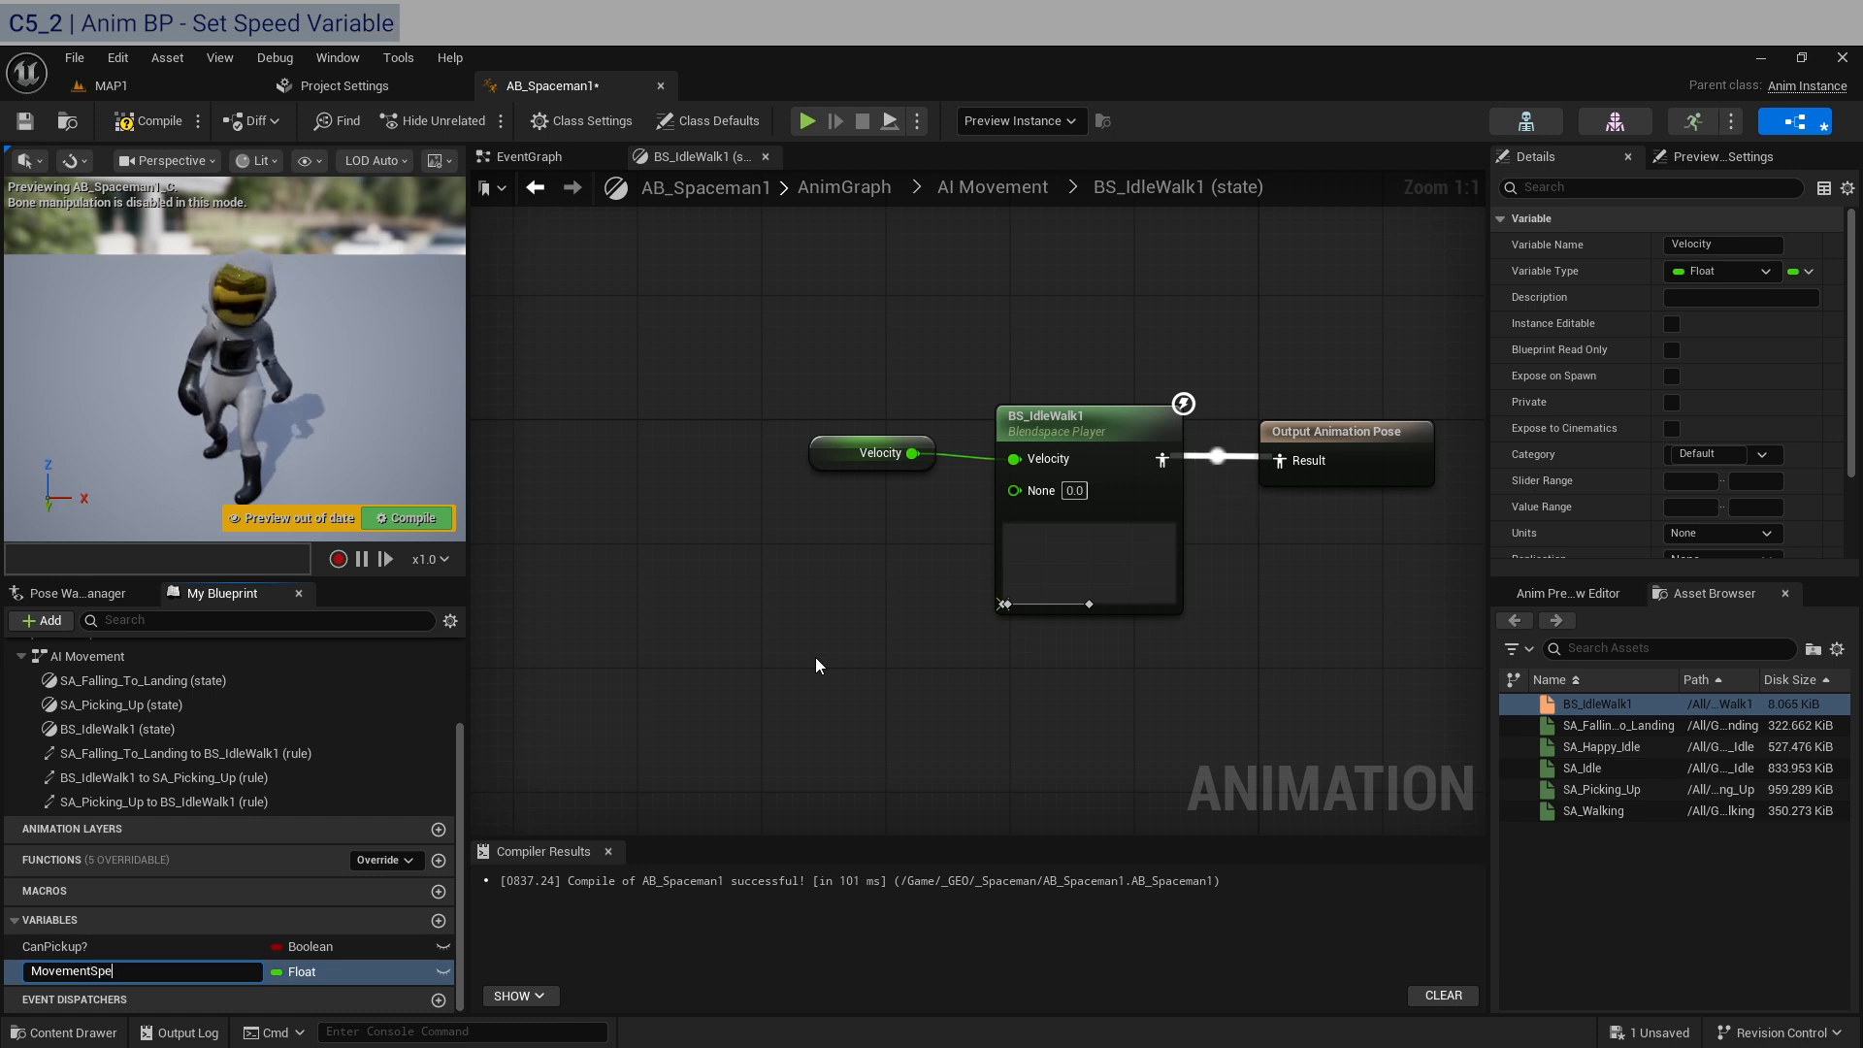
{"action": "key", "text": "Return"}
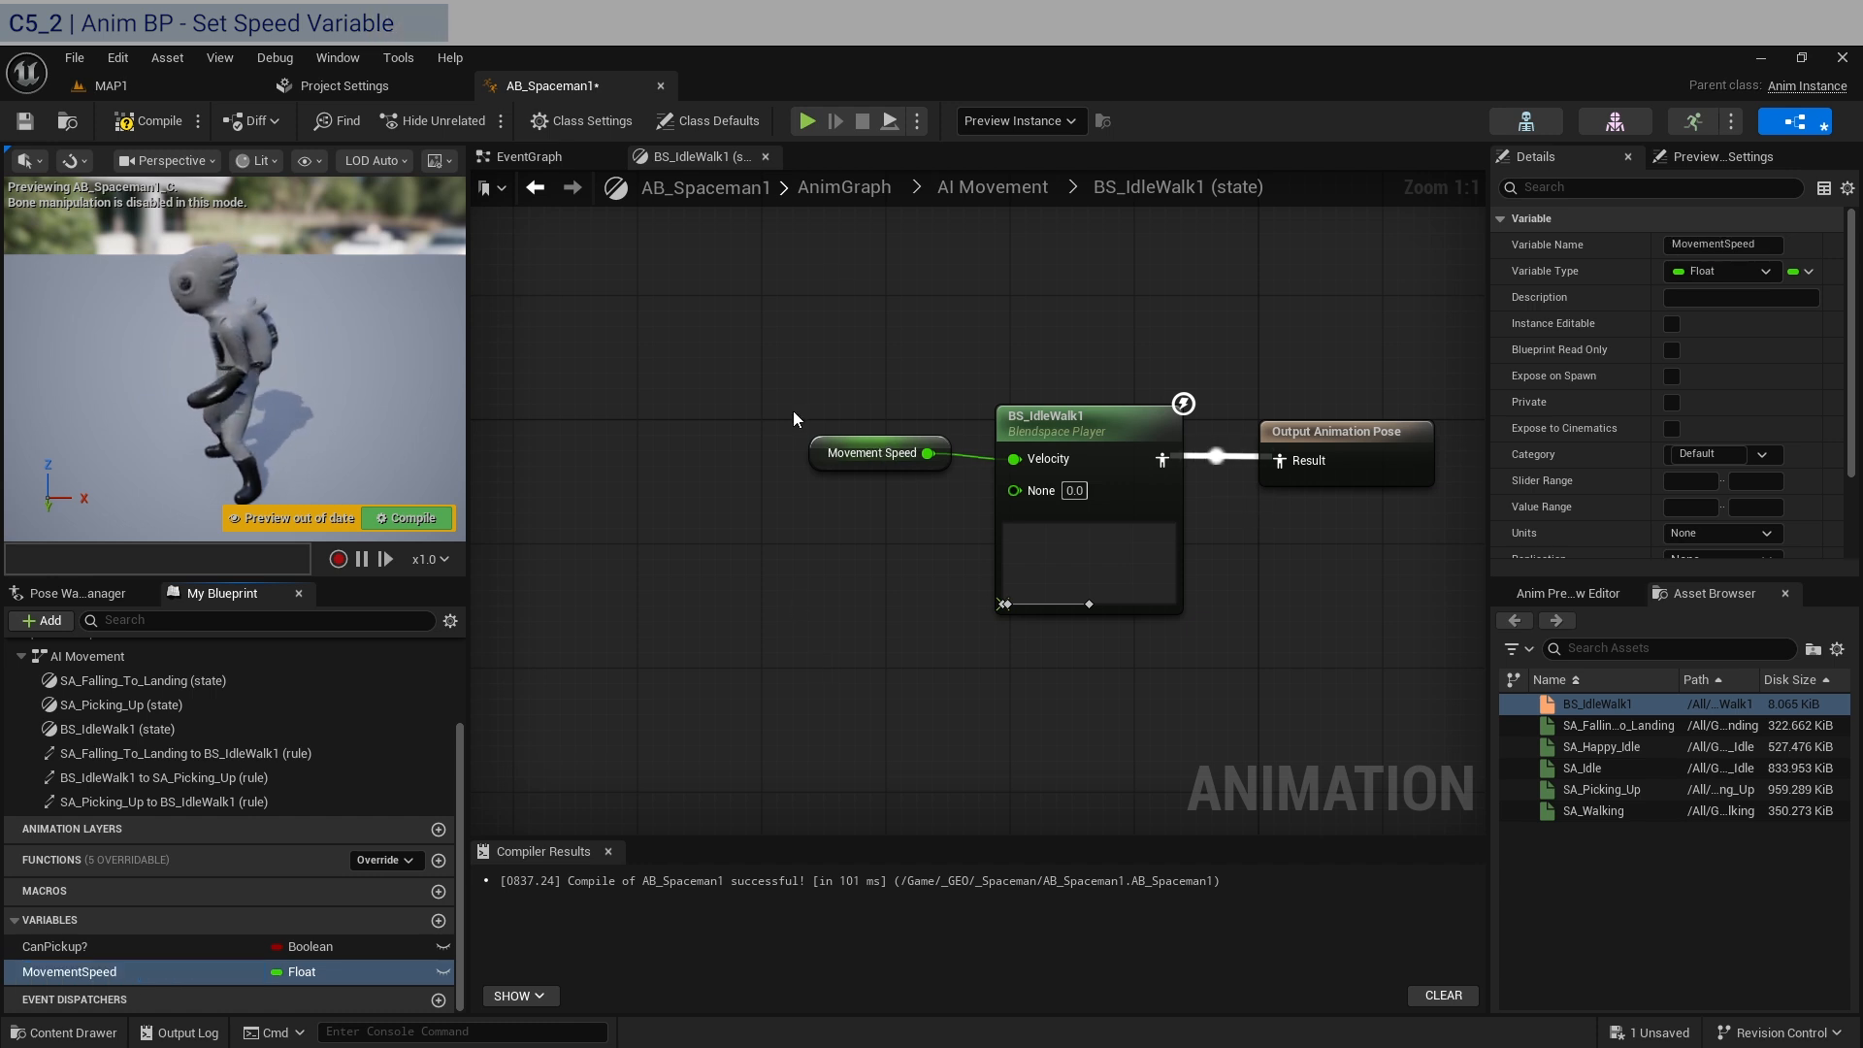
In the EventGraph, add a Get Velocity node fed by the Return Value of Try Get Pawn Owner.
{"action": "left_click", "coordinate": [529, 156]}
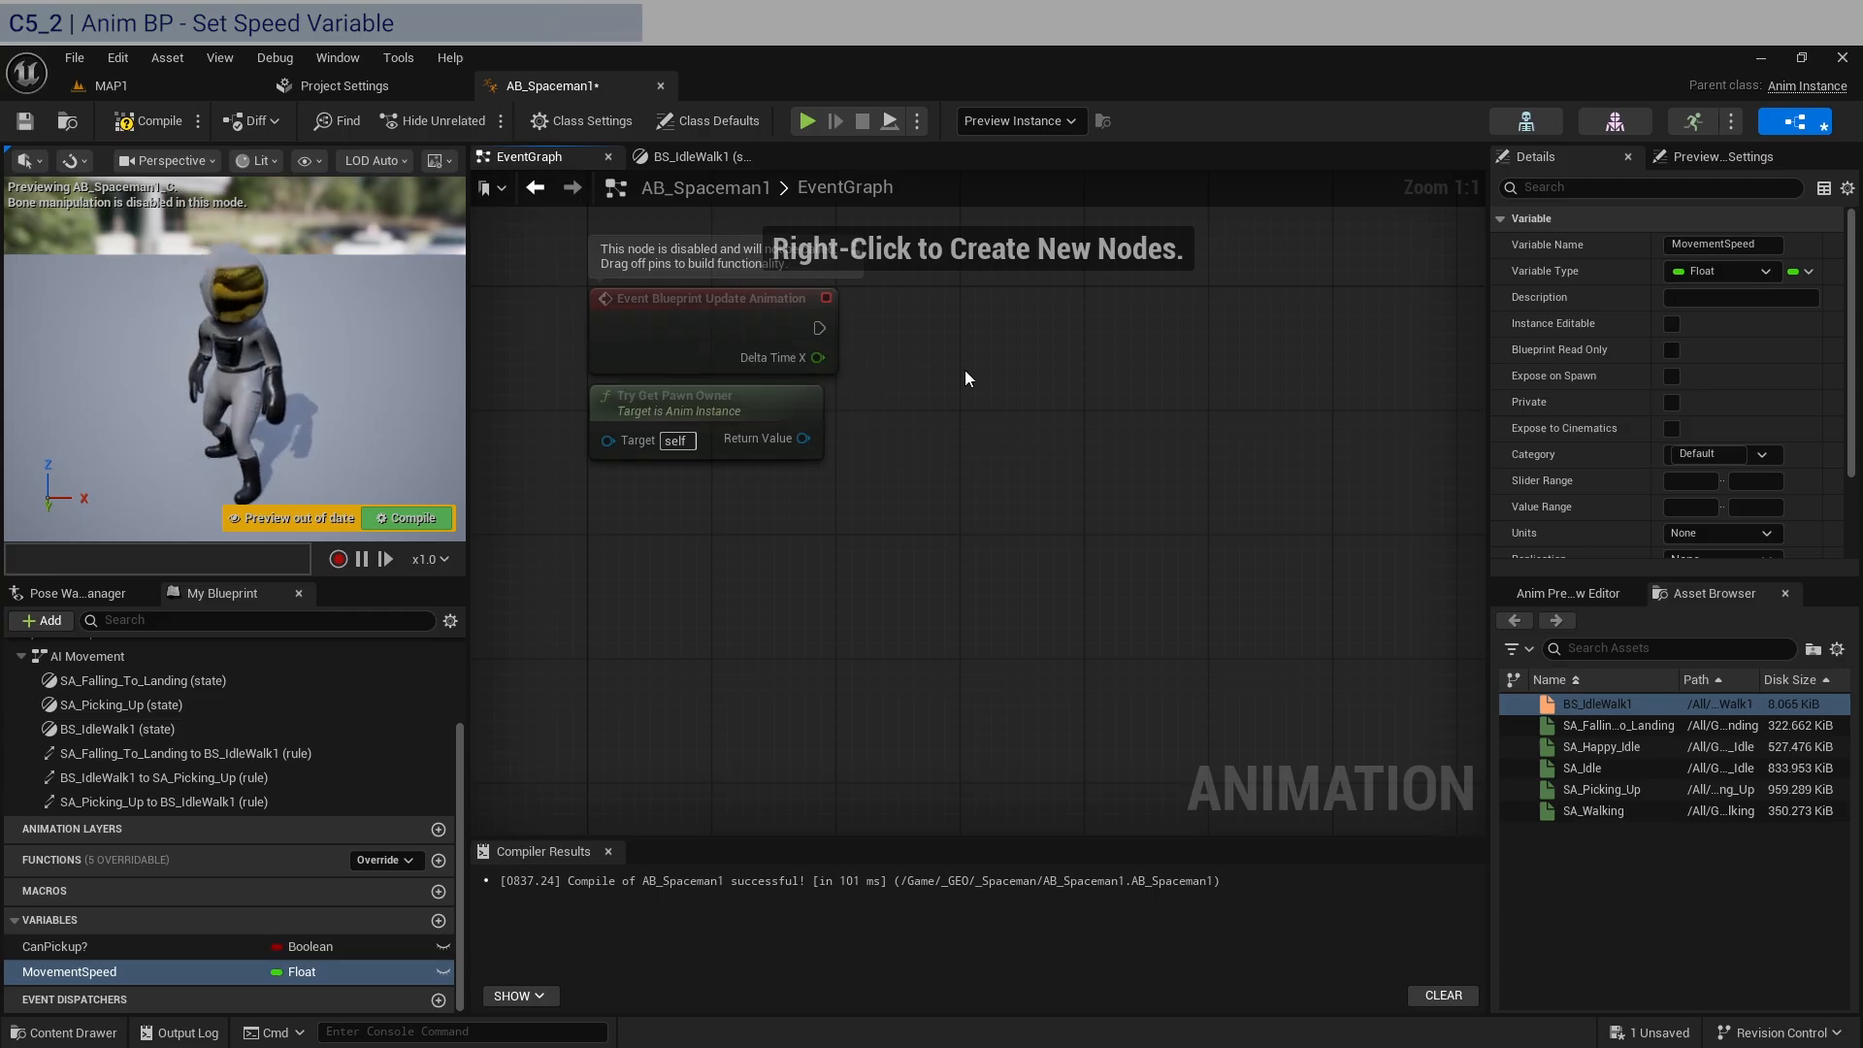
{"action": "right_click_drag", "start_coordinate": [858, 352], "coordinate": [830, 526]}
{"action": "left_click_drag", "start_coordinate": [776, 611], "coordinate": [1069, 601]}
{"action": "type", "text": "get velocity"}
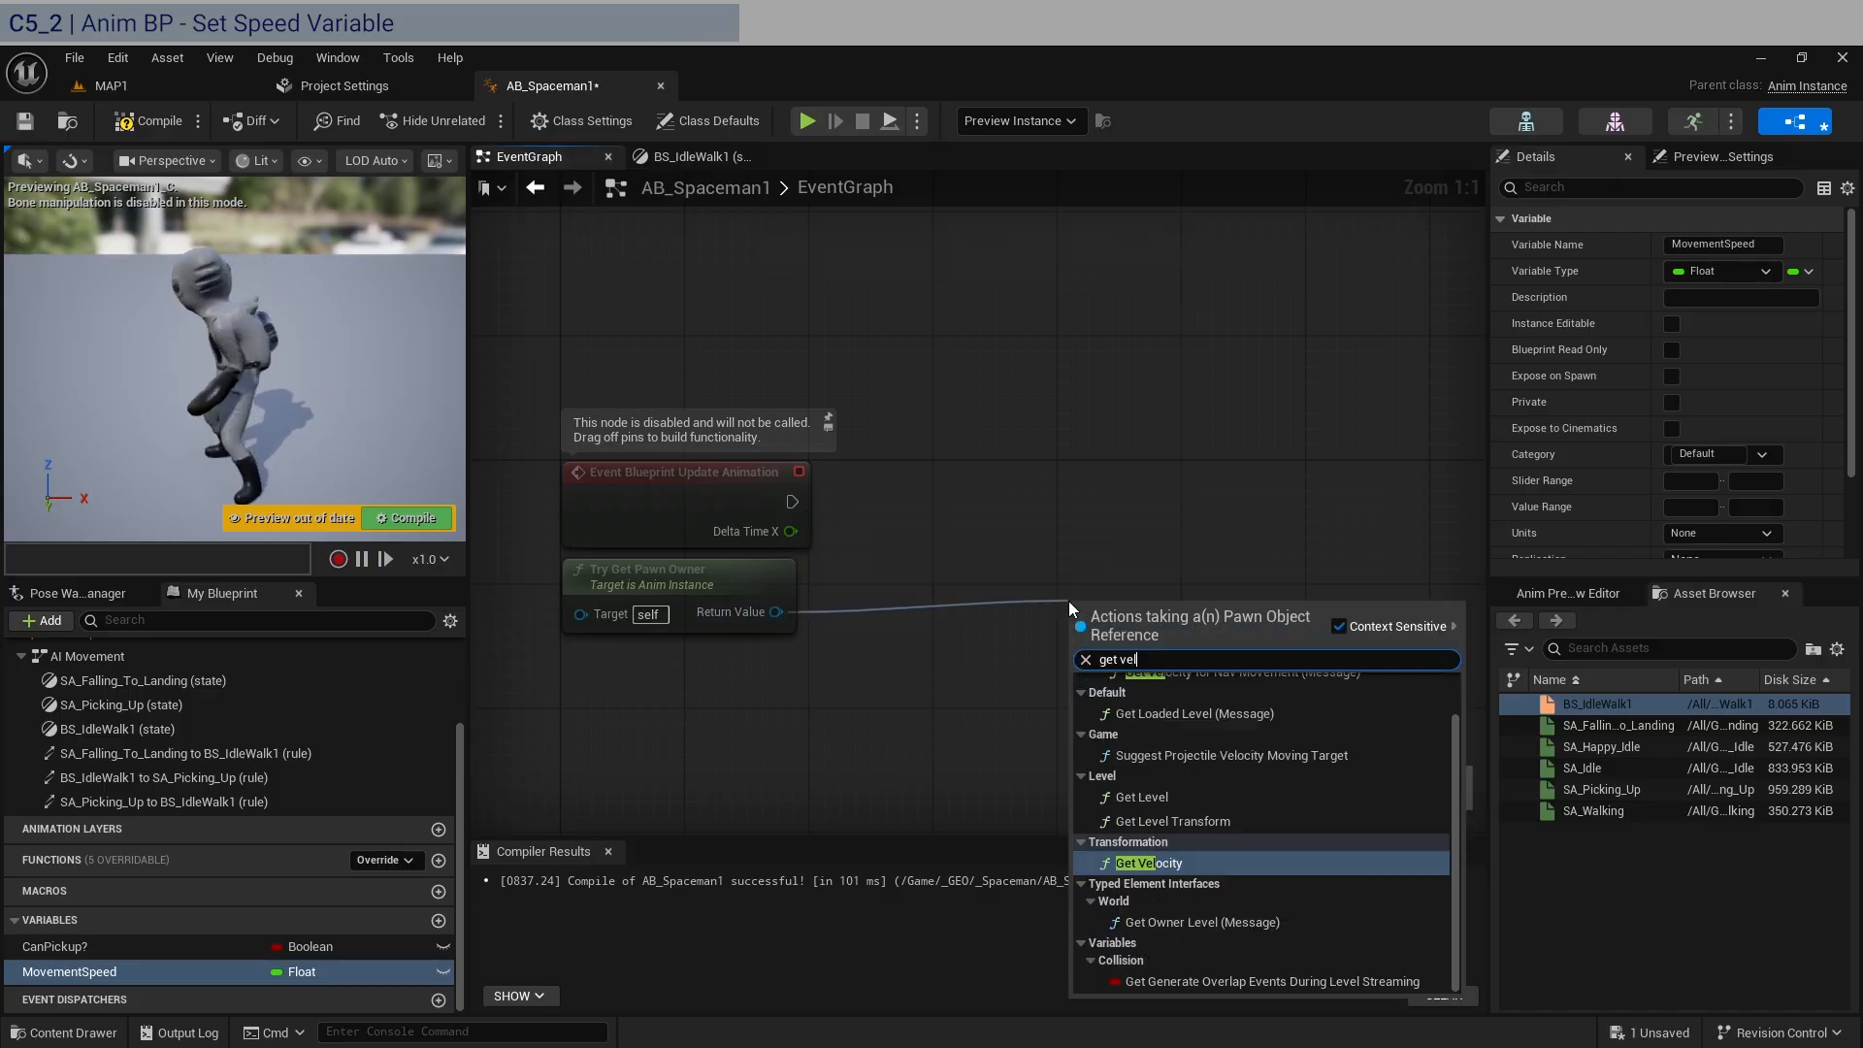
{"action": "key", "text": "Return"}
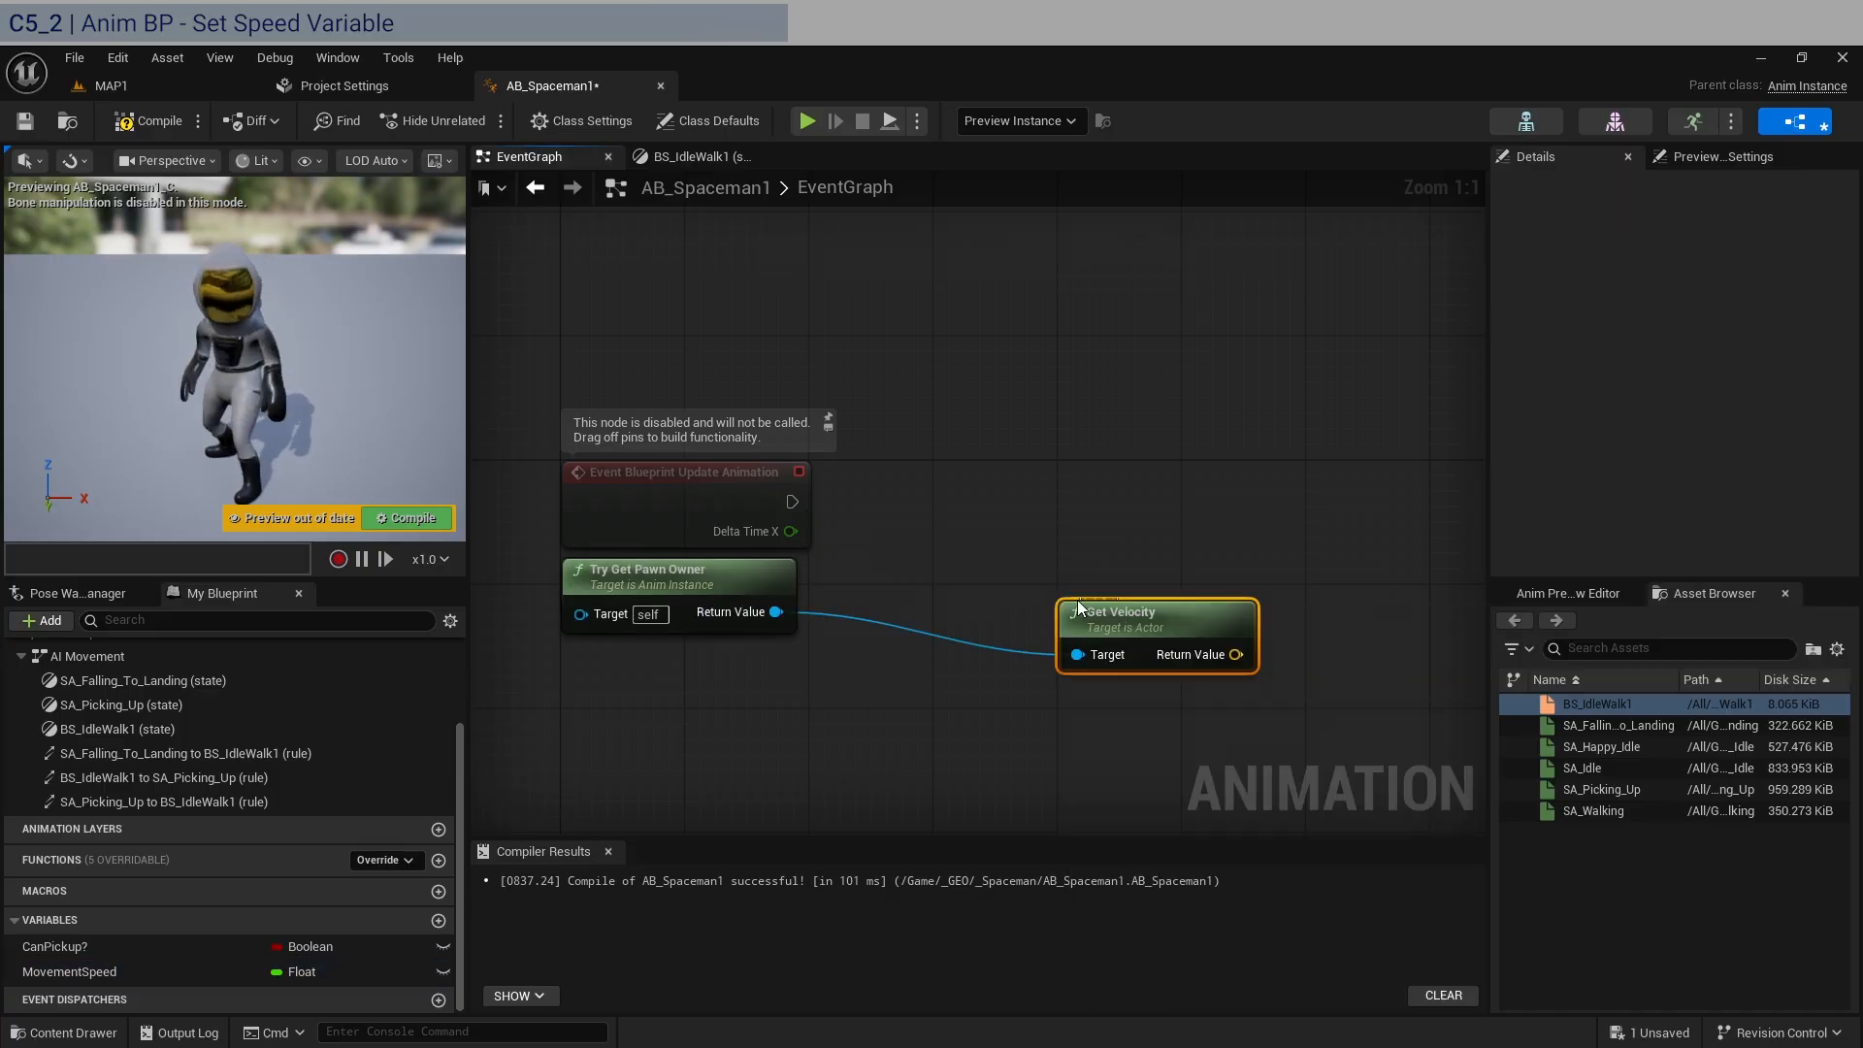
Feed the Get Velocity result into a new Vector Length node and line both nodes up beside Try Get Pawn Owner.
{"action": "left_click_drag", "start_coordinate": [1152, 627], "coordinate": [1116, 609]}
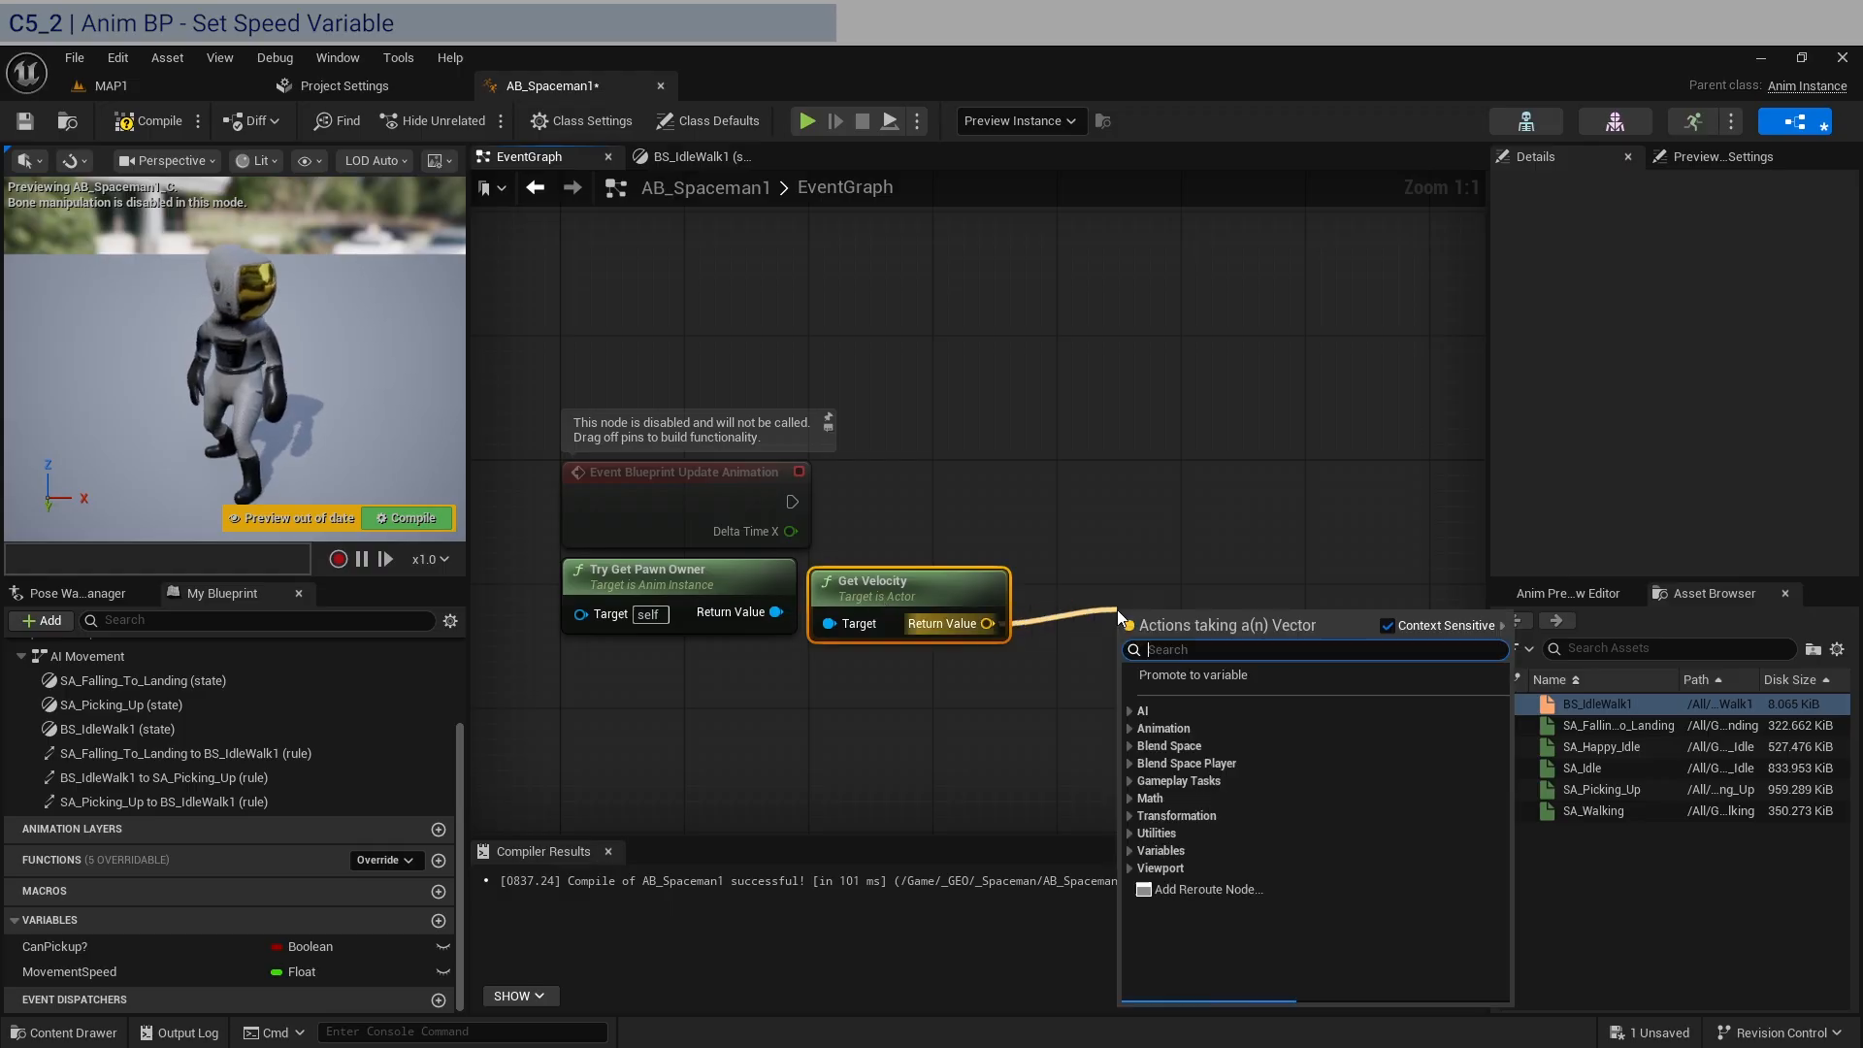
{"action": "type", "text": "length"}
{"action": "key", "text": "Return"}
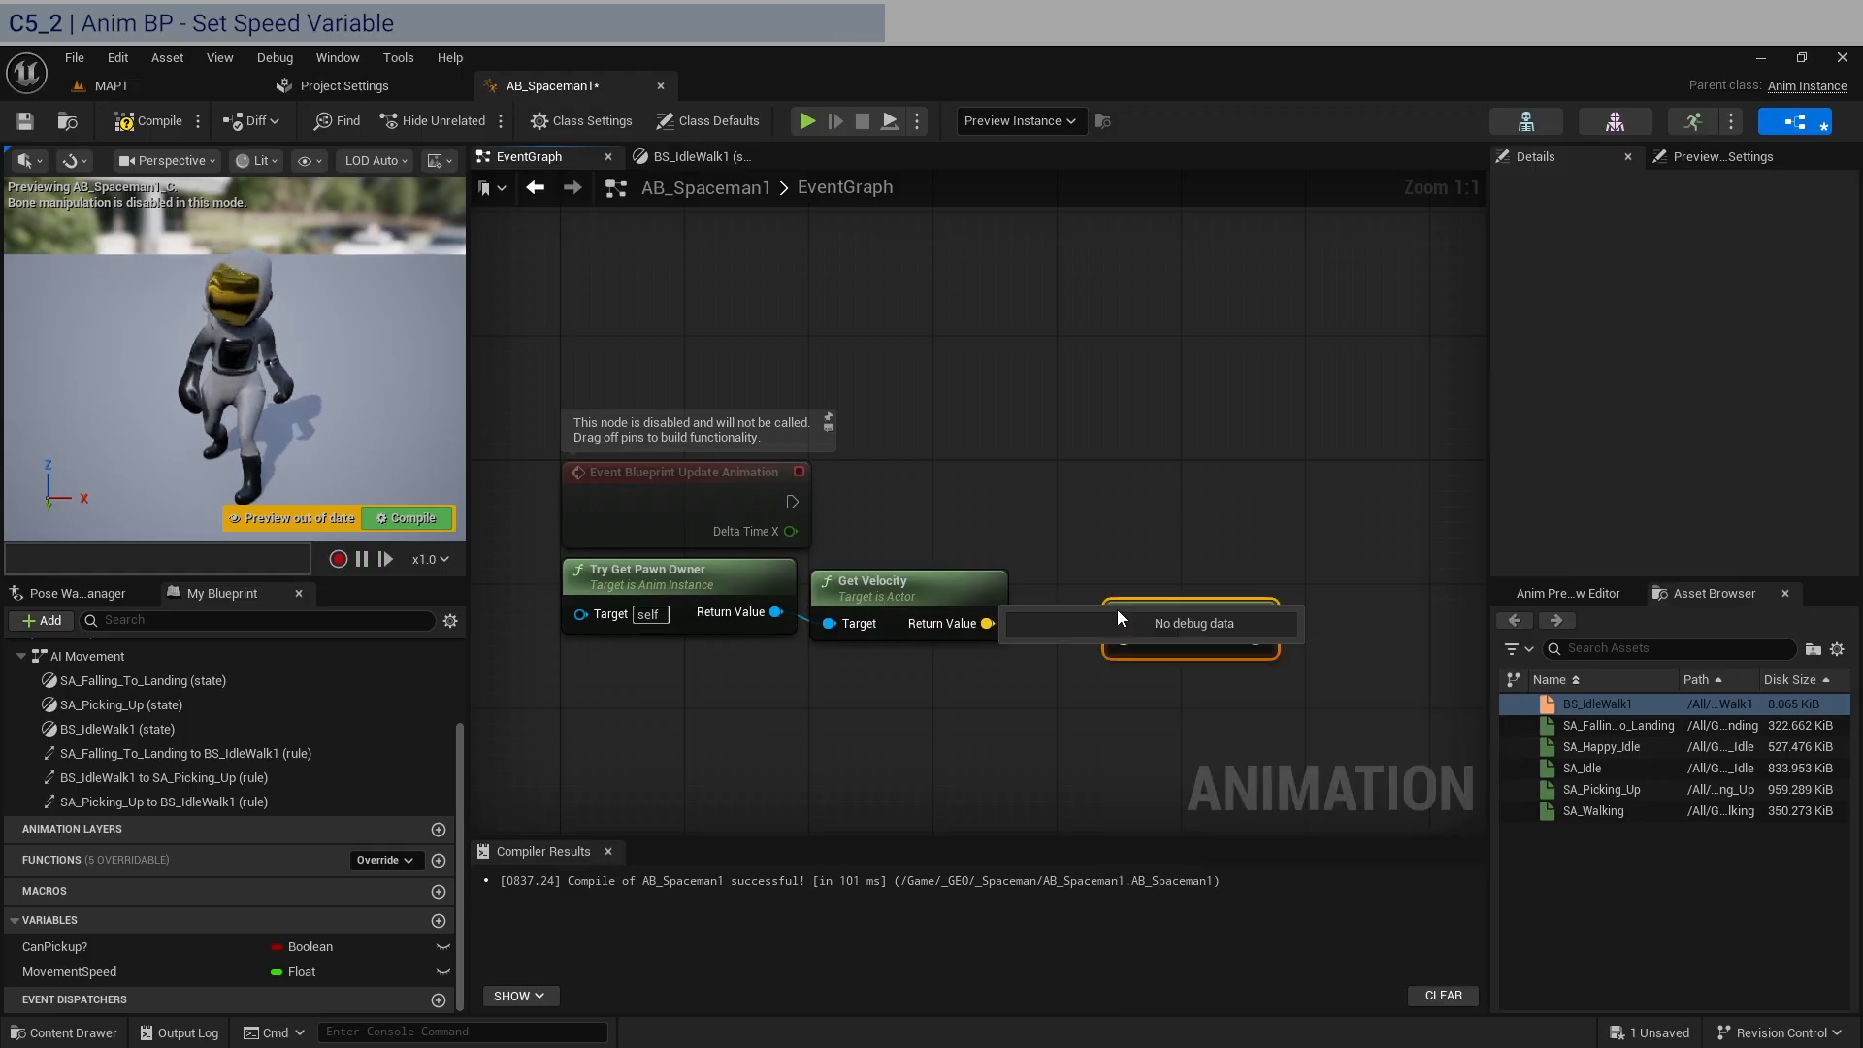
{"action": "left_click_drag", "start_coordinate": [1128, 600], "coordinate": [1057, 574]}
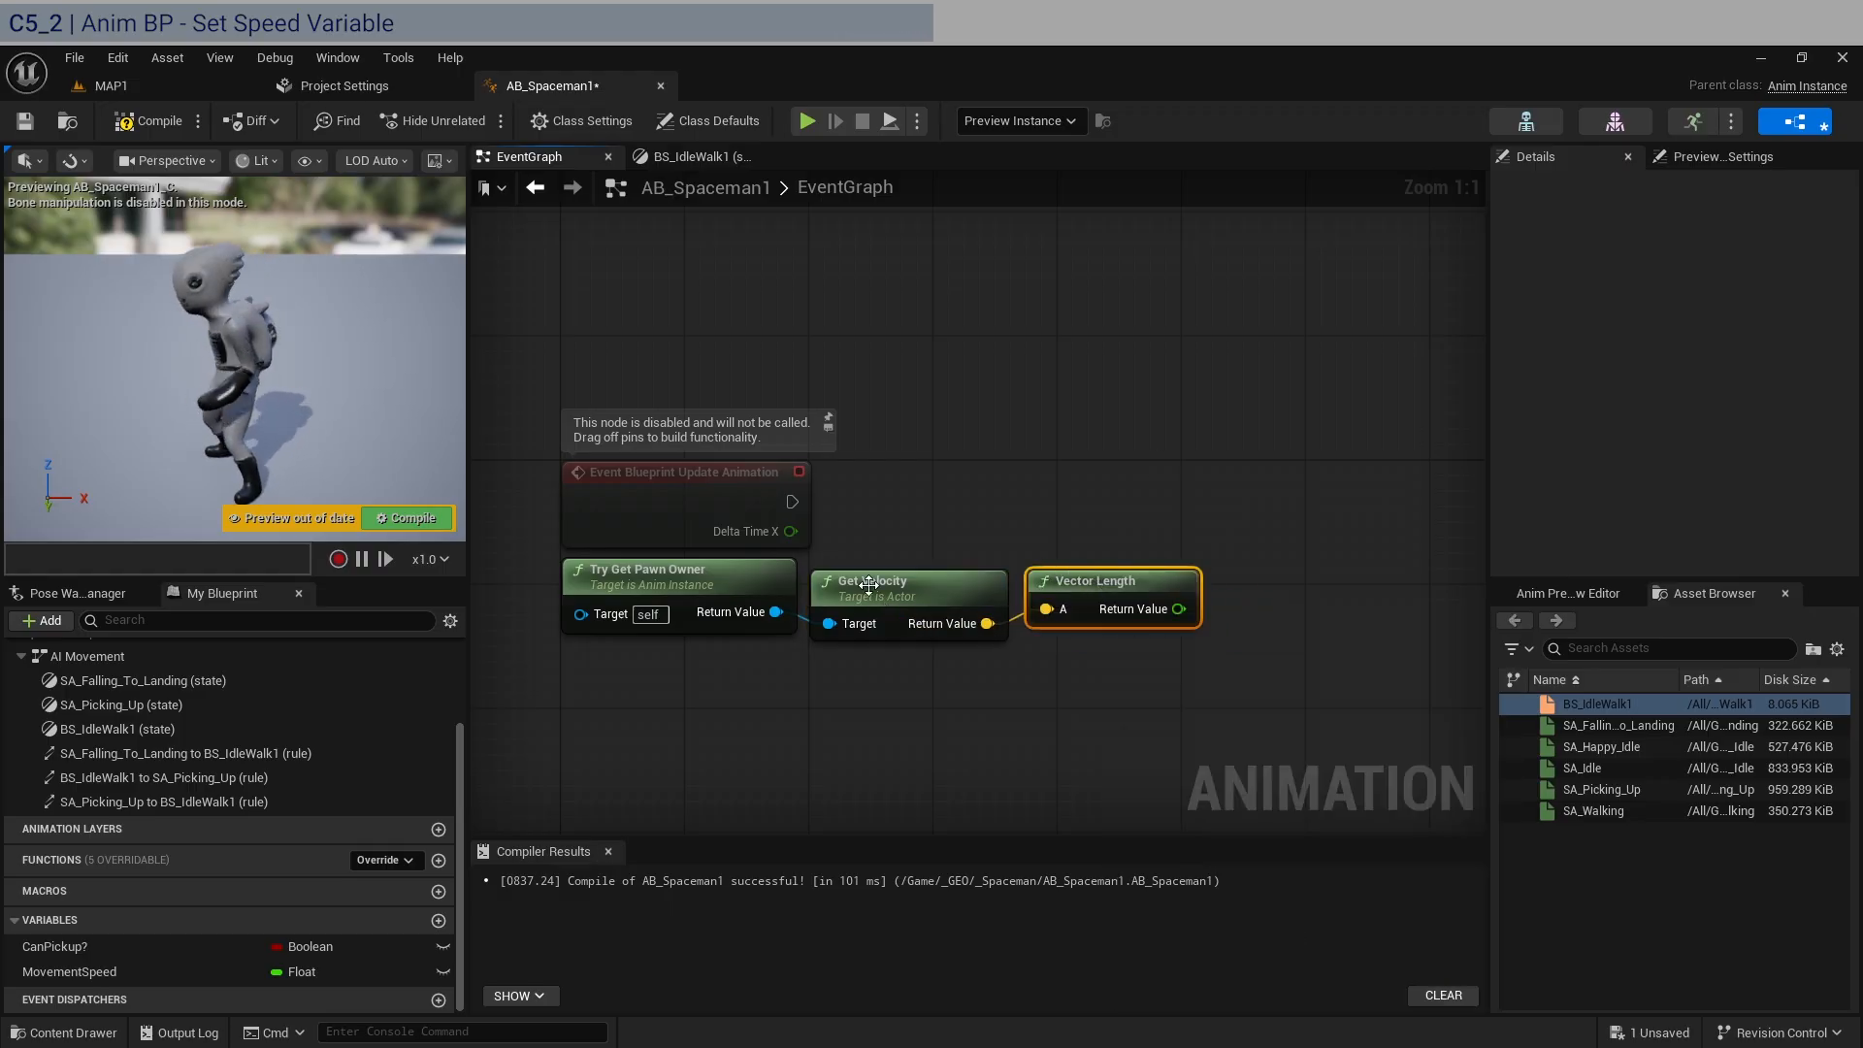
{"action": "left_click_drag", "start_coordinate": [899, 596], "coordinate": [900, 580]}
{"action": "left_click_drag", "start_coordinate": [1109, 588], "coordinate": [1109, 572]}
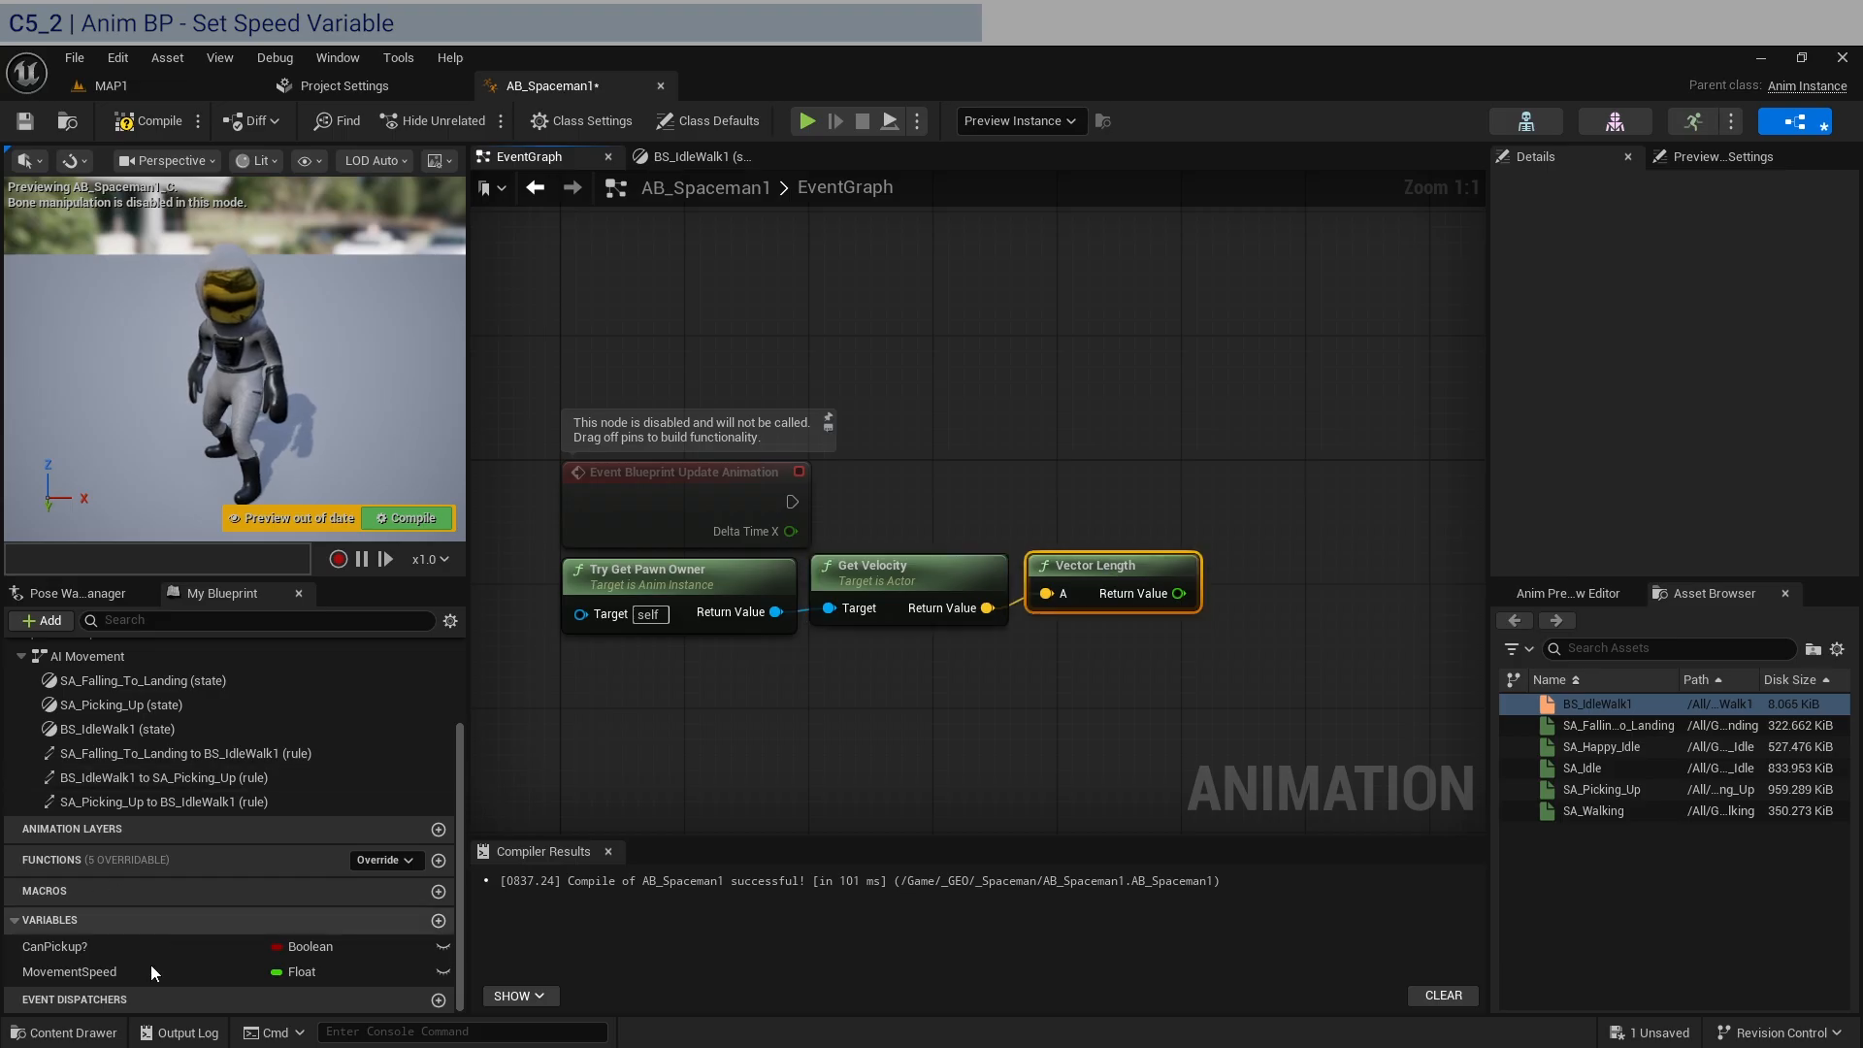
Add a SET node for MovementSpeed, feed it the Vector Length result, and execute it from Event Blueprint Update Animation.
{"action": "left_click_drag", "start_coordinate": [72, 971], "coordinate": [1182, 593]}
{"action": "left_click_drag", "start_coordinate": [789, 502], "coordinate": [1347, 591]}
{"action": "right_click_drag", "start_coordinate": [1390, 529], "coordinate": [1046, 458]}
{"action": "left_click_drag", "start_coordinate": [1031, 528], "coordinate": [1032, 419]}
{"action": "right_click_drag", "start_coordinate": [879, 415], "coordinate": [1050, 424]}
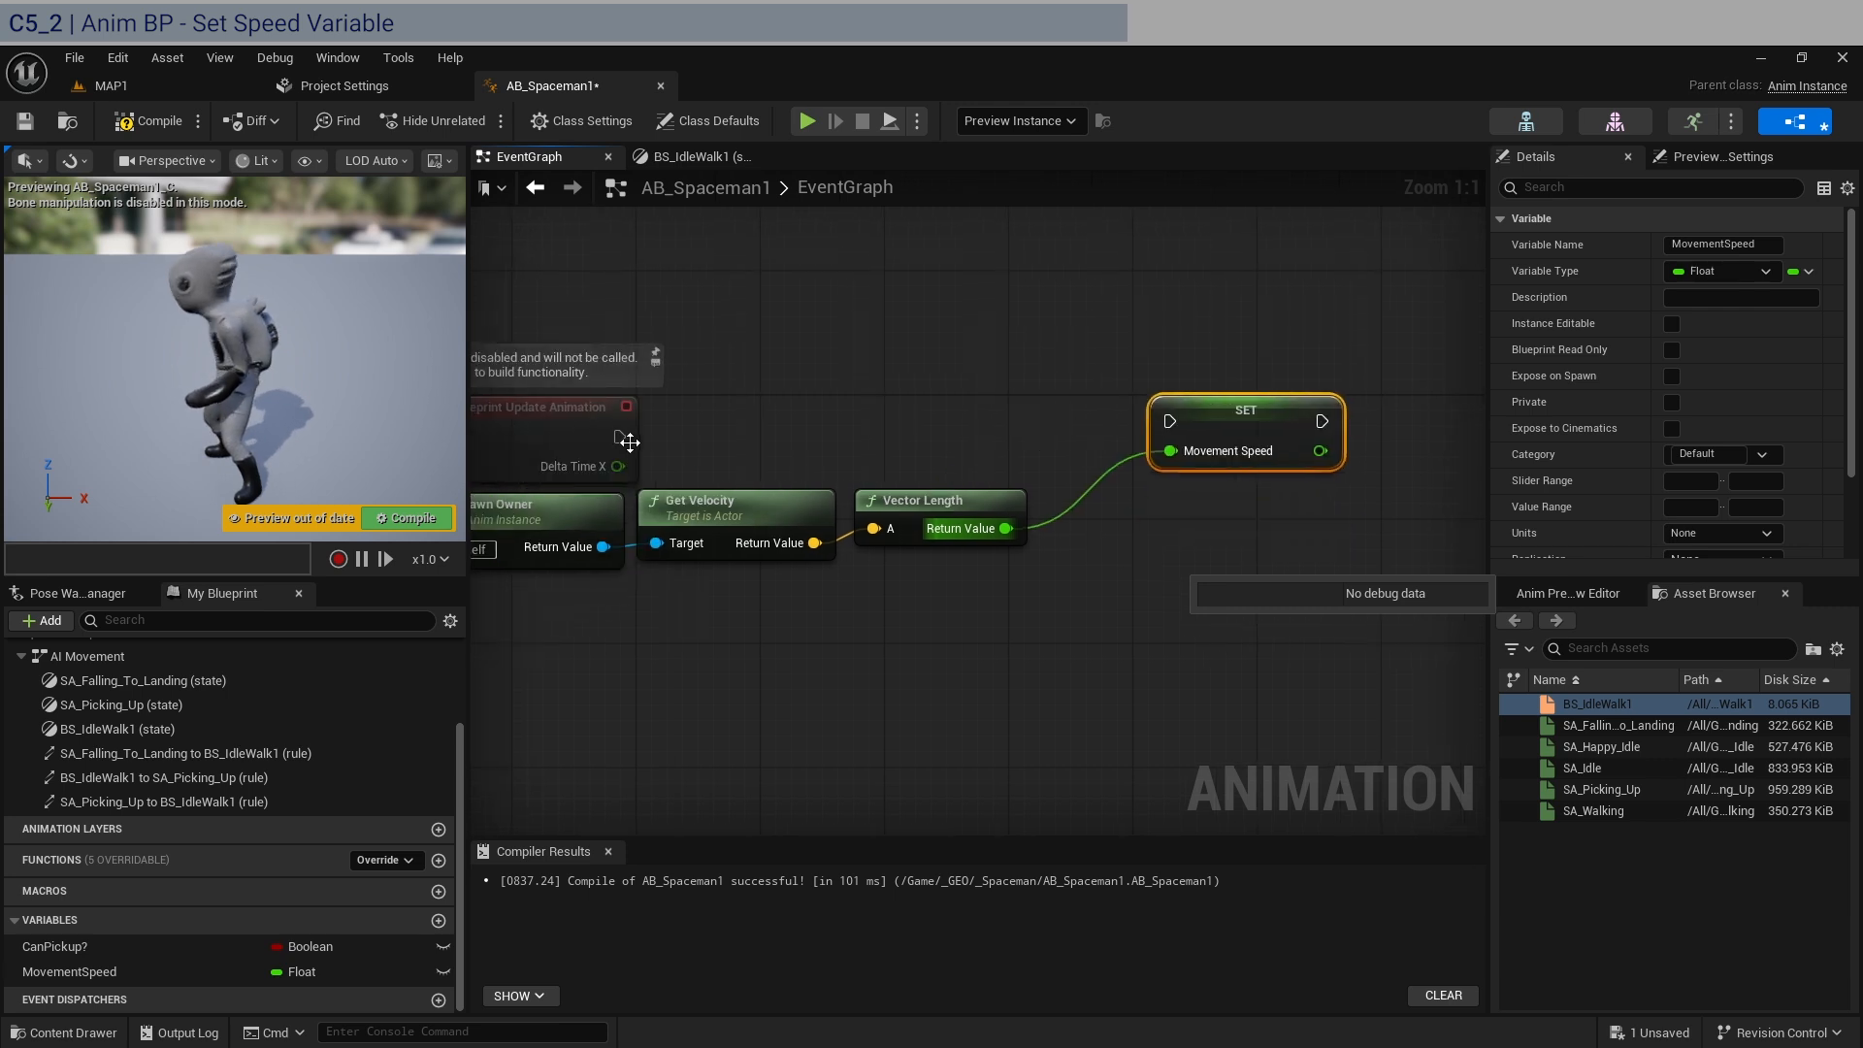
{"action": "left_click_drag", "start_coordinate": [900, 430], "coordinate": [1179, 412]}
{"action": "left_click_drag", "start_coordinate": [1178, 412], "coordinate": [1100, 427]}
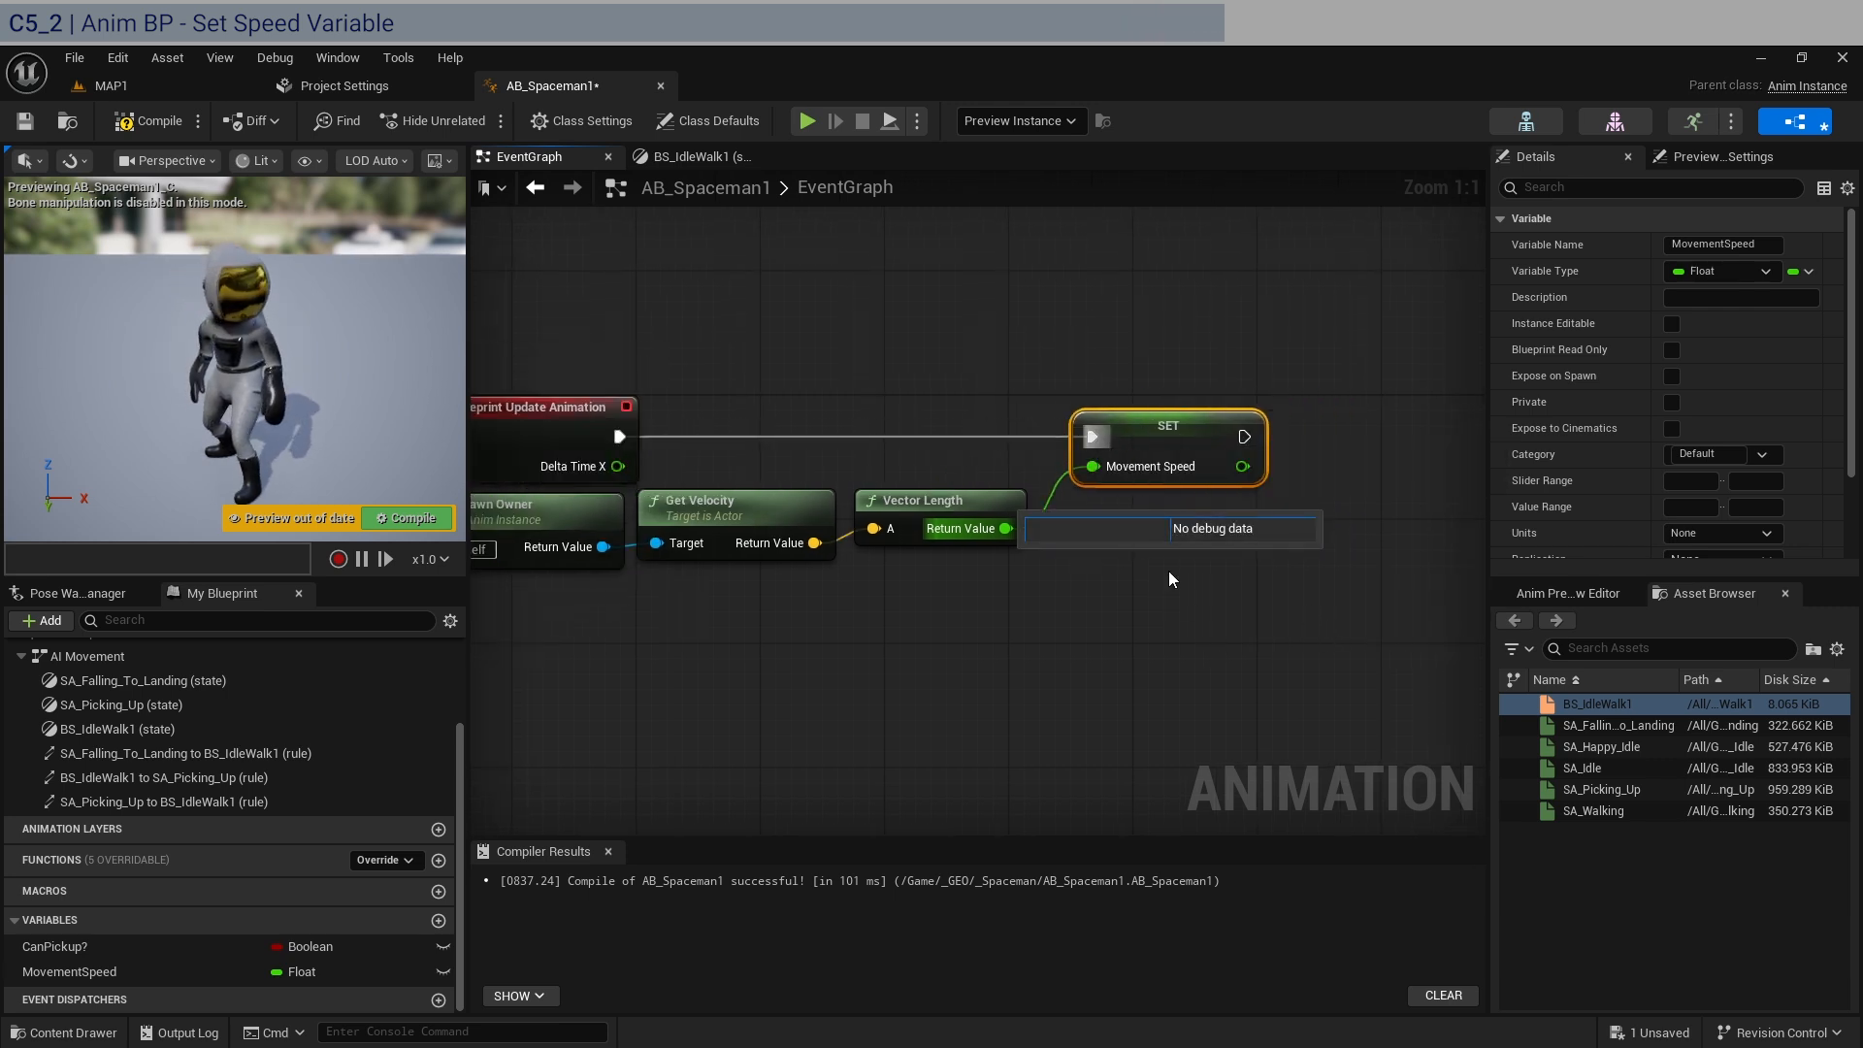
Compile and save AB_Spaceman1 with the MovementSpeed update logic in its EventGraph.
{"action": "left_click", "coordinate": [1188, 610]}
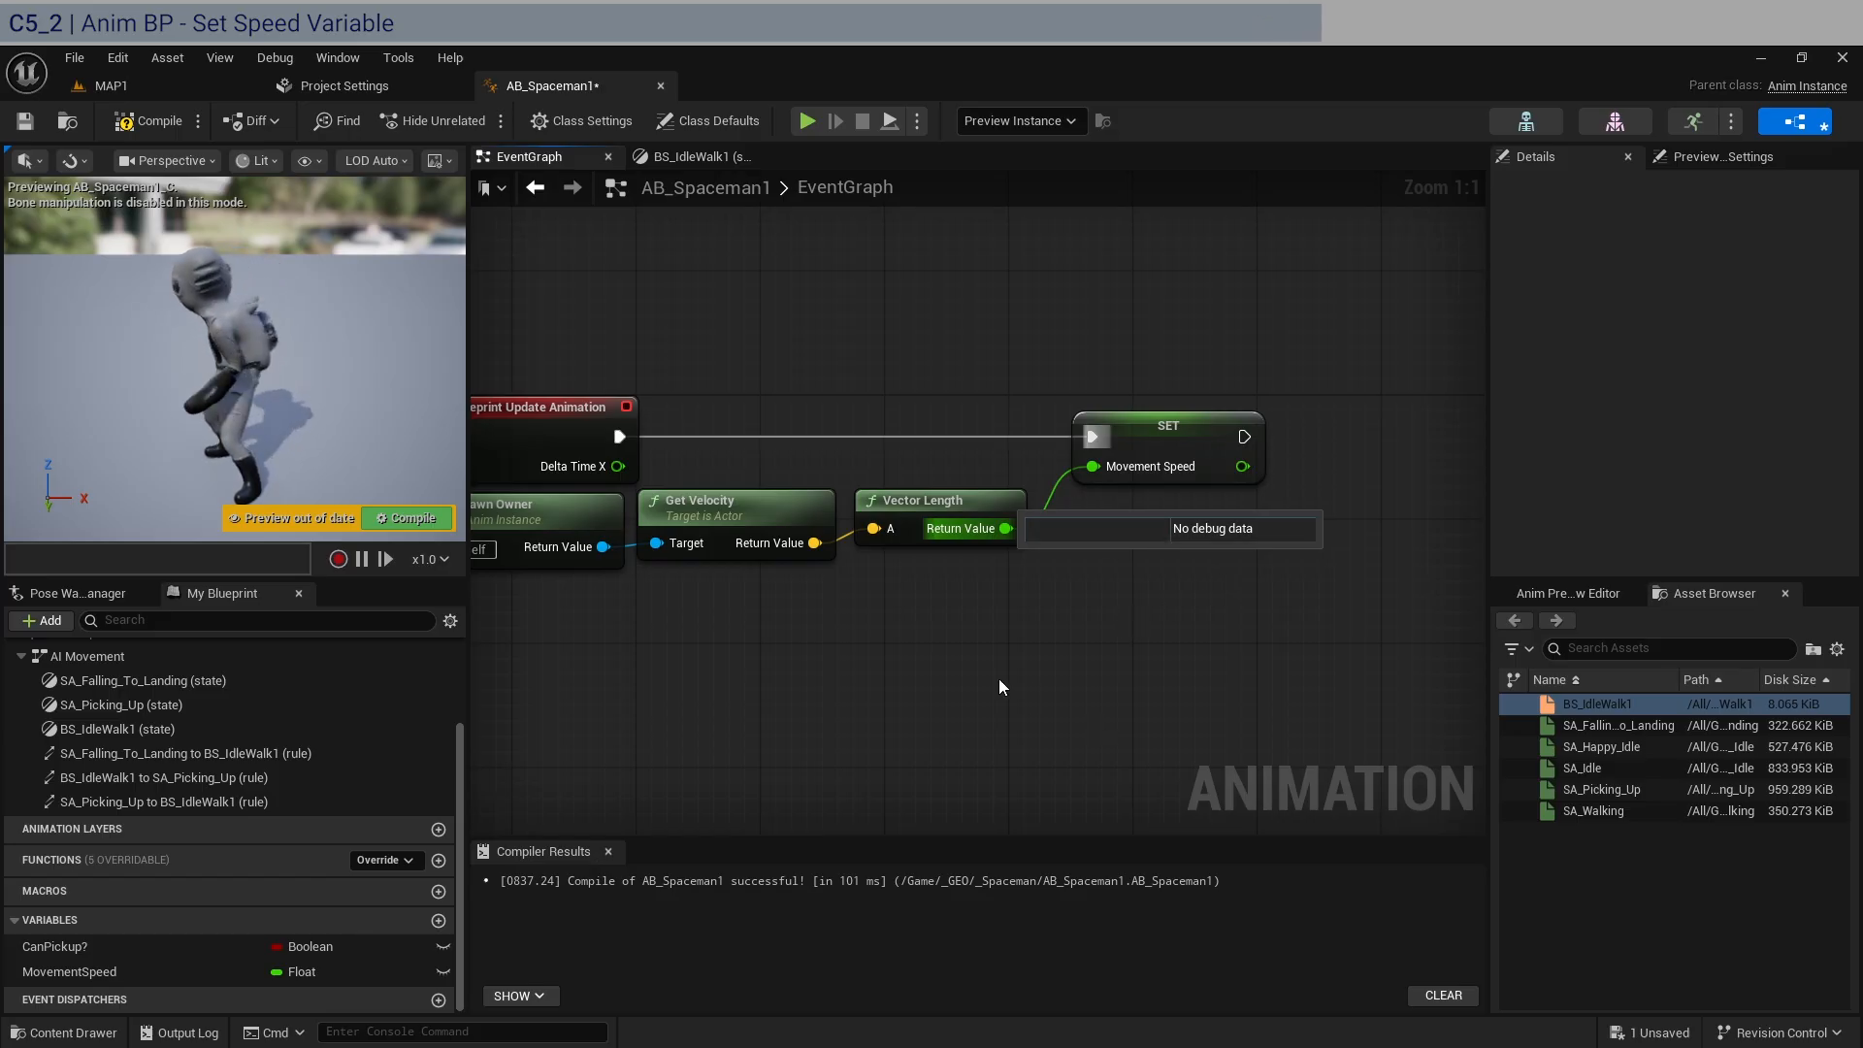
{"action": "key", "text": "Home"}
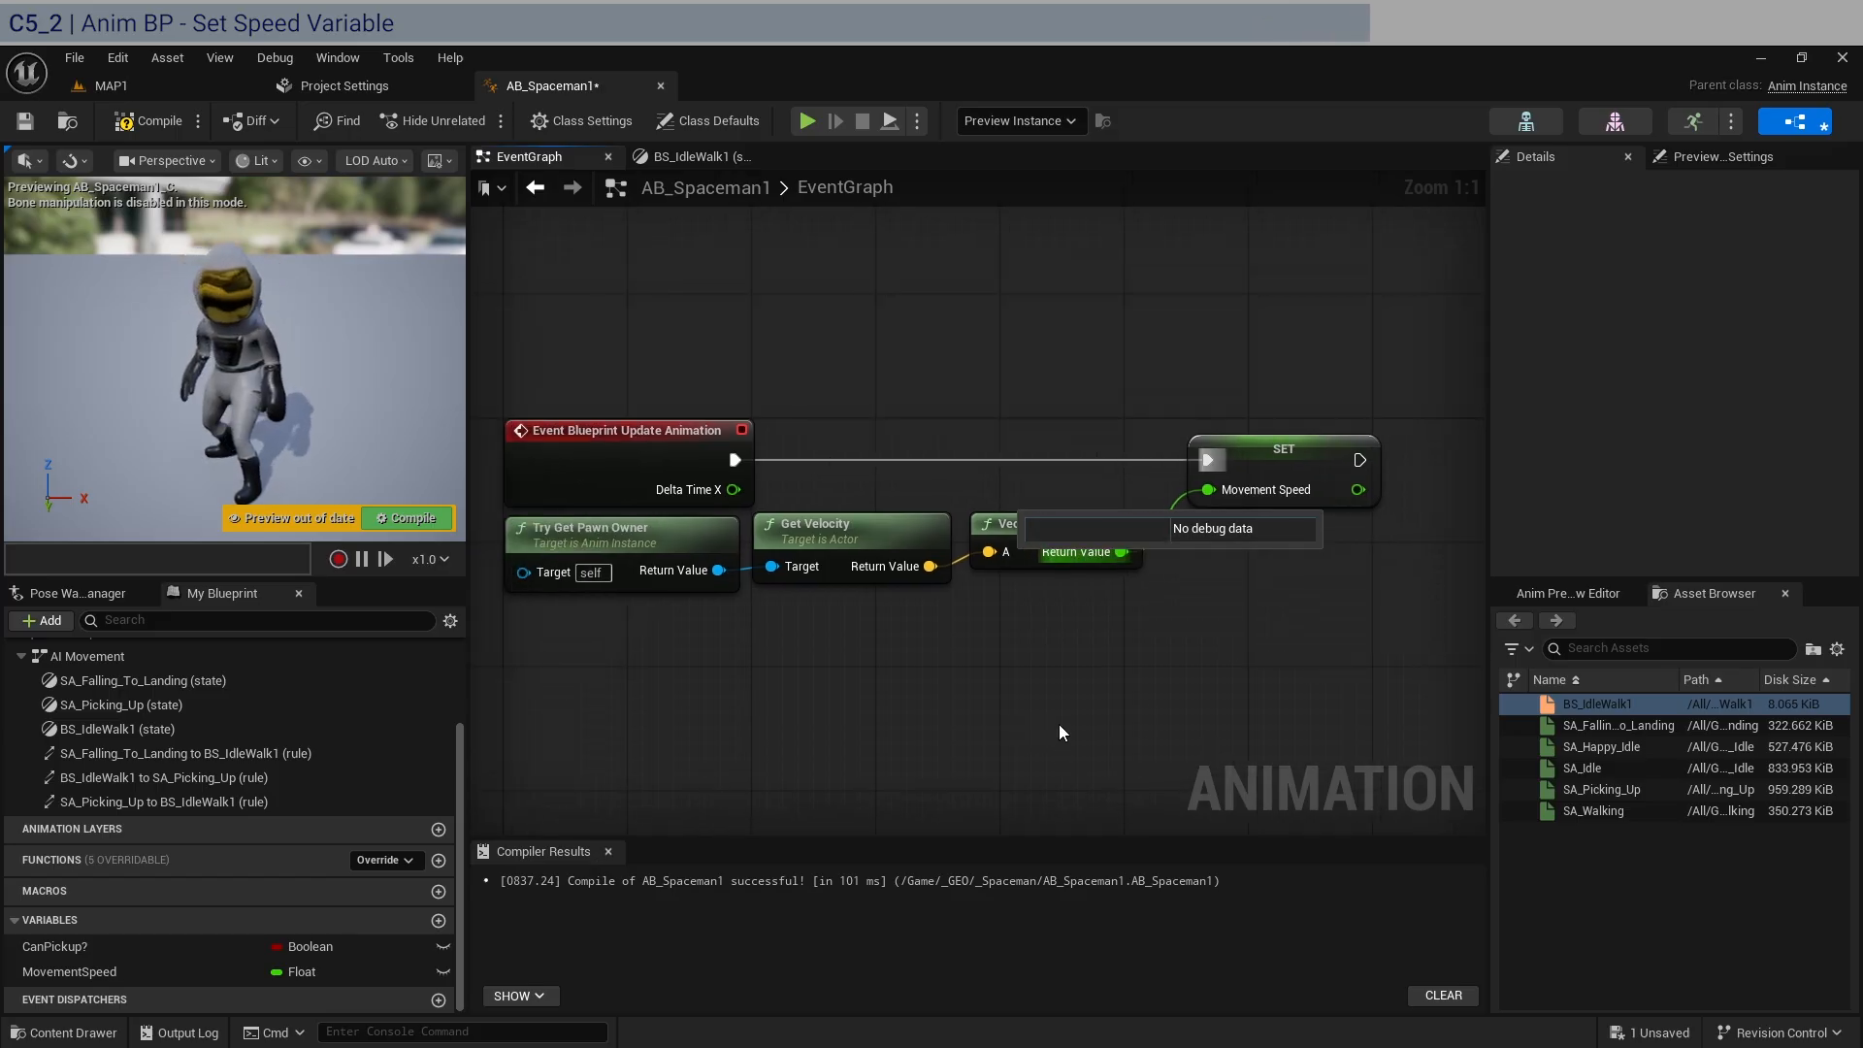
{"action": "left_click", "coordinate": [146, 129]}
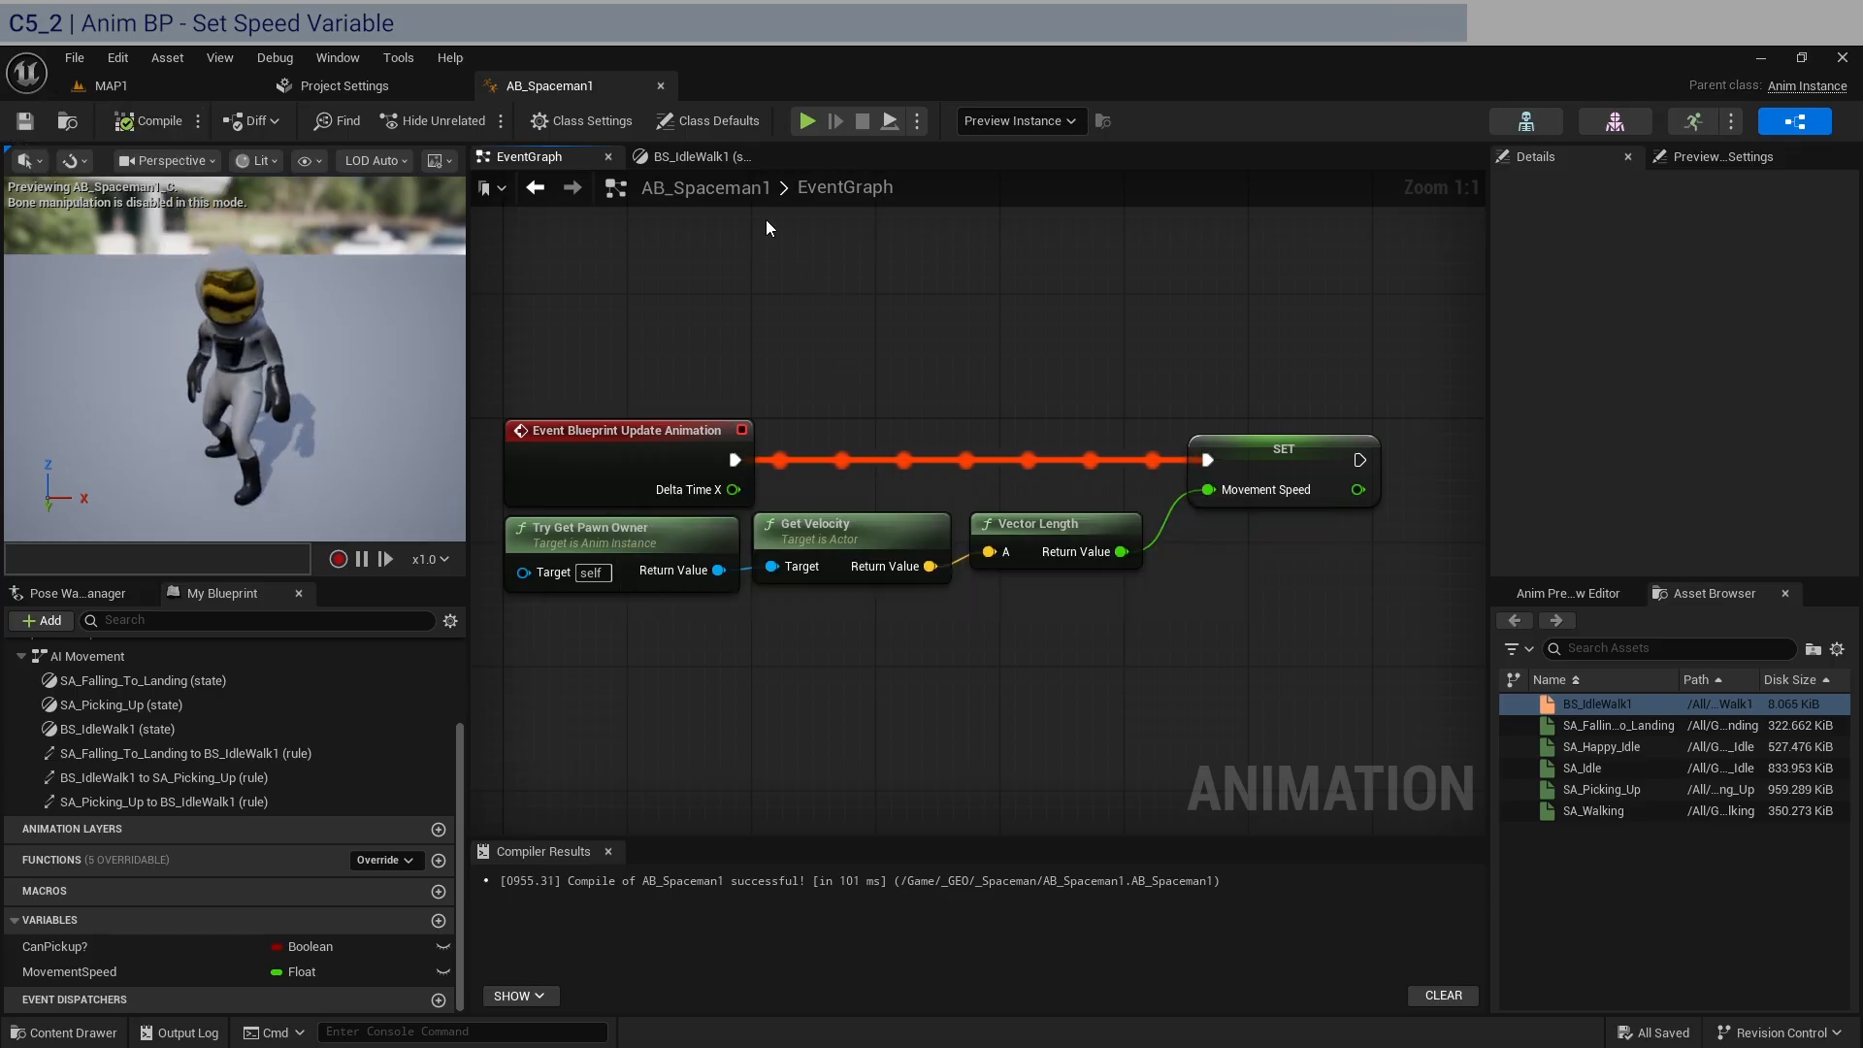
Review the BS_IdleWalk1 state and the AI Movement graph, then switch to MAP1 and open the _BP content folder.
{"action": "left_click", "coordinate": [695, 157]}
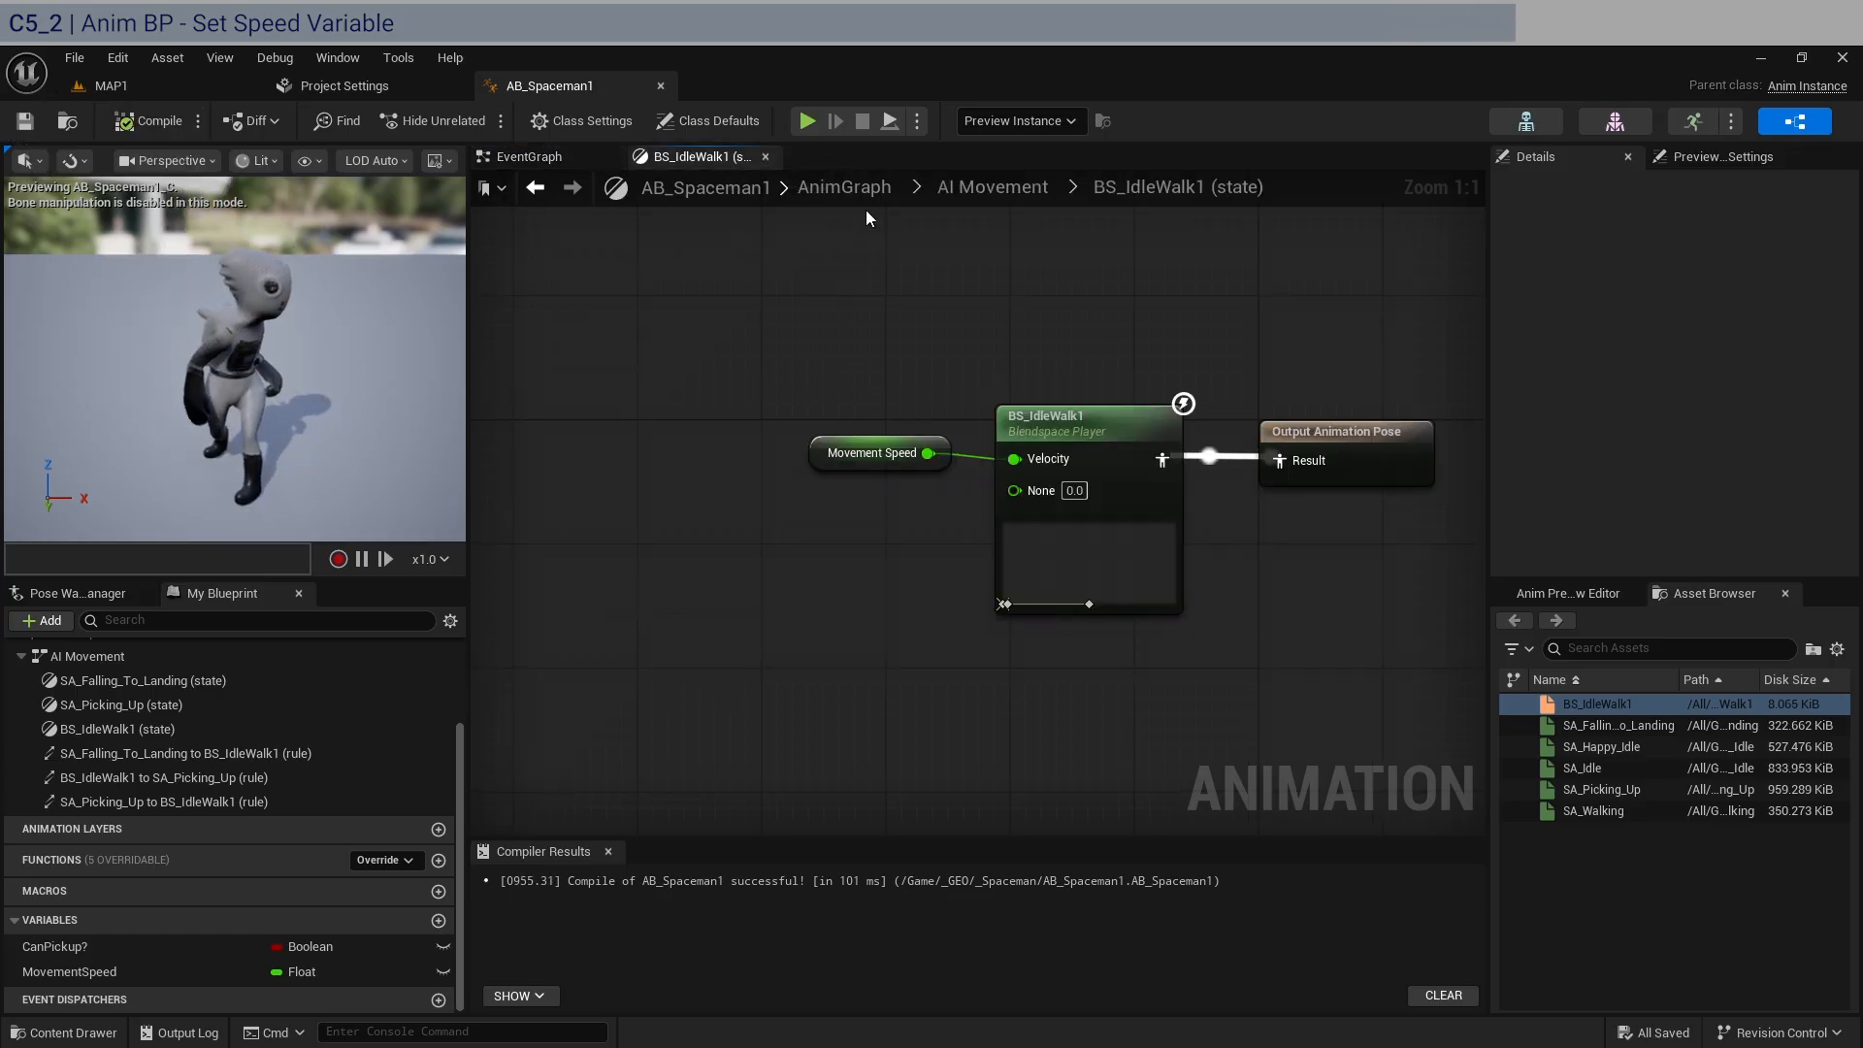
{"action": "left_click", "coordinate": [990, 185]}
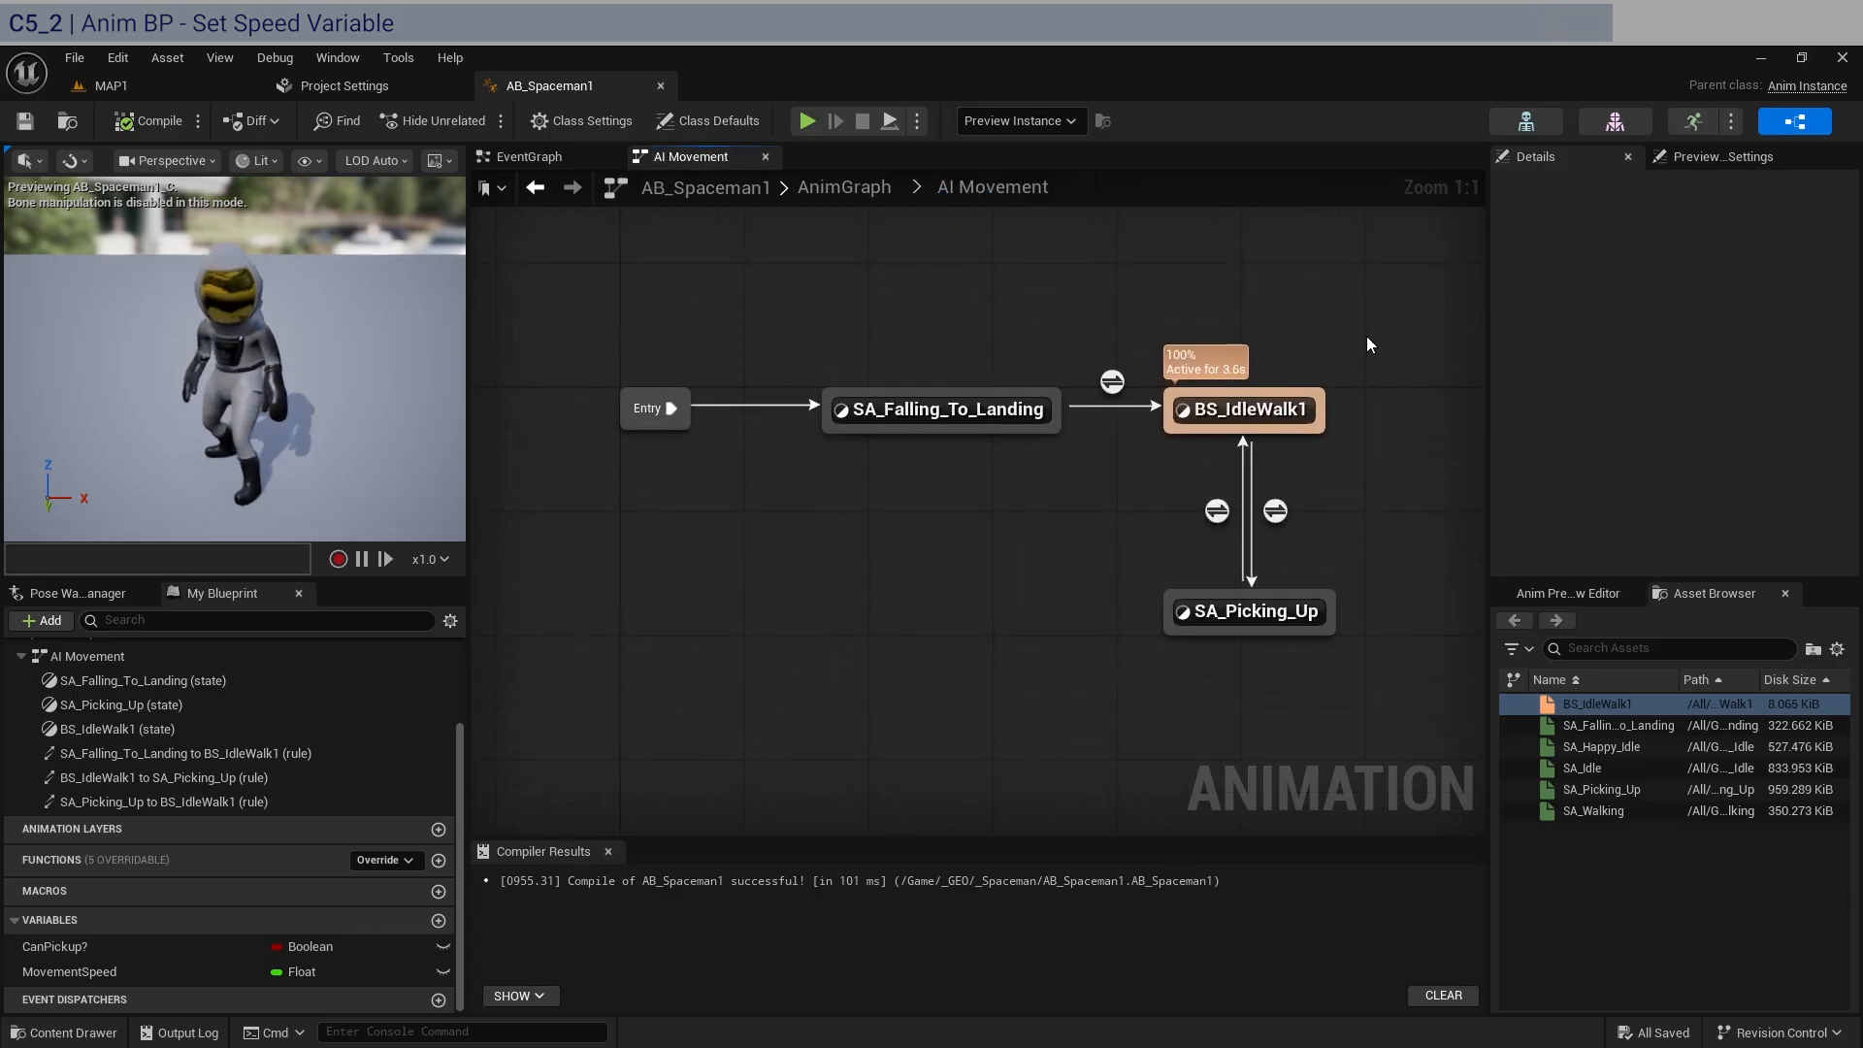
{"action": "left_click", "coordinate": [85, 85]}
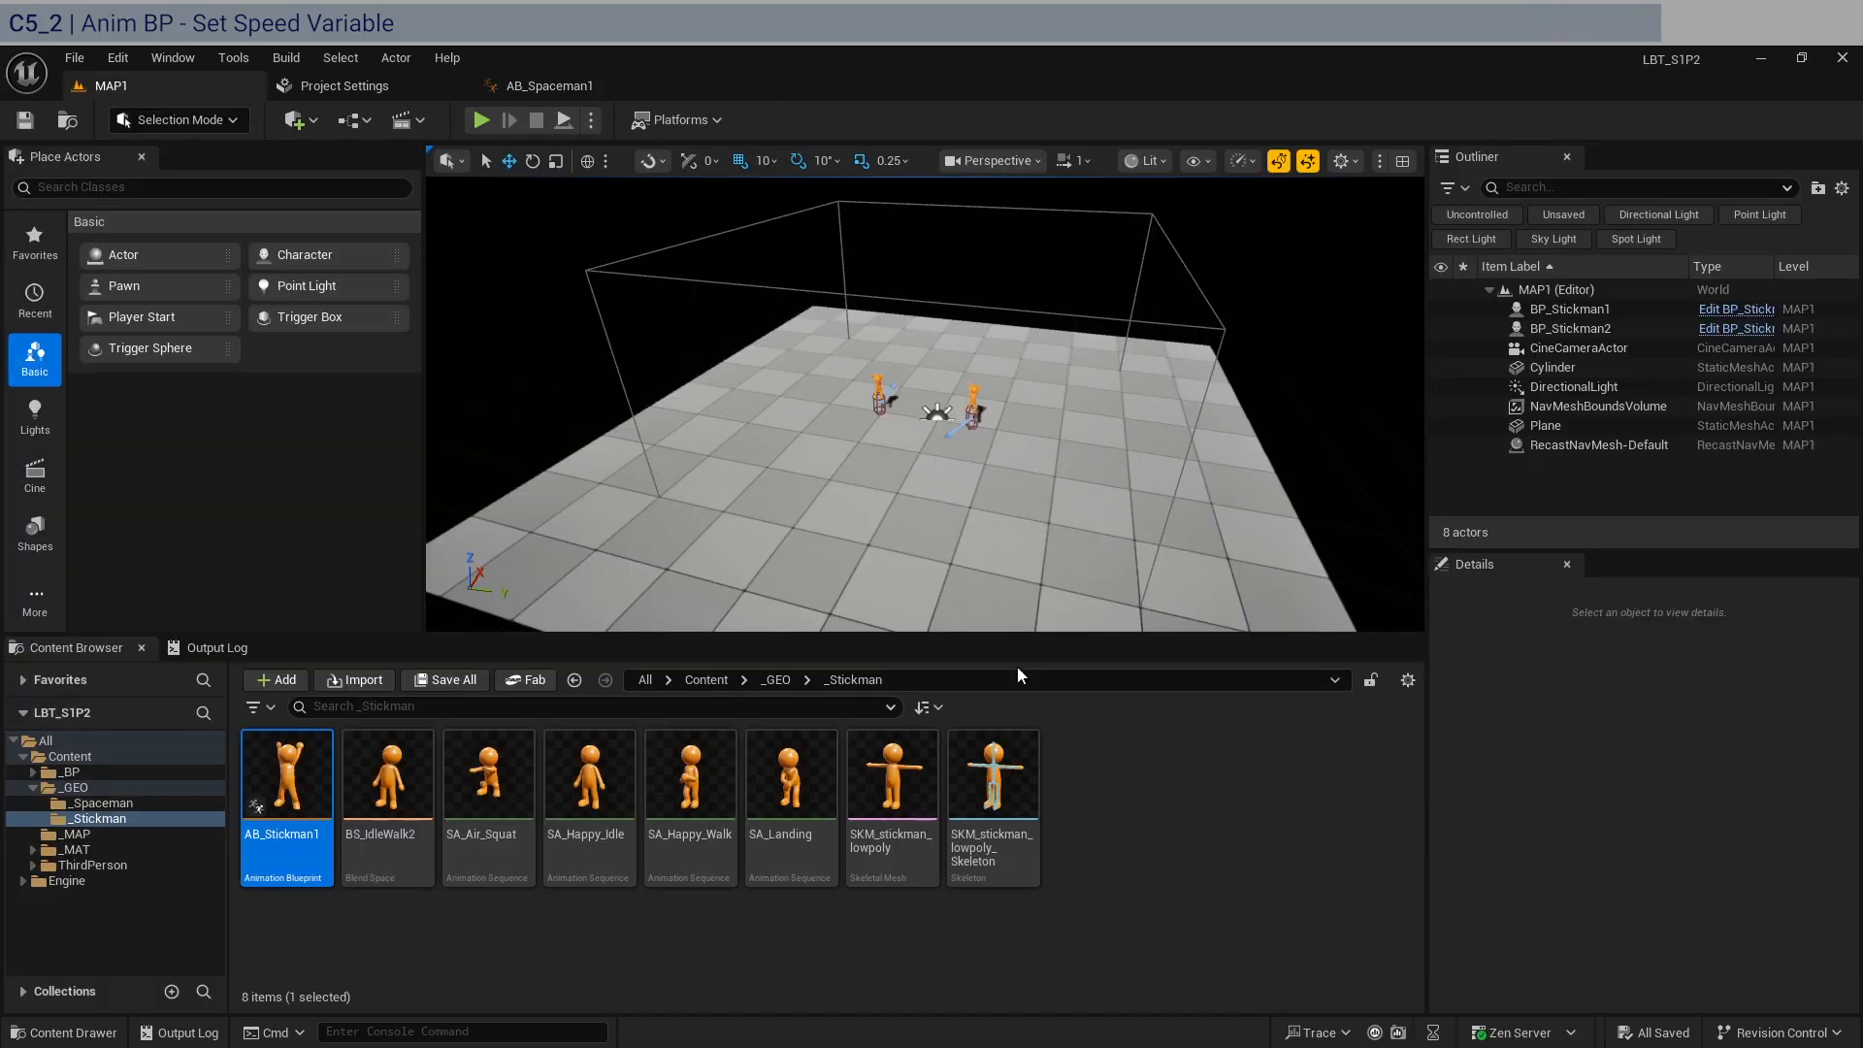
{"action": "left_click", "coordinate": [78, 769]}
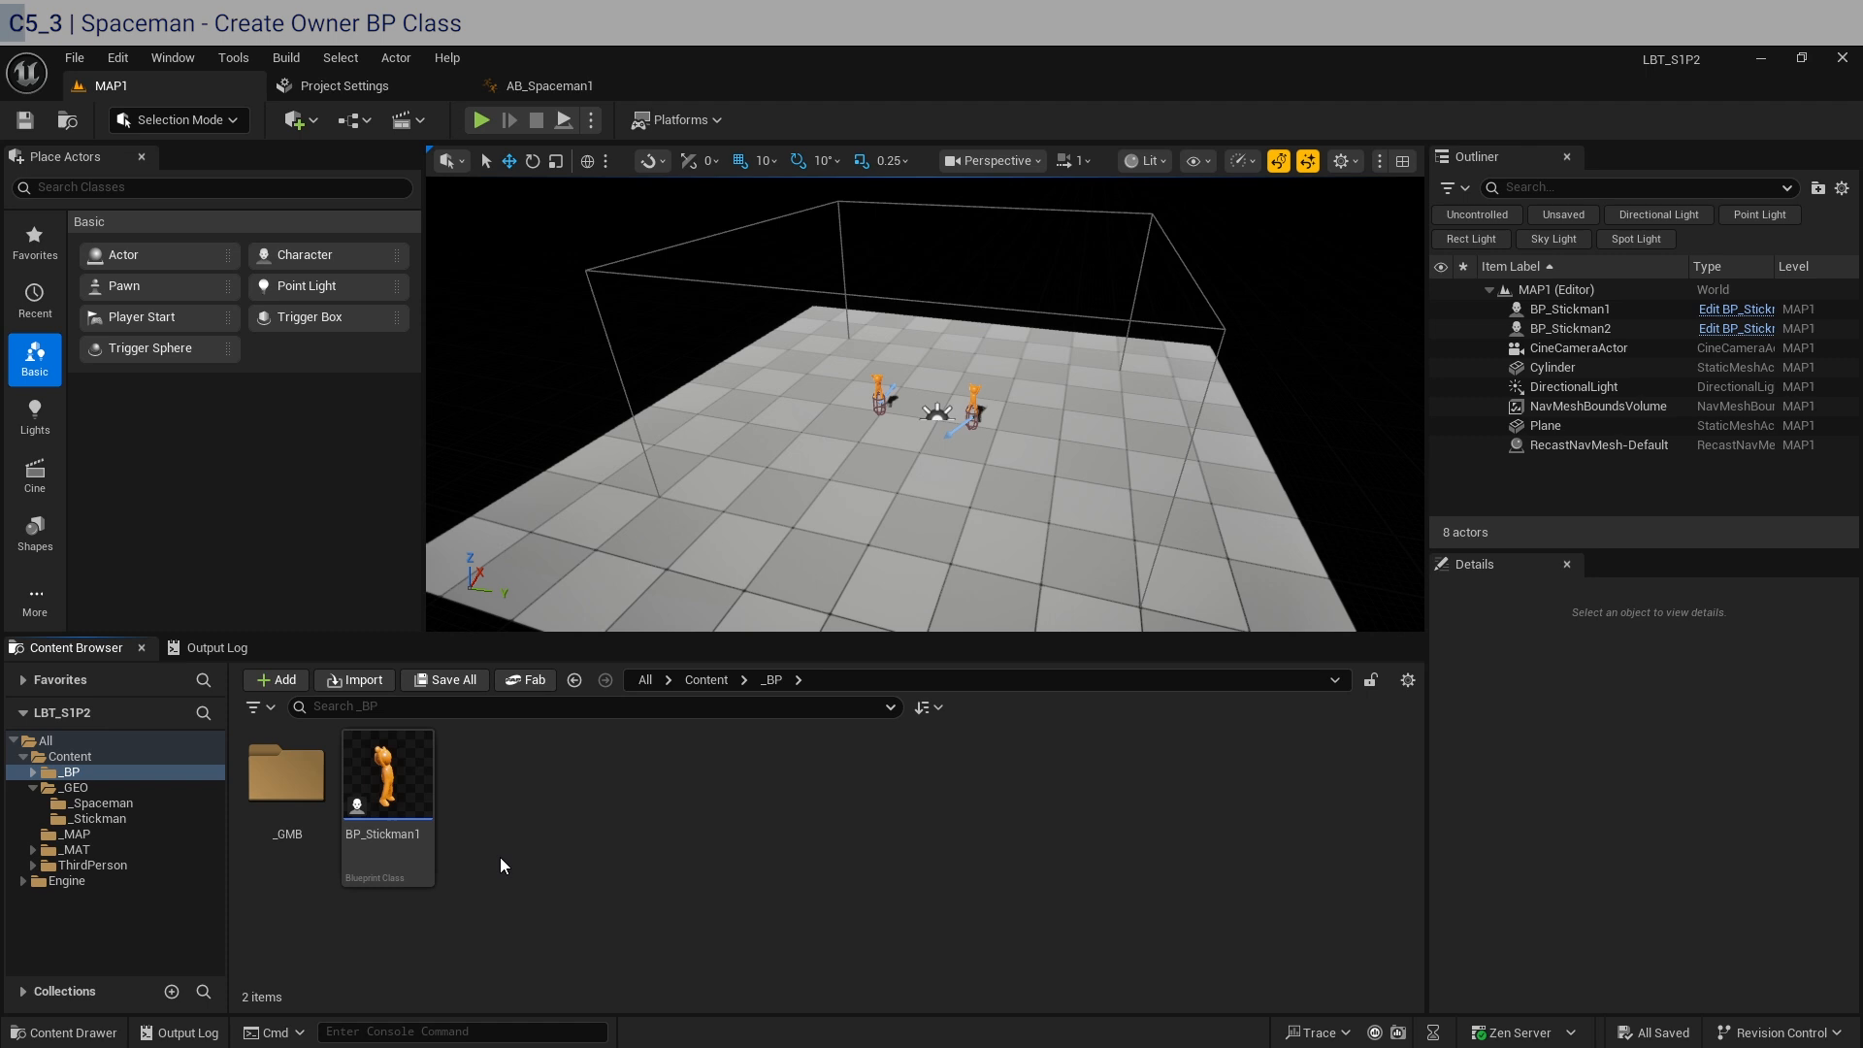
Copy BP_ThirdPersonCharacter from the ThirdPerson Blueprints folder into the _BP folder.
{"action": "left_click", "coordinate": [122, 867]}
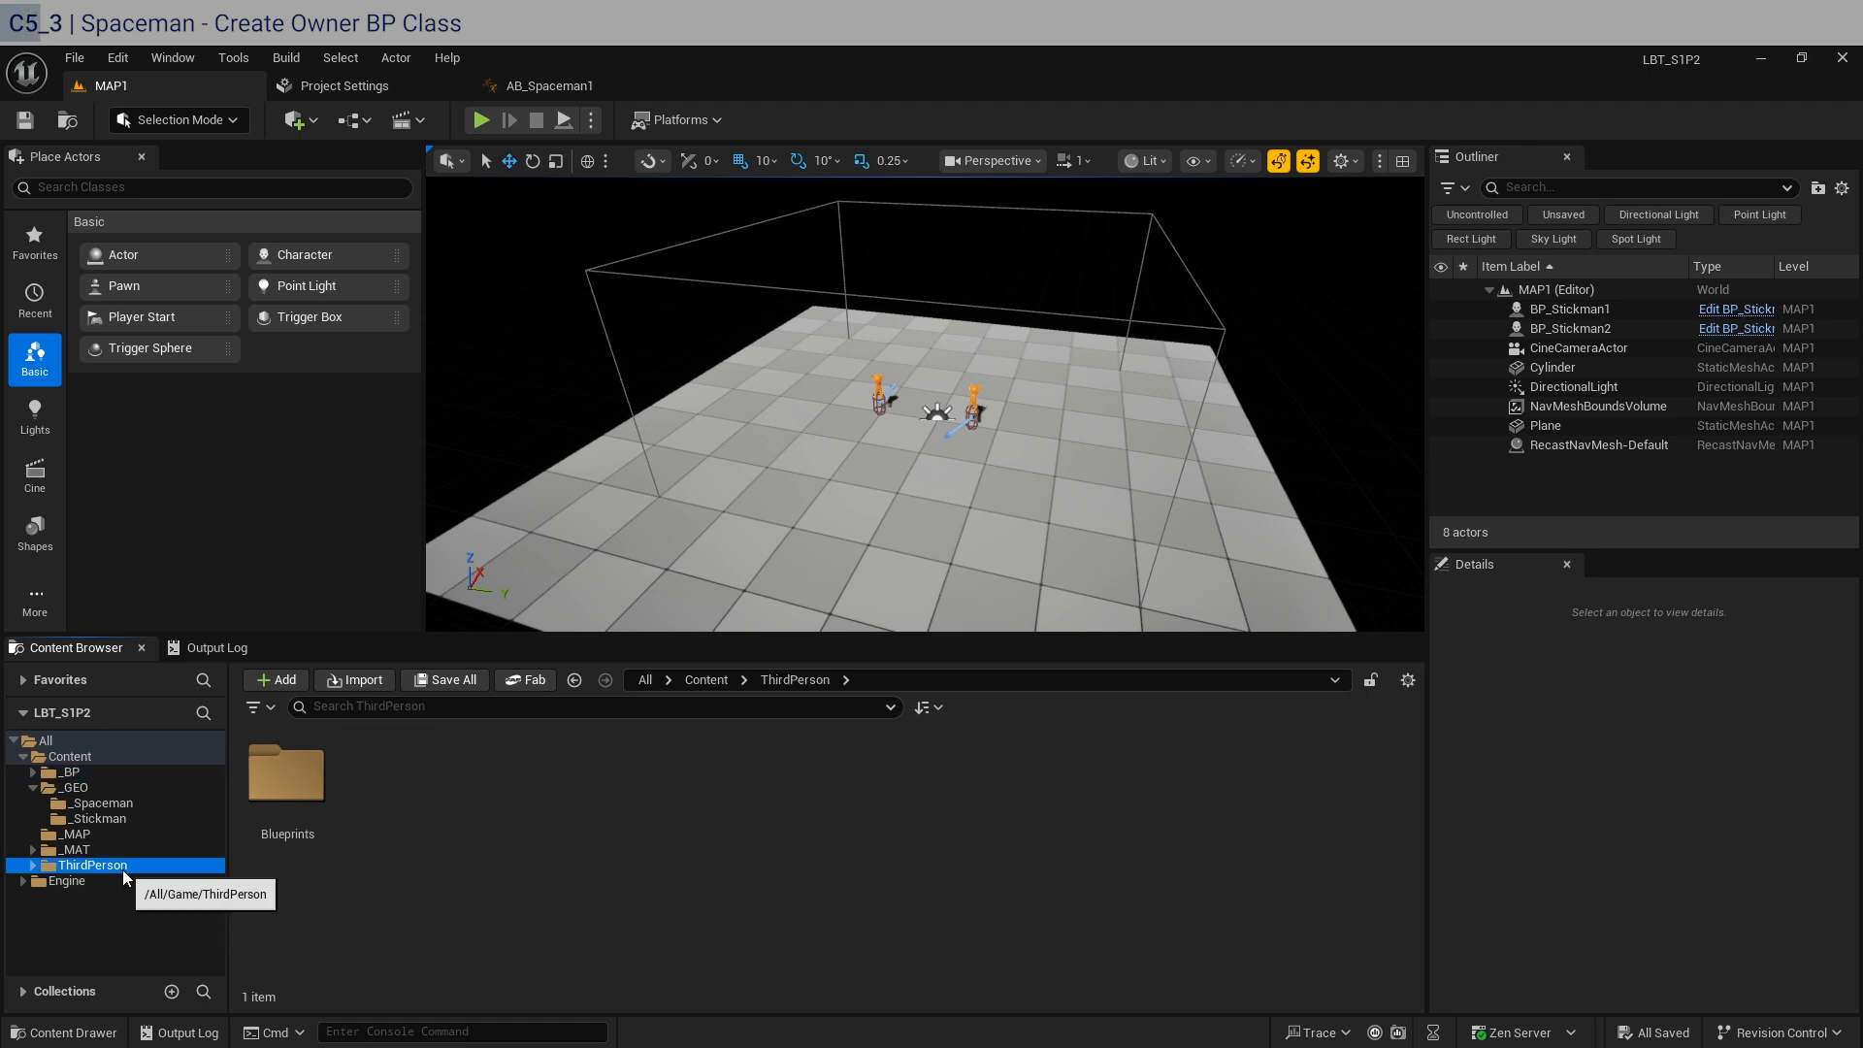
{"action": "double_click", "coordinate": [286, 774]}
{"action": "left_click", "coordinate": [311, 842]}
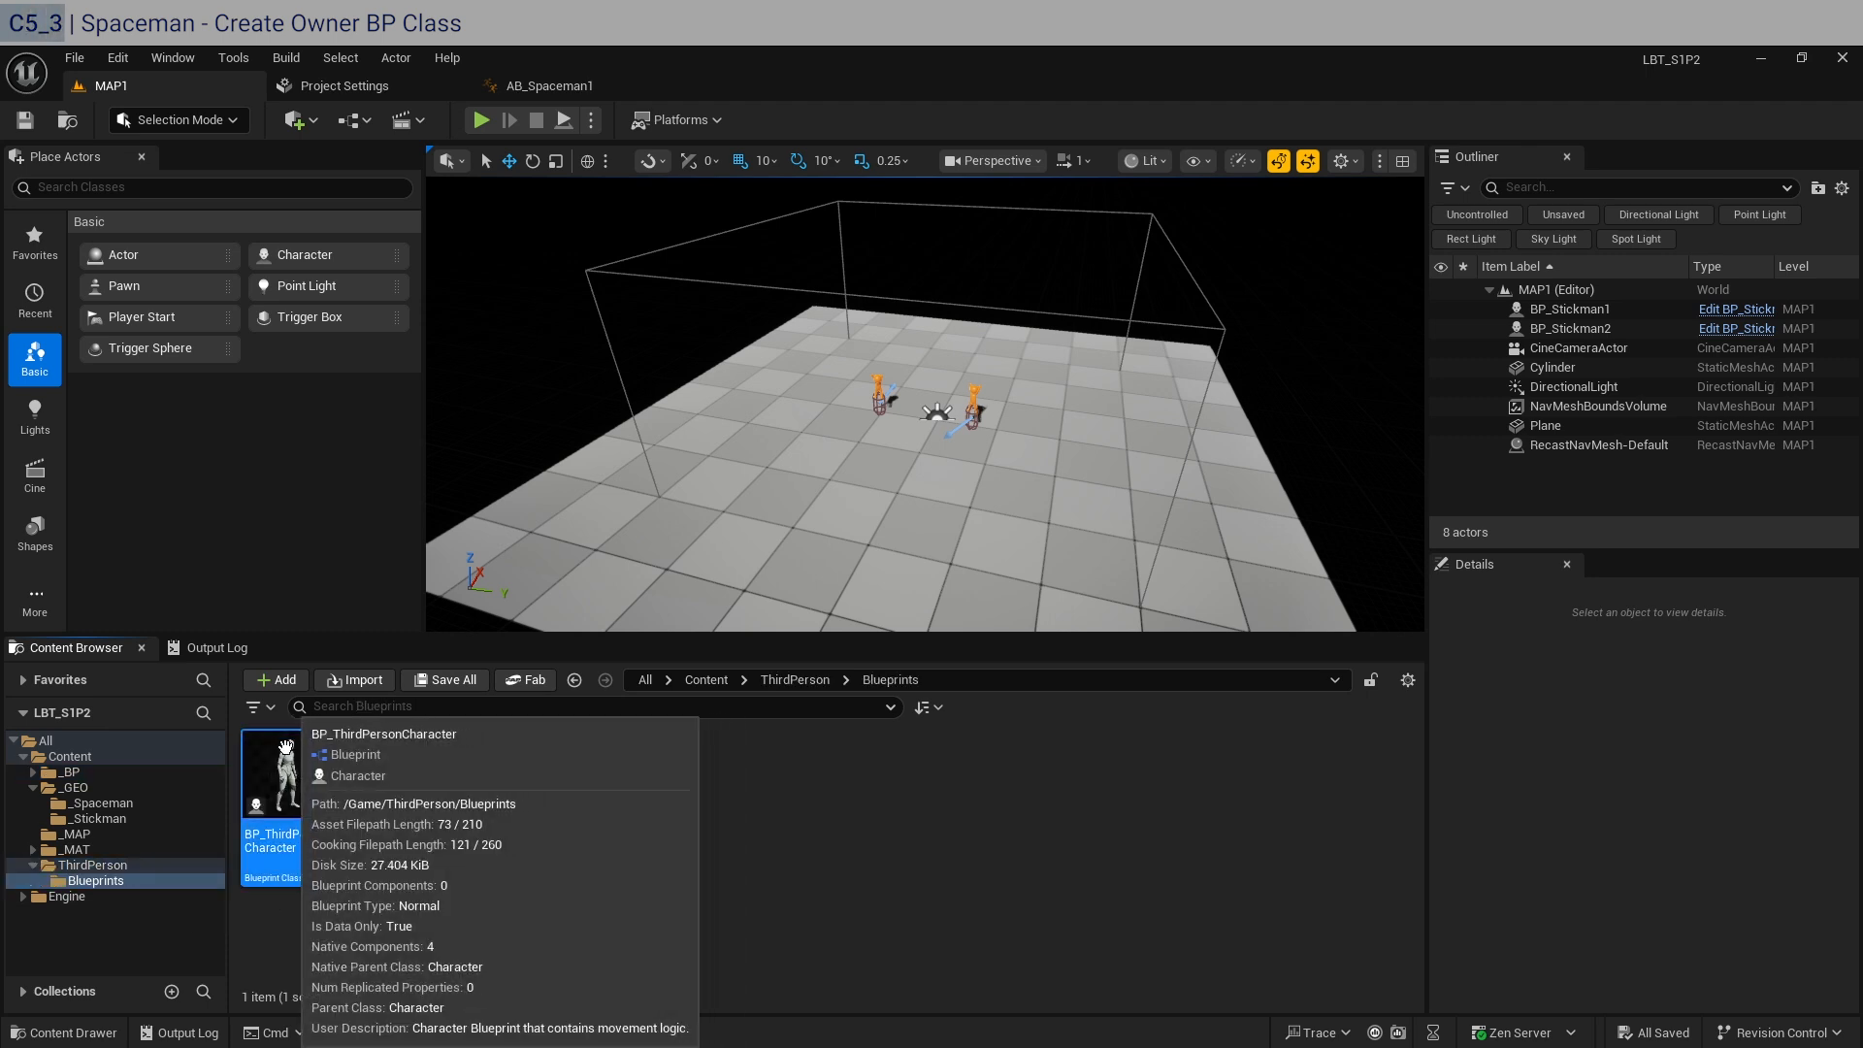
{"action": "left_click_drag", "start_coordinate": [295, 792], "coordinate": [58, 775]}
{"action": "left_click", "coordinate": [145, 835]}
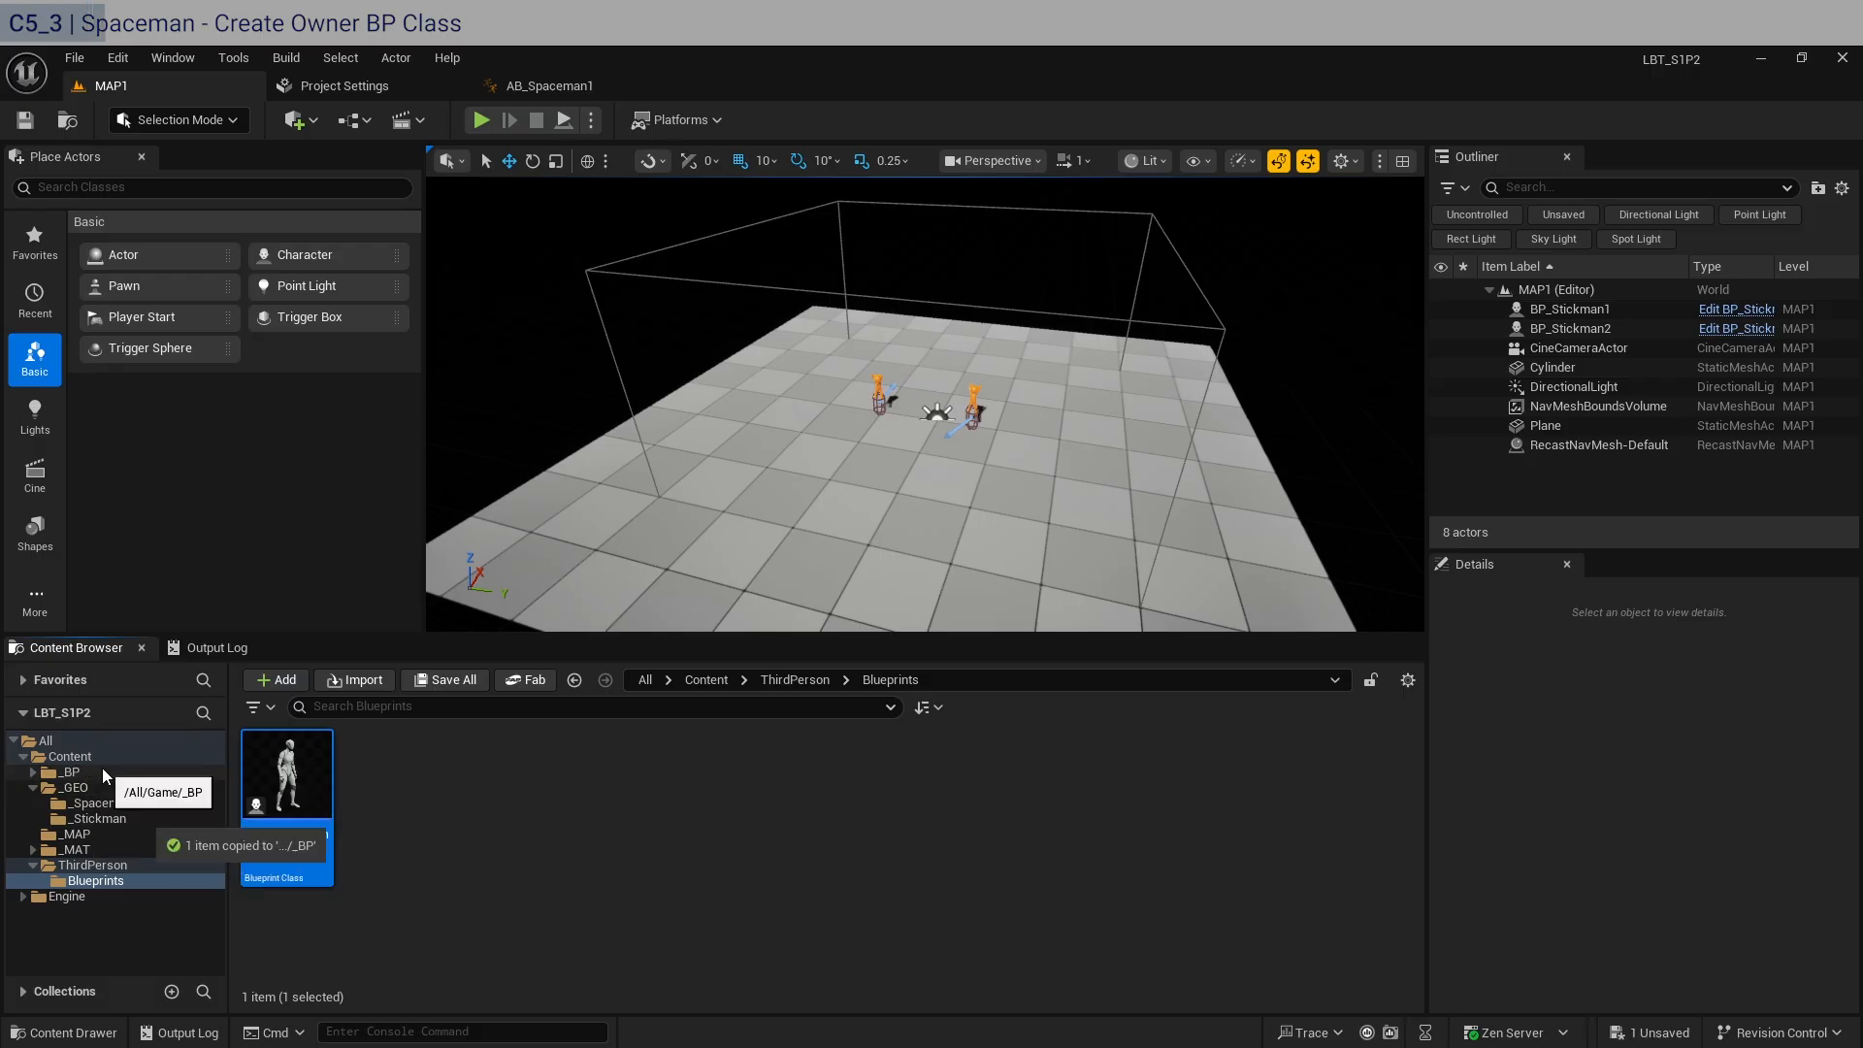
Rename the copied character blueprint in the _BP folder as BP_Spaceman1.
{"action": "left_click", "coordinate": [101, 766]}
{"action": "left_click", "coordinate": [451, 837]}
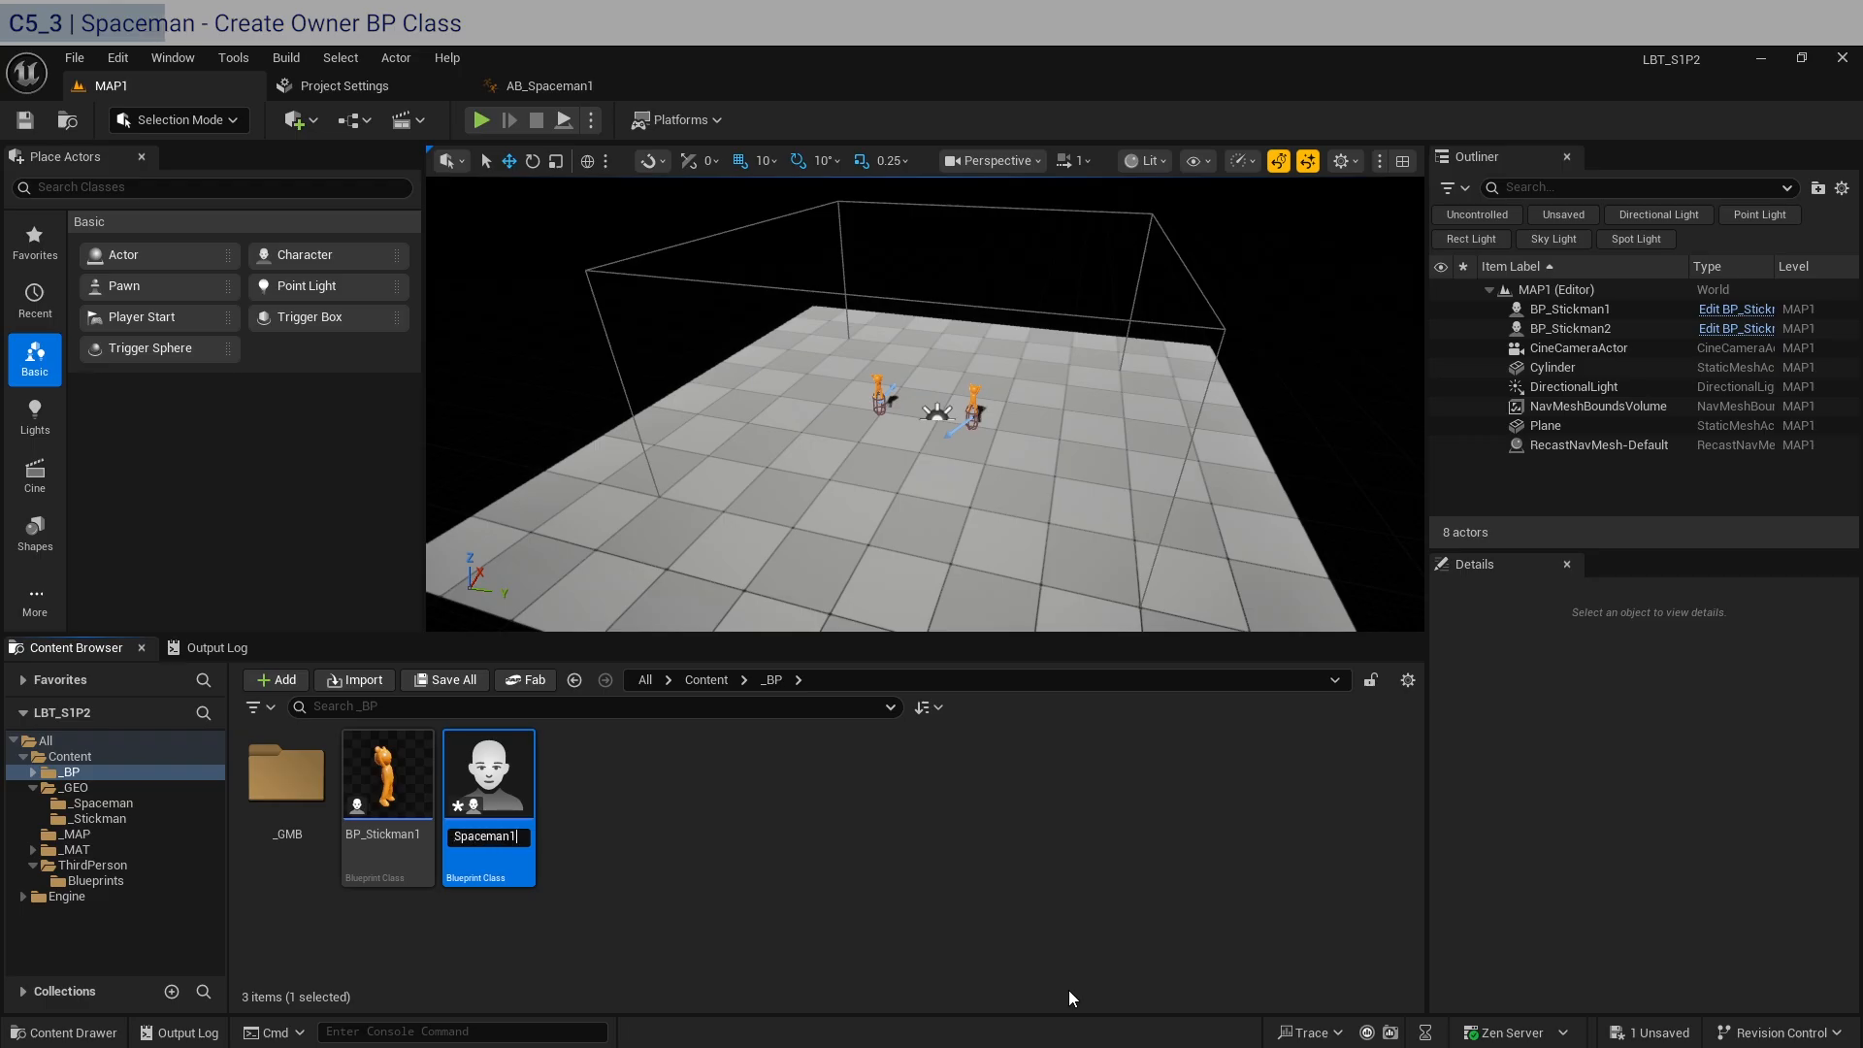
{"action": "key", "text": "Return"}
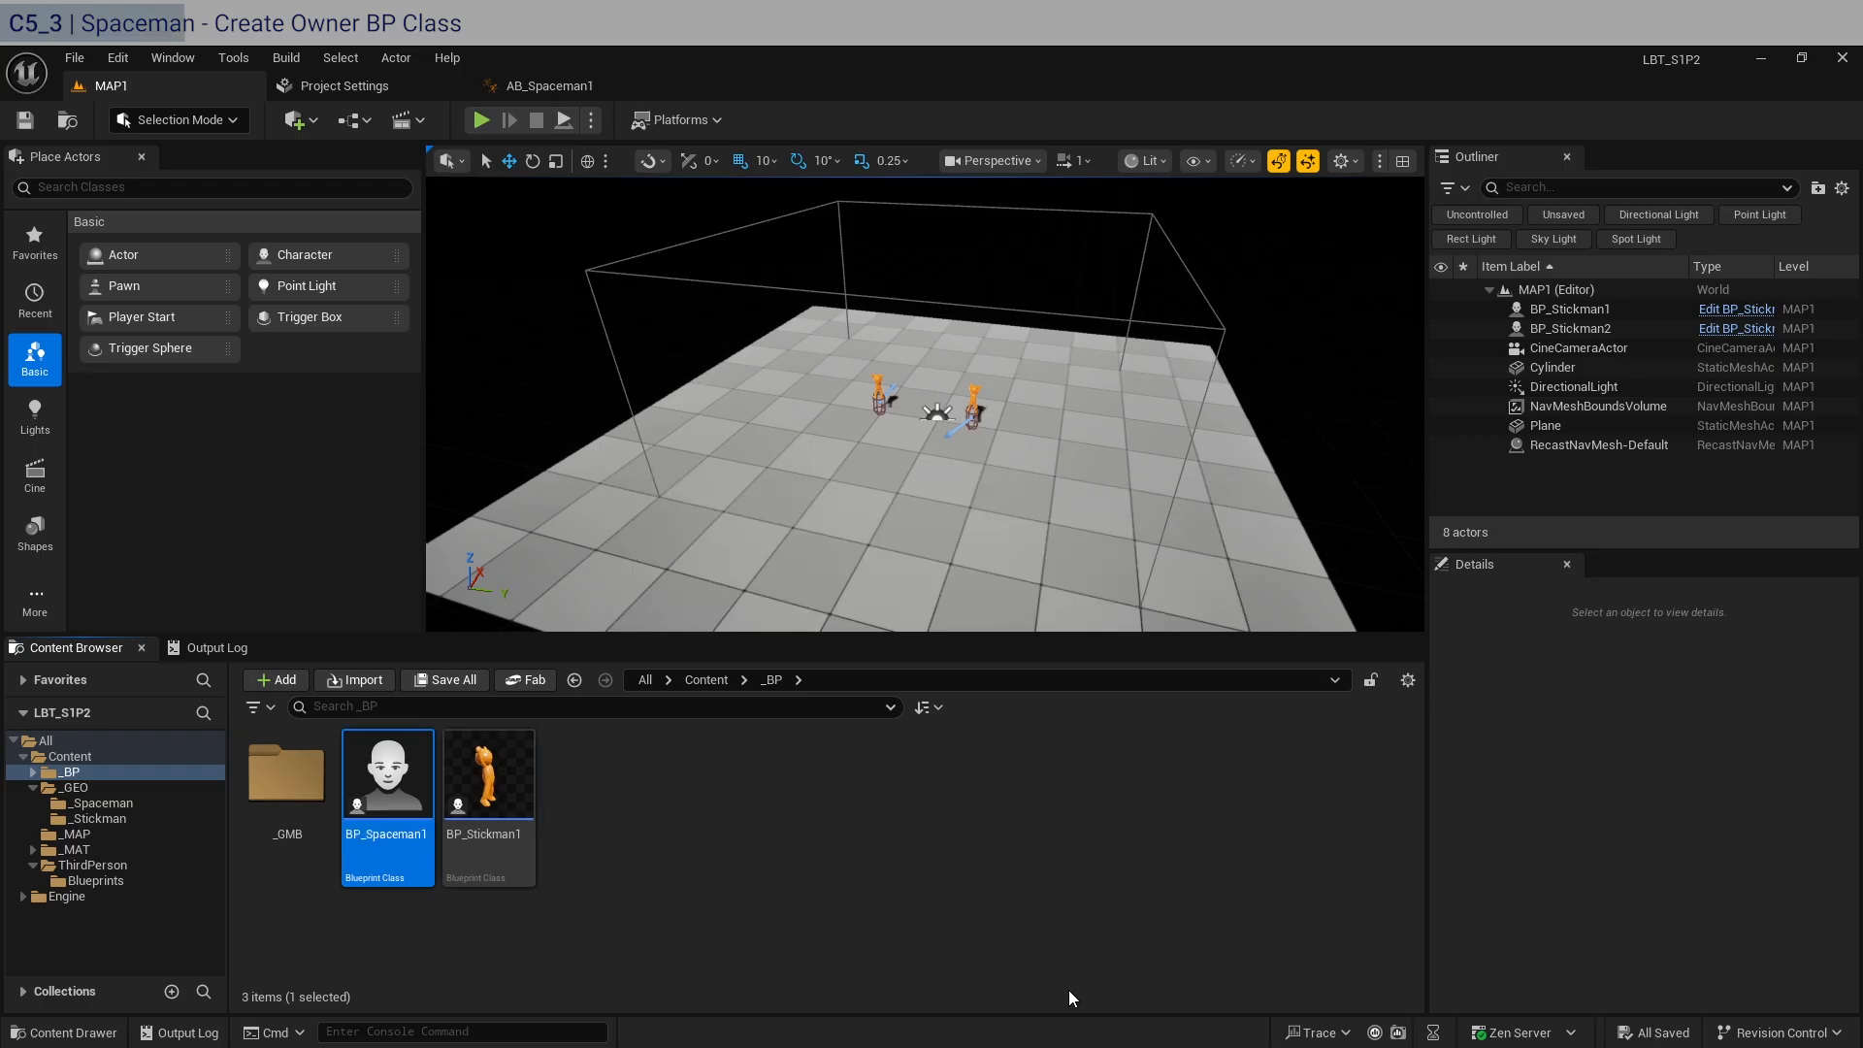
Open BP_Spaceman1 in the full blueprint editor and show its Viewport.
{"action": "key", "text": "Return"}
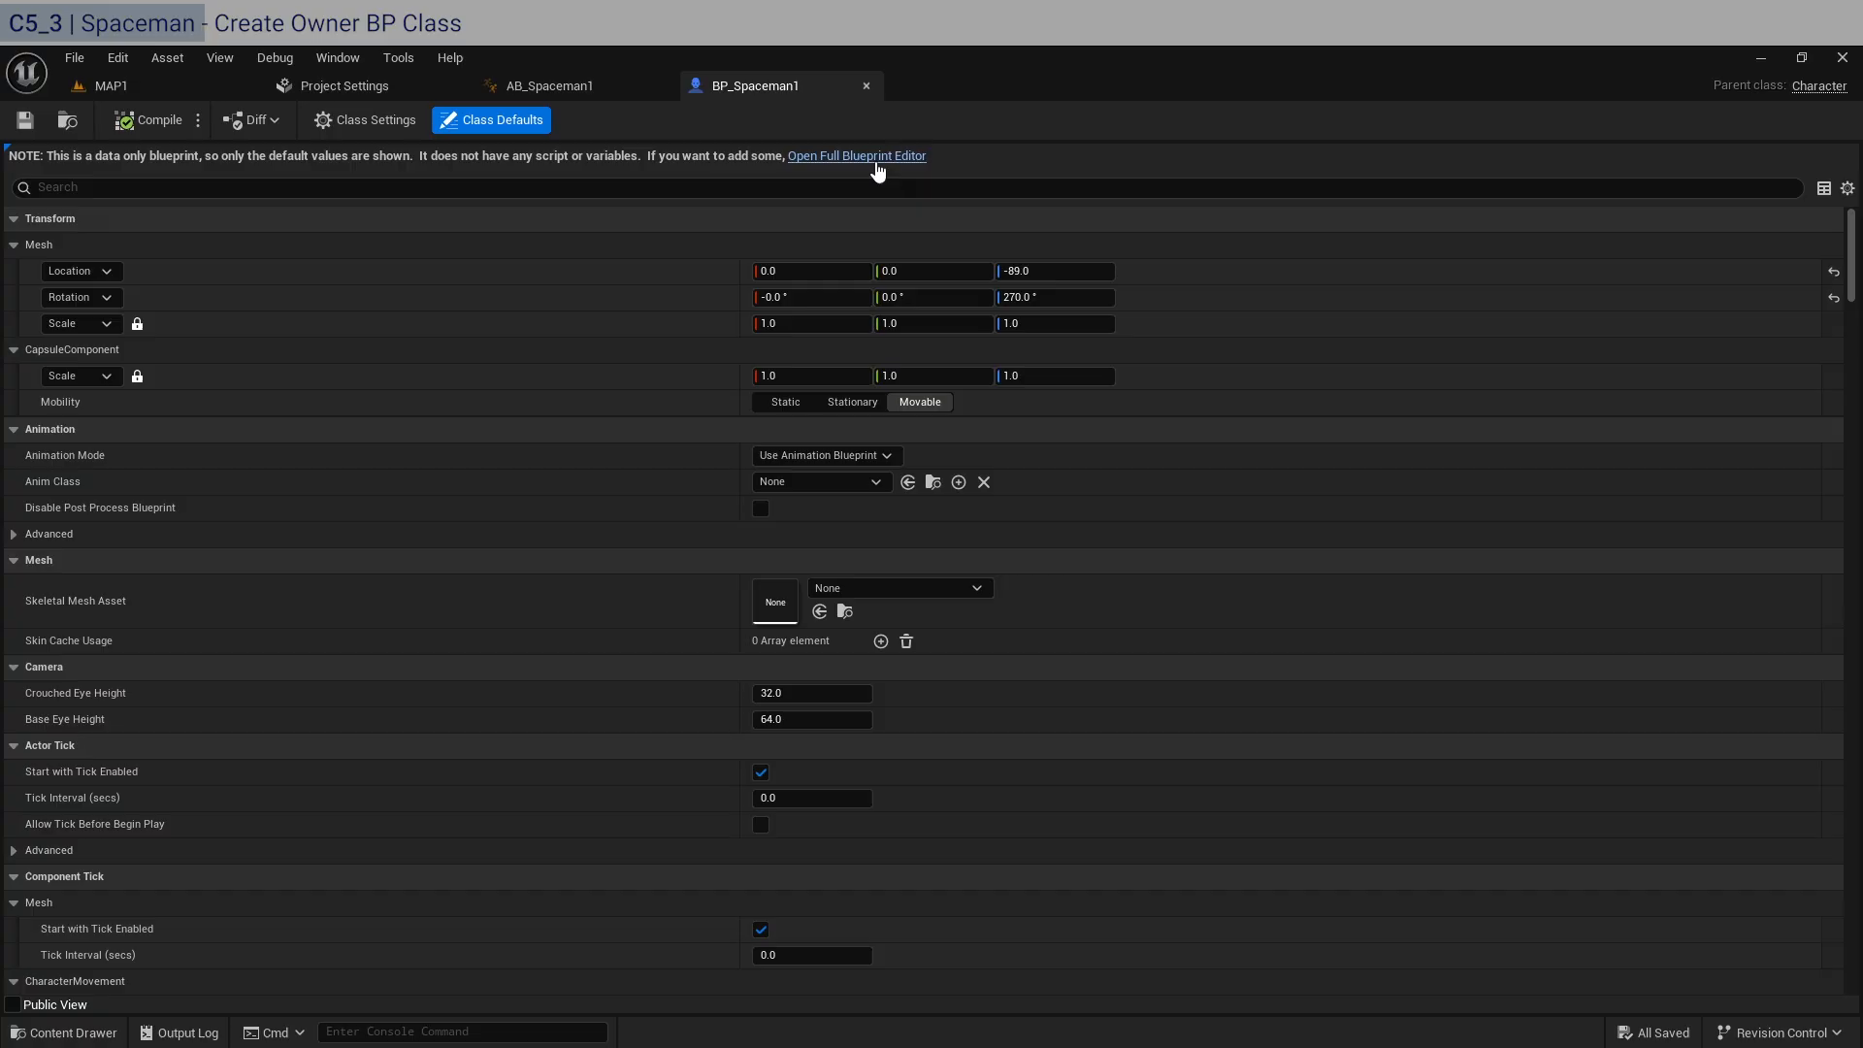
{"action": "left_click", "coordinate": [845, 156]}
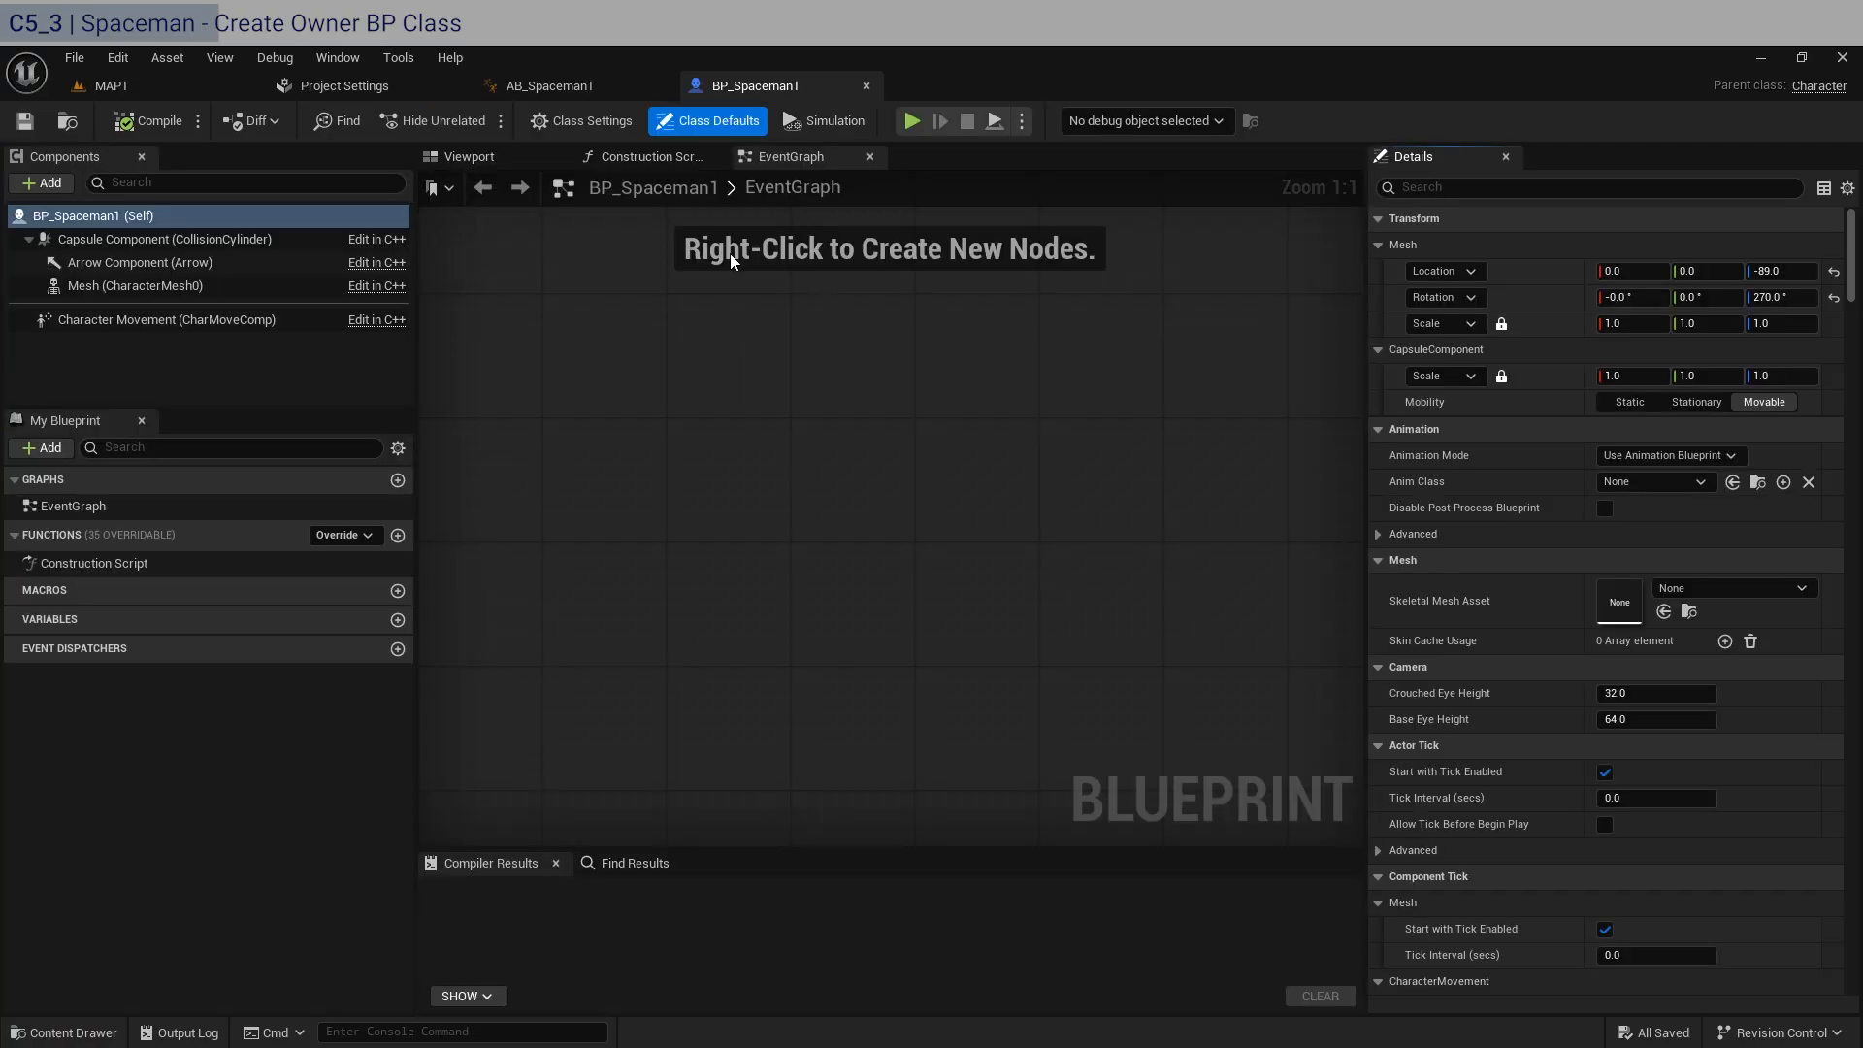
{"action": "left_click", "coordinate": [497, 155]}
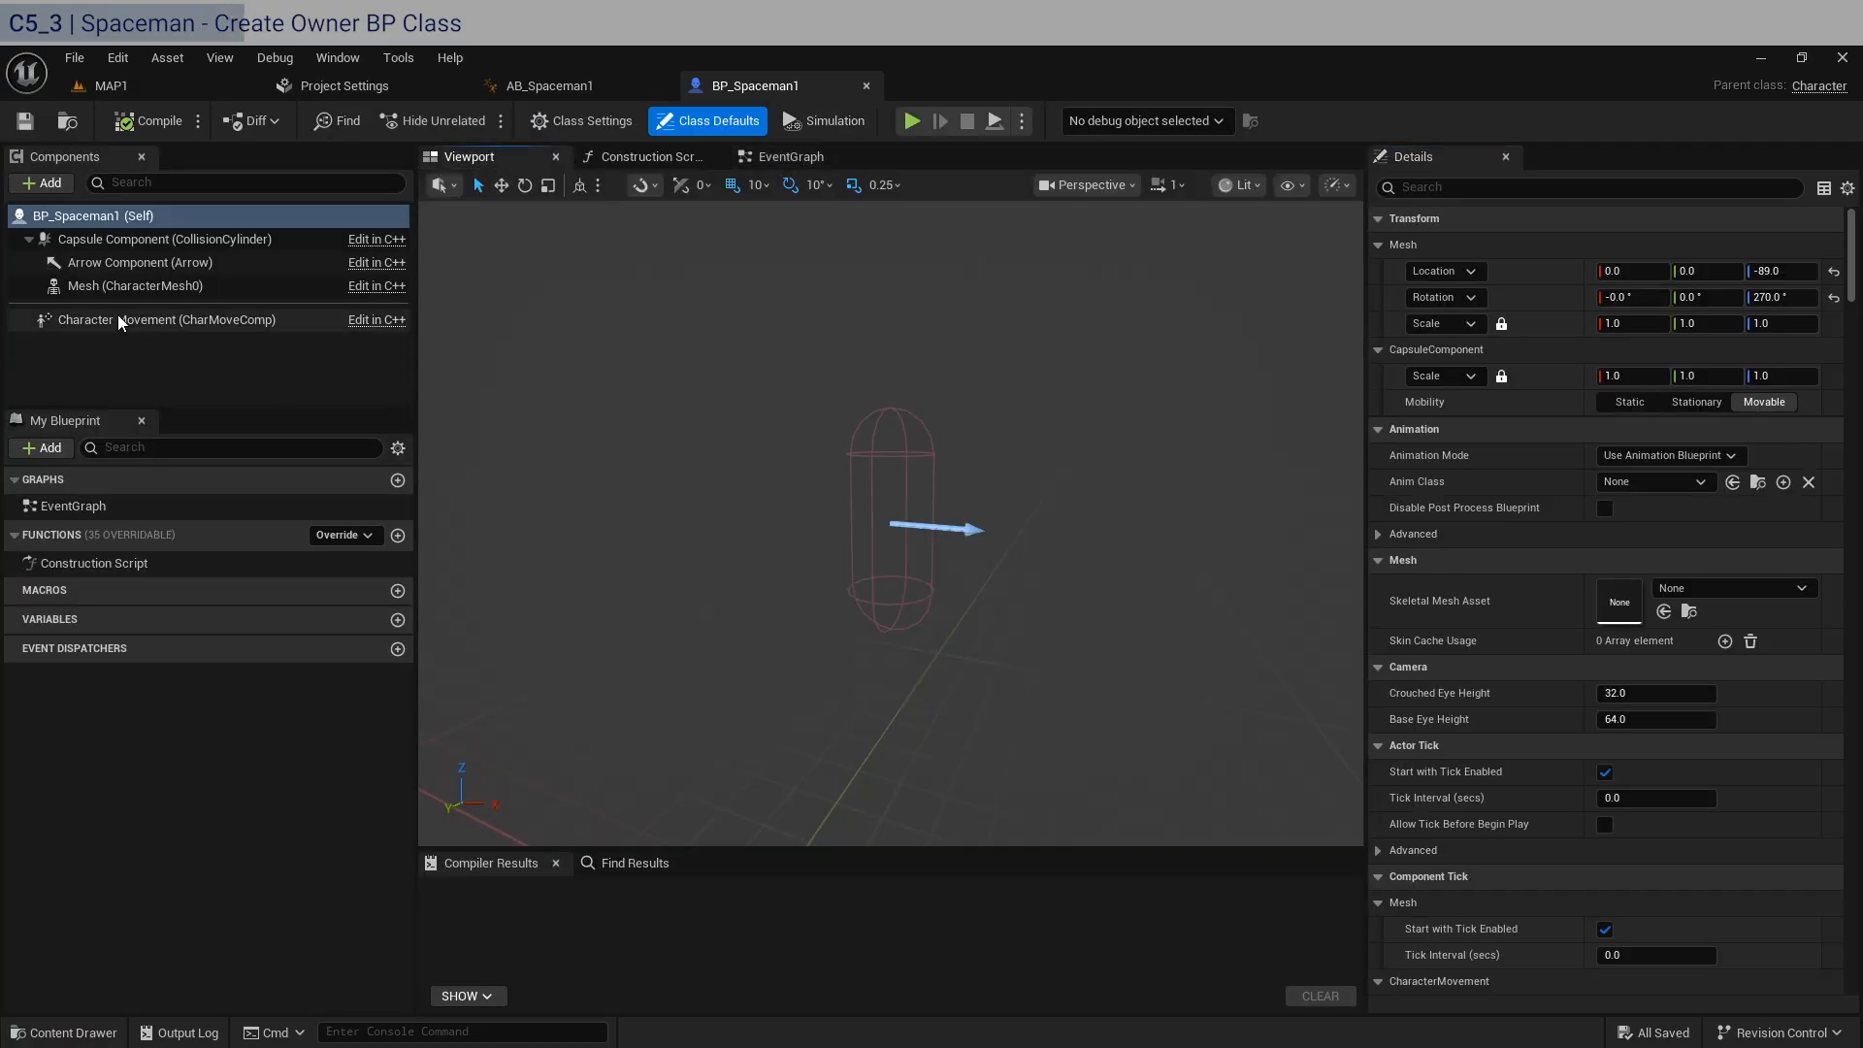
Assign AB_Spaceman1 as the Mesh component's Anim Class and SKM_spaceguy as its Skeletal Mesh Asset.
{"action": "left_click", "coordinate": [125, 287]}
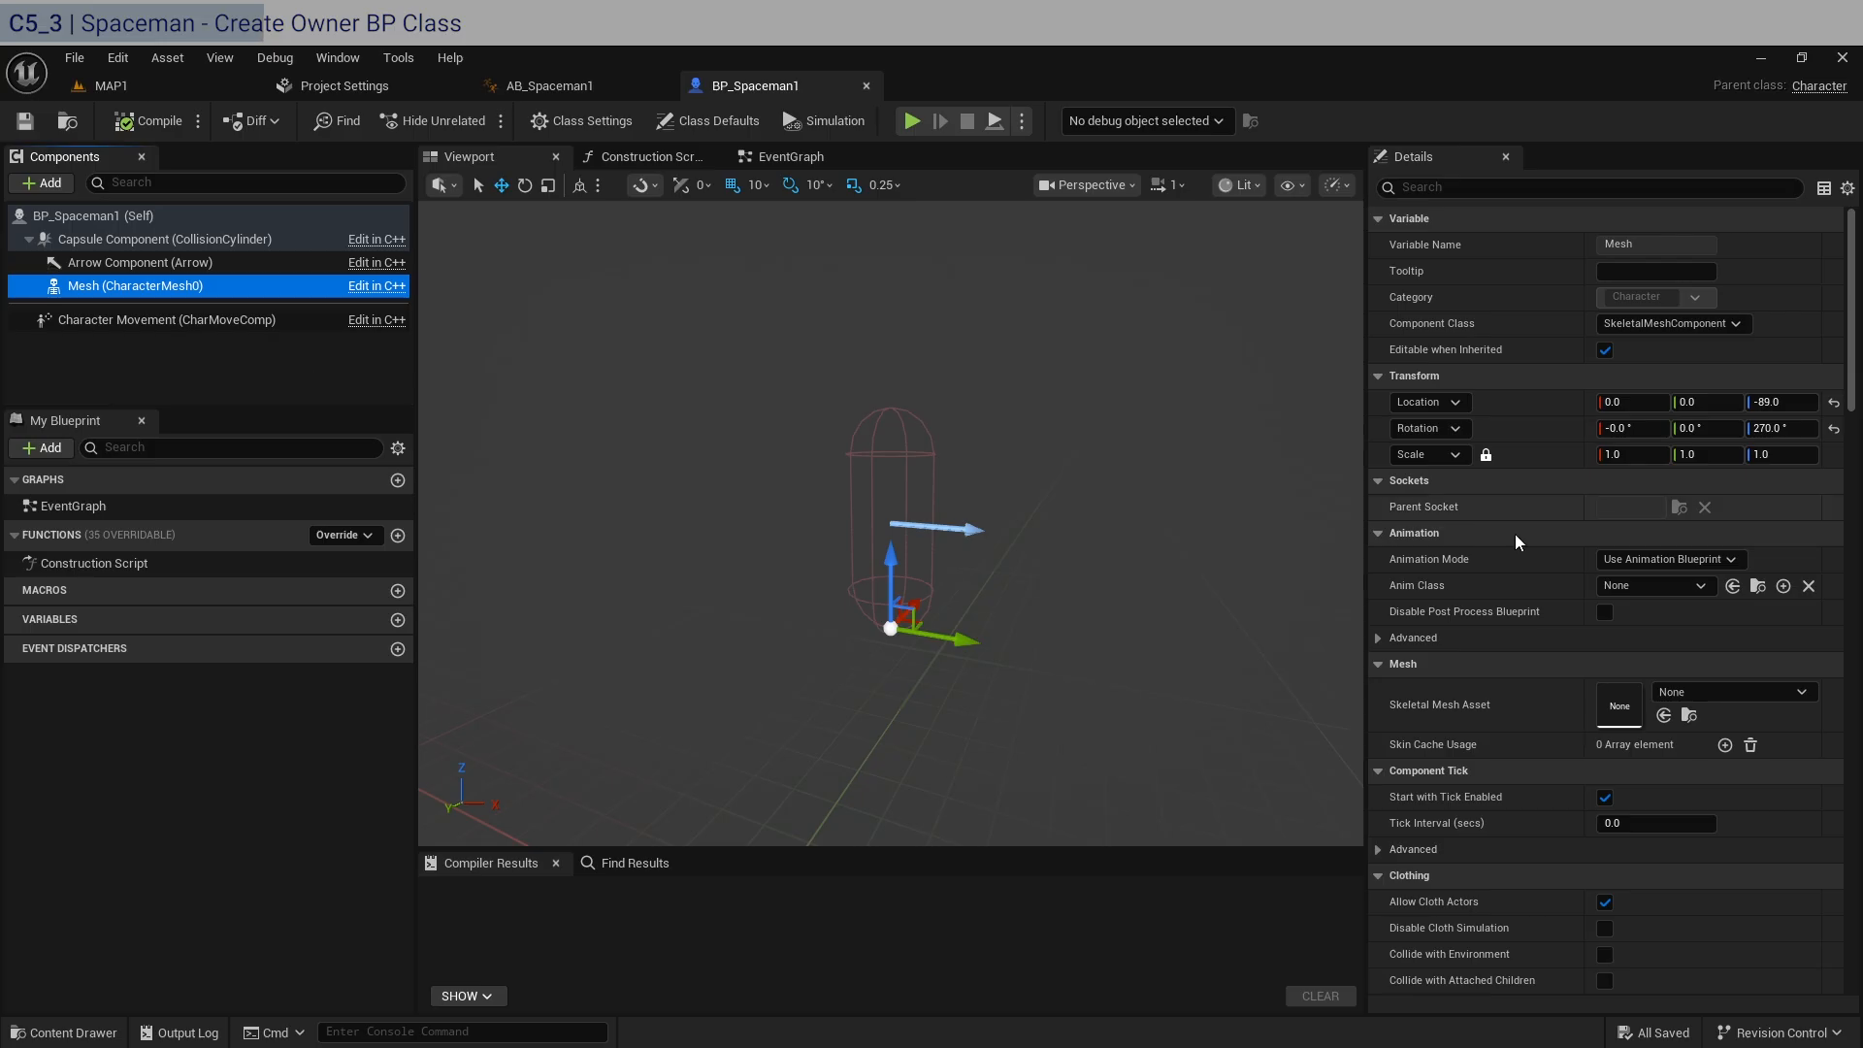
{"action": "left_click", "coordinate": [1689, 586]}
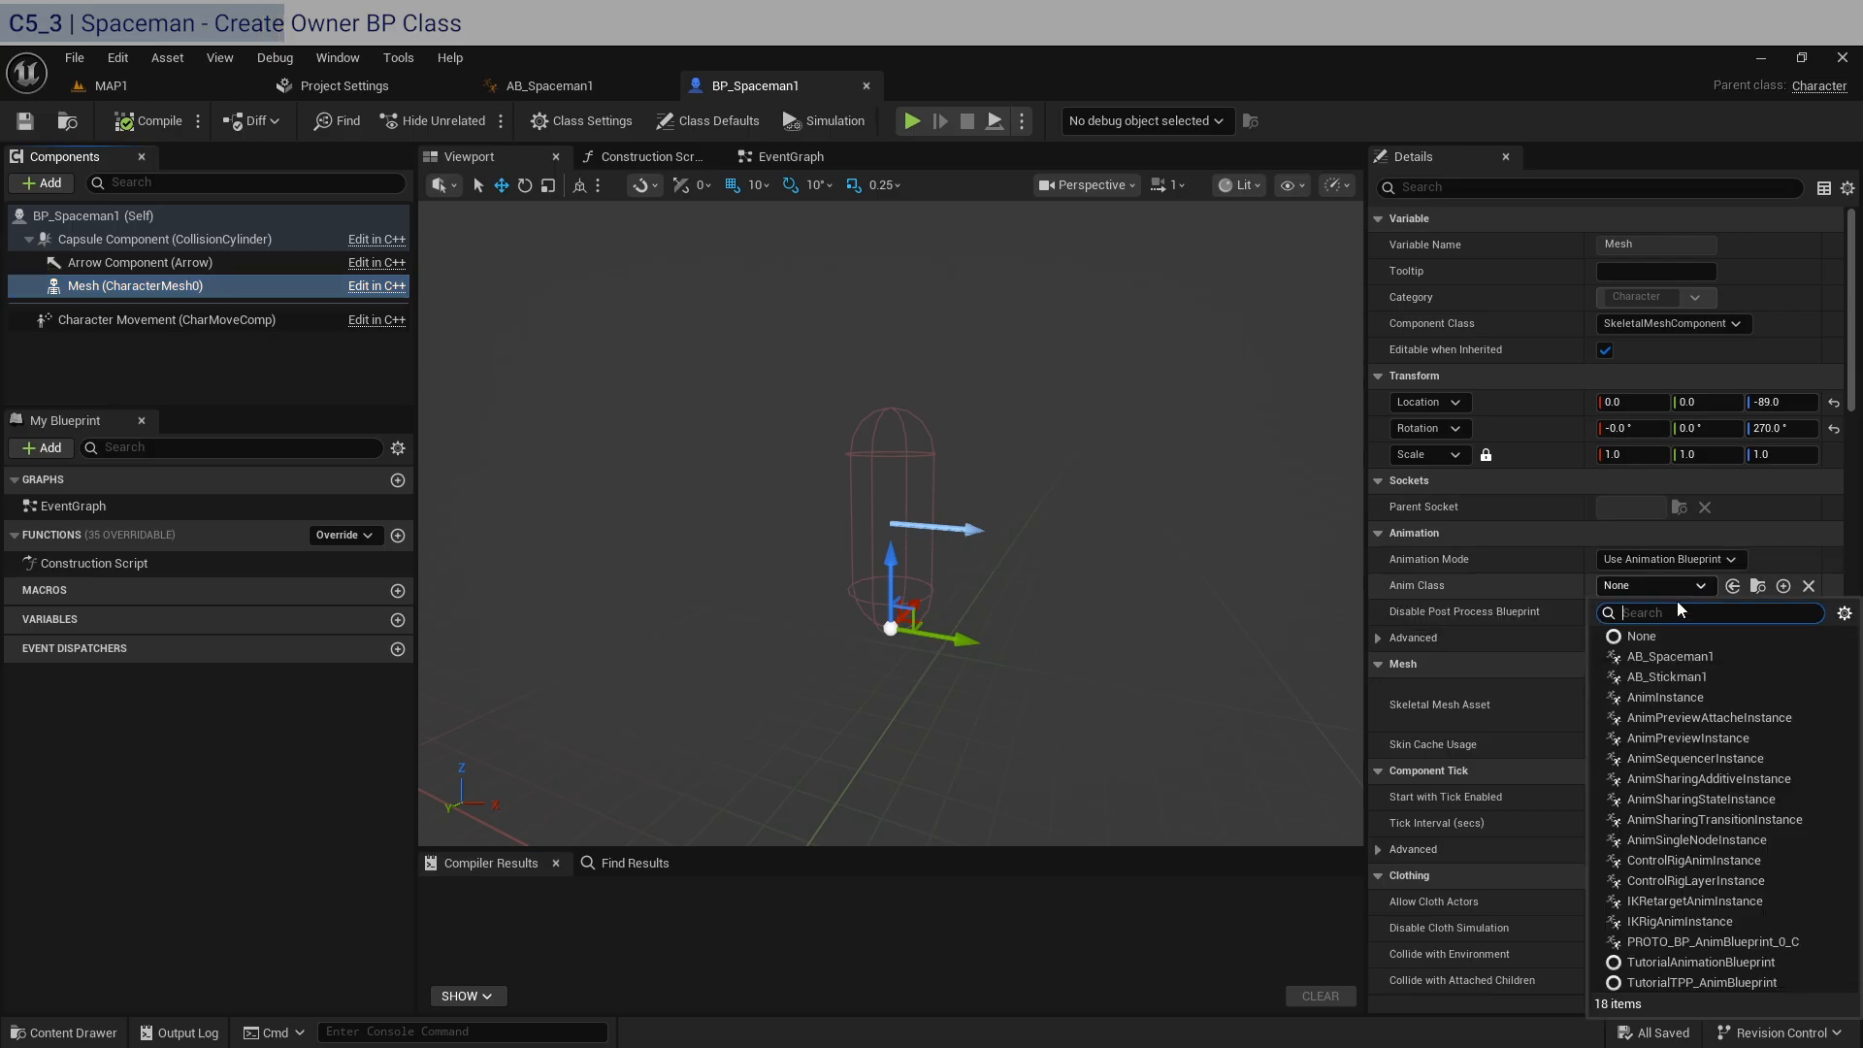
{"action": "left_click", "coordinate": [1675, 657]}
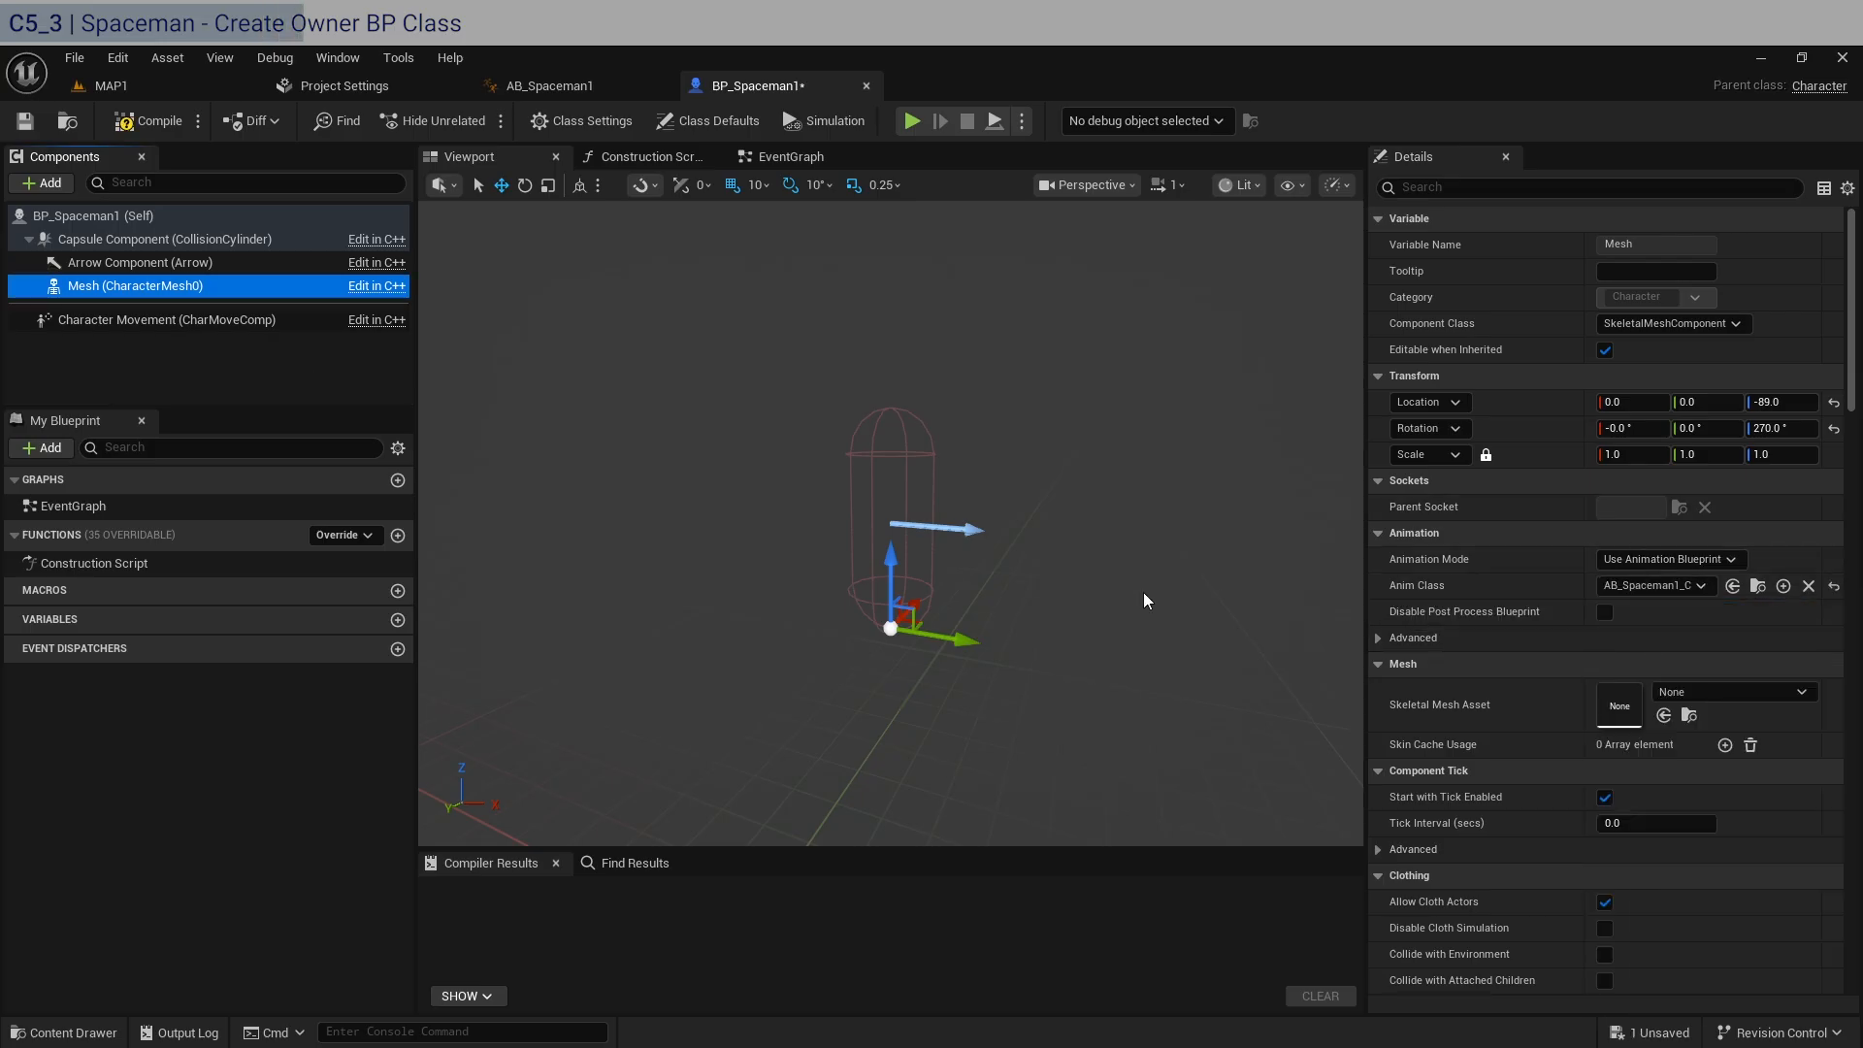
{"action": "left_click", "coordinate": [1748, 692]}
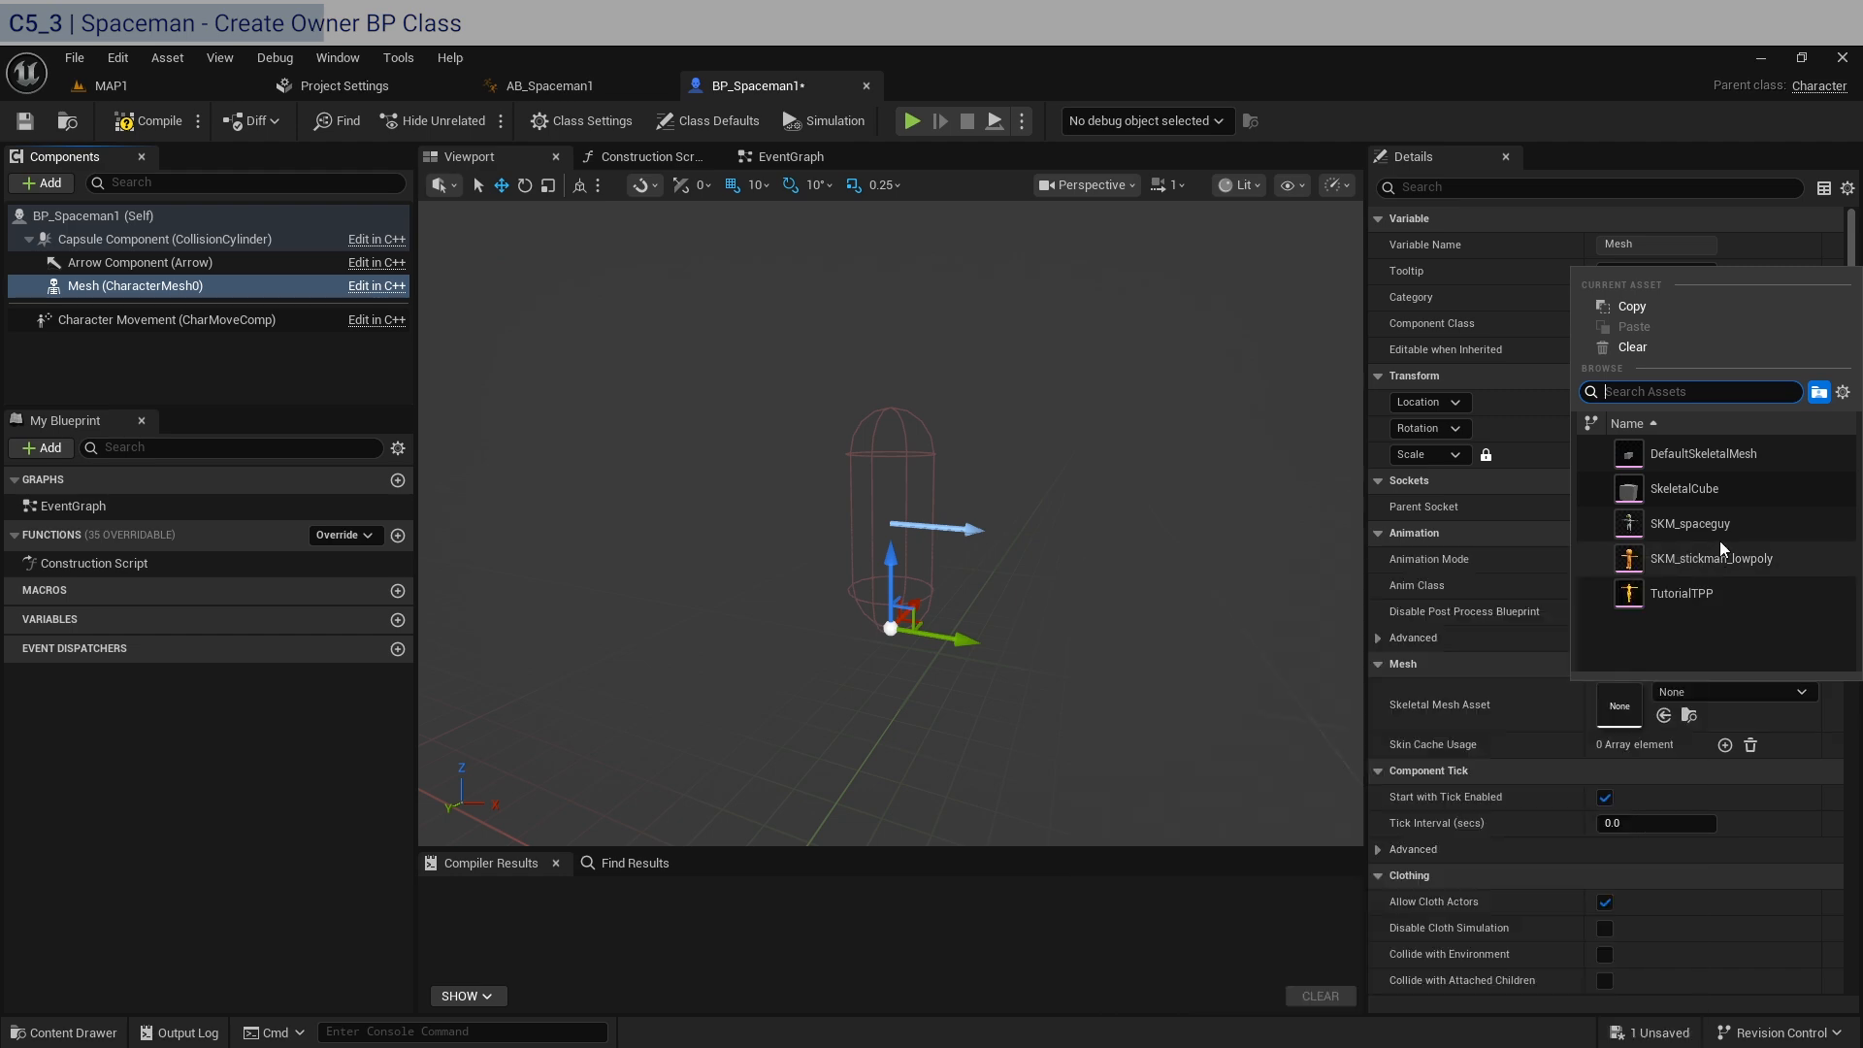
{"action": "left_click", "coordinate": [1690, 524]}
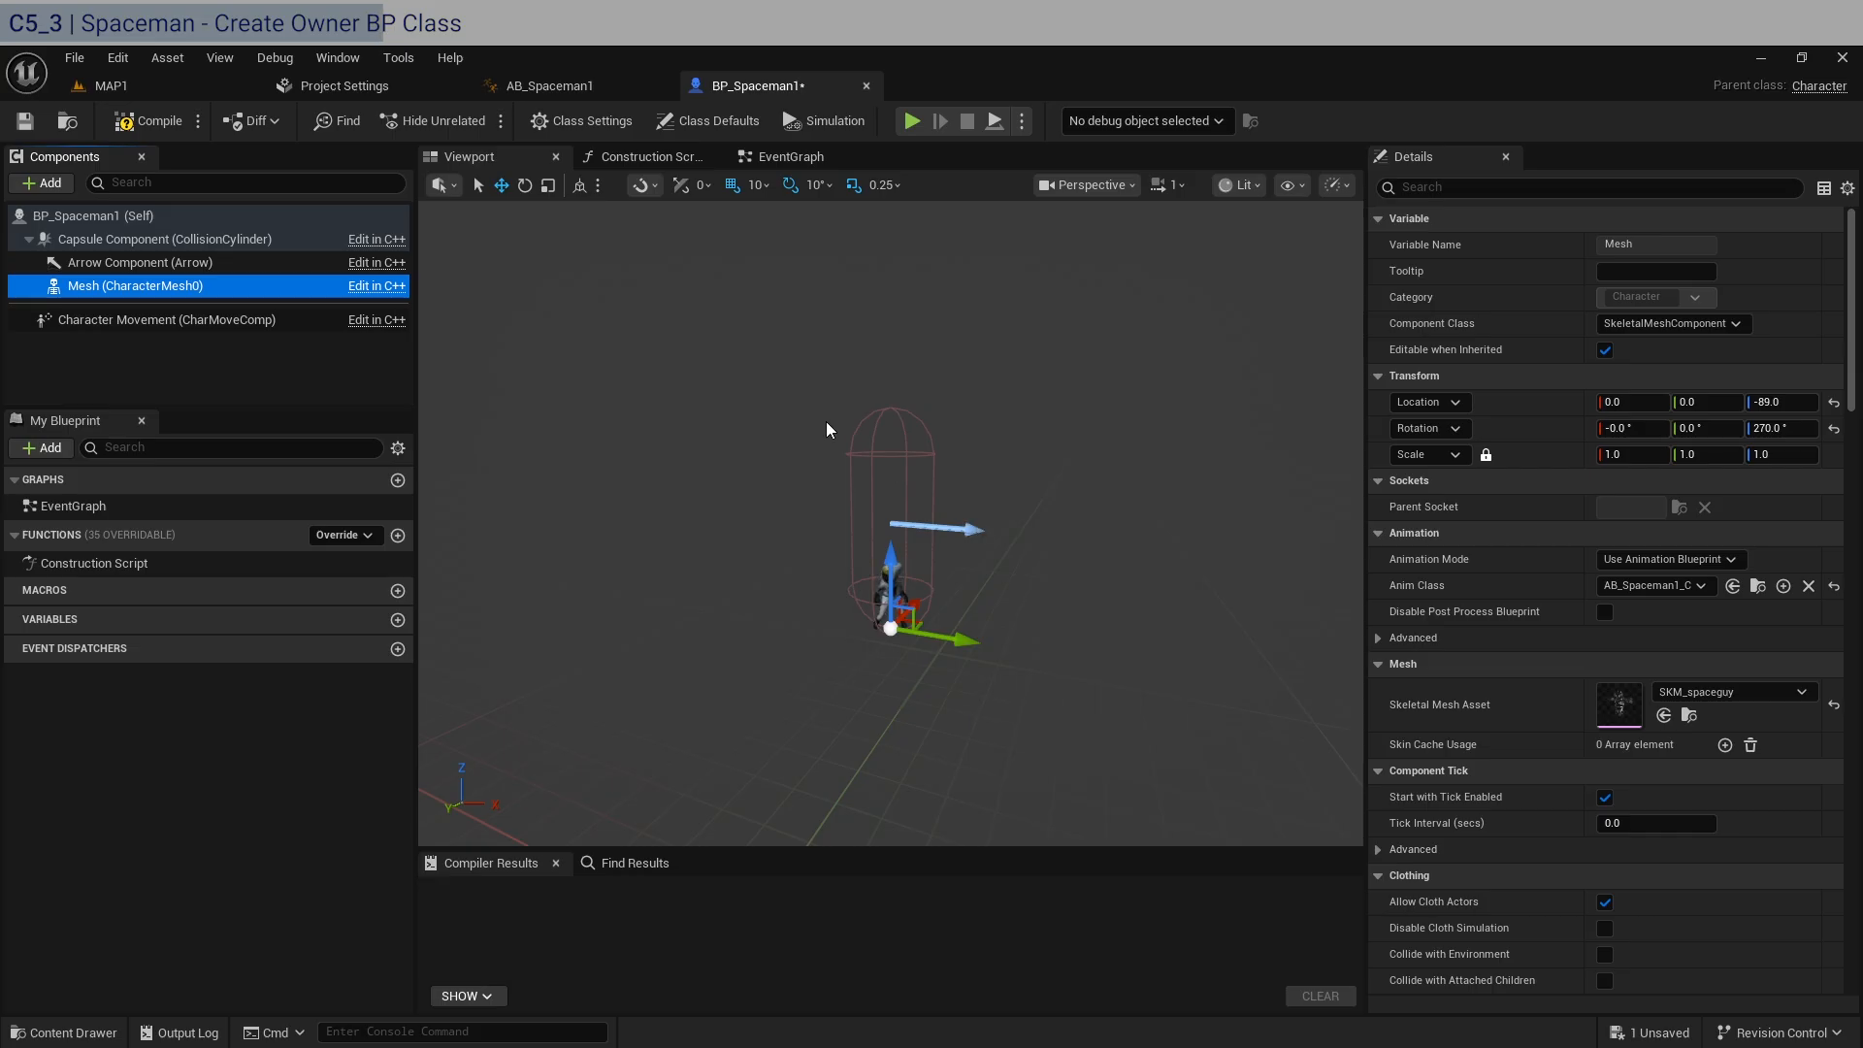
Set the Mesh component's Z location to -30 so the spaceman sits inside the capsule.
{"action": "left_click", "coordinate": [1782, 401]}
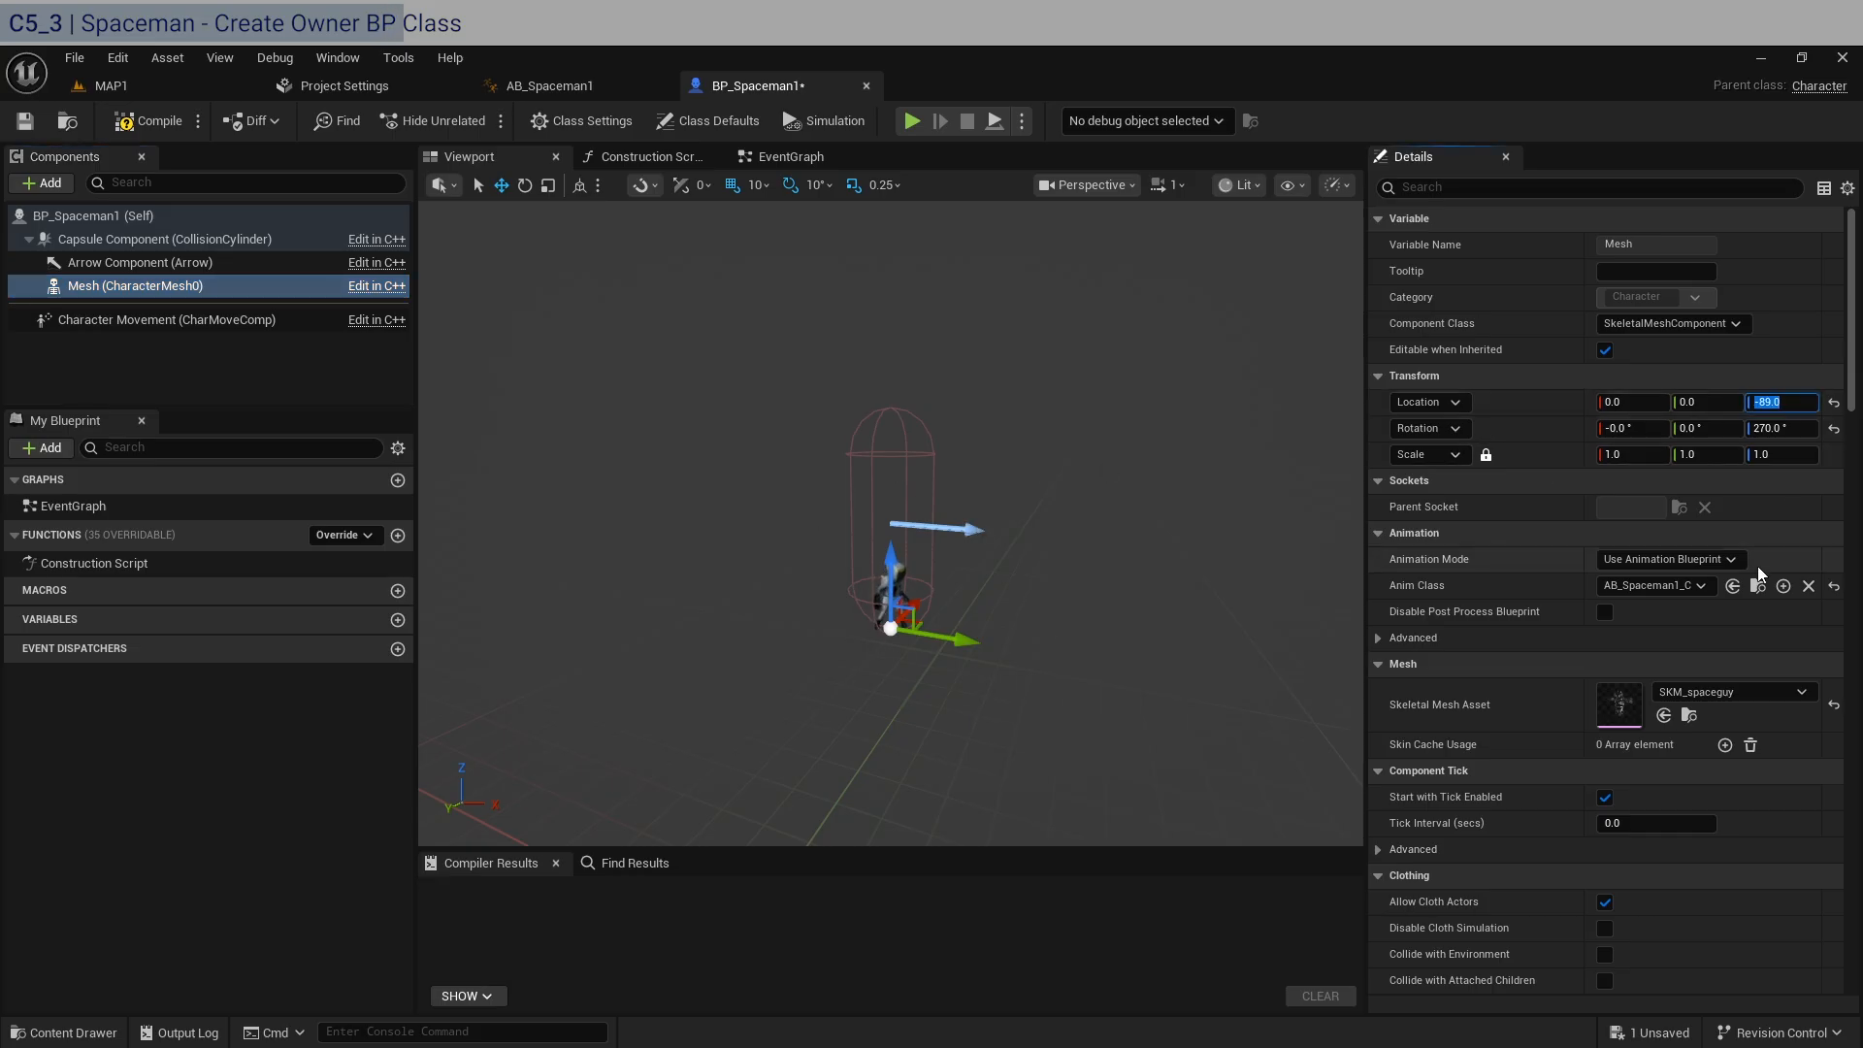
{"action": "type", "text": "-30"}
{"action": "key", "text": "Return"}
{"action": "key", "text": "w"}
{"action": "right_click_drag", "start_coordinate": [1000, 508], "coordinate": [932, 514]}
Resize the Capsule Component to a half height of 35 and a radius of 10, checking the fit in Front view.
{"action": "left_click", "coordinate": [165, 238]}
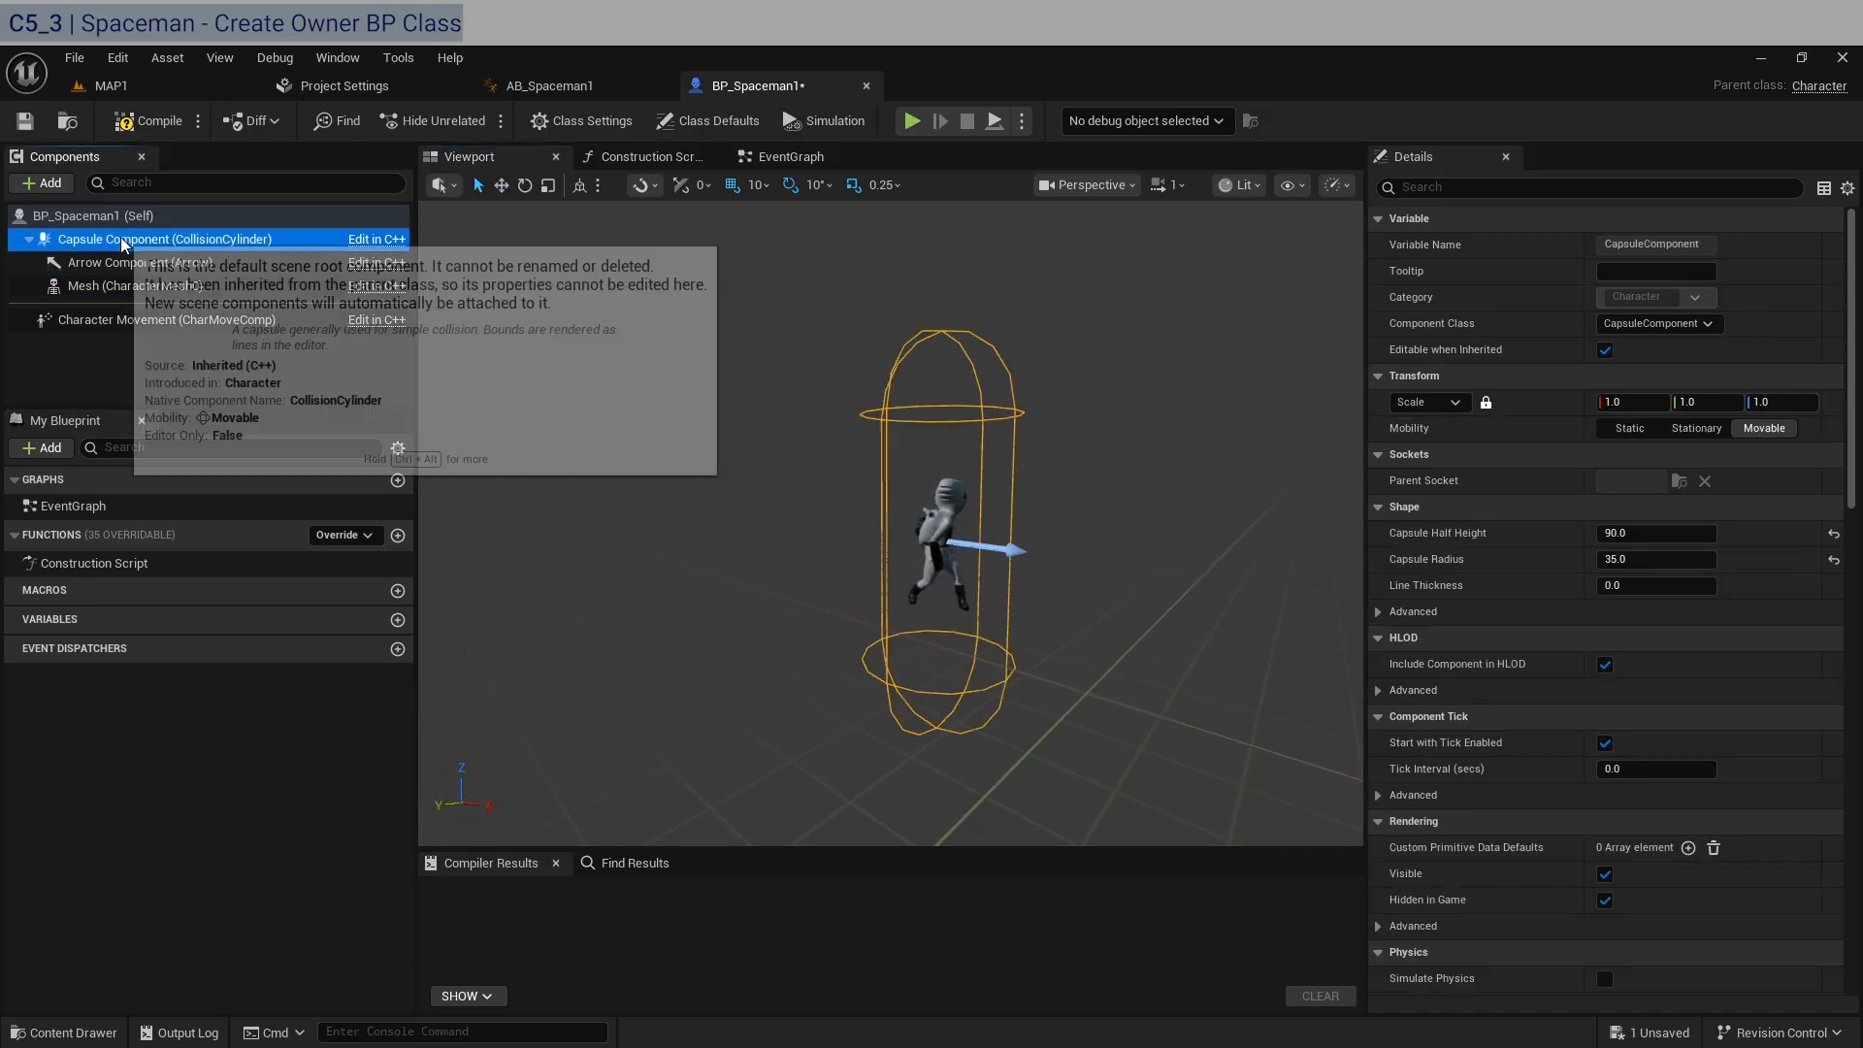
{"action": "left_click", "coordinate": [1655, 533]}
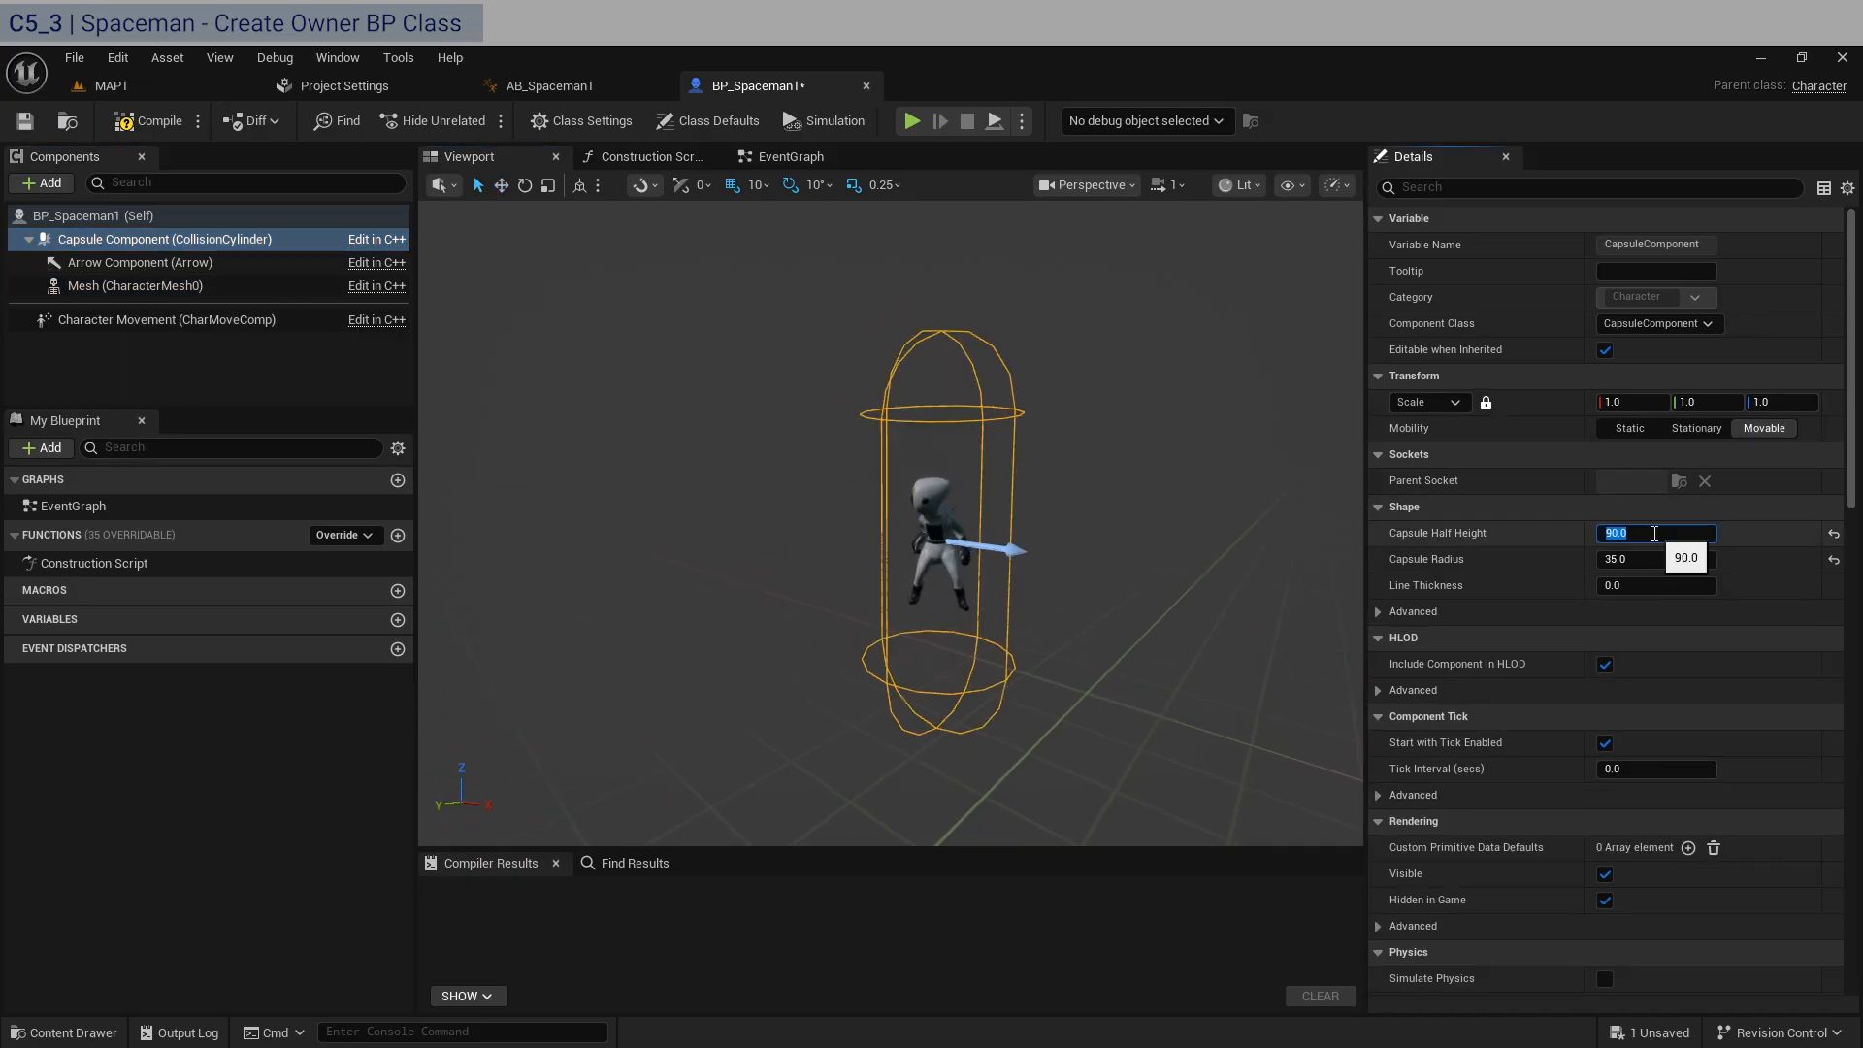
{"action": "type", "text": "35"}
{"action": "key", "text": "Return"}
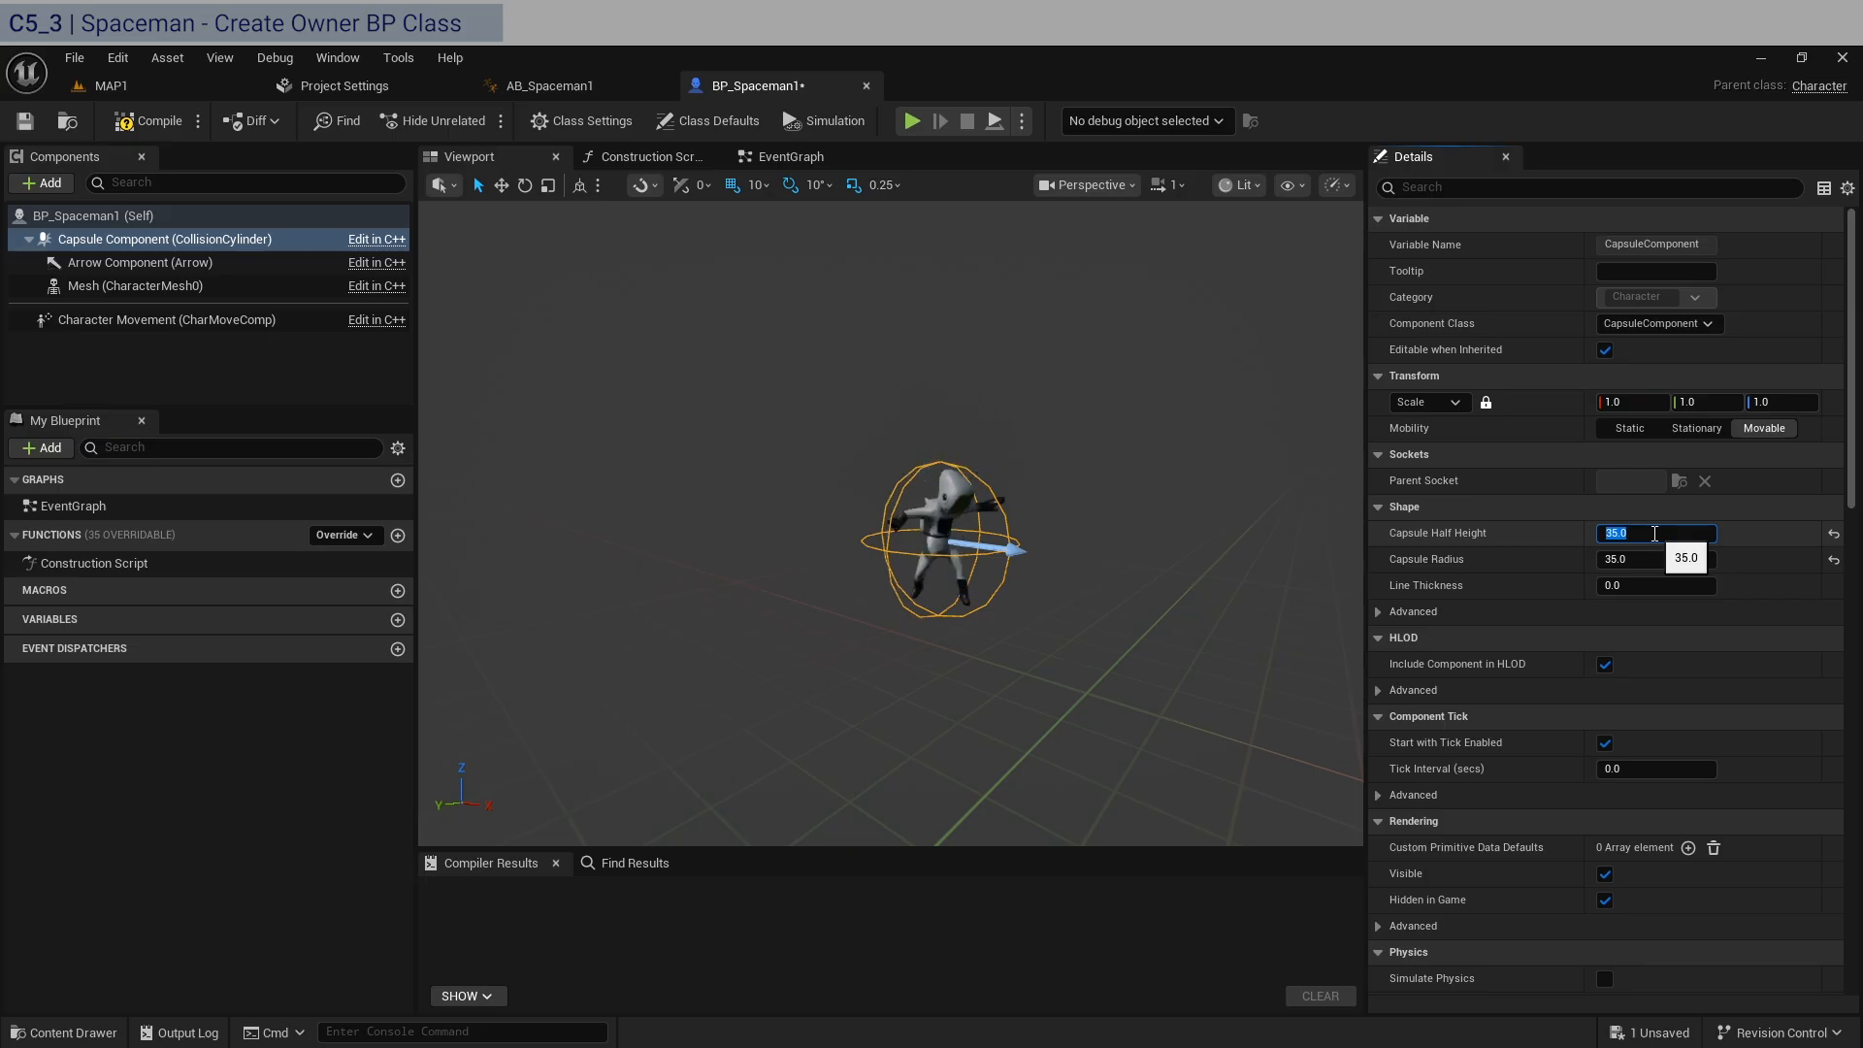
{"action": "left_click", "coordinate": [1094, 184]}
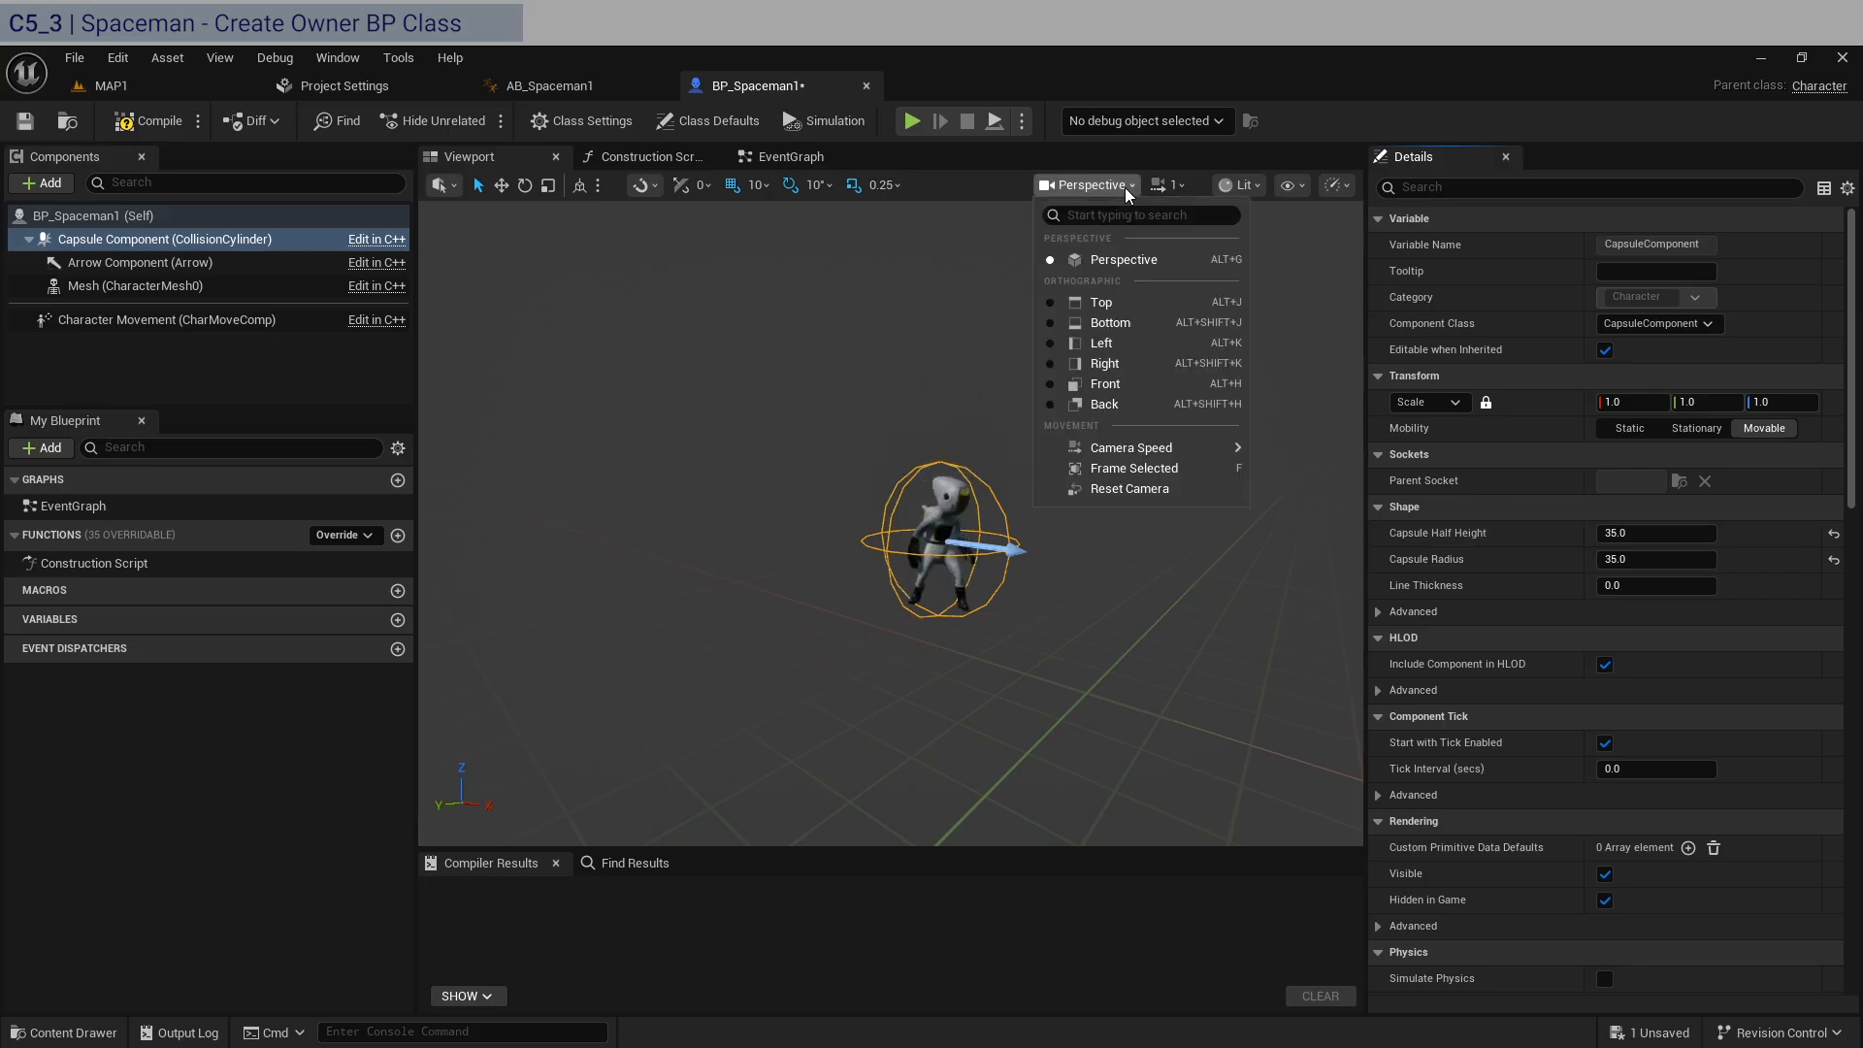
{"action": "left_click", "coordinate": [1116, 383]}
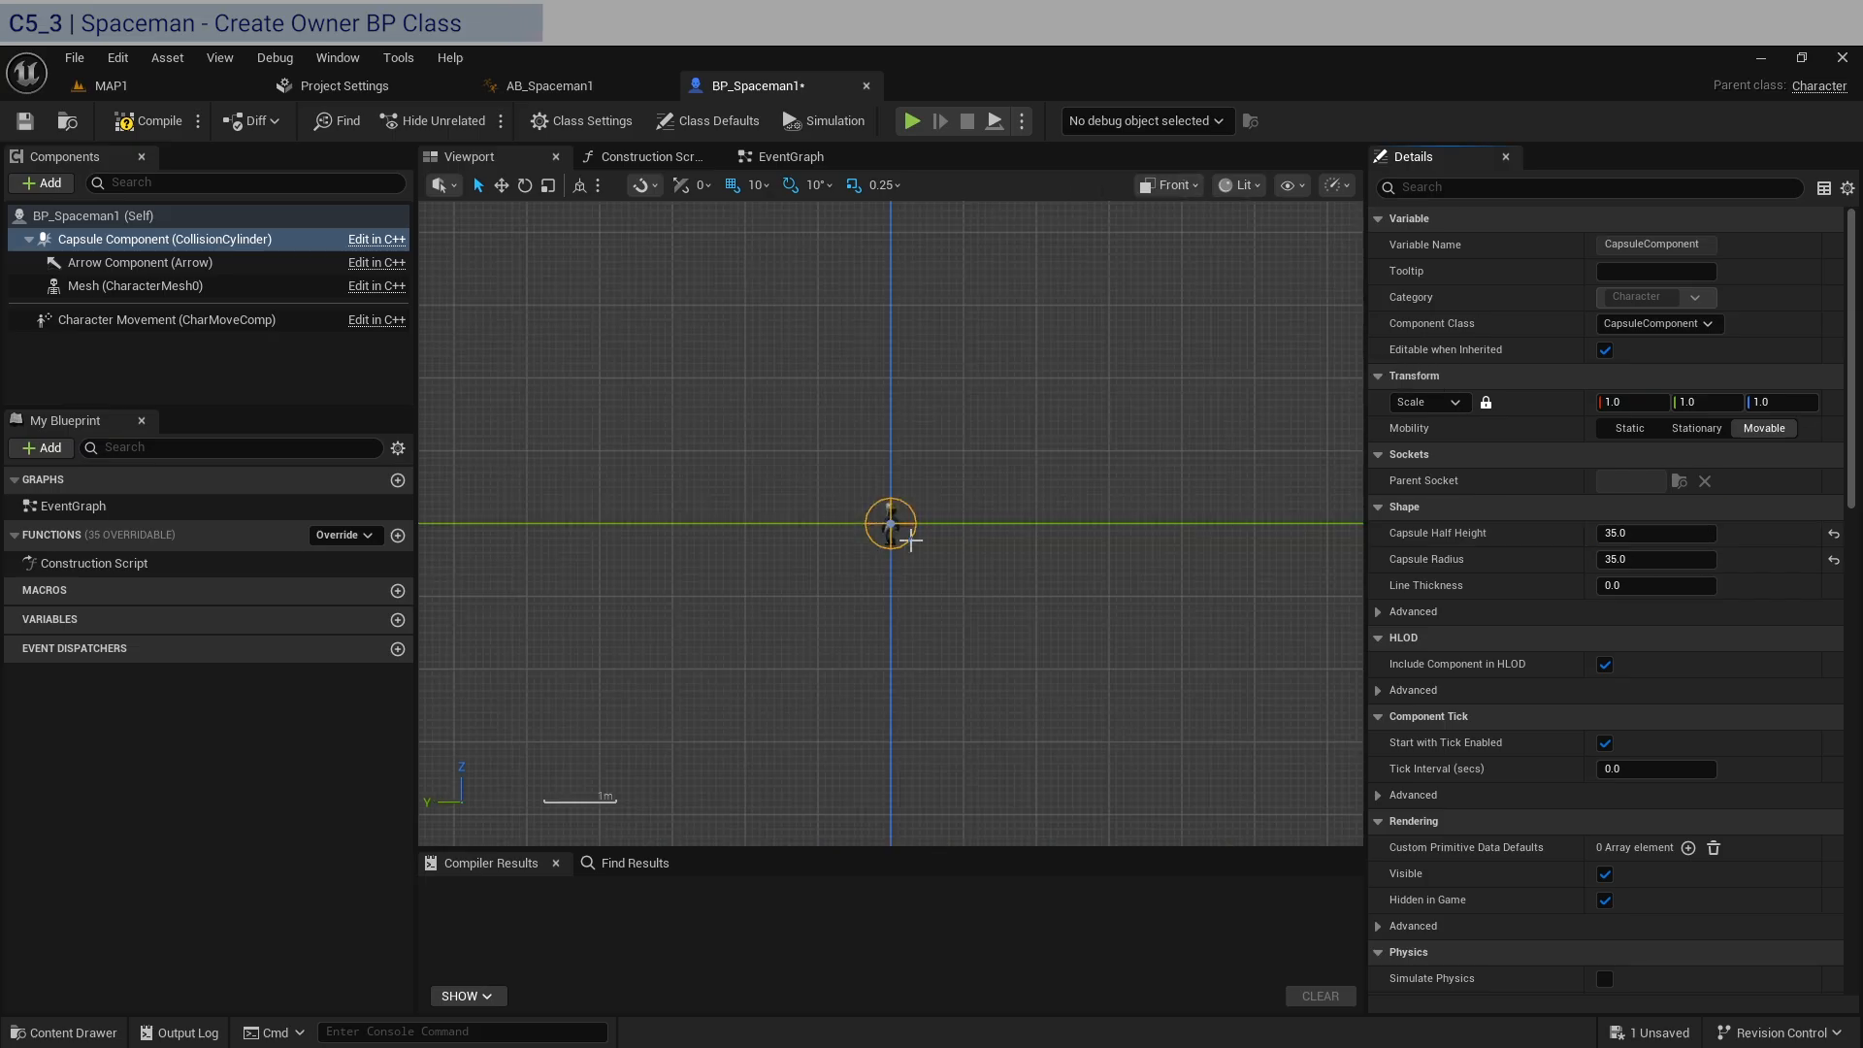
{"action": "scroll", "coordinate": [912, 540], "scroll_direction": "up", "scroll_amount": 5}
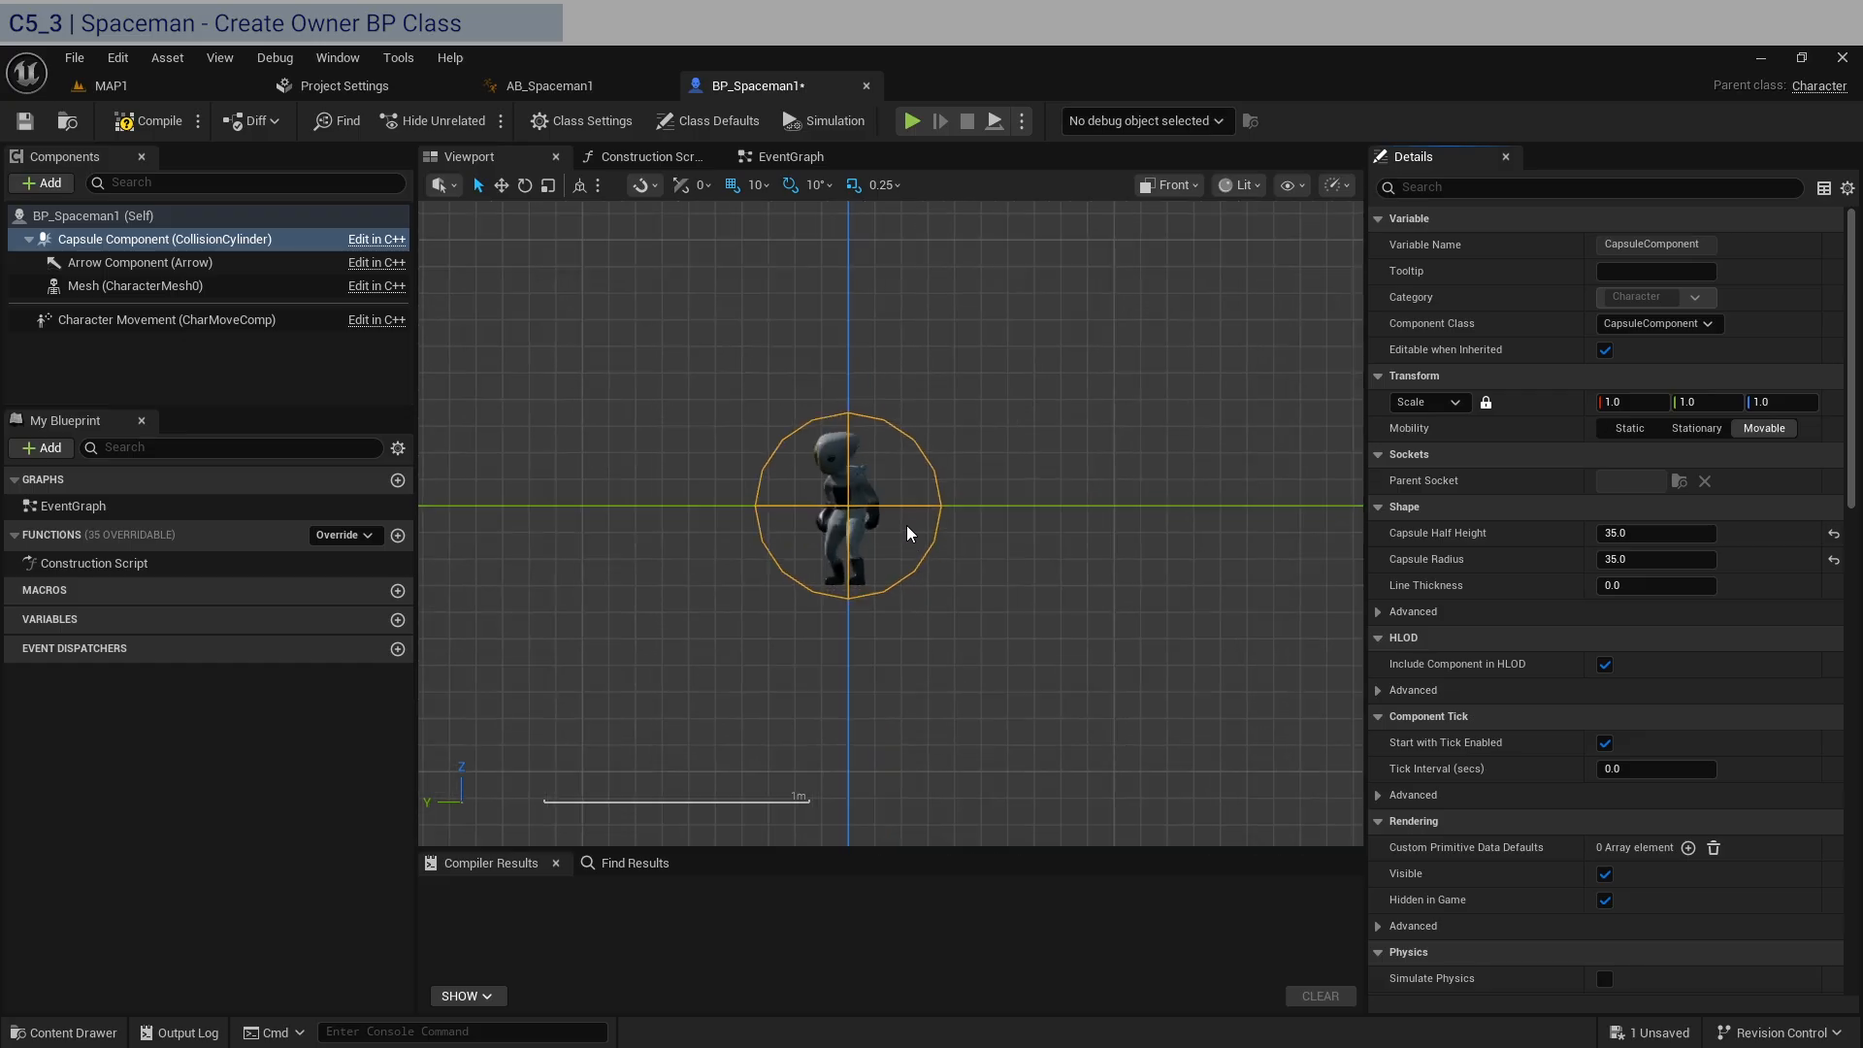
{"action": "left_click", "coordinate": [1709, 556]}
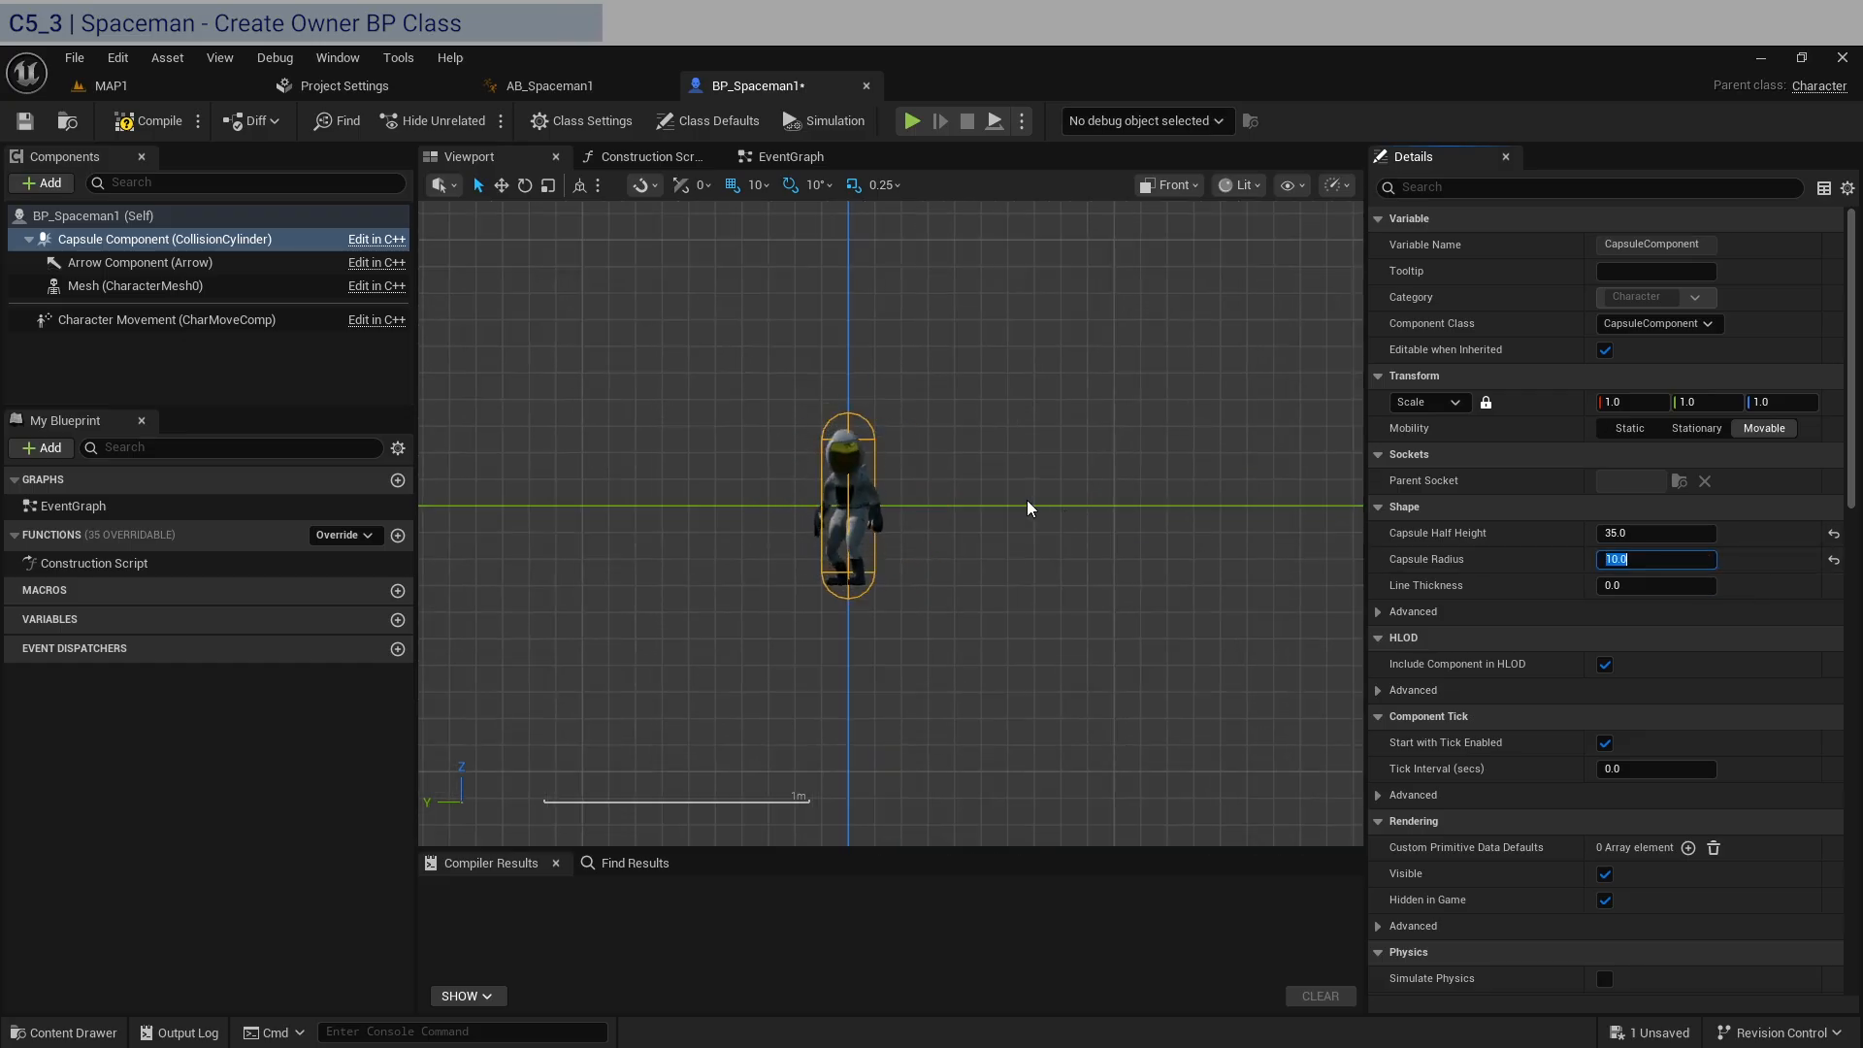
{"action": "scroll", "coordinate": [877, 479], "scroll_direction": "up", "scroll_amount": 1}
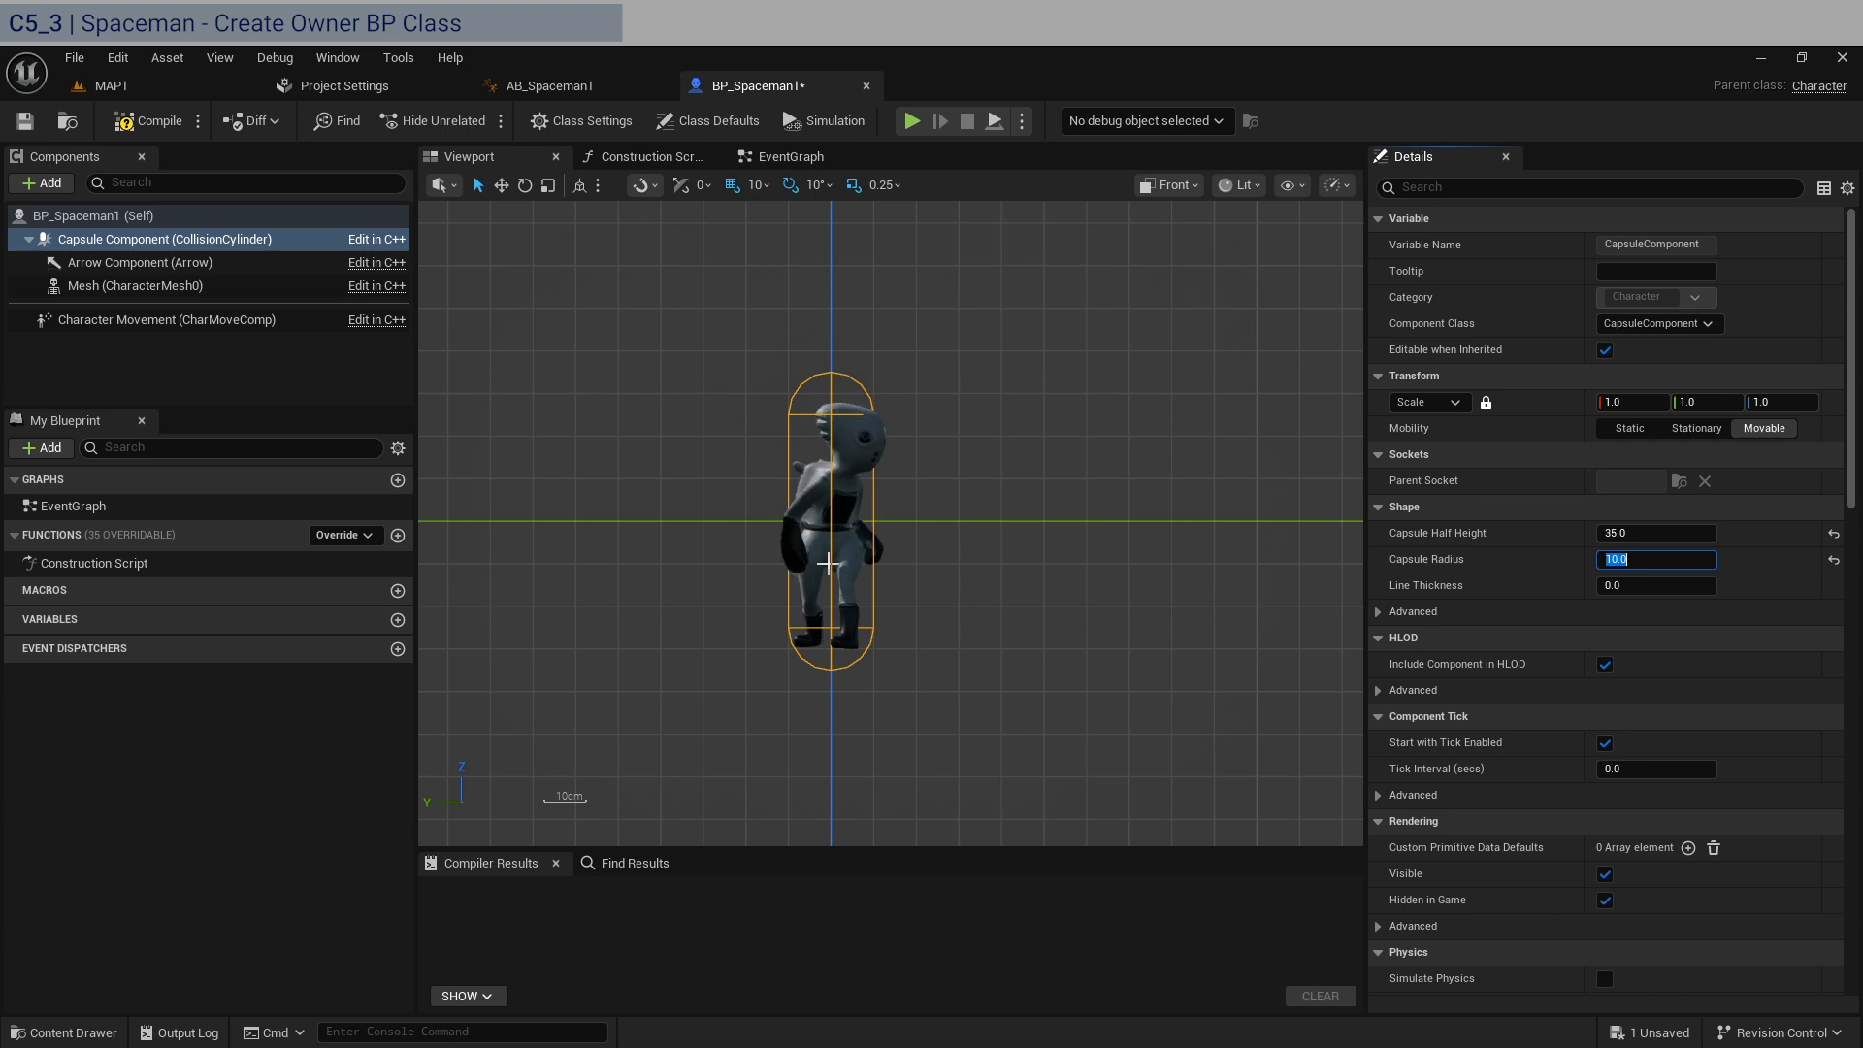
{"action": "scroll", "coordinate": [837, 524], "scroll_direction": "up", "scroll_amount": 2}
Set the Capsule Half Height to 28, and compile and save BP_Spaceman1.
{"action": "left_click", "coordinate": [1676, 534]}
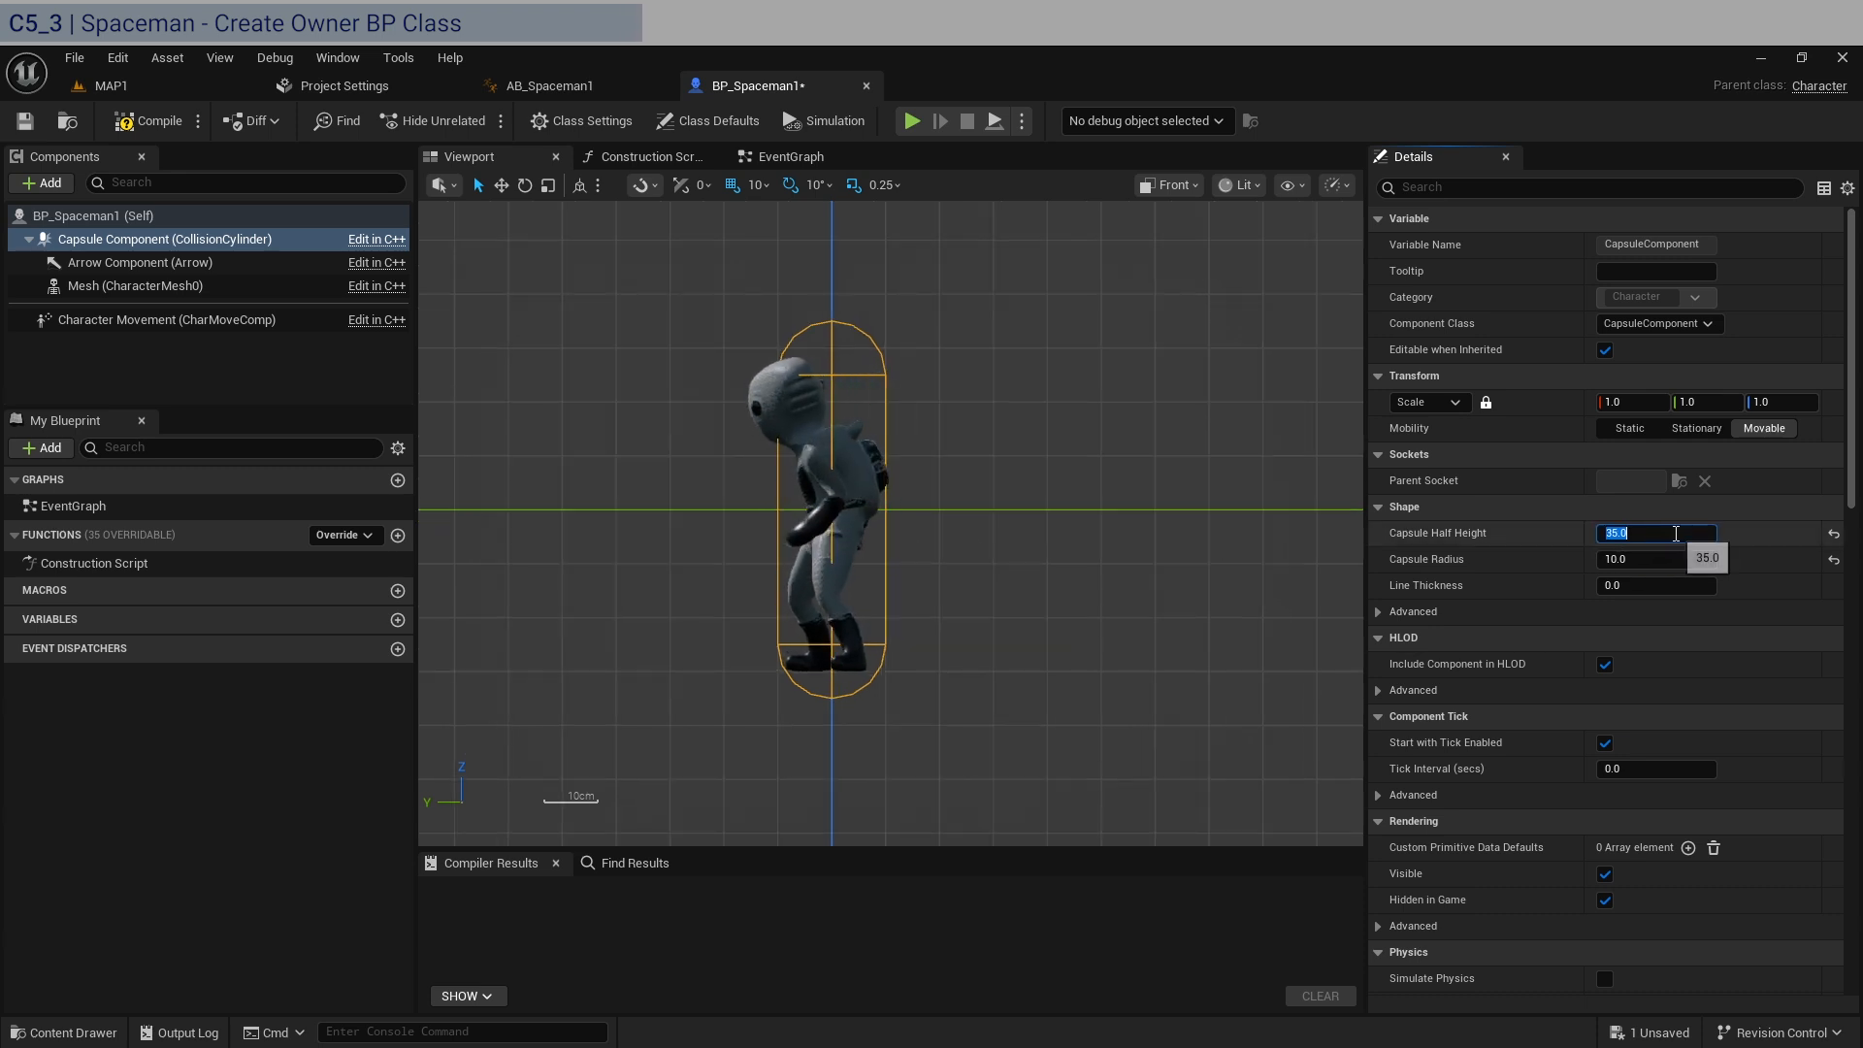
{"action": "type", "text": "28"}
{"action": "key", "text": "Return"}
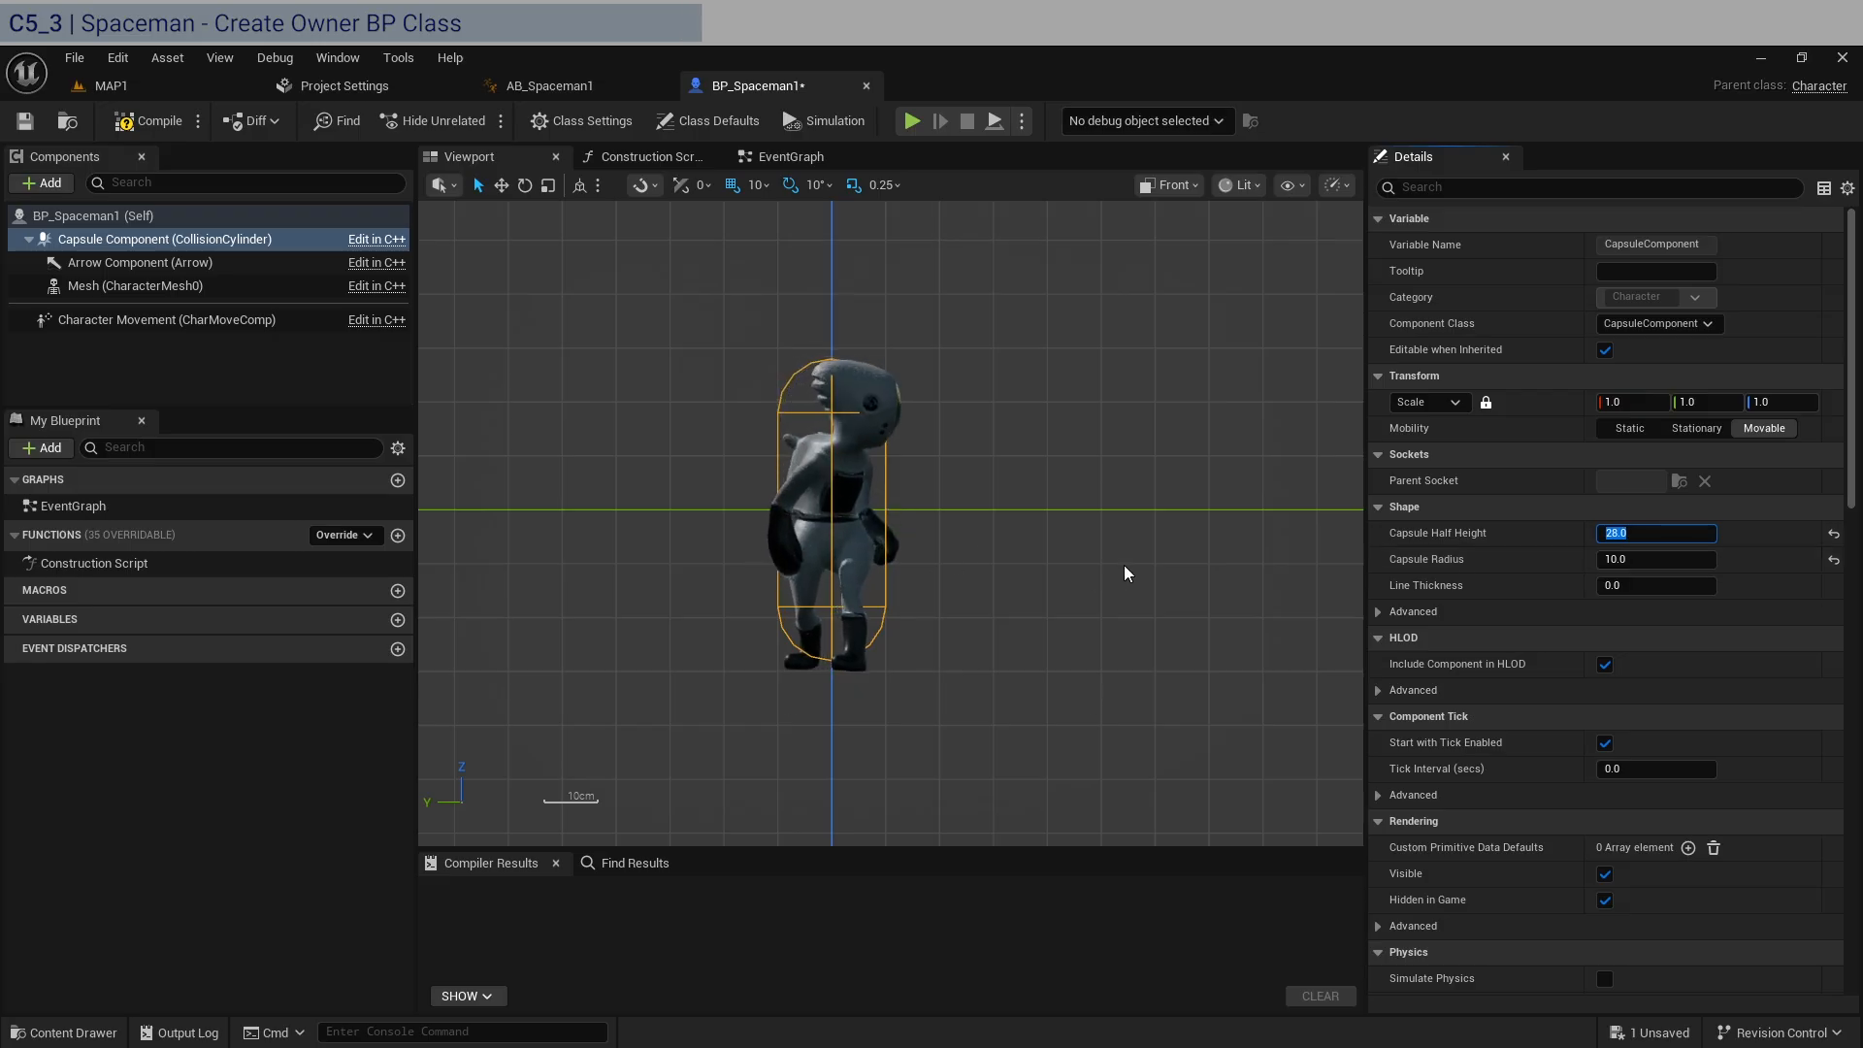
{"action": "scroll", "coordinate": [1528, 720], "scroll_direction": "down", "scroll_amount": 4}
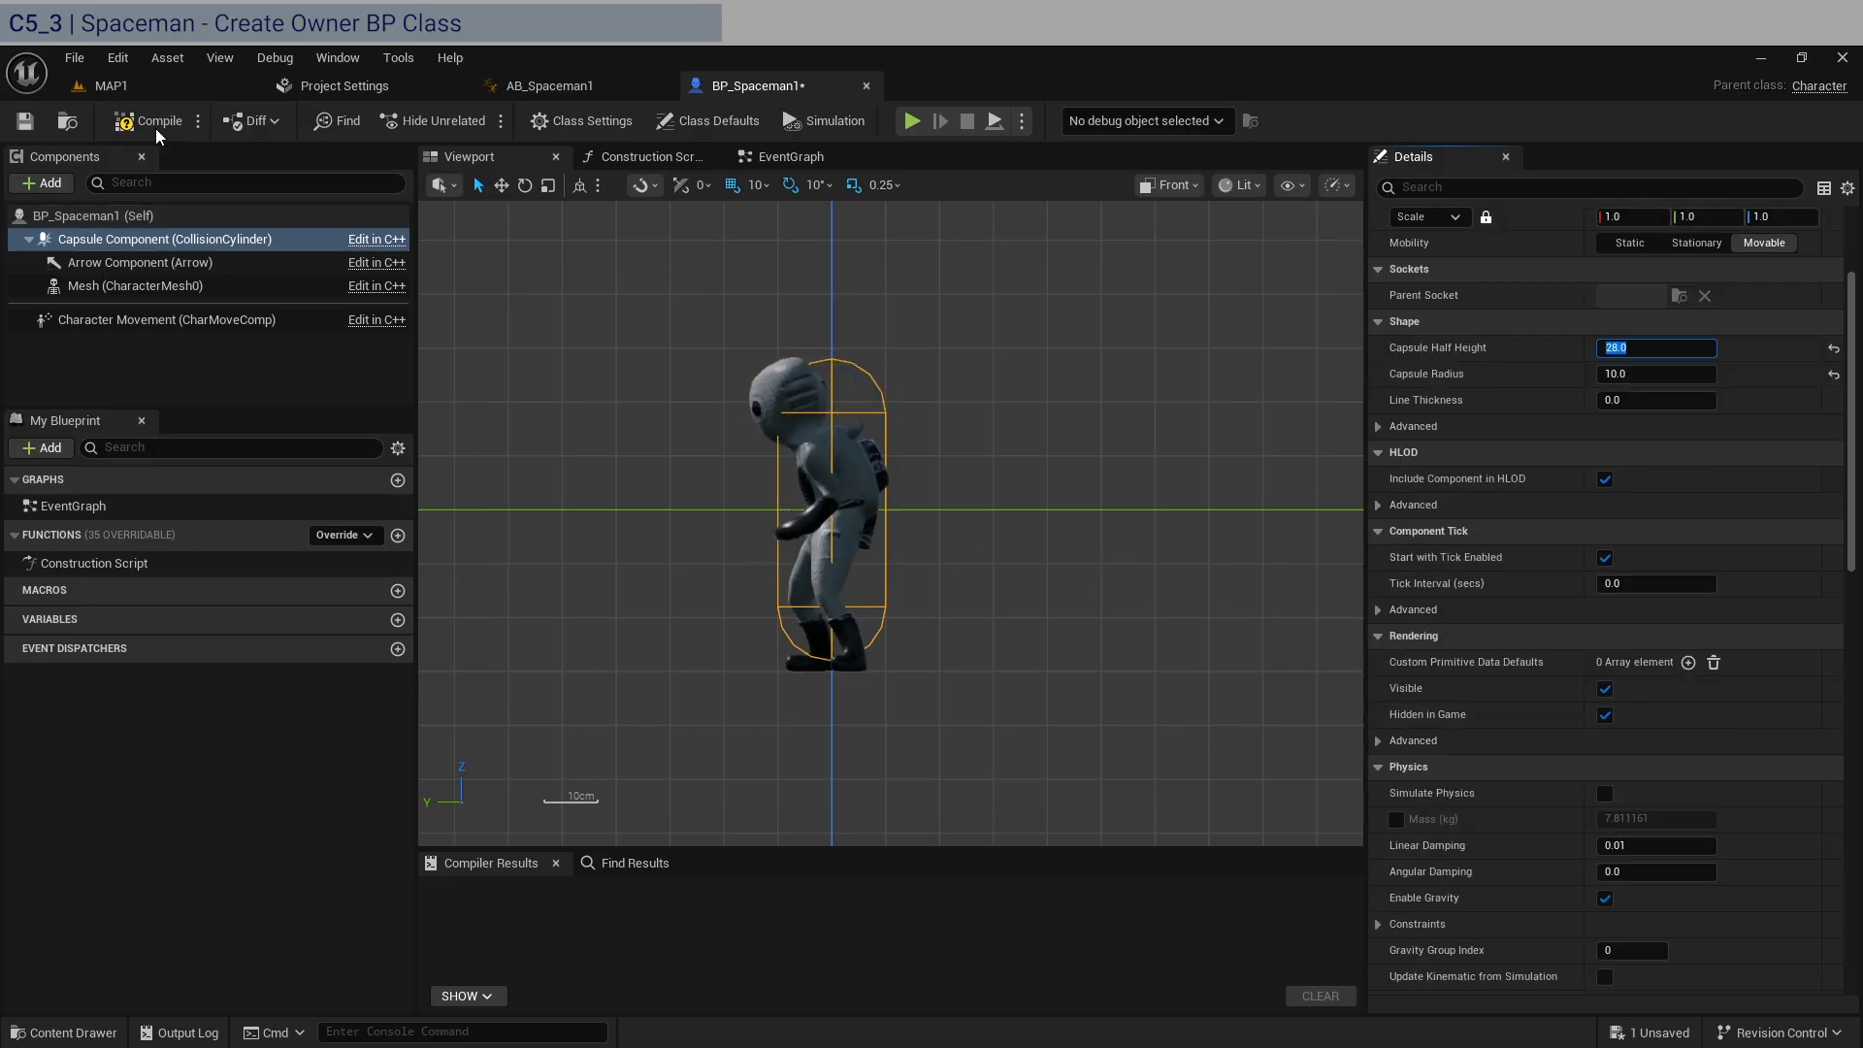
{"action": "left_click", "coordinate": [148, 125]}
{"action": "left_click", "coordinate": [25, 120]}
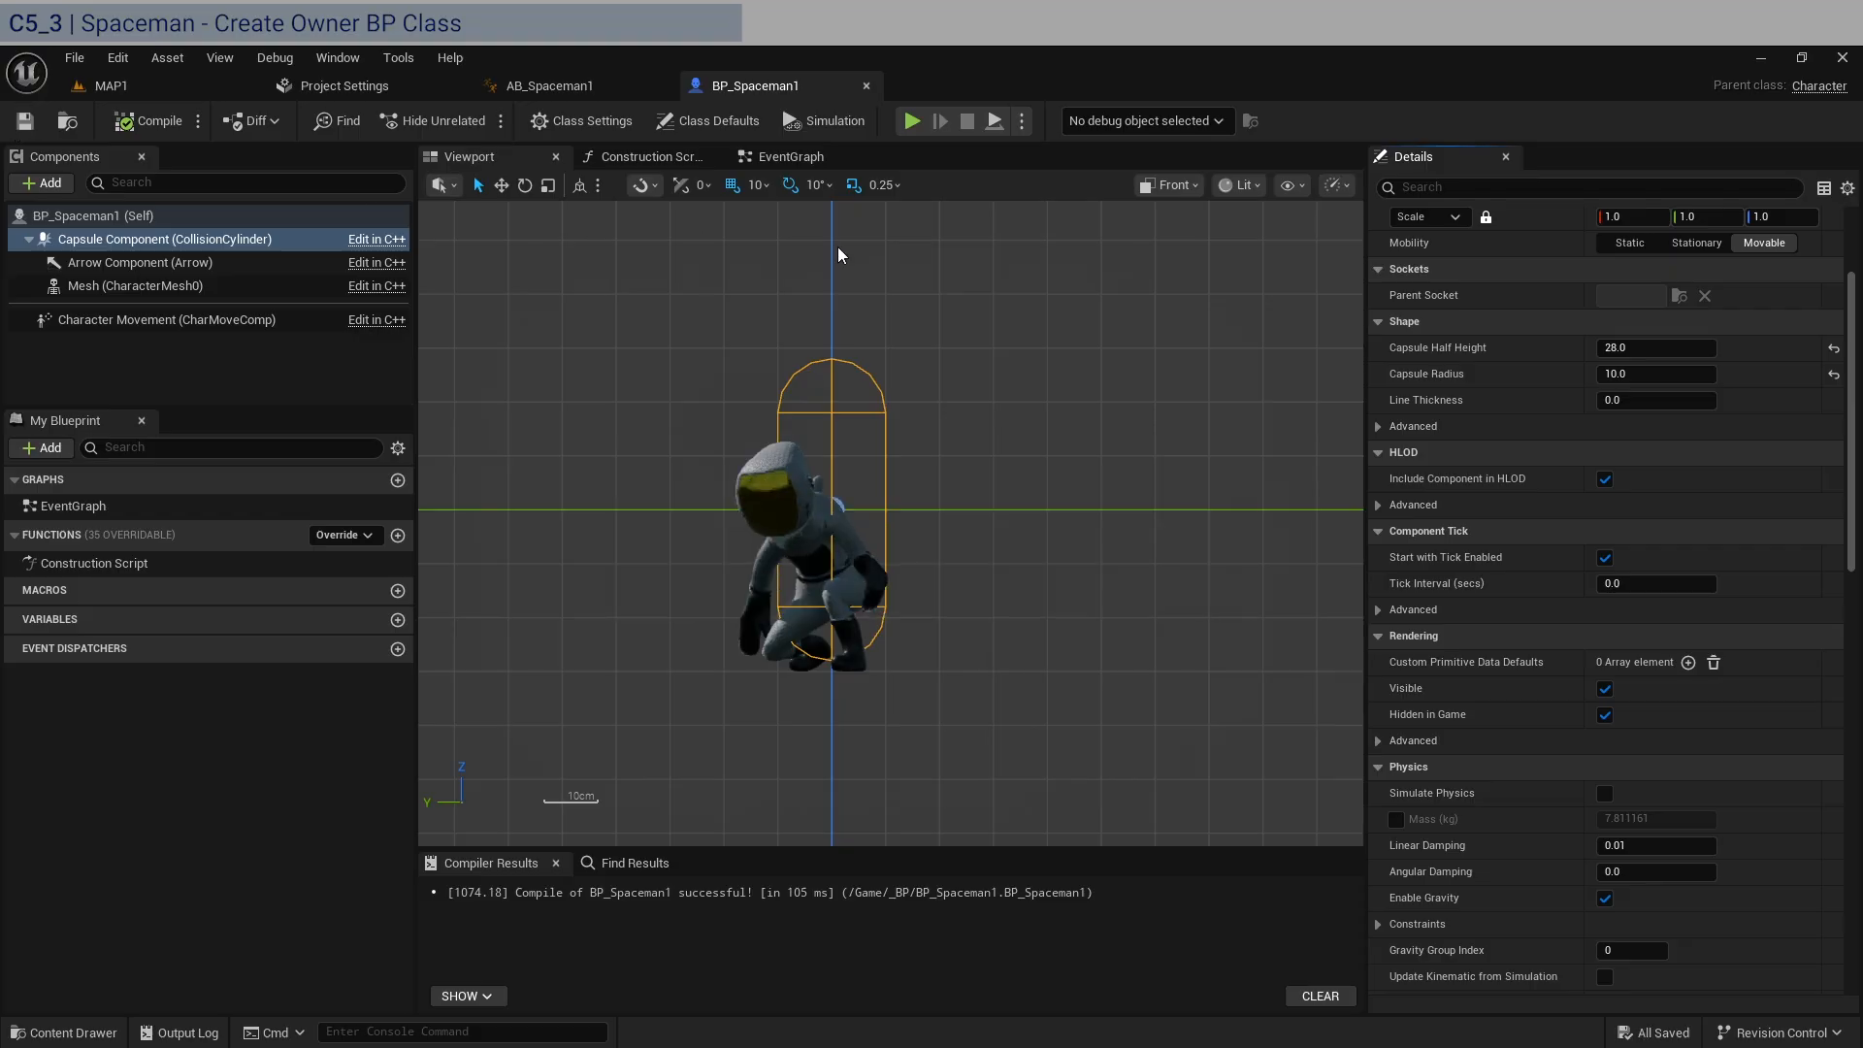
Copy the Delay, AI MoveTo and random reachable point nodes from BP_Stickman1's EventGraph into the EventGraph of BP_Spaceman1.
{"action": "left_click", "coordinate": [806, 158]}
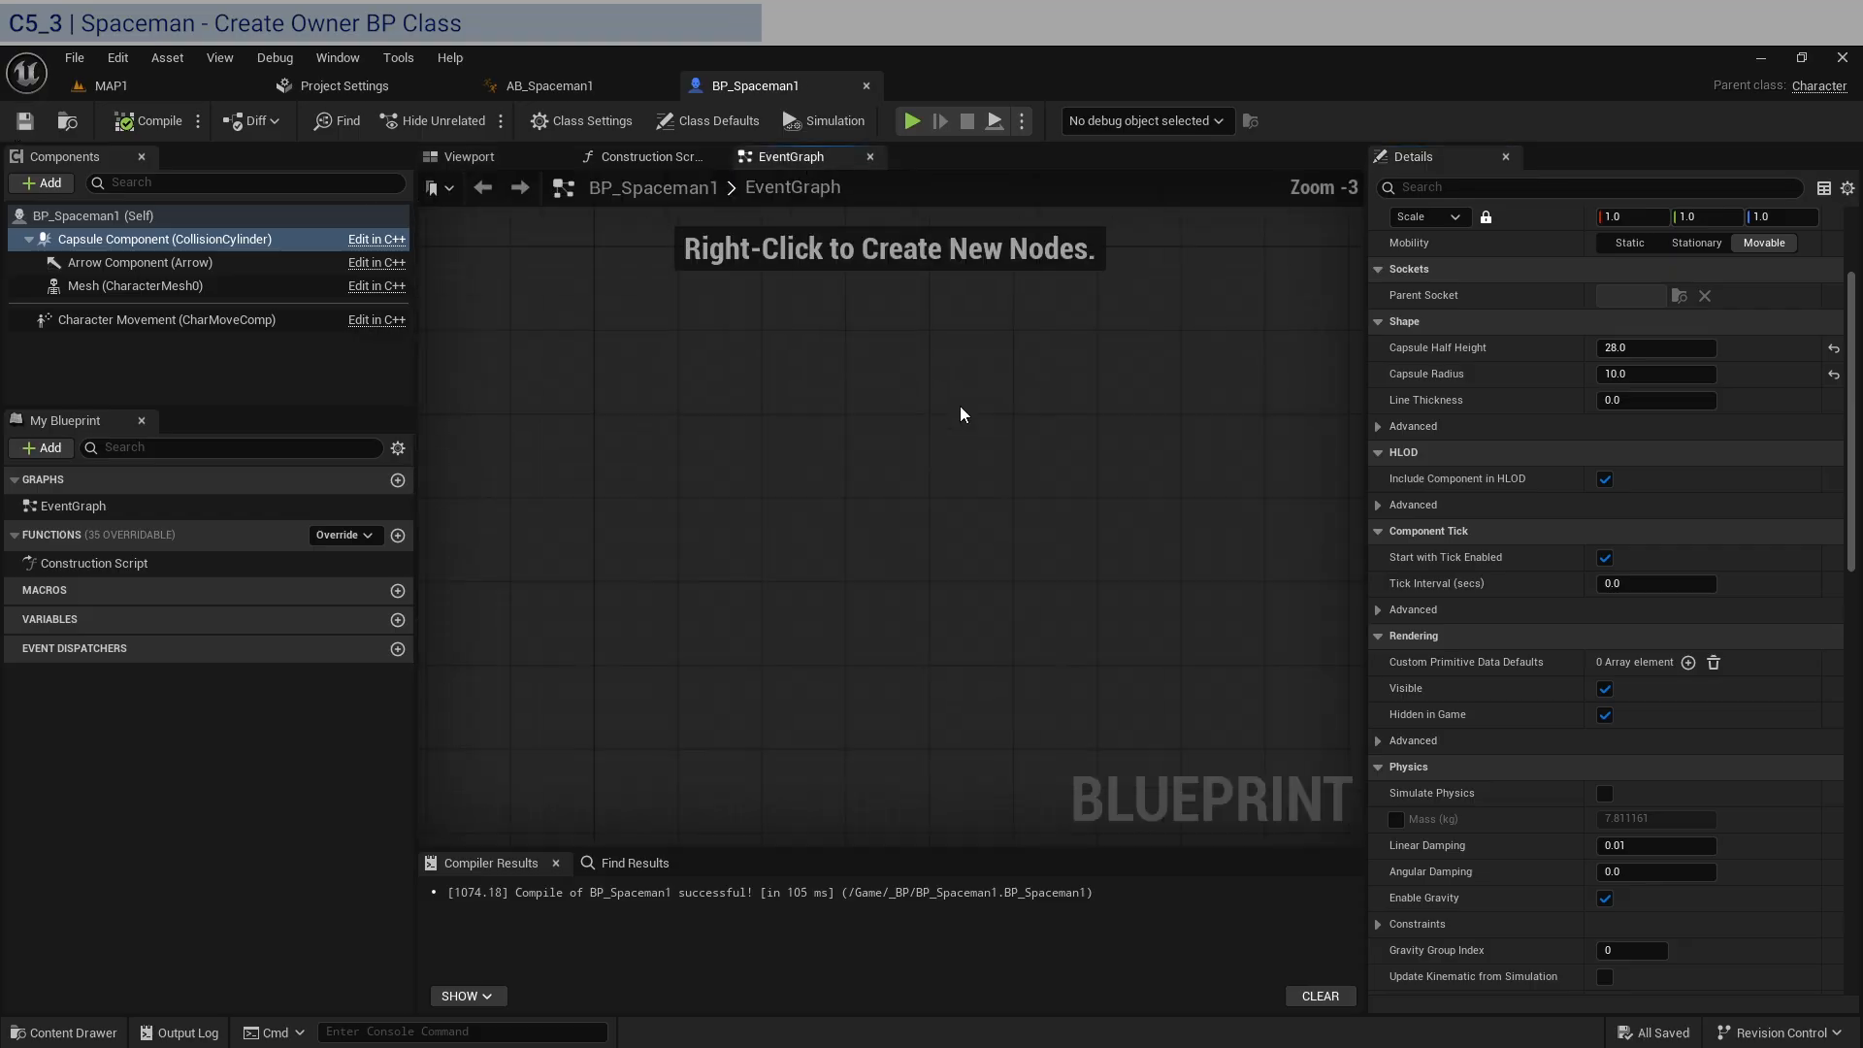
{"action": "left_click", "coordinate": [97, 85]}
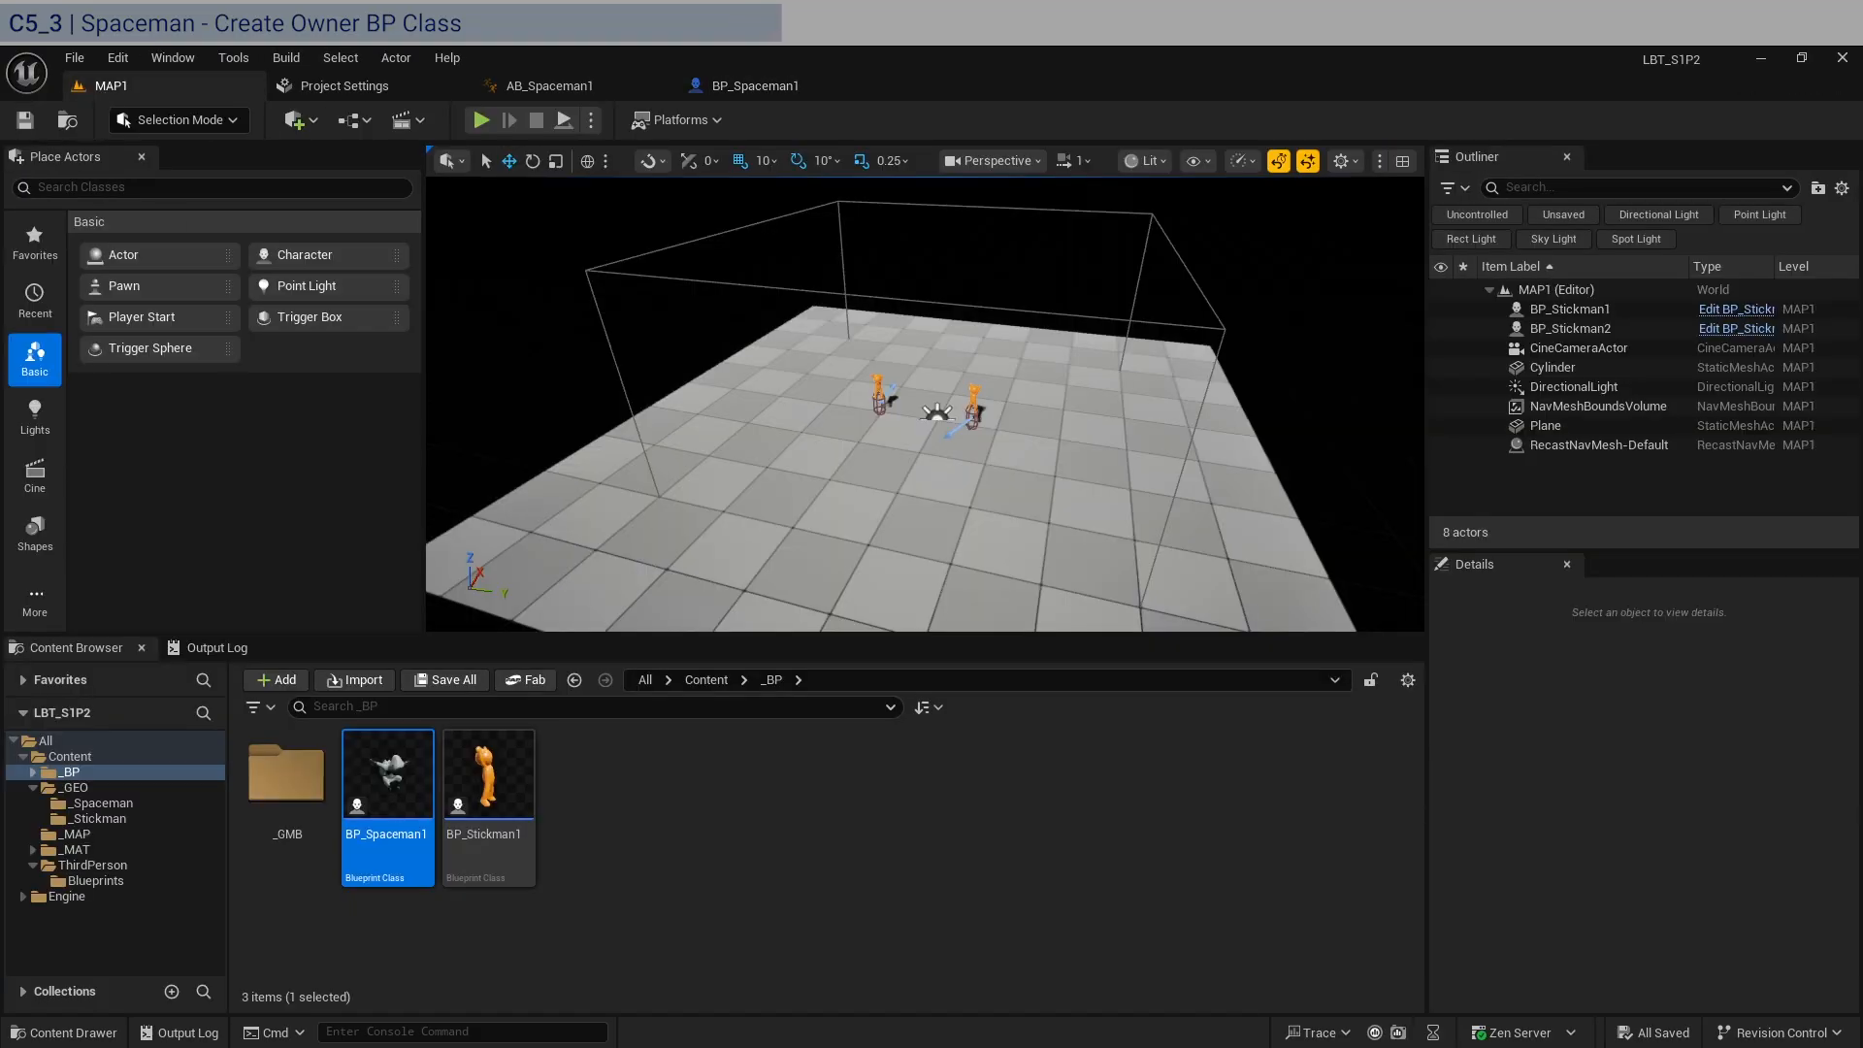
{"action": "double_click", "coordinate": [495, 854]}
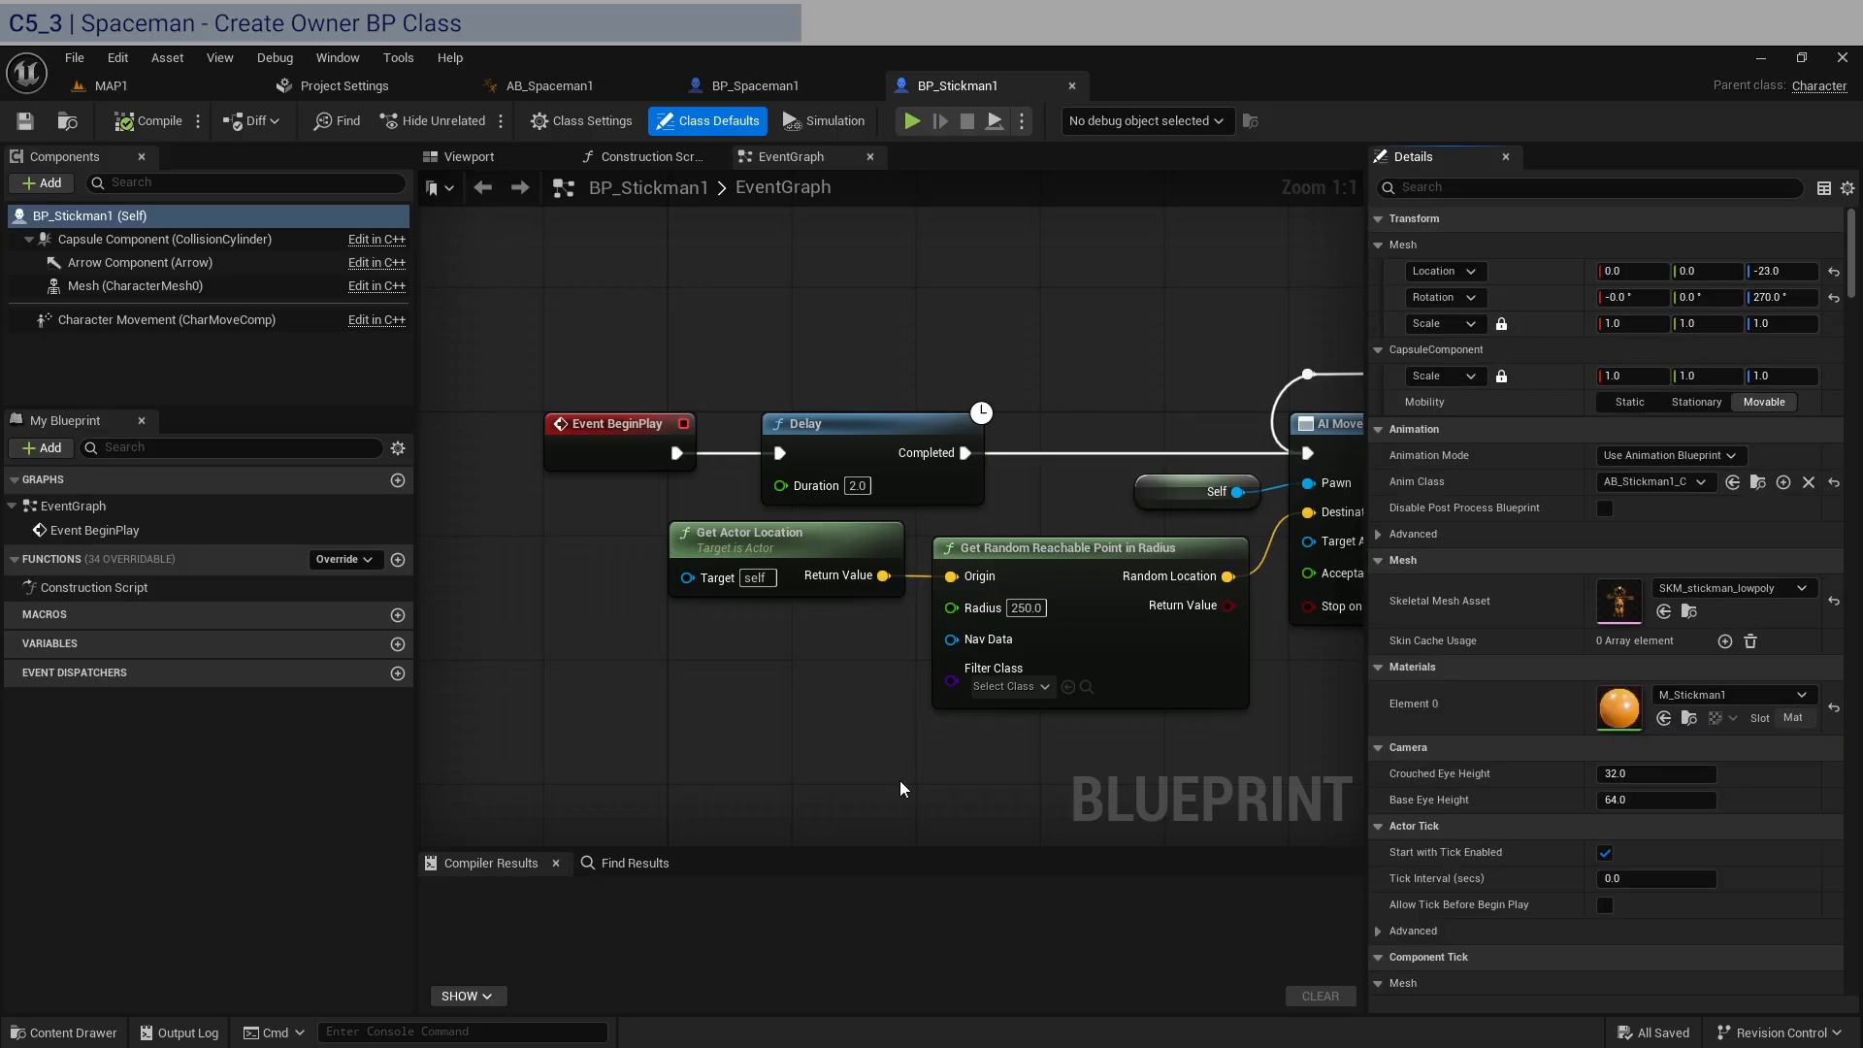
{"action": "scroll", "coordinate": [899, 780], "scroll_direction": "down", "scroll_amount": 4}
{"action": "left_click_drag", "start_coordinate": [1248, 715], "coordinate": [412, 432]}
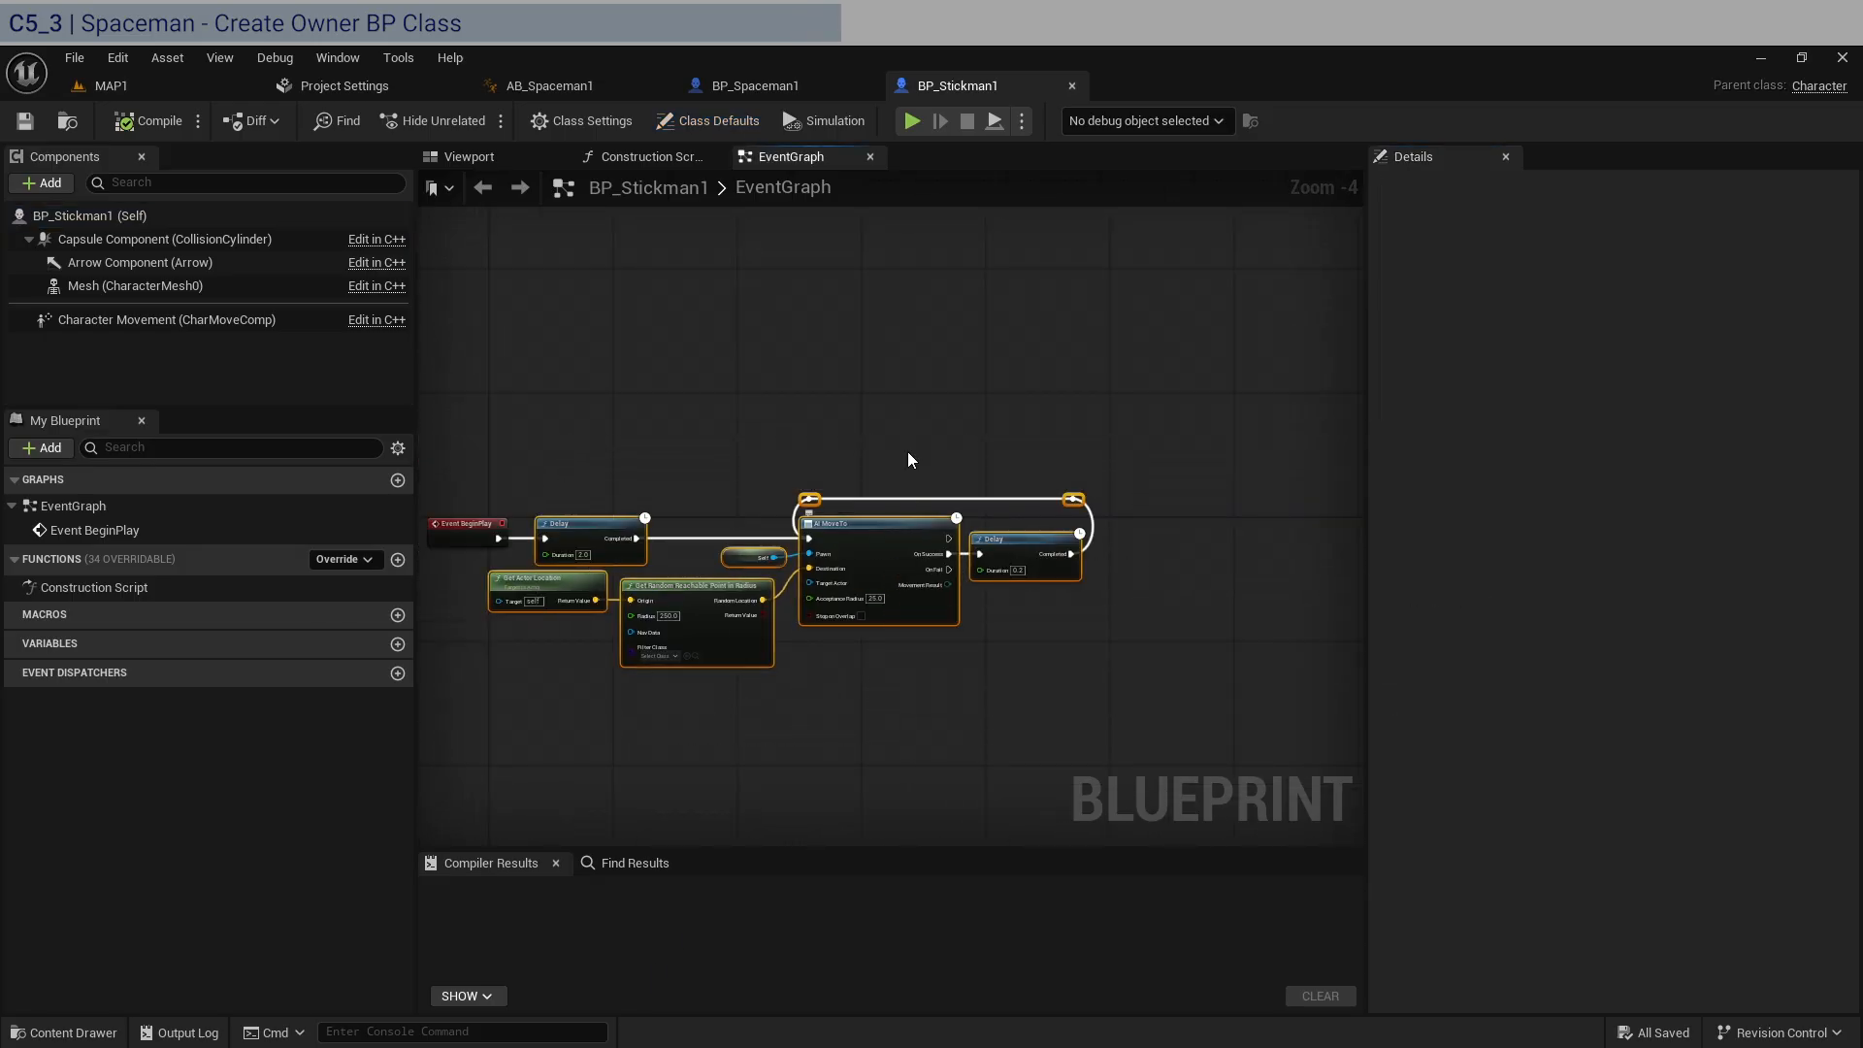
{"action": "left_click", "coordinate": [767, 86]}
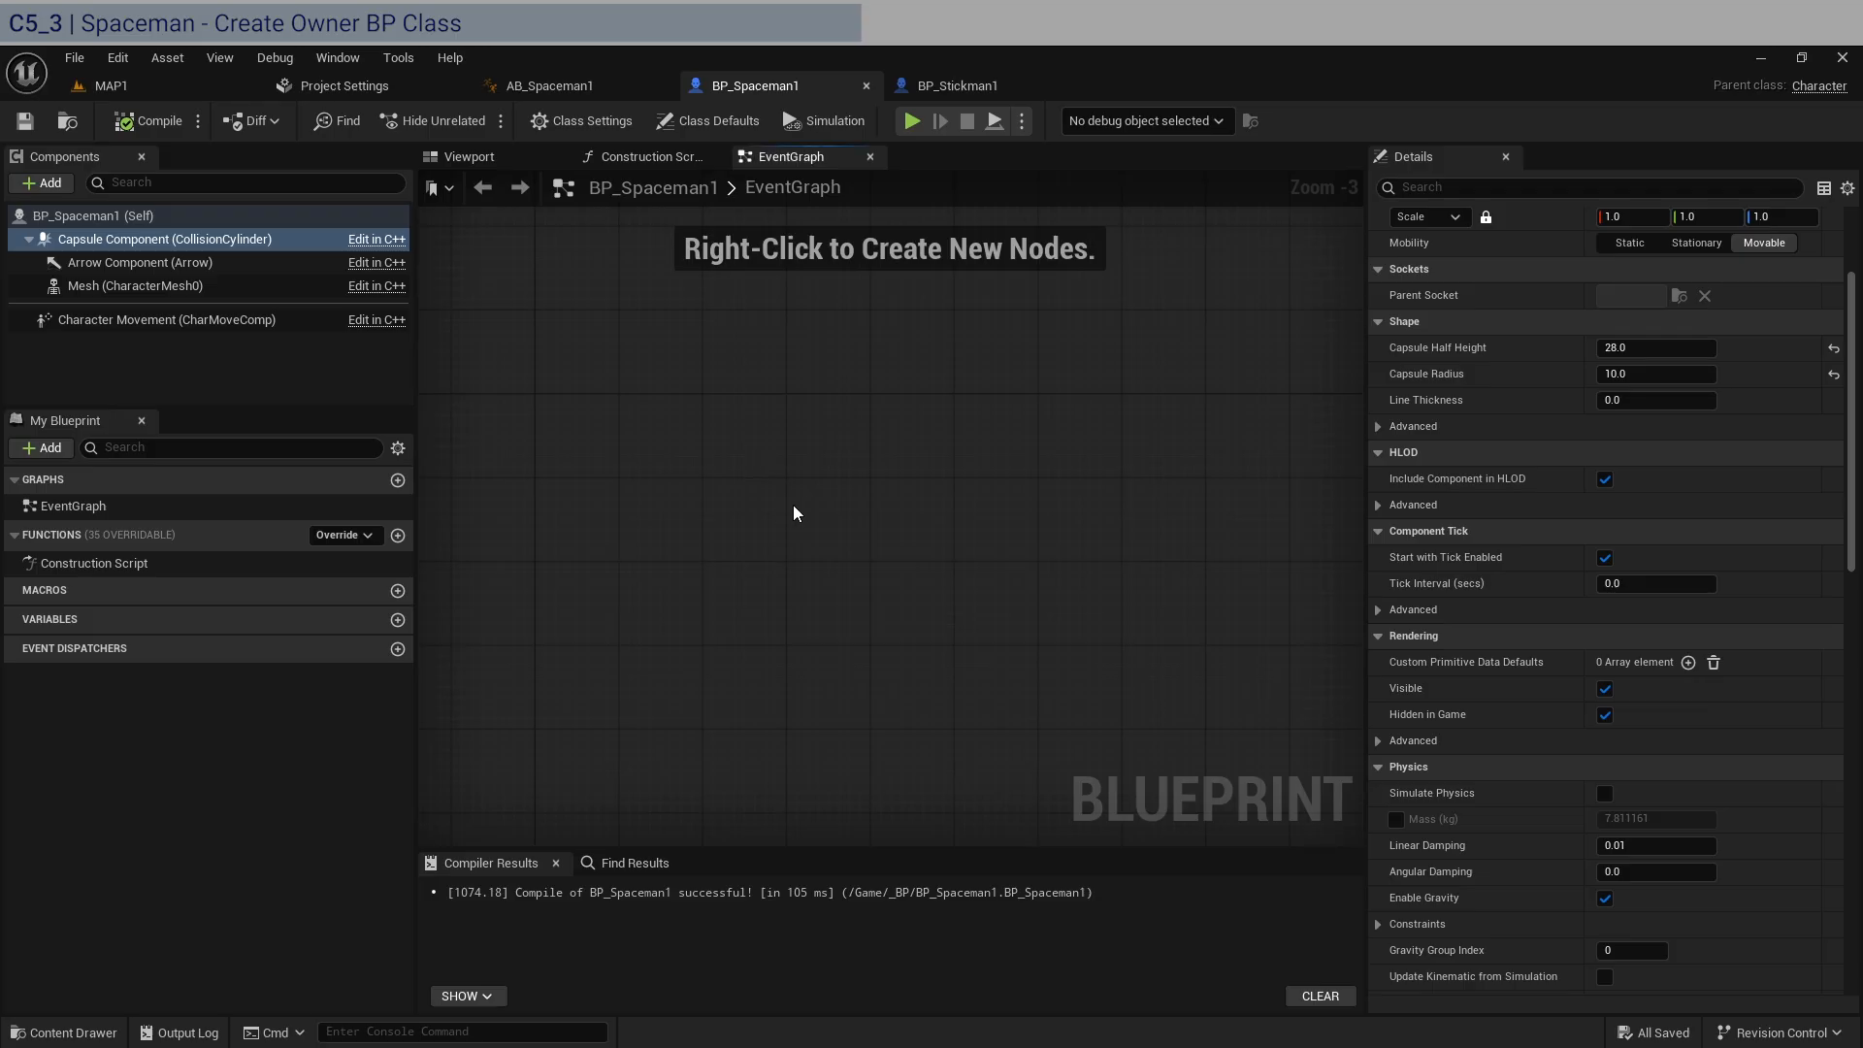
{"action": "key", "text": "ctrl+v"}
{"action": "left_click_drag", "start_coordinate": [545, 485], "coordinate": [817, 410]}
Add an Event BeginPlay node and connect its execution output to the first Delay node.
{"action": "right_click", "coordinate": [551, 404]}
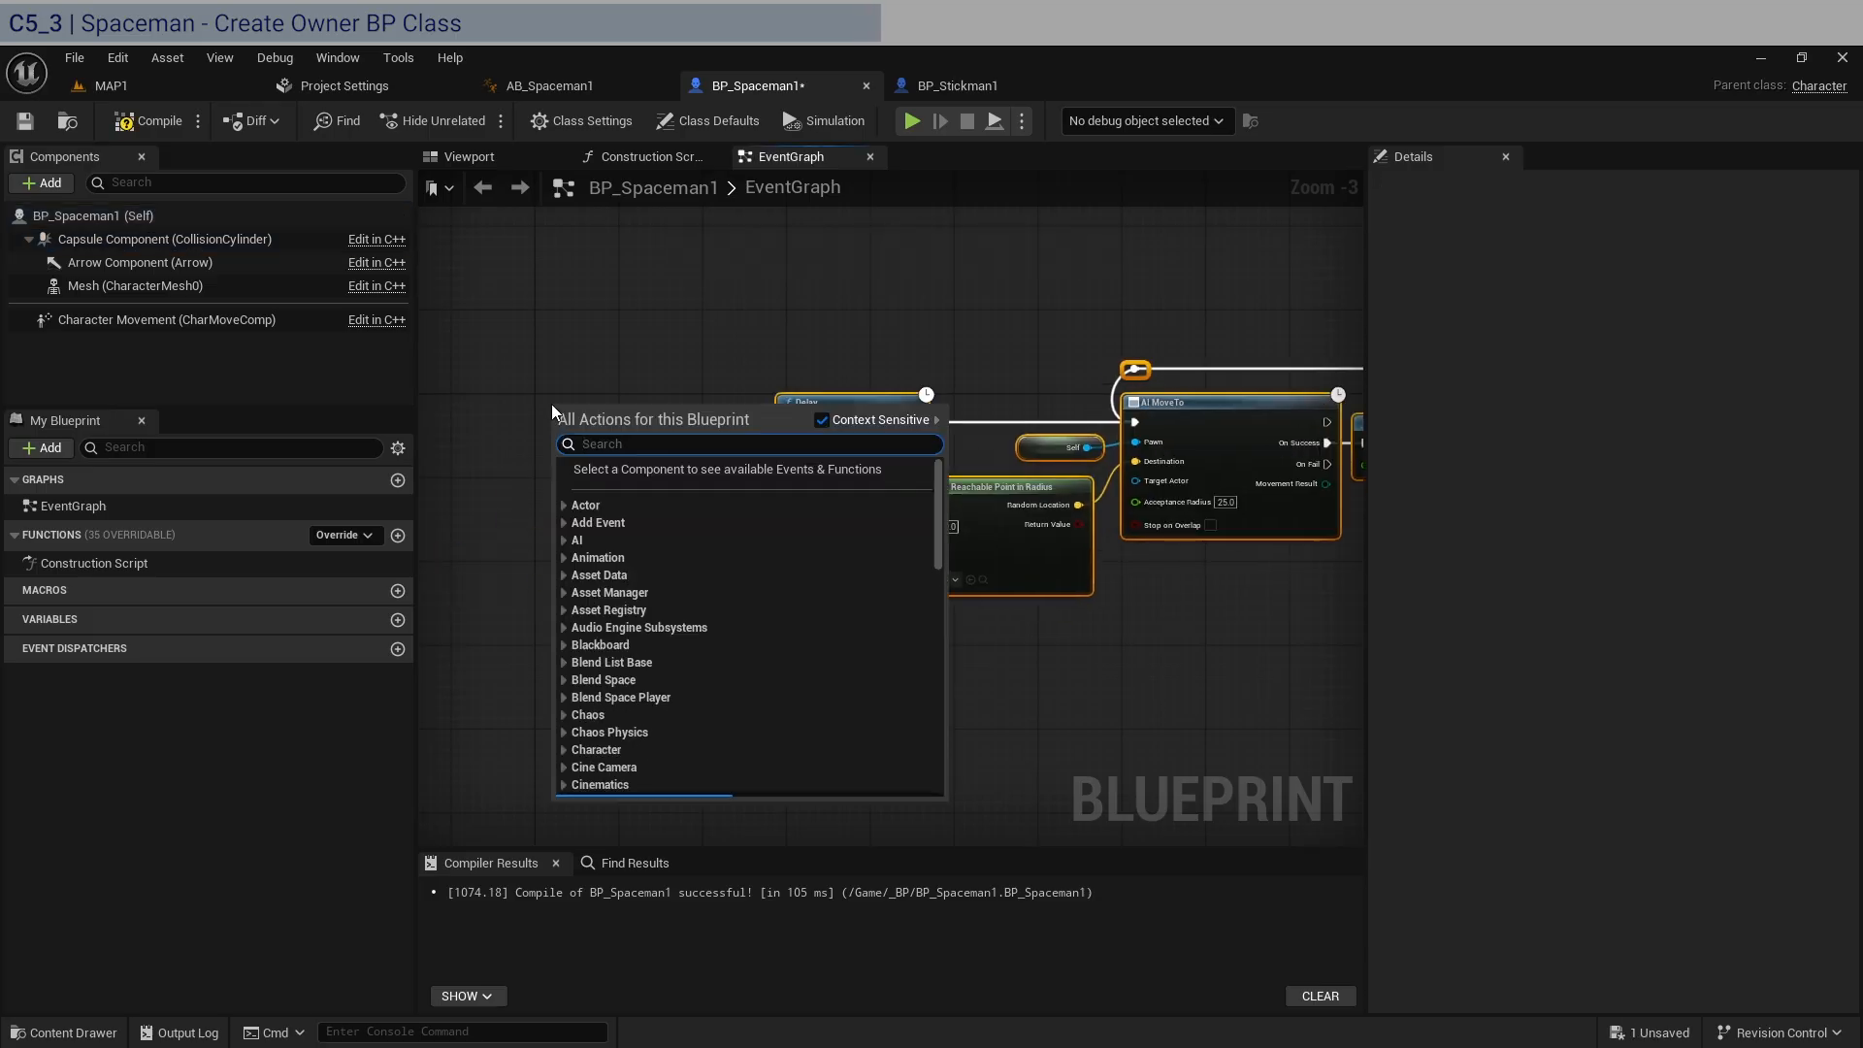
{"action": "type", "text": "even"}
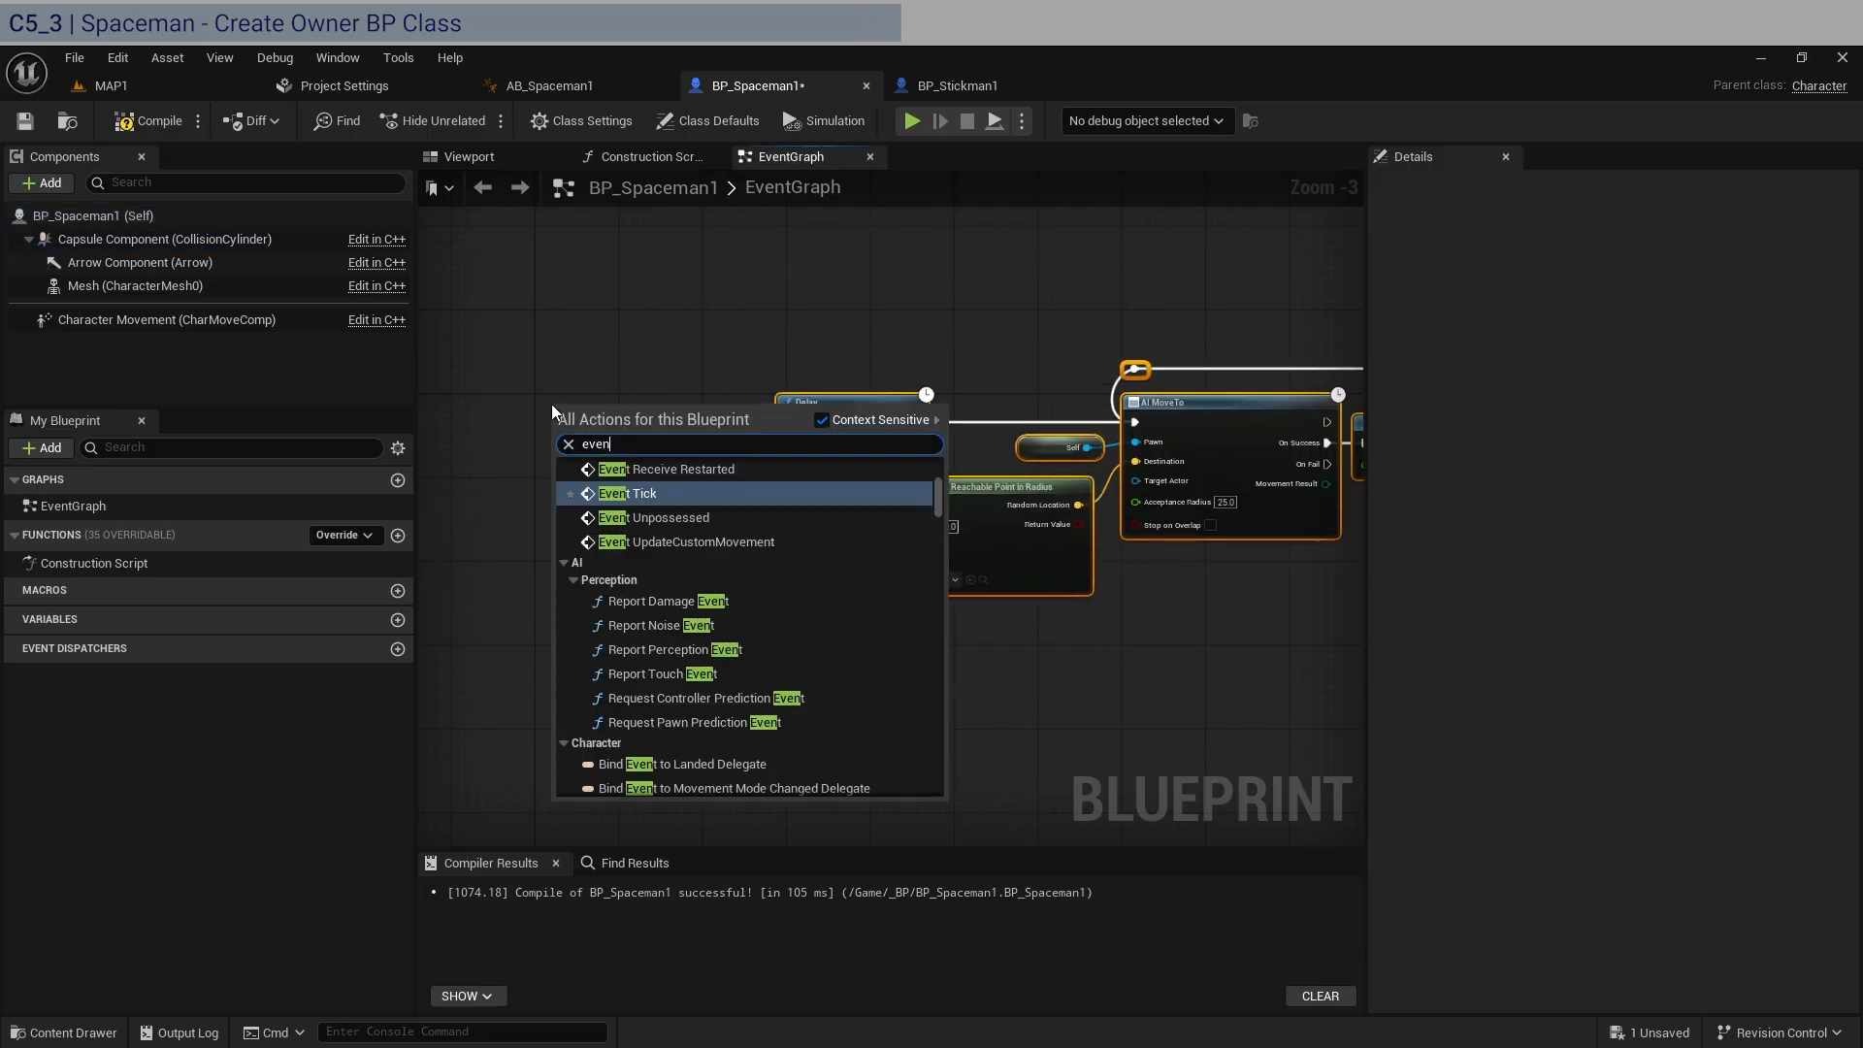
{"action": "type", "text": "t beg"}
{"action": "key", "text": "Return"}
{"action": "scroll", "coordinate": [551, 404], "scroll_direction": "up", "scroll_amount": 3}
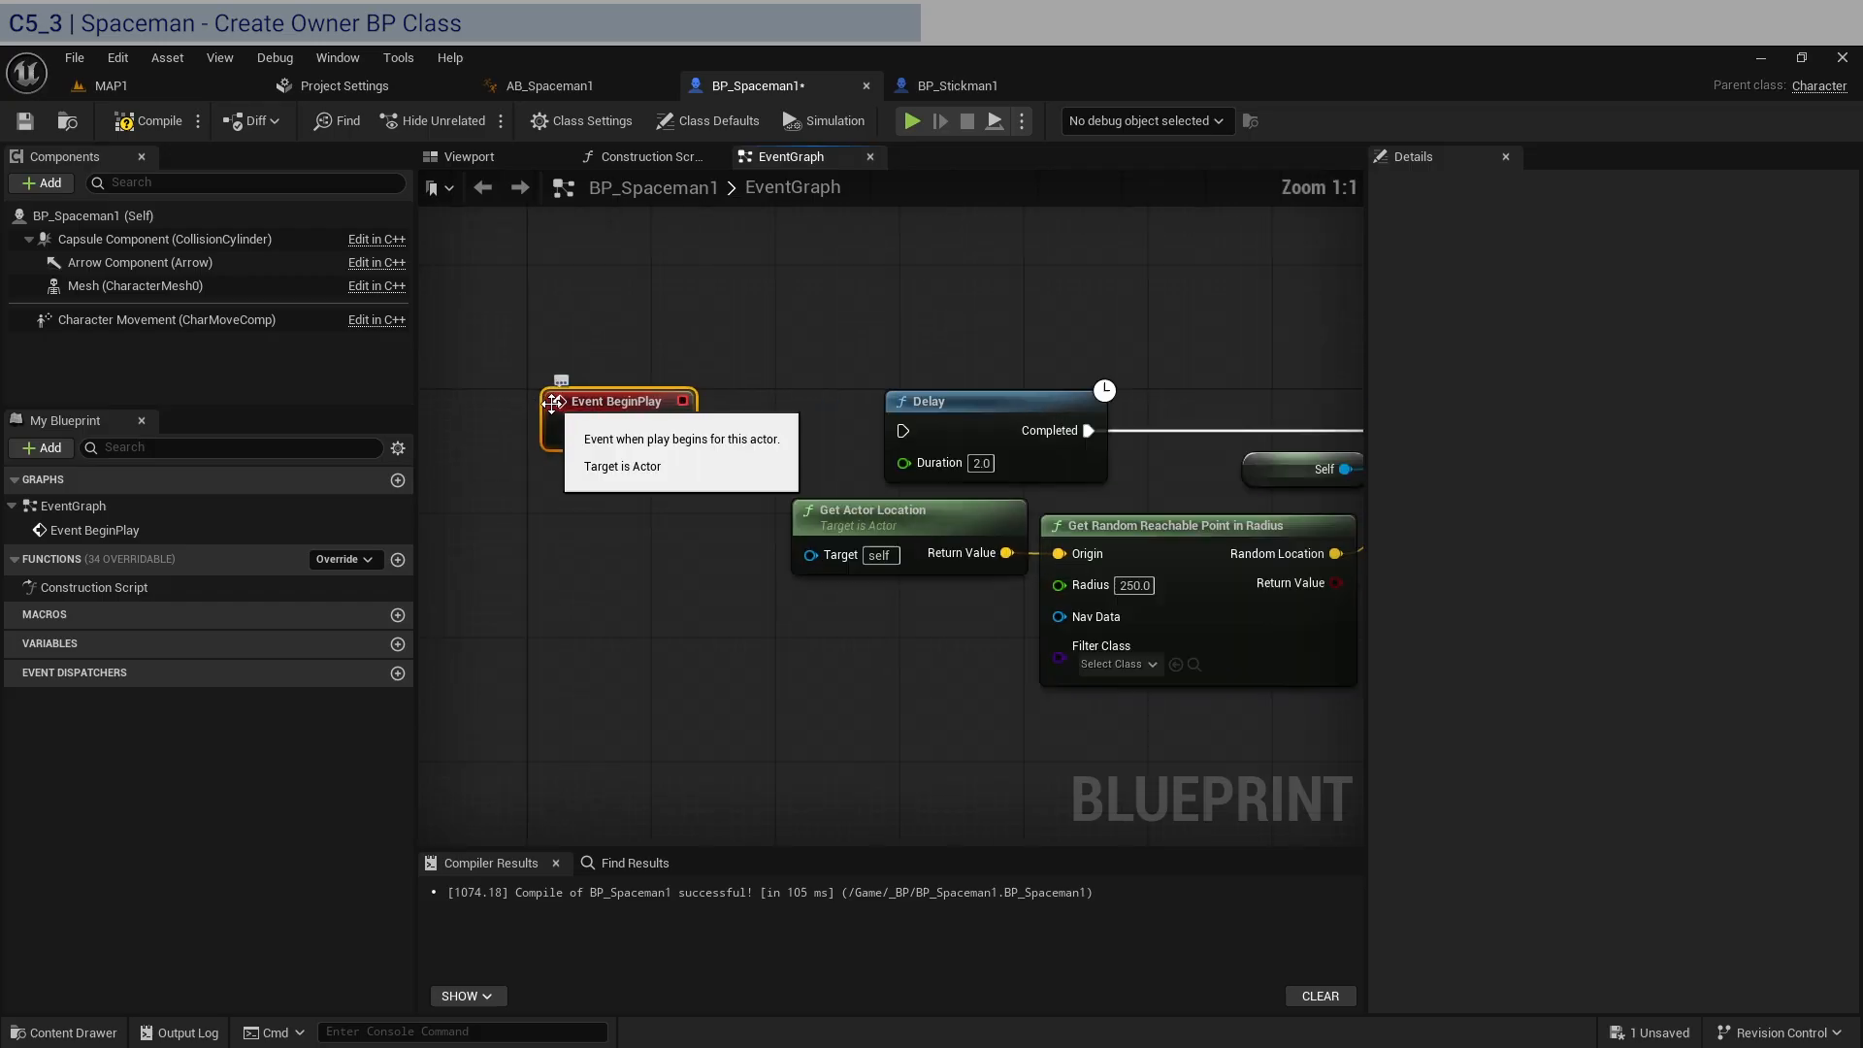
{"action": "left_click_drag", "start_coordinate": [620, 408], "coordinate": [914, 428]}
Select all the pasted movement nodes and line them up close beside Event BeginPlay.
{"action": "scroll", "coordinate": [986, 281], "scroll_direction": "down", "scroll_amount": 4}
{"action": "right_click_drag", "start_coordinate": [1050, 294], "coordinate": [783, 306]}
{"action": "left_click_drag", "start_coordinate": [1217, 606], "coordinate": [628, 291]}
{"action": "scroll", "coordinate": [728, 348], "scroll_direction": "up", "scroll_amount": 3}
{"action": "left_click_drag", "start_coordinate": [729, 365], "coordinate": [624, 366]}
{"action": "right_click_drag", "start_coordinate": [627, 372], "coordinate": [881, 379]}
{"action": "left_click_drag", "start_coordinate": [887, 379], "coordinate": [862, 380]}
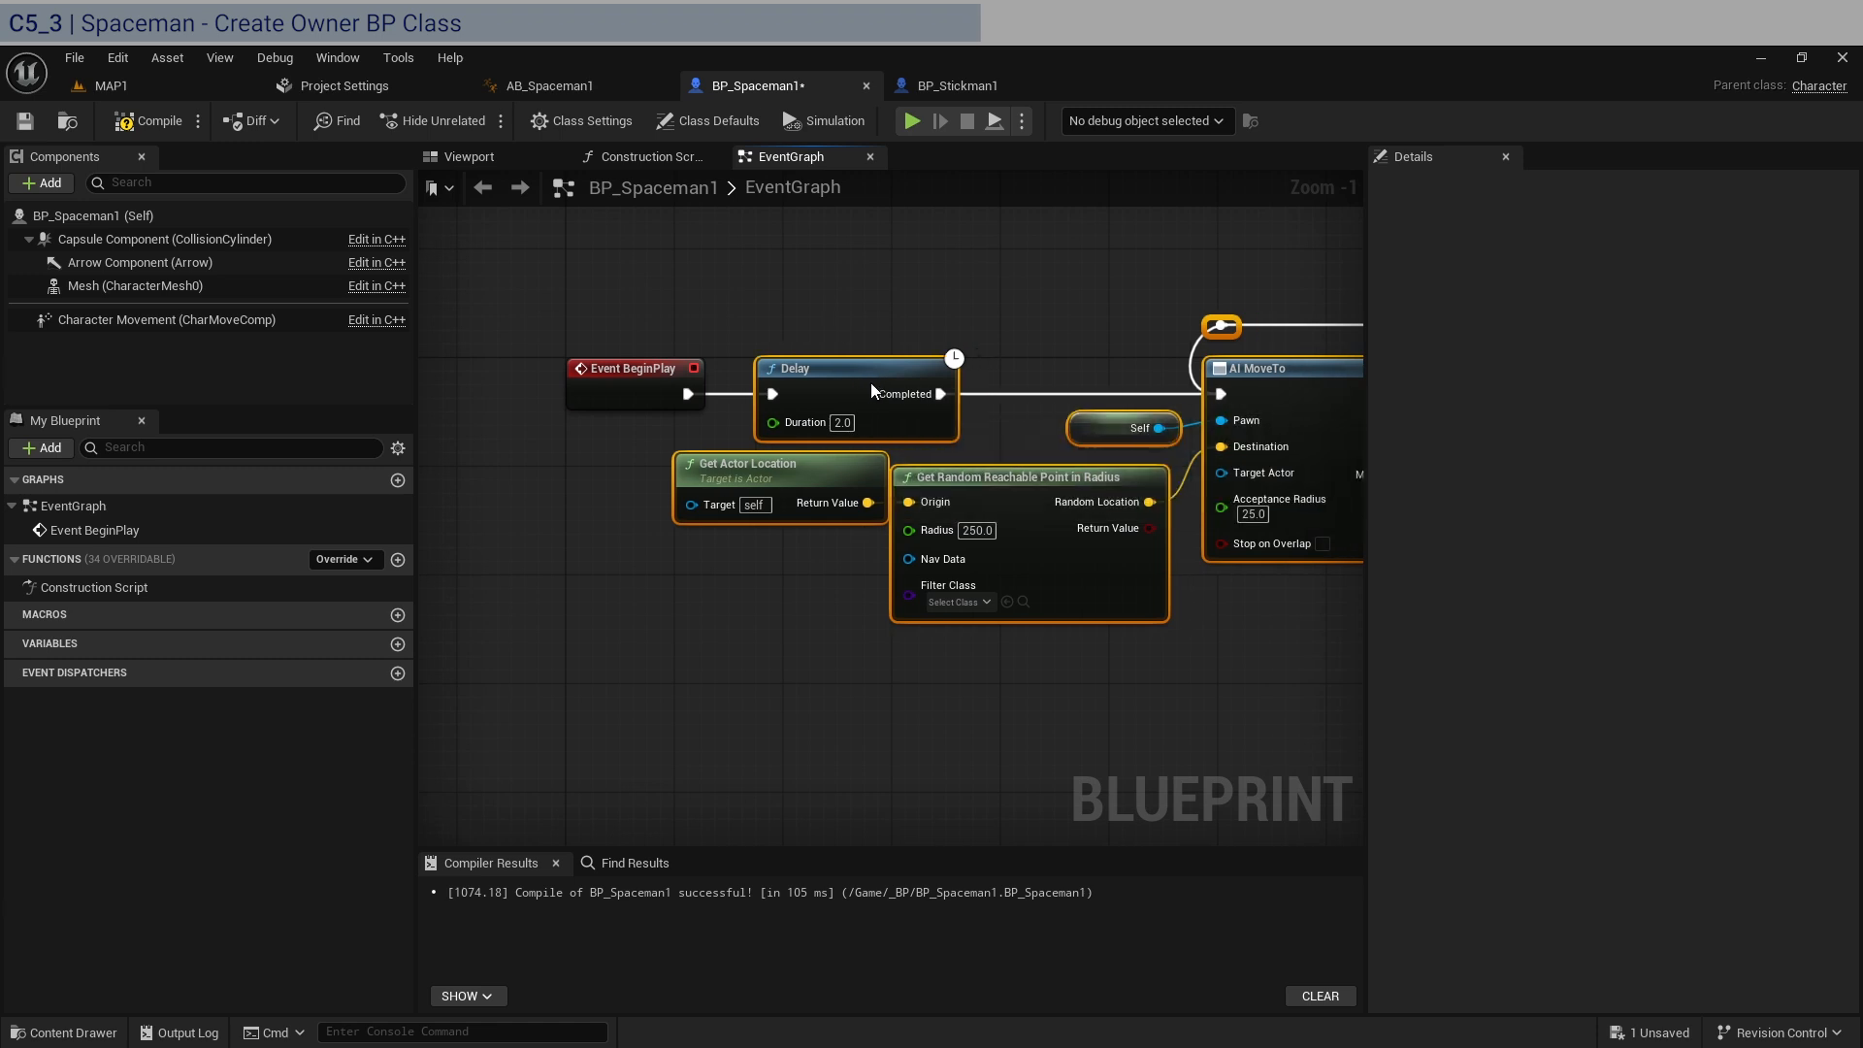
Deselect the pasted movement nodes, check the AI MoveTo loop through to its last Delay, and compile and save BP_Spaceman1.
{"action": "left_click", "coordinate": [912, 323]}
{"action": "right_click_drag", "start_coordinate": [1236, 529], "coordinate": [993, 500]}
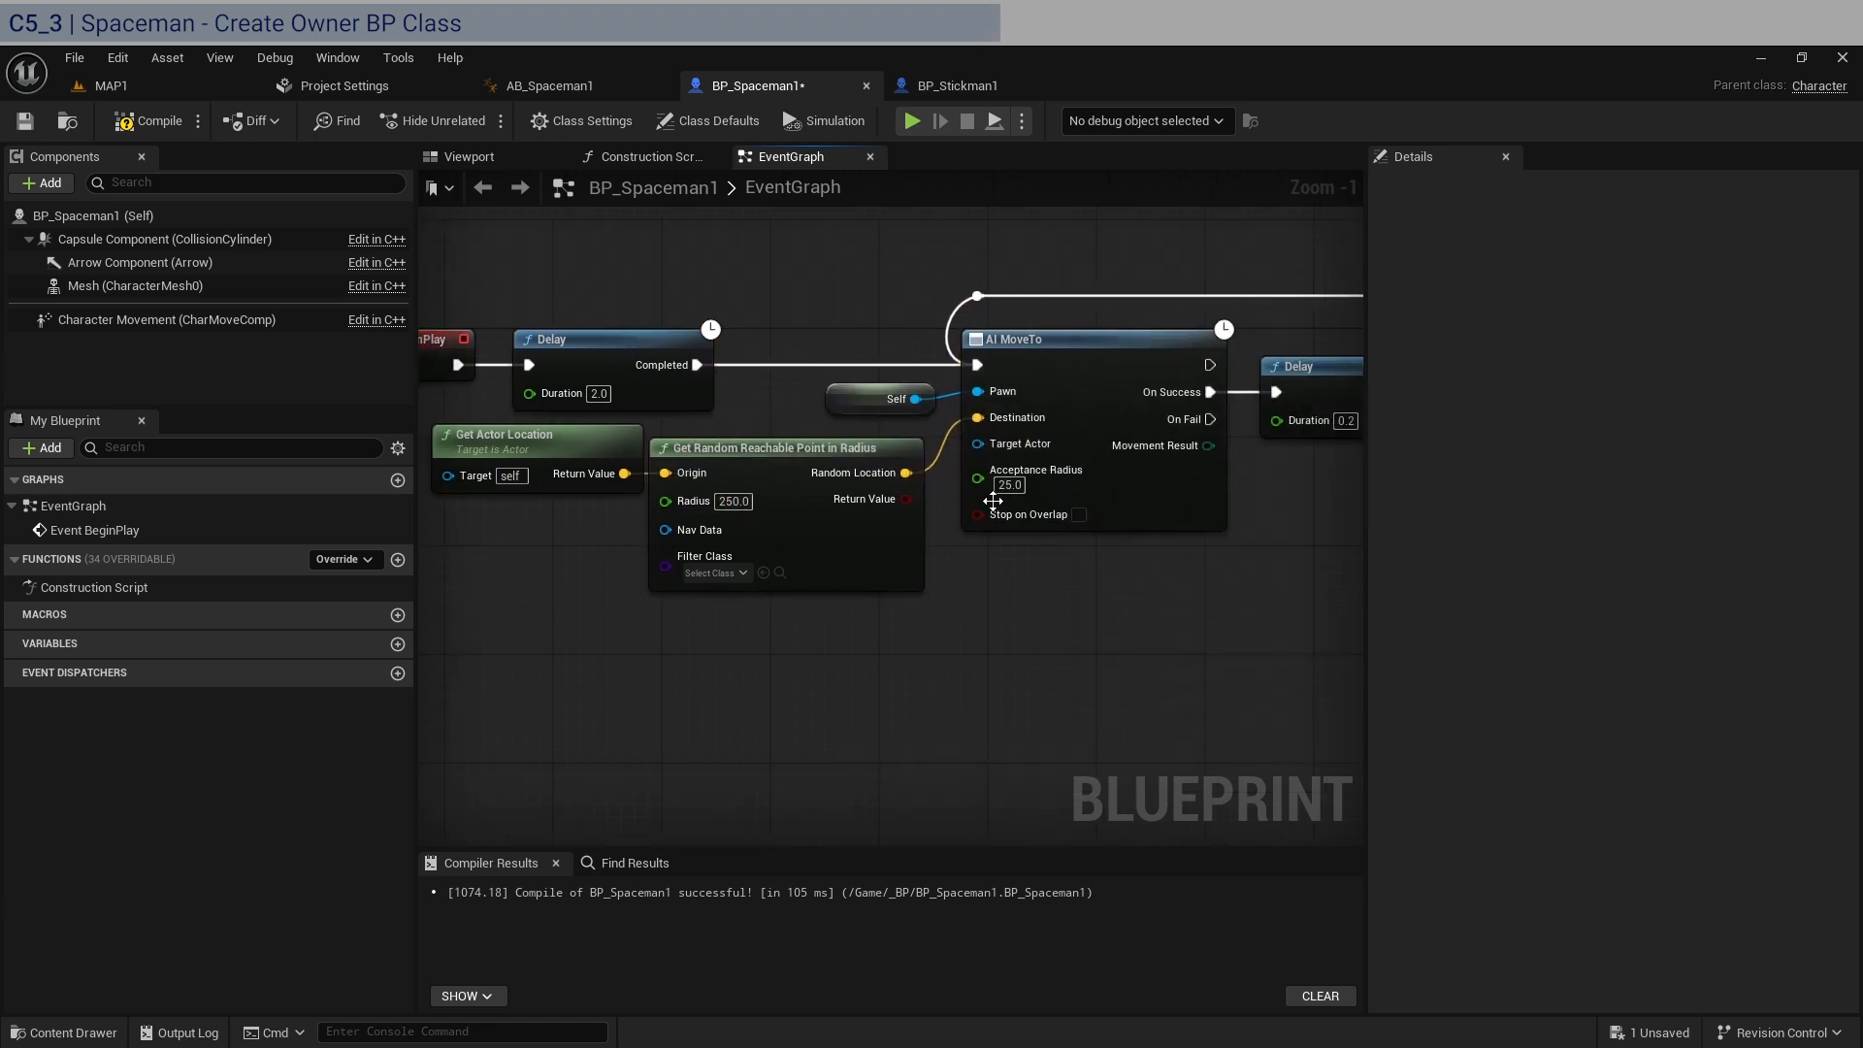
{"action": "scroll", "coordinate": [993, 500], "scroll_direction": "down", "scroll_amount": 2}
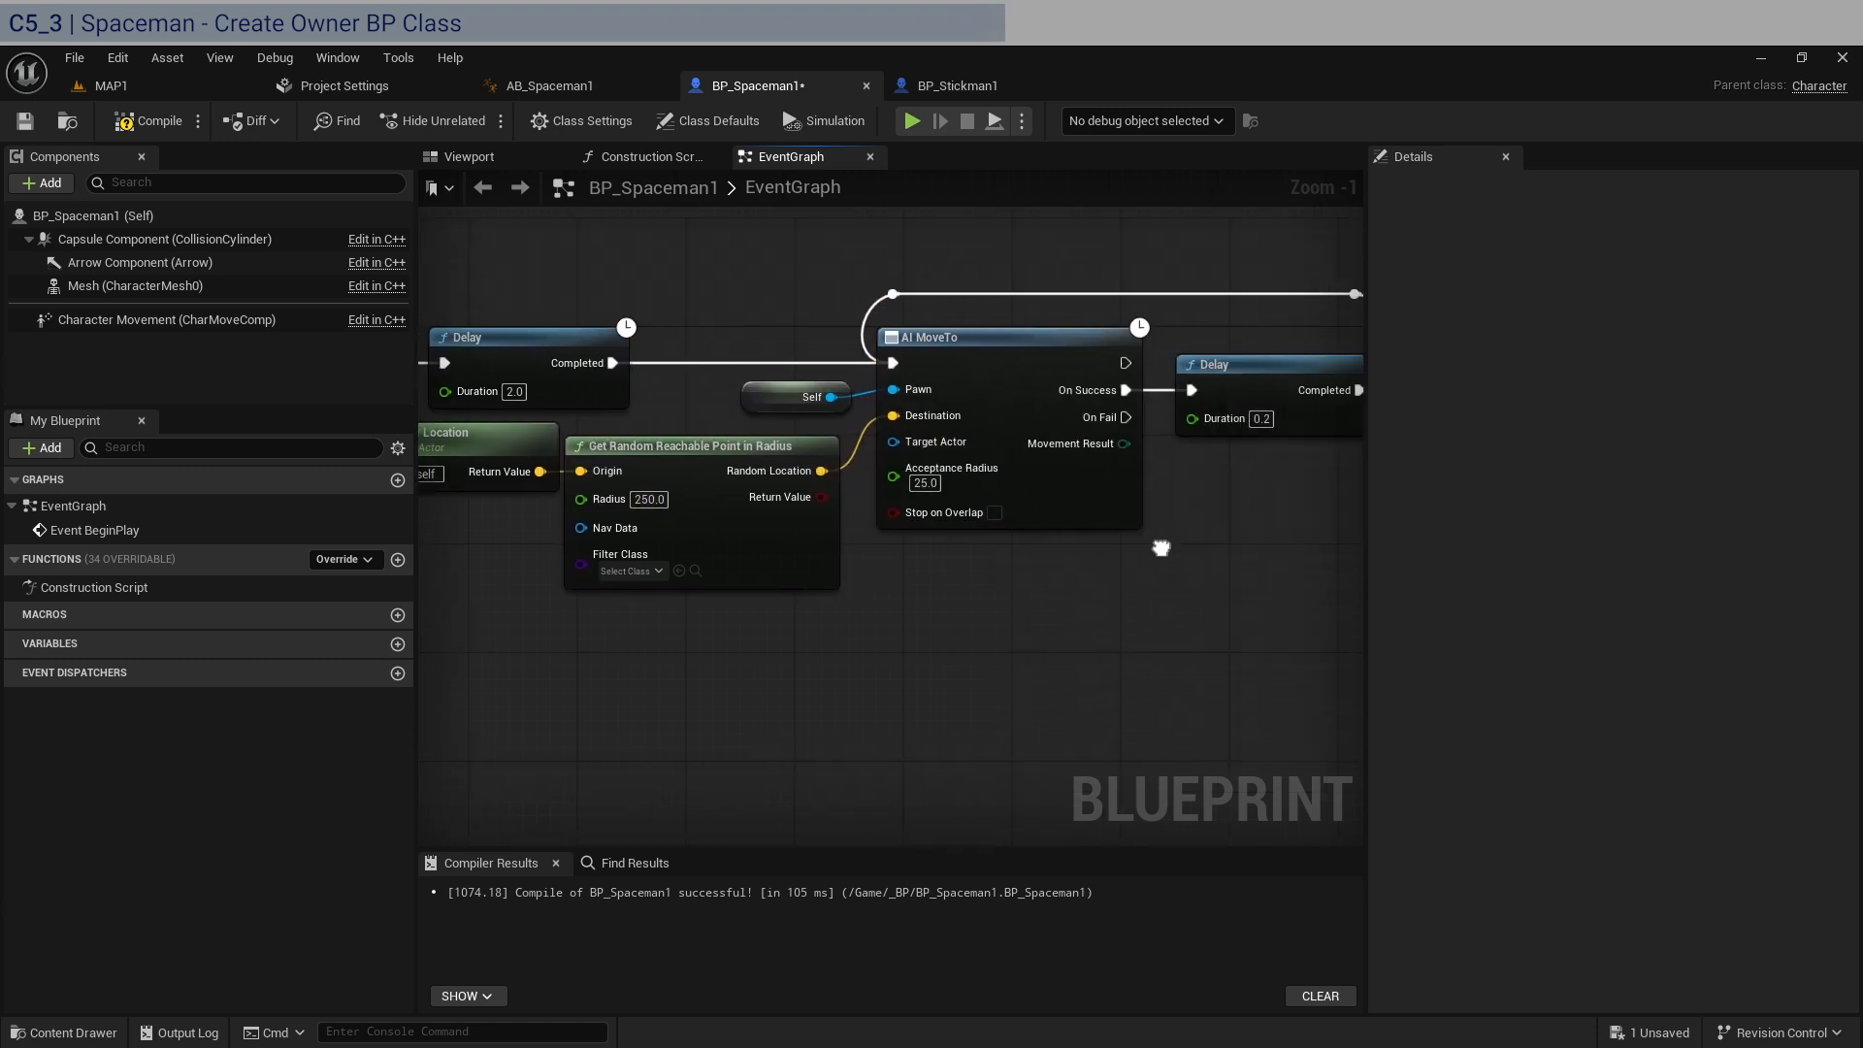
{"action": "left_click", "coordinate": [167, 128]}
{"action": "left_click", "coordinate": [24, 120]}
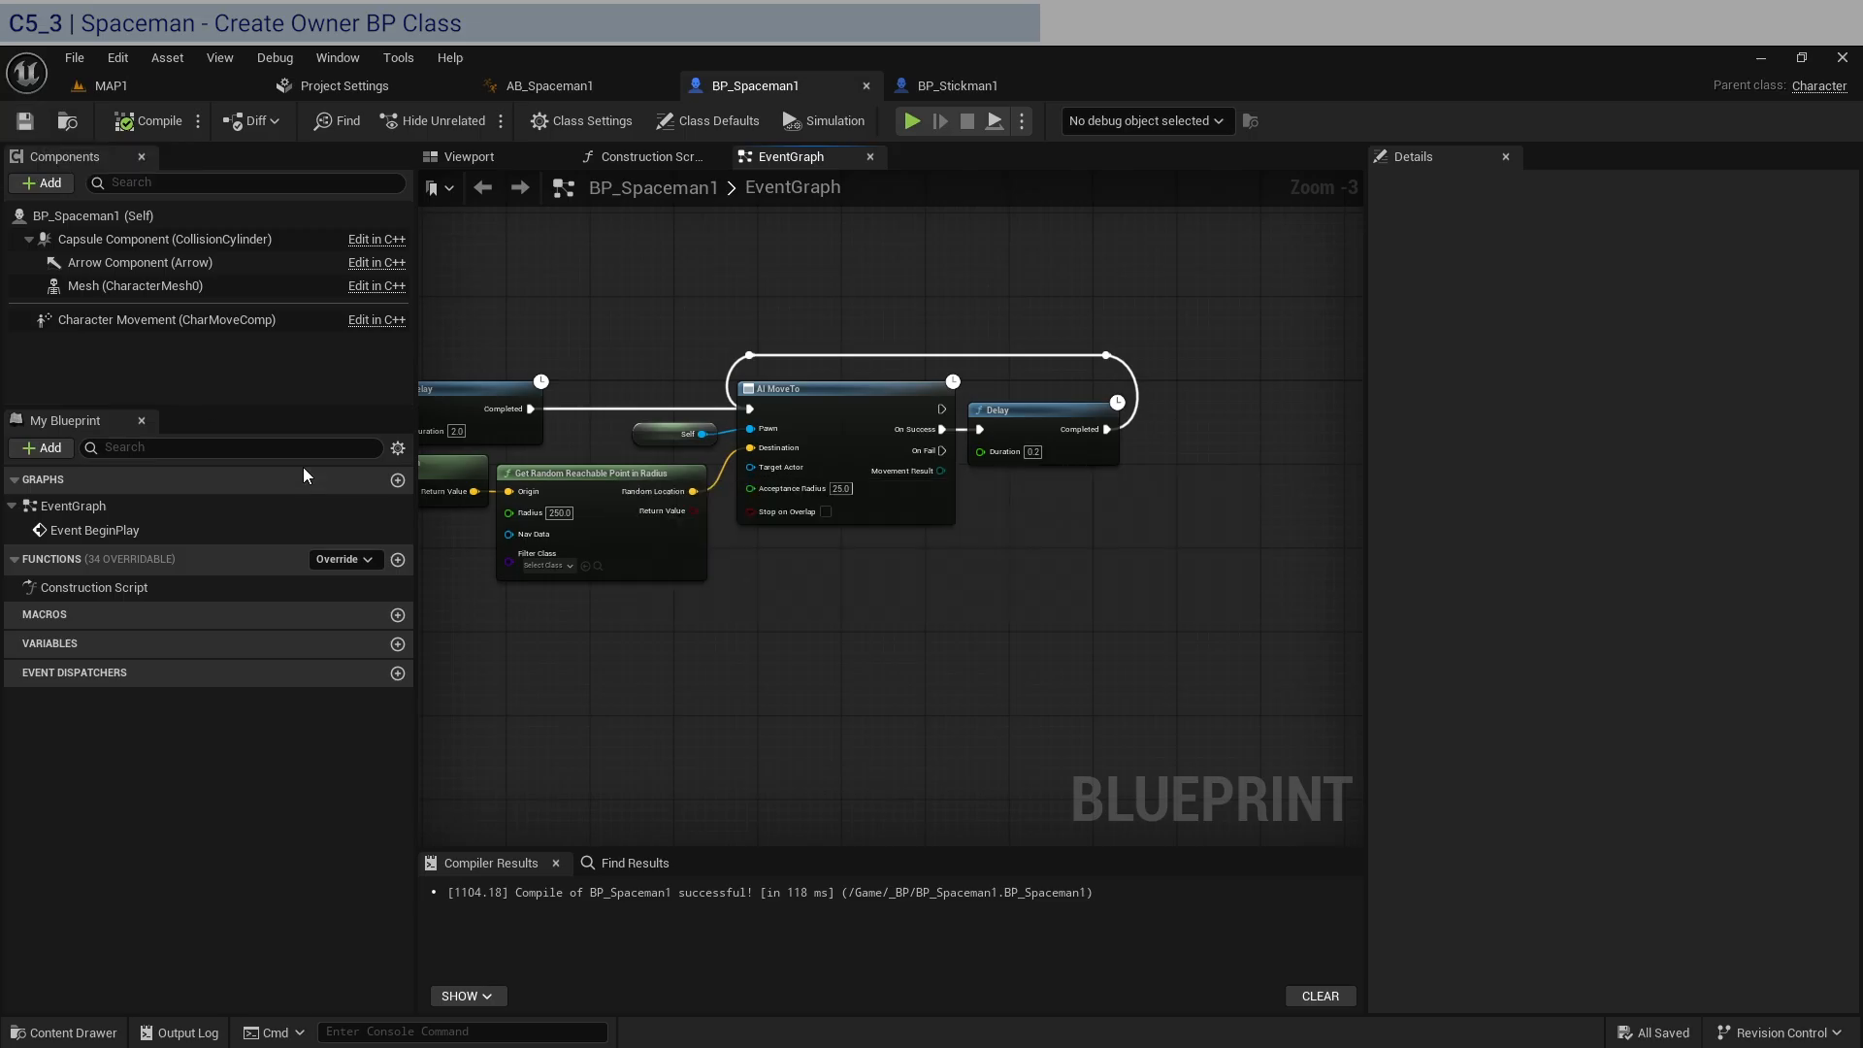
Set the Character Movement component's Gravity Scale to 1.75 and Max Acceleration to 150, following the SpaceGuy notes.
{"action": "left_click", "coordinate": [144, 316]}
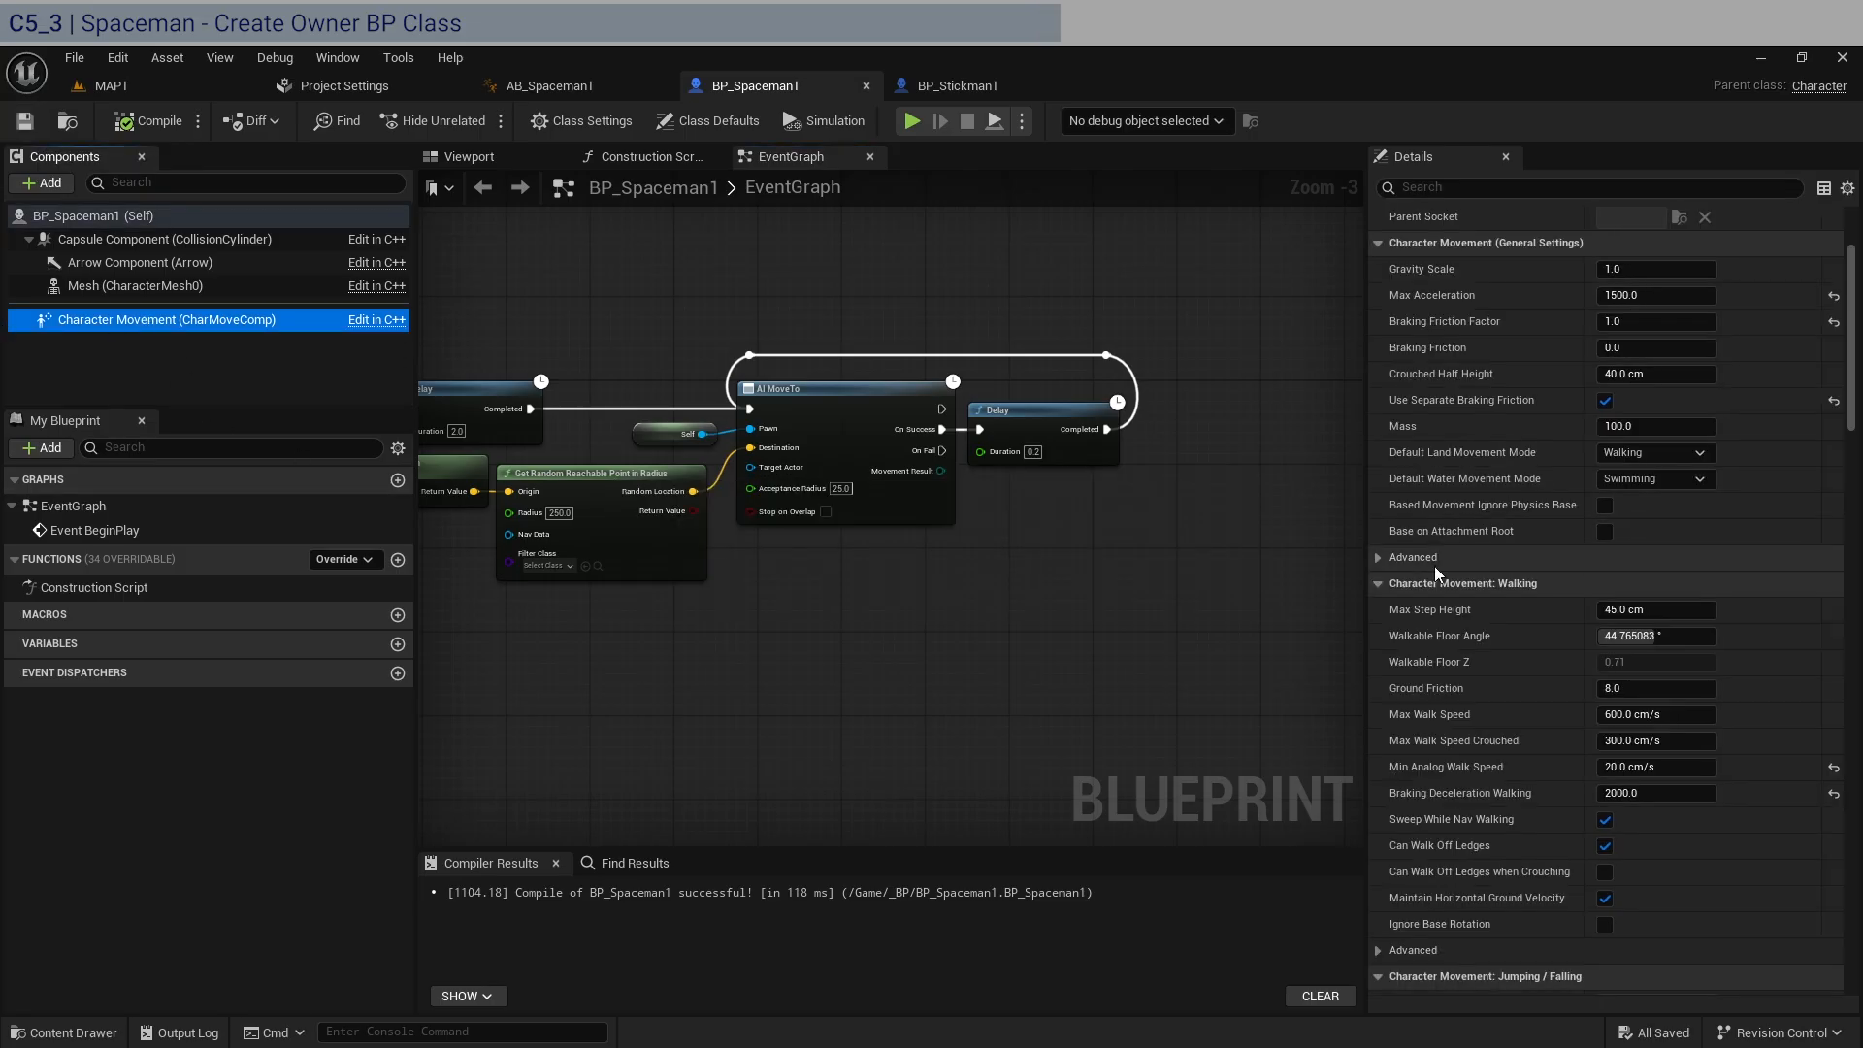
{"action": "scroll", "coordinate": [1434, 566], "scroll_direction": "up", "scroll_amount": 4}
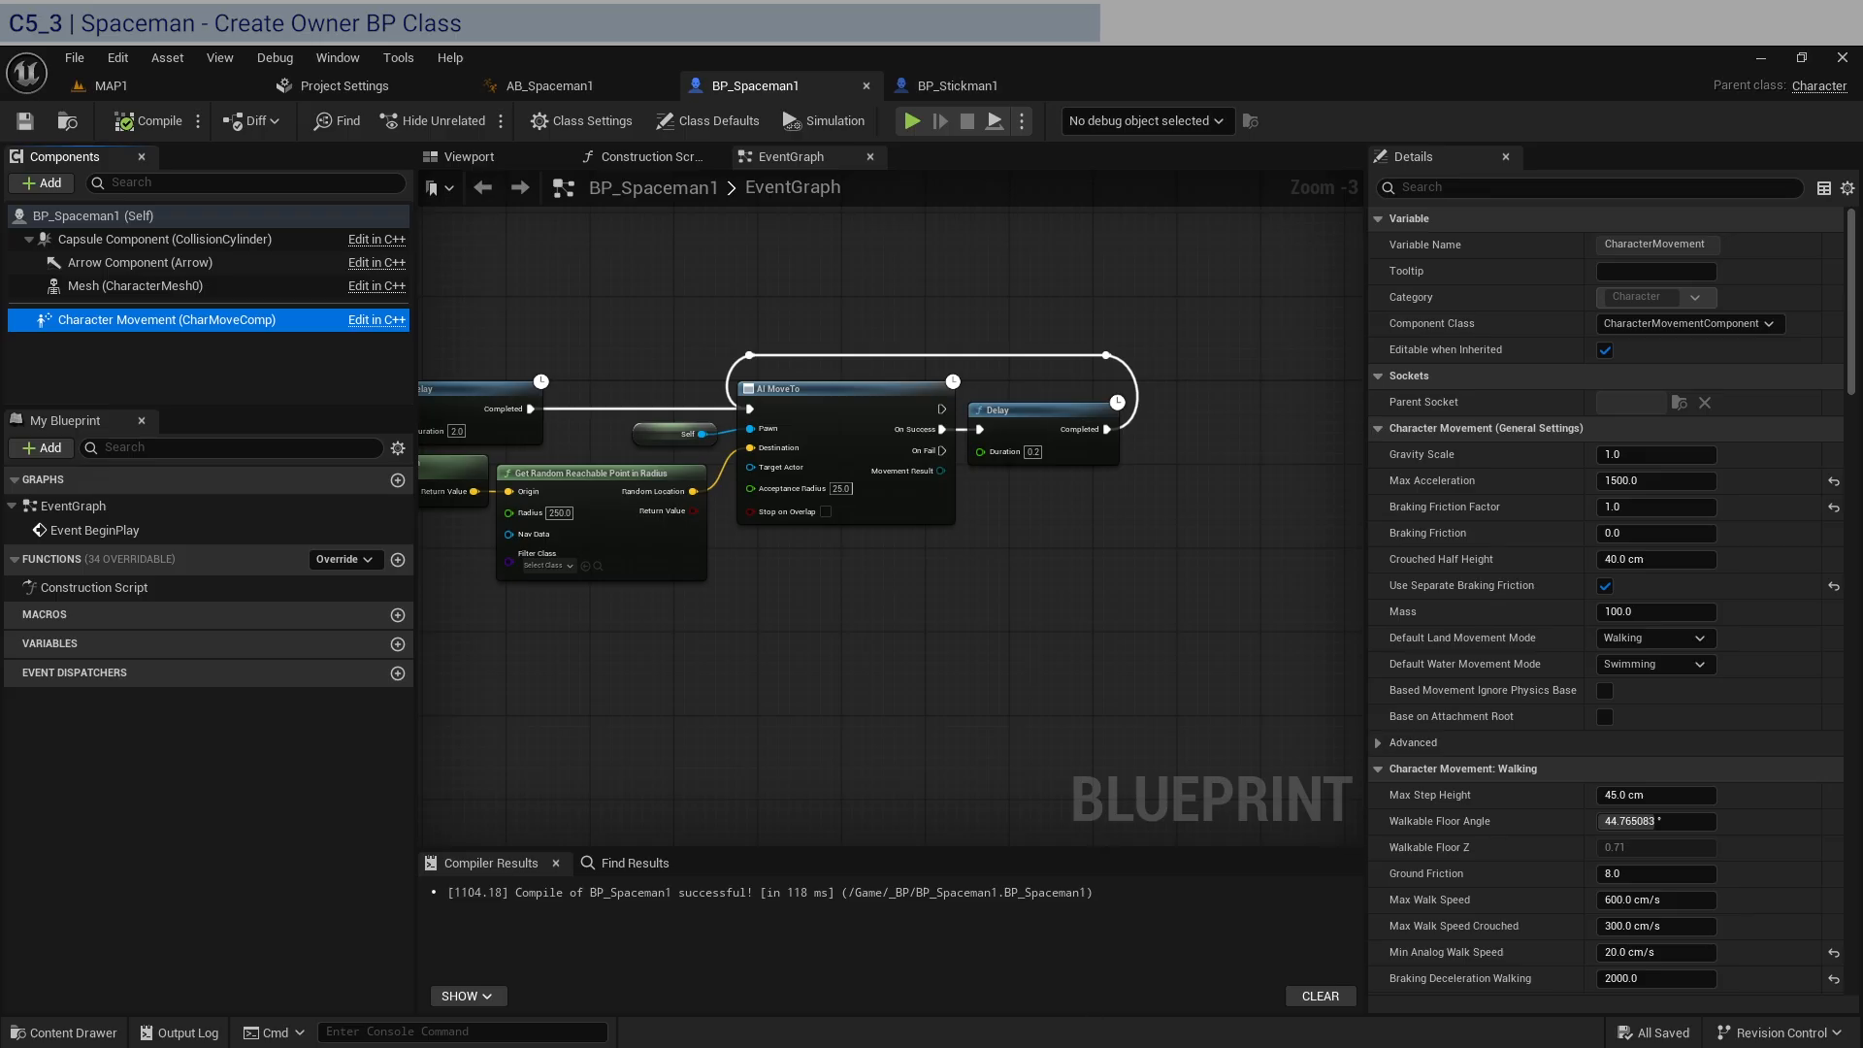
{"action": "key", "text": "alt+Tab"}
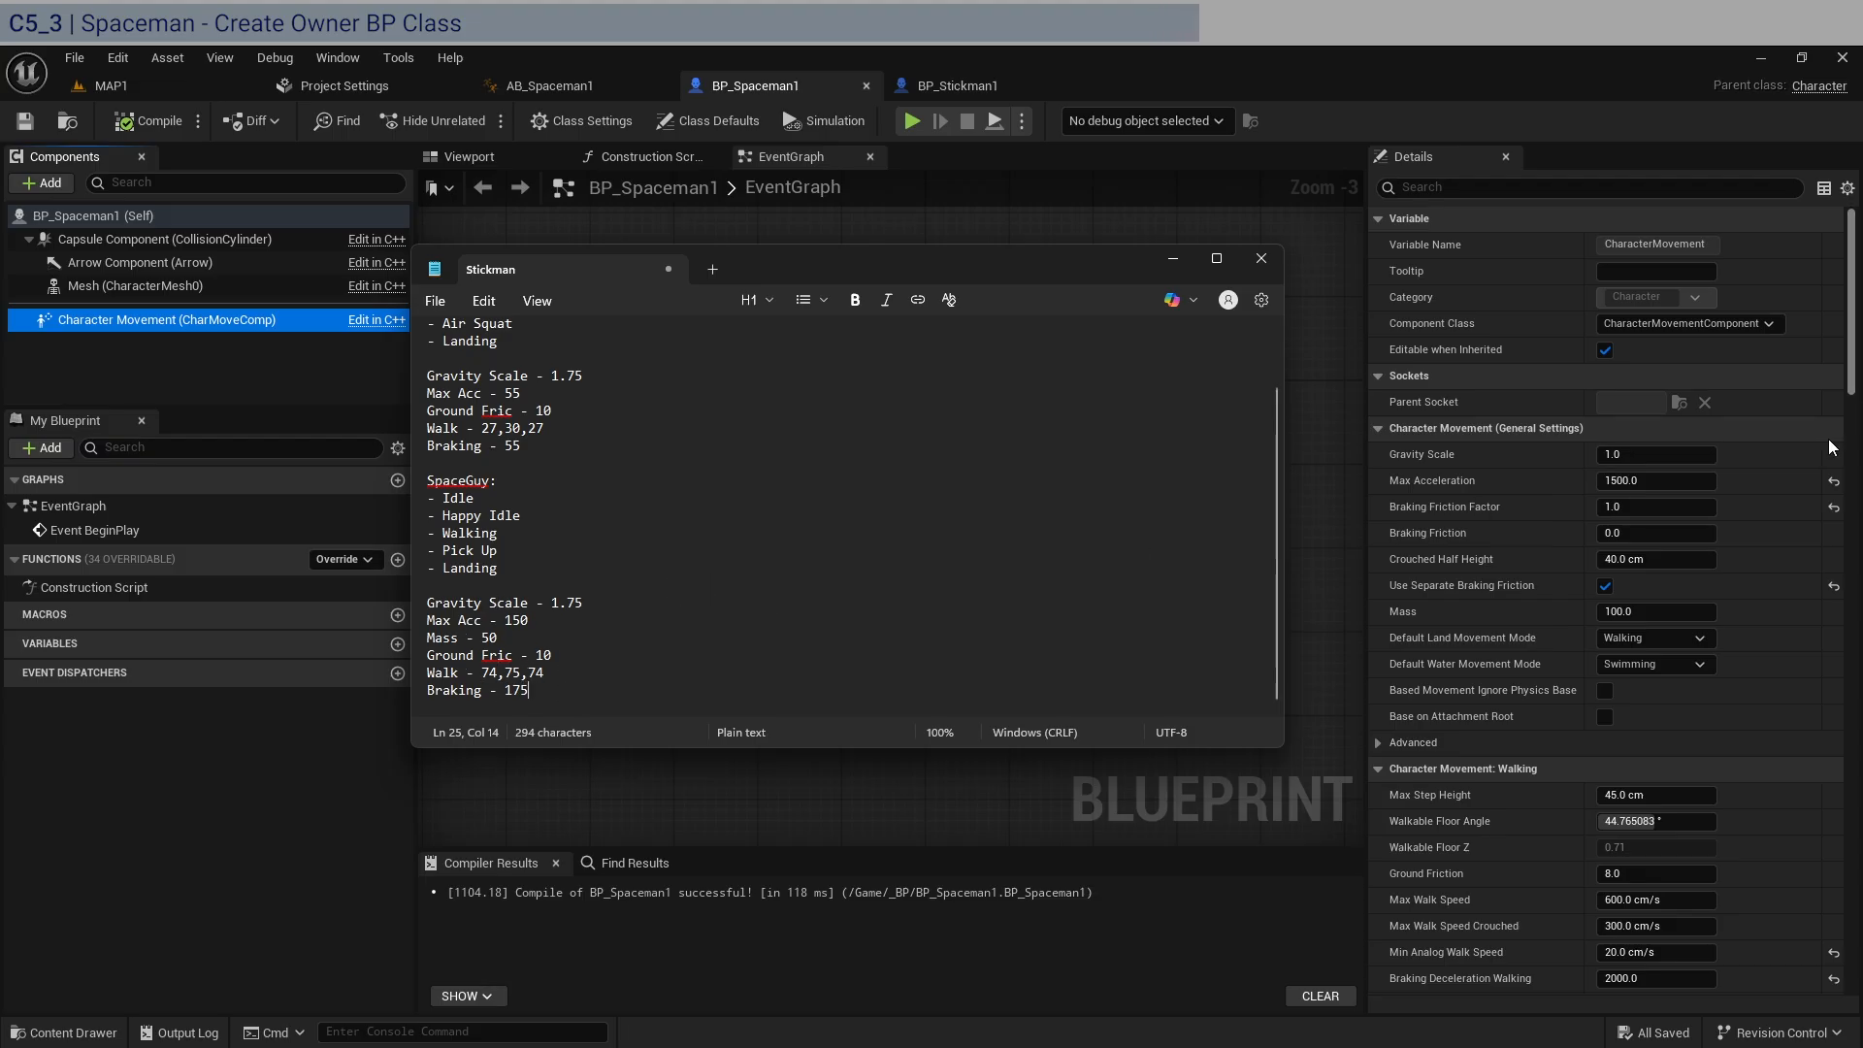
{"action": "left_click", "coordinate": [1660, 454]}
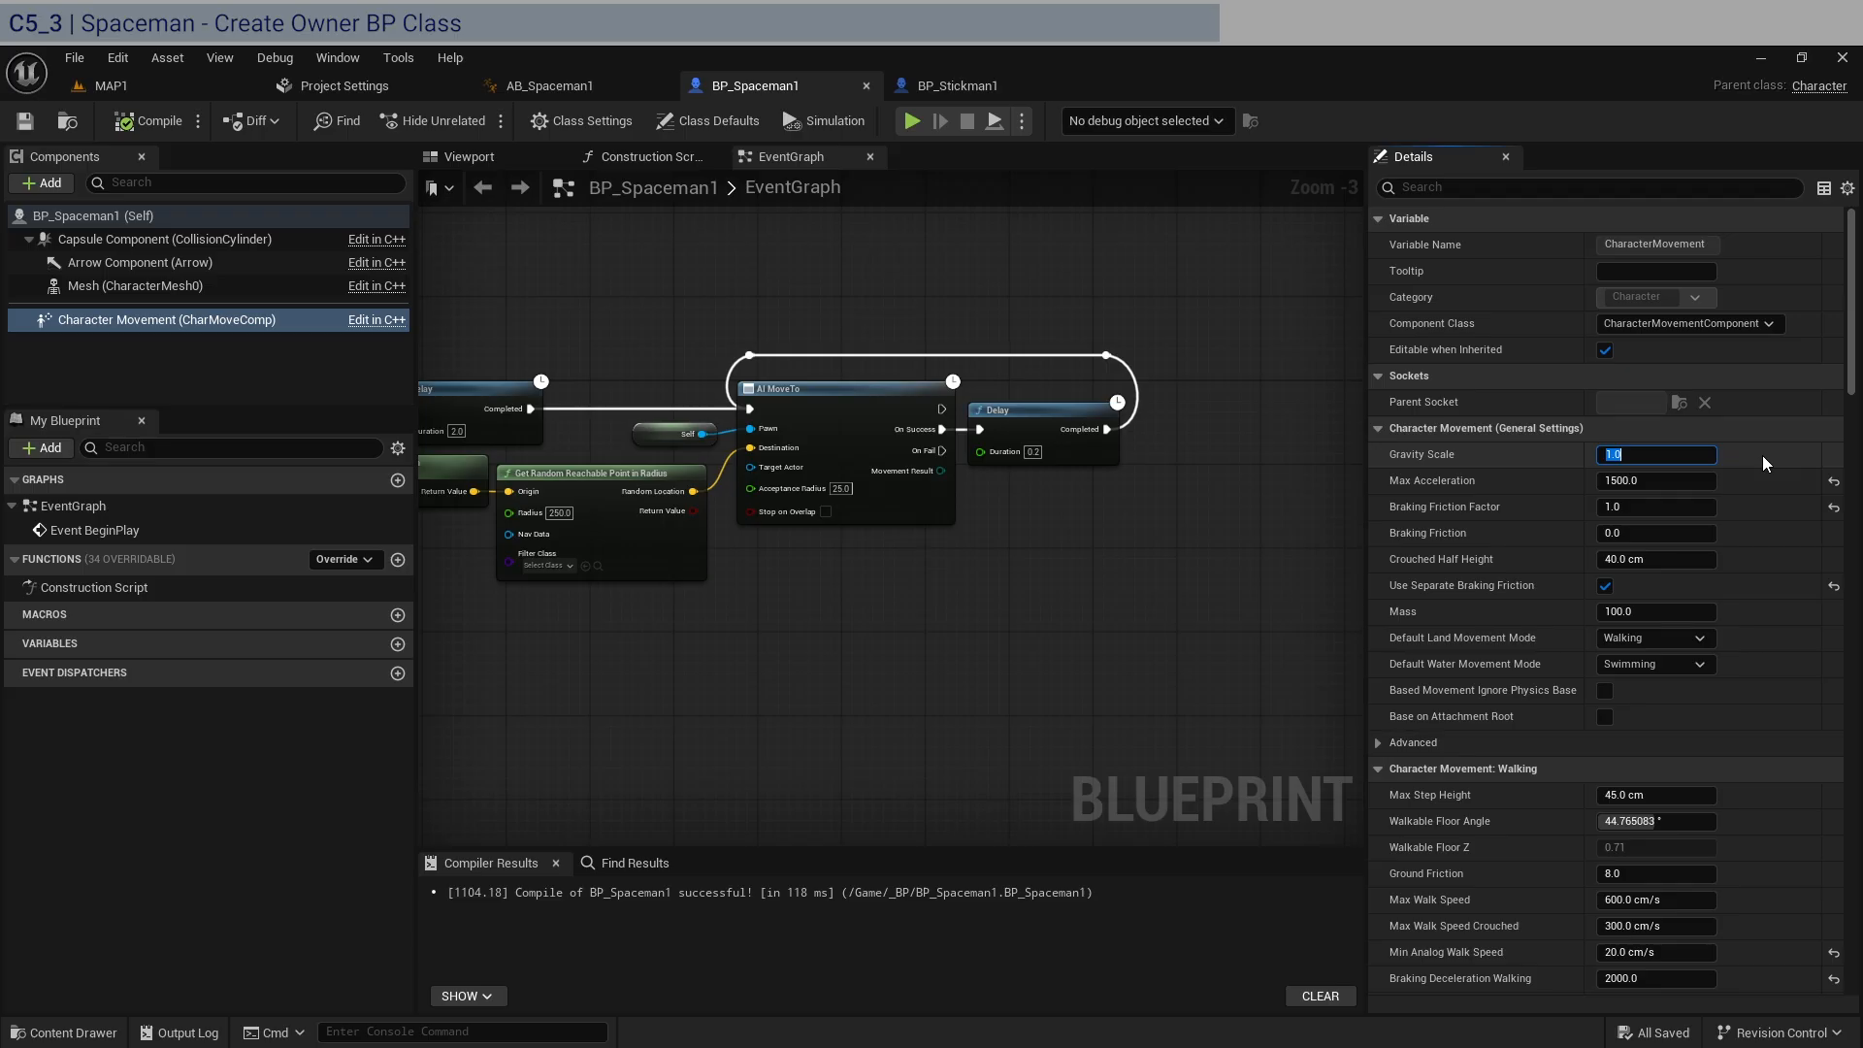
{"action": "type", "text": "1.75"}
{"action": "key", "text": "Return"}
{"action": "left_click", "coordinate": [1664, 485]}
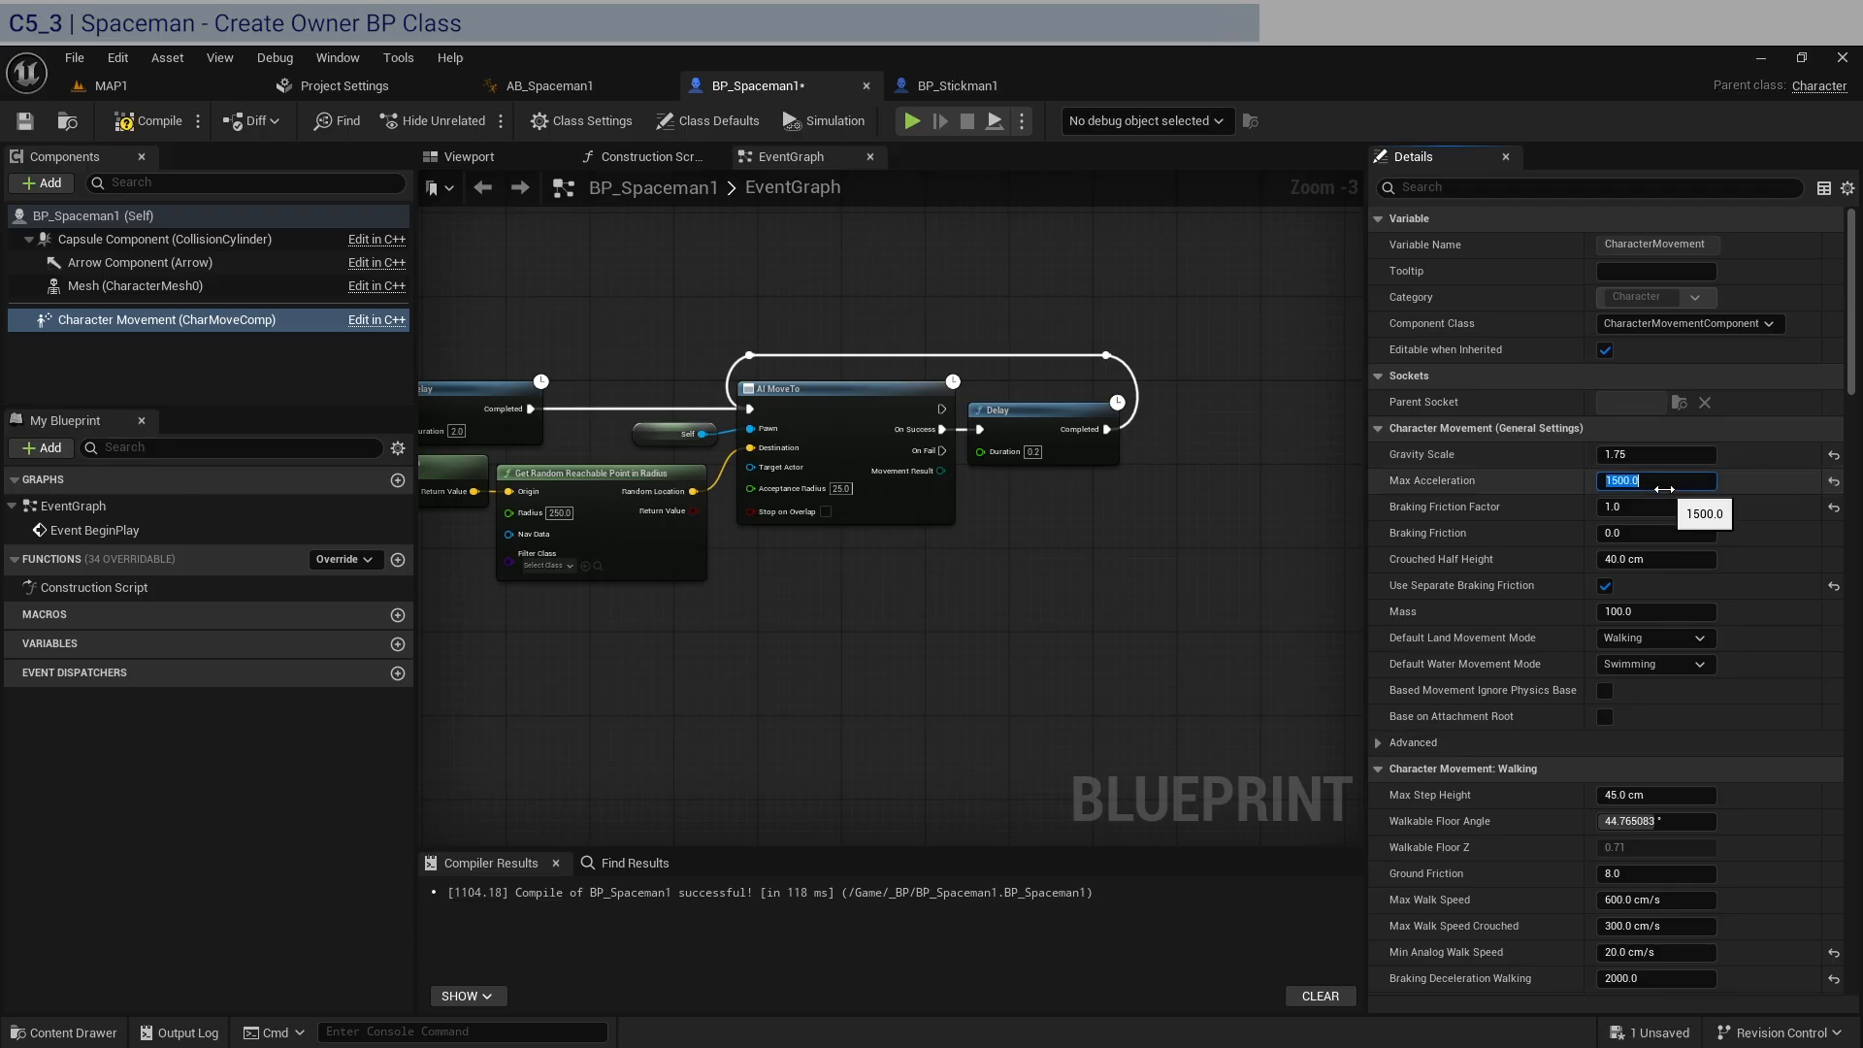
{"action": "type", "text": "150.0"}
{"action": "key", "text": "Return"}
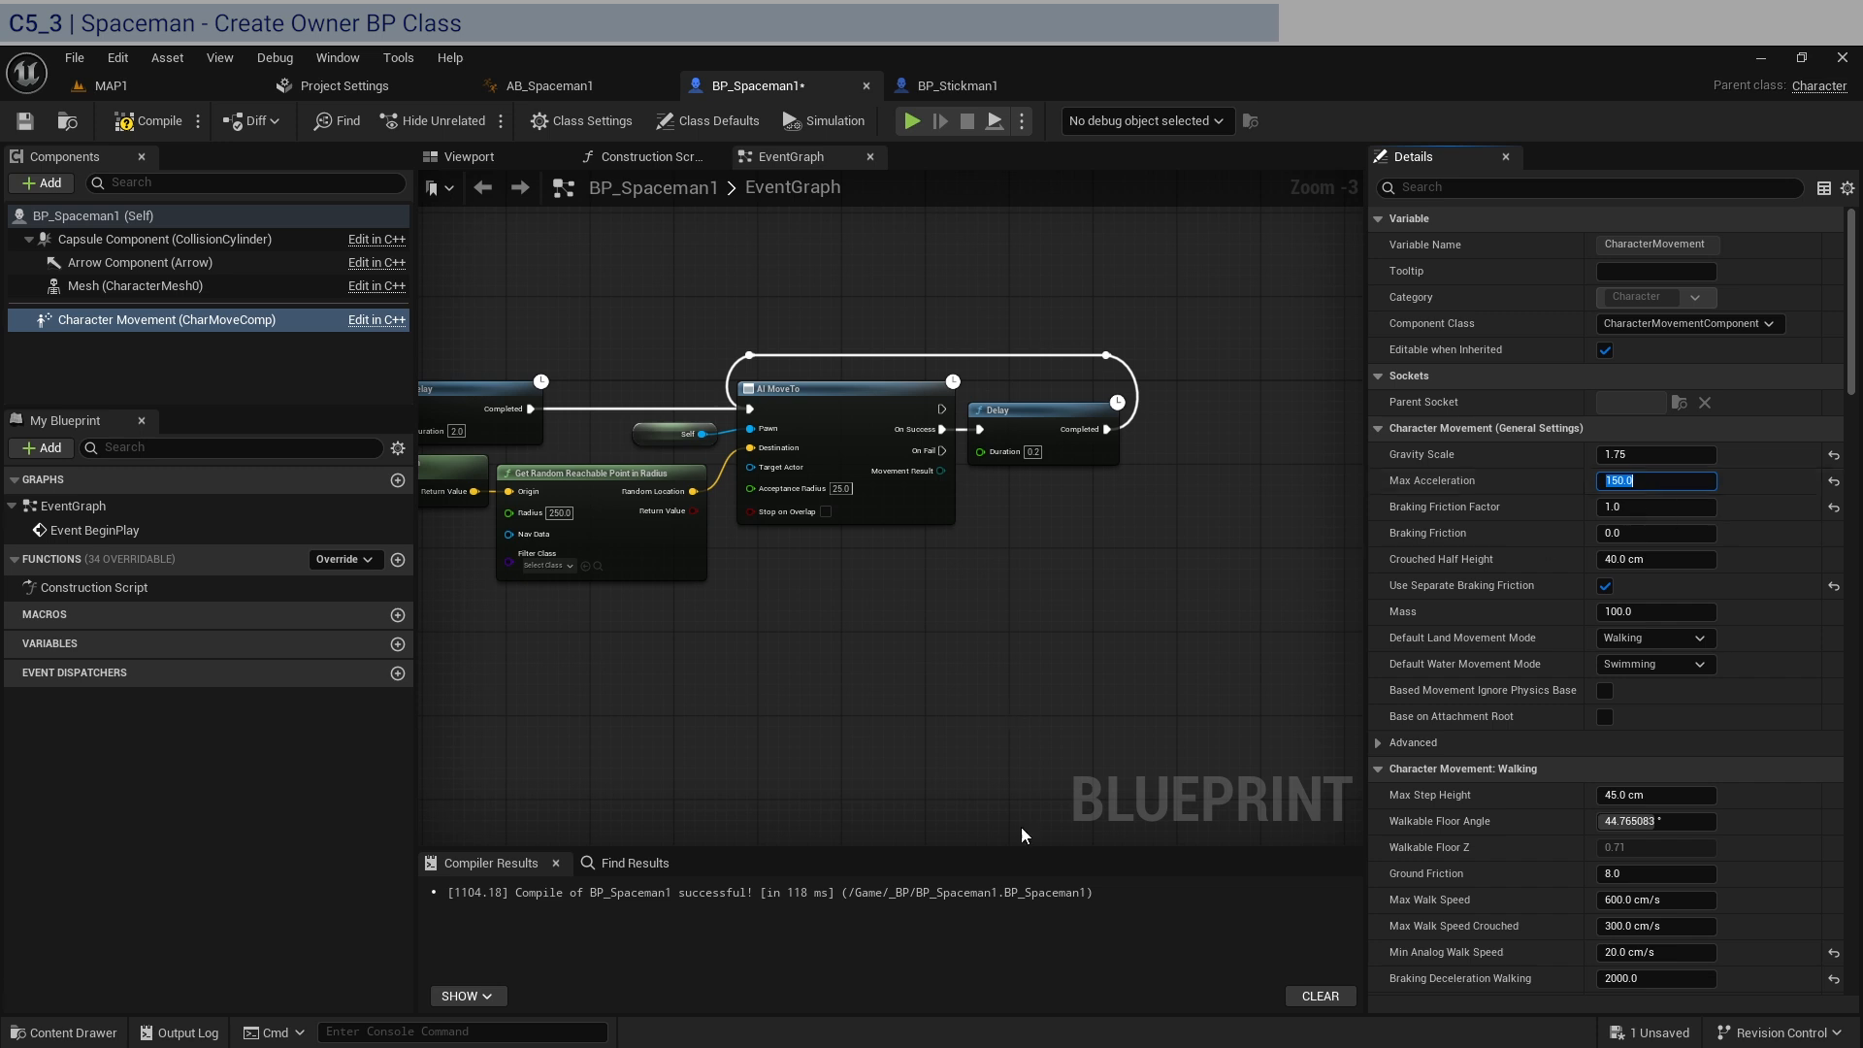
Set Max Walk Speed to 74 cm/s, Max Walk Speed Crouched to 75 cm/s and Min Analog Walk Speed to 74 cm/s.
{"action": "key", "text": "alt+Tab"}
{"action": "key", "text": "alt+Tab"}
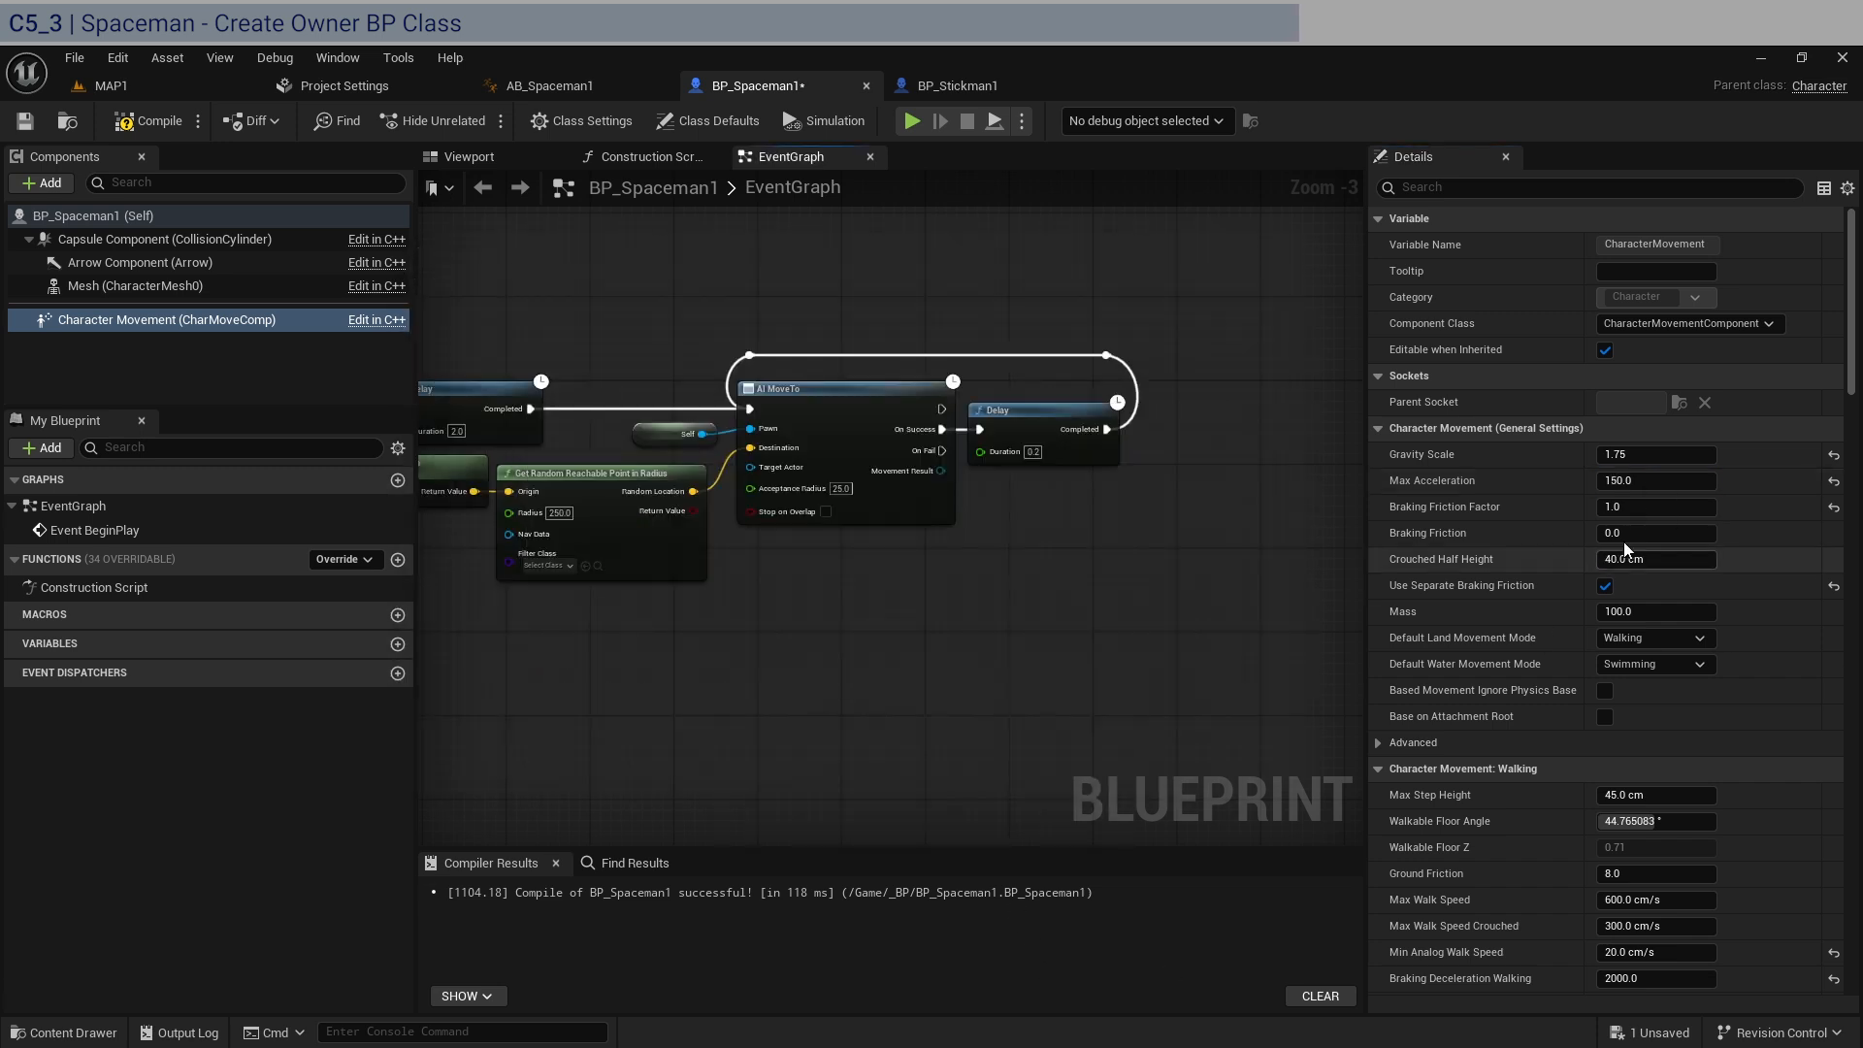
{"action": "left_click", "coordinate": [1653, 613]}
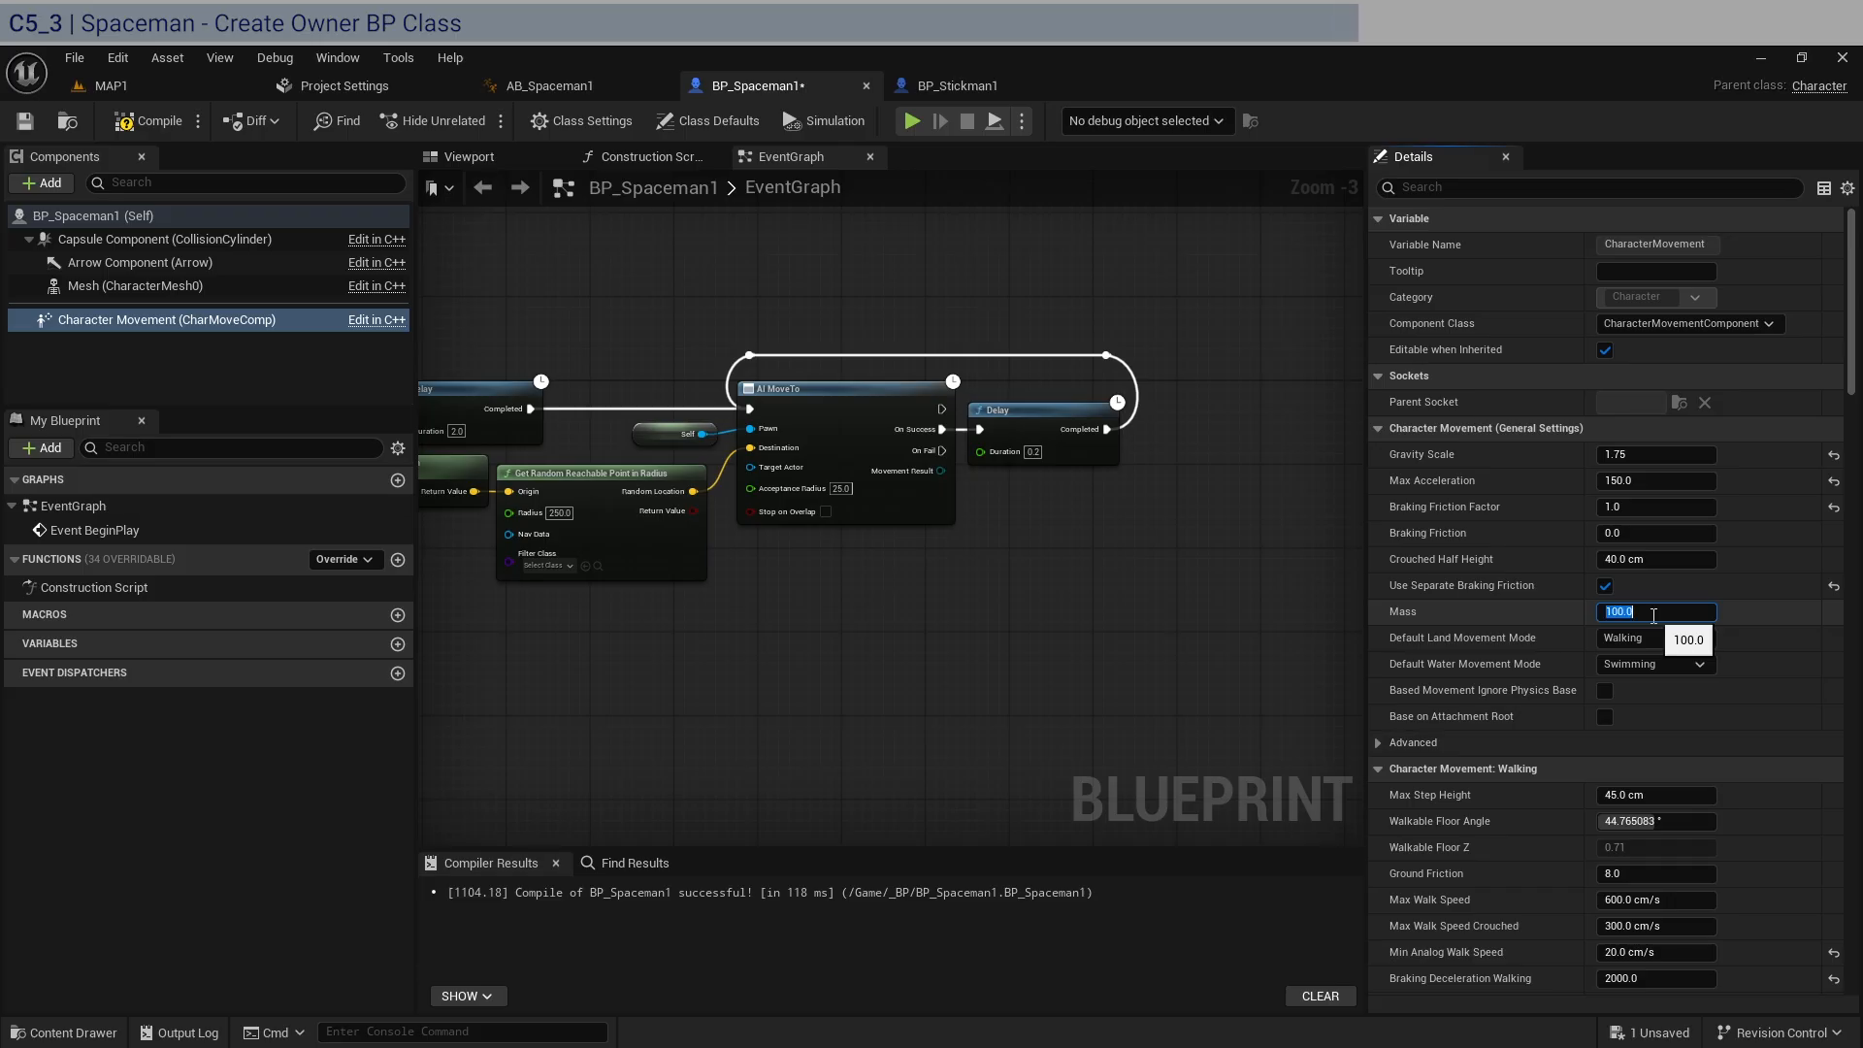
{"action": "scroll", "coordinate": [1490, 702], "scroll_direction": "down", "scroll_amount": 3}
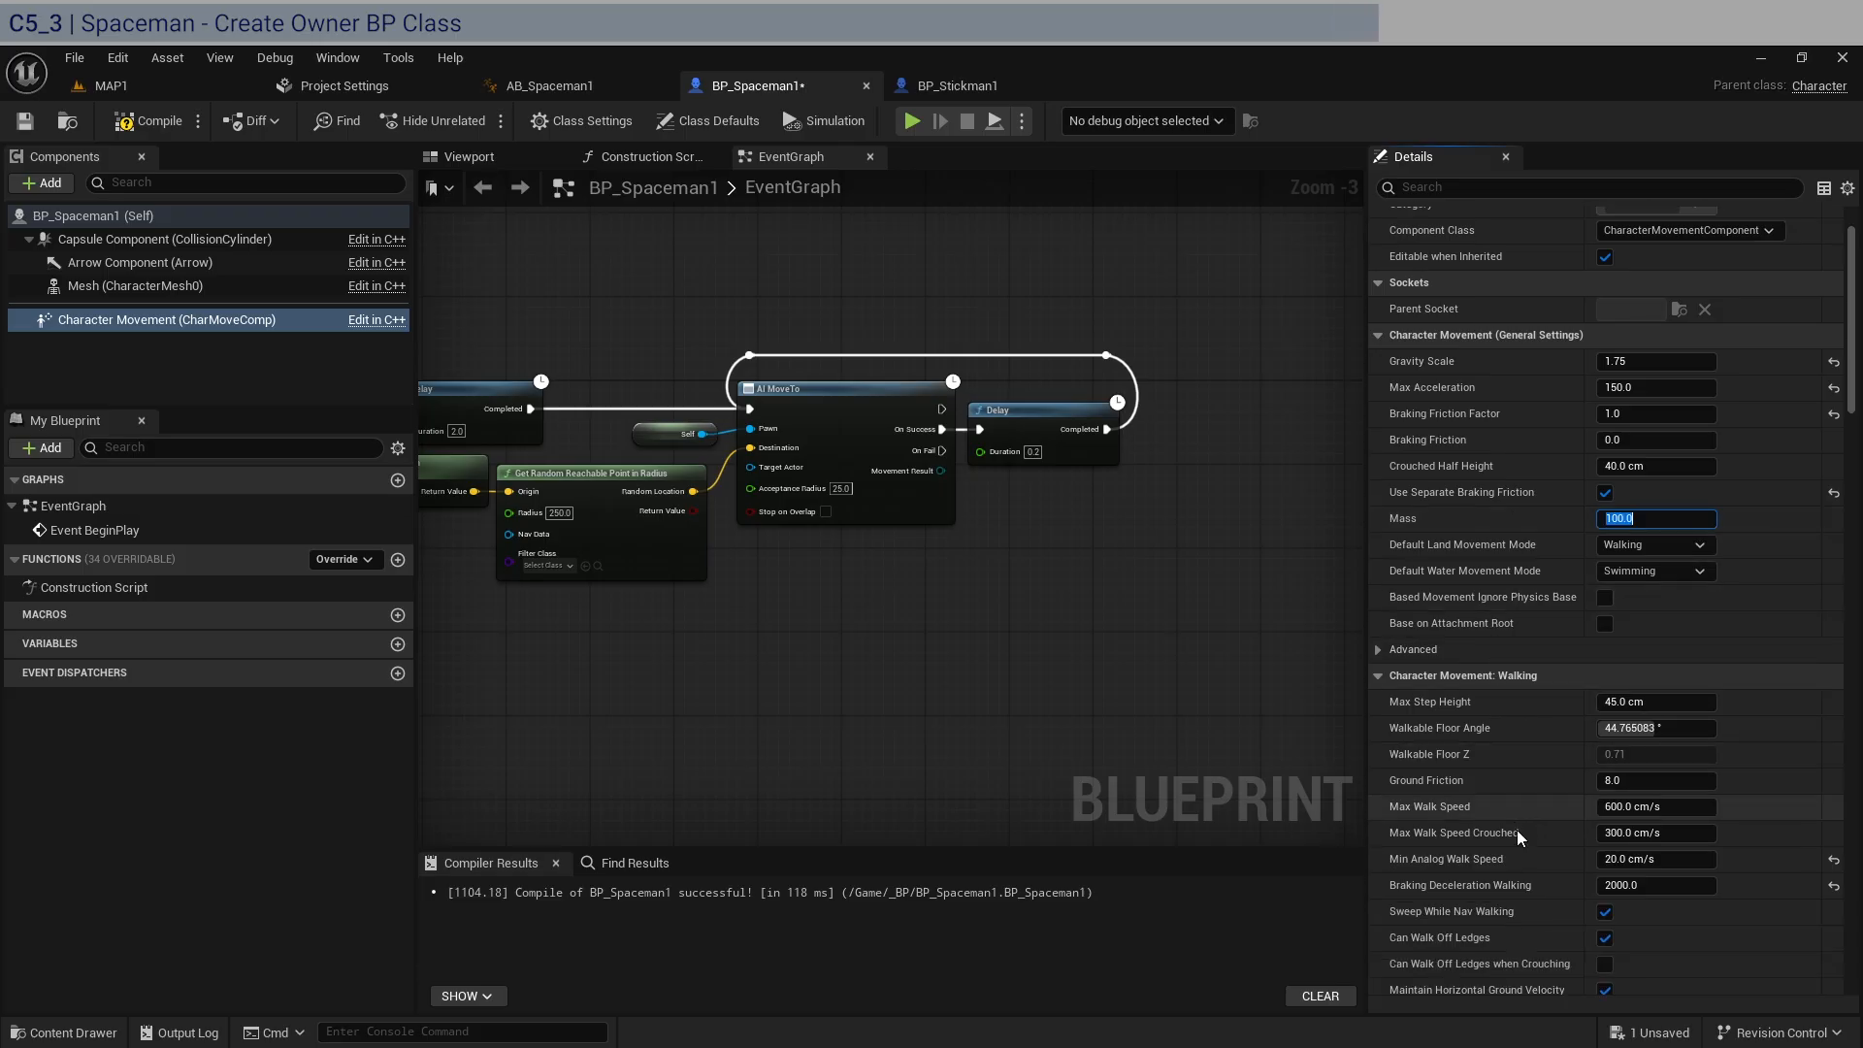
{"action": "left_click", "coordinate": [1688, 809]}
{"action": "type", "text": "7"}
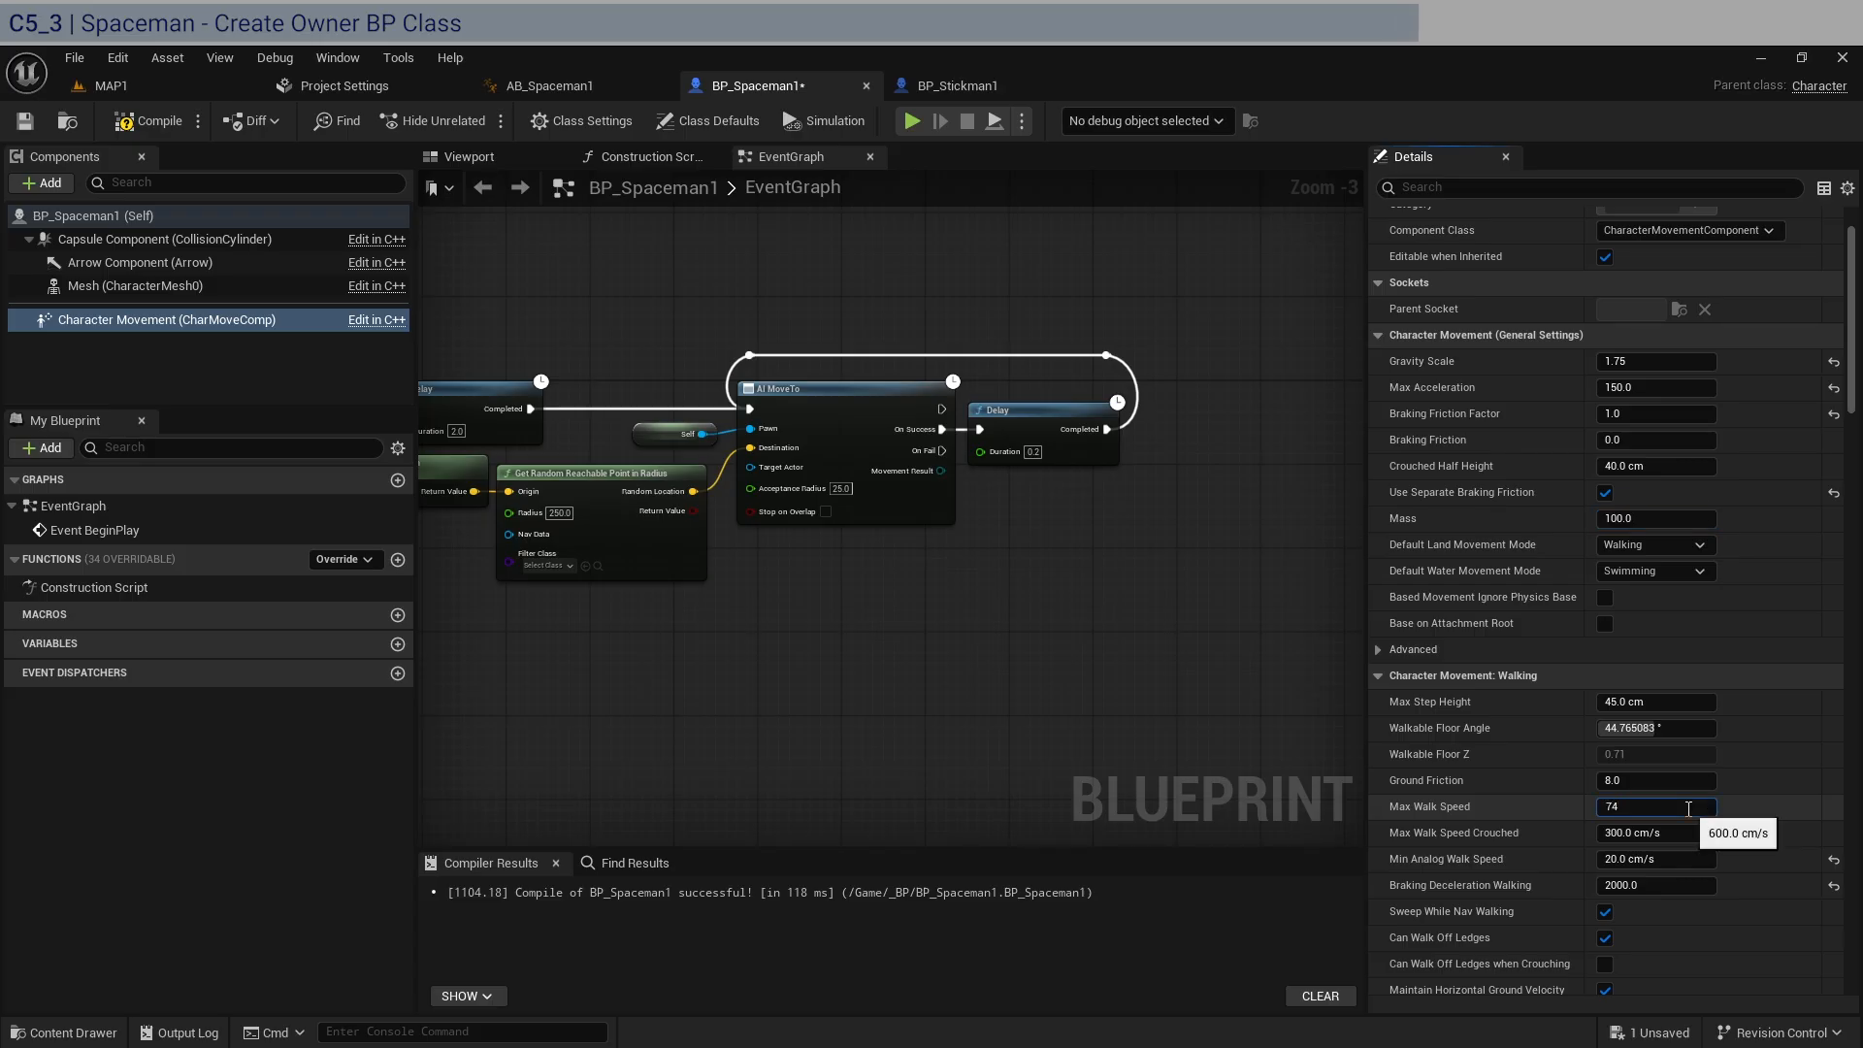
{"action": "type", "text": "4"}
{"action": "left_click", "coordinate": [1684, 827]}
{"action": "type", "text": "75"}
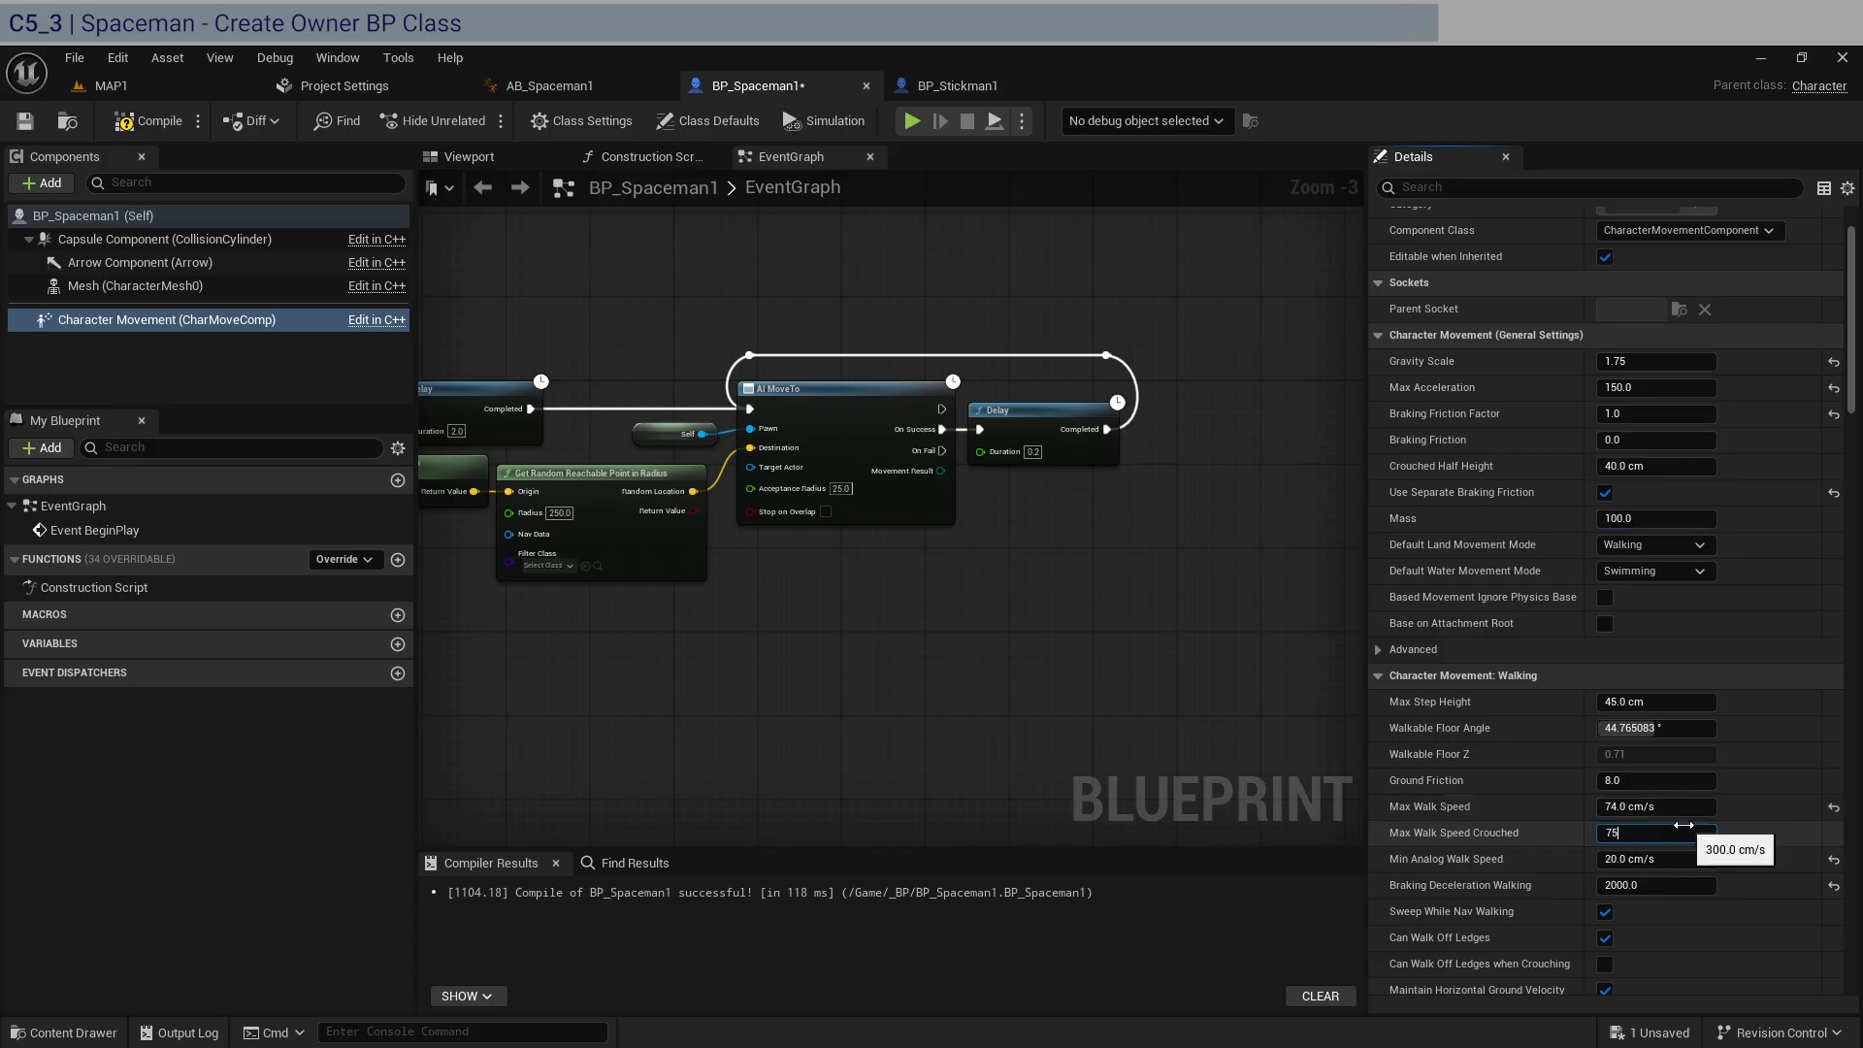
{"action": "left_click", "coordinate": [1689, 857]}
{"action": "type", "text": "74"}
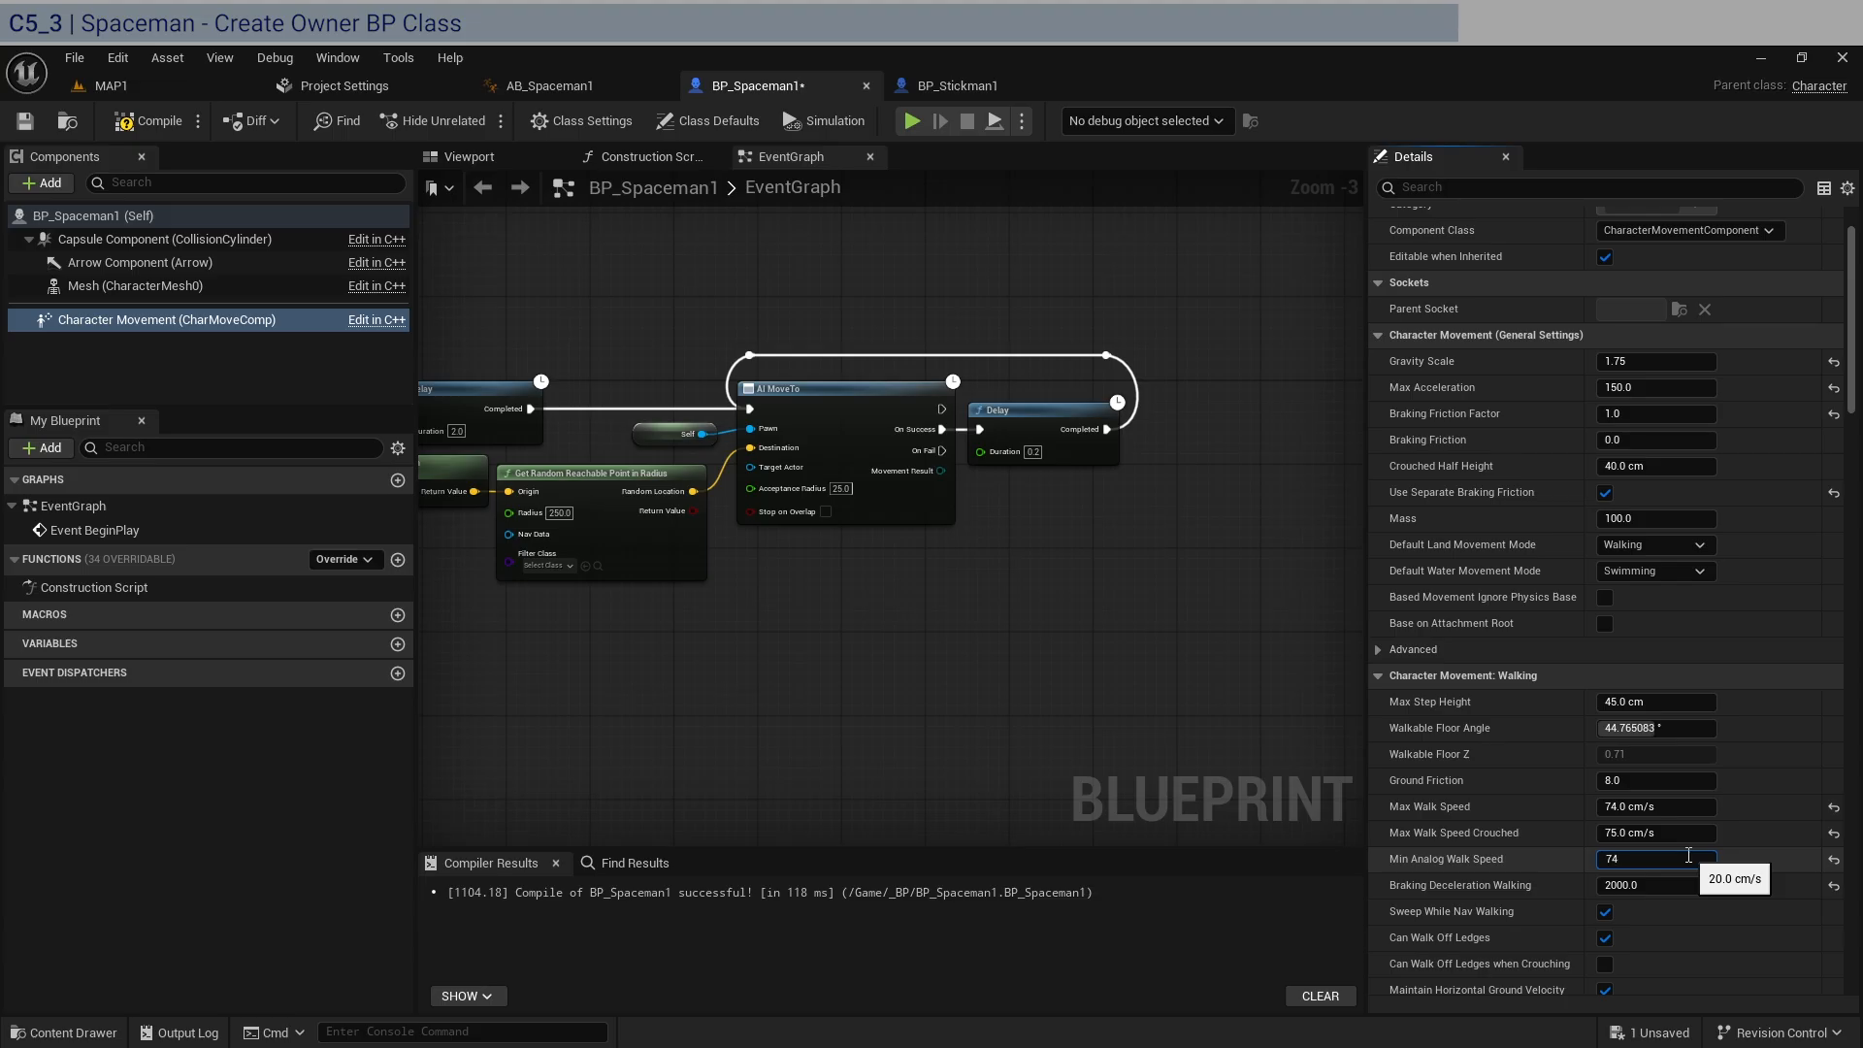
{"action": "key", "text": "Return"}
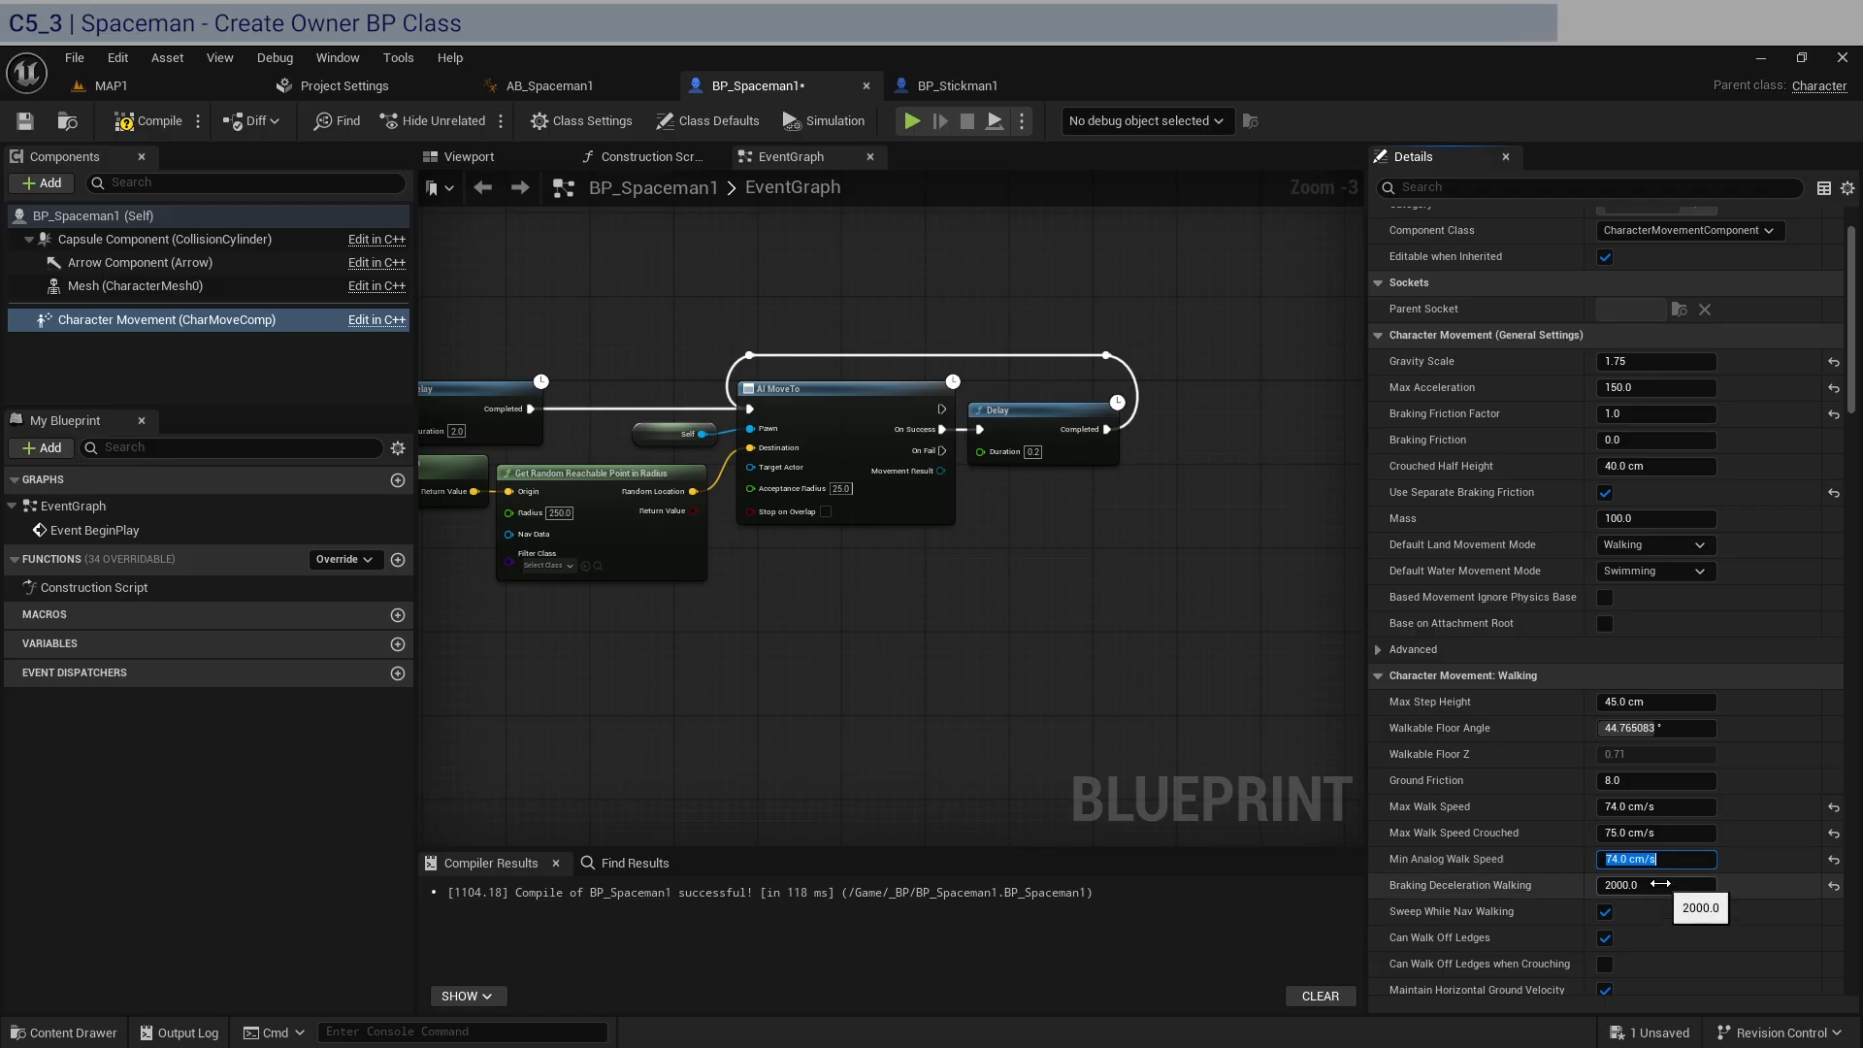
Set the Spaceman's Braking Deceleration Walking to 175 and Ground Friction to 10.
{"action": "left_click", "coordinate": [1660, 885]}
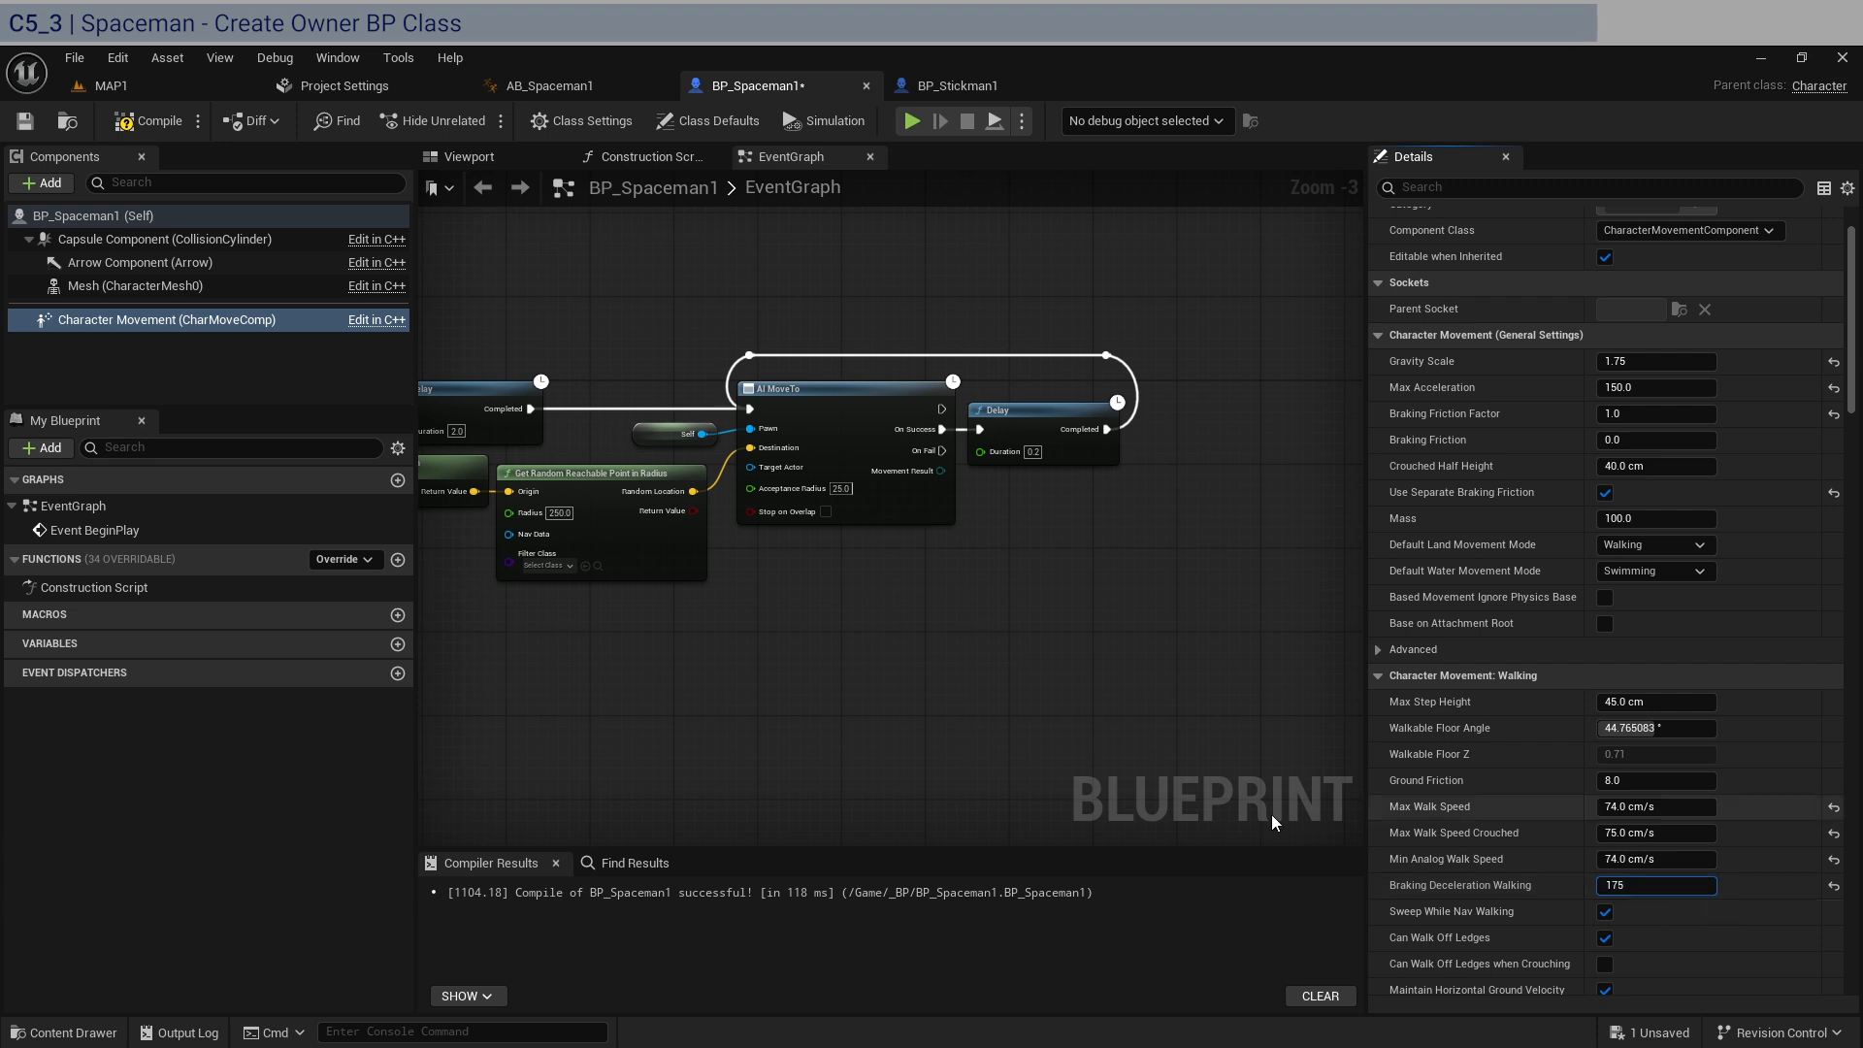
{"action": "left_click", "coordinate": [1182, 773]}
{"action": "key", "text": "alt+Tab"}
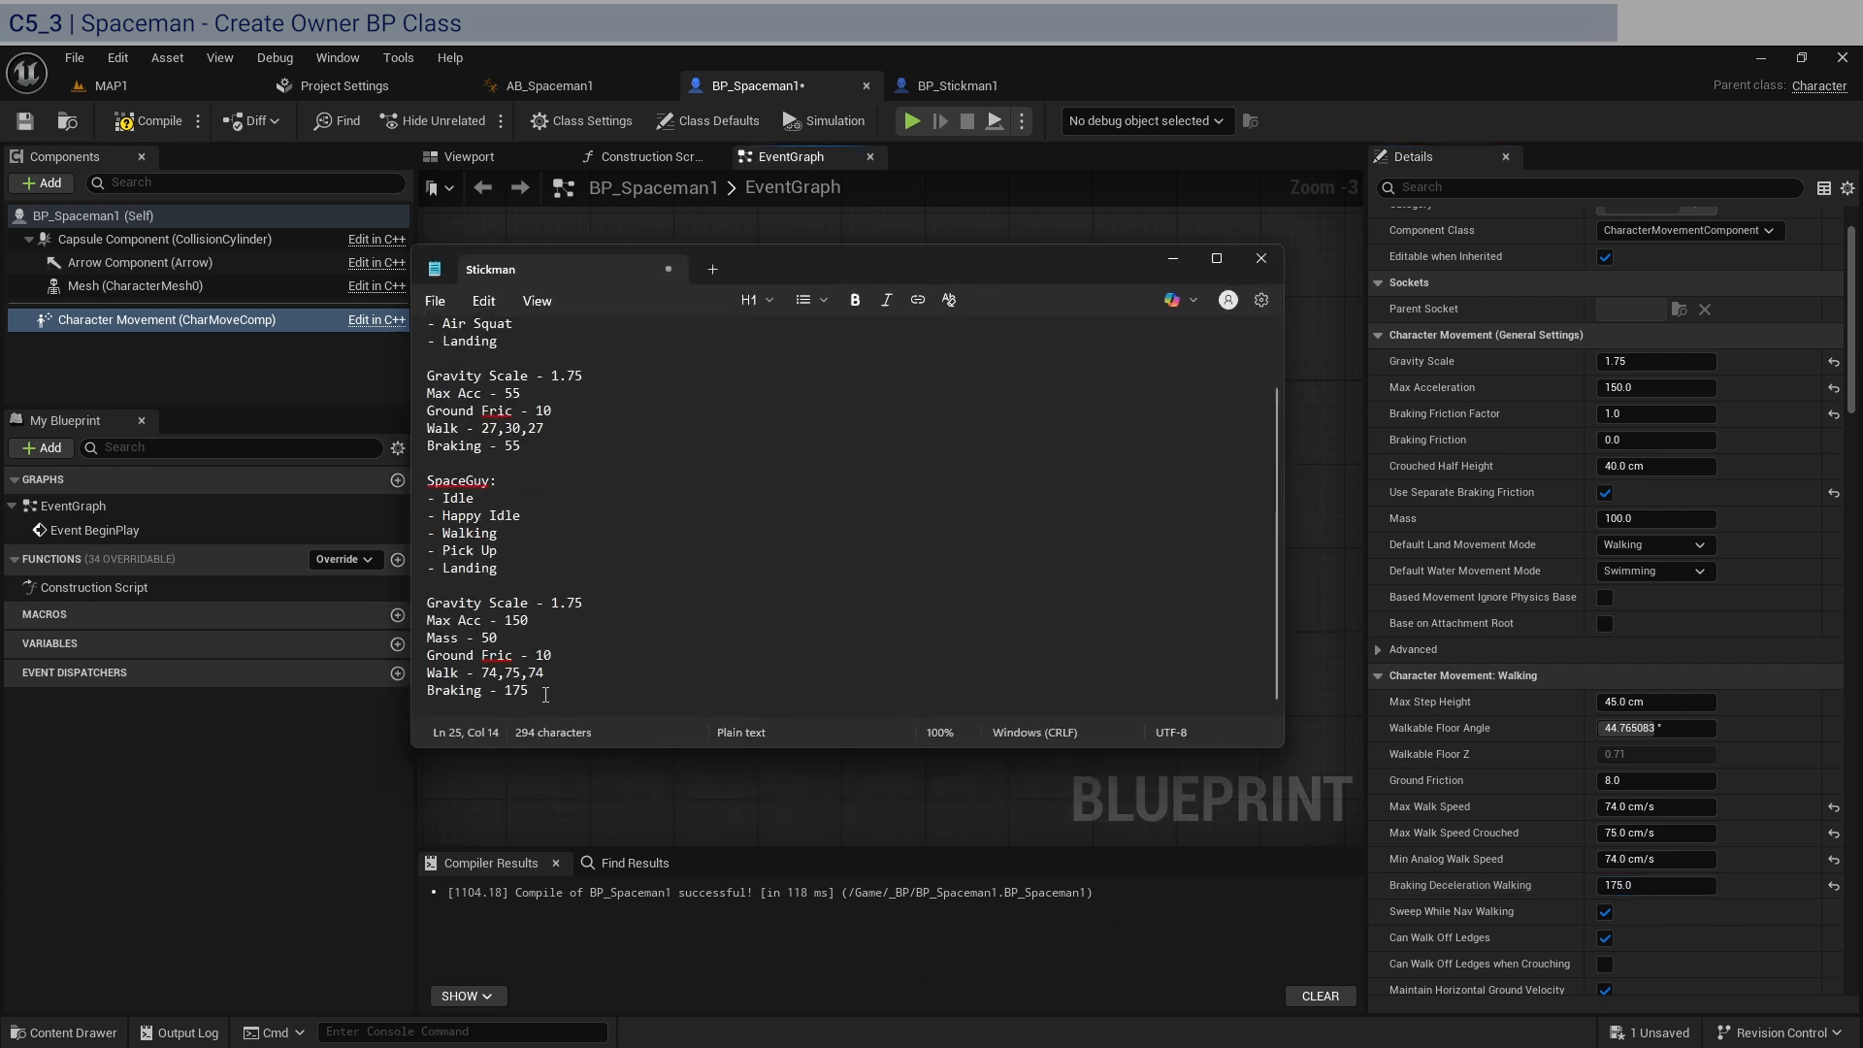
{"action": "left_click", "coordinate": [1656, 781]}
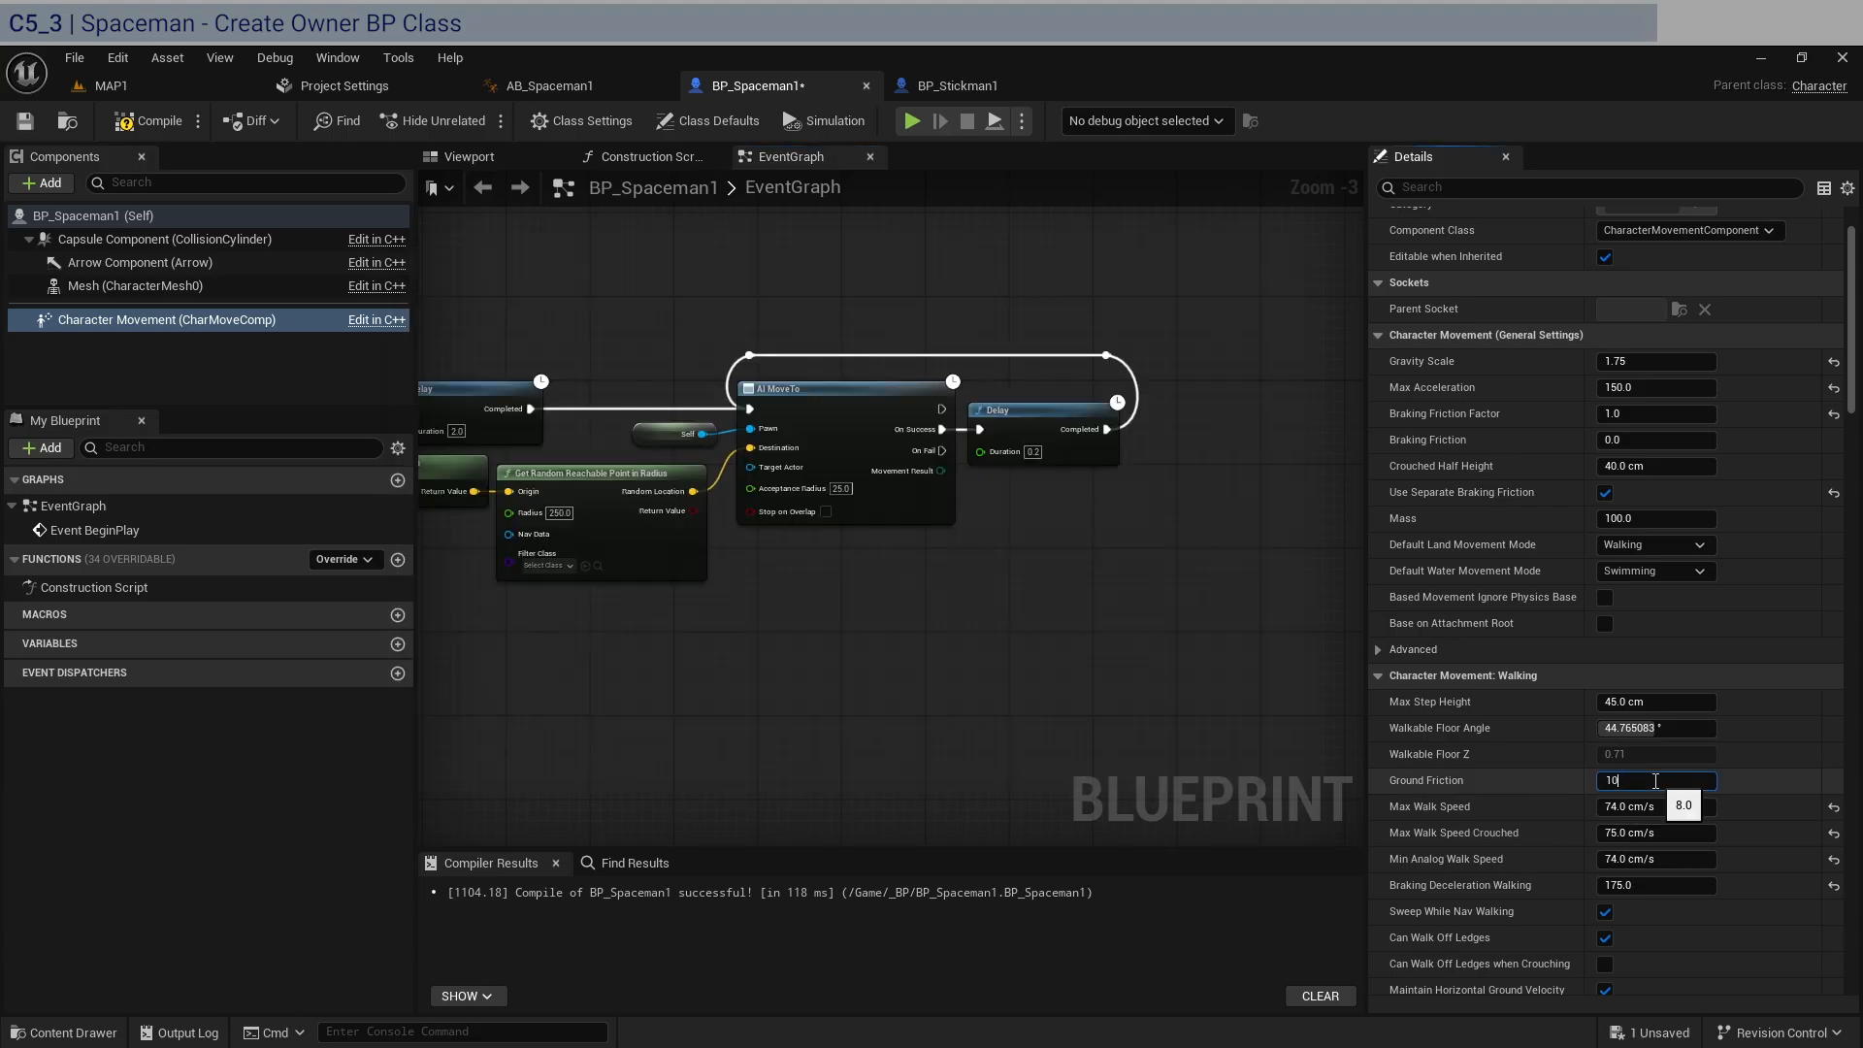
{"action": "key", "text": "Return"}
Review the remaining Character Movement settings, and compile and save BP_Spaceman1.
{"action": "scroll", "coordinate": [1428, 759], "scroll_direction": "down", "scroll_amount": 10}
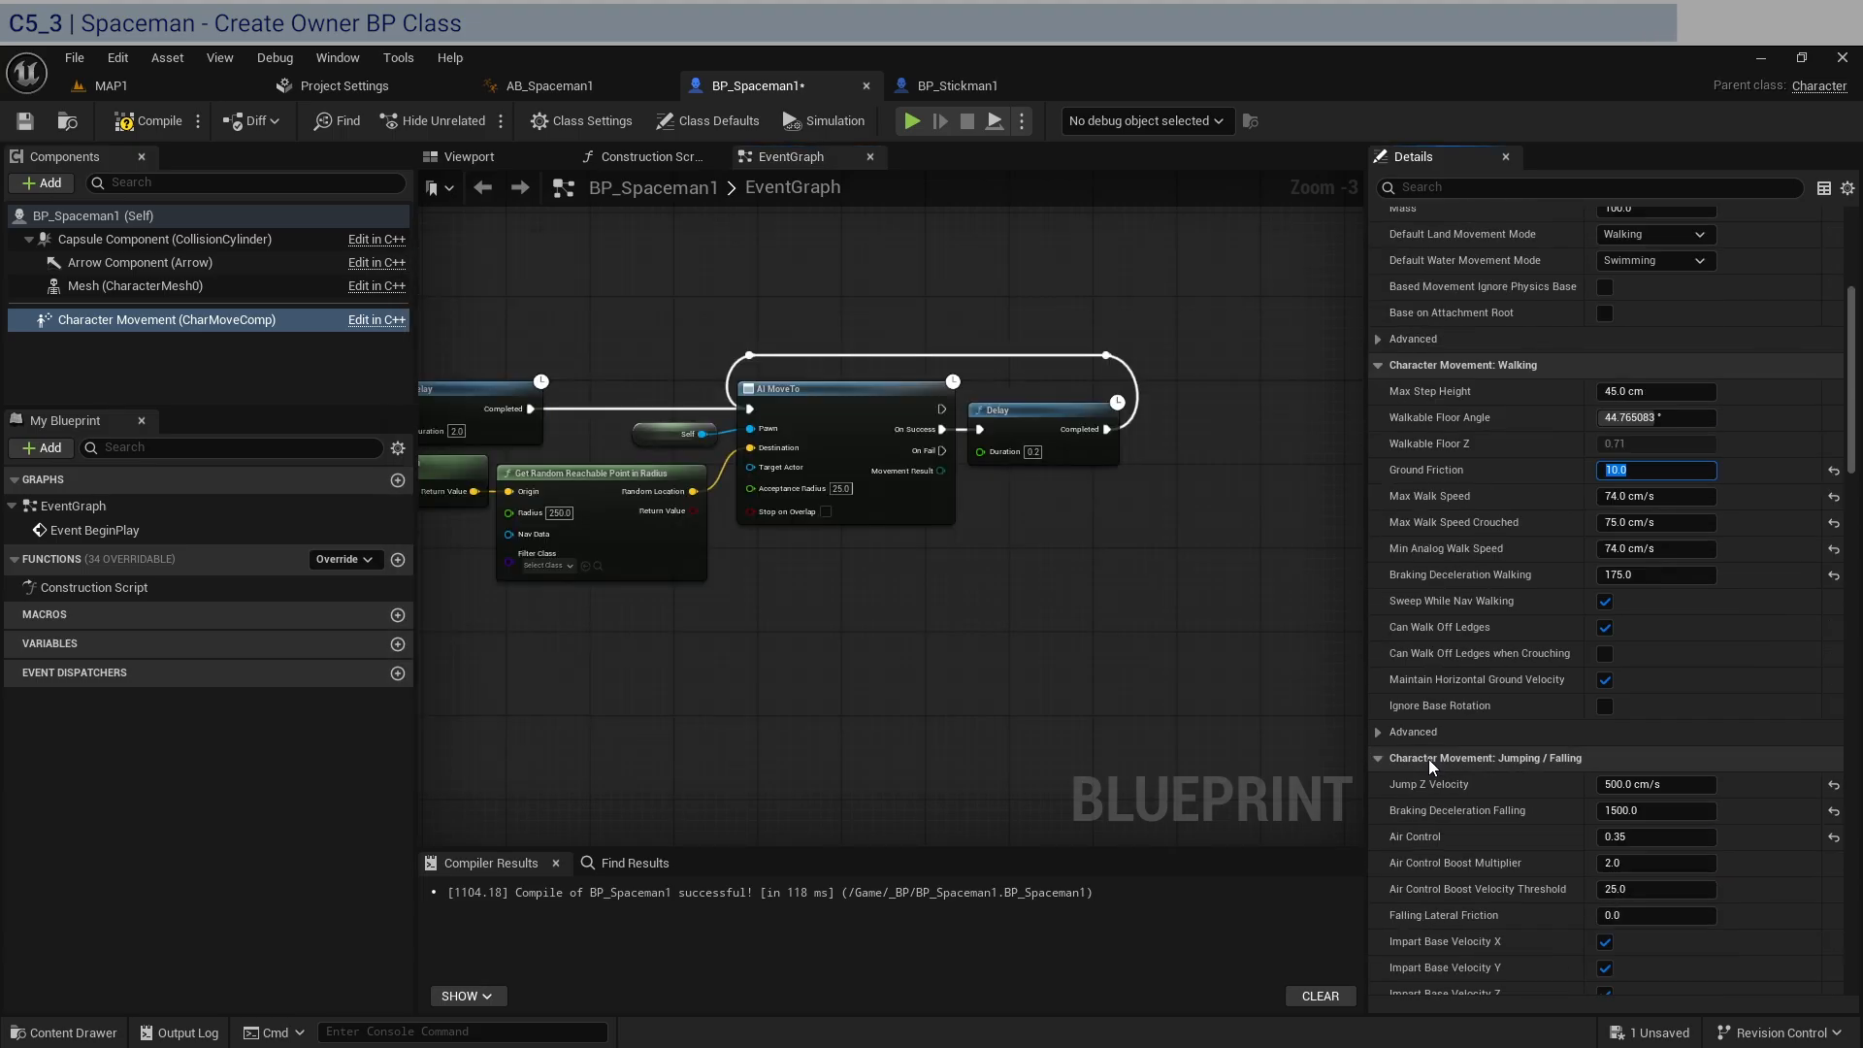
{"action": "scroll", "coordinate": [1429, 758], "scroll_direction": "down", "scroll_amount": 8}
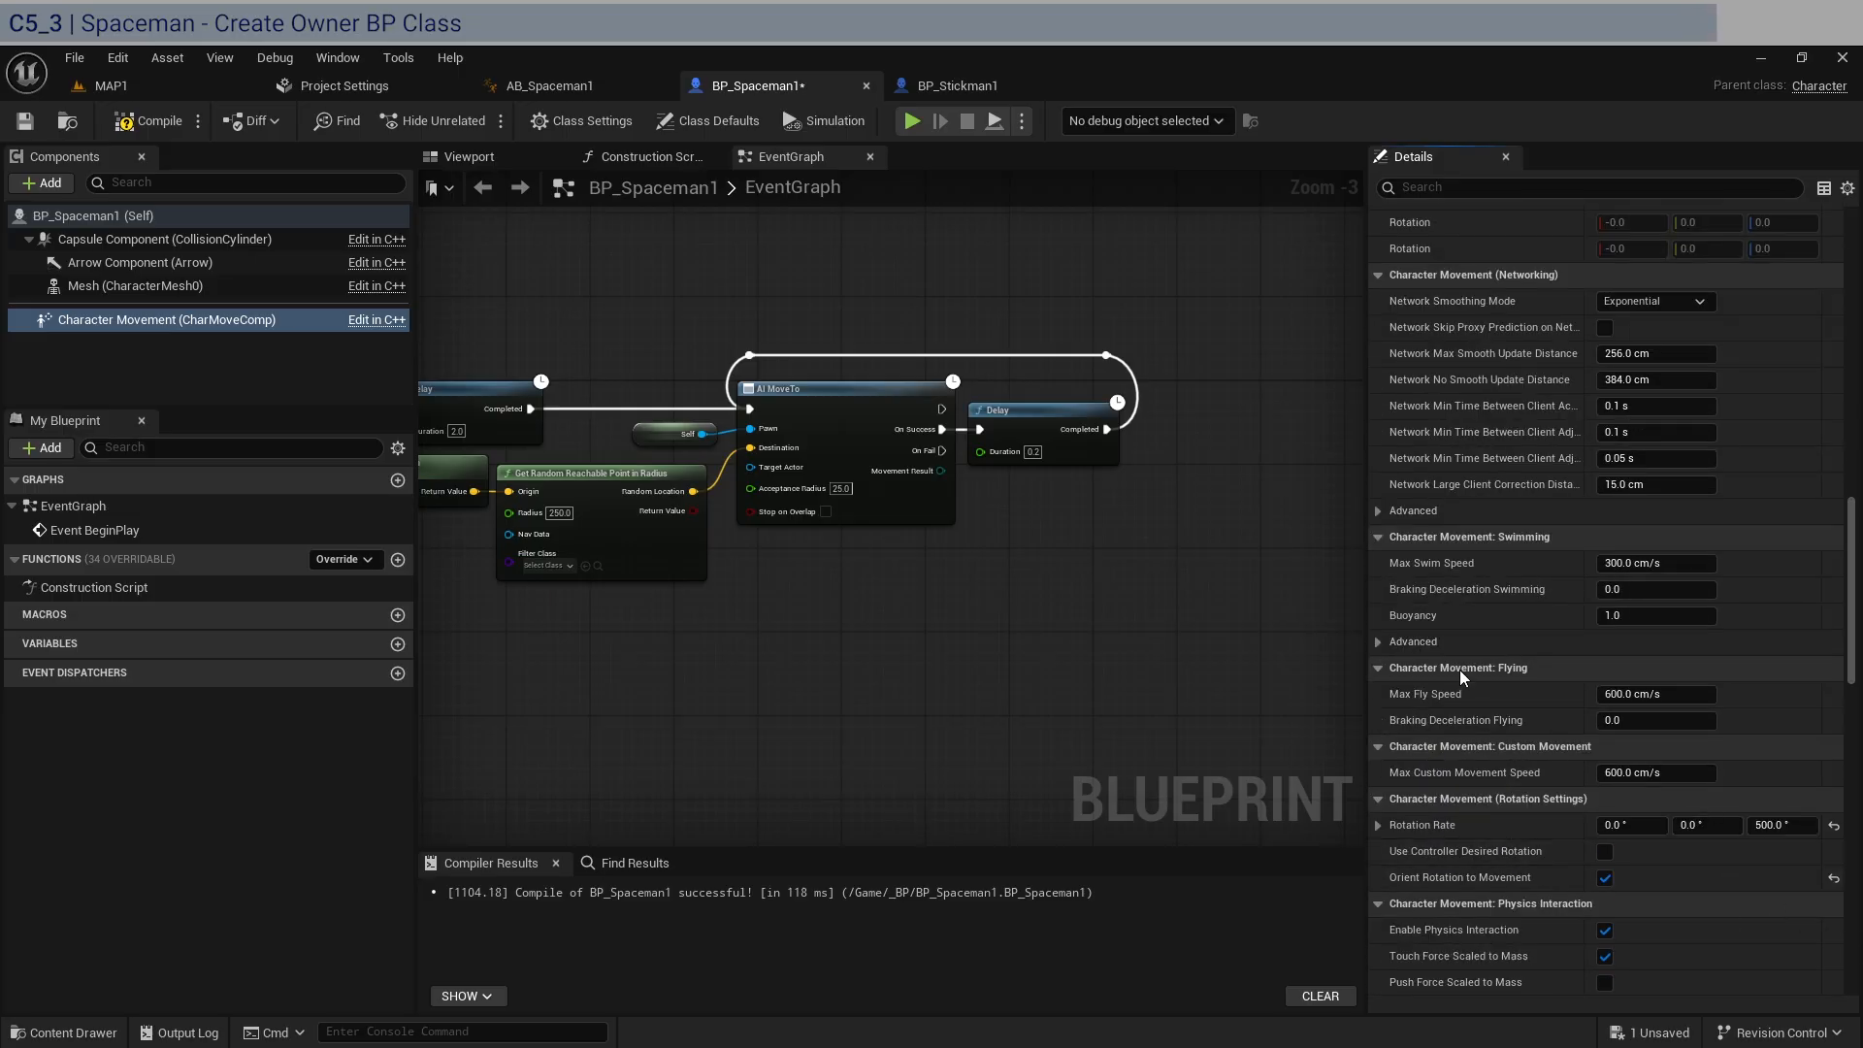
{"action": "scroll", "coordinate": [1474, 603], "scroll_direction": "up", "scroll_amount": 15}
{"action": "scroll", "coordinate": [1474, 603], "scroll_direction": "up", "scroll_amount": 7}
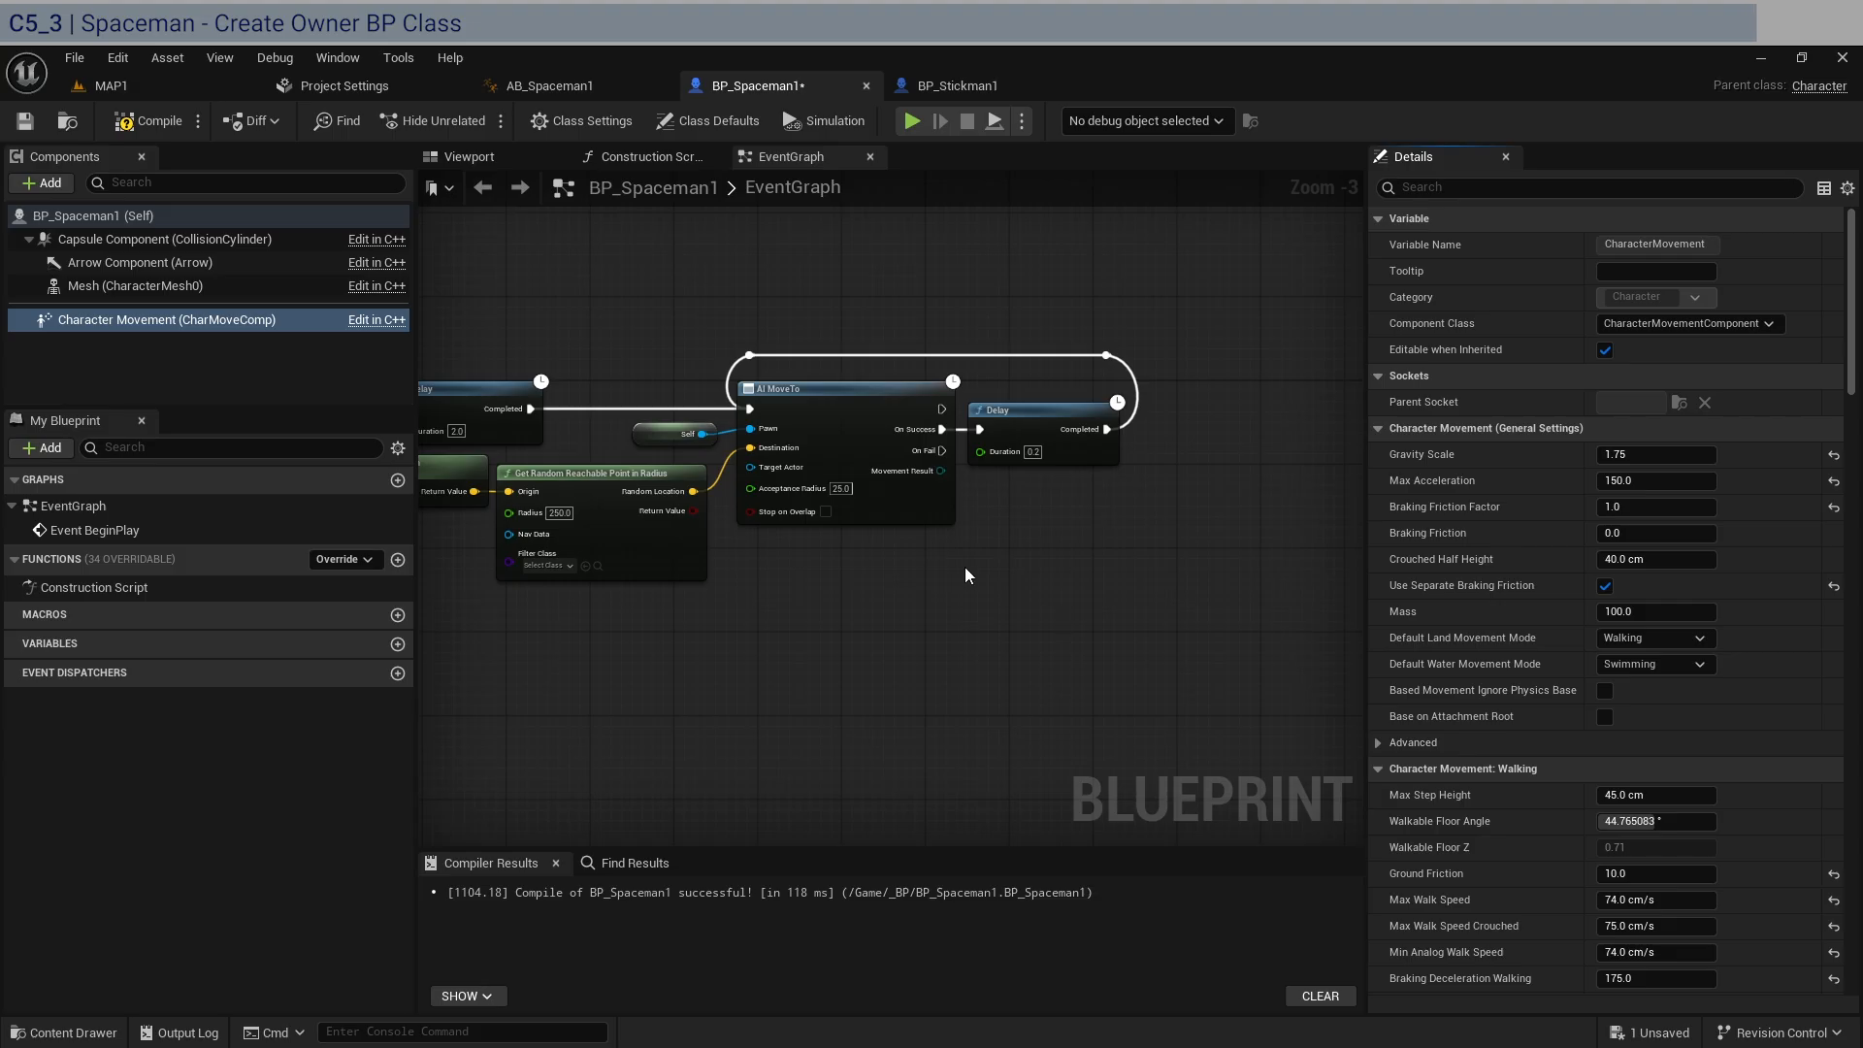
{"action": "left_click", "coordinate": [145, 121]}
{"action": "left_click", "coordinate": [25, 120]}
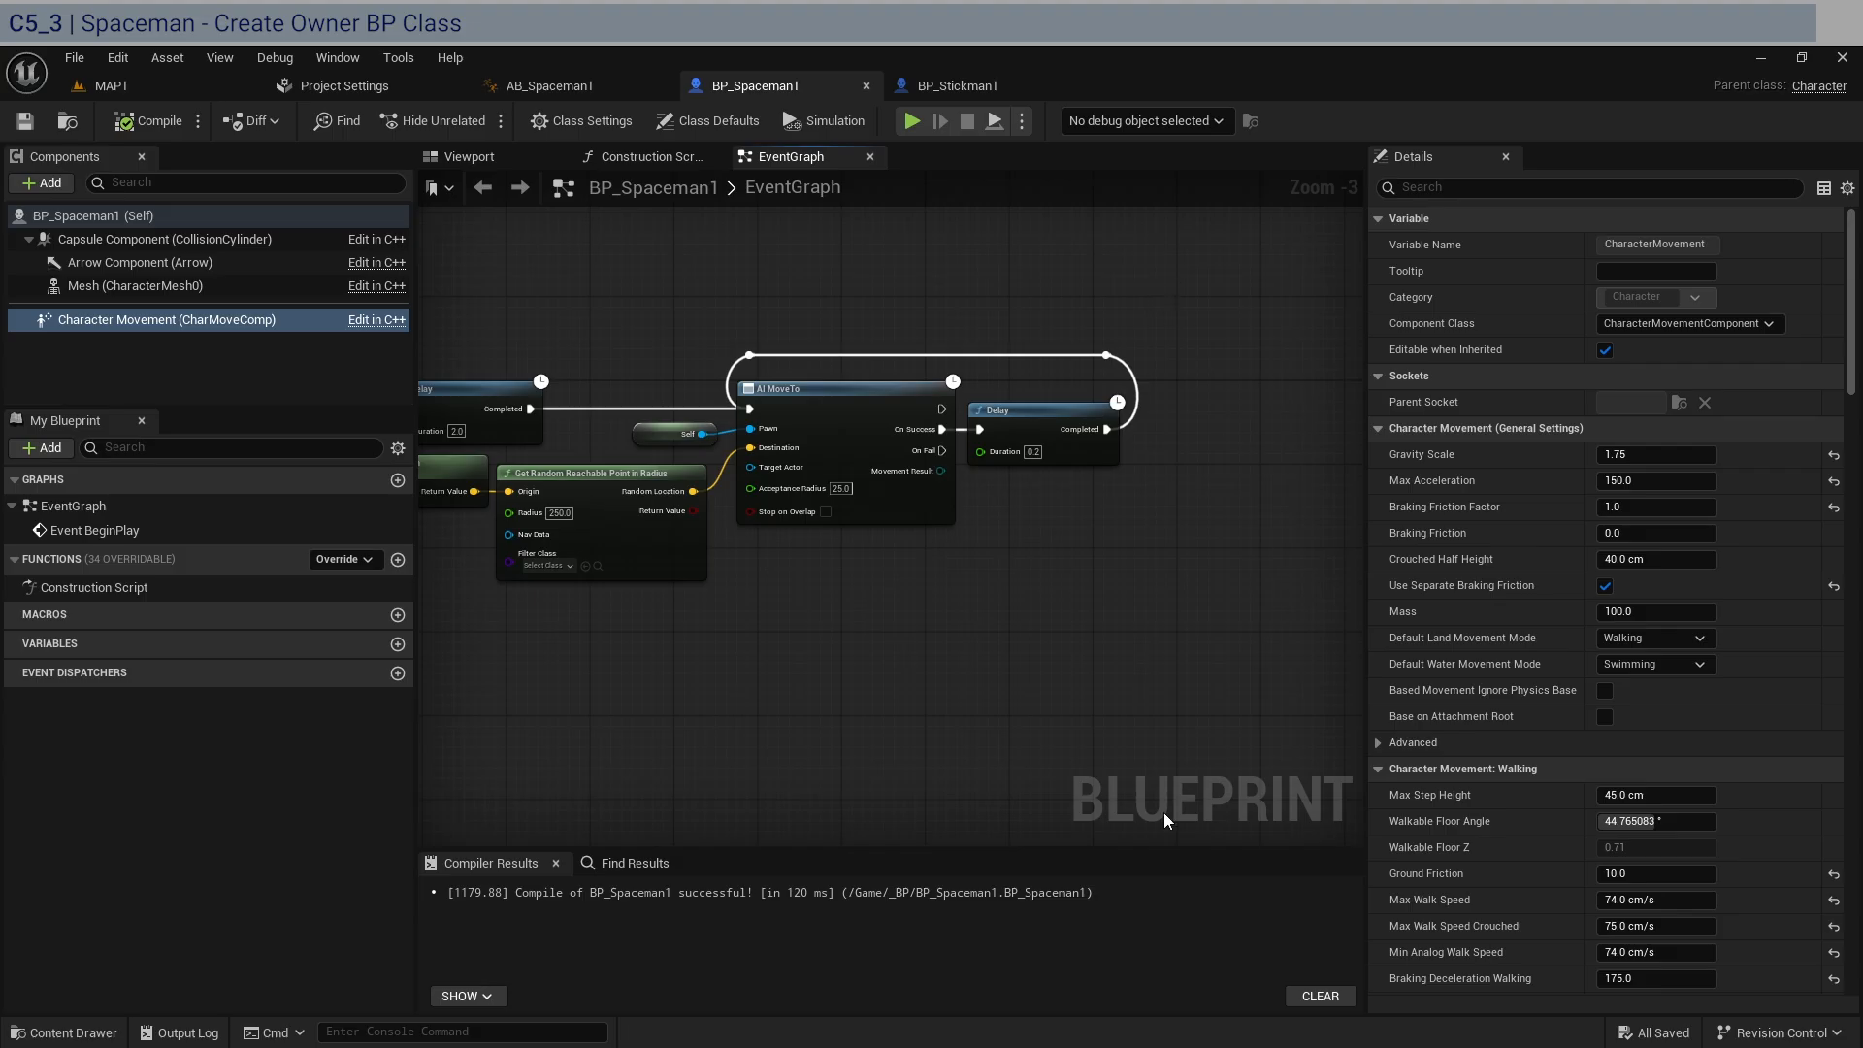
Set Gravity Scale to 1.75 and Max Acceleration to 55 on BP_Stickman1's Character Movement component, following the Stickman notes.
{"action": "key", "text": "alt+Tab"}
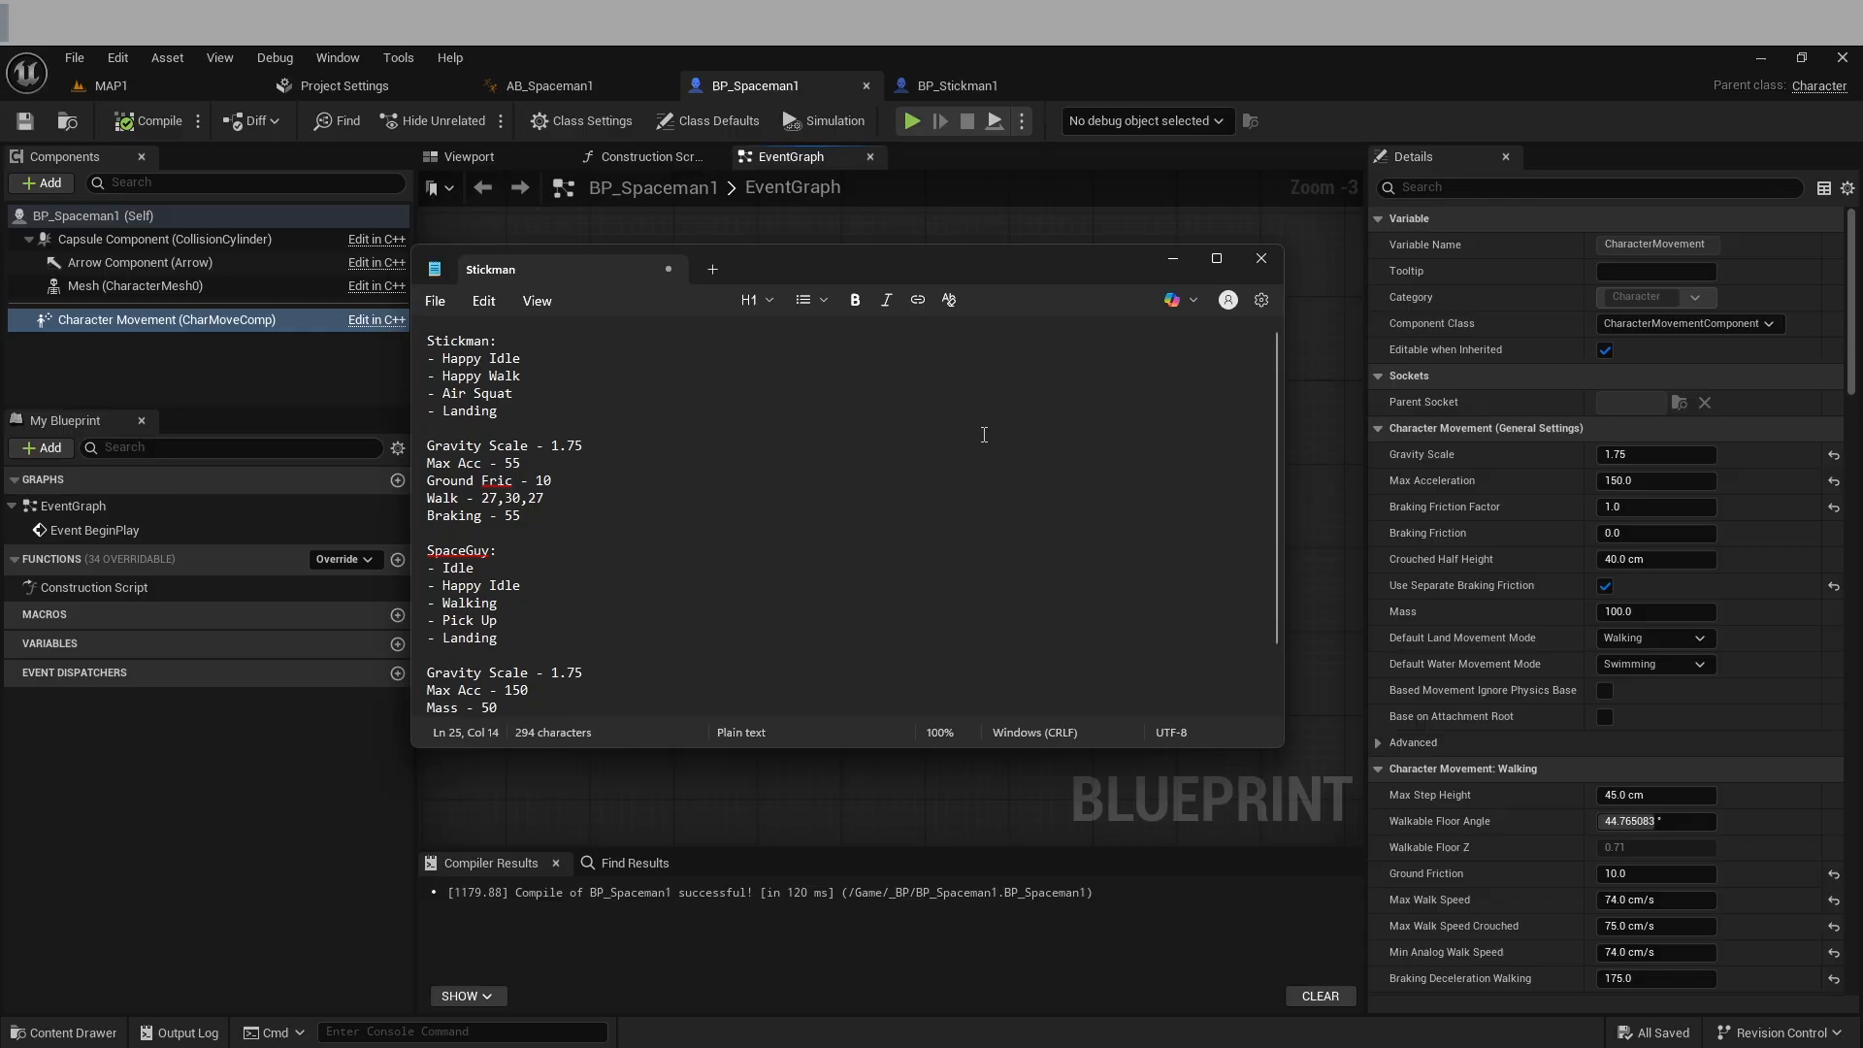
{"action": "left_click_drag", "start_coordinate": [524, 517], "coordinate": [425, 449]}
{"action": "left_click", "coordinate": [1005, 82]}
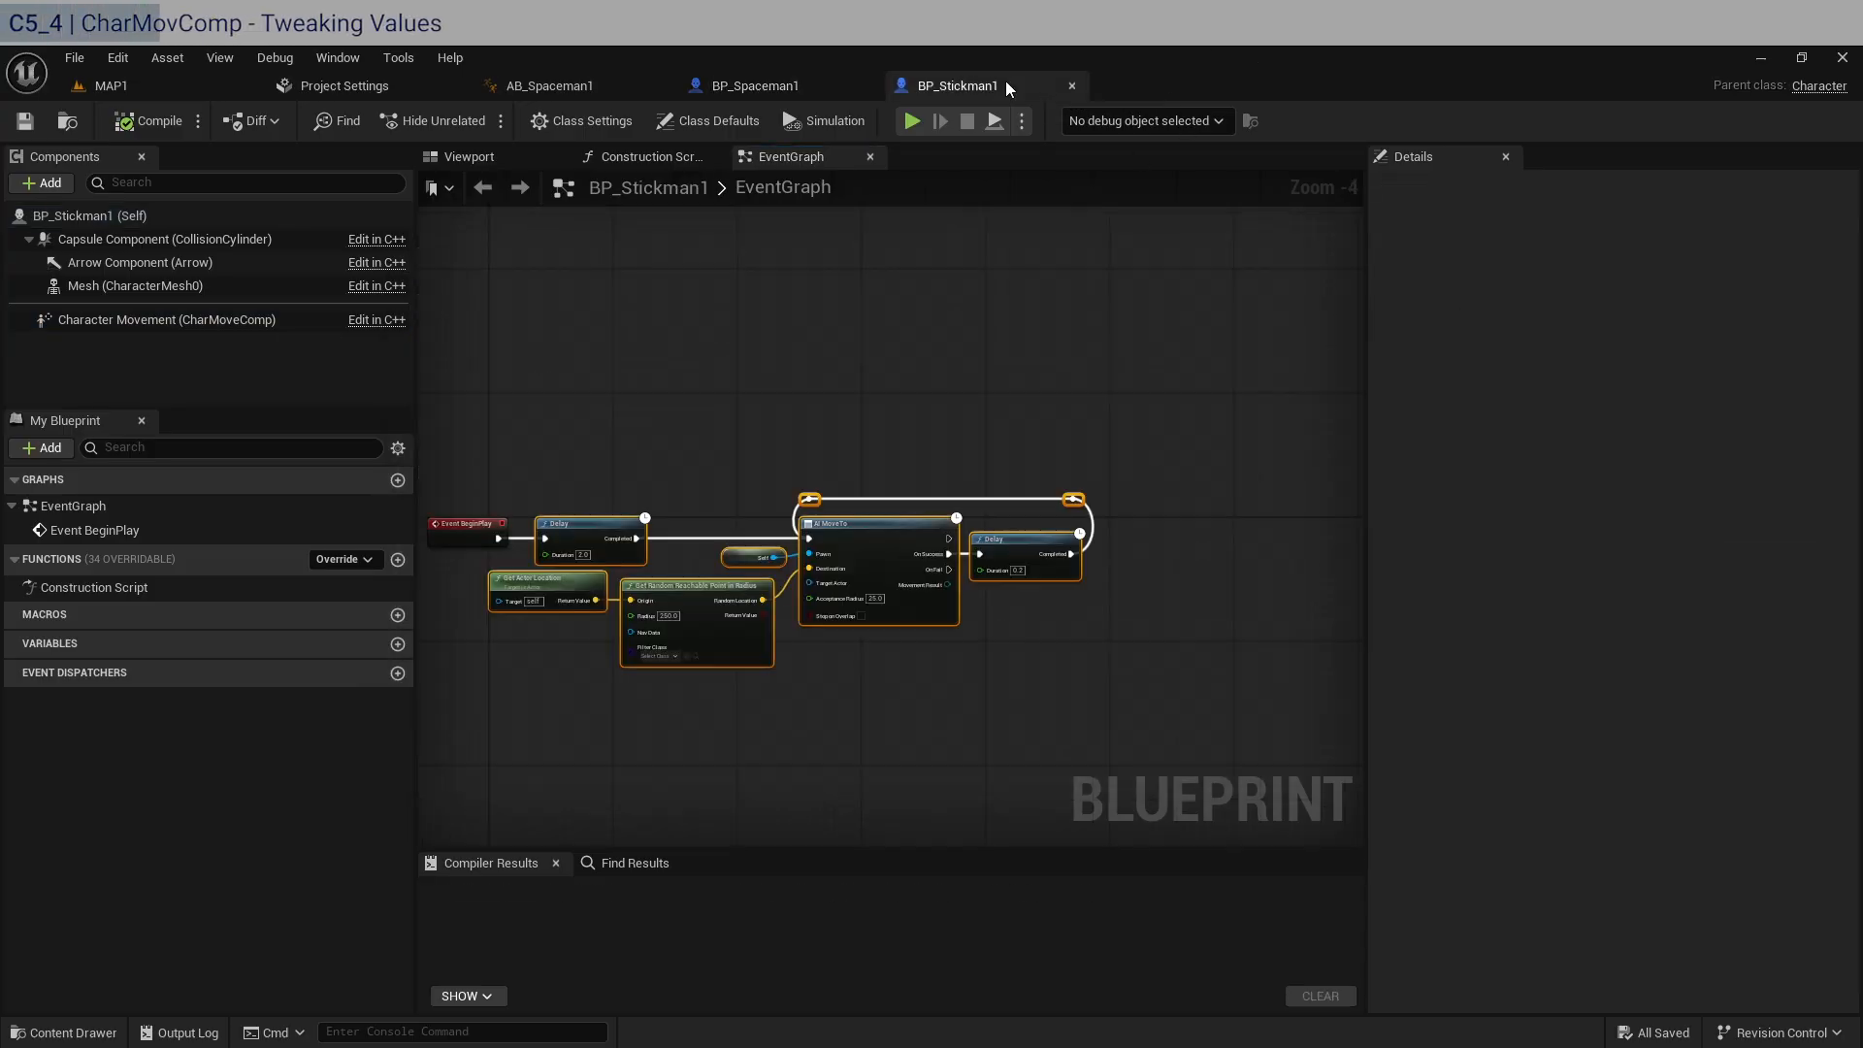
{"action": "left_click", "coordinate": [124, 319]}
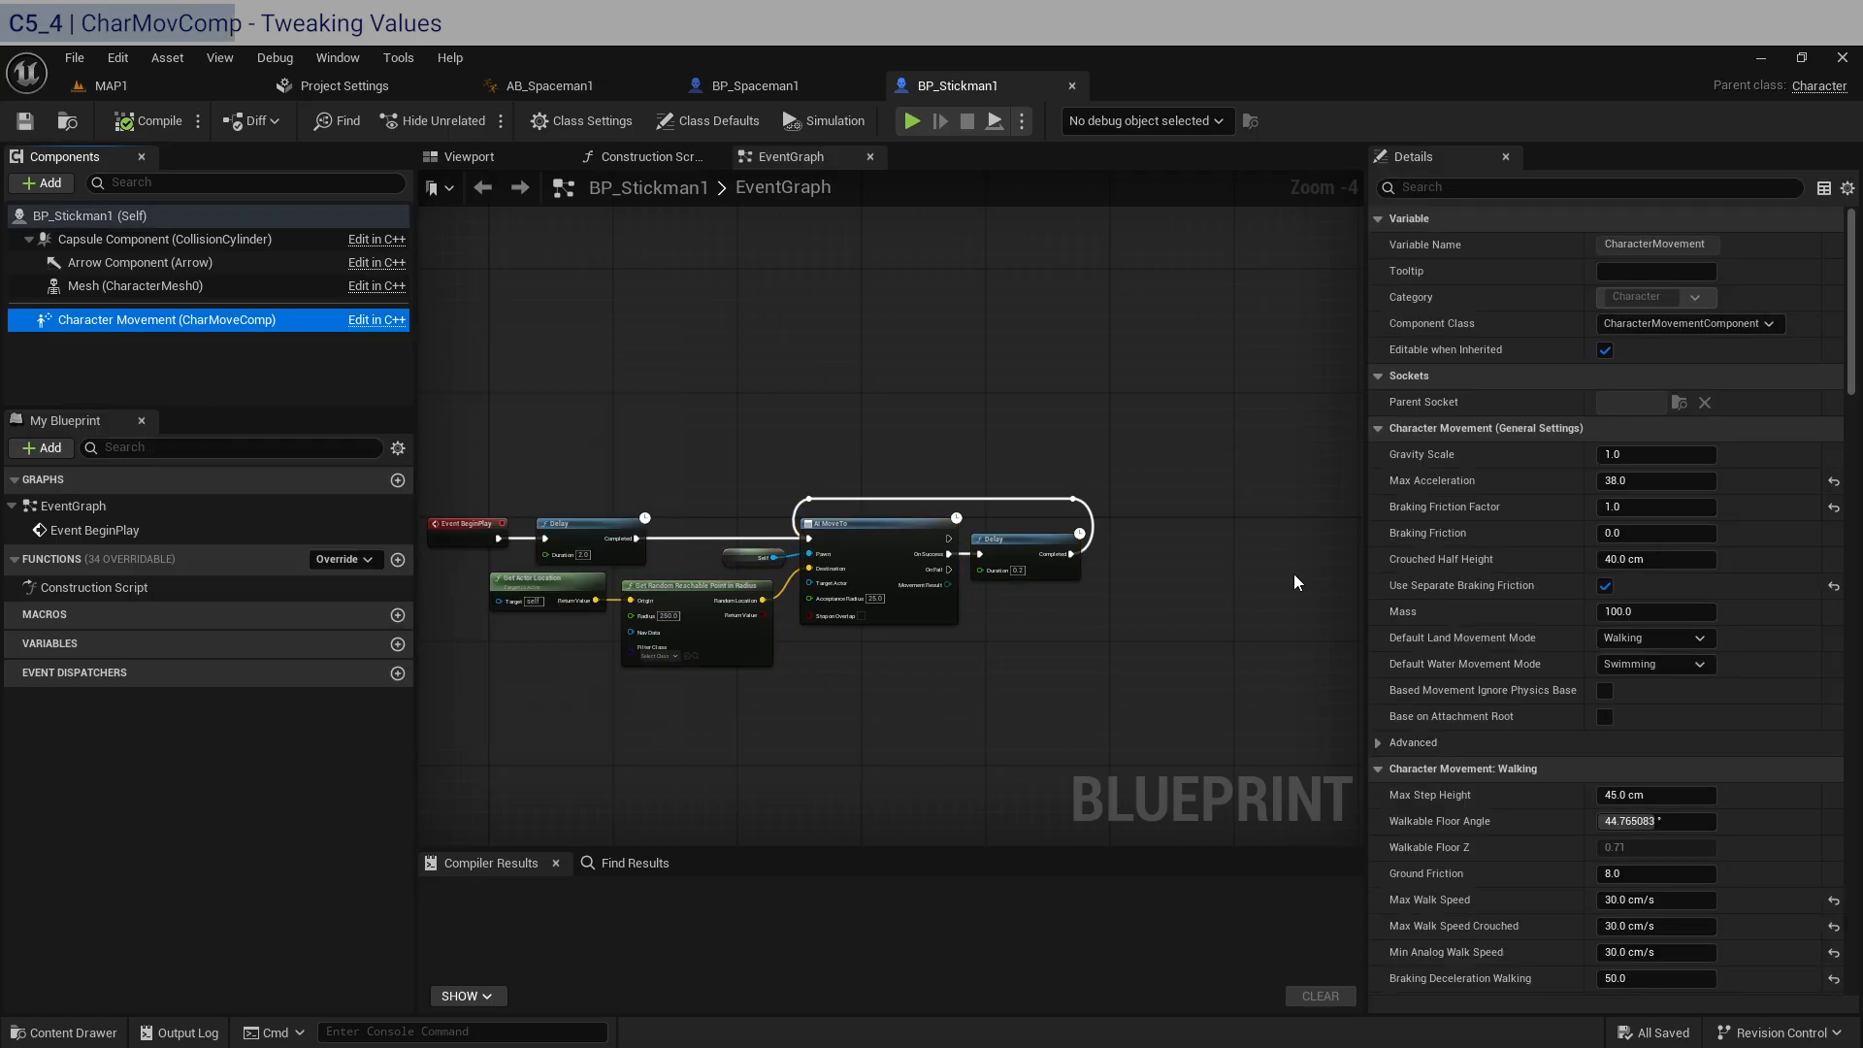
{"action": "left_click", "coordinate": [1642, 454]}
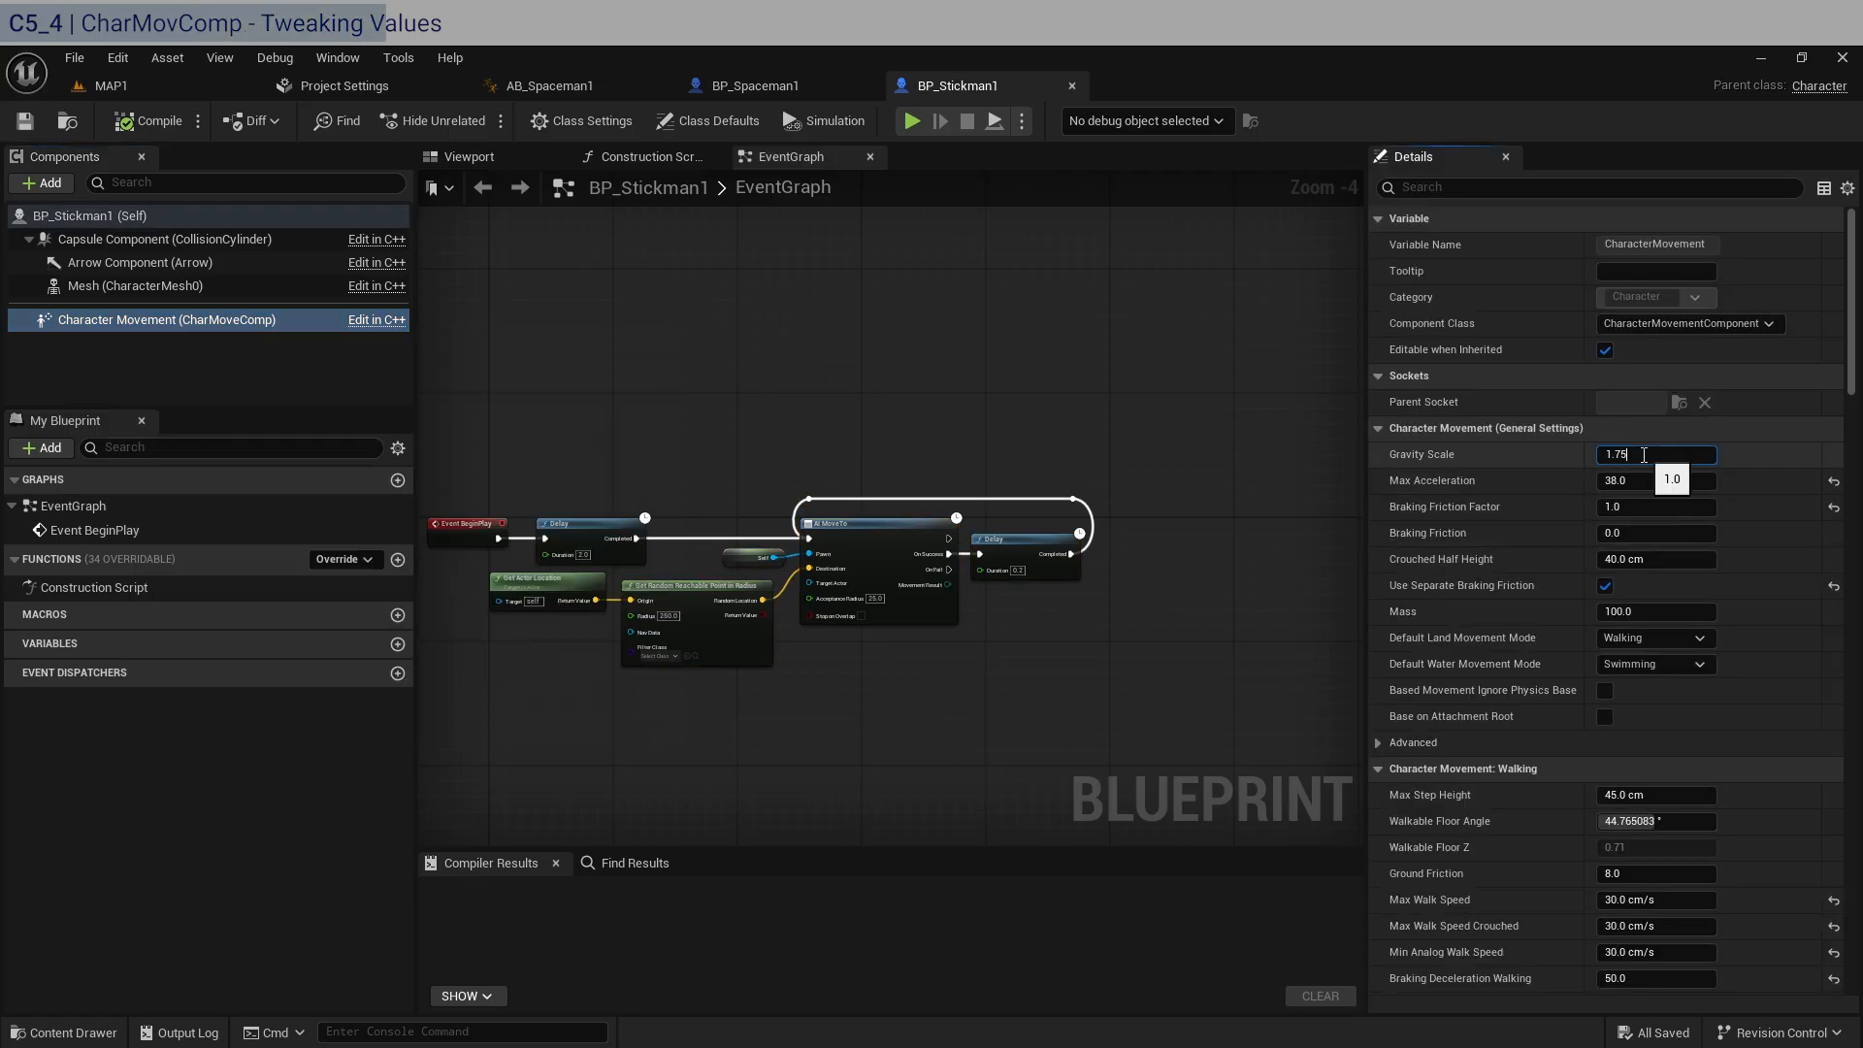
{"action": "type", "text": "1.75"}
{"action": "key", "text": "Return"}
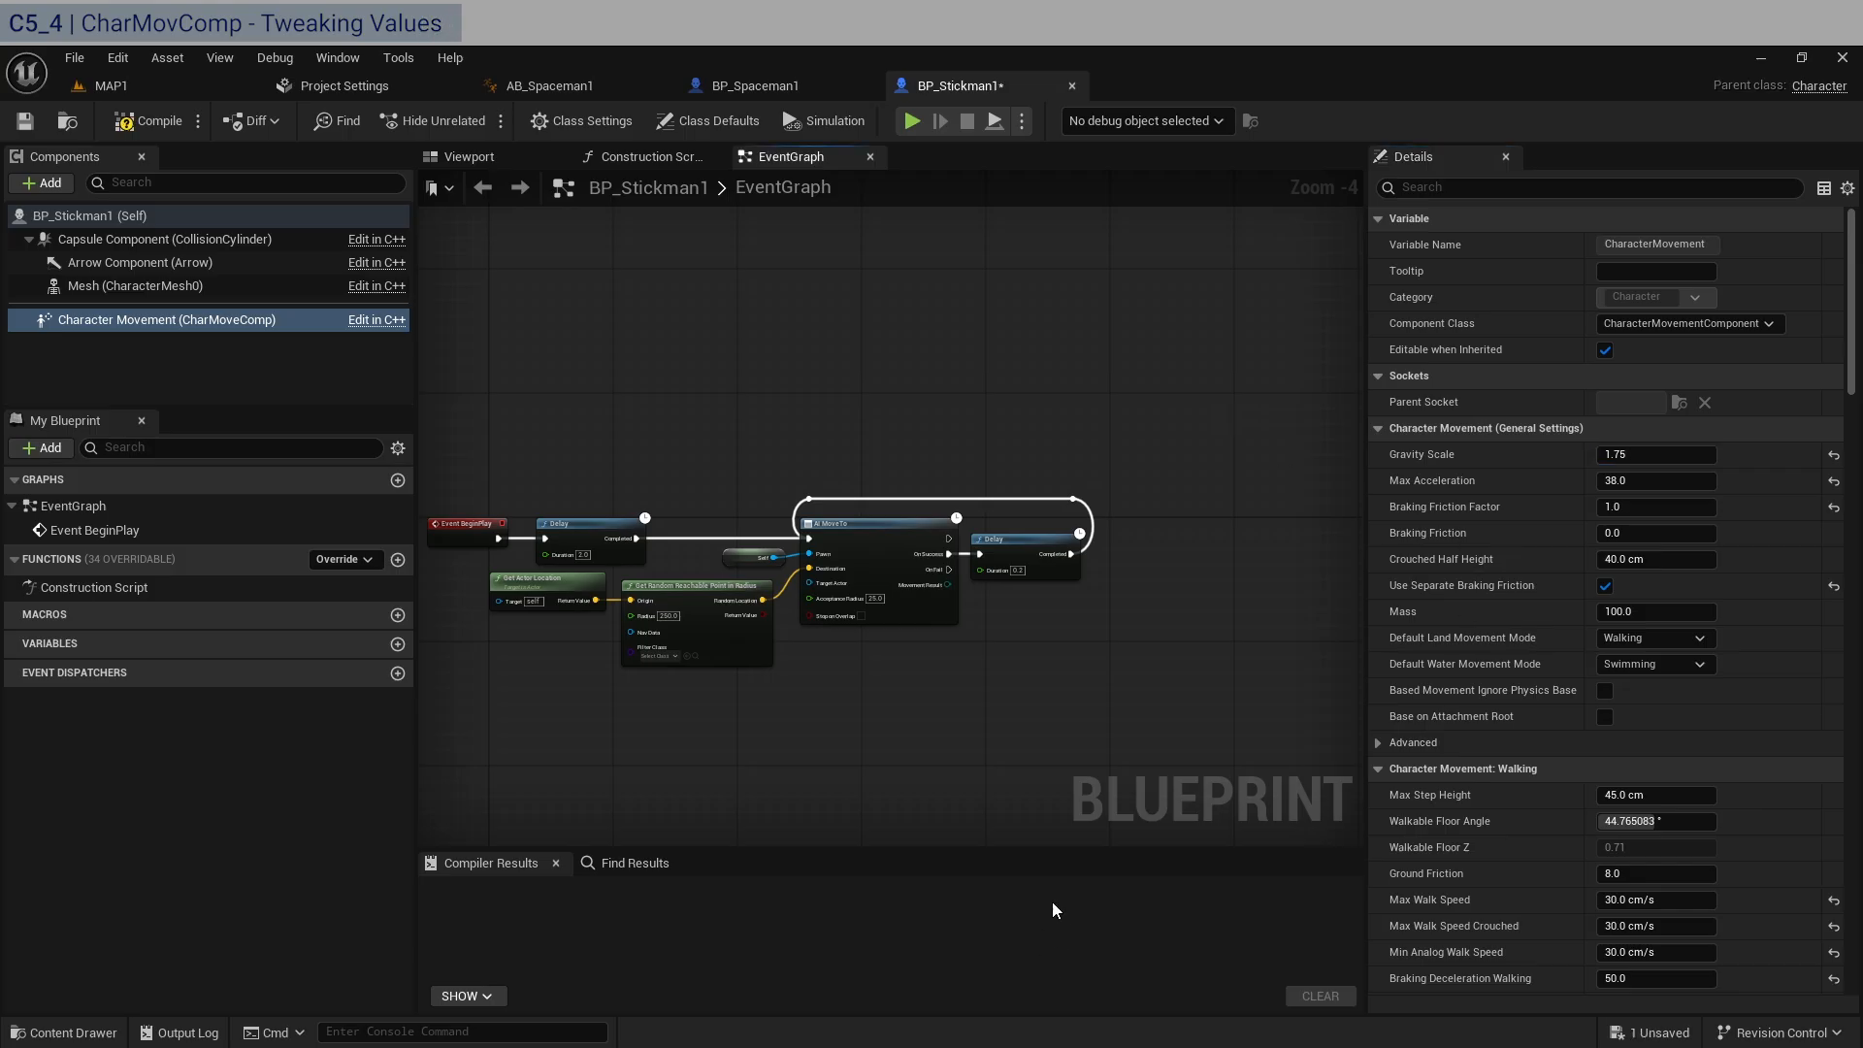
{"action": "left_click", "coordinate": [1085, 1046]}
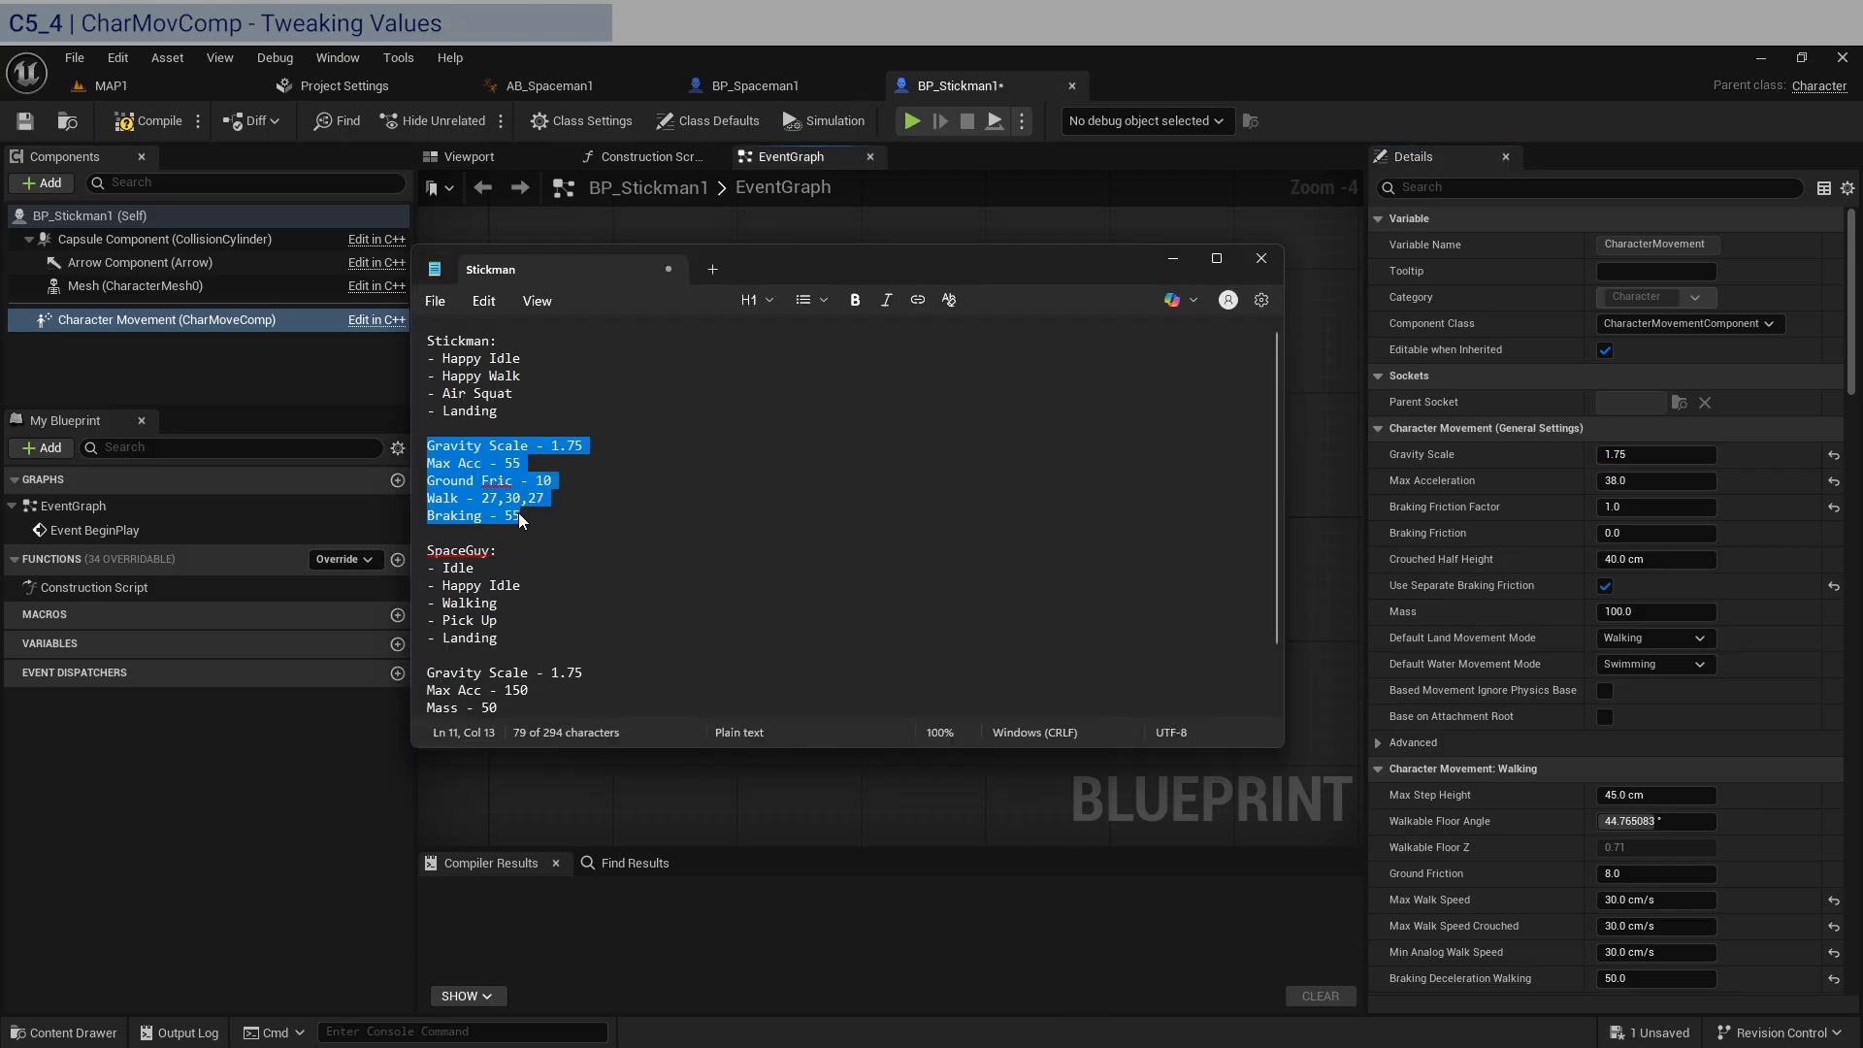
{"action": "left_click", "coordinate": [1647, 482]}
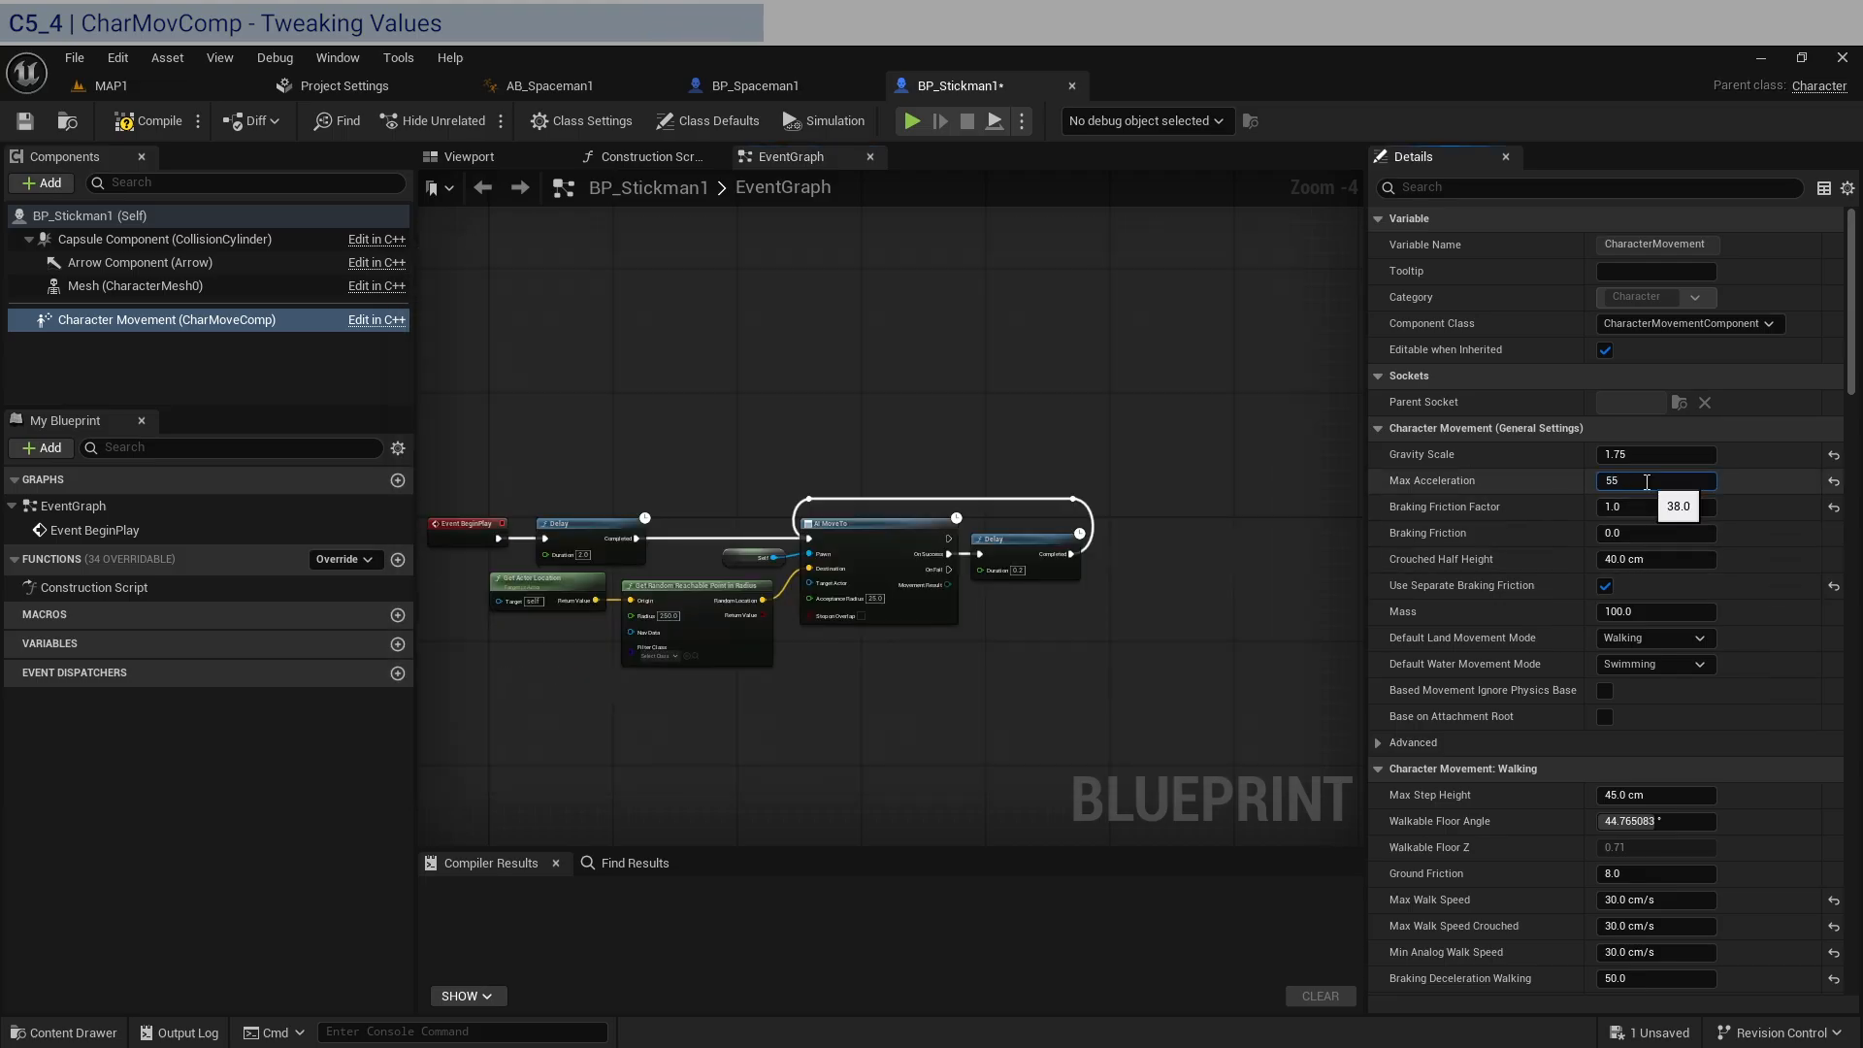
Set BP_Stickman1's Max Walk Speed and Min Analog Walk Speed to 27 cm/s.
{"action": "left_click", "coordinate": [1693, 901]}
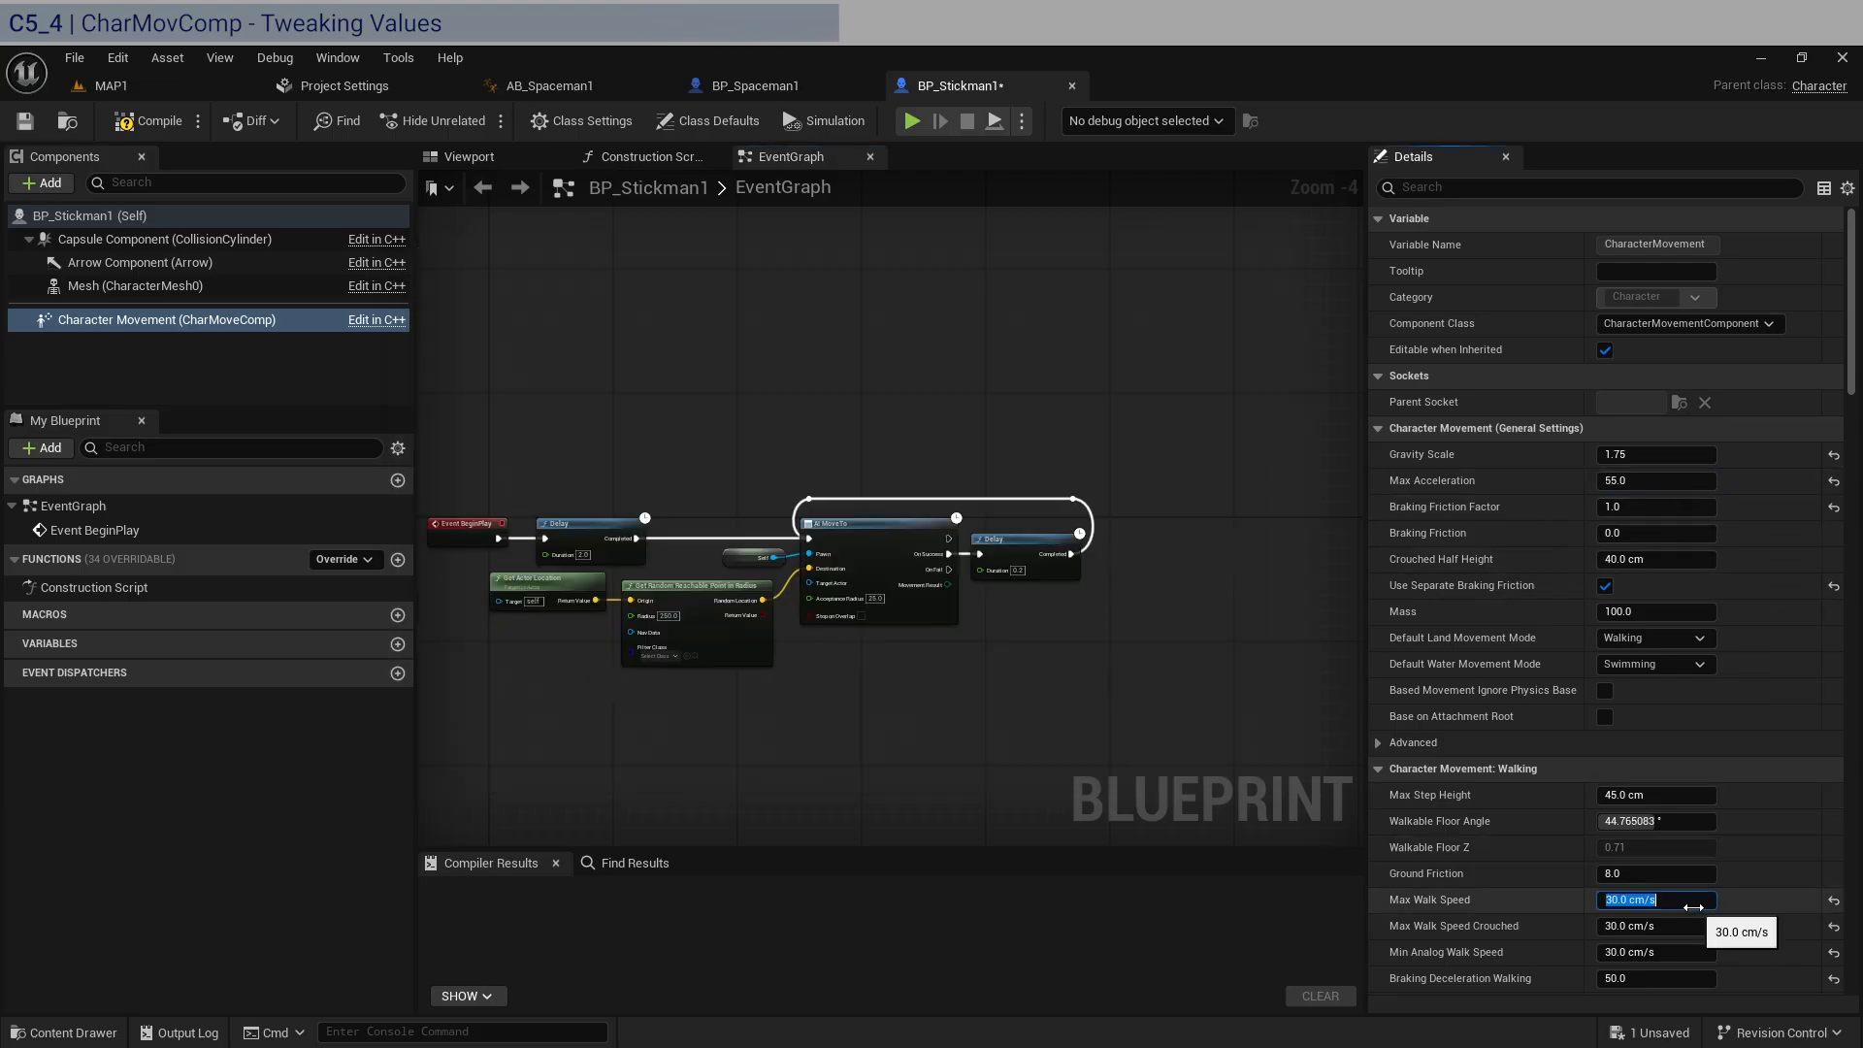
{"action": "type", "text": "27"}
{"action": "key", "text": "alt+Tab"}
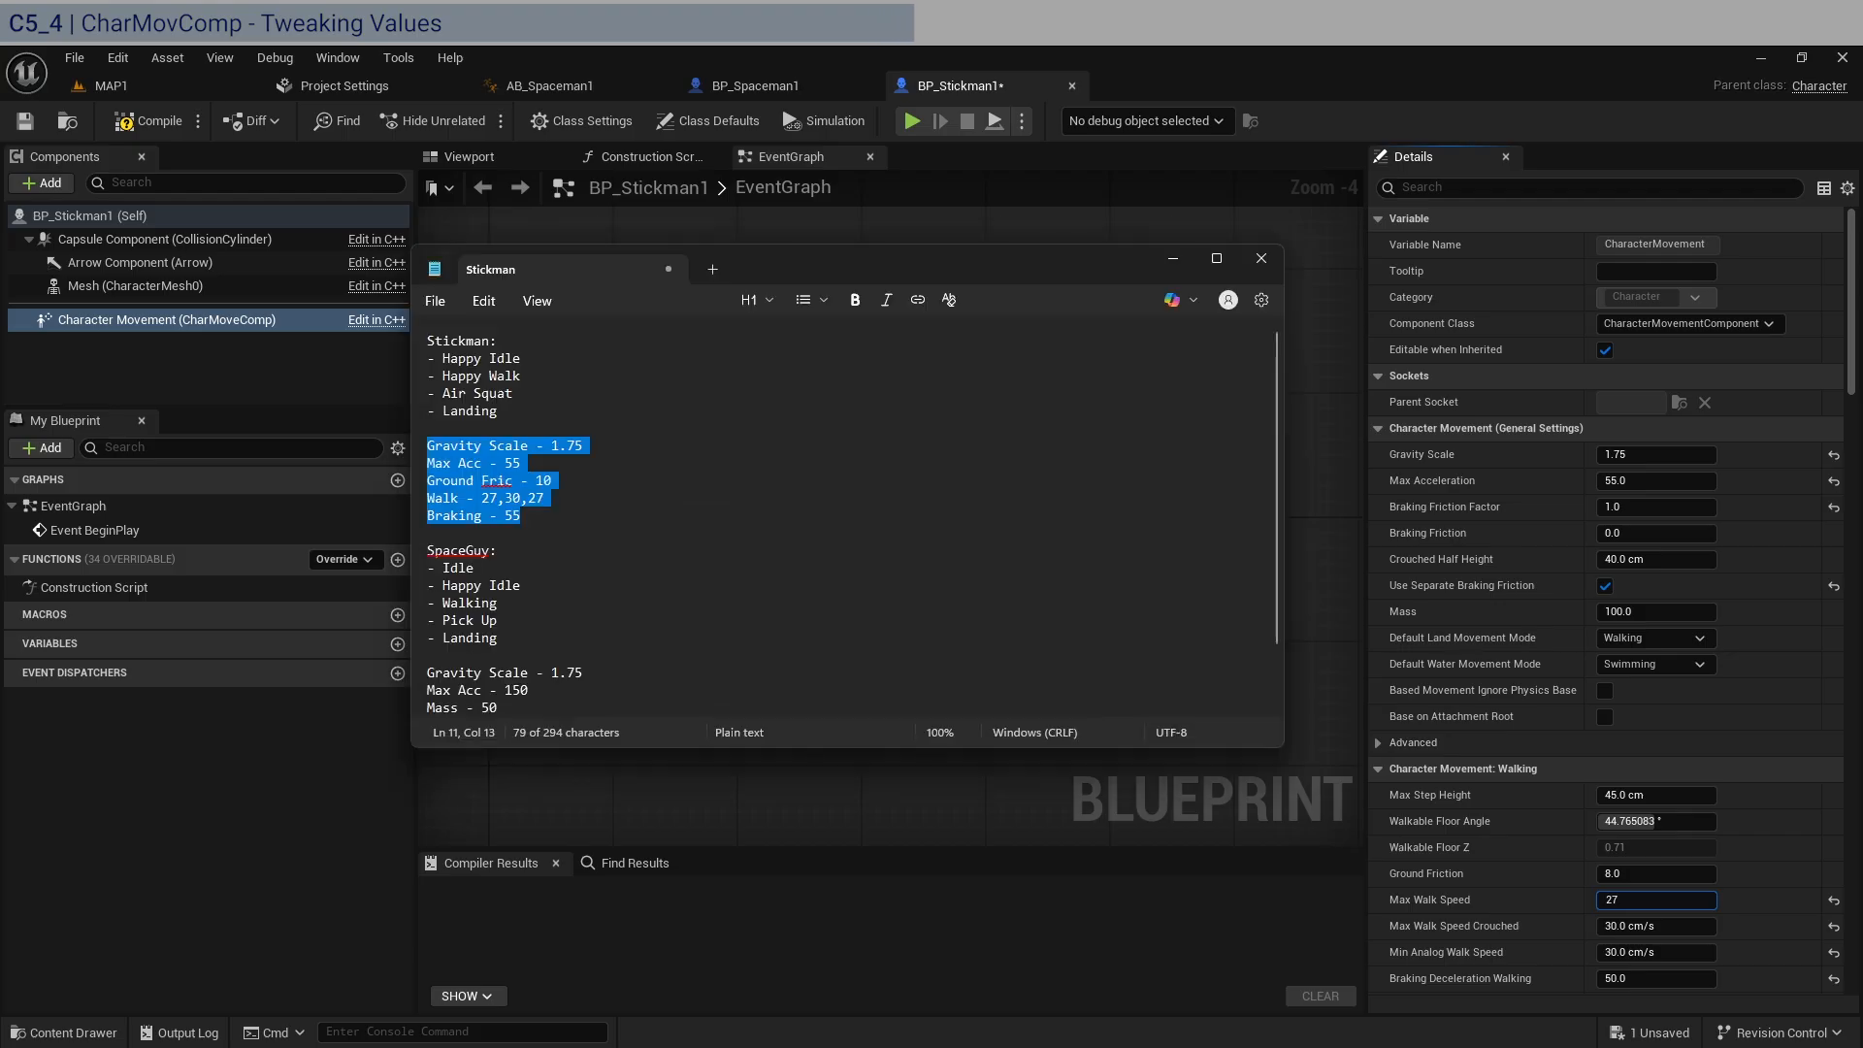
{"action": "key", "text": "alt+Tab"}
{"action": "left_click", "coordinate": [1681, 951]}
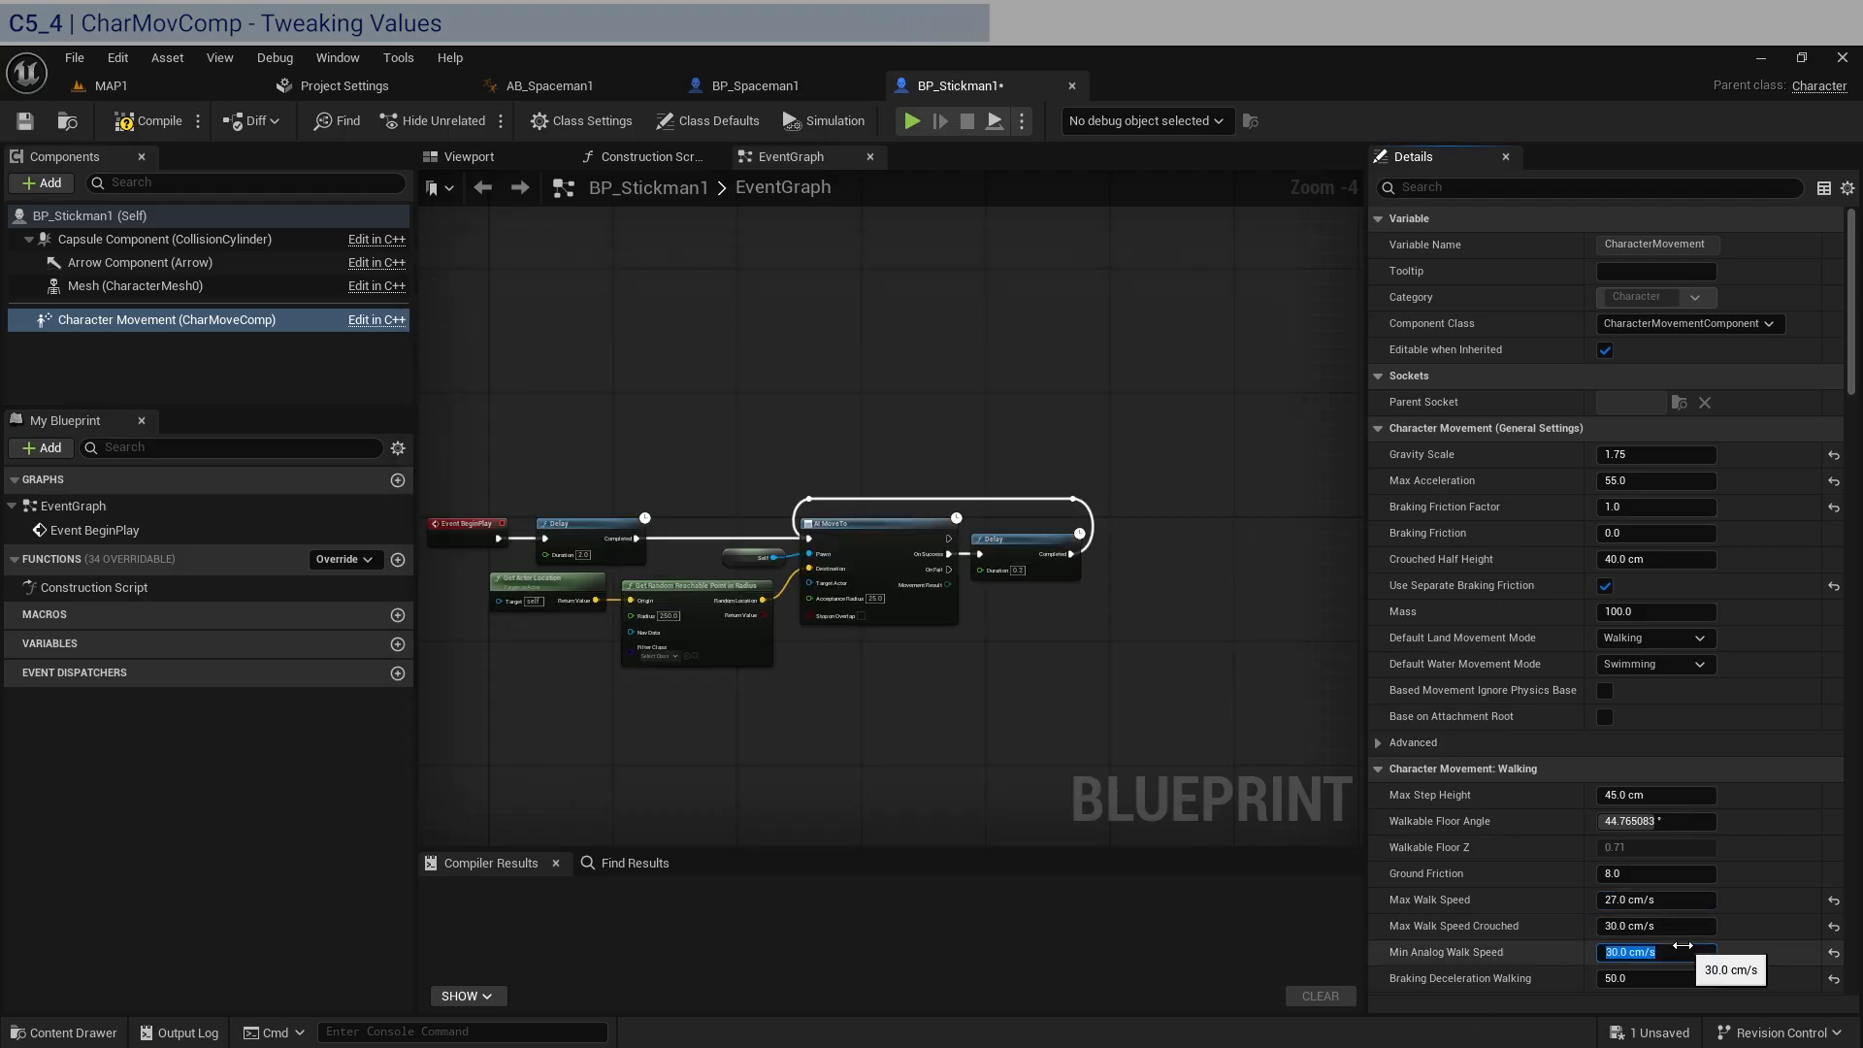
{"action": "type", "text": "27"}
Set BP_Stickman1's Braking Deceleration Walking to 55 and Ground Friction to 10.
{"action": "left_click", "coordinate": [1683, 978]}
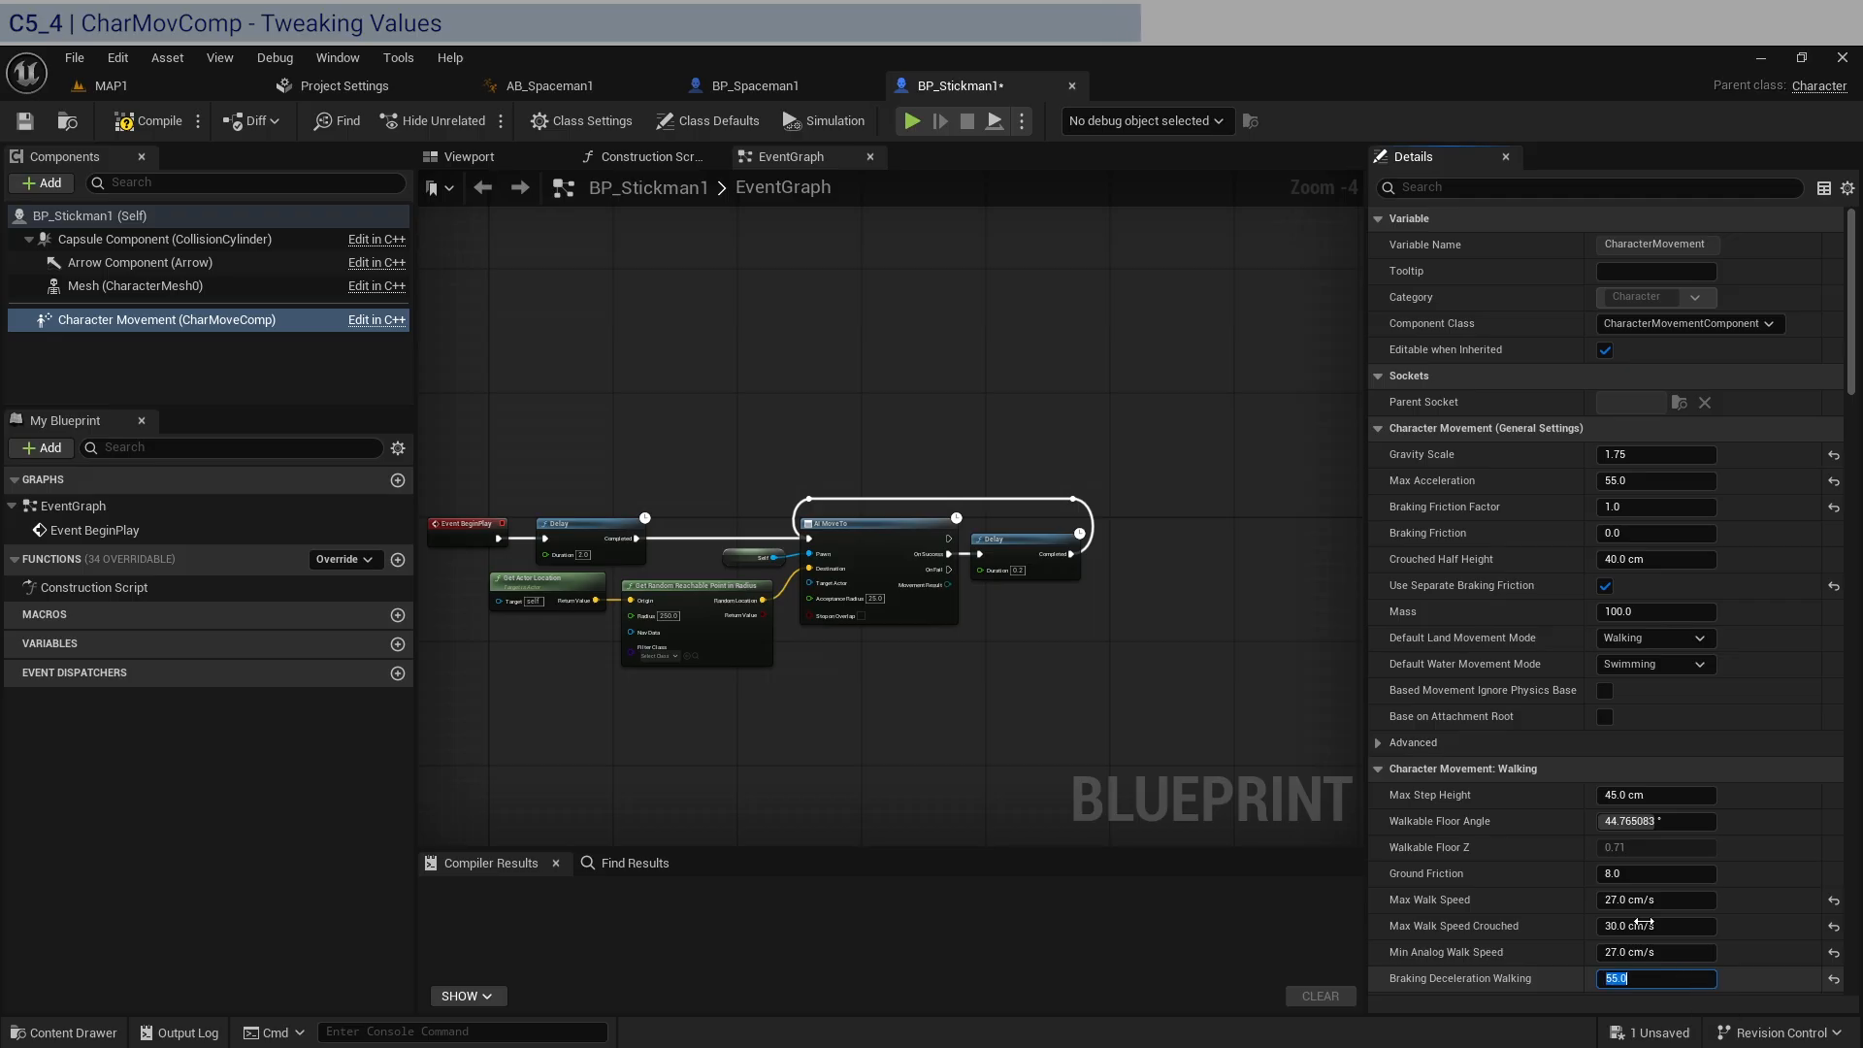
{"action": "left_click", "coordinate": [1650, 873]}
{"action": "type", "text": "1"}
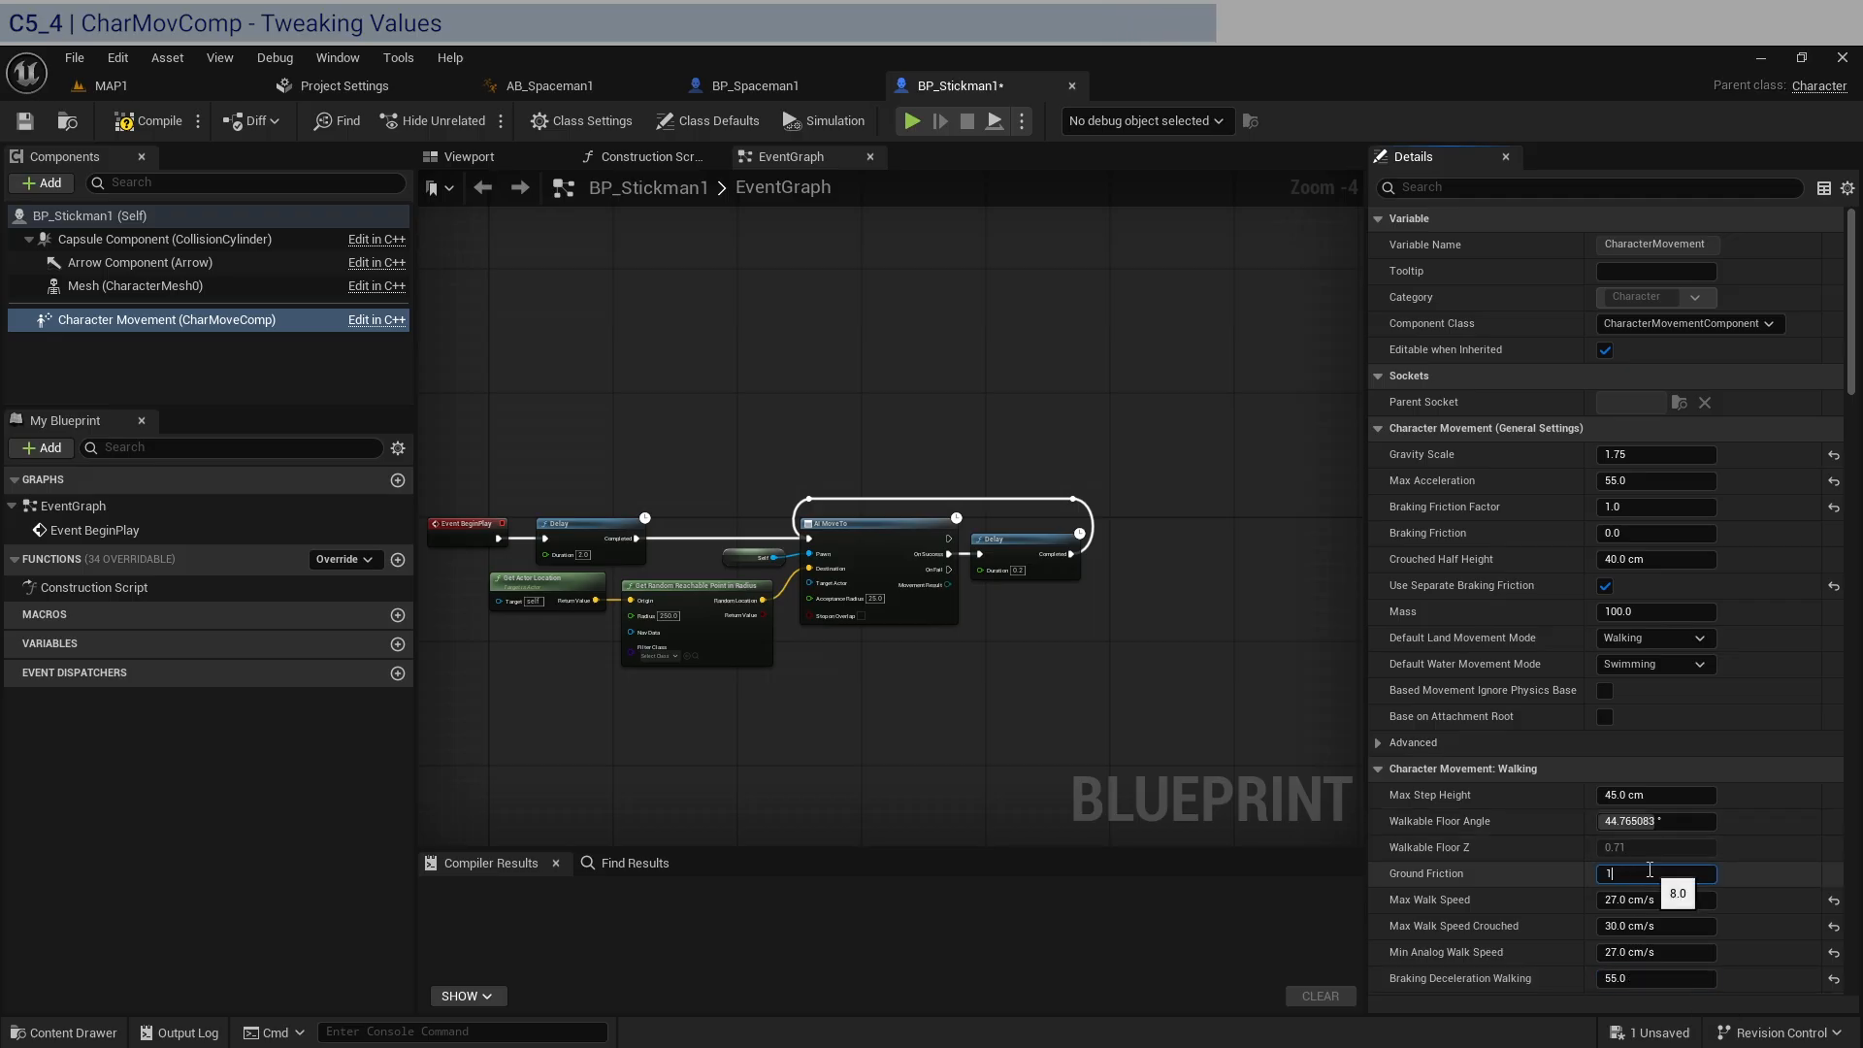
{"action": "type", "text": "0"}
{"action": "key", "text": "Return"}
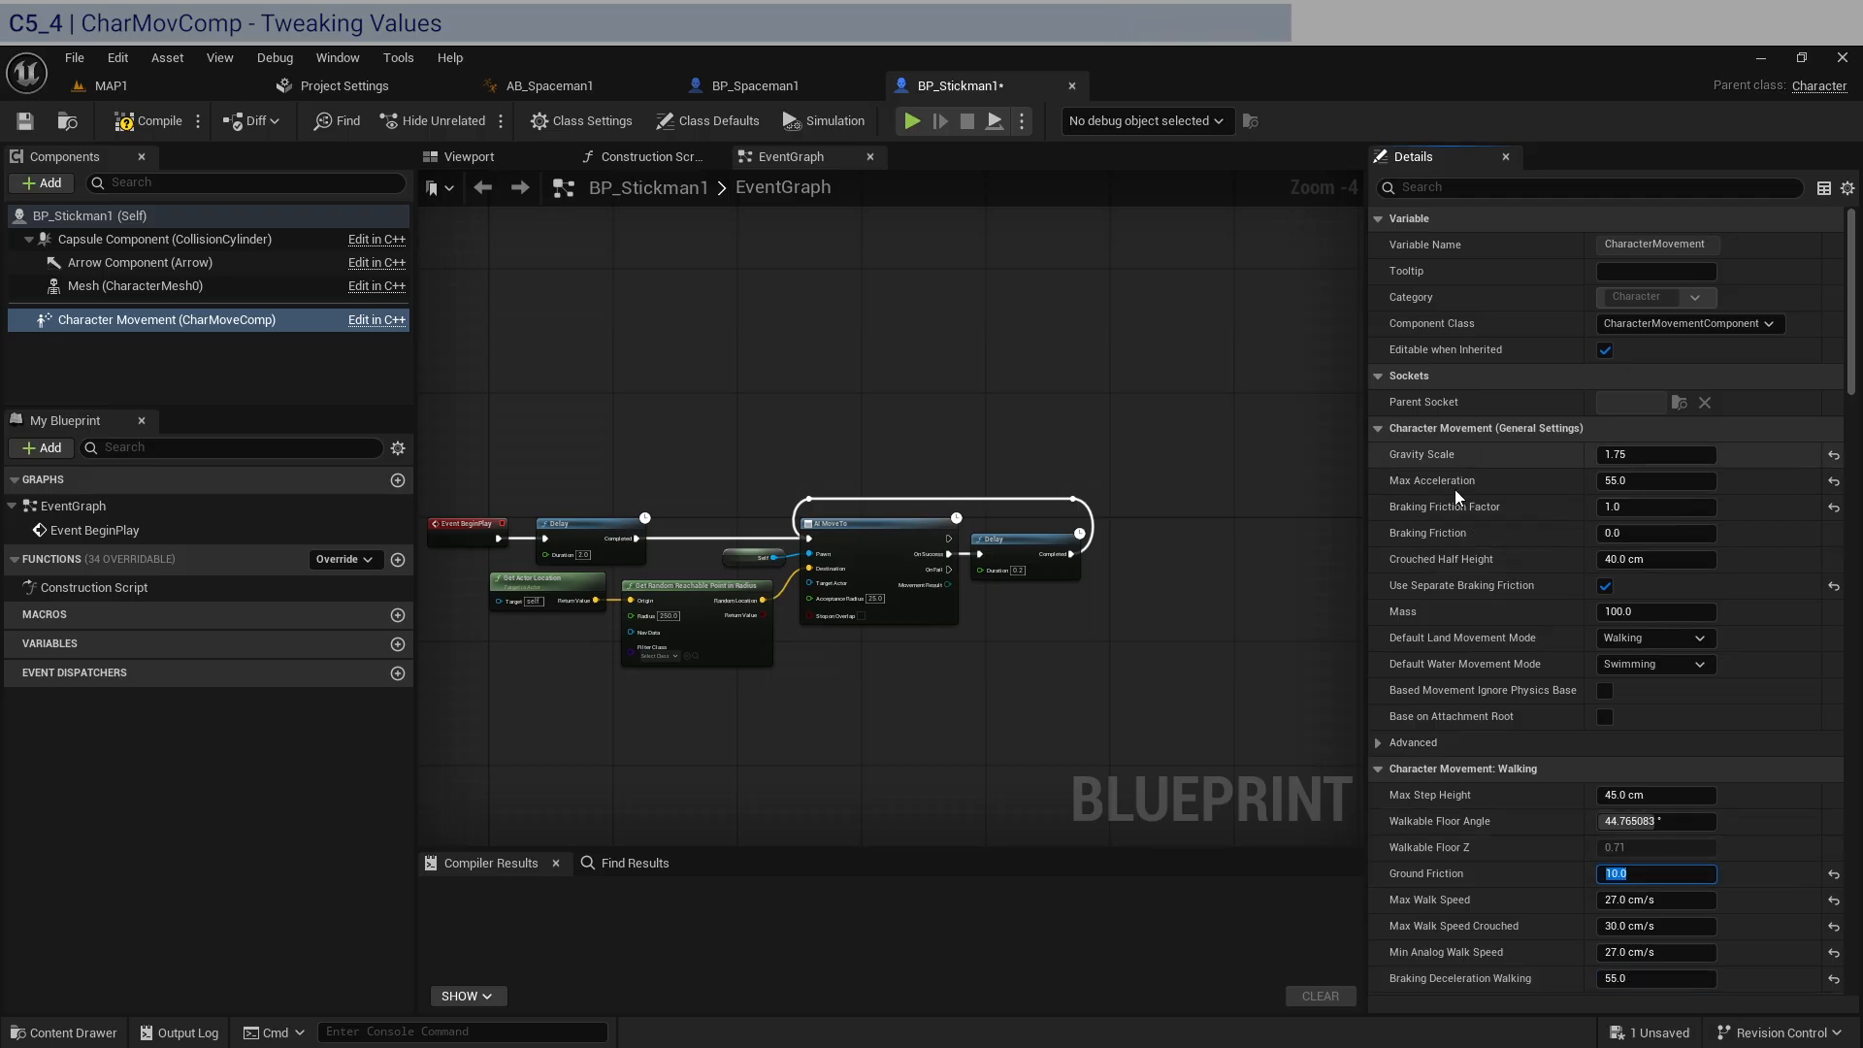
Check the remaining Character Movement settings down to Rotation Rate, and compile and save BP_Stickman1.
{"action": "scroll", "coordinate": [1423, 760], "scroll_direction": "down", "scroll_amount": 5}
{"action": "scroll", "coordinate": [1422, 760], "scroll_direction": "down", "scroll_amount": 10}
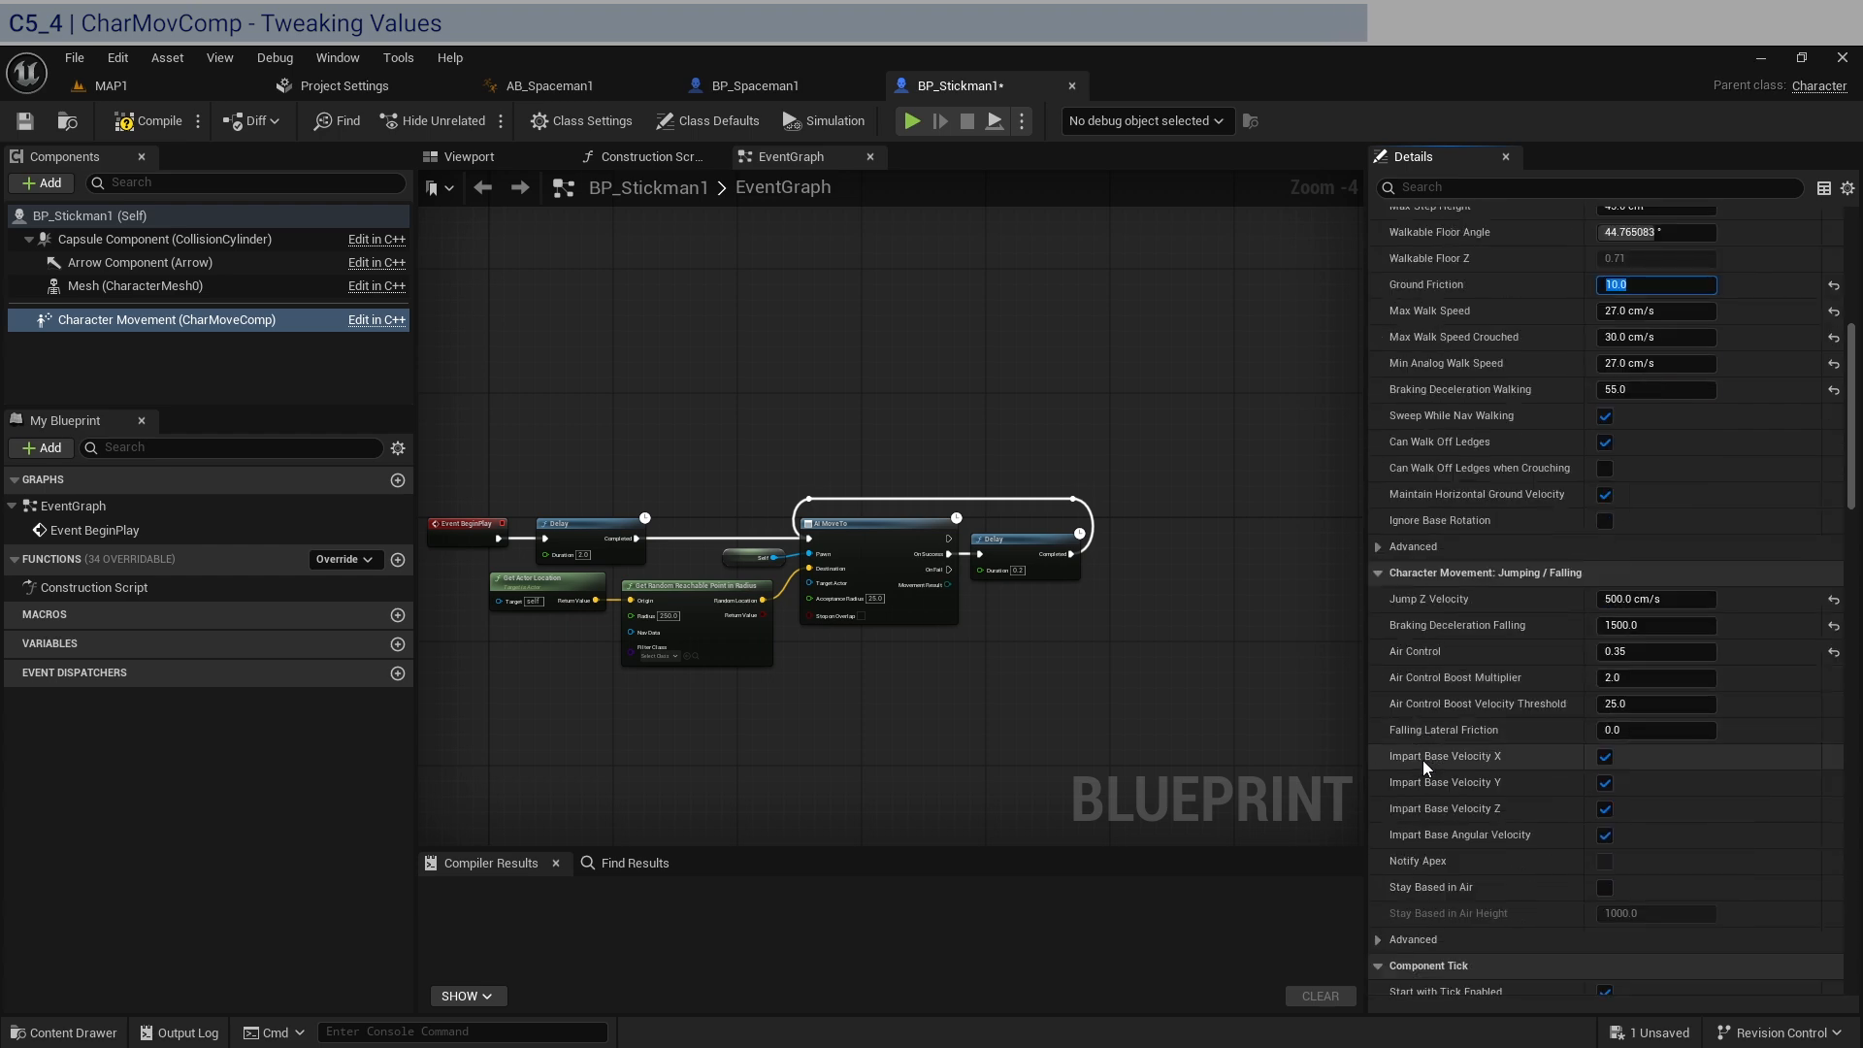
{"action": "scroll", "coordinate": [1422, 759], "scroll_direction": "down", "scroll_amount": 5}
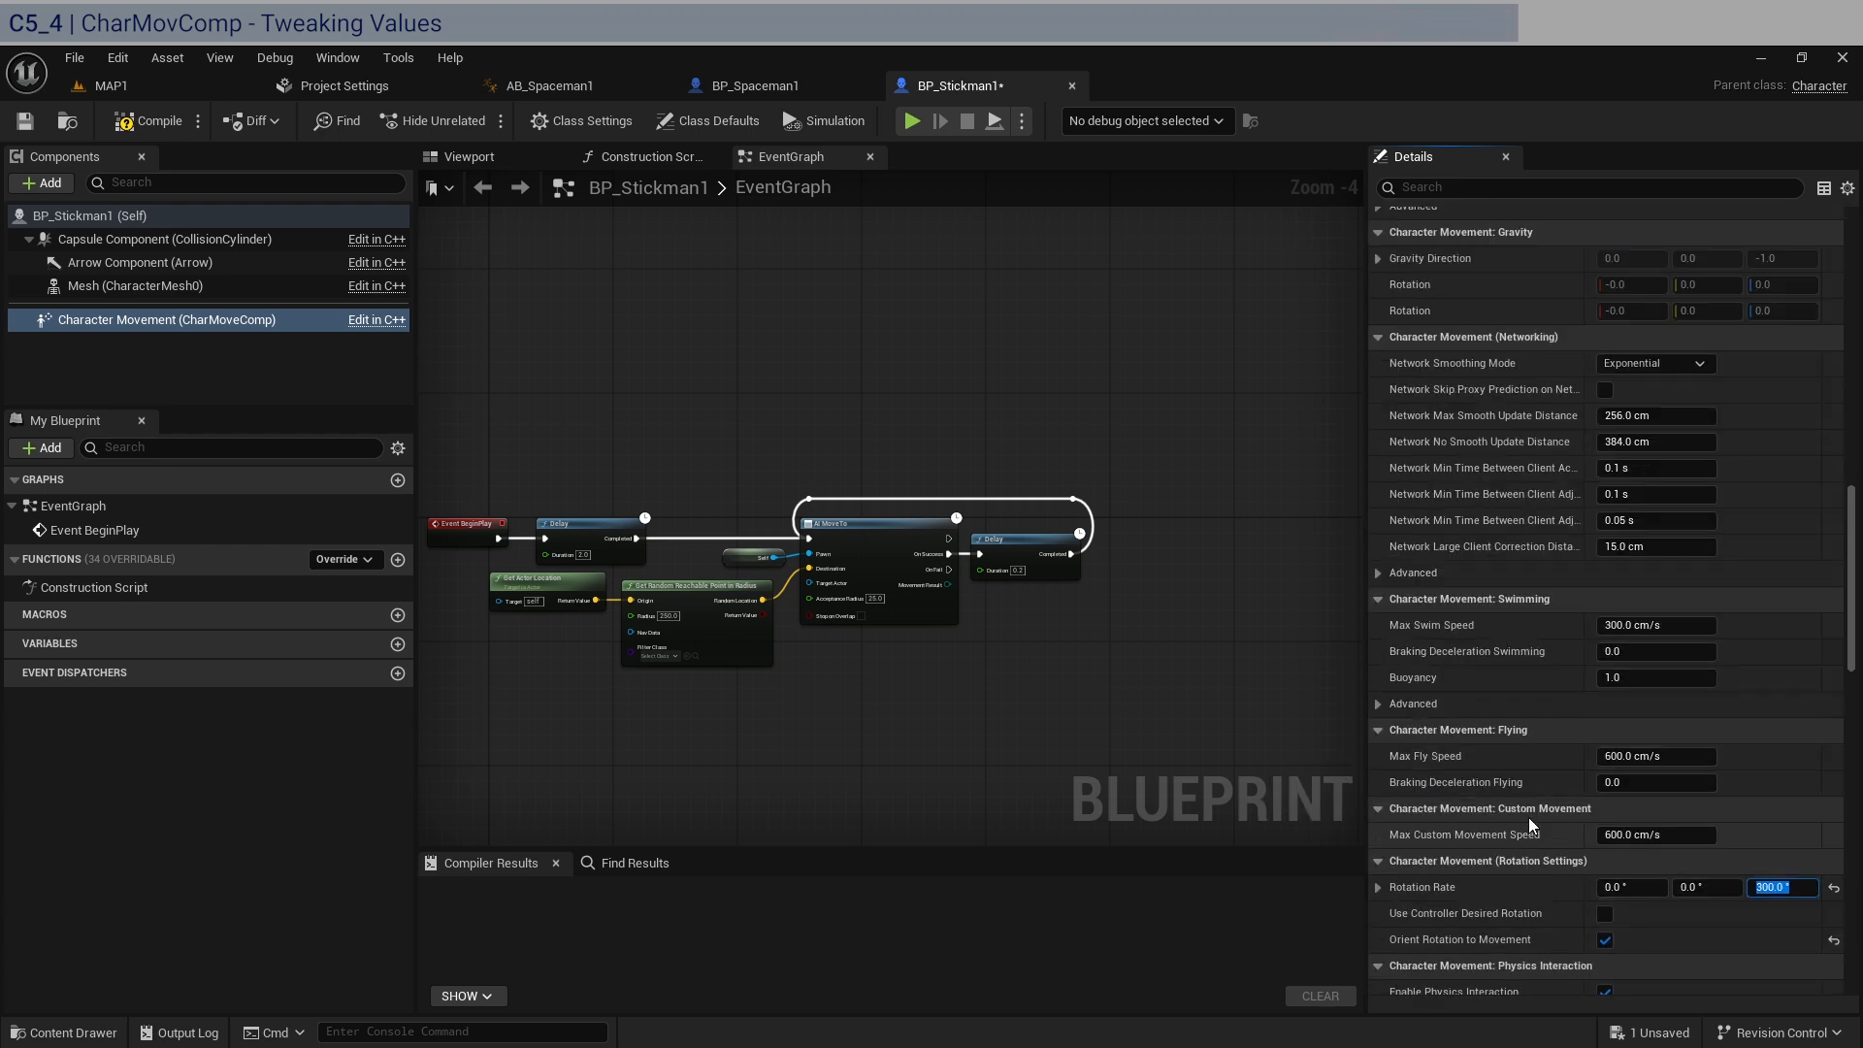
{"action": "scroll", "coordinate": [1528, 818], "scroll_direction": "up", "scroll_amount": 15}
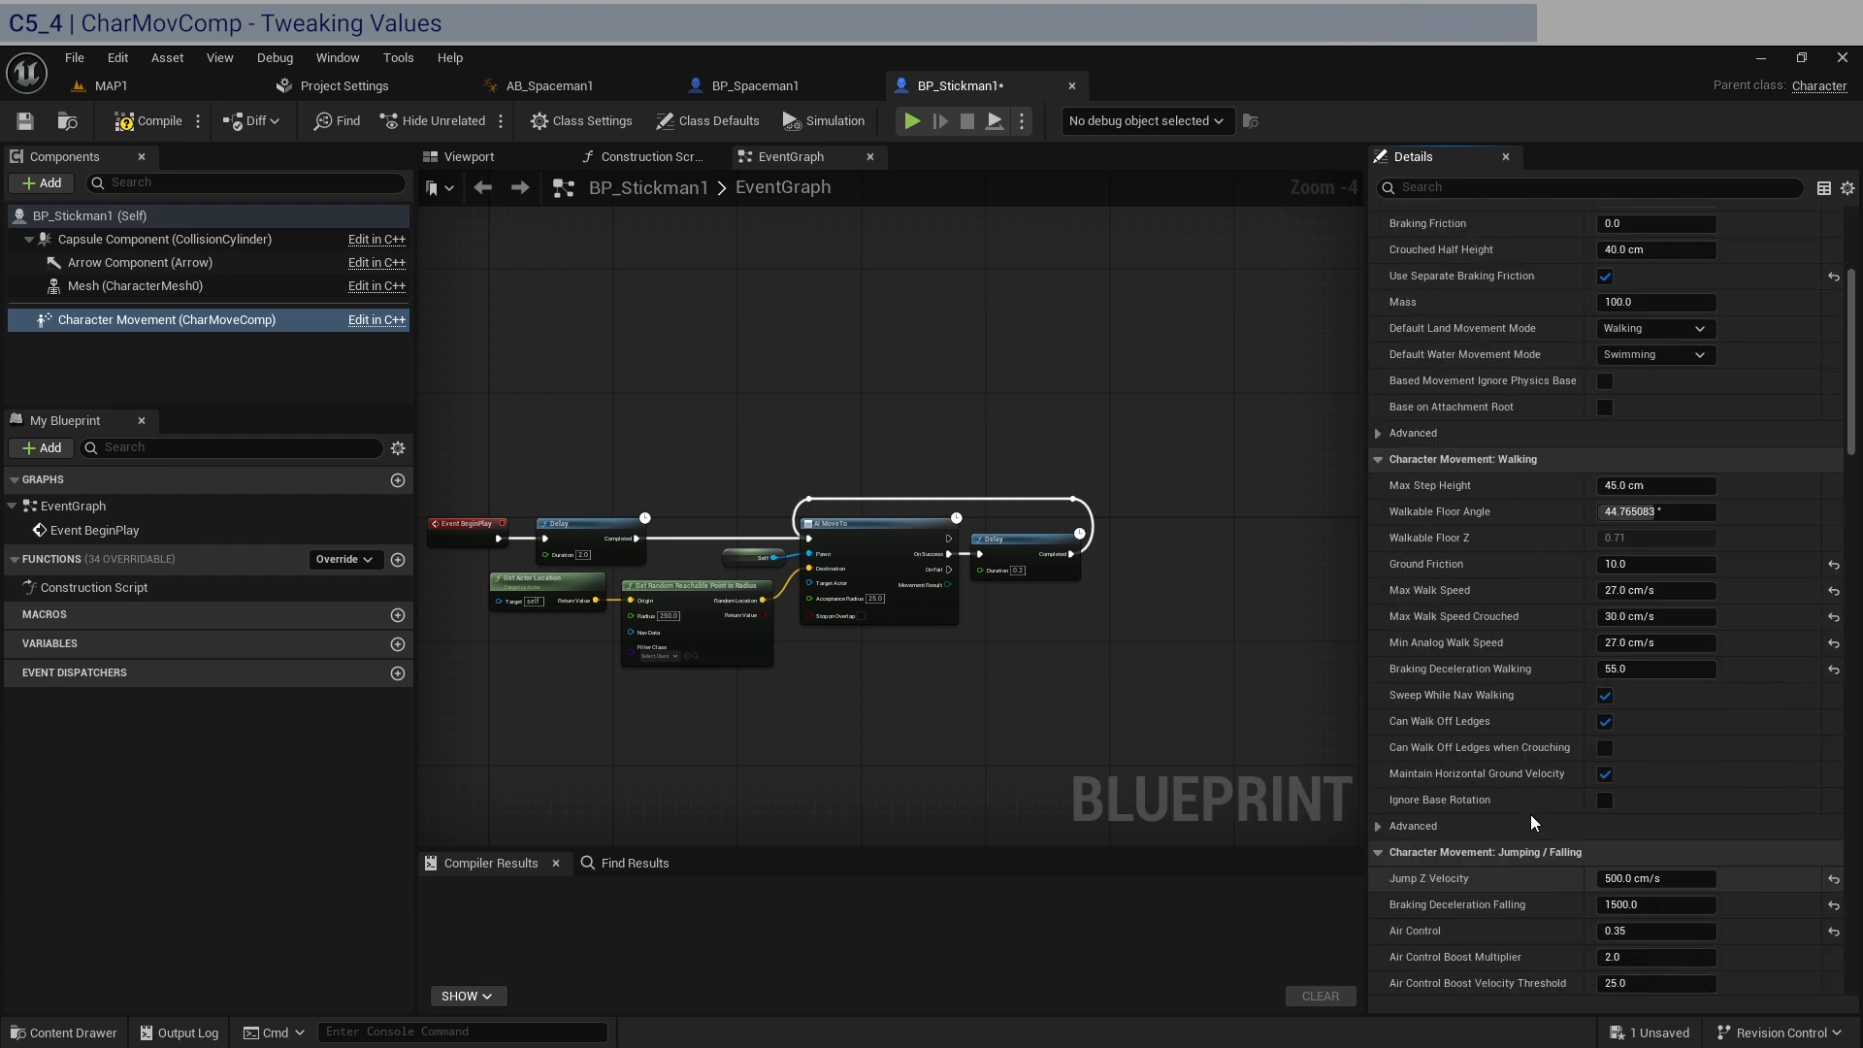
{"action": "left_click", "coordinate": [165, 124]}
{"action": "left_click", "coordinate": [27, 121]}
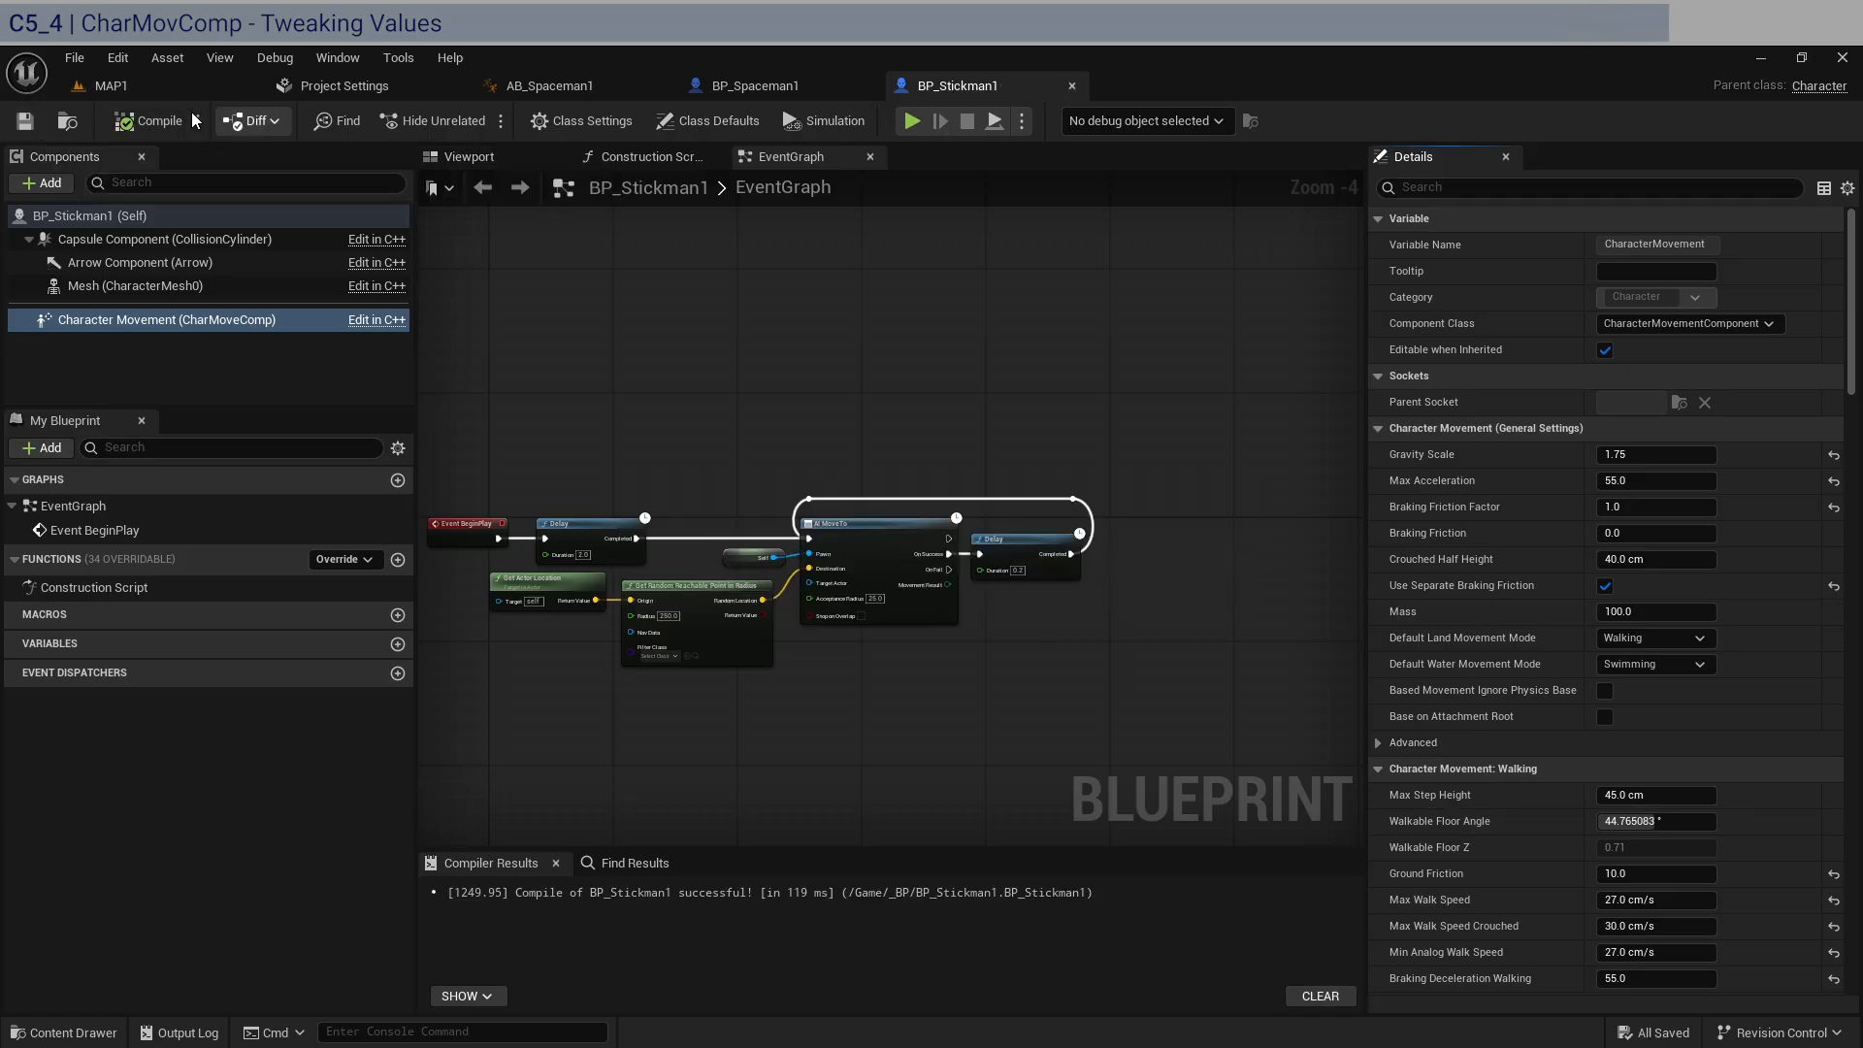
Place a BP_Spaceman1 actor in MAP1 between the two Stickmen, at about X 0, Y -20.
{"action": "left_click", "coordinate": [137, 82]}
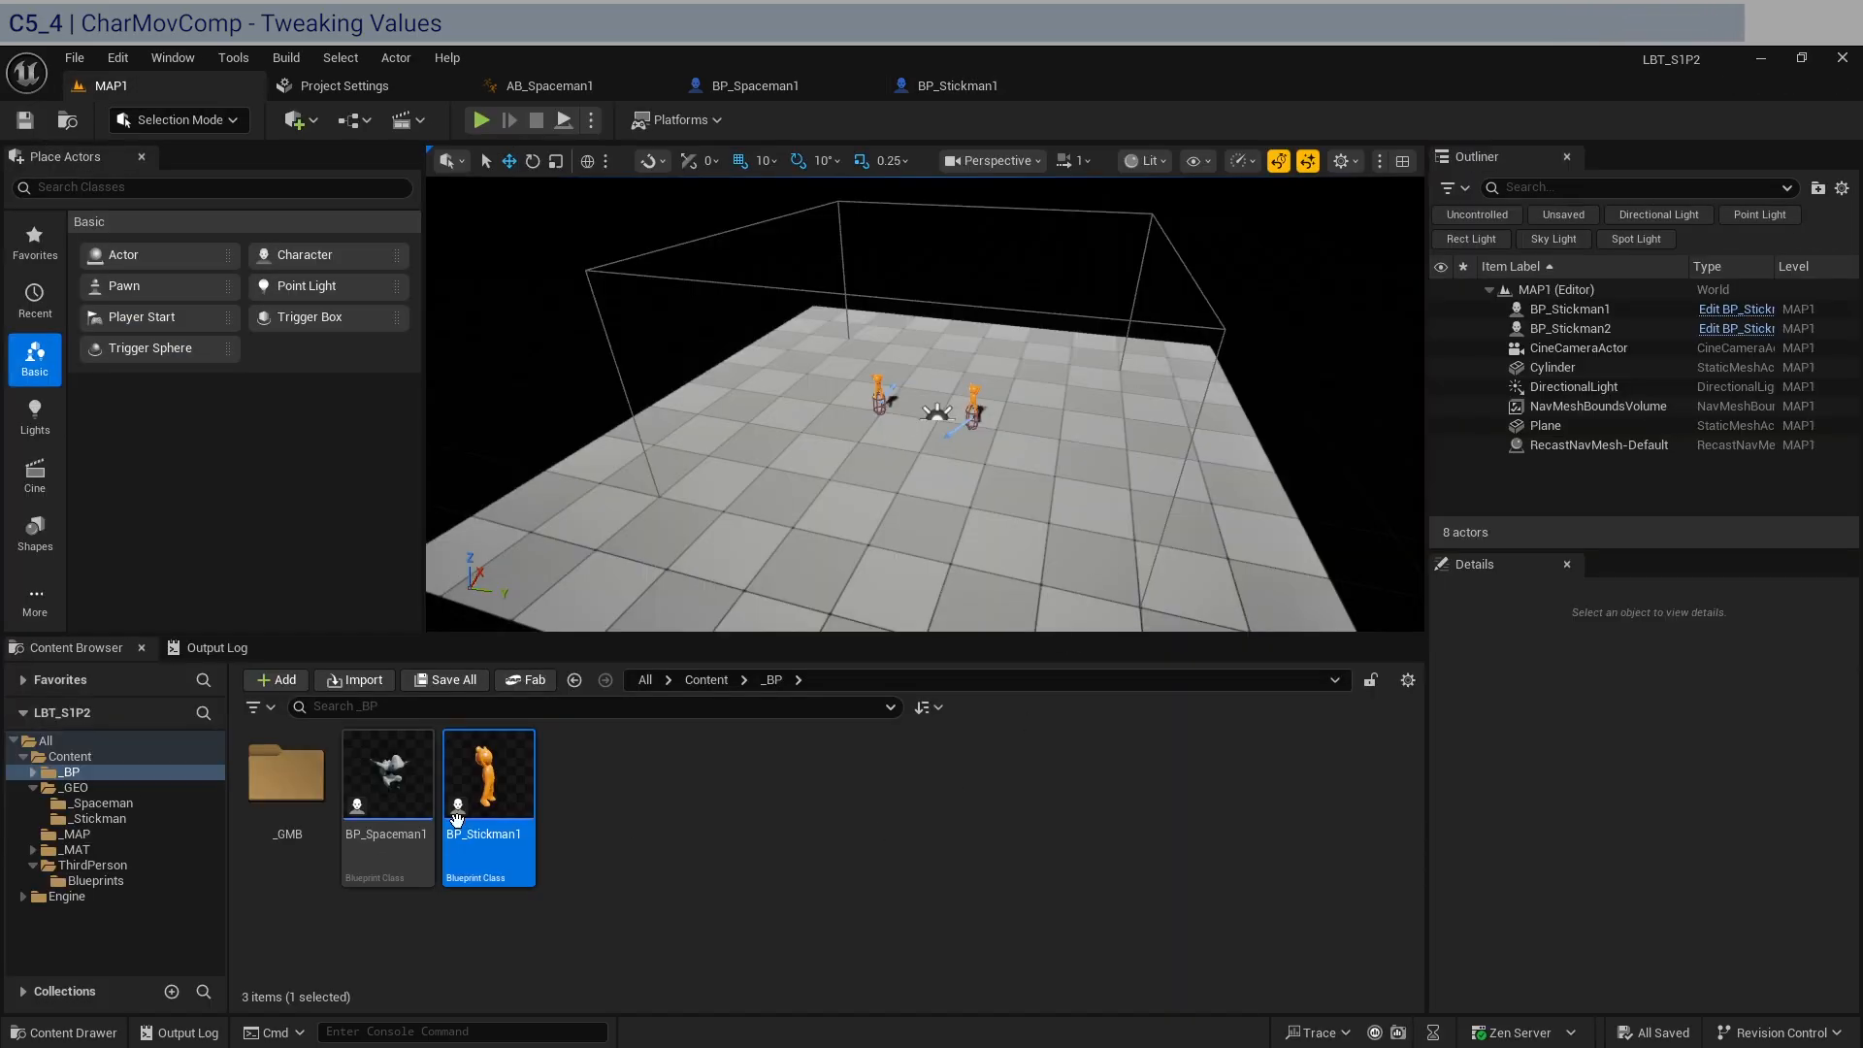
{"action": "left_click", "coordinate": [667, 837]}
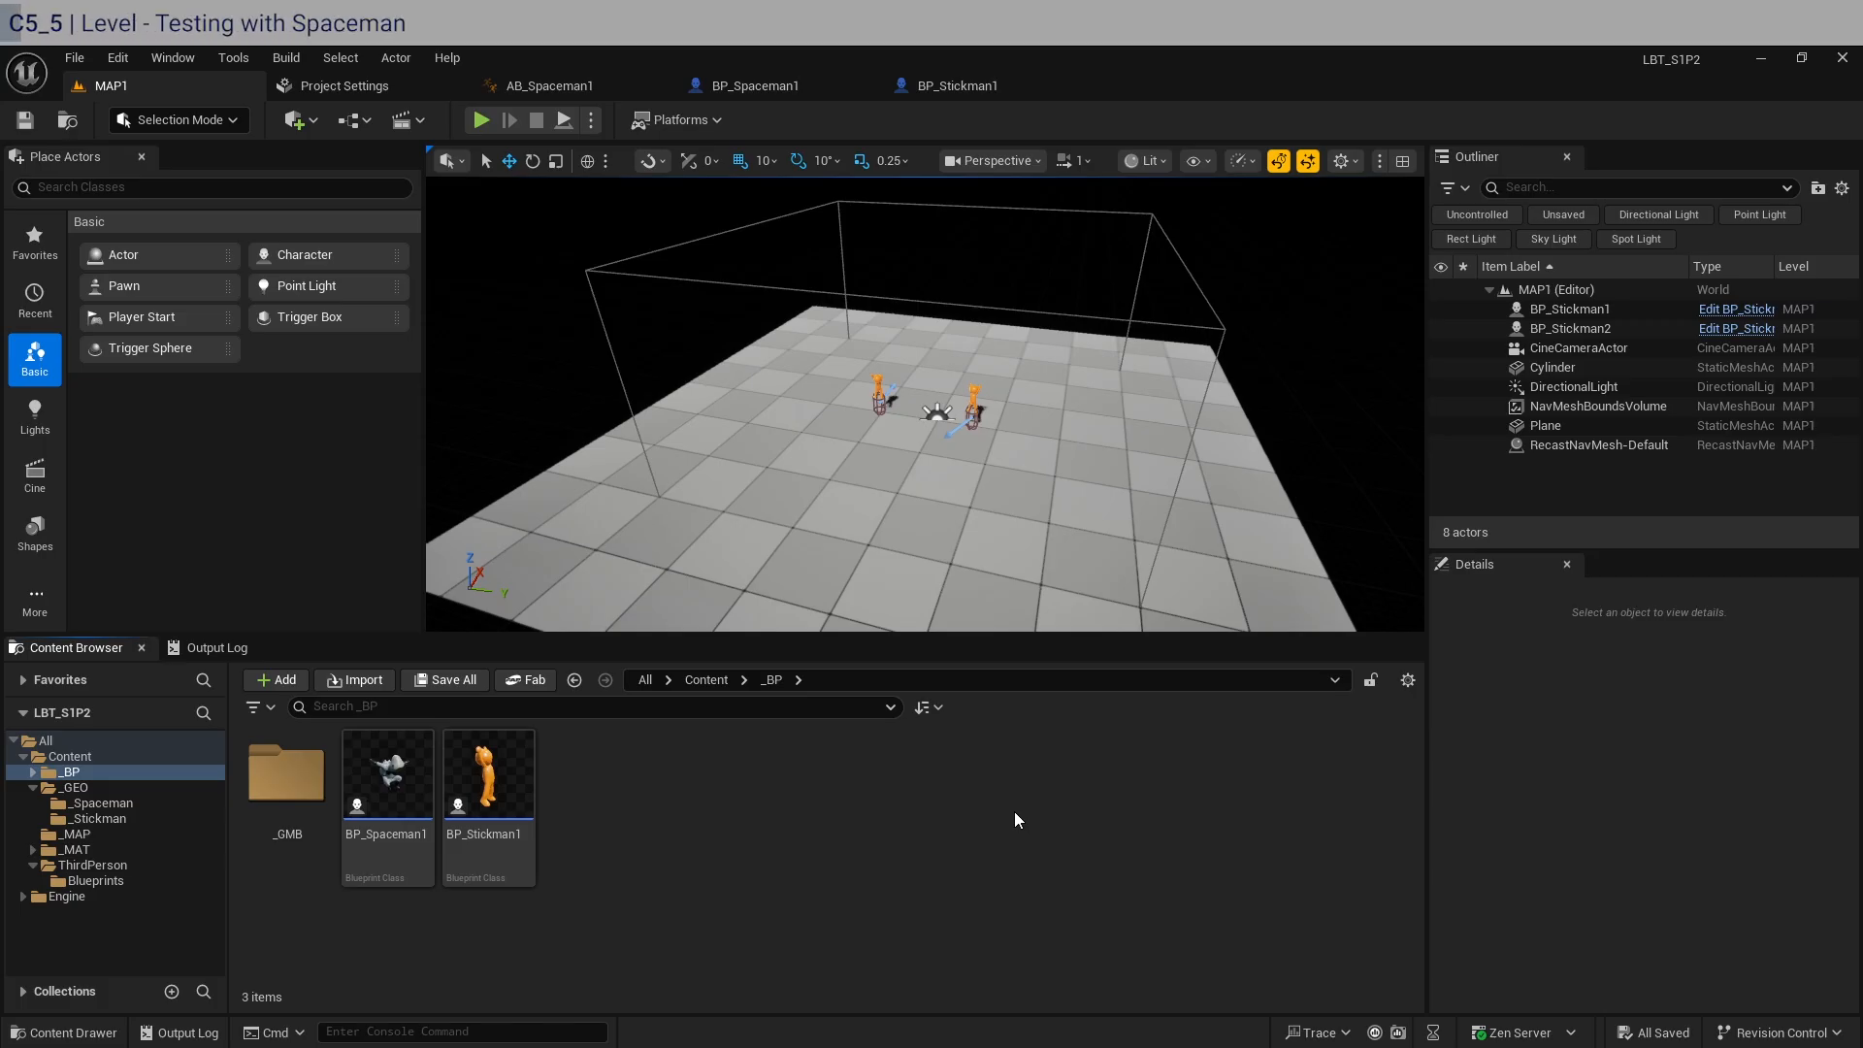
{"action": "left_click_drag", "start_coordinate": [388, 773], "coordinate": [930, 391]}
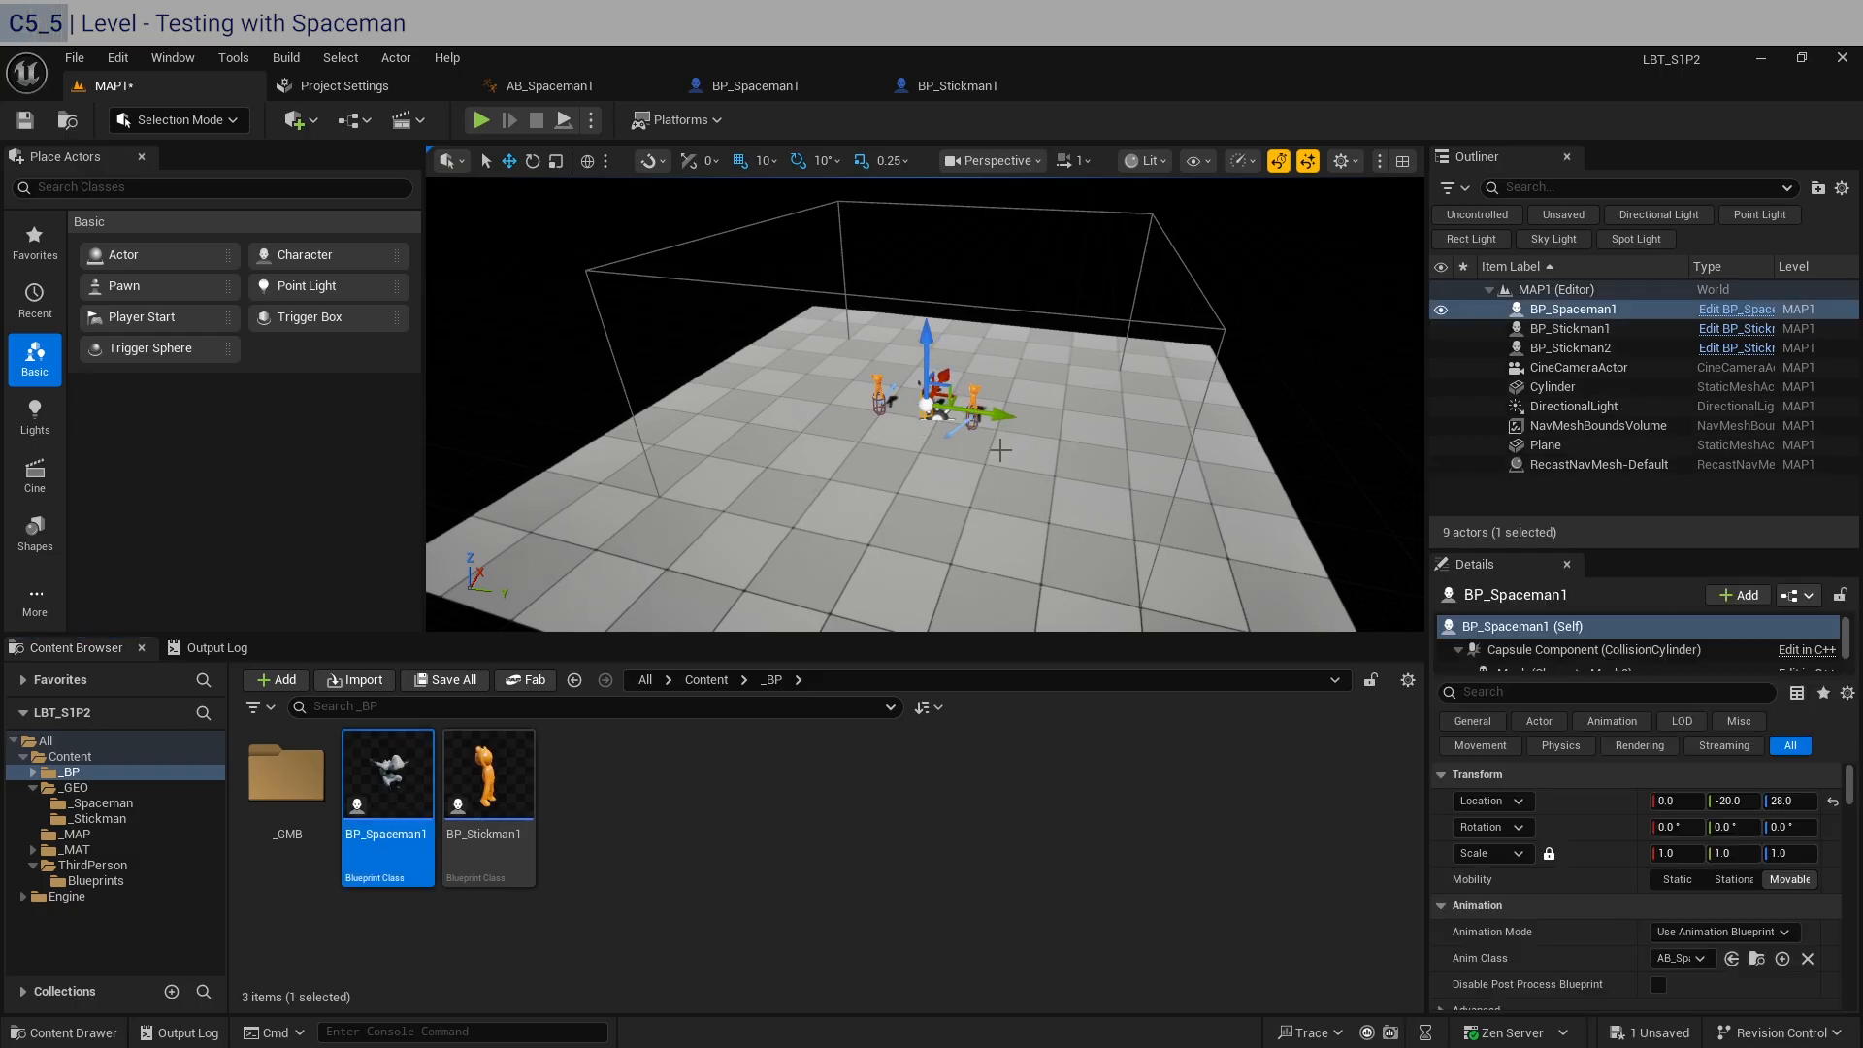
{"action": "scroll", "coordinate": [1014, 505], "scroll_direction": "up", "scroll_amount": 10}
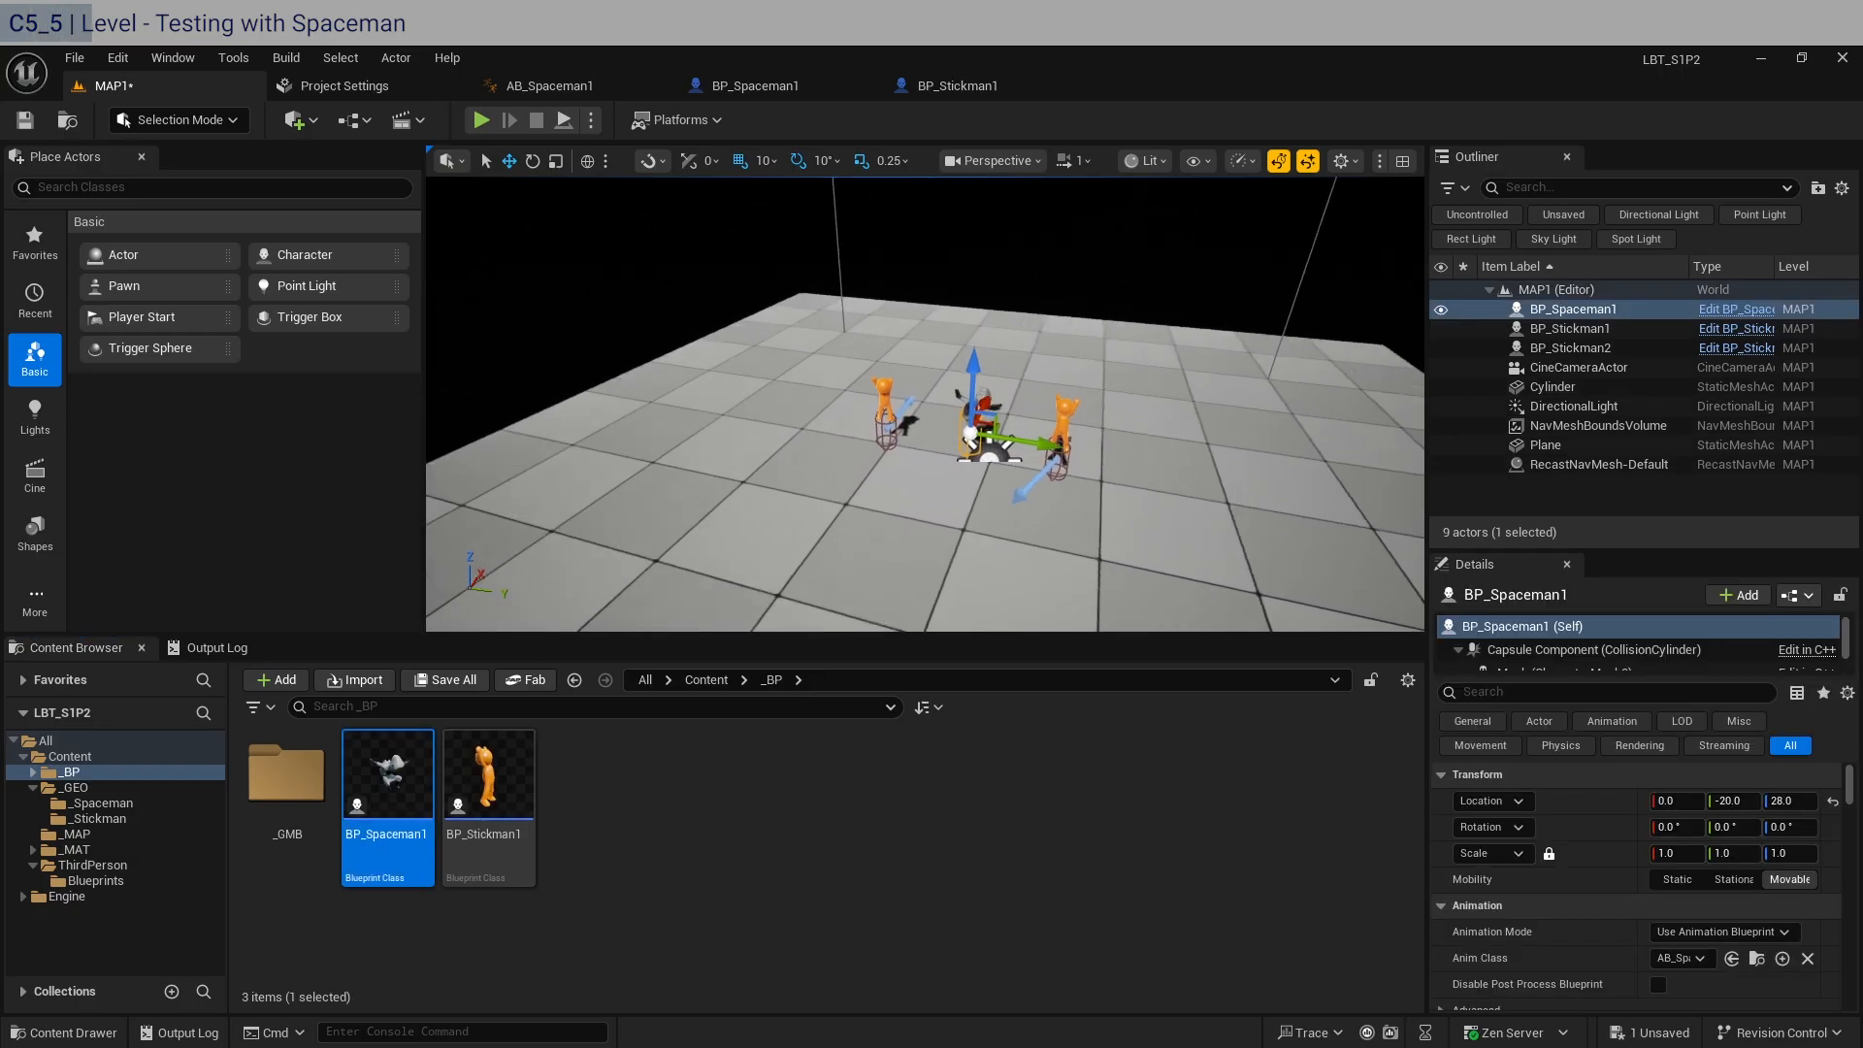
{"action": "right_click_drag", "start_coordinate": [1014, 504], "coordinate": [718, 446]}
{"action": "key", "text": "d"}
{"action": "right_click_drag", "start_coordinate": [933, 463], "coordinate": [669, 456]}
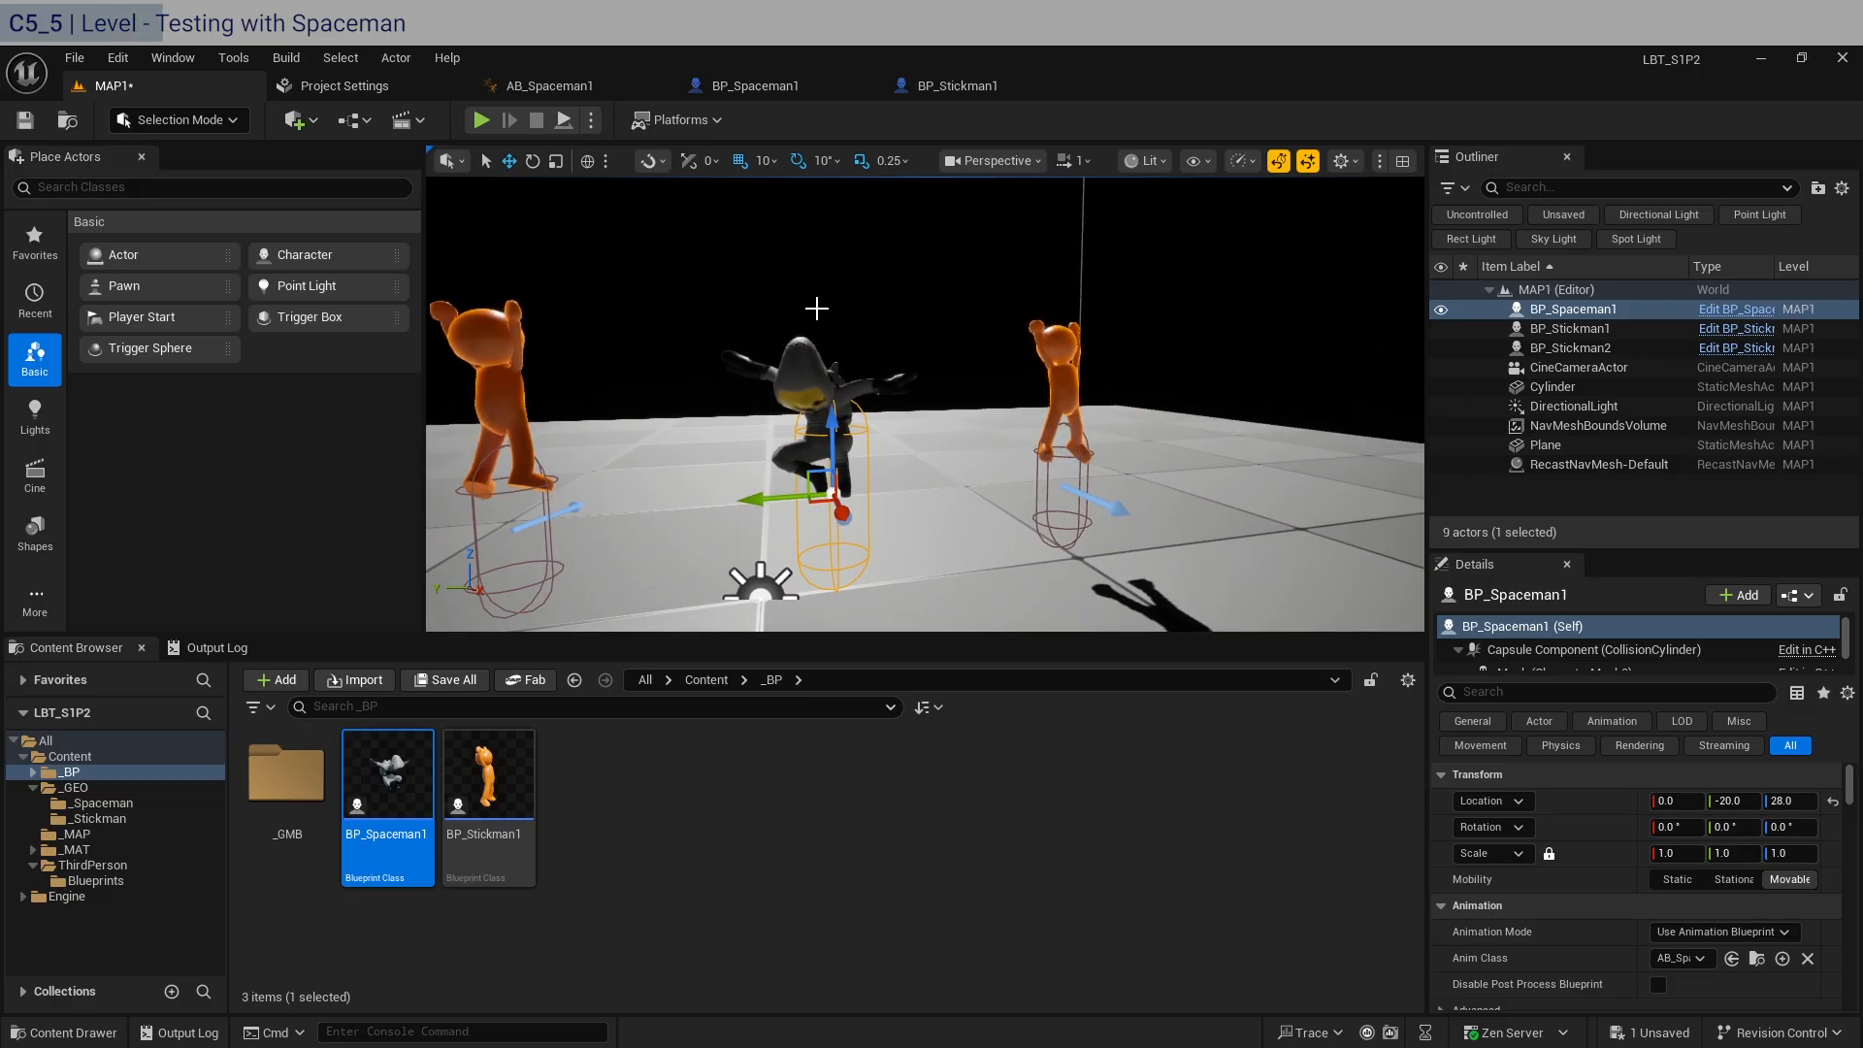
{"action": "right_click_drag", "start_coordinate": [932, 456], "coordinate": [505, 466]}
Add two more BP_Stickman1 actors on either side of the Spaceman, at about X -90, Y -30 and X 90, Y -30.
{"action": "left_click_drag", "start_coordinate": [488, 777], "coordinate": [895, 444]}
{"action": "right_click_drag", "start_coordinate": [895, 445], "coordinate": [534, 456]}
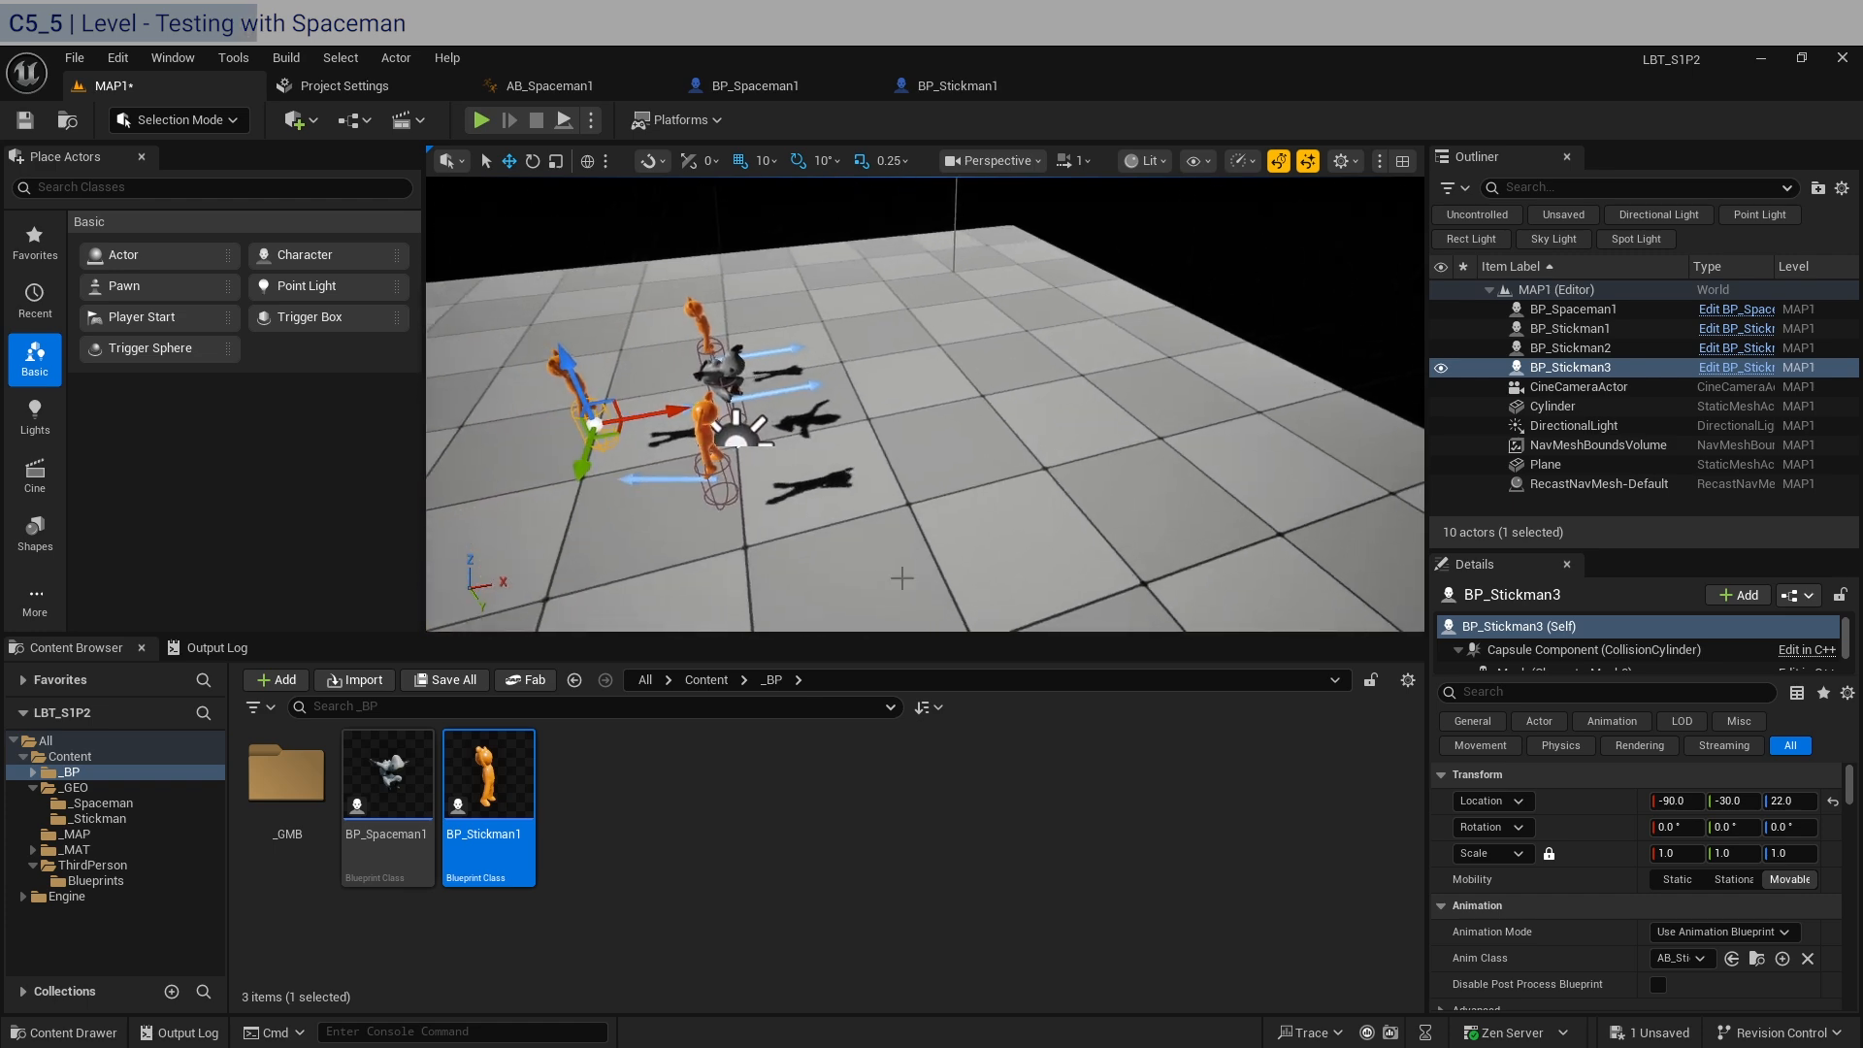
{"action": "left_click_drag", "start_coordinate": [495, 779], "coordinate": [859, 378]}
{"action": "right_click_drag", "start_coordinate": [854, 386], "coordinate": [1058, 389]}
{"action": "mouse_move", "coordinate": [876, 419]}
{"action": "right_mouse_down"}
{"action": "mouse_move", "coordinate": [980, 413]}
{"action": "mouse_move", "coordinate": [854, 438]}
{"action": "right_mouse_up"}
Rotate the Stickman at X 90 by about -180° around the vertical axis.
{"action": "left_click", "coordinate": [980, 438]}
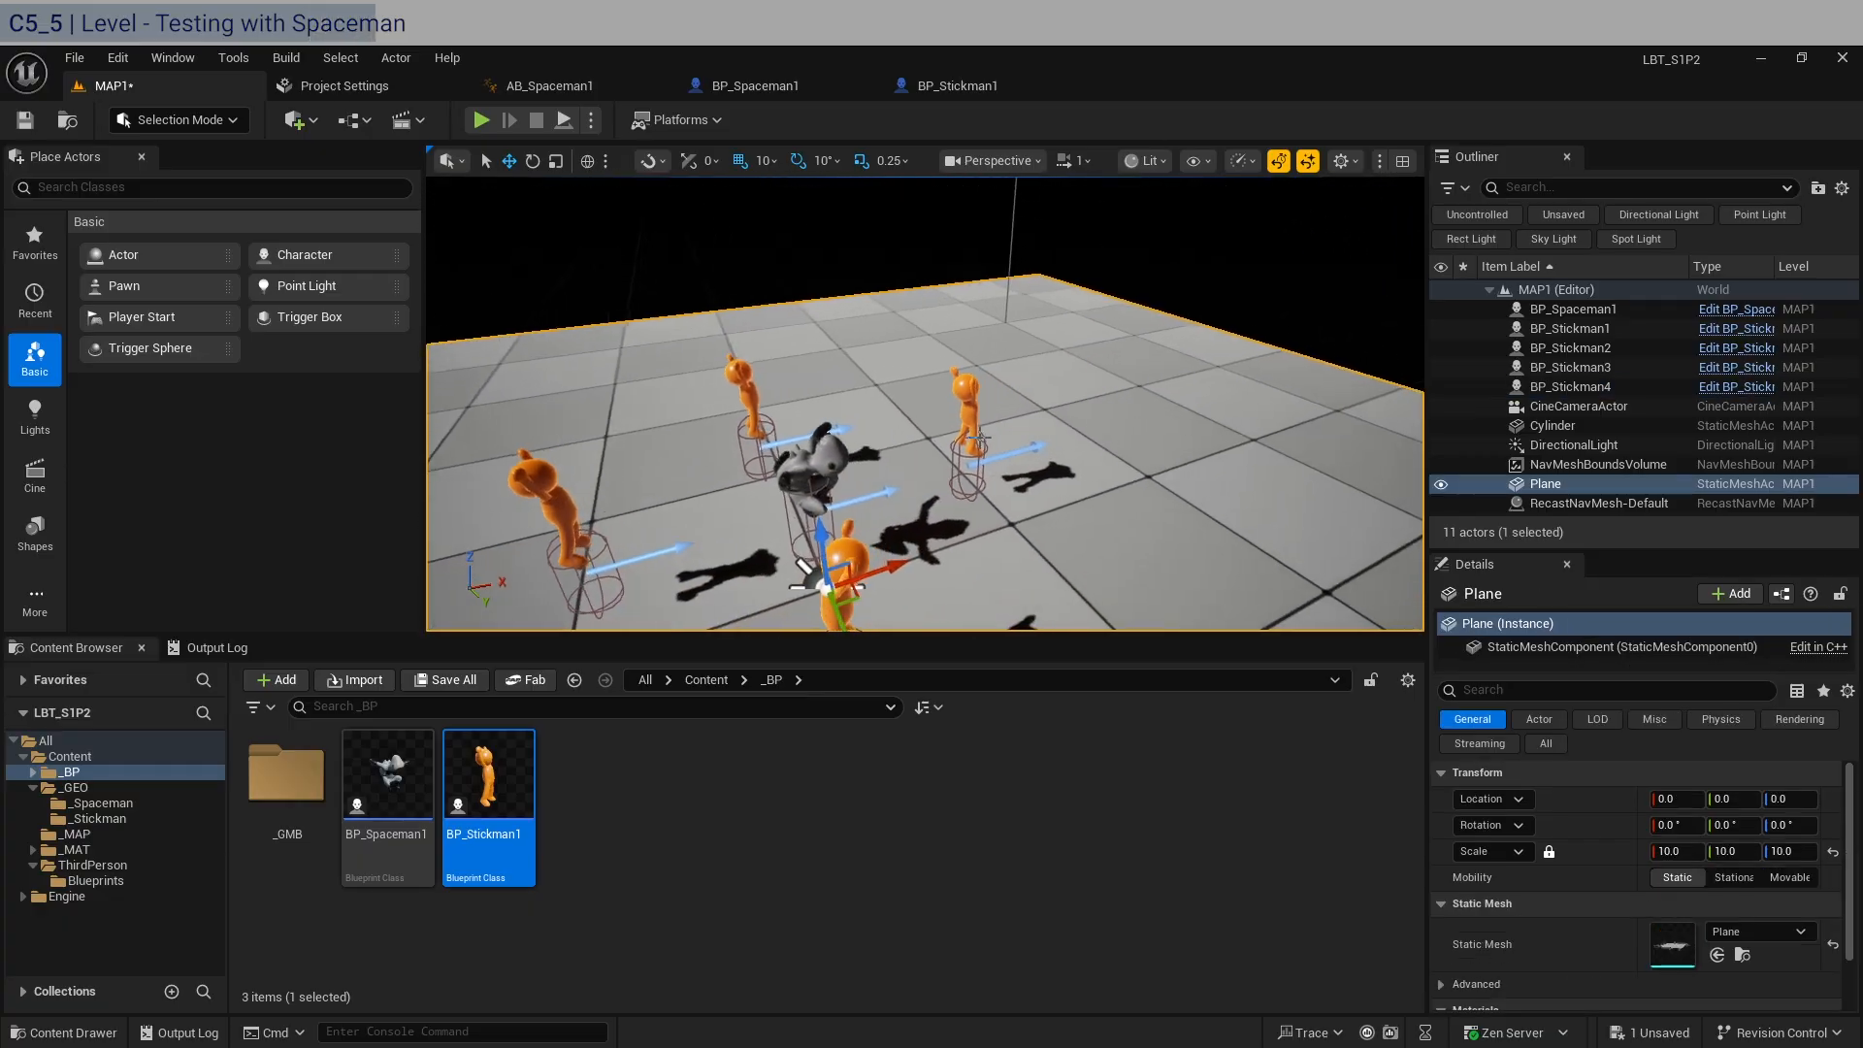
{"action": "right_click_drag", "start_coordinate": [980, 438], "coordinate": [971, 471]}
{"action": "left_click", "coordinate": [971, 471]}
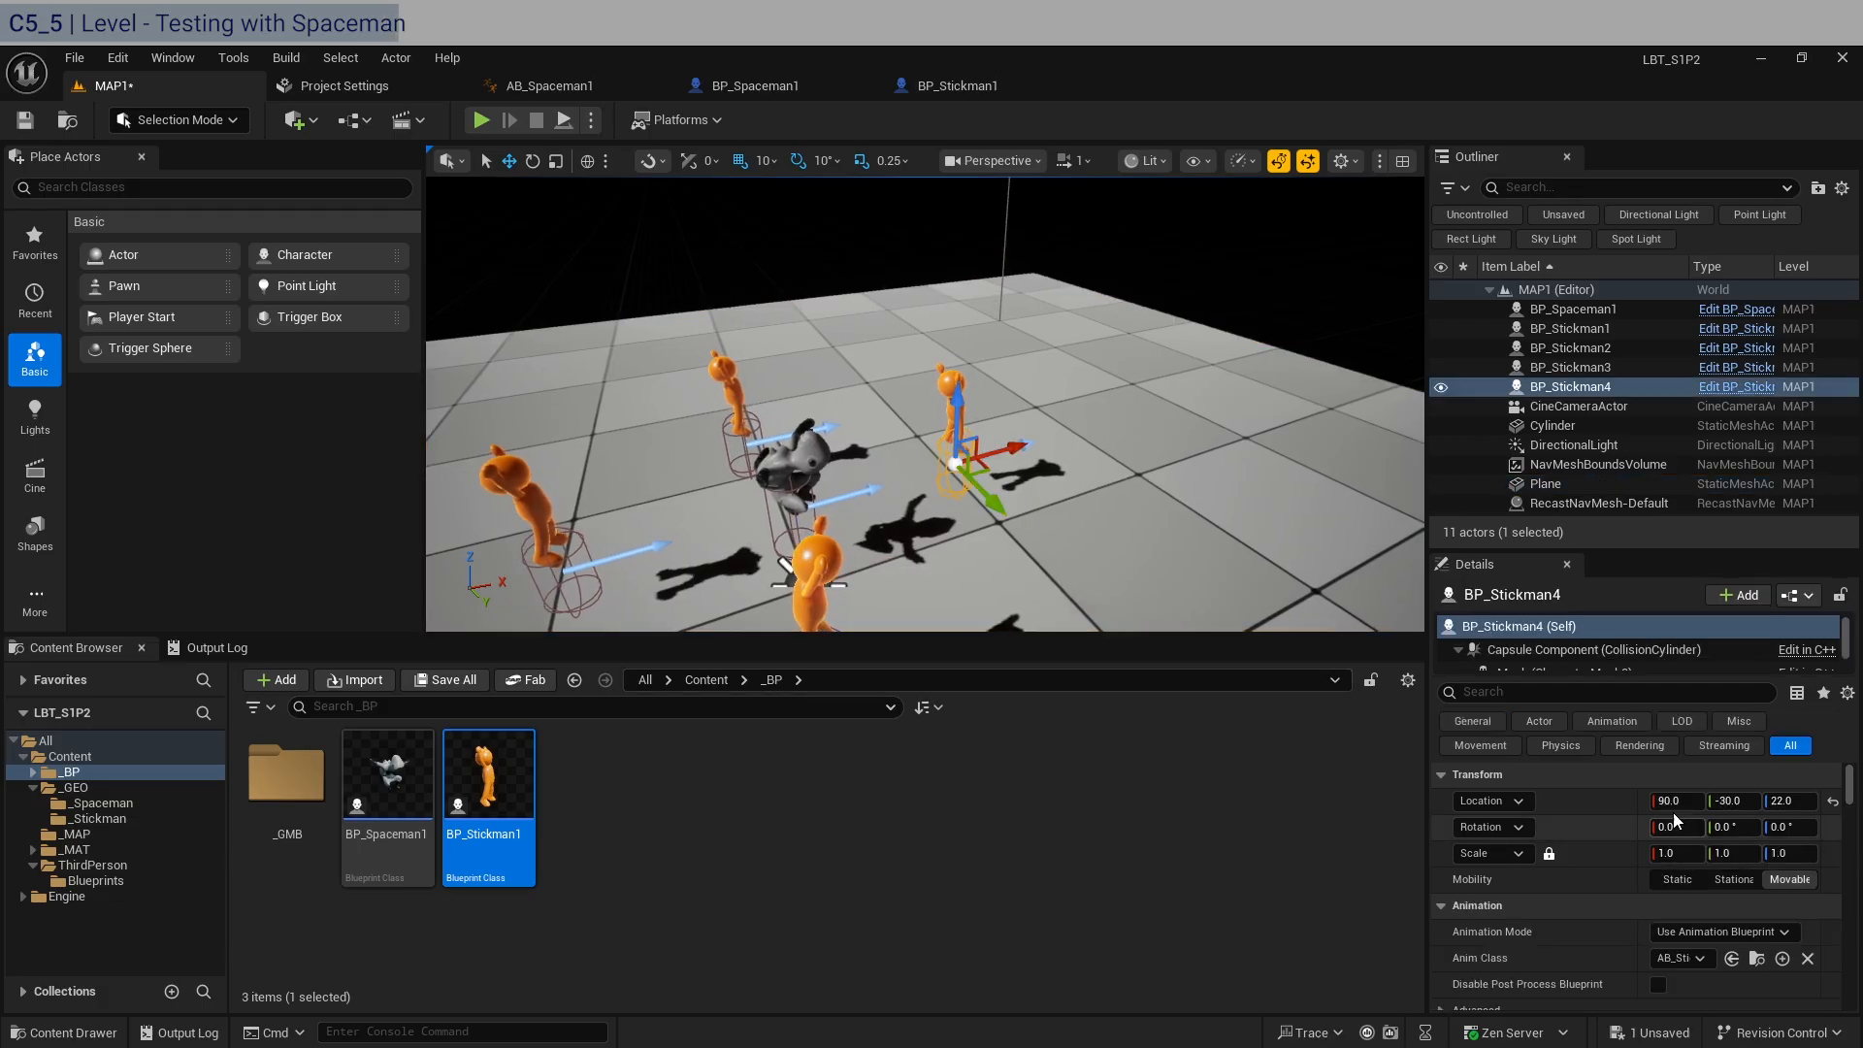
{"action": "key", "text": "e"}
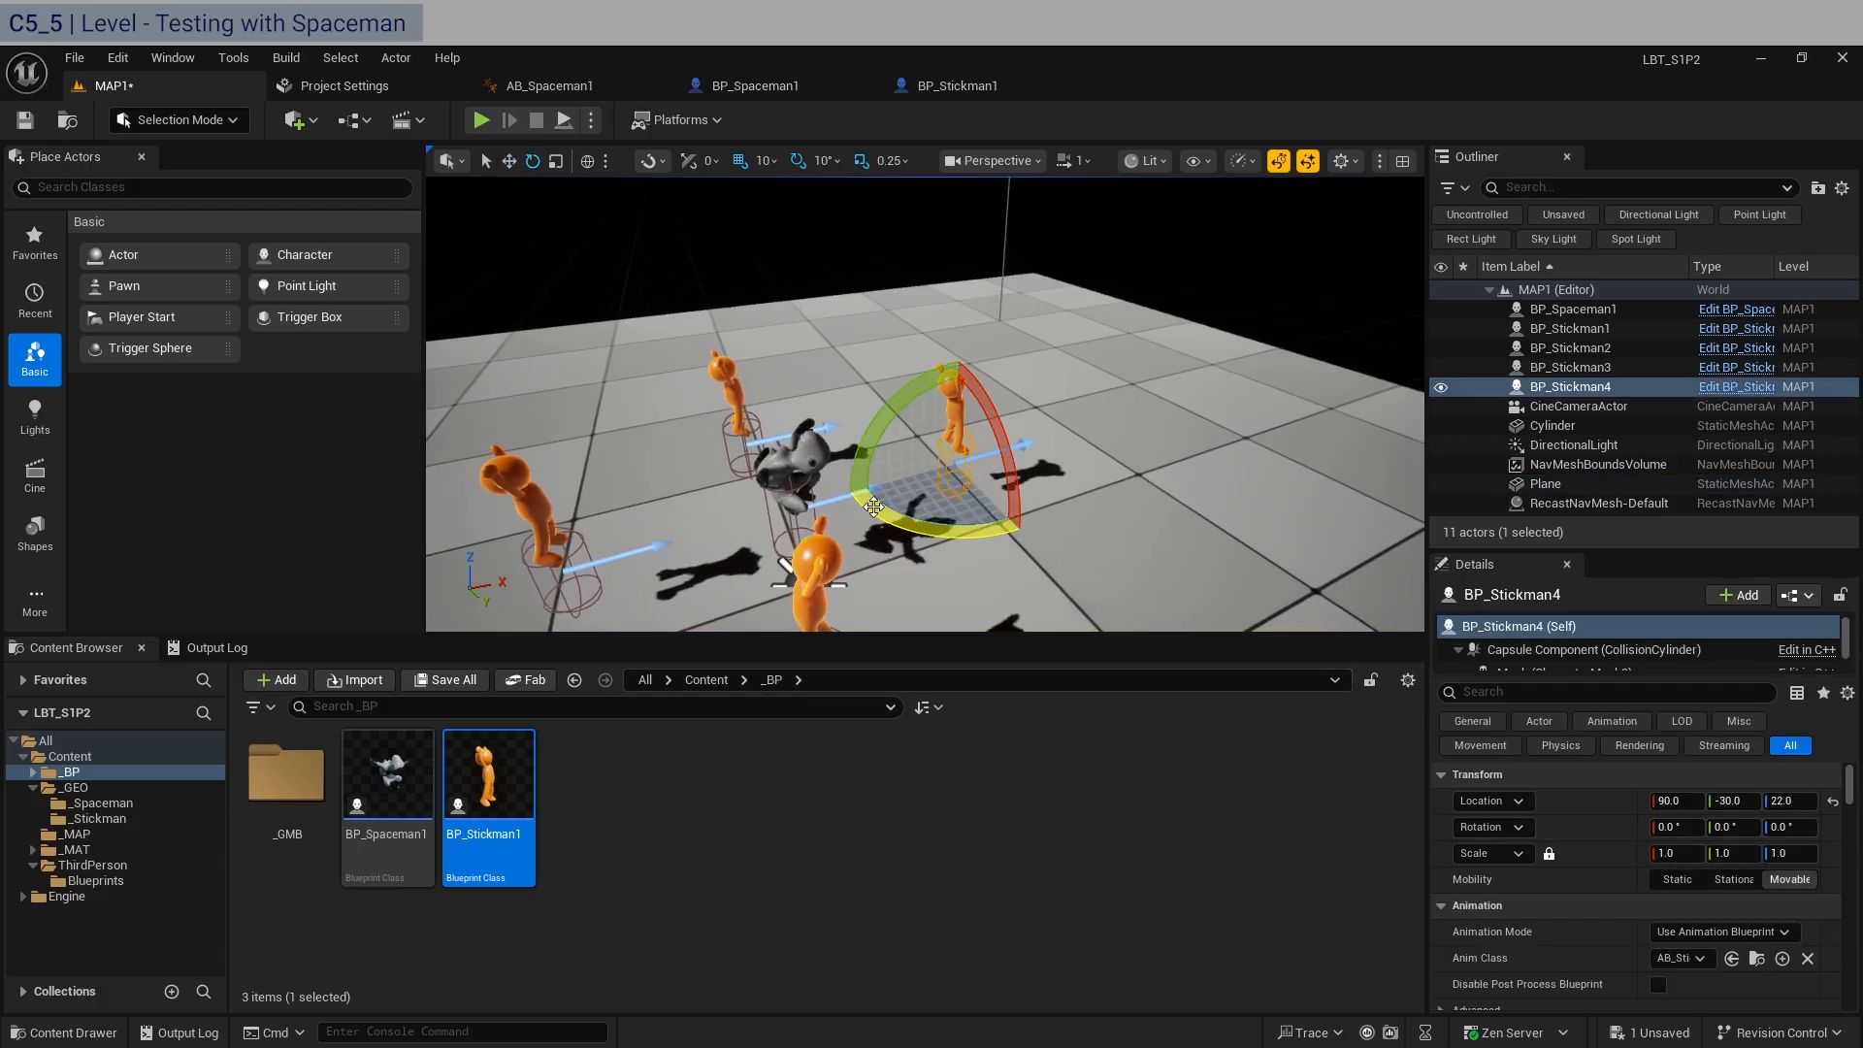
{"action": "left_click_drag", "start_coordinate": [873, 506], "coordinate": [828, 523]}
{"action": "right_click_drag", "start_coordinate": [828, 522], "coordinate": [1014, 524]}
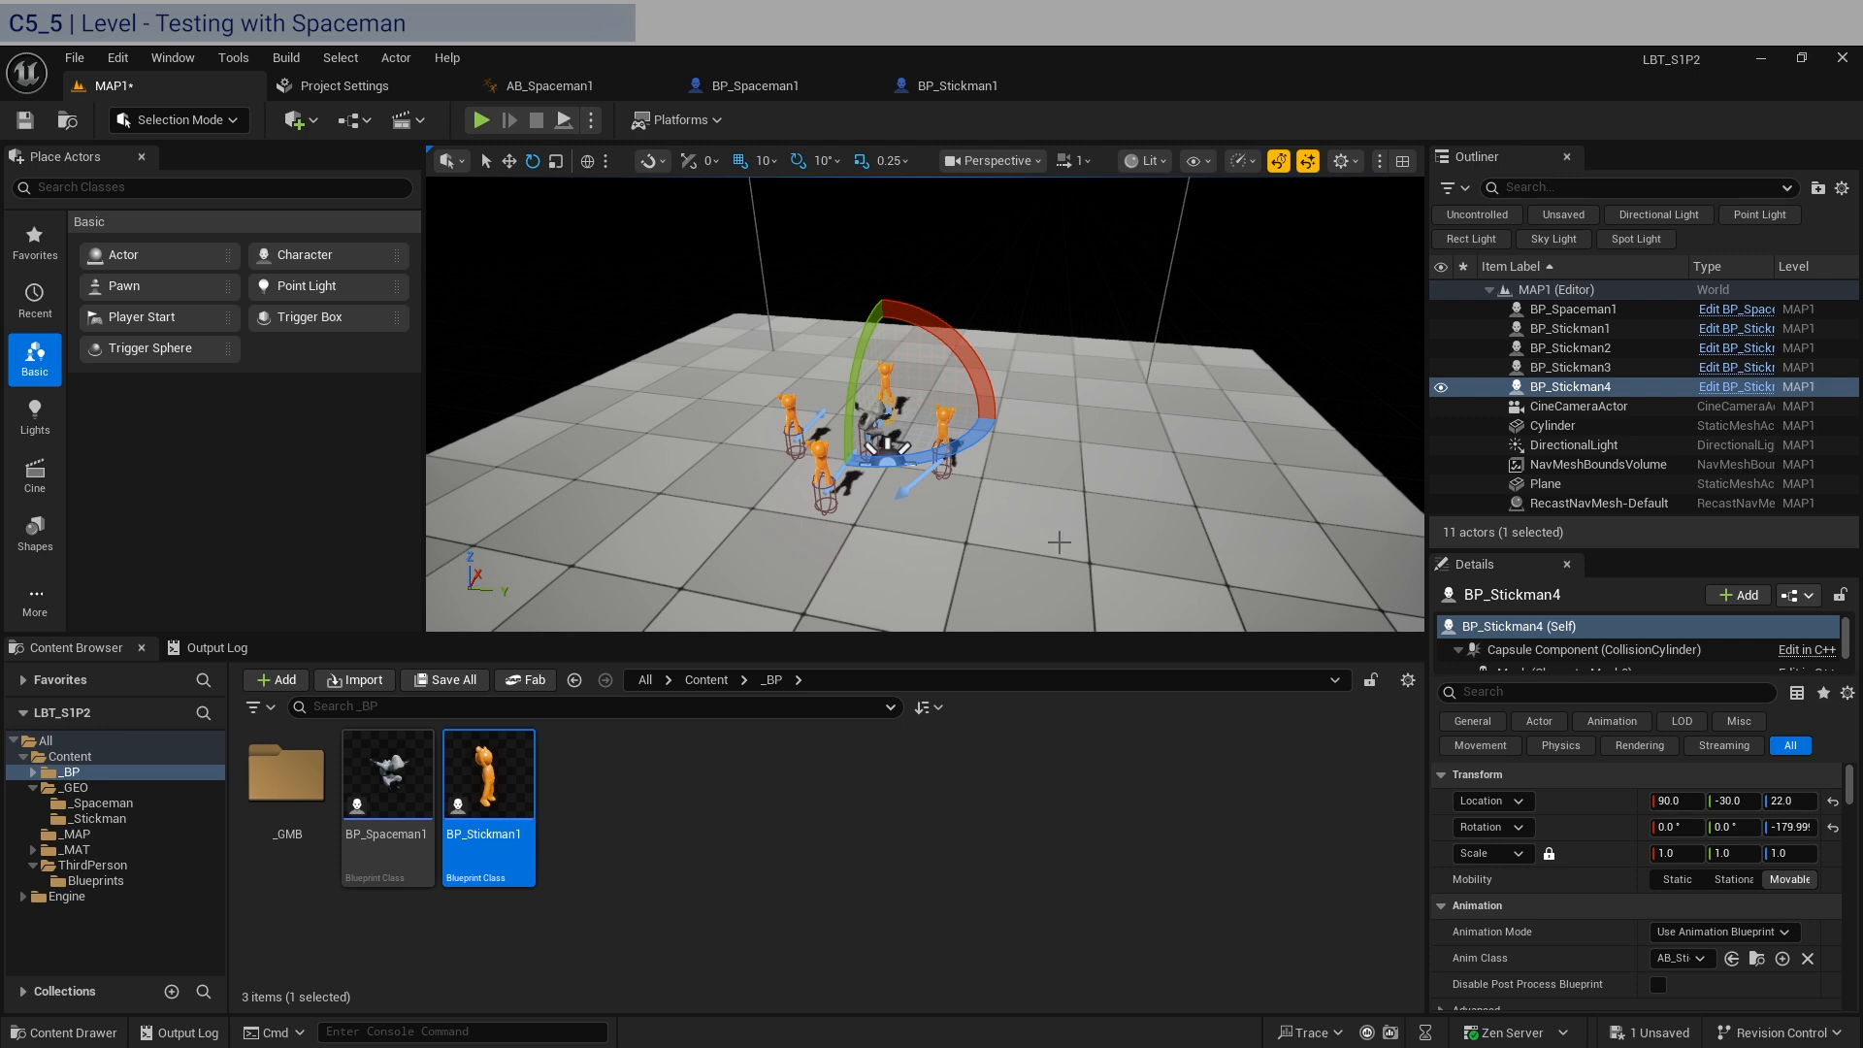
{"action": "left_click", "coordinate": [1073, 920]}
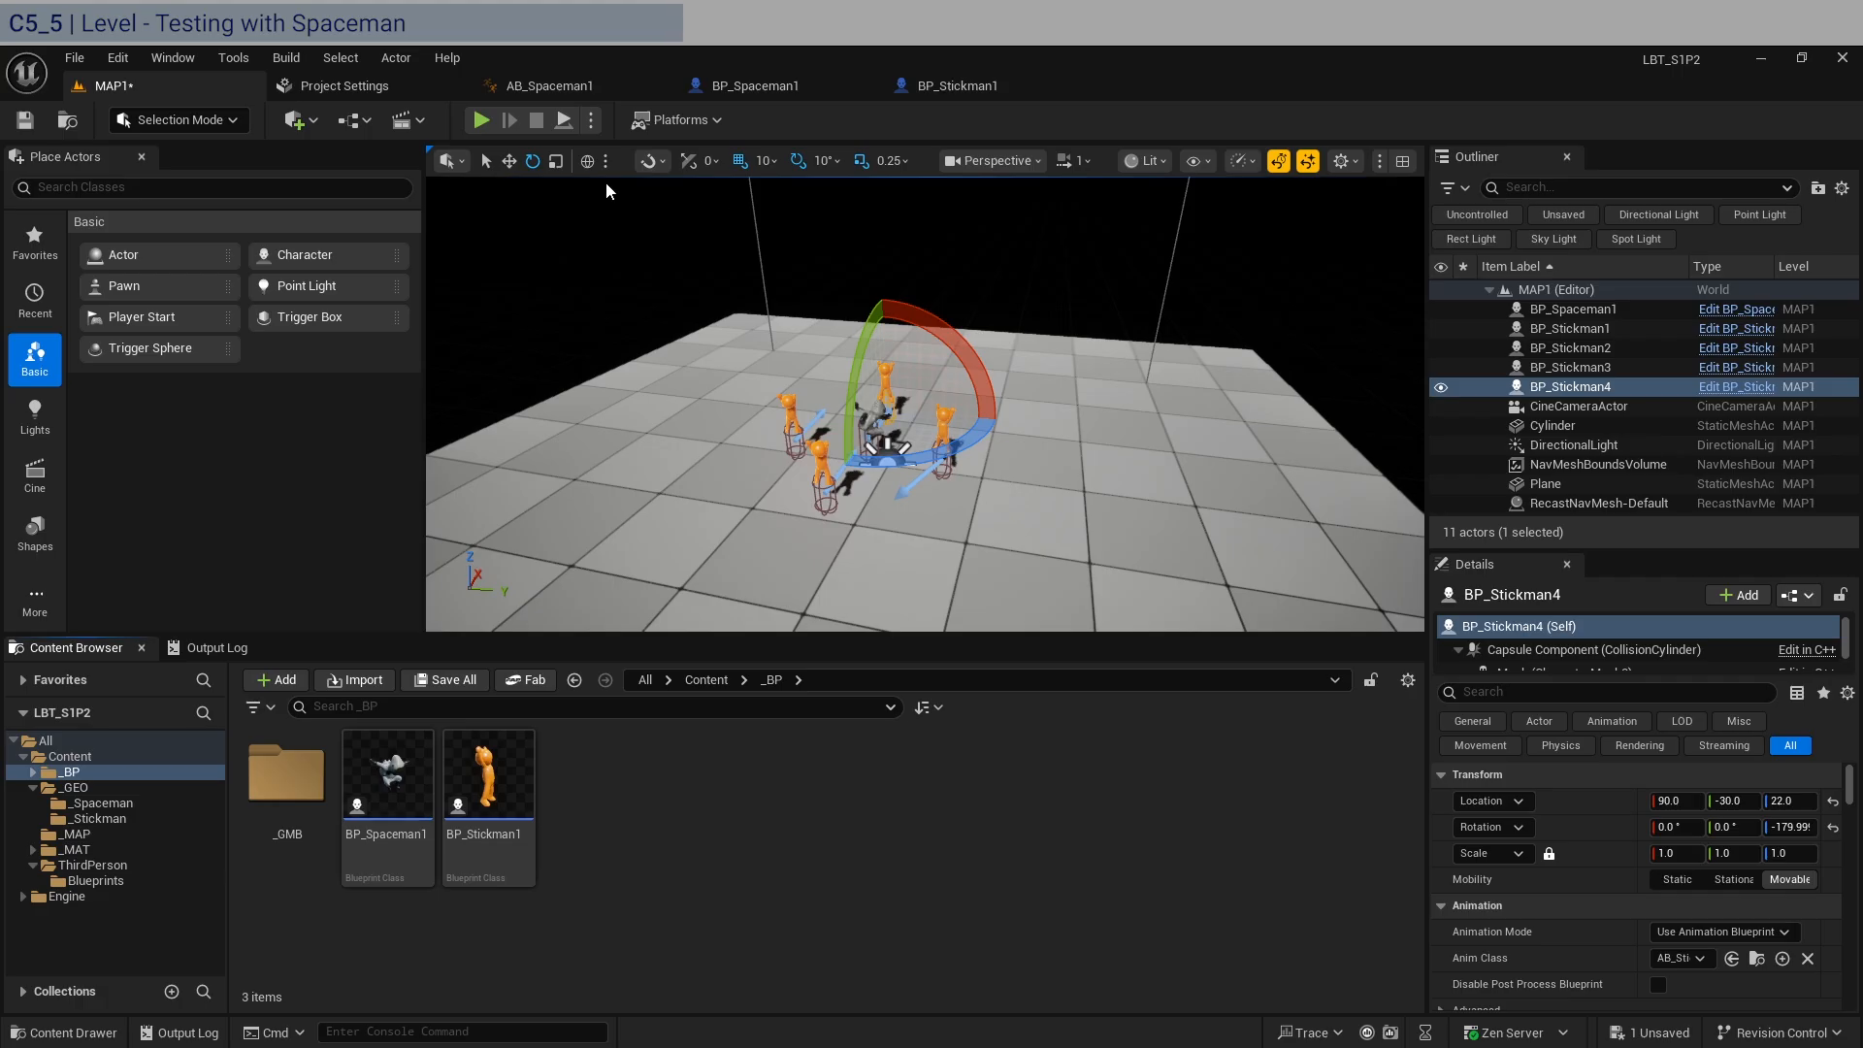
Play-test MAP1 twice to watch how the Spaceman and Stickmen move and animate.
{"action": "left_click", "coordinate": [482, 119]}
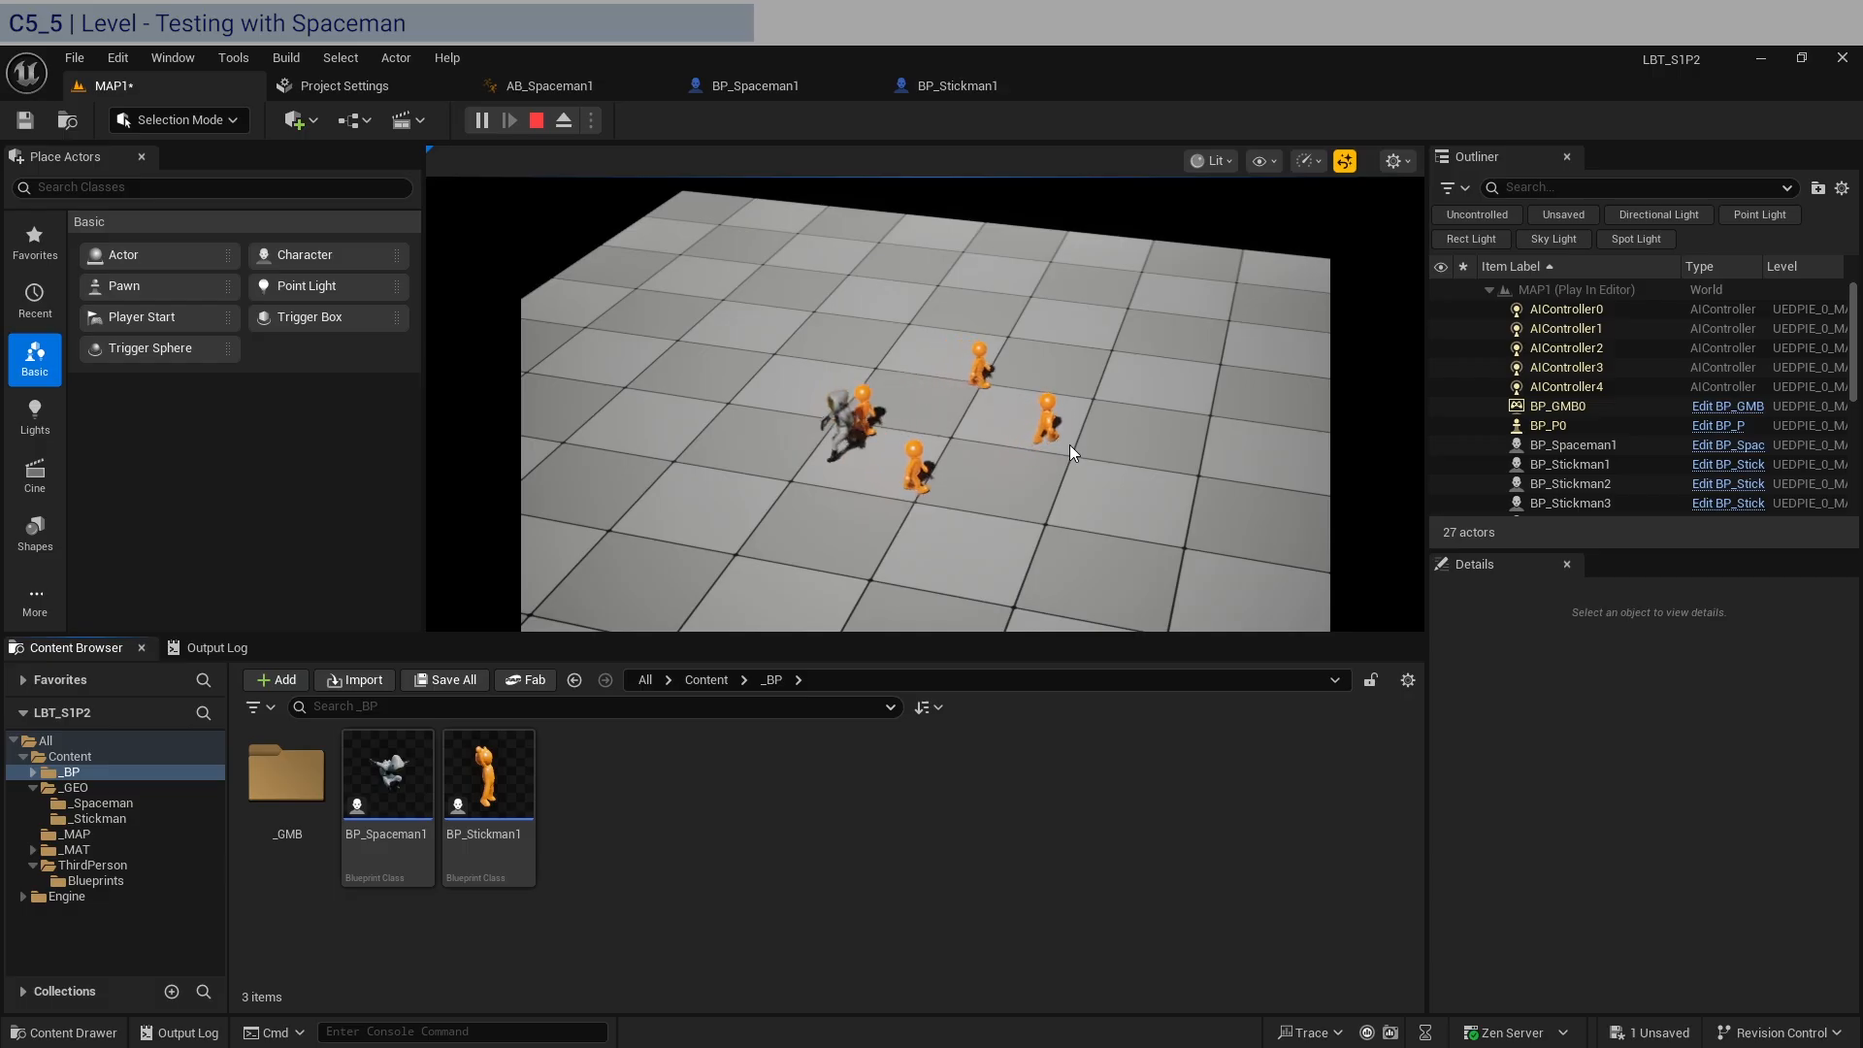
{"action": "key", "text": "Escape"}
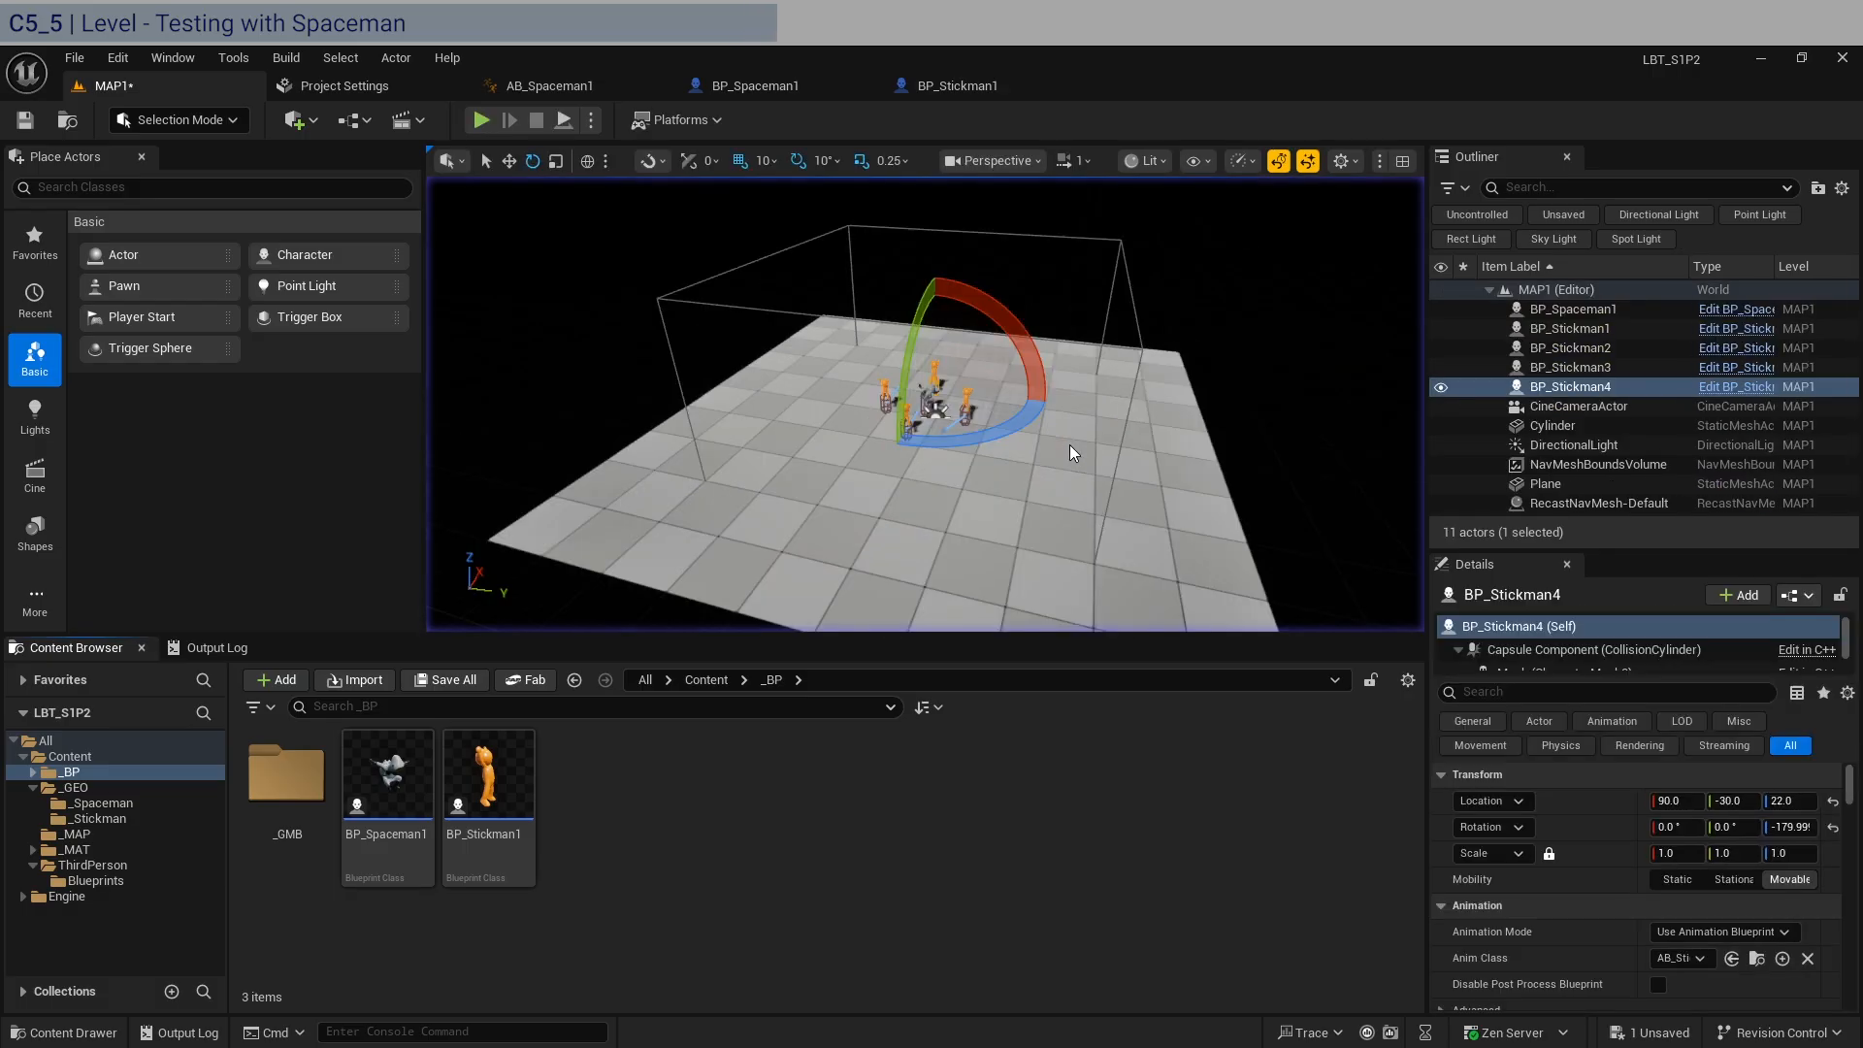
{"action": "left_click", "coordinate": [481, 119]}
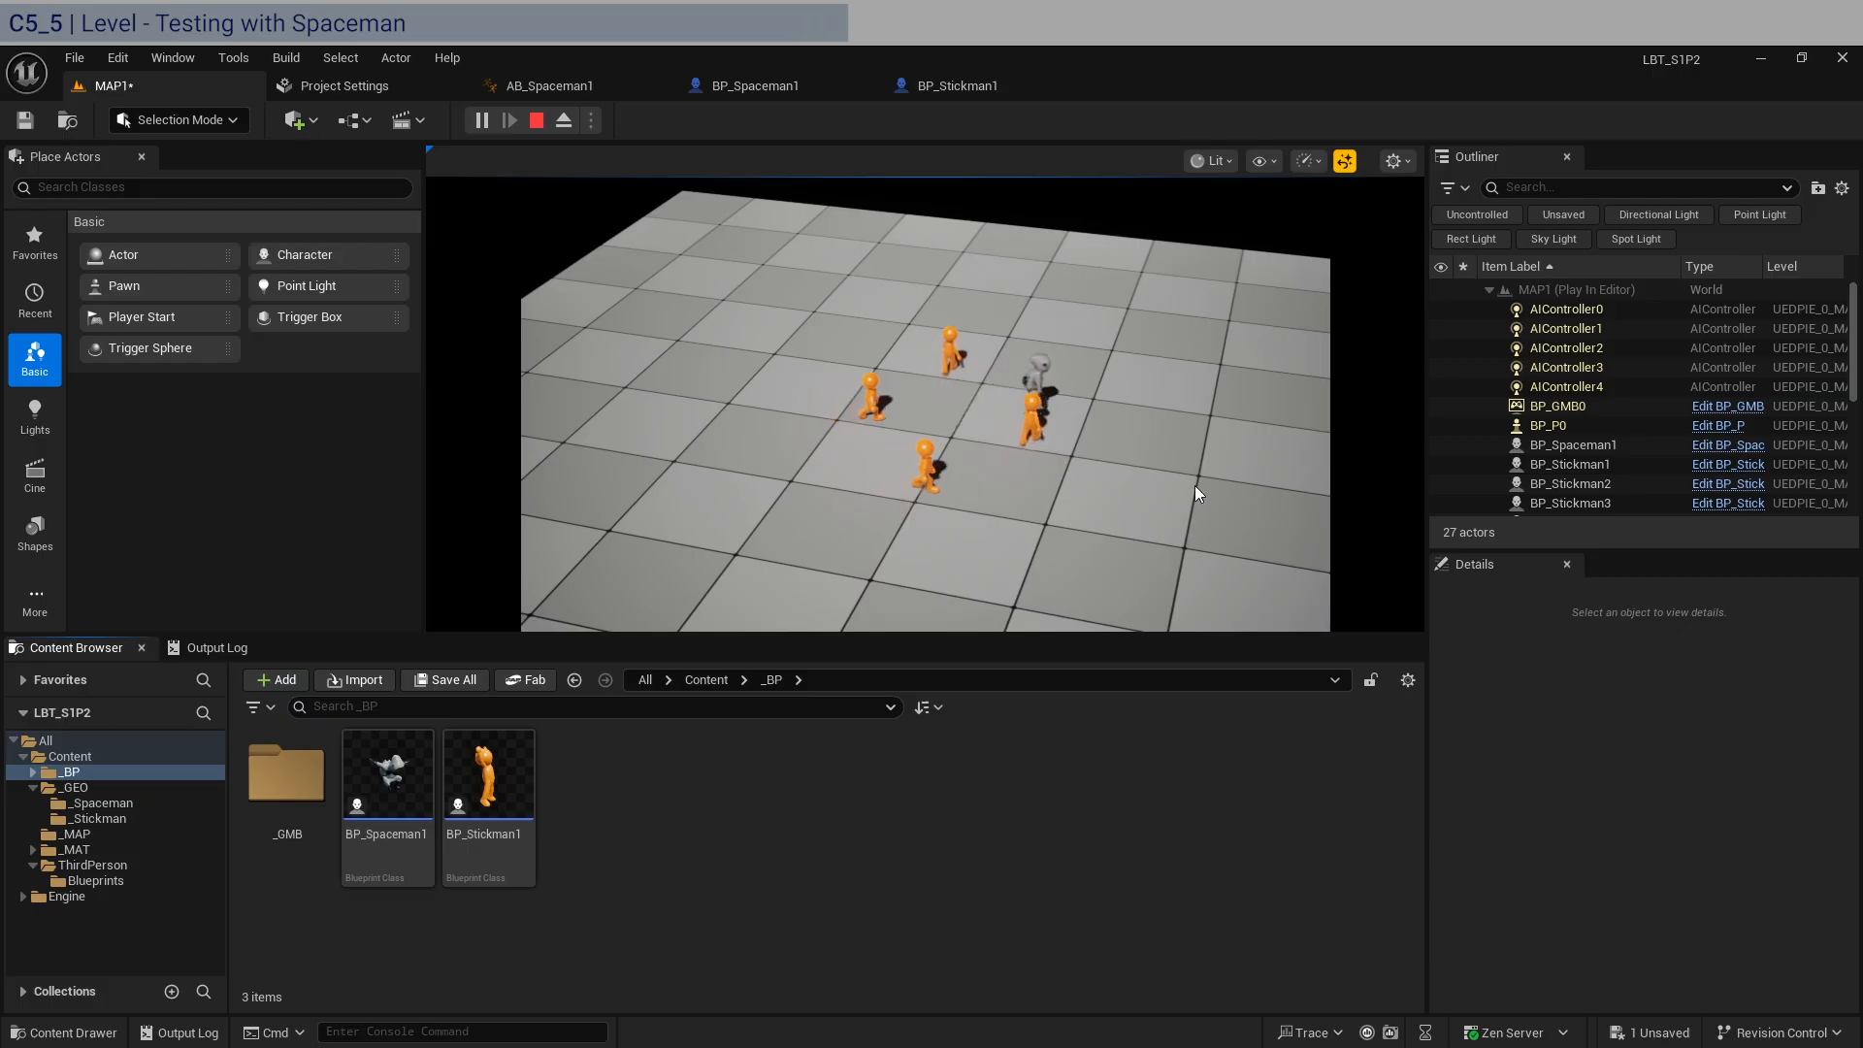
{"action": "key", "text": "Escape"}
Move BP_Stickman2 to about X 40, Y 20 and BP_Stickman3 to about X -40, Y -10, and play-test the level.
{"action": "right_click_drag", "start_coordinate": [1196, 486], "coordinate": [1169, 524]}
{"action": "left_click", "coordinate": [903, 442]}
{"action": "key", "text": "space"}
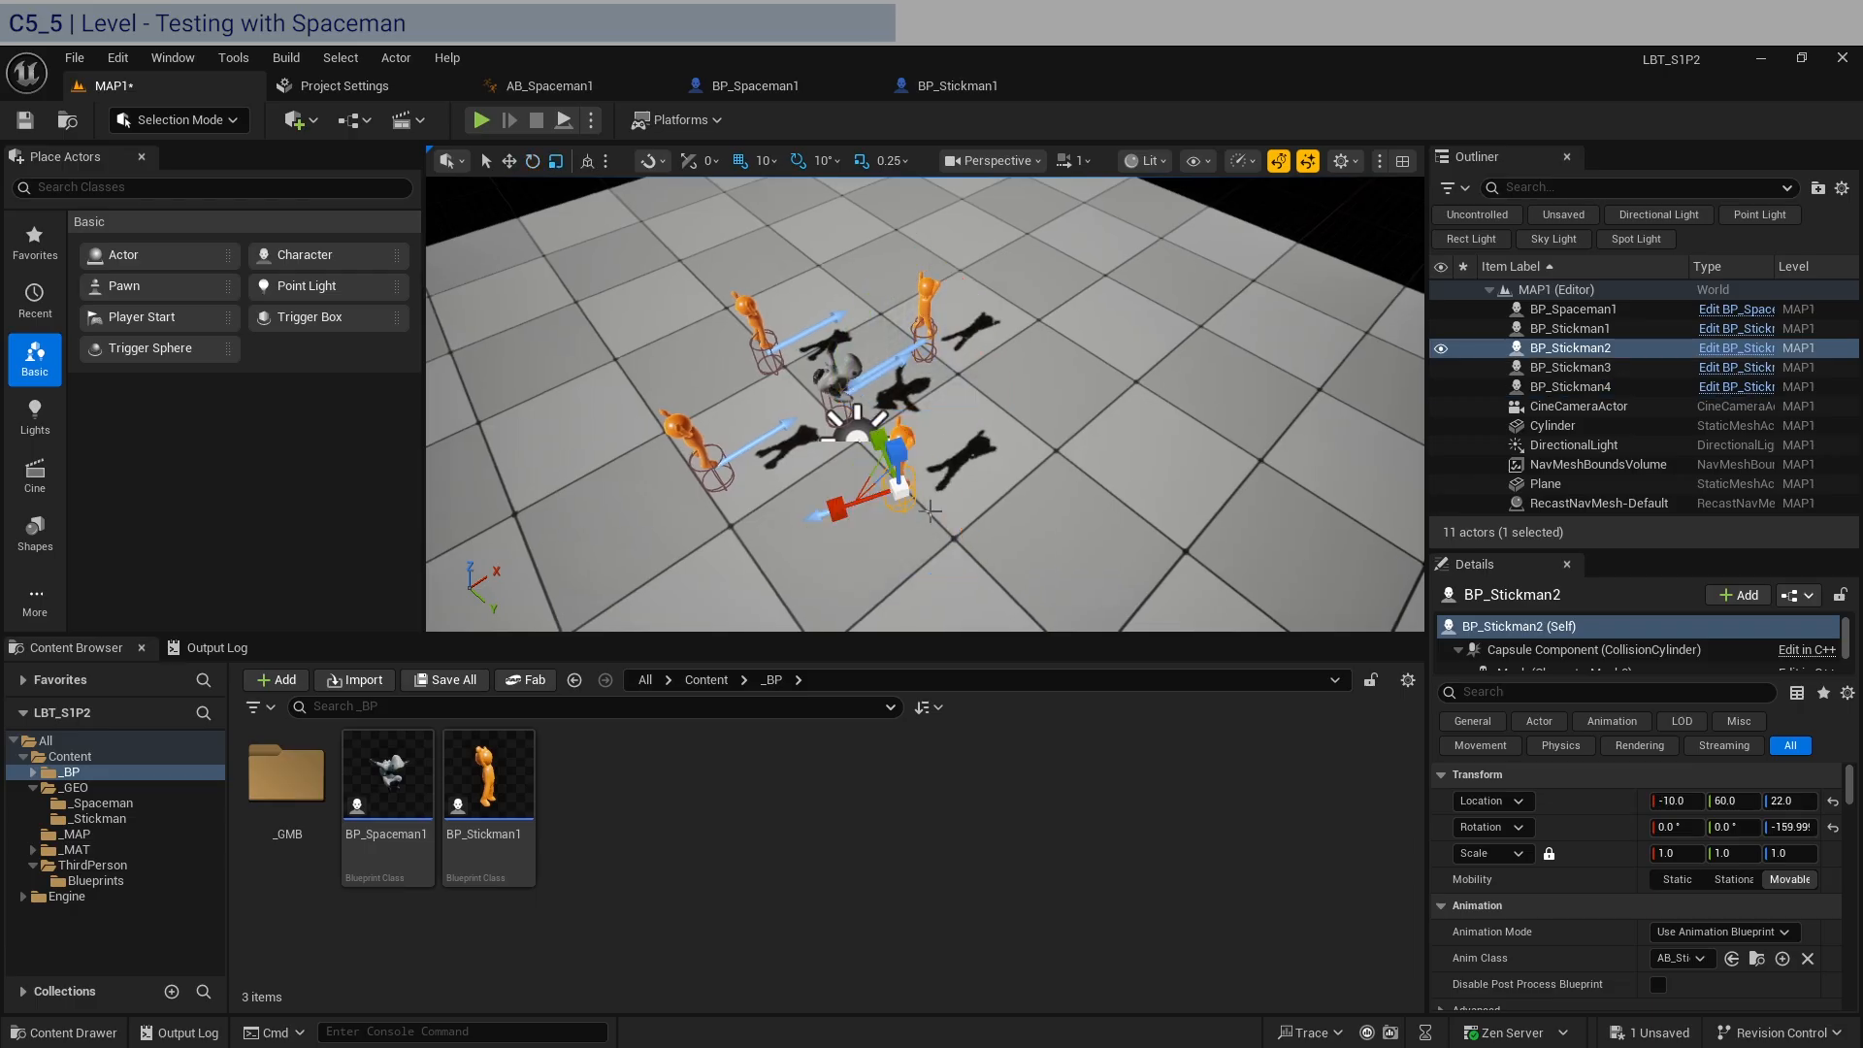
{"action": "left_click_drag", "start_coordinate": [931, 497], "coordinate": [941, 410]}
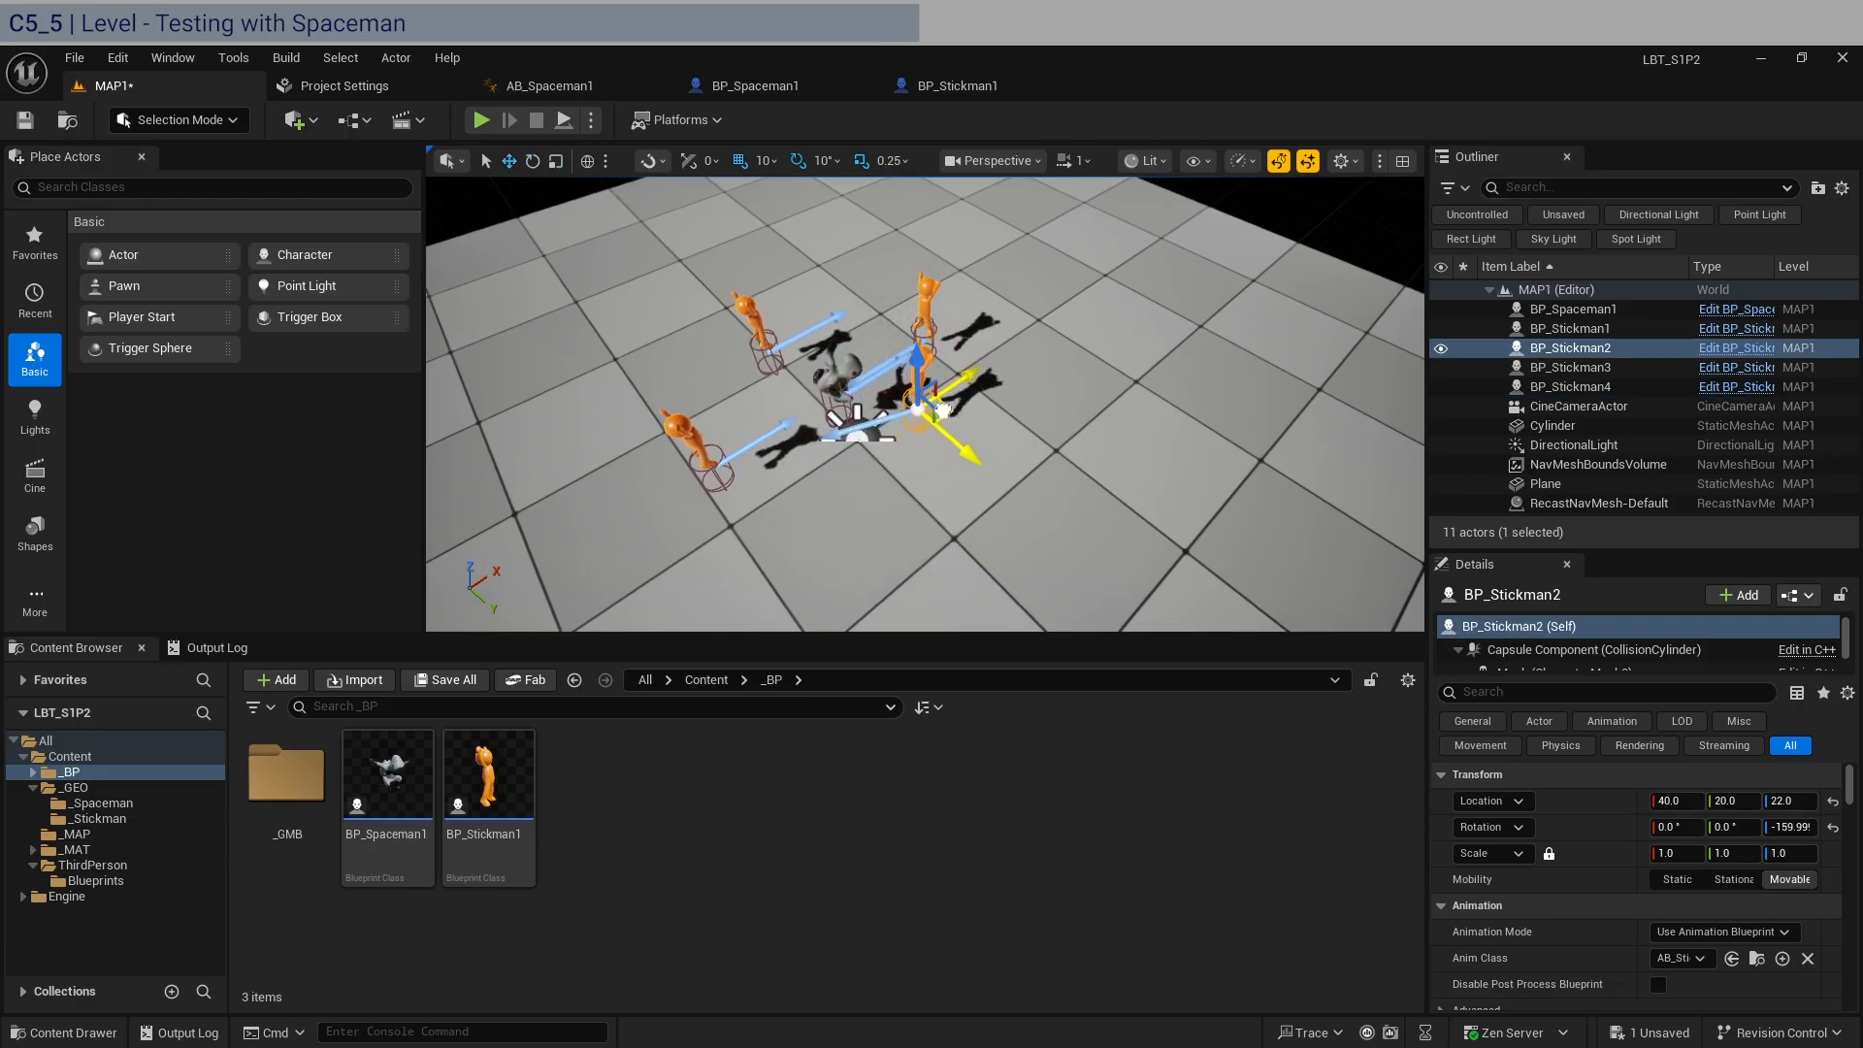
{"action": "left_click", "coordinate": [709, 453]}
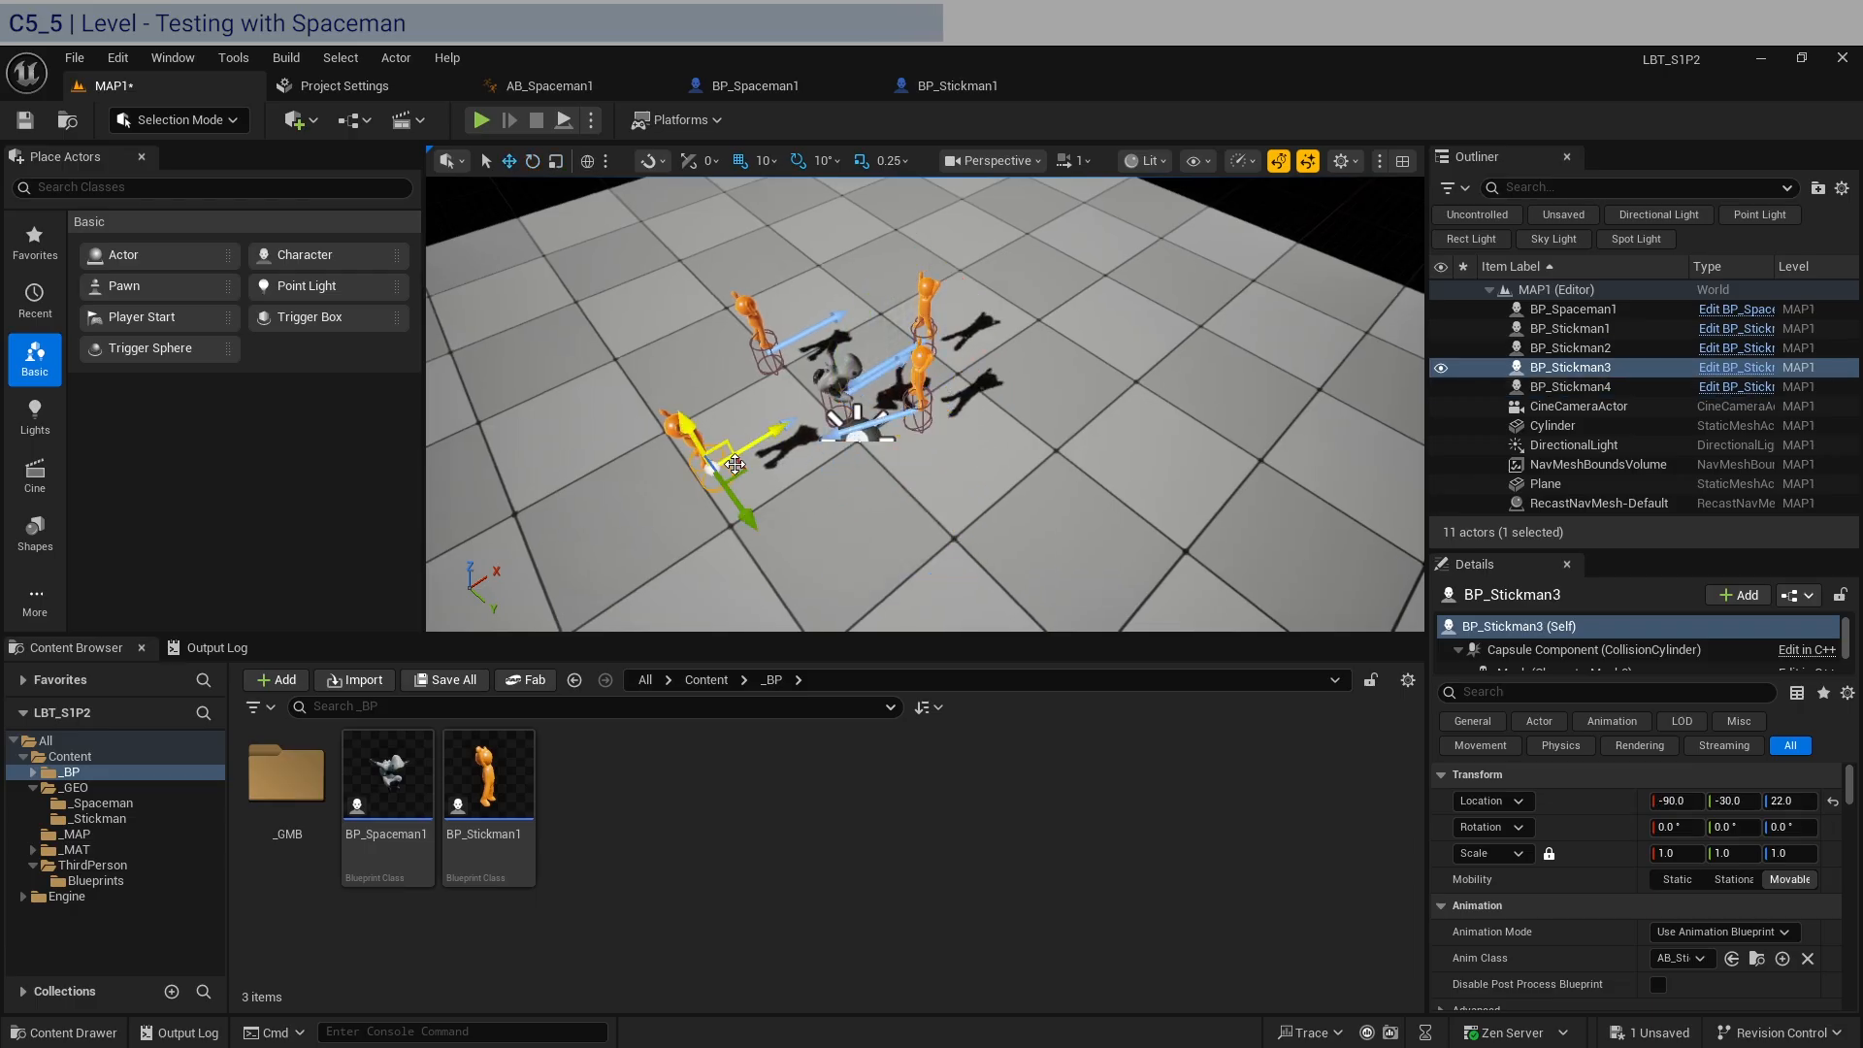
{"action": "left_click_drag", "start_coordinate": [742, 470], "coordinate": [821, 449]}
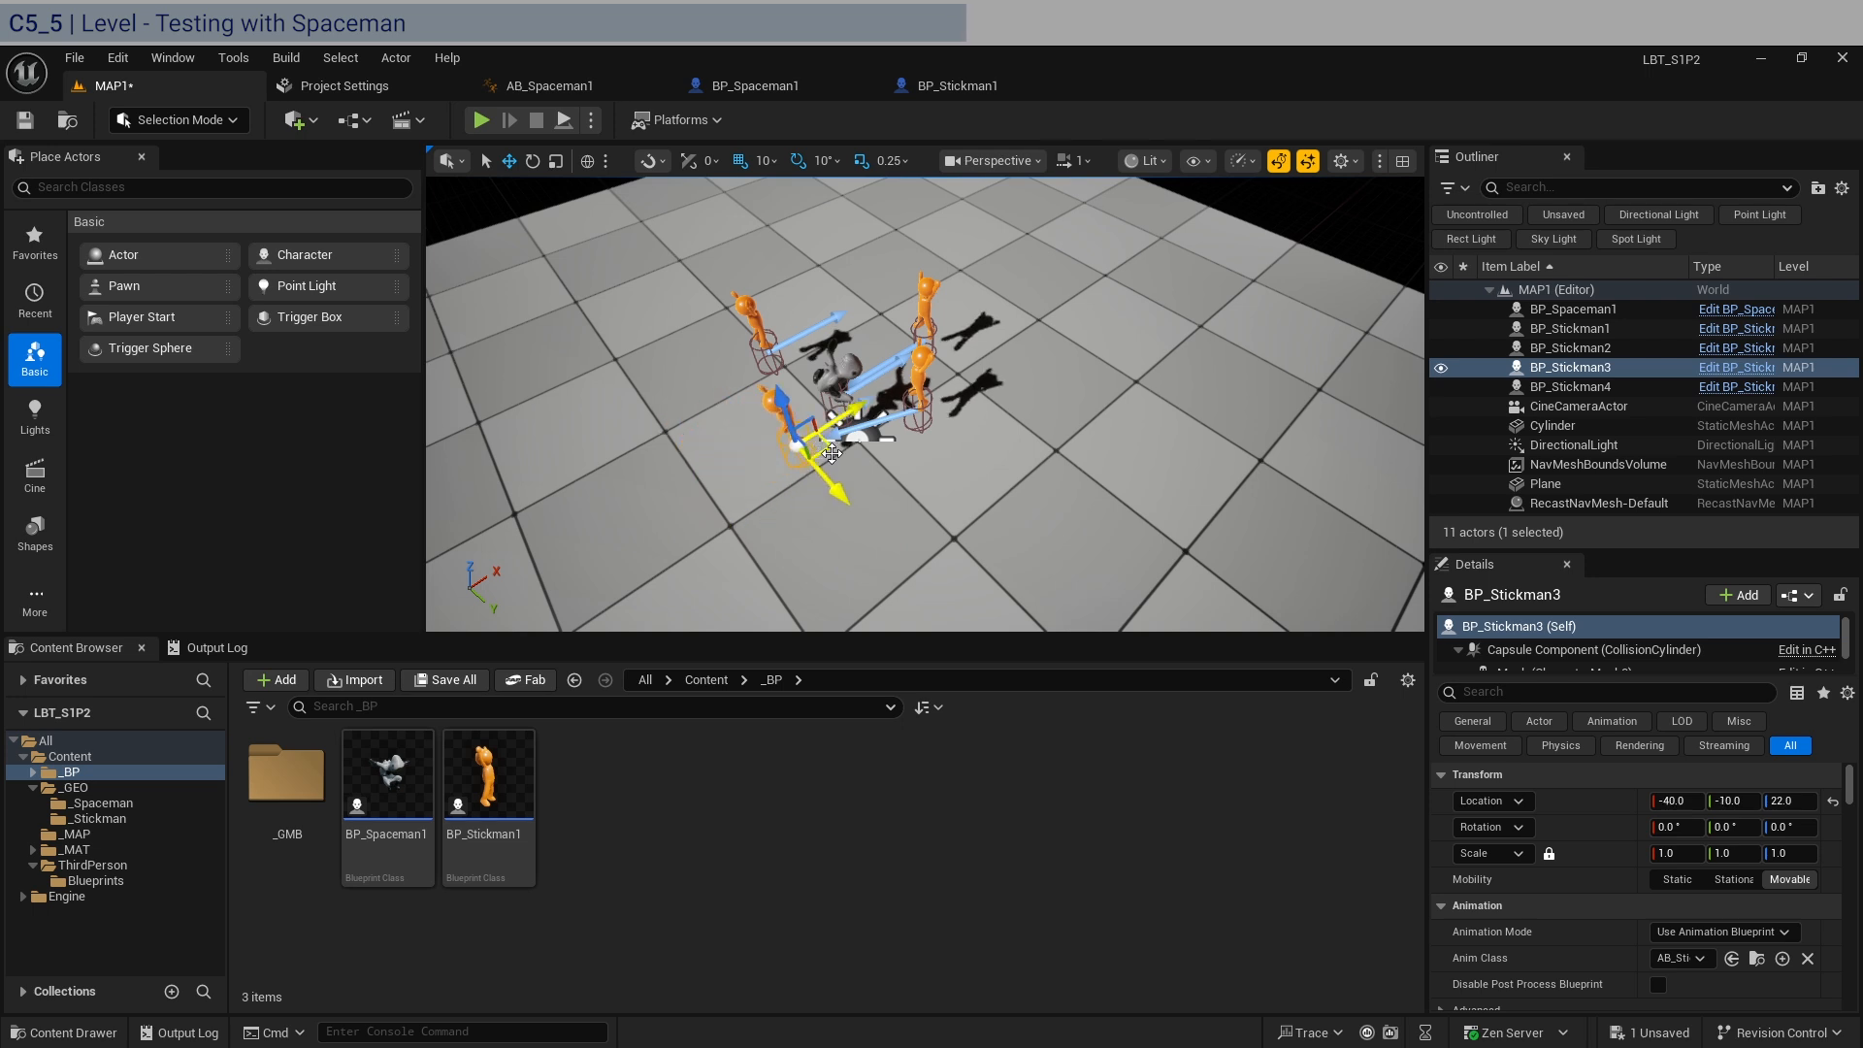
{"action": "left_click", "coordinate": [481, 121]}
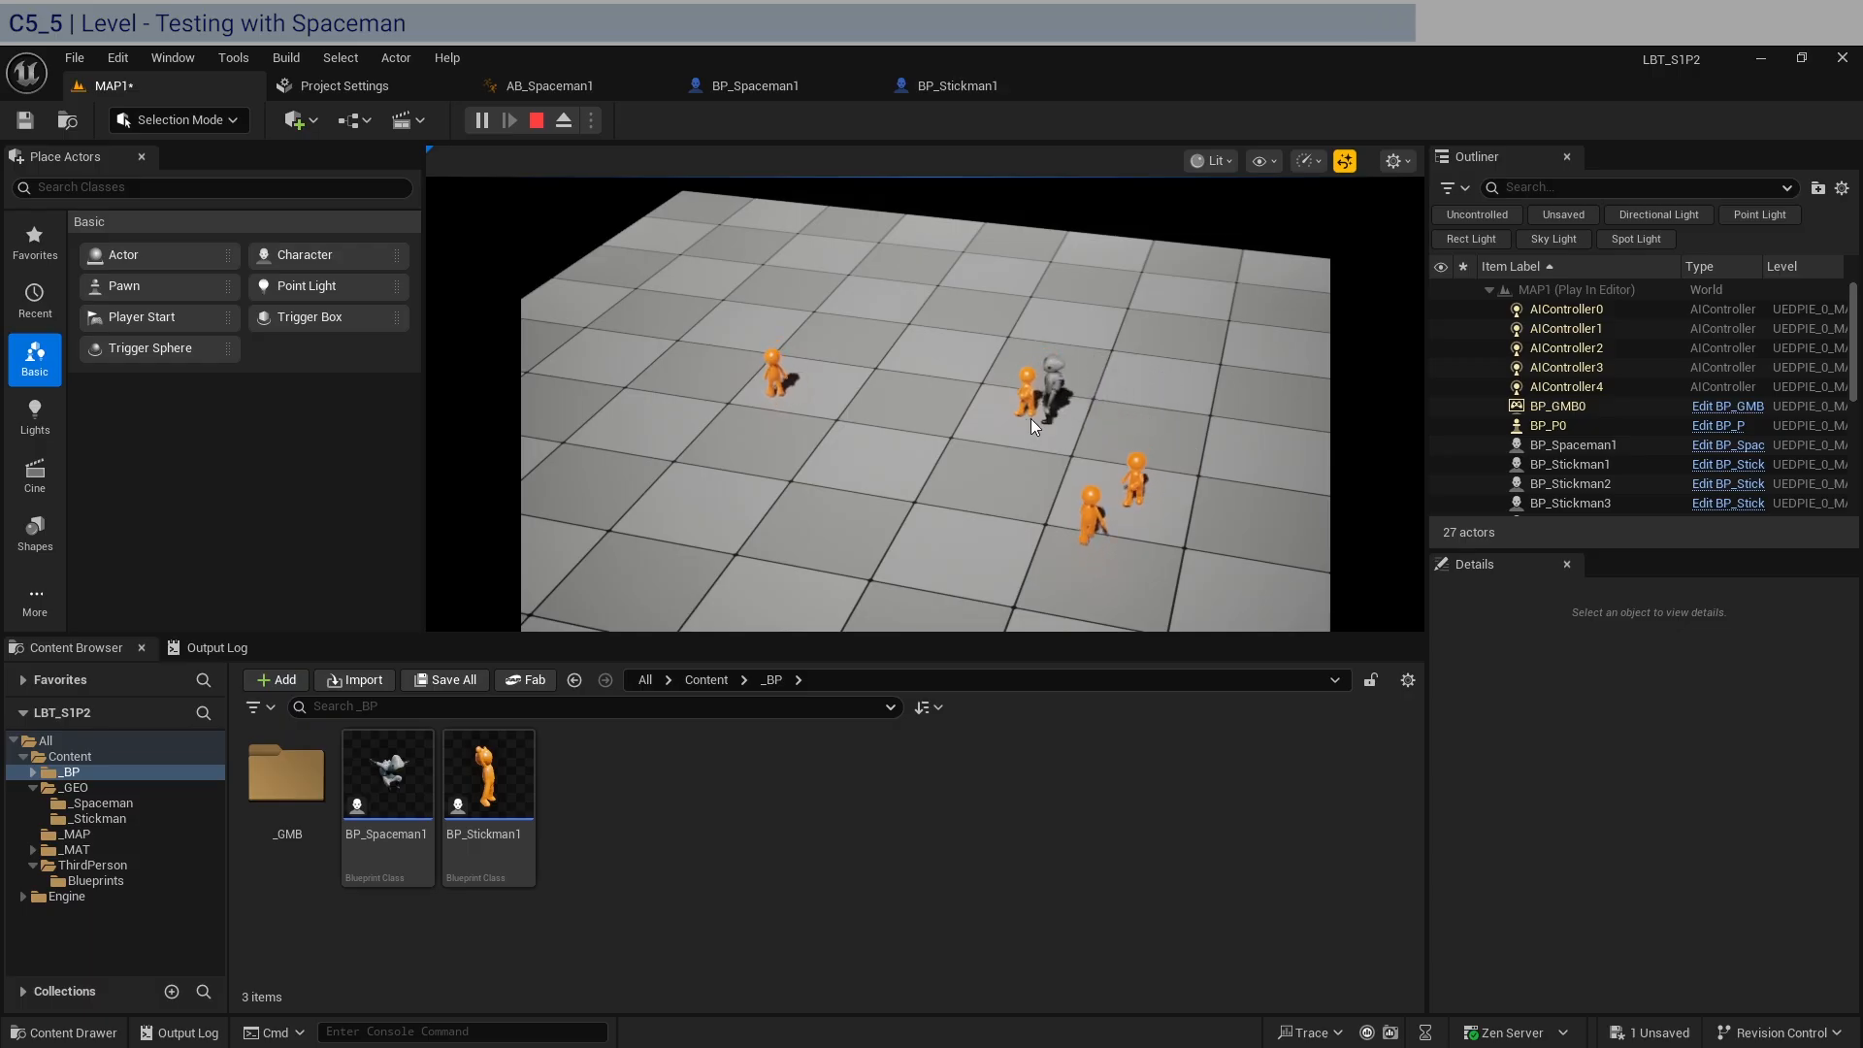
{"action": "key", "text": "Escape"}
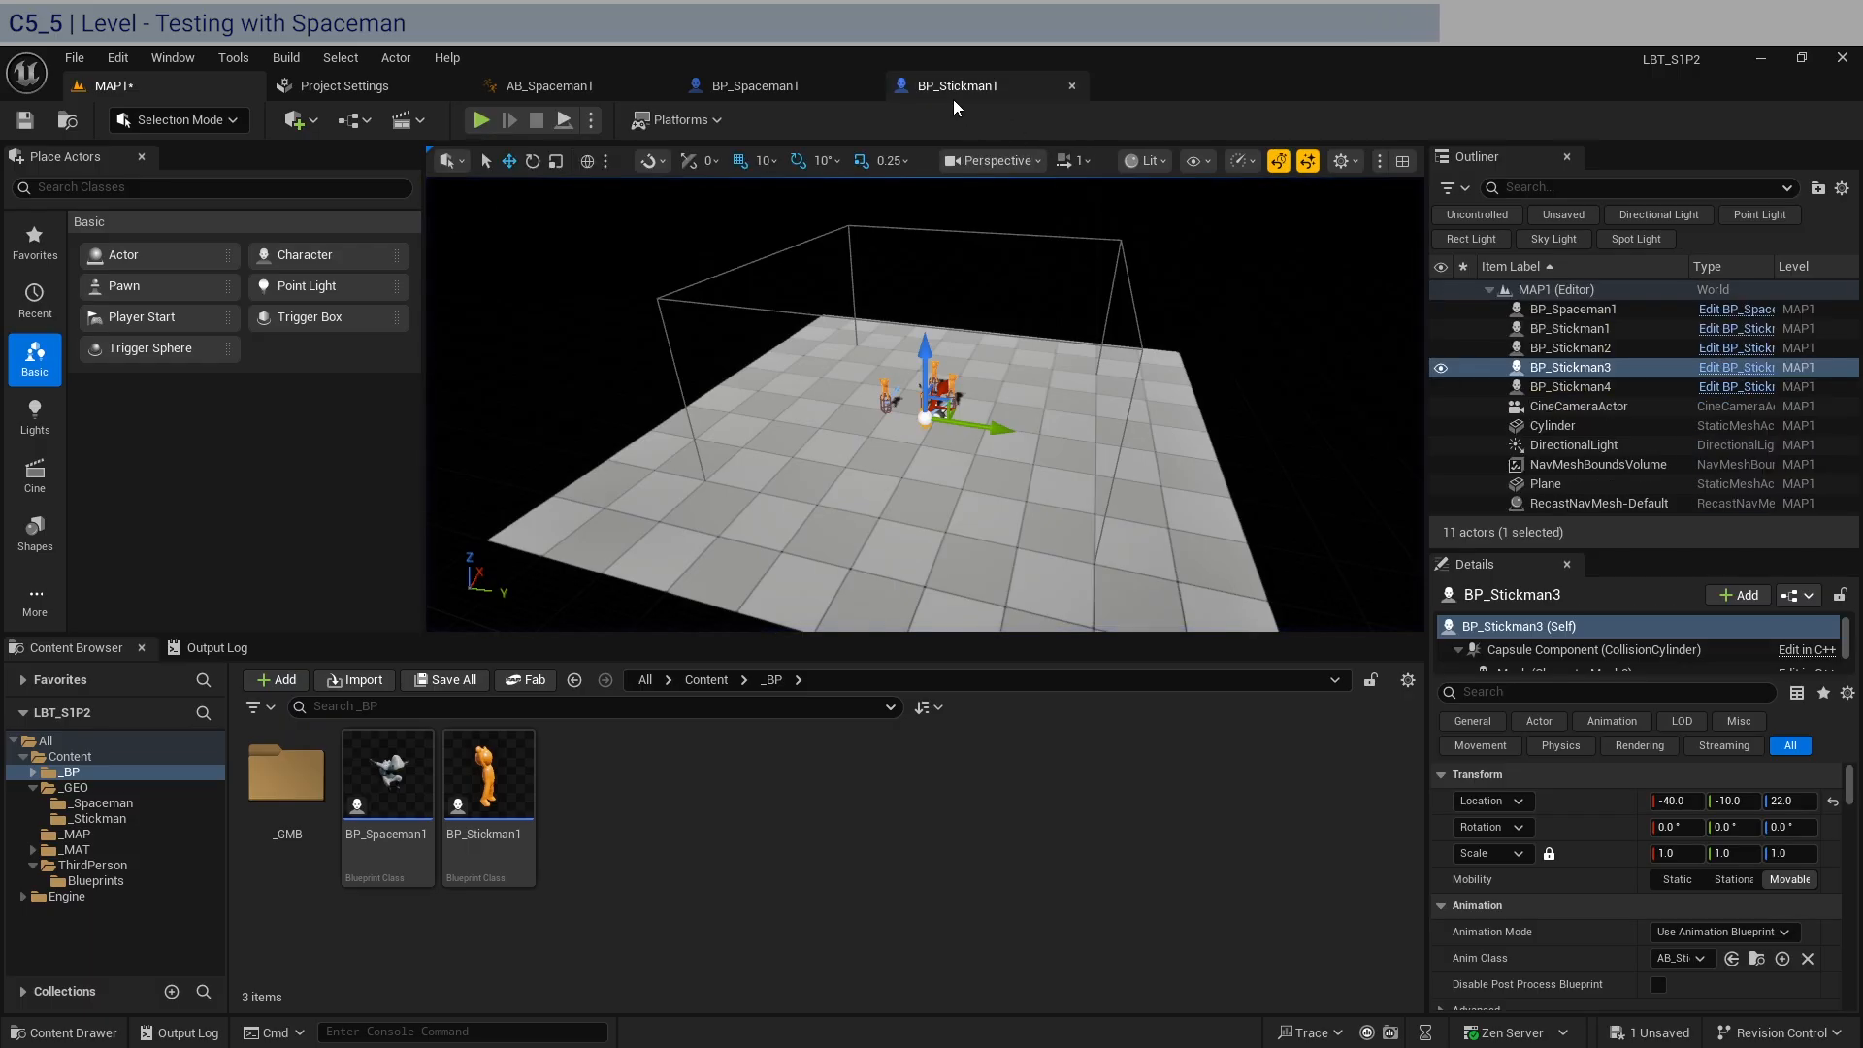
Set BP_Spaceman1's Max Walk Speed and Min Analog Walk Speed to 73 cm/s, and compile and save the blueprint.
{"action": "left_click", "coordinate": [775, 88]}
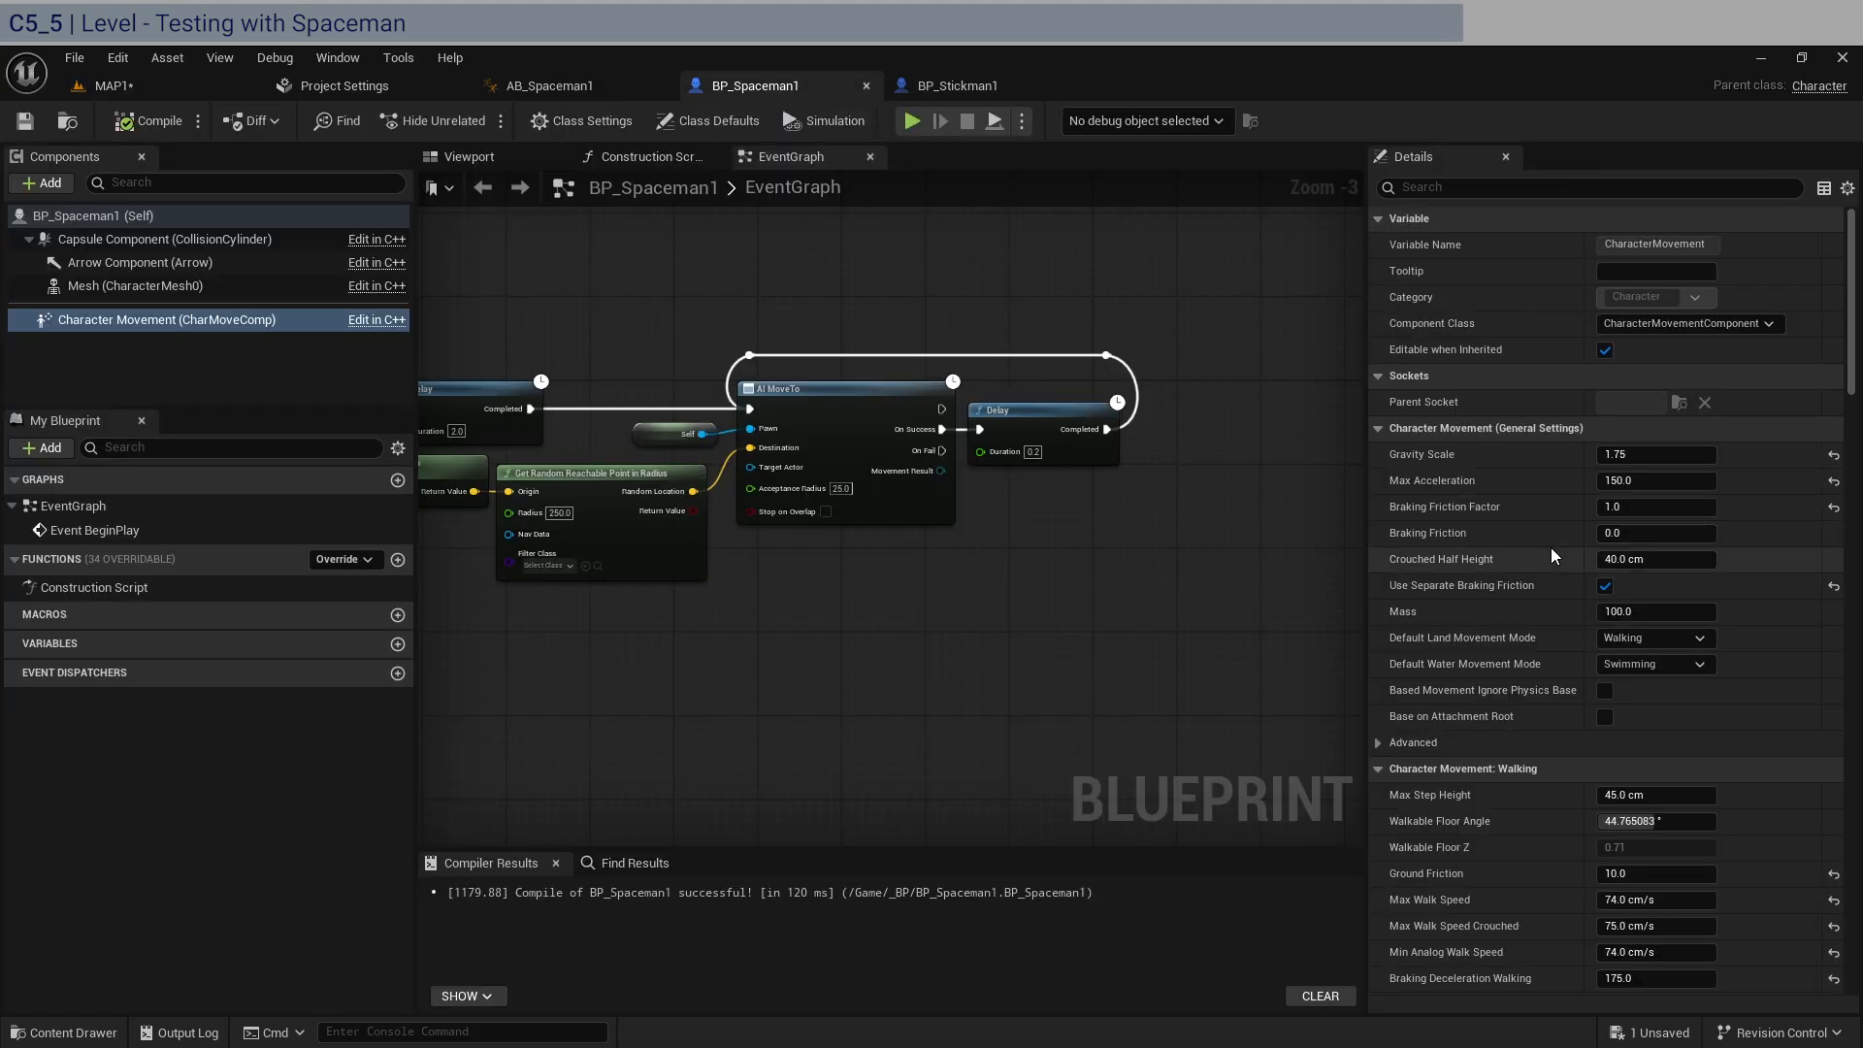
{"action": "left_click", "coordinate": [1671, 899]}
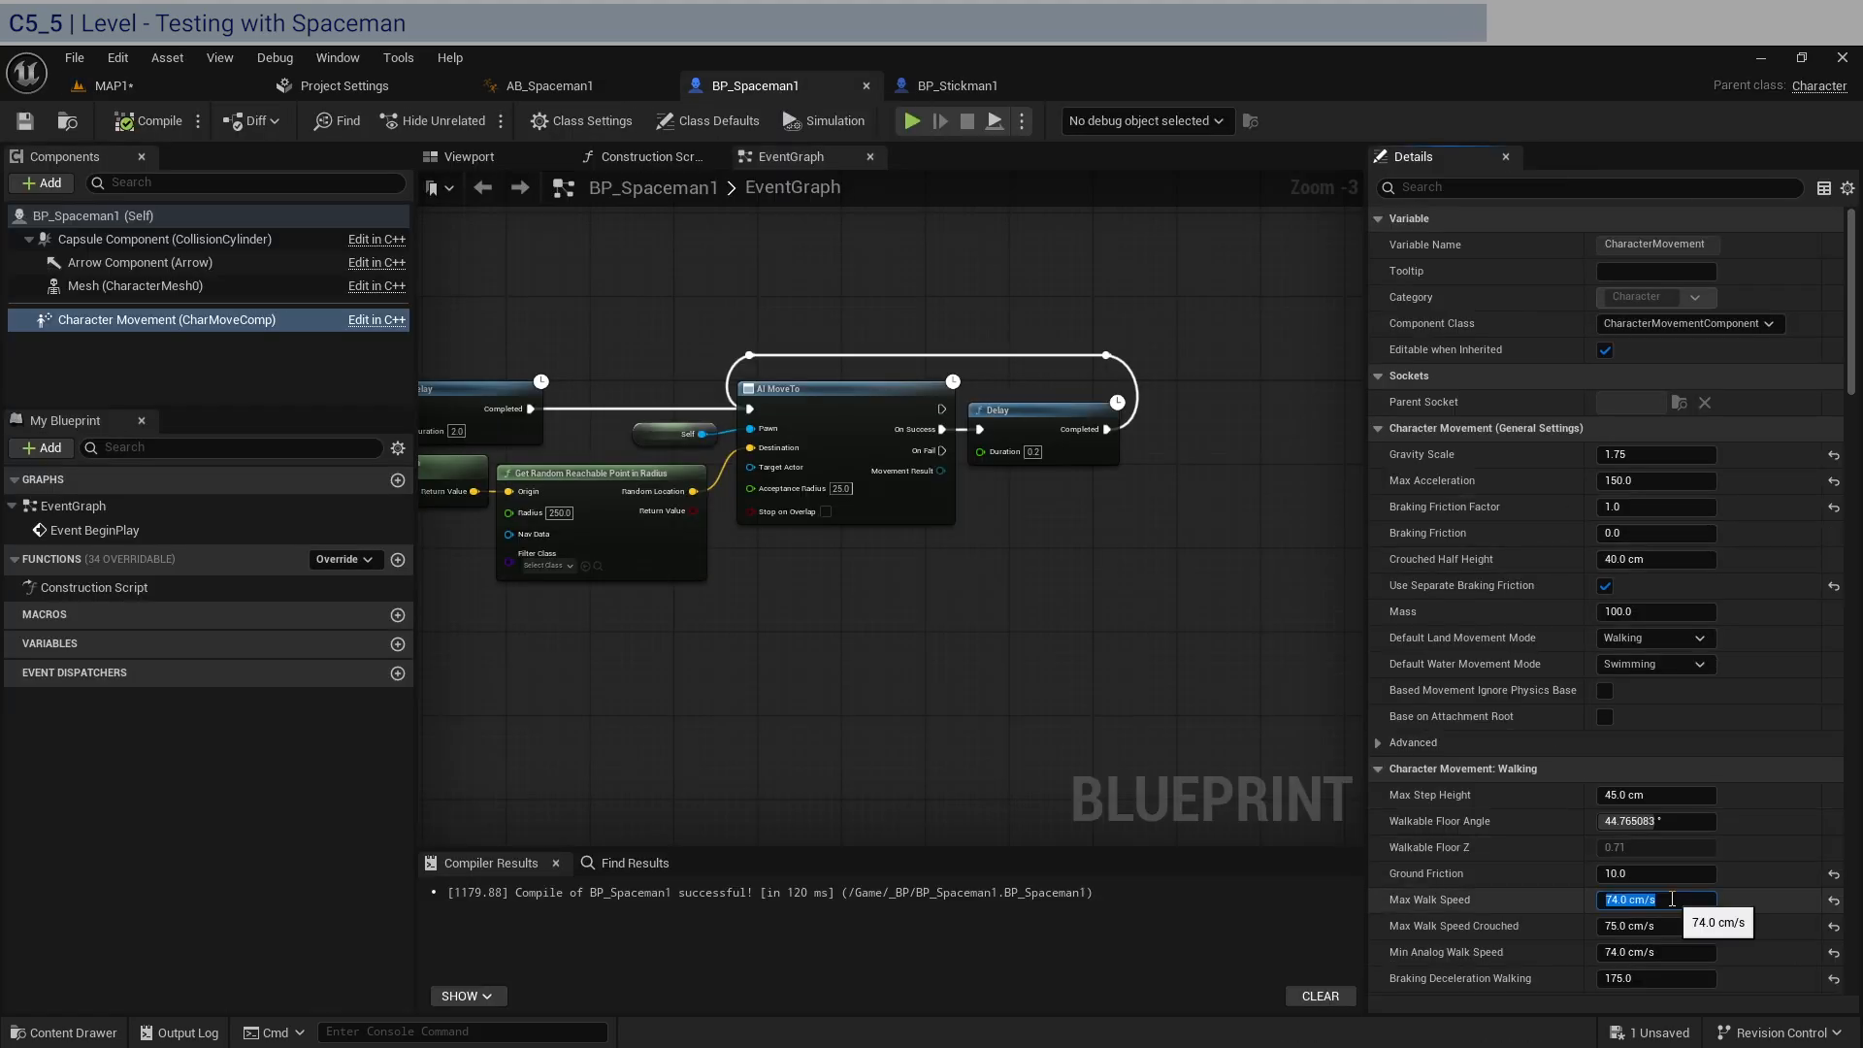
{"action": "type", "text": "73"}
{"action": "left_click", "coordinate": [1674, 952]}
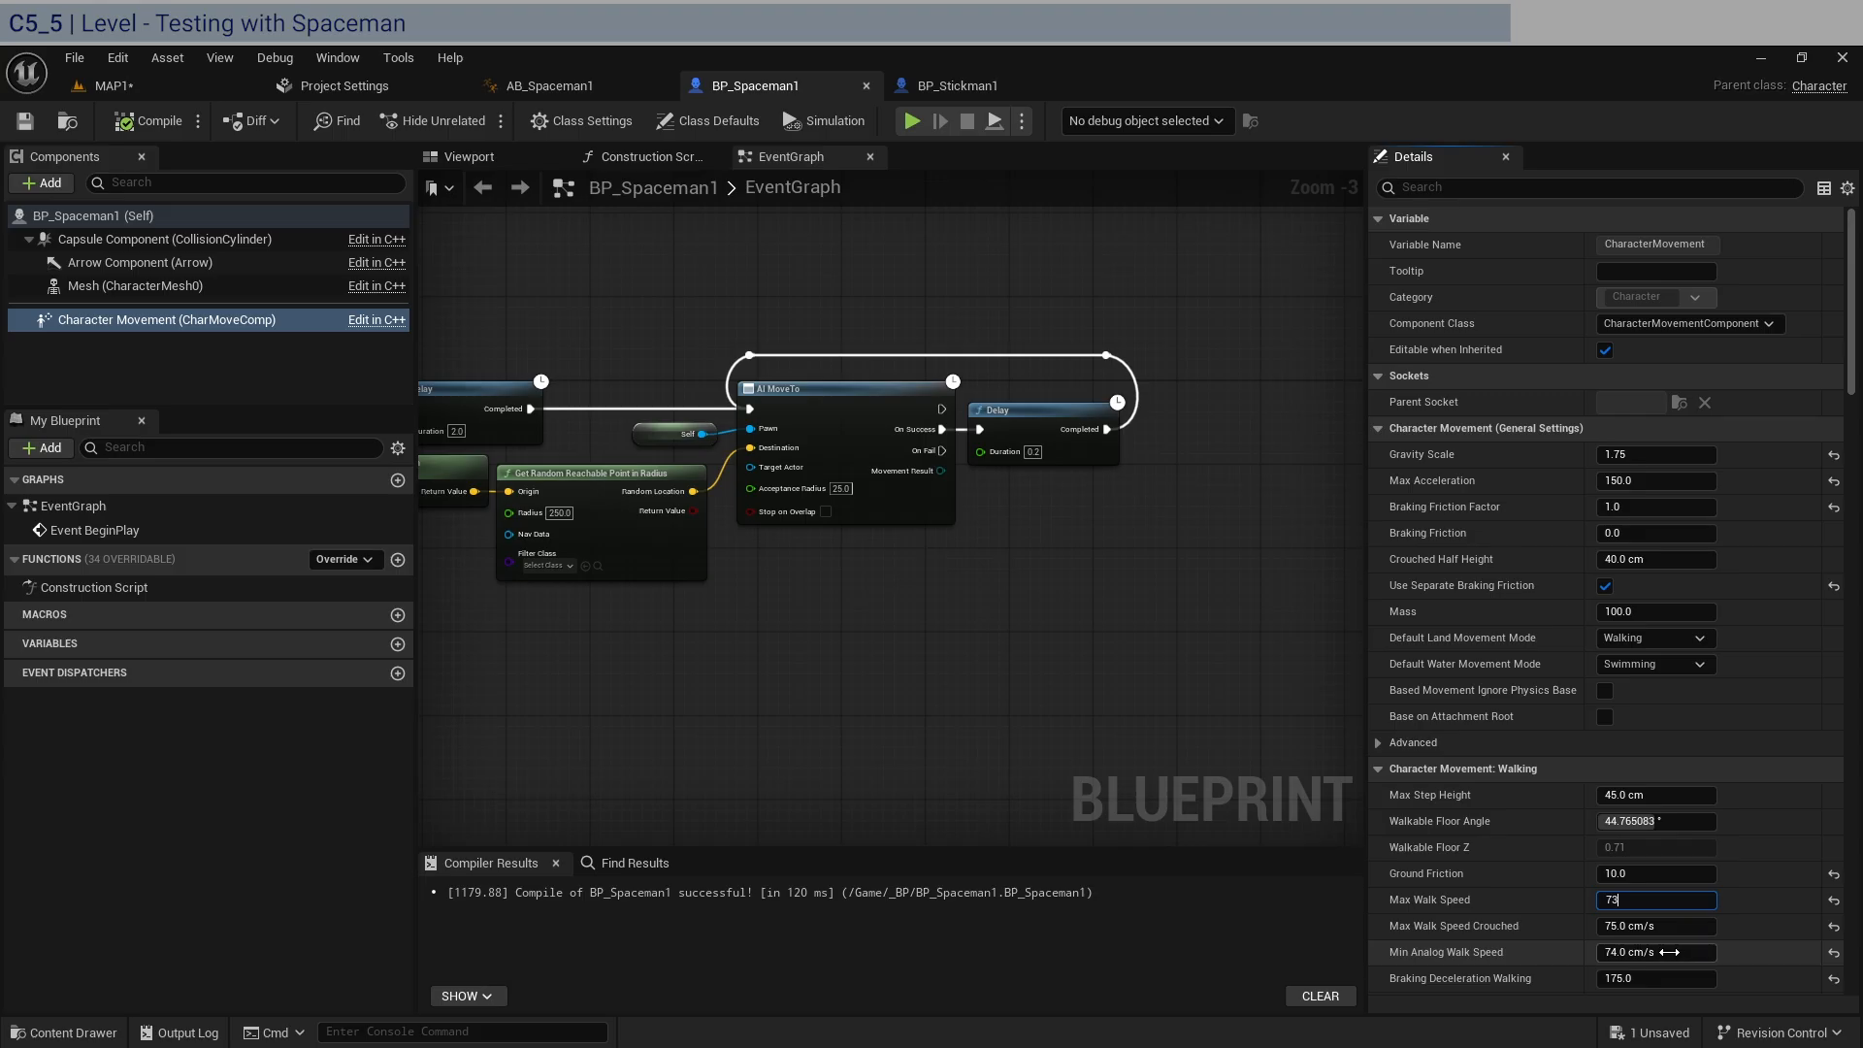
{"action": "type", "text": "73"}
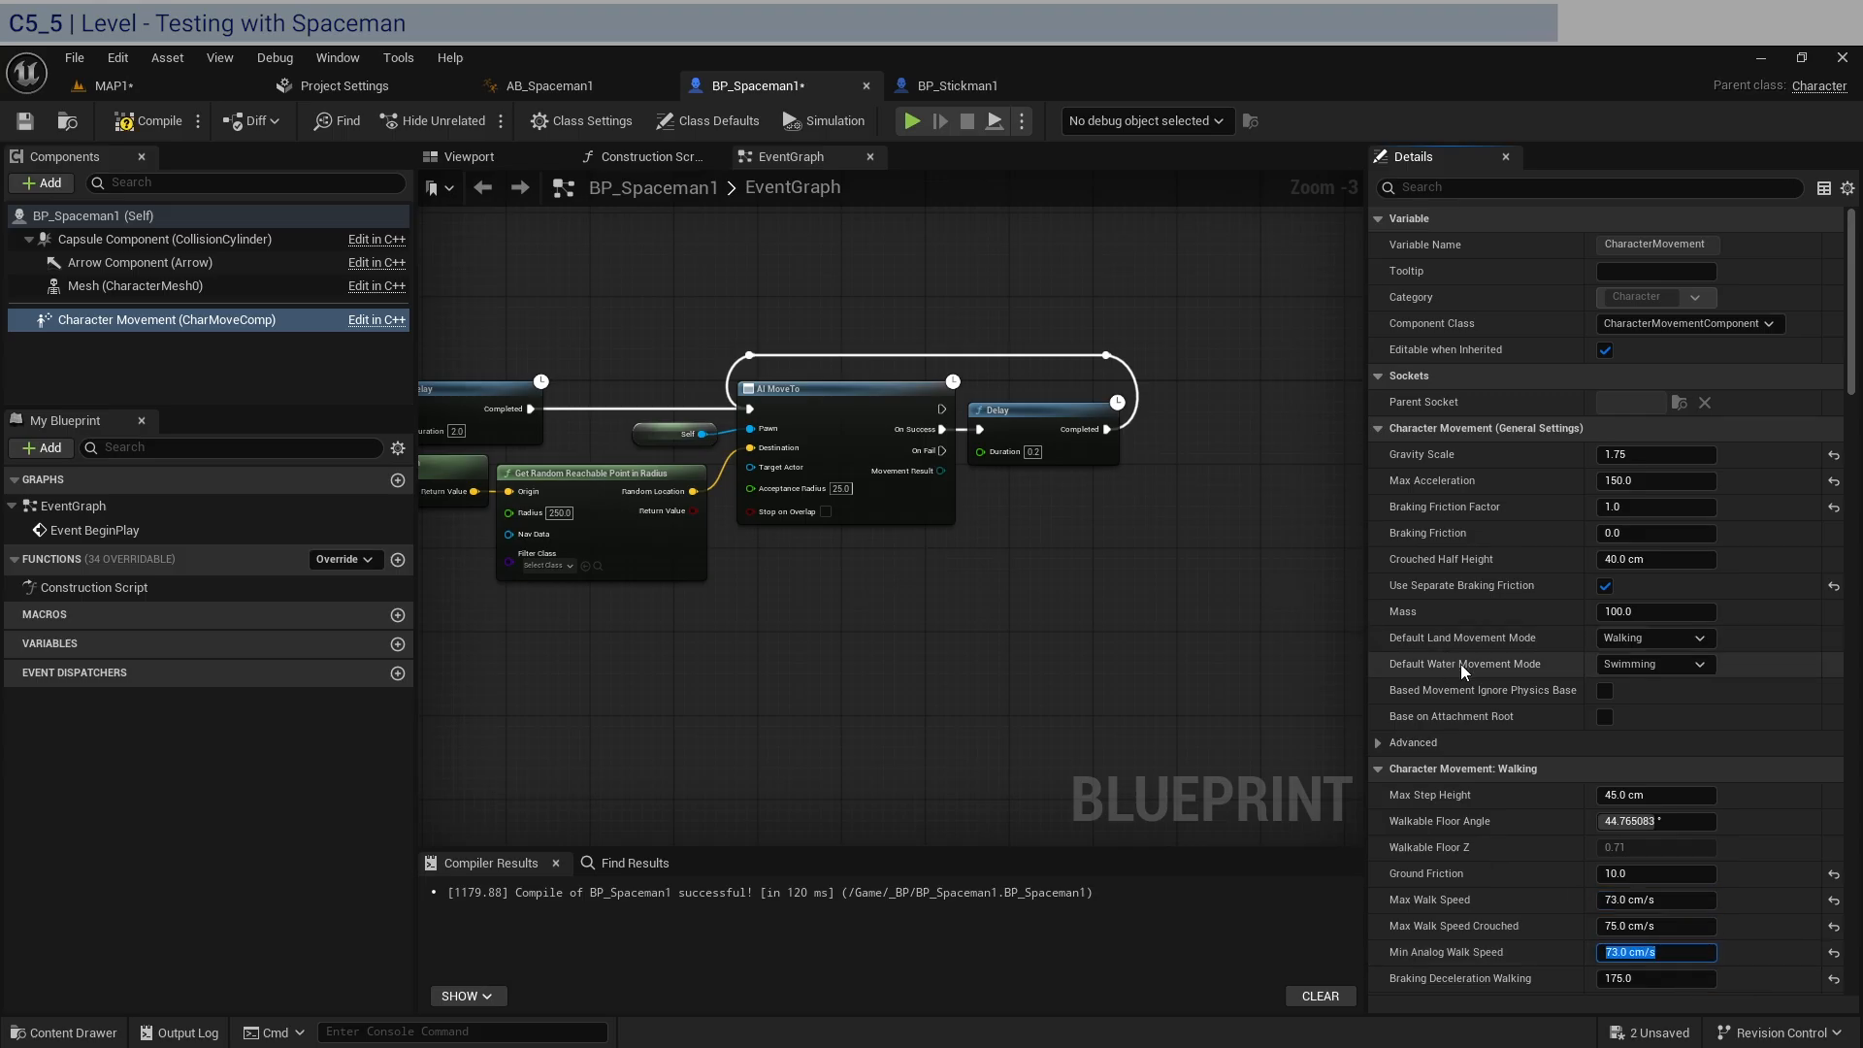
{"action": "left_click", "coordinate": [148, 120]}
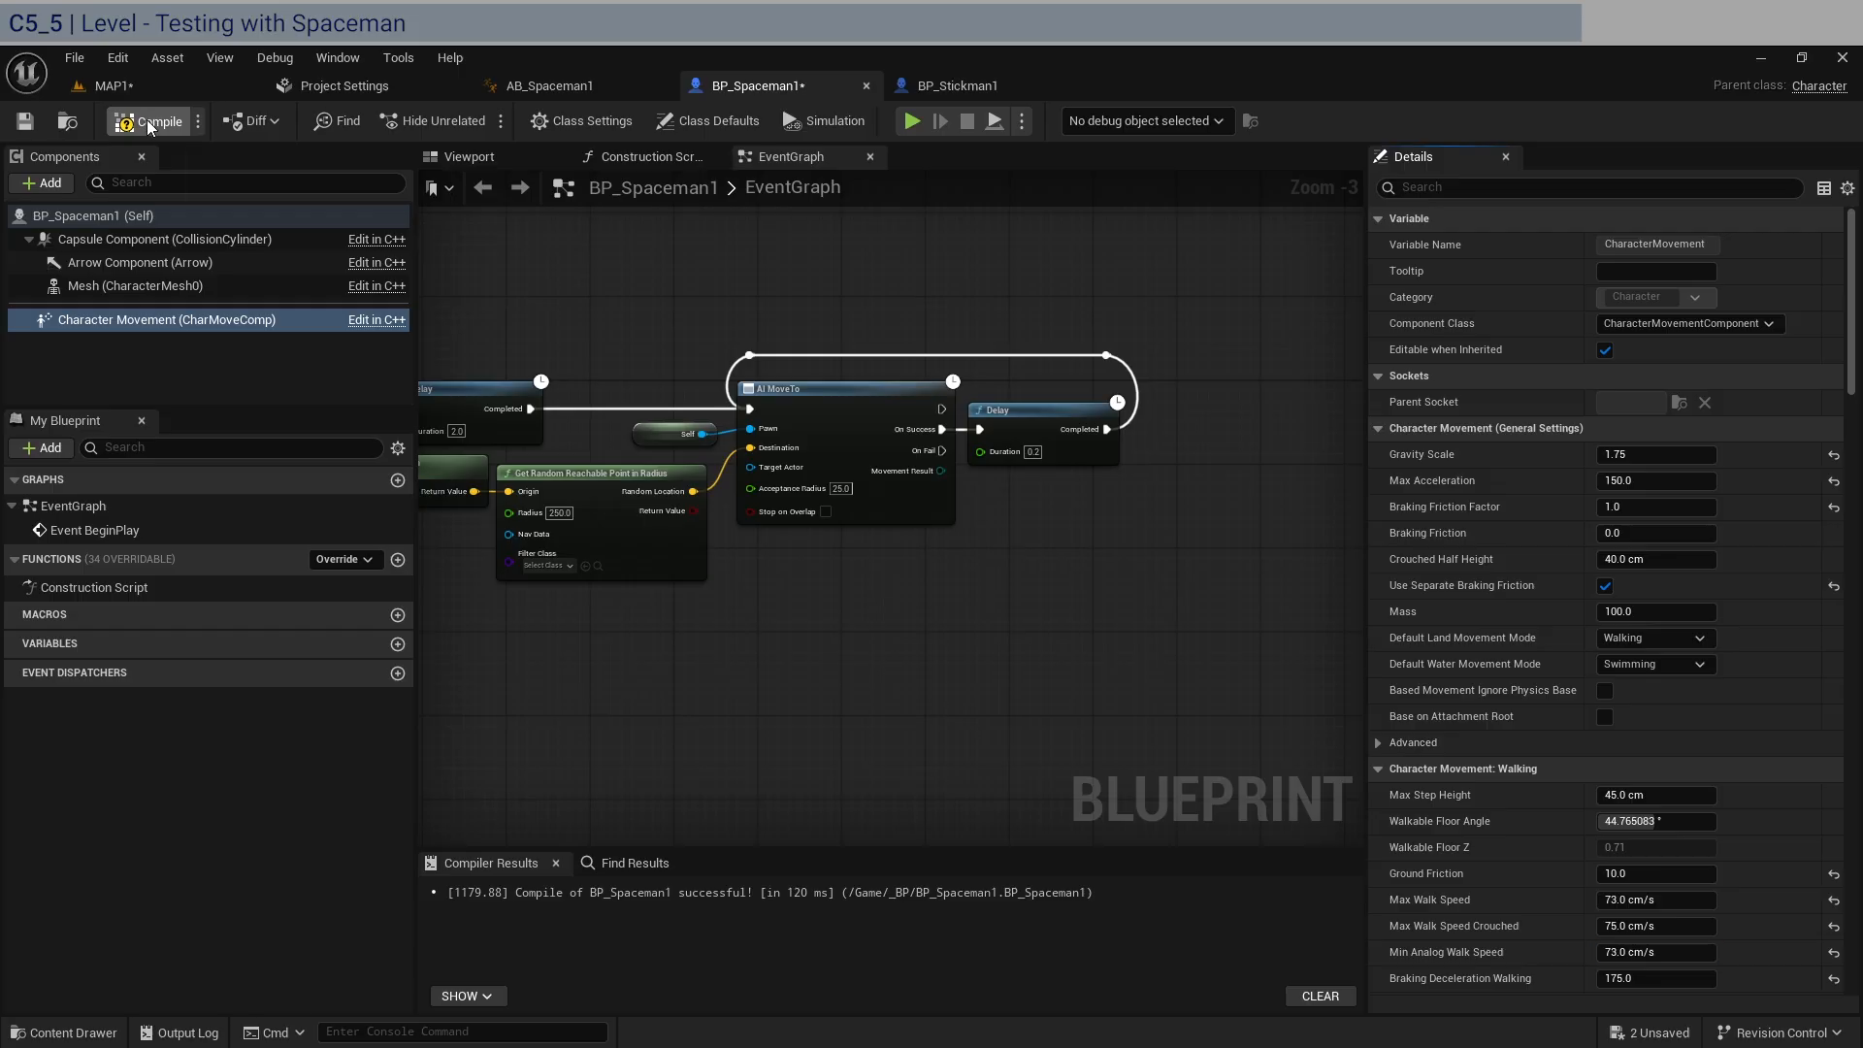
{"action": "left_click", "coordinate": [18, 124]}
Save MAP1 and play the level to test the Spaceman's adjusted walk speed.
{"action": "left_click", "coordinate": [109, 85]}
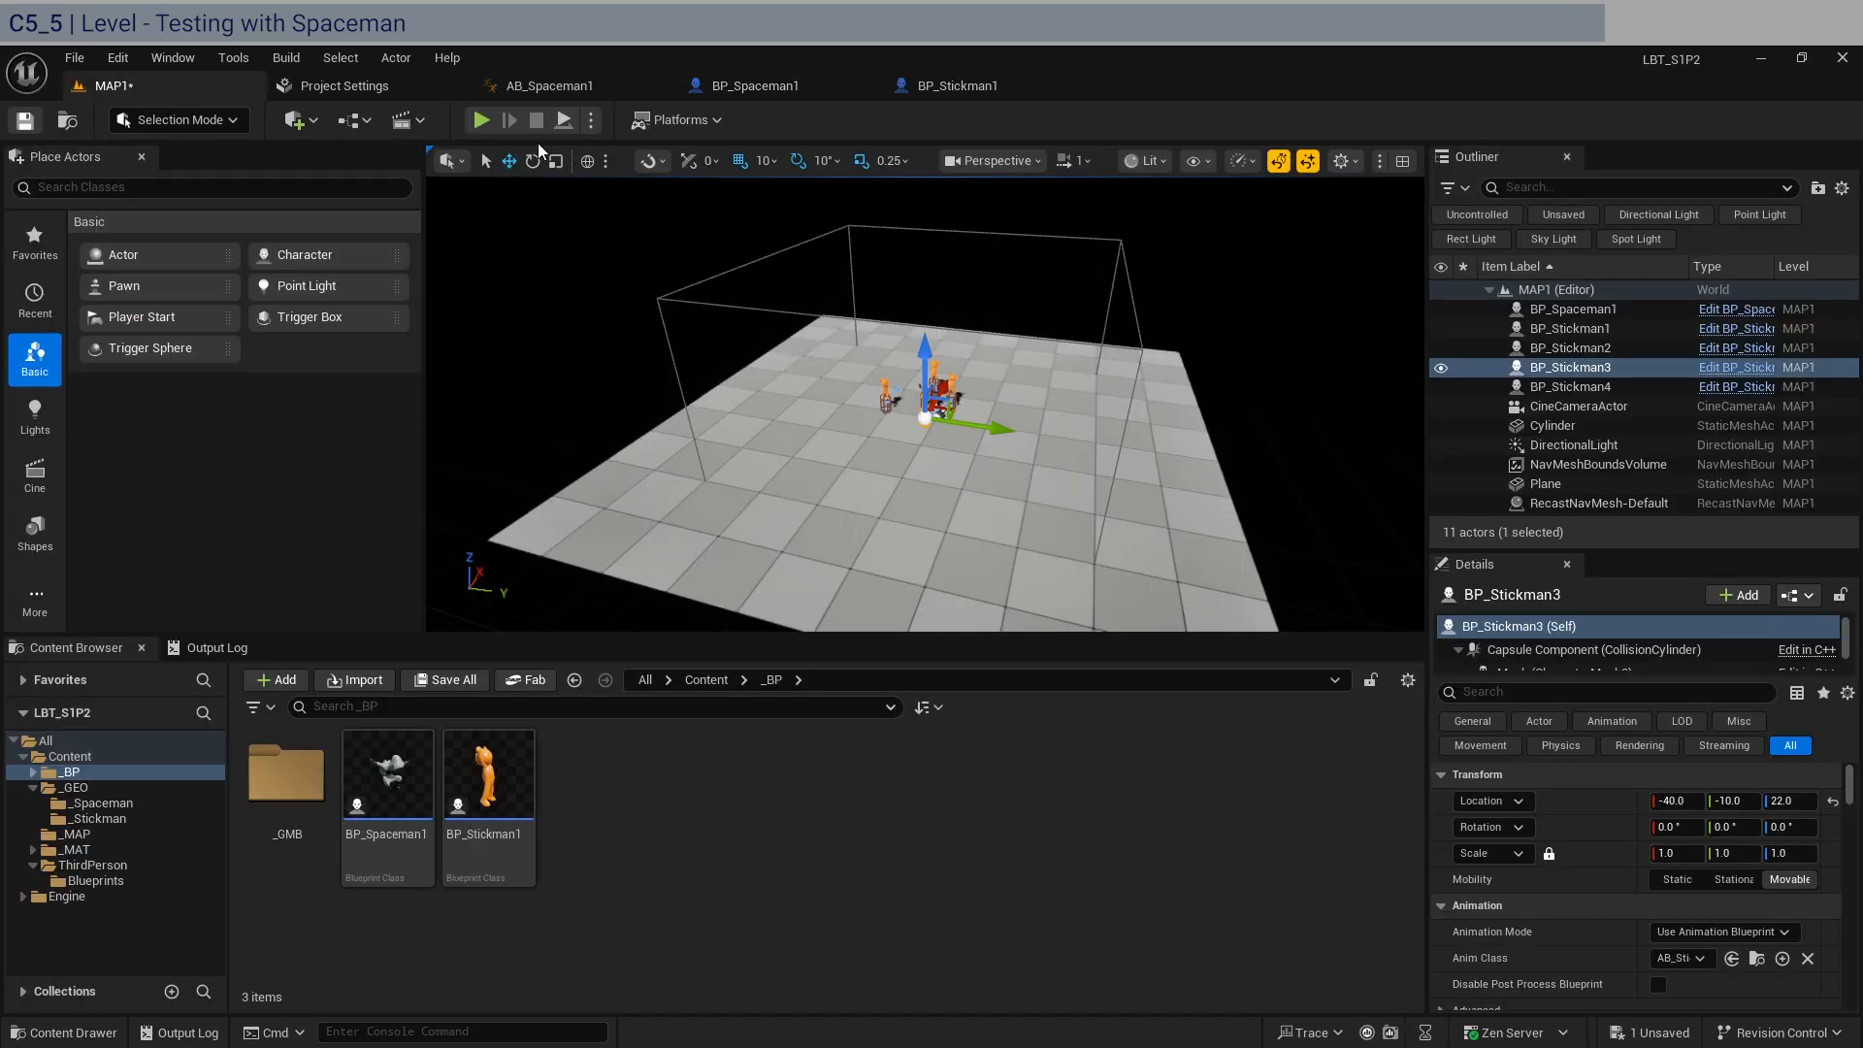
{"action": "key", "text": "ctrl+s"}
{"action": "left_click", "coordinate": [482, 119]}
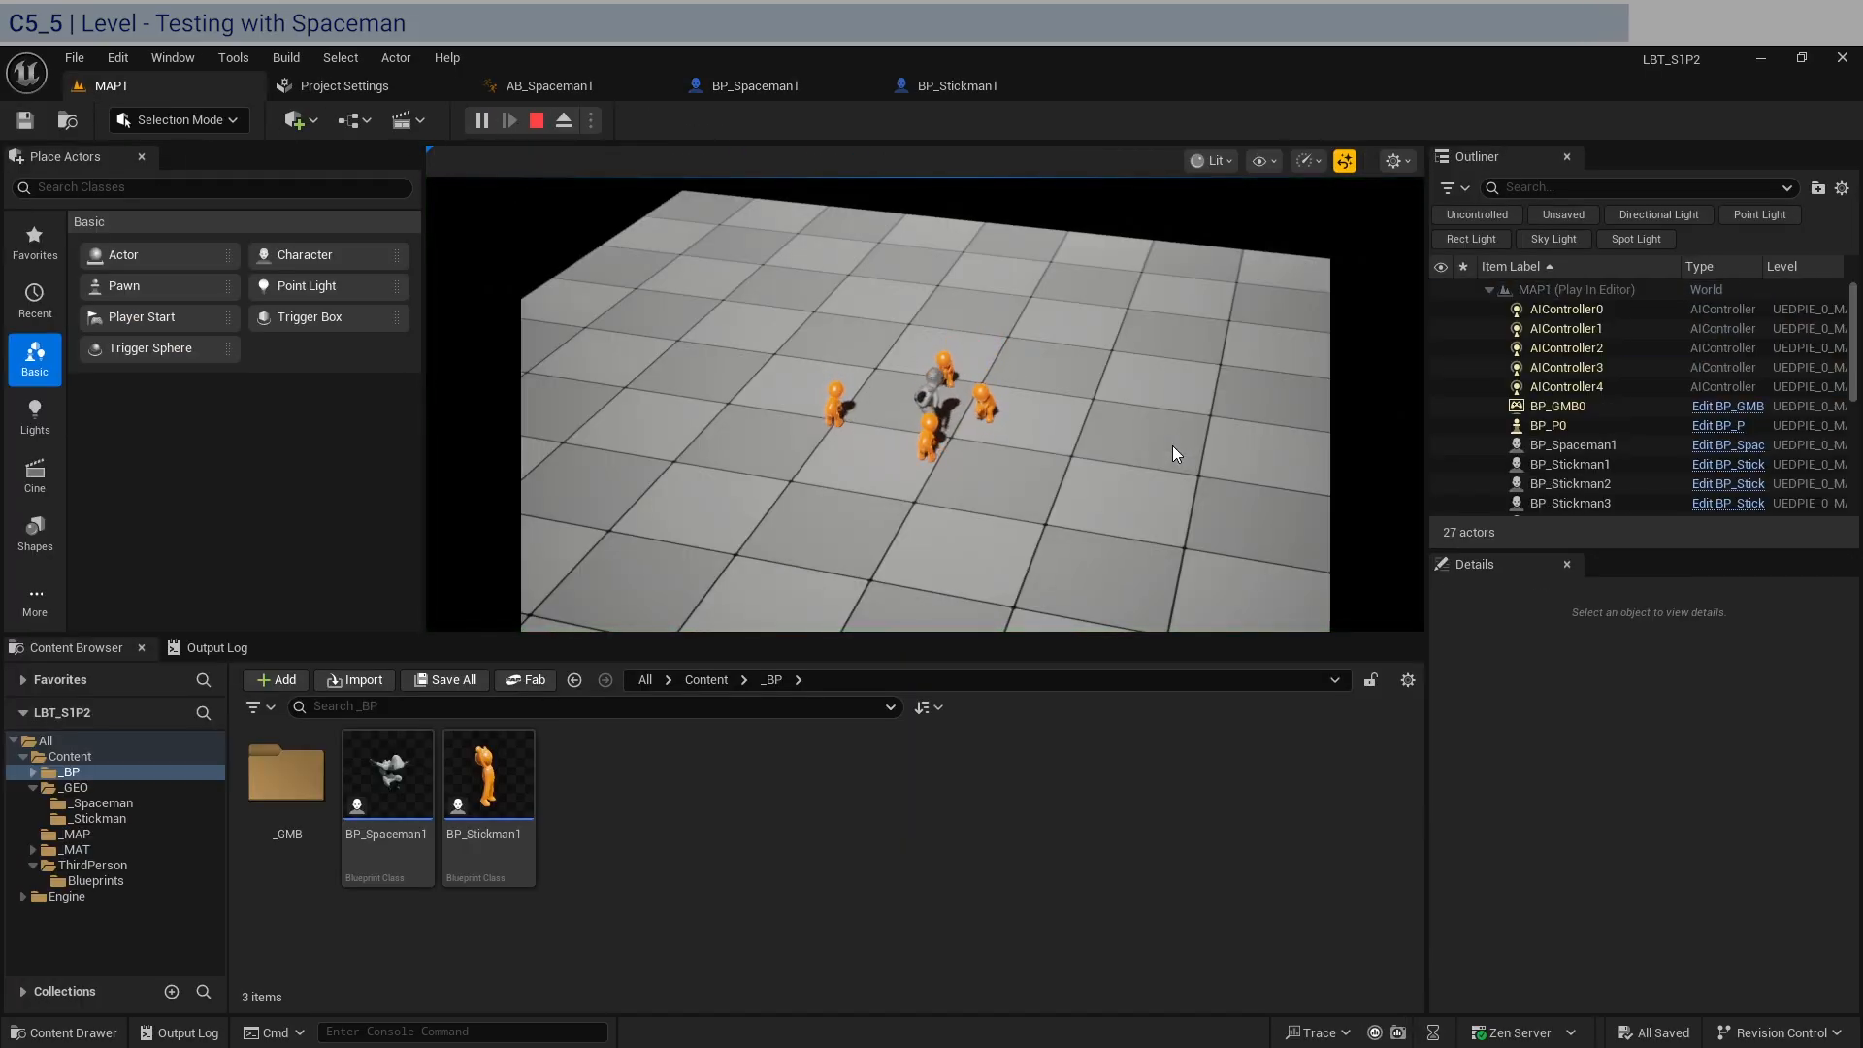